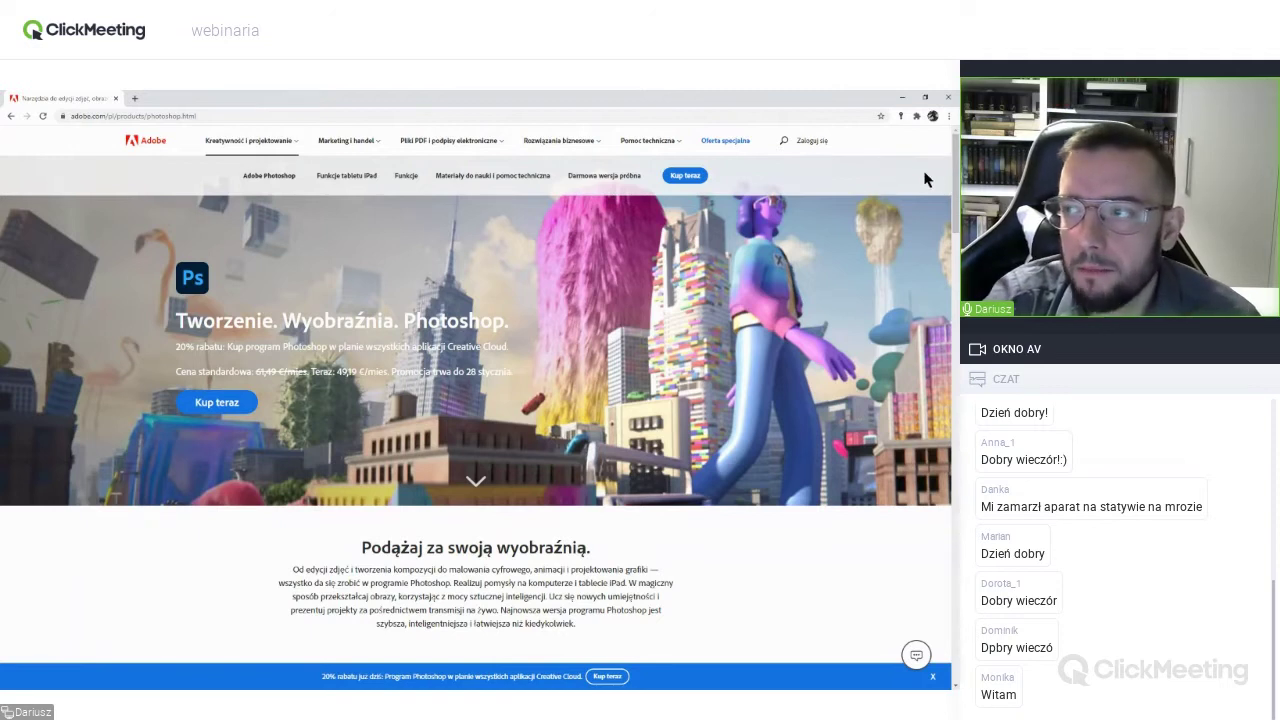
Open Adobe's Creative Cloud plans page and select the 12,29 € Photography price.
scroll(950, 180, "down", 3)
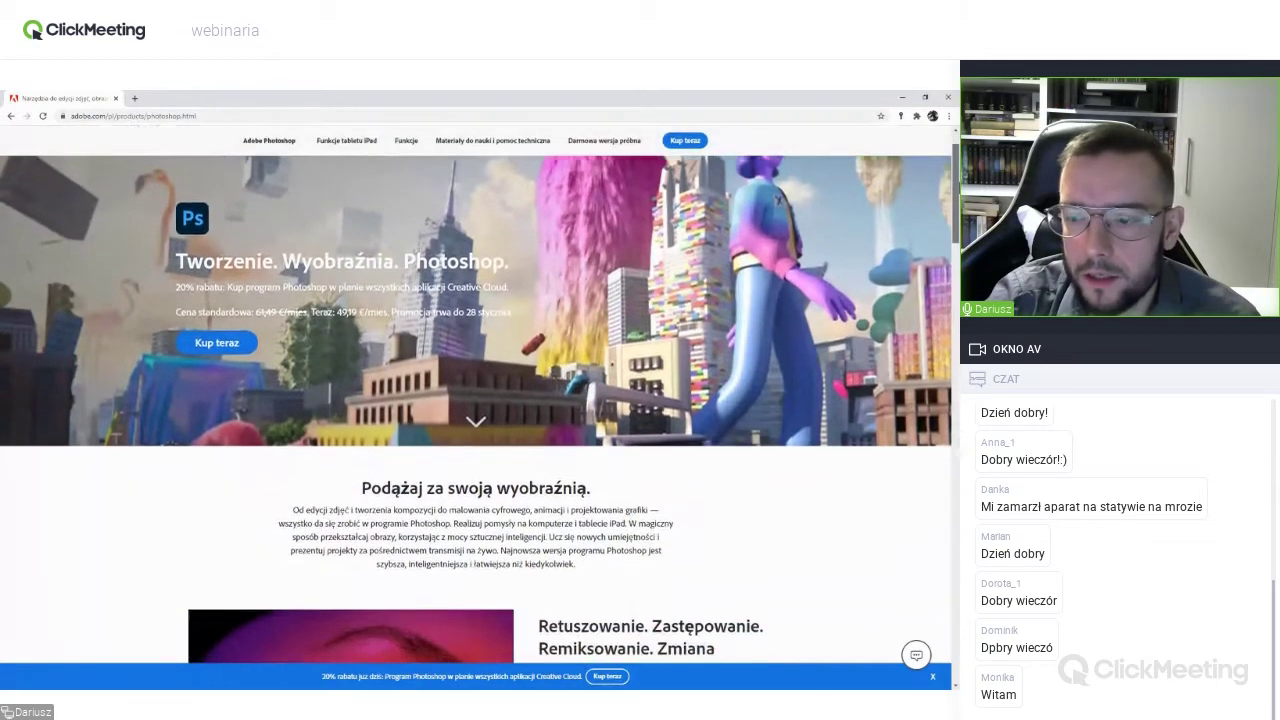
scroll(765, 185, "down", 2)
scroll(765, 185, "up", 3)
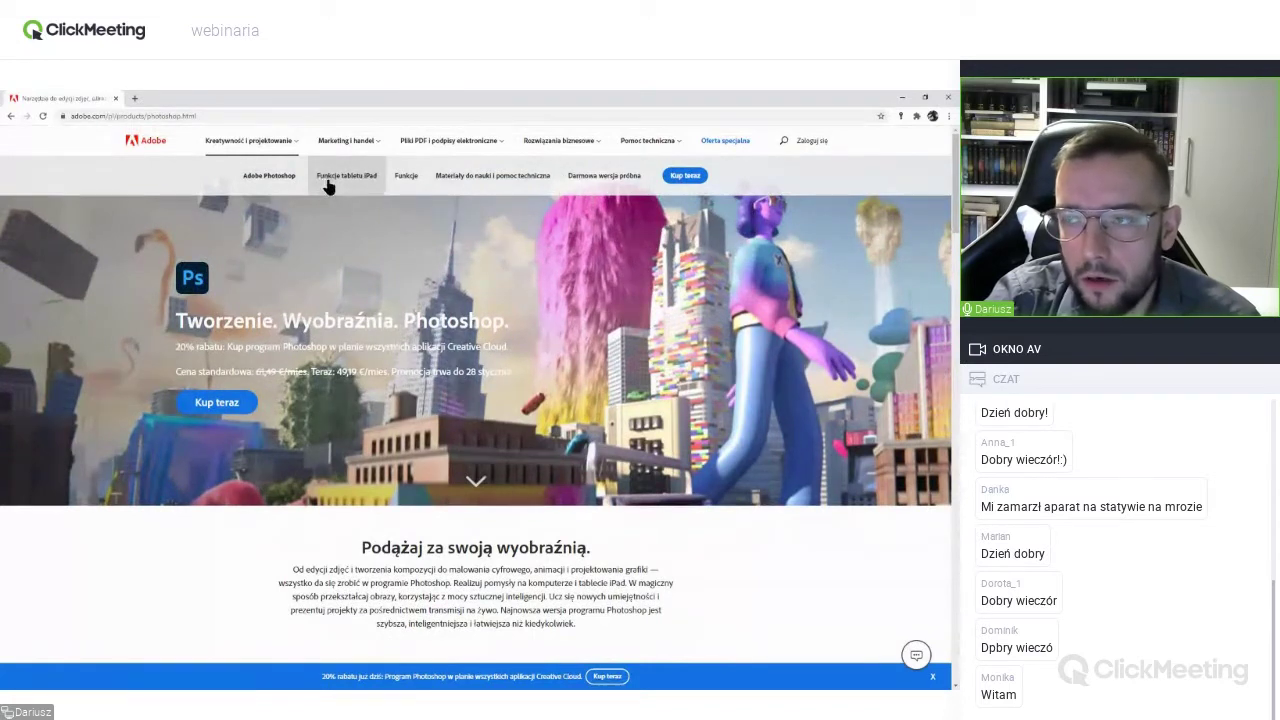
left_click(688, 184)
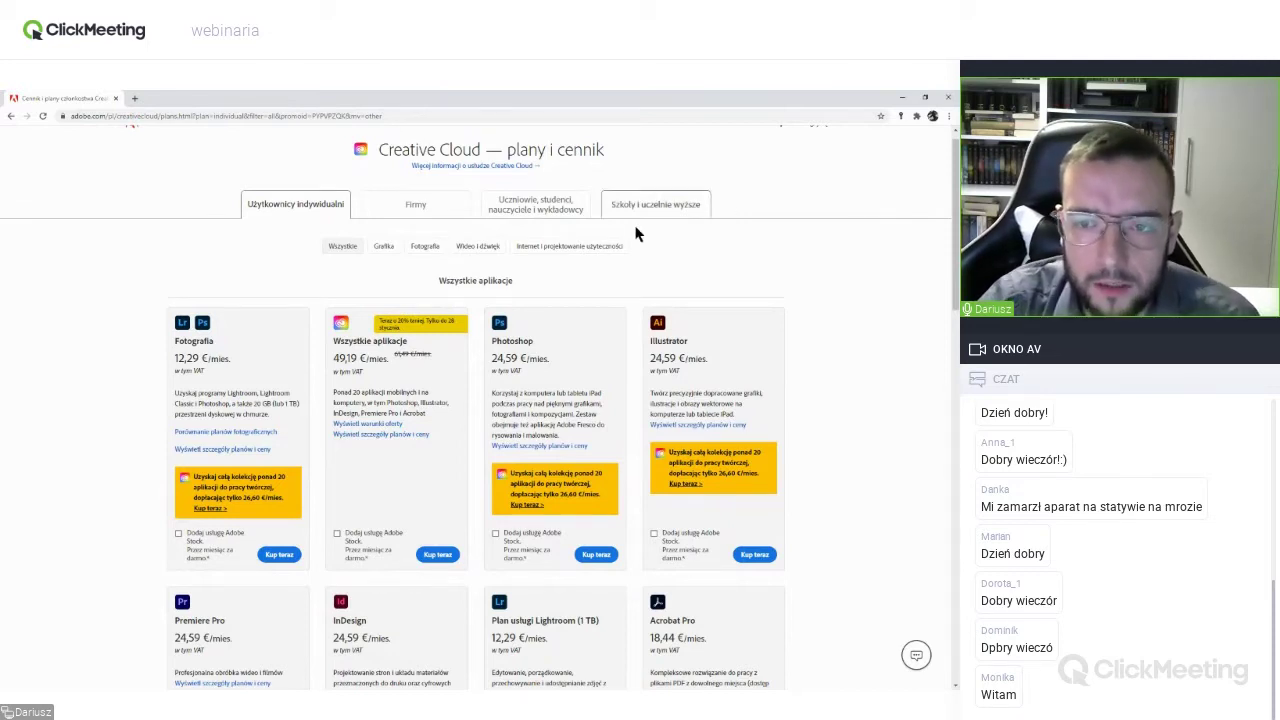
left_click_drag(177, 357, 199, 357)
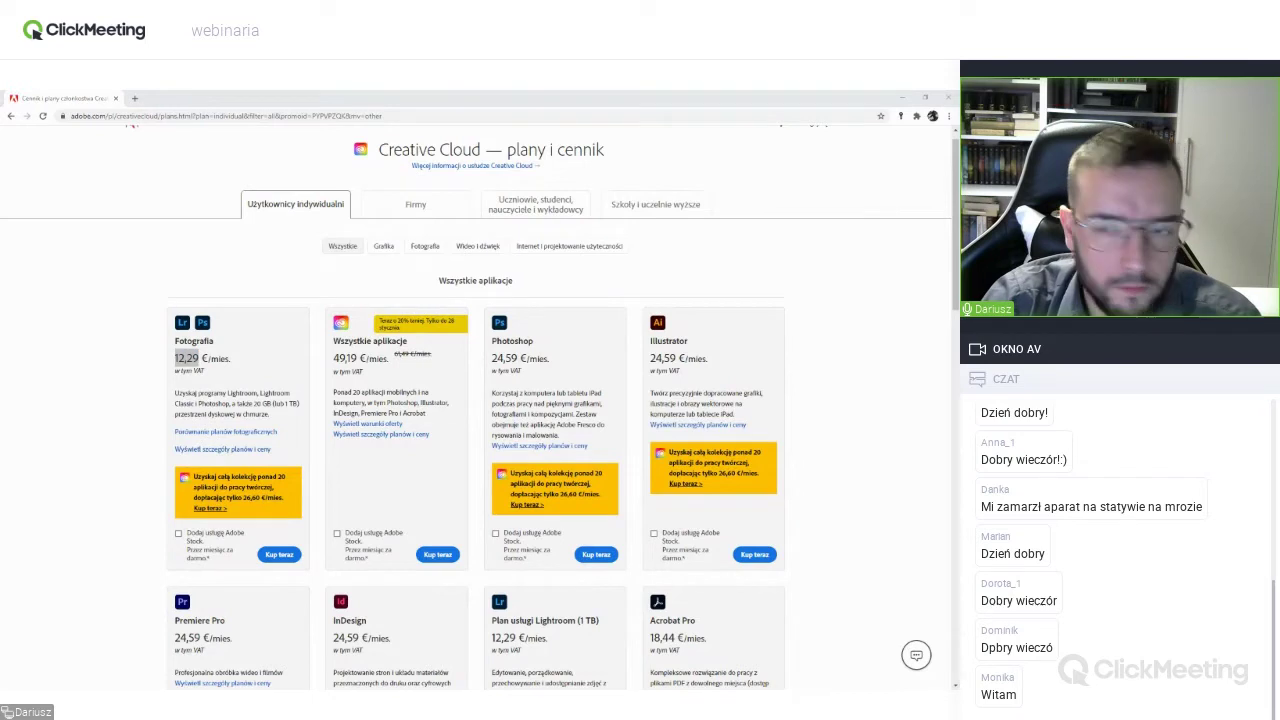
Check the 12,29 € price in the money.pl converter, then hide it and browse the plans.
left_click_drag(190, 178, 620, 210)
double_click(620, 210)
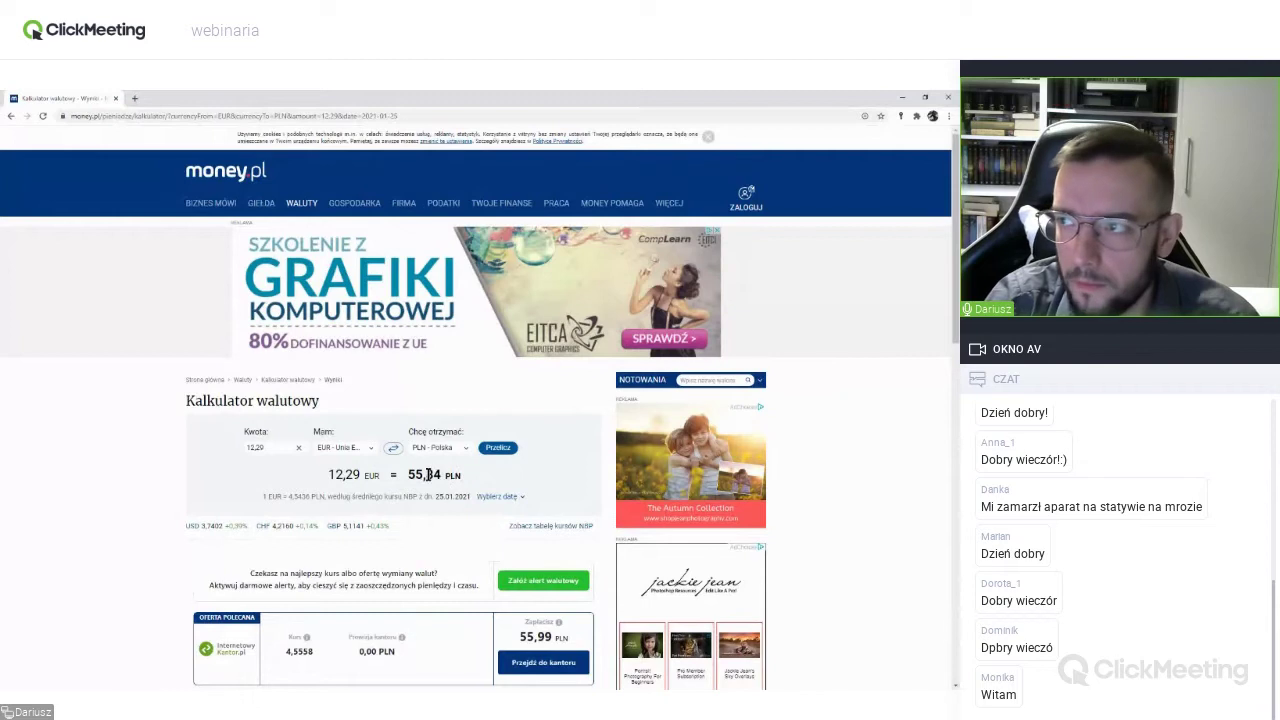
left_click(902, 97)
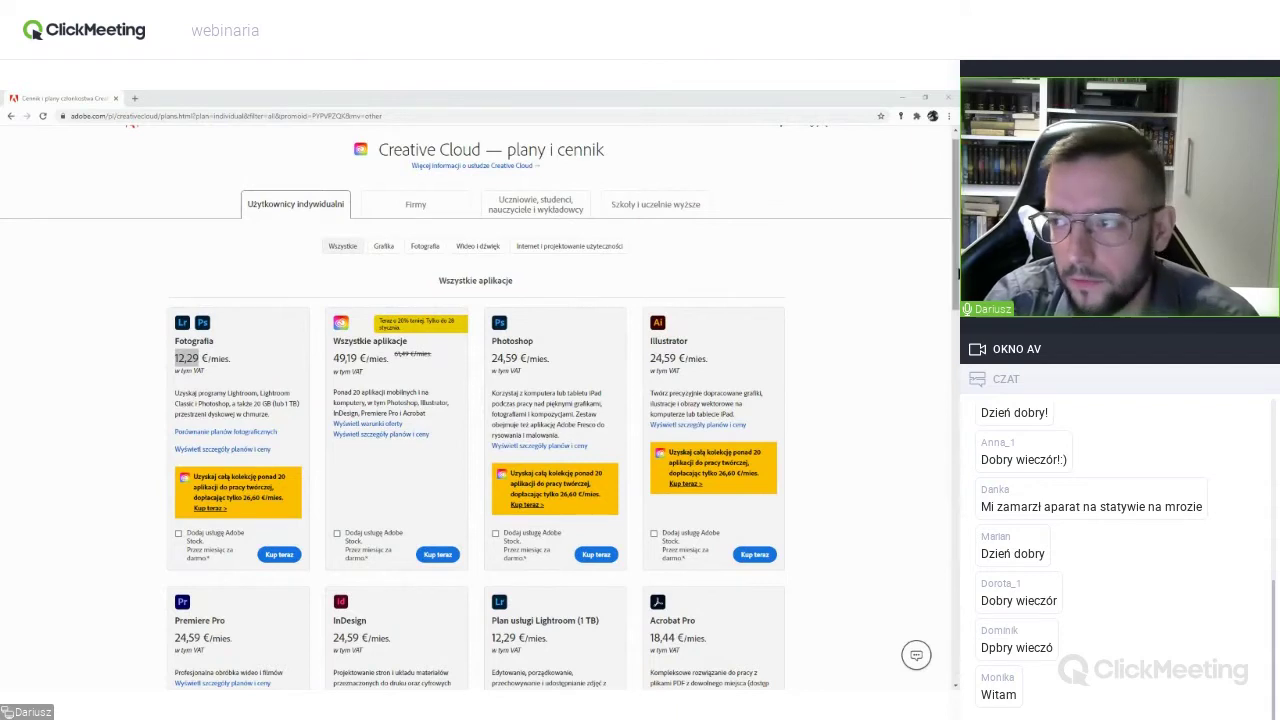
scroll(826, 300, "down", 1)
scroll(958, 410, "down", 5)
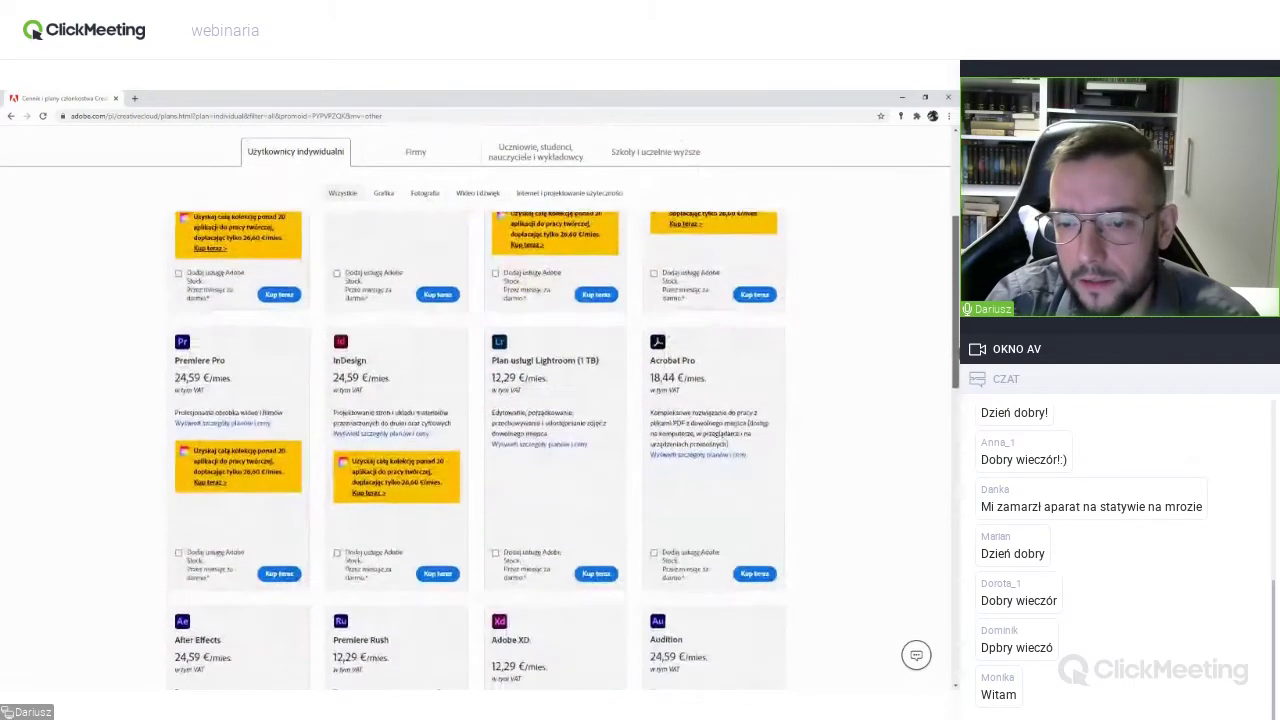
scroll(958, 410, "down", 3)
scroll(958, 410, "up", 5)
scroll(398, 276, "up", 3)
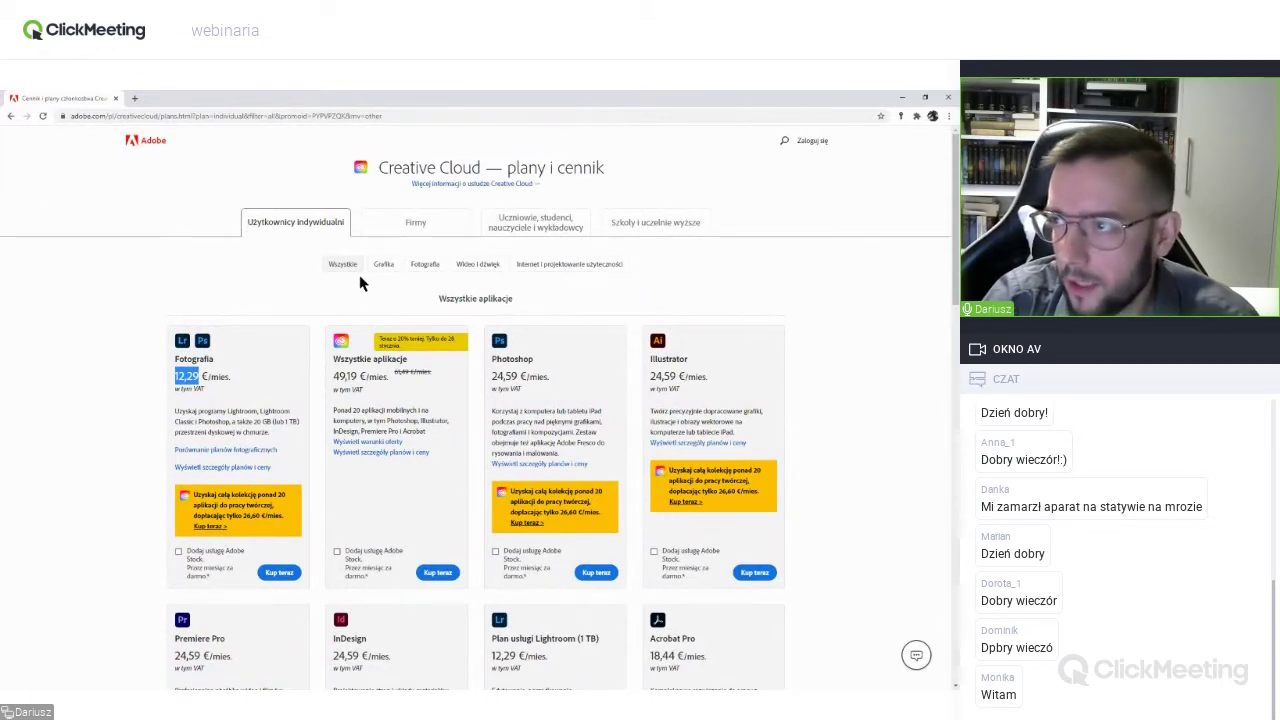
Hide Chrome, close the Retouch plugin panel, and browse the Photoshop home screen.
left_click(903, 101)
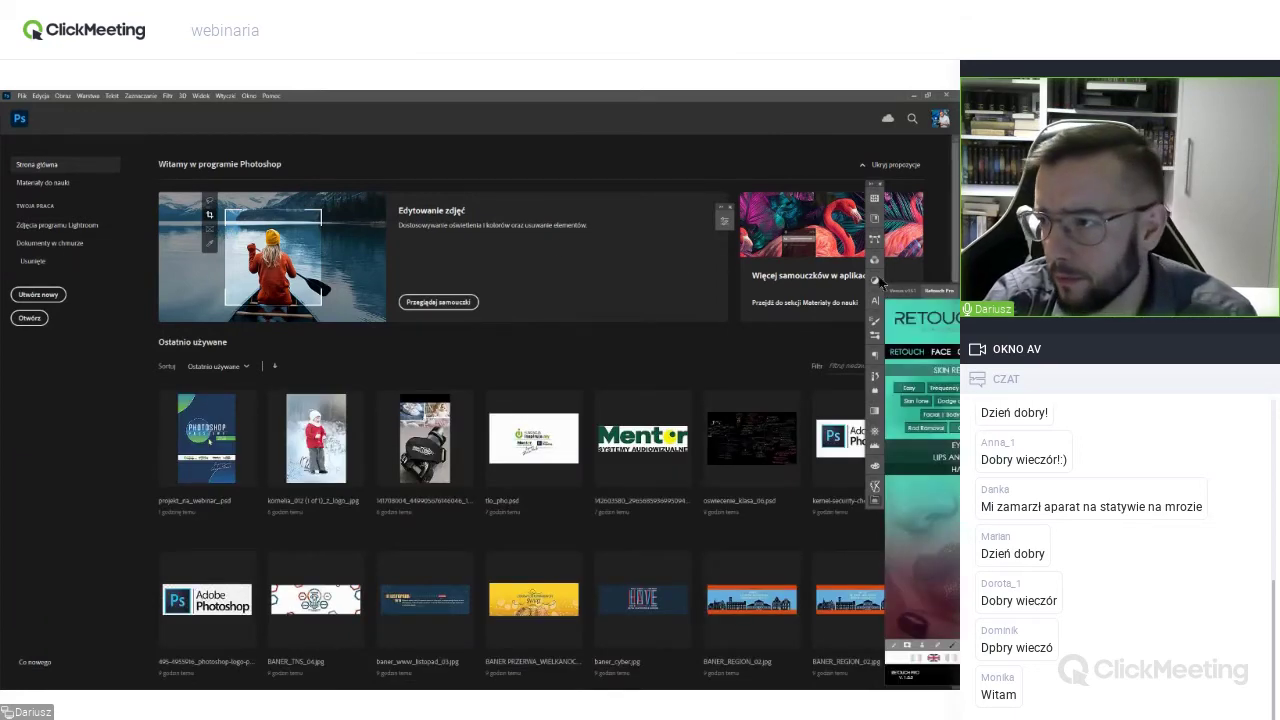
left_click(877, 502)
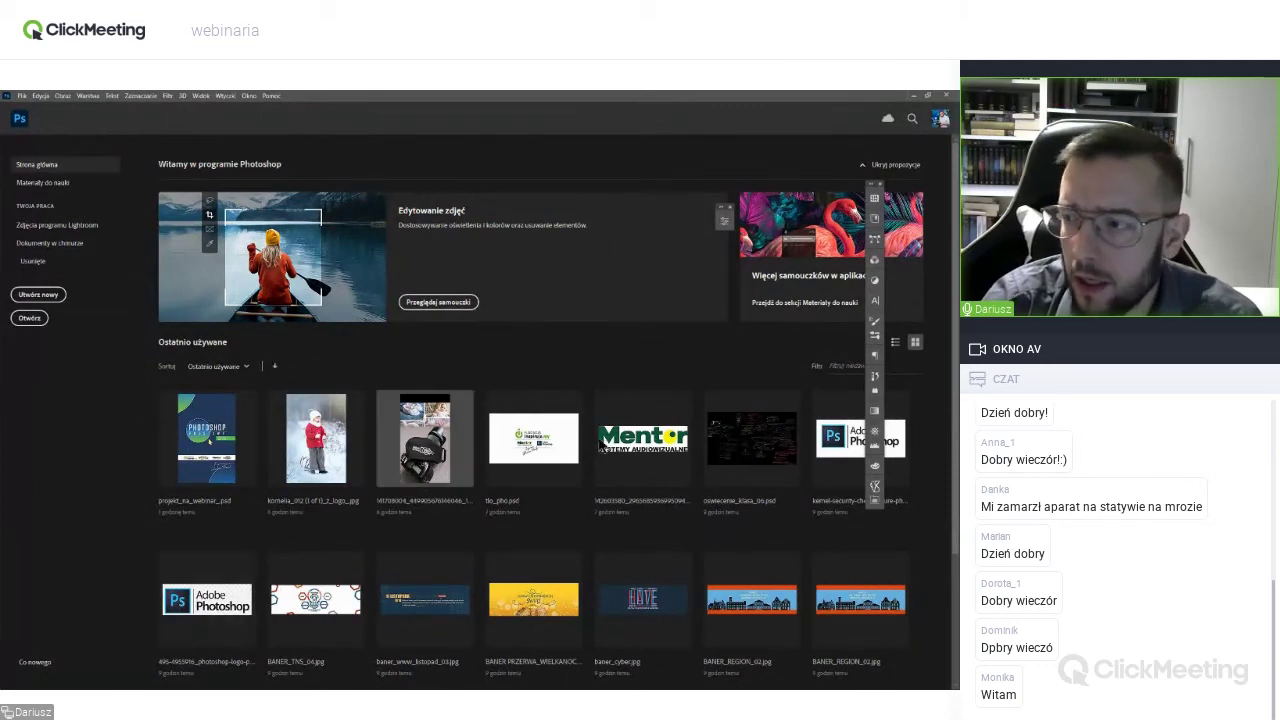
scroll(955, 343, "down", 3)
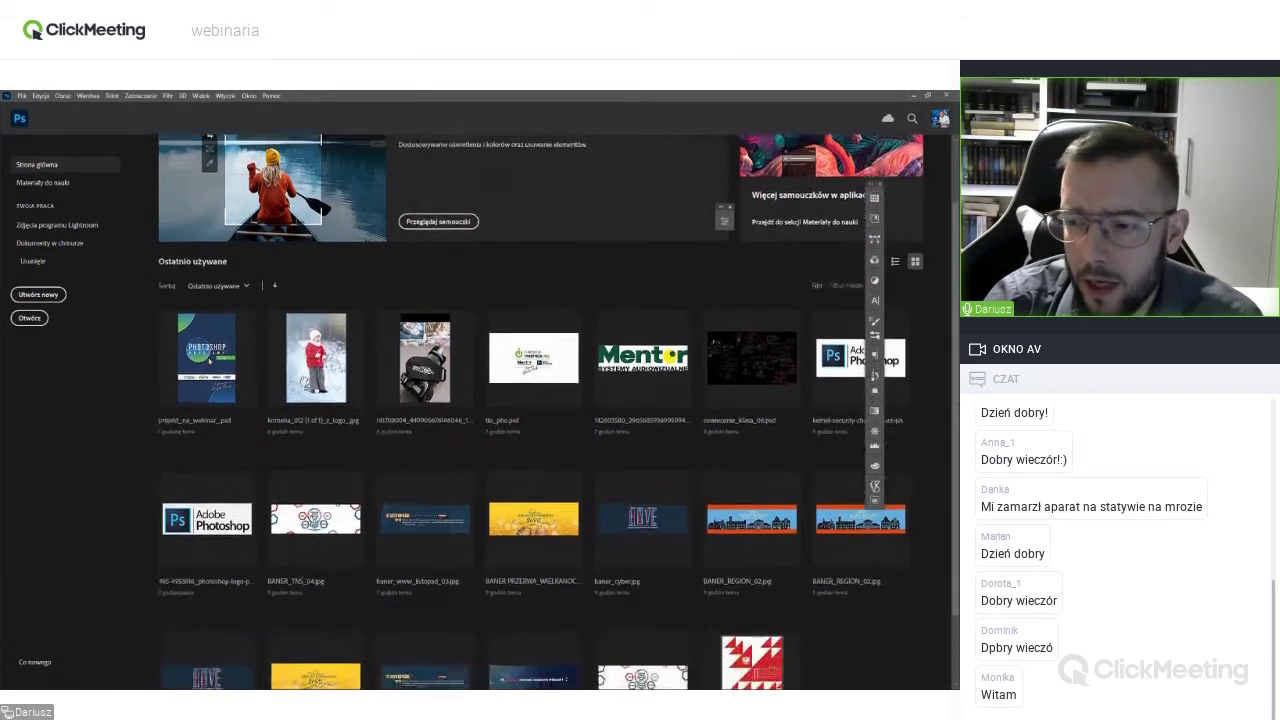
scroll(640, 430, "up", 3)
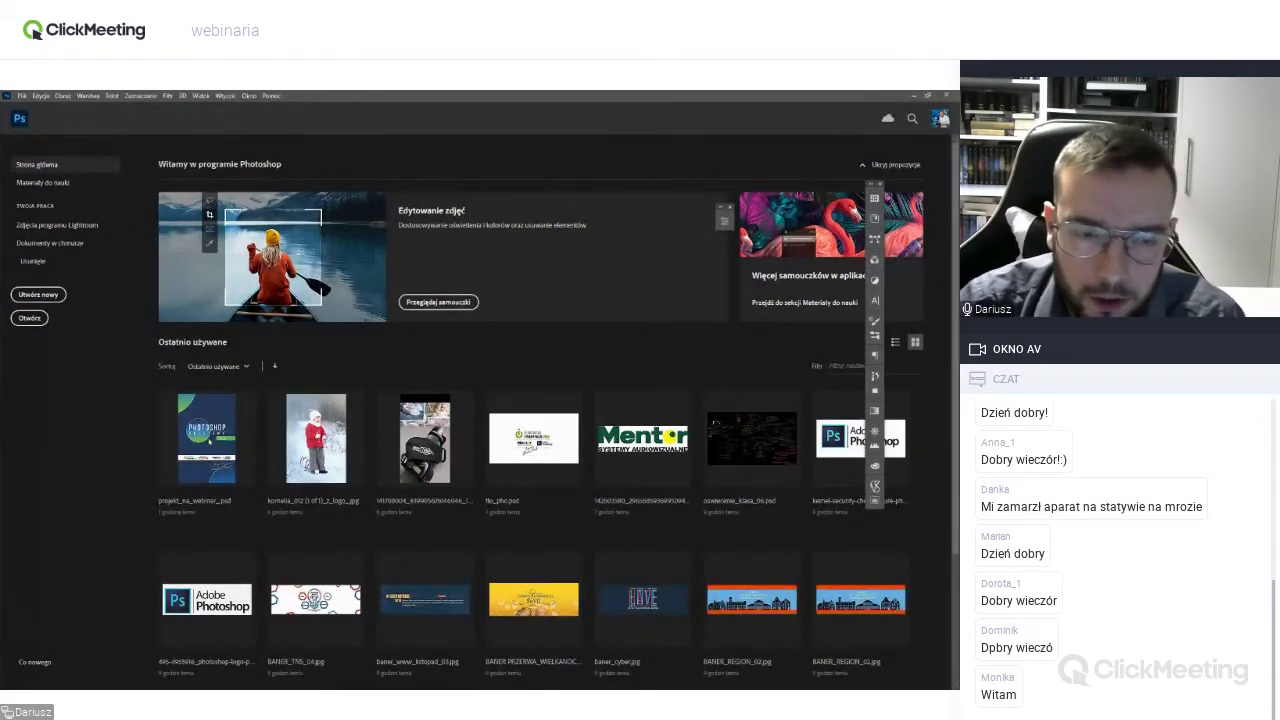
Show the Layers panel with F7, park it at the lower left, and open the Plik menu.
key("F7")
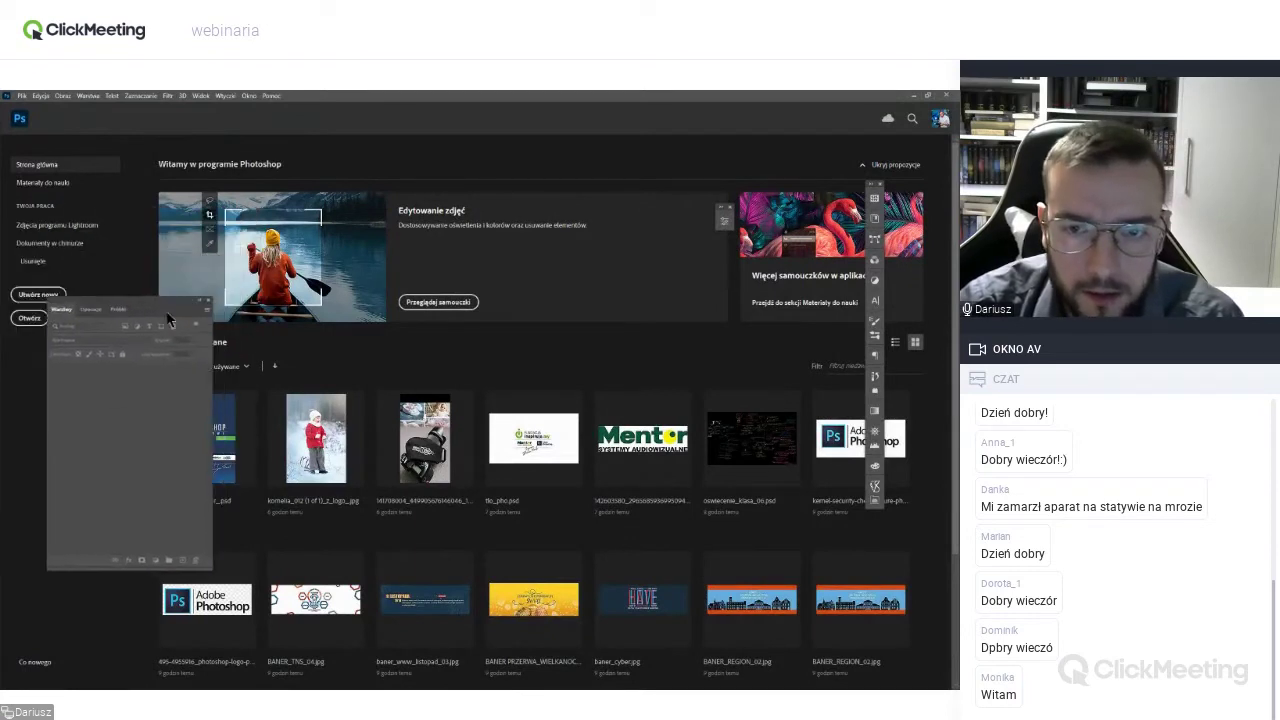
left_click_drag(233, 218, 147, 364)
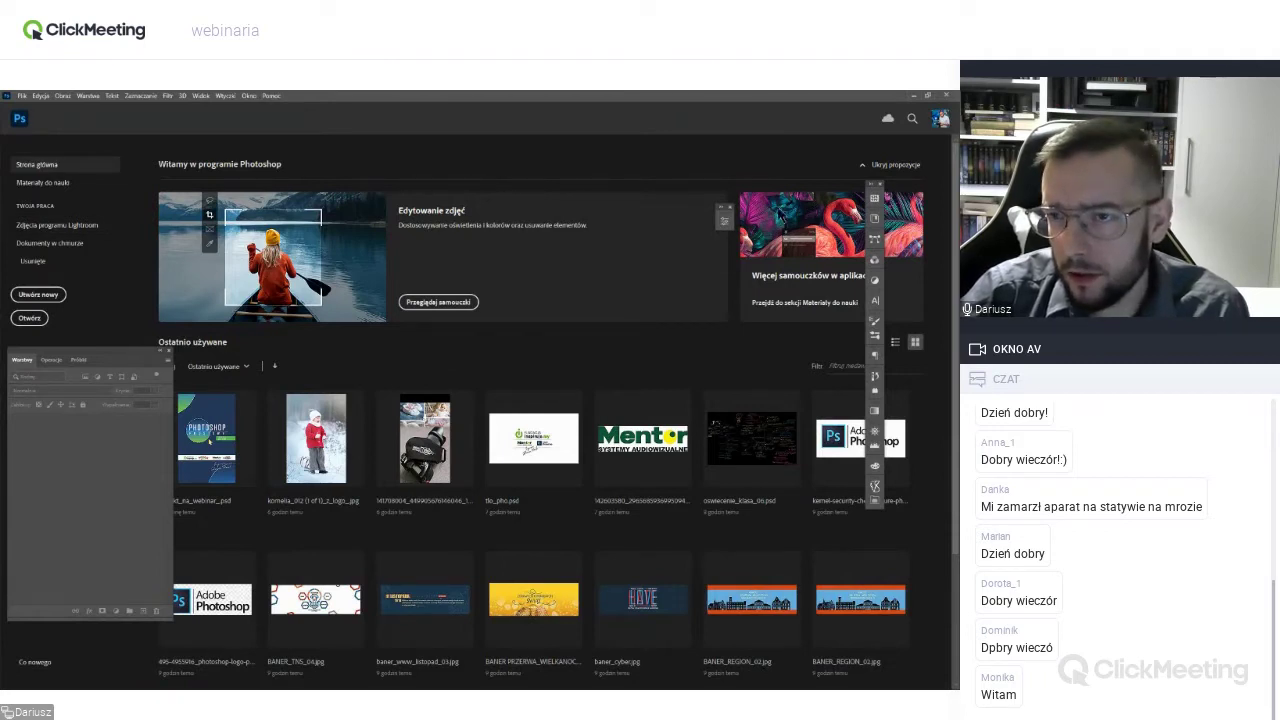
mouse_move(875, 186)
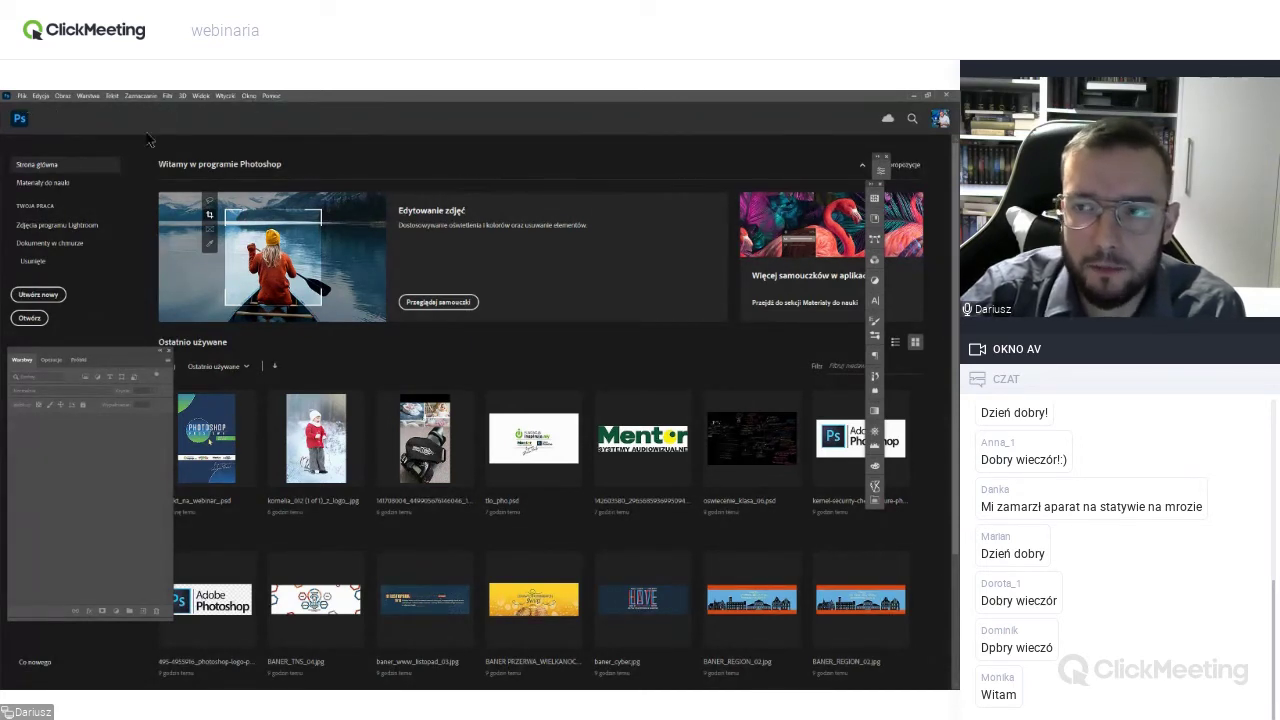
left_click(21, 96)
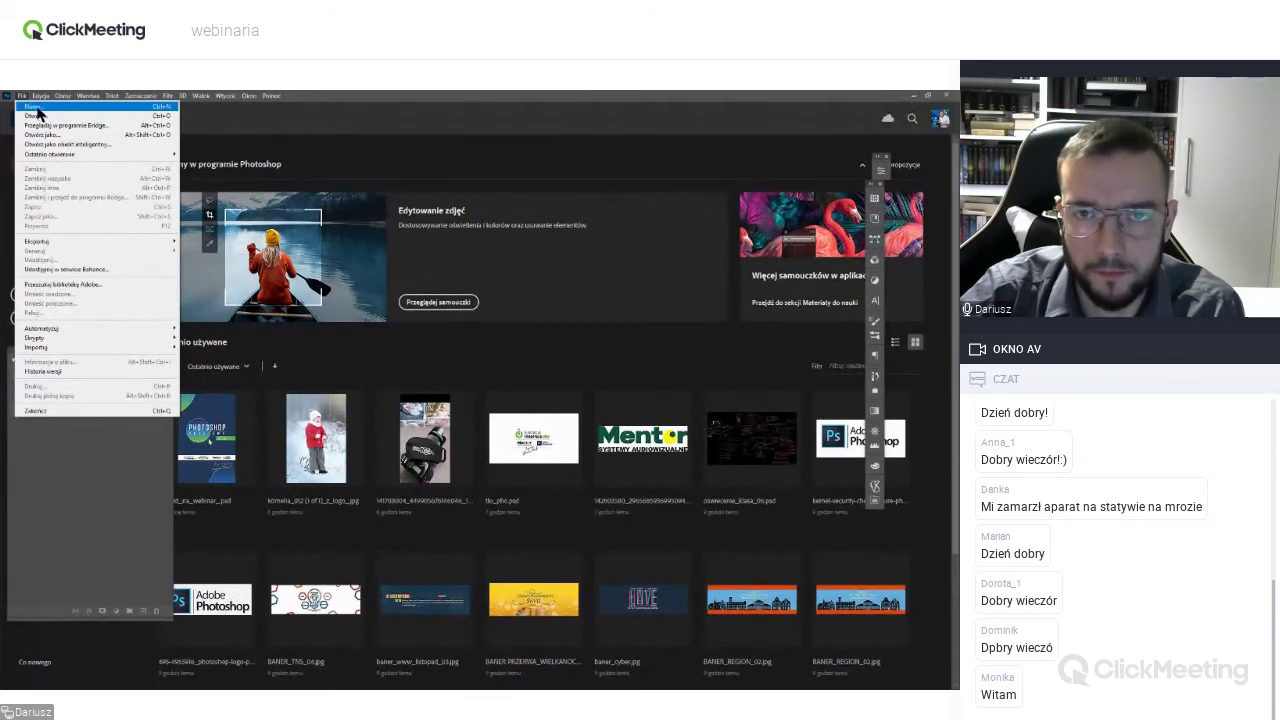
Start a new document and view the empty Zapisane (Saved) presets category.
left_click(36, 108)
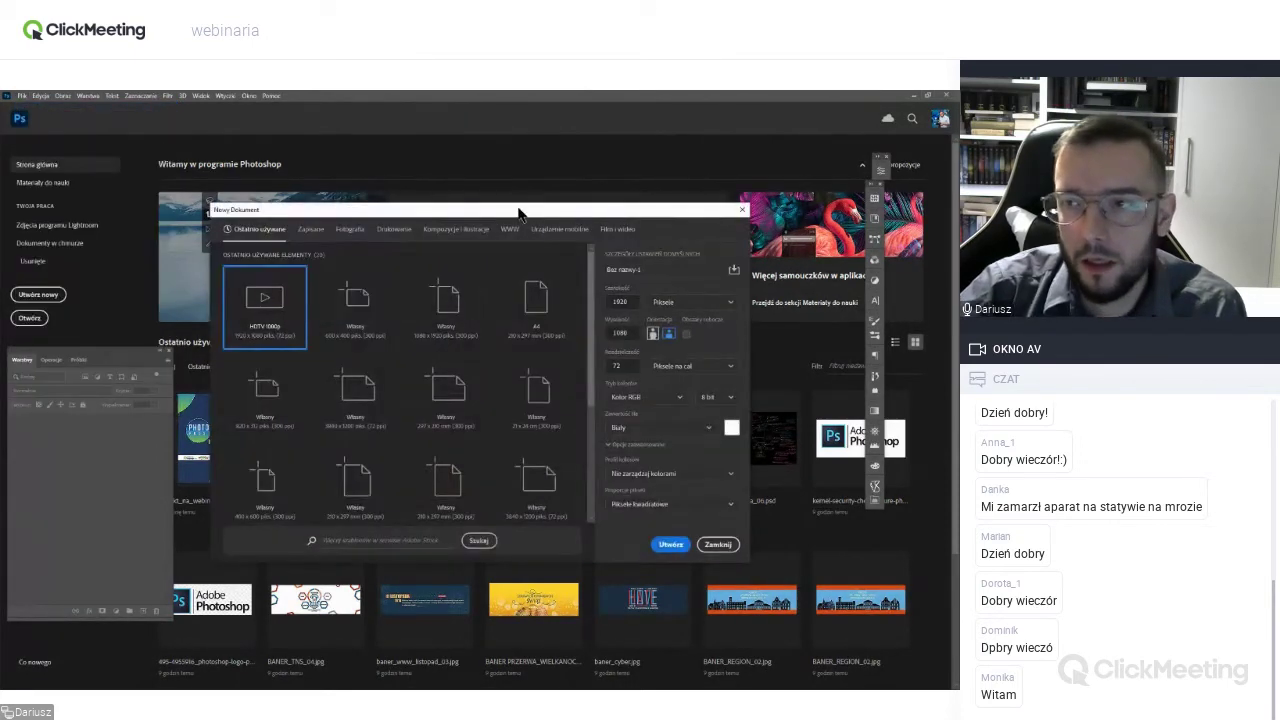
left_click_drag(519, 214, 543, 196)
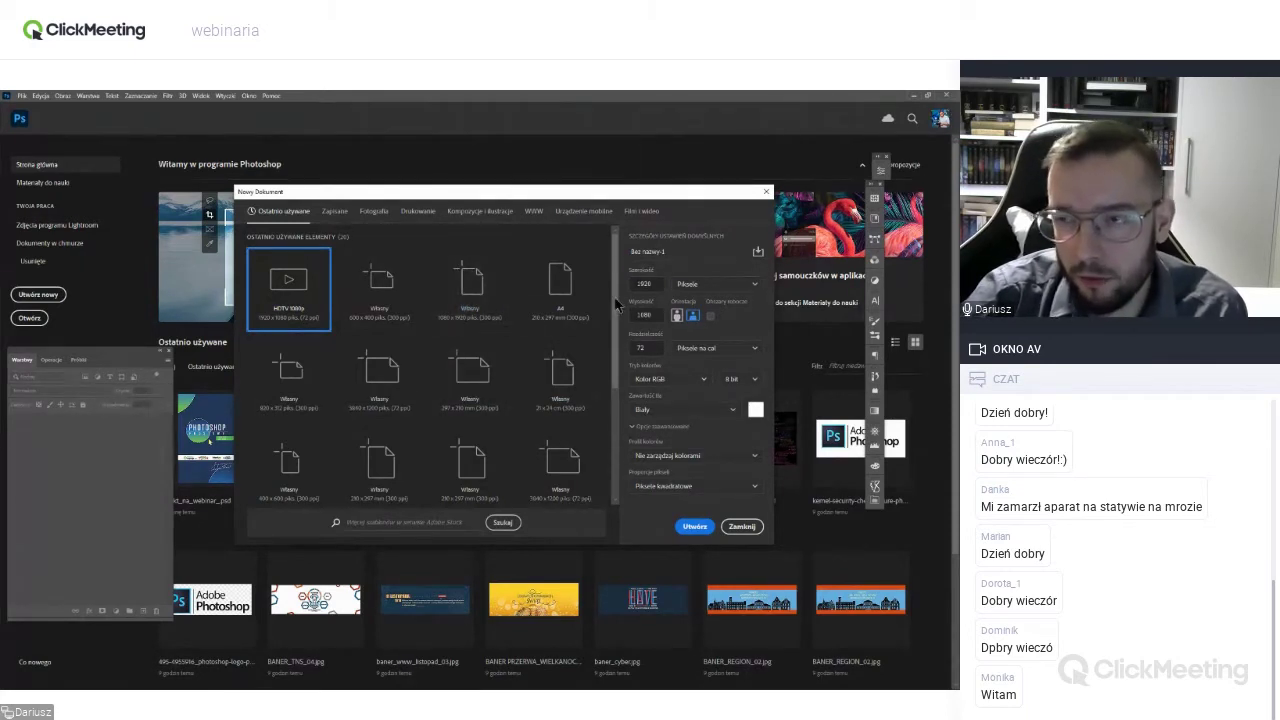
left_click(331, 214)
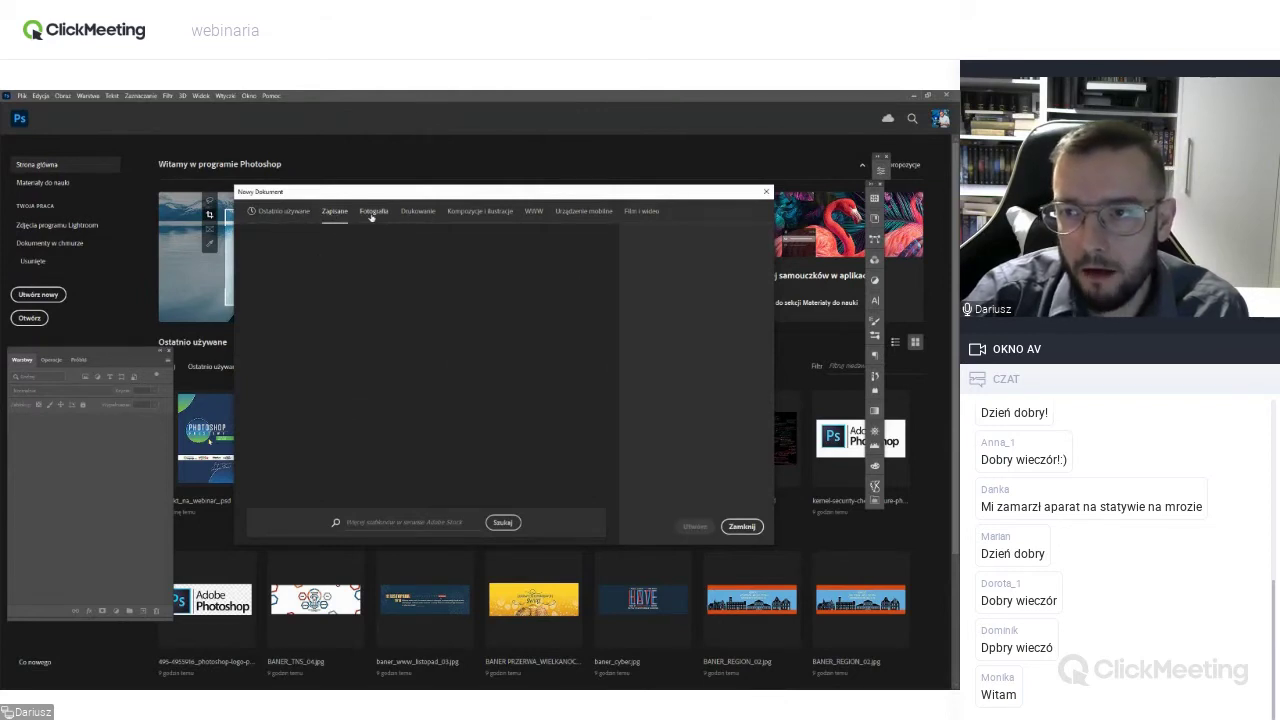
Browse the Fotografia, Drukowanie and Kompozycje i ilustracje presets, ending on the WWW presets and templates.
left_click(372, 214)
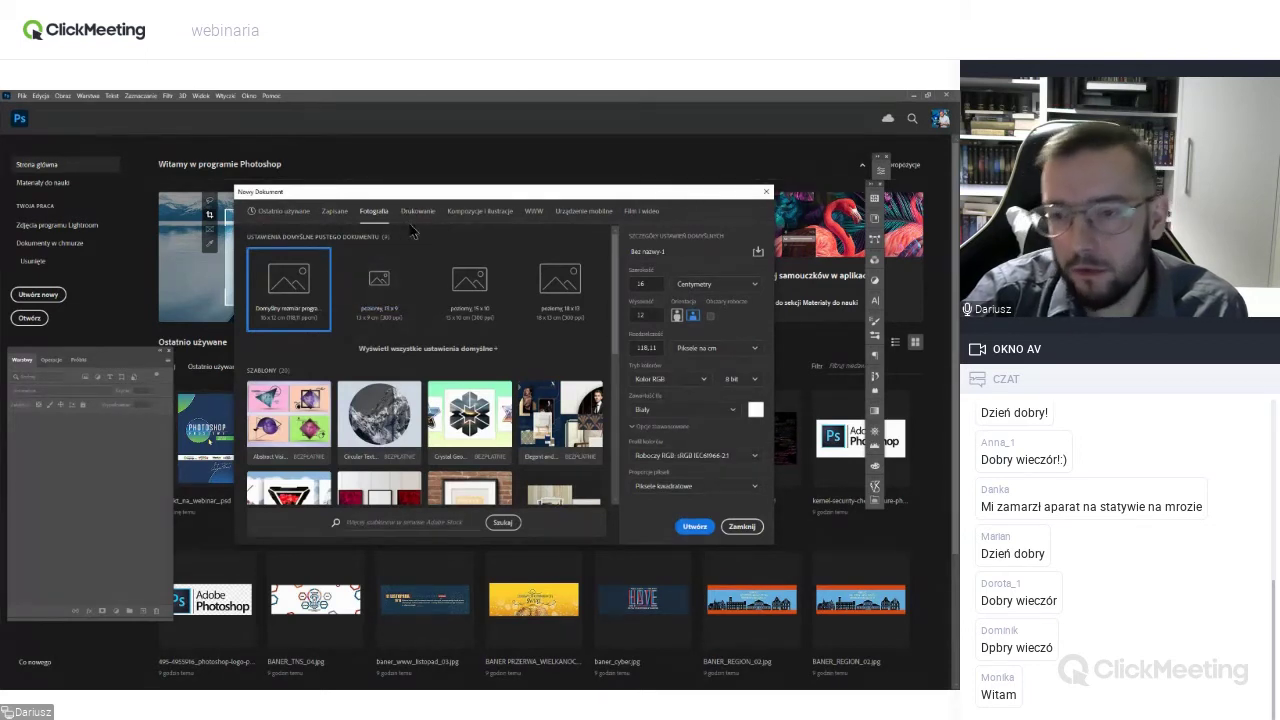
left_click(414, 214)
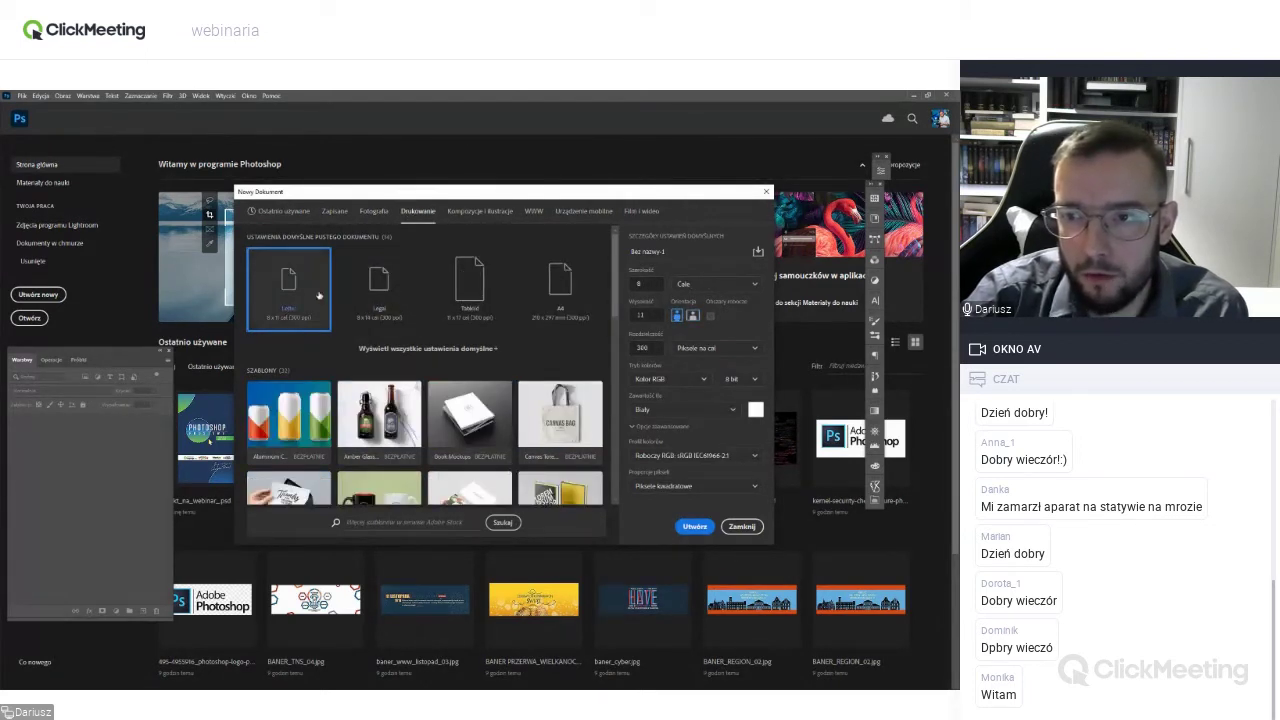
left_click(473, 221)
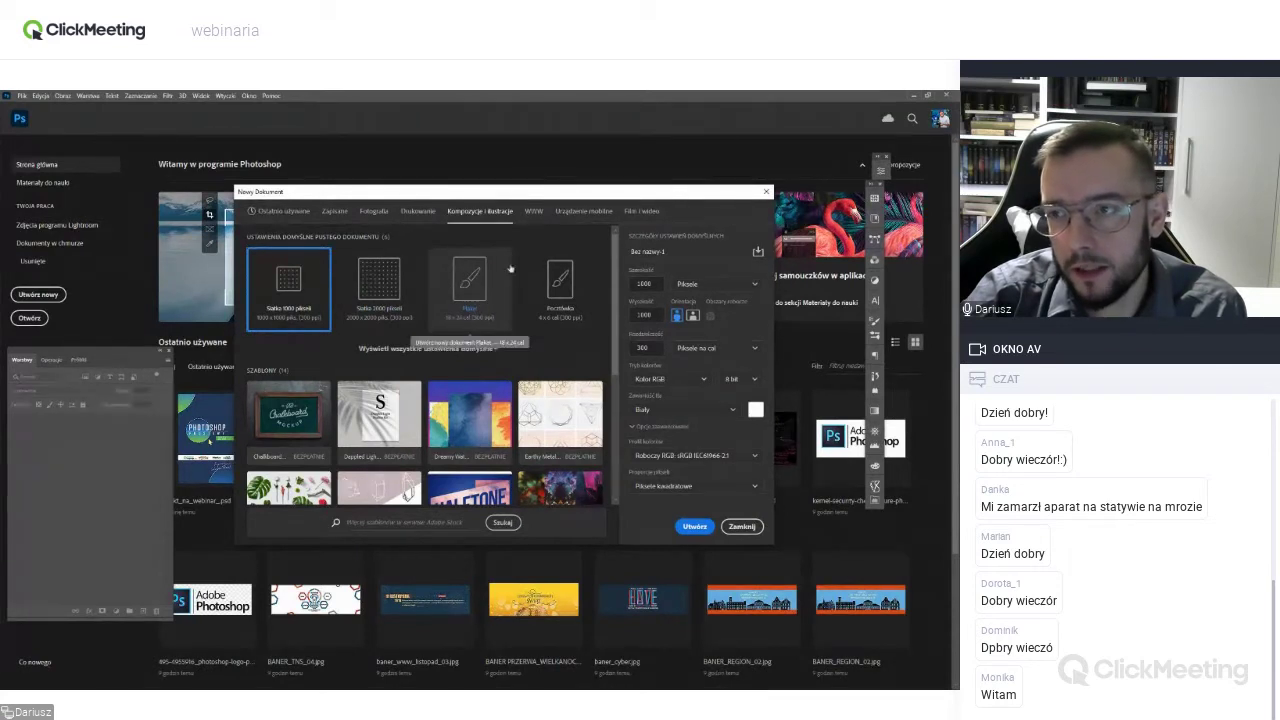
left_click(536, 218)
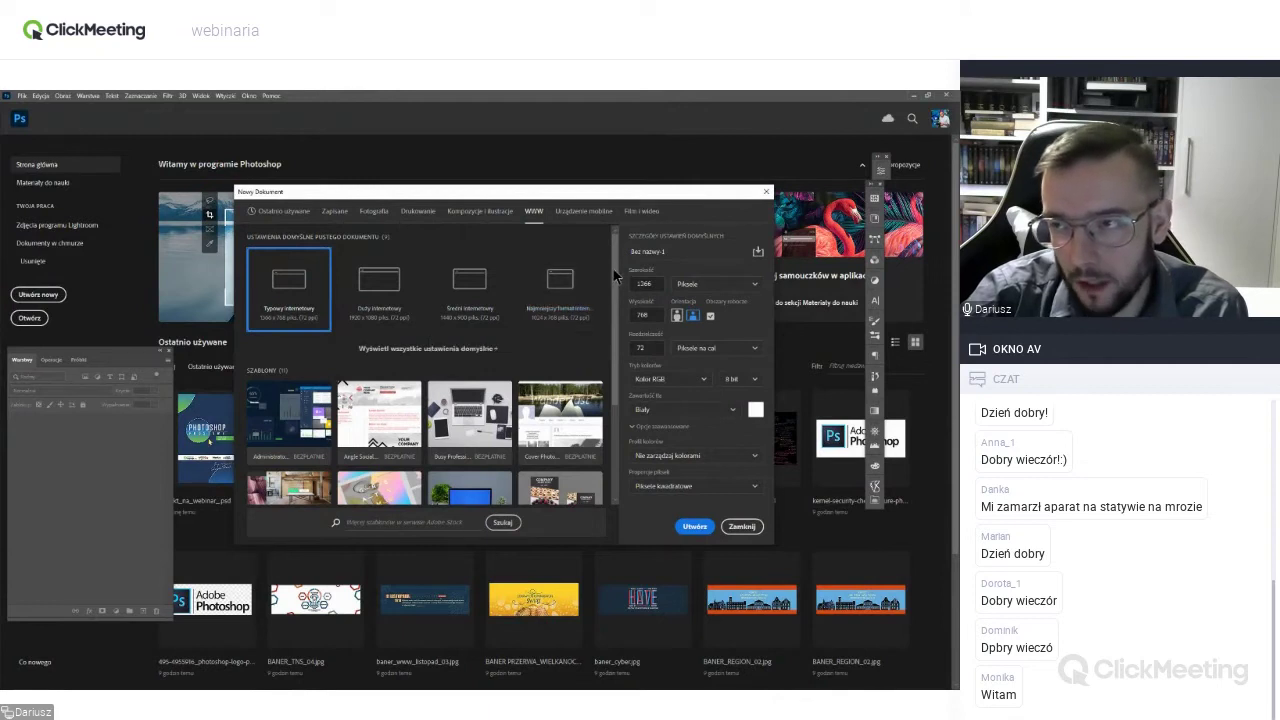
scroll(612, 280, "down", 1)
left_click_drag(612, 287, 612, 348)
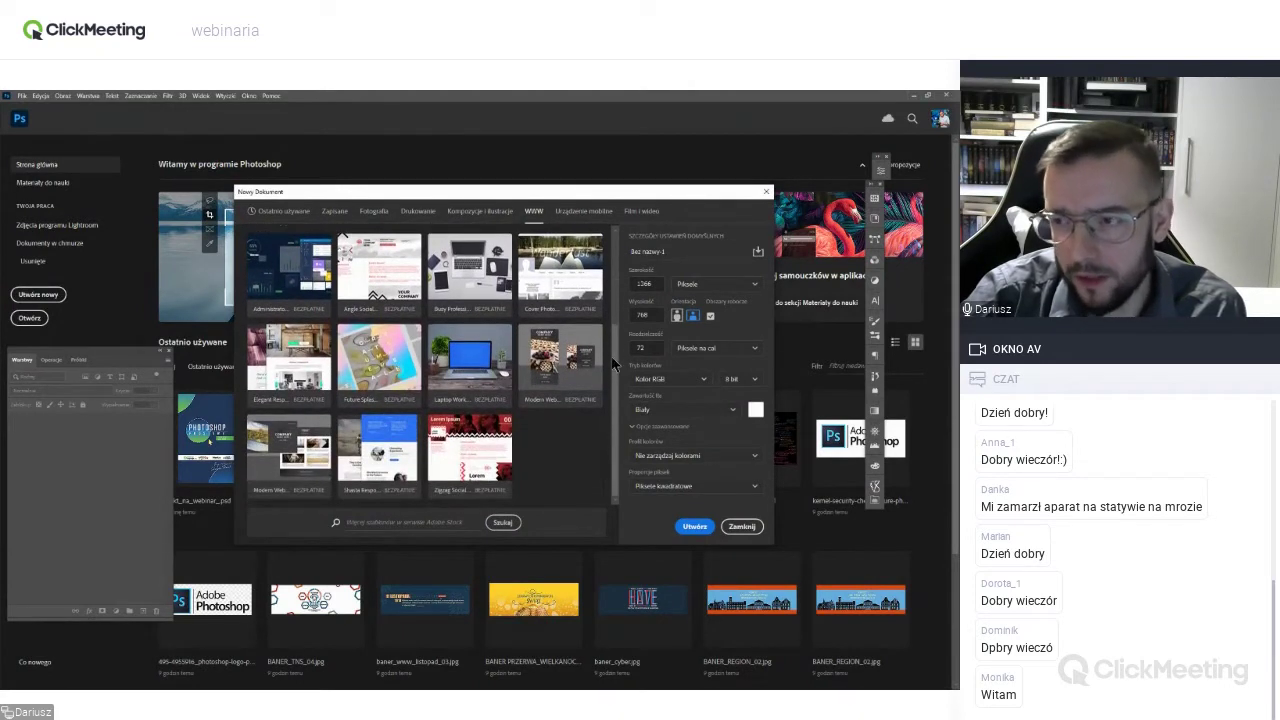
scroll(556, 297, "up", 2)
scroll(556, 297, "up", 1)
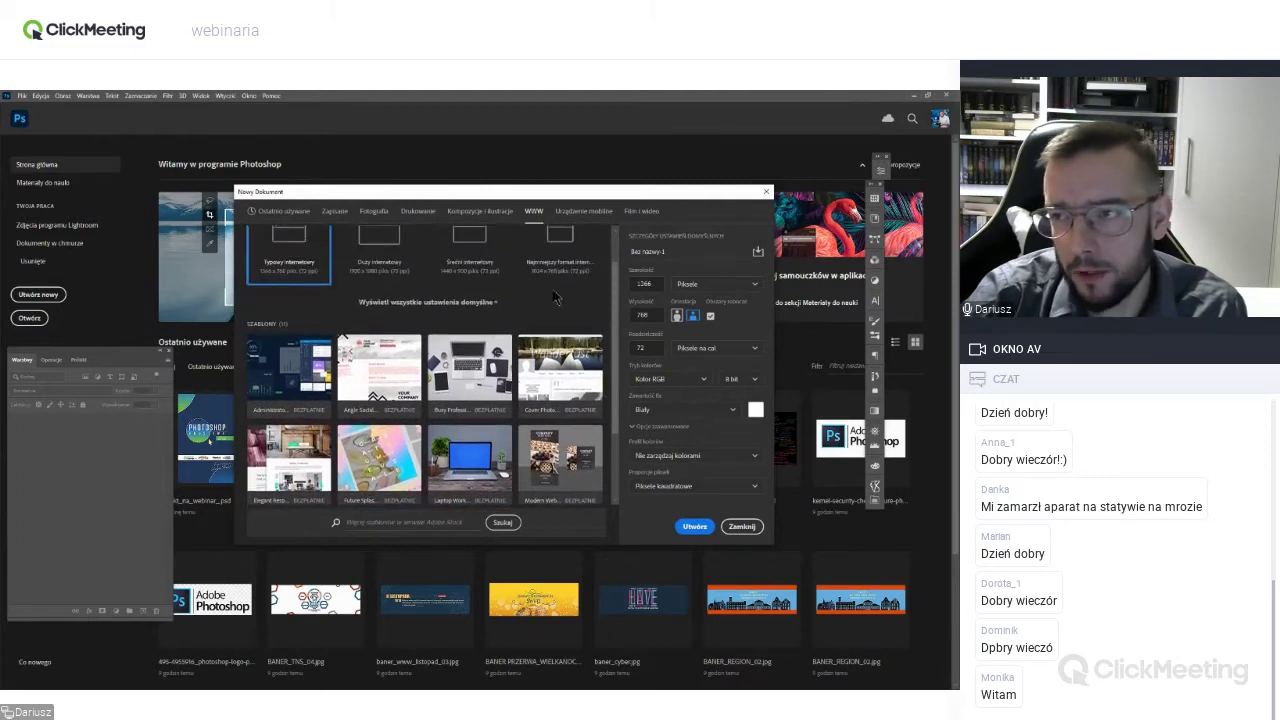
Browse the mobile, film and photo presets, return to Drukowanie, and check the width unit options.
left_click(576, 216)
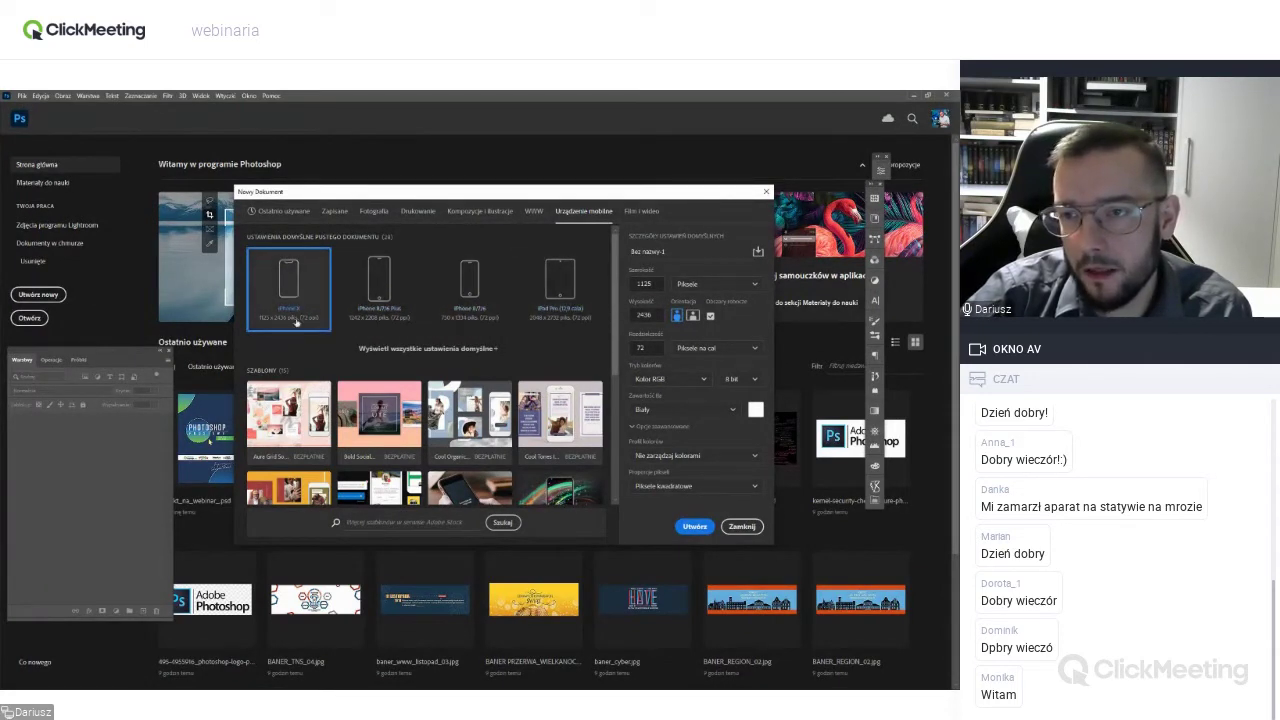
left_click(640, 214)
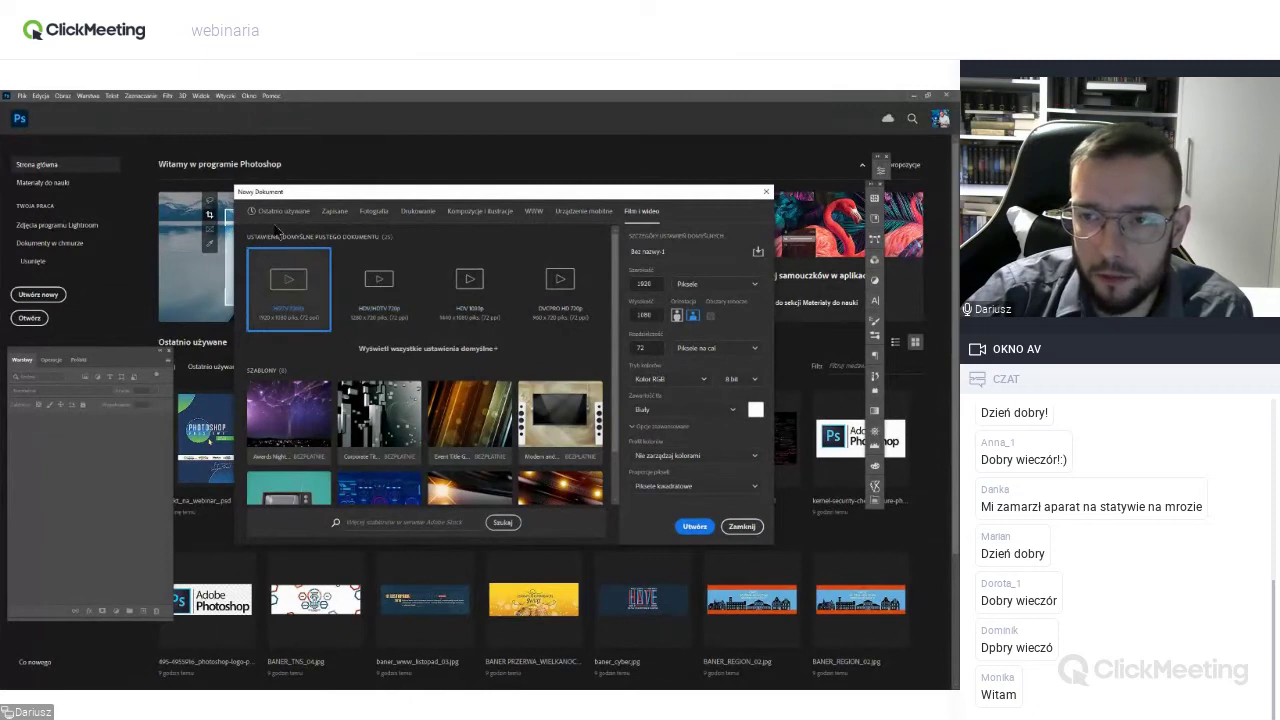
left_click(379, 213)
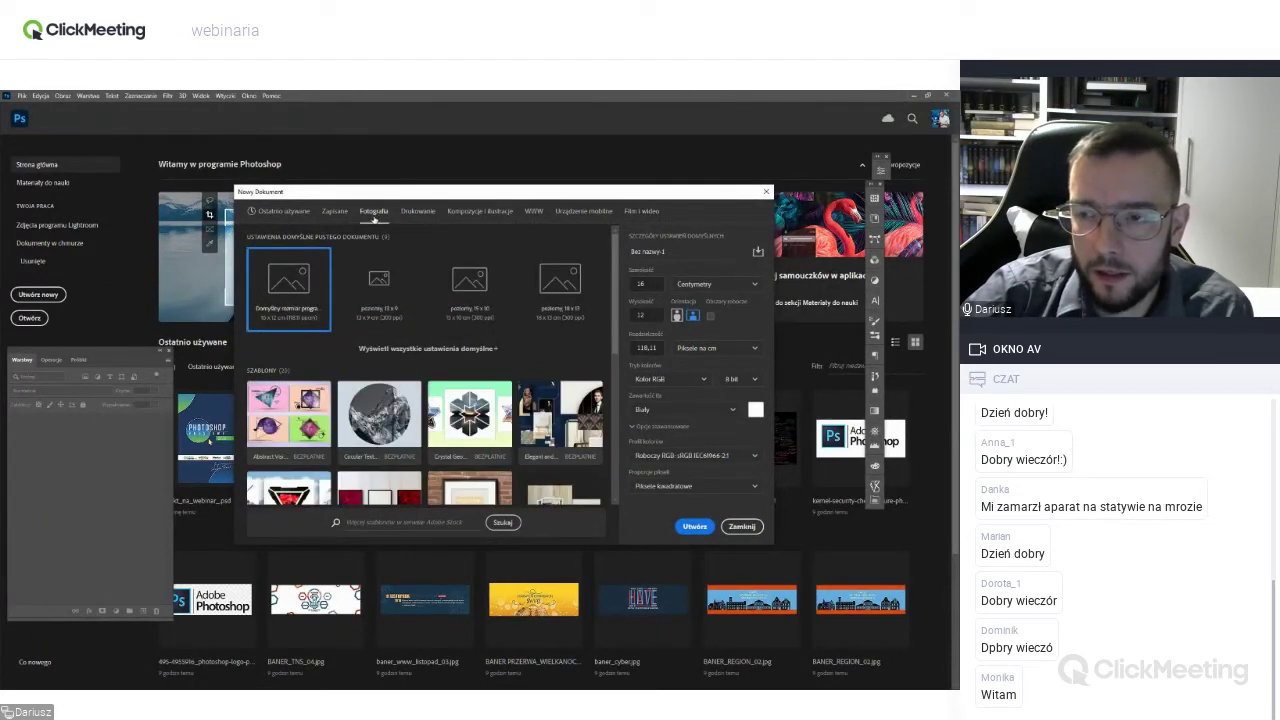
left_click(413, 213)
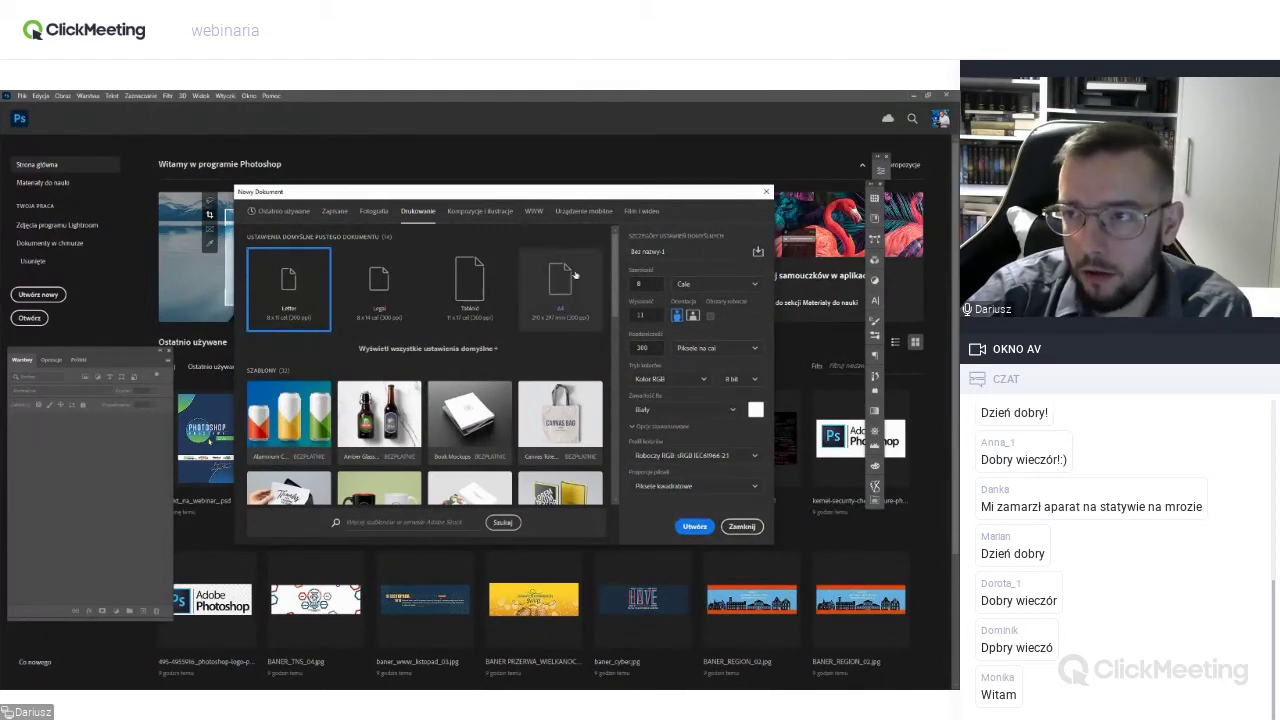
left_click_drag(660, 193, 618, 190)
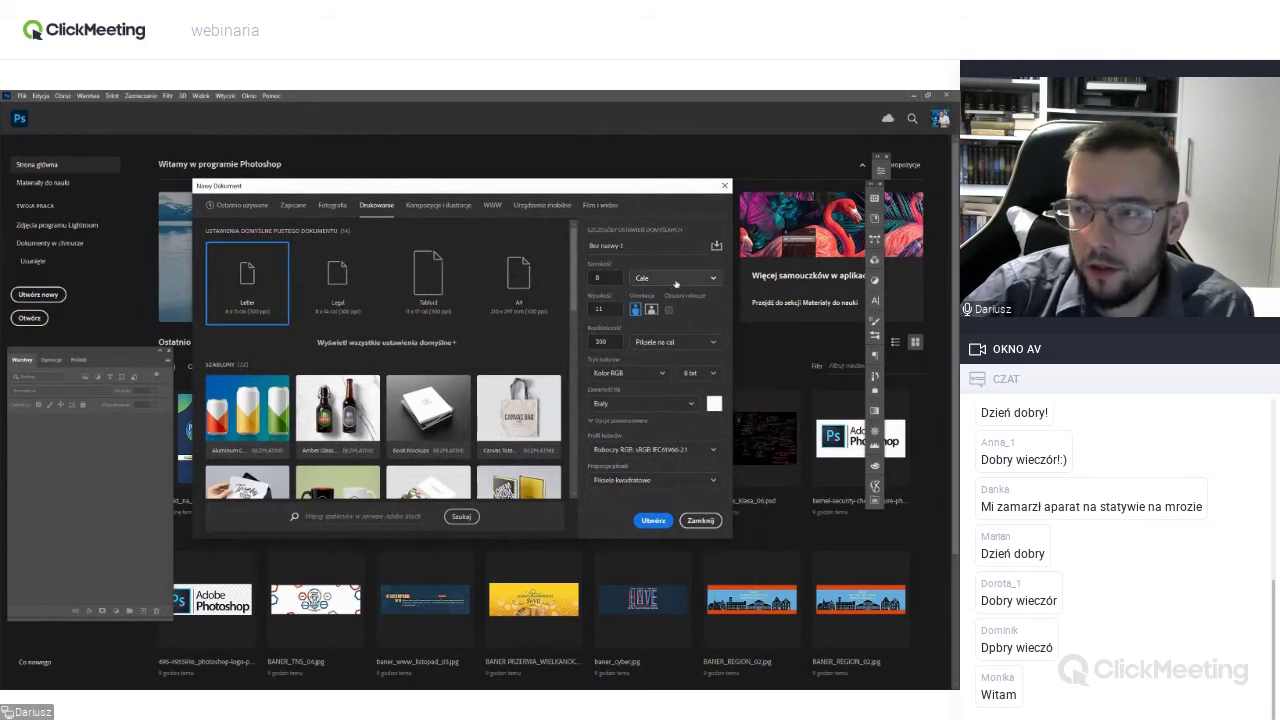
left_click(674, 280)
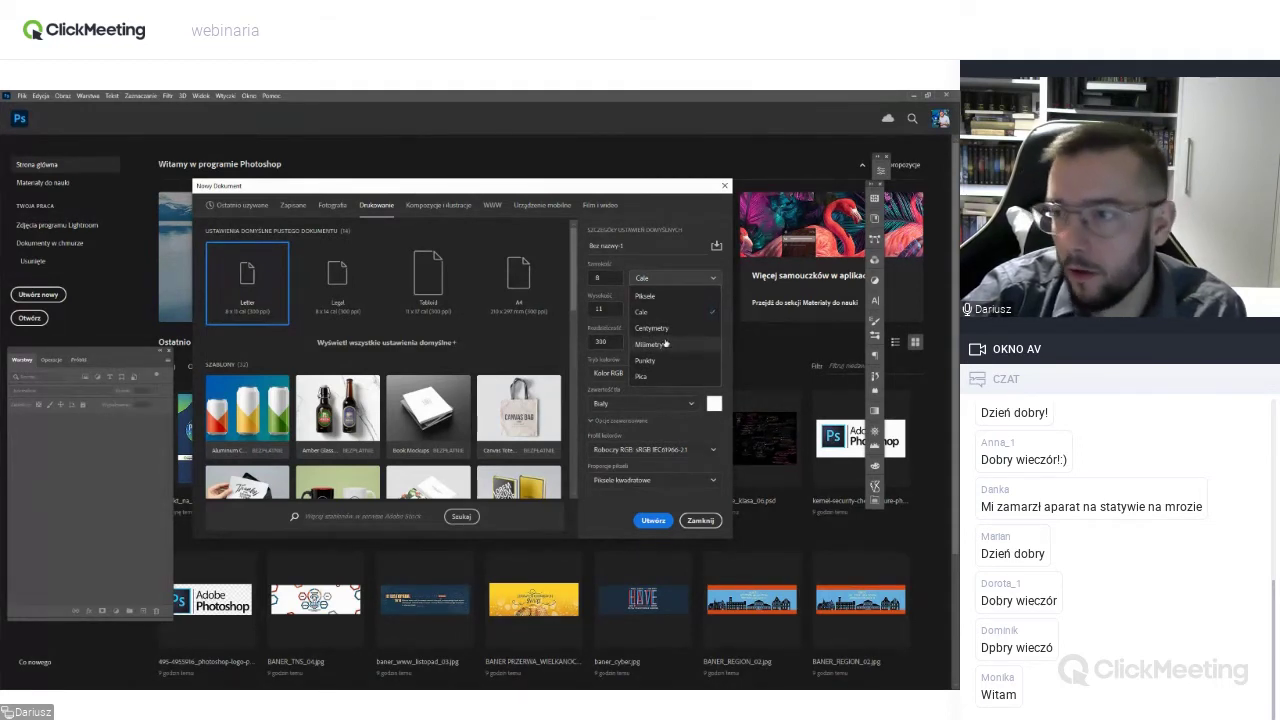
Switch the document size units from pixels to millimetres, then to centimetres.
left_click(659, 298)
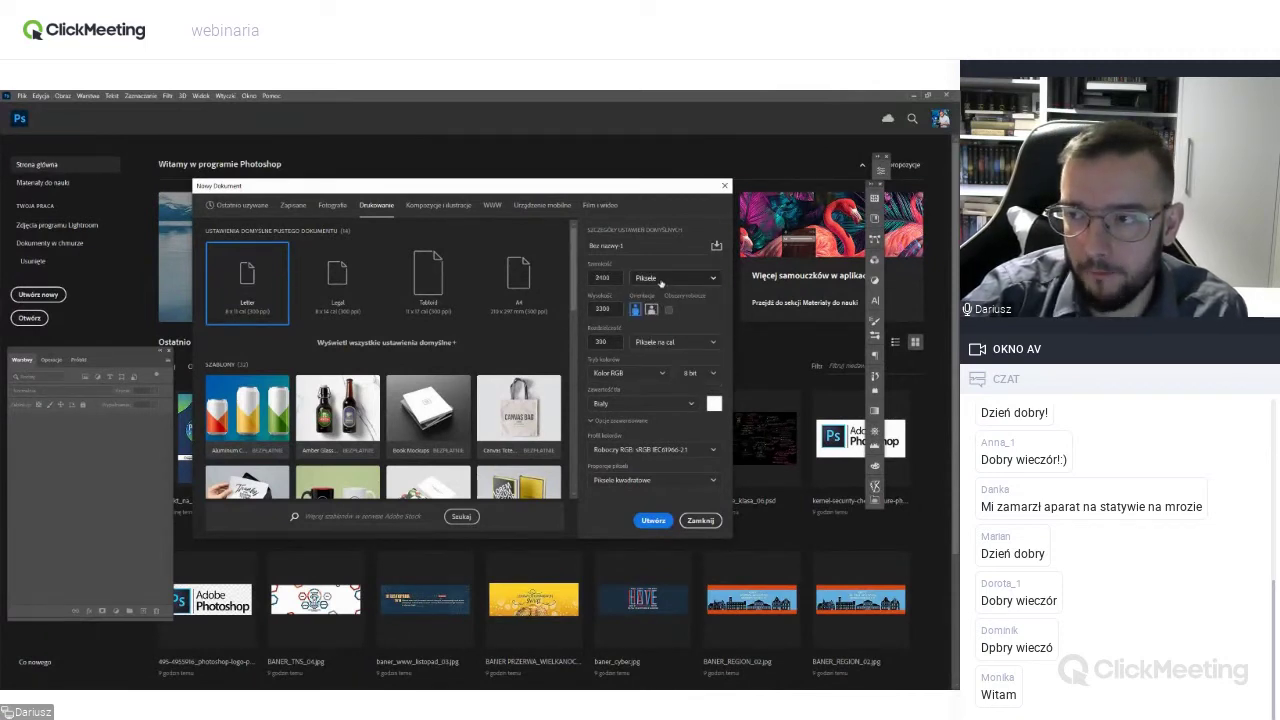
left_click(660, 283)
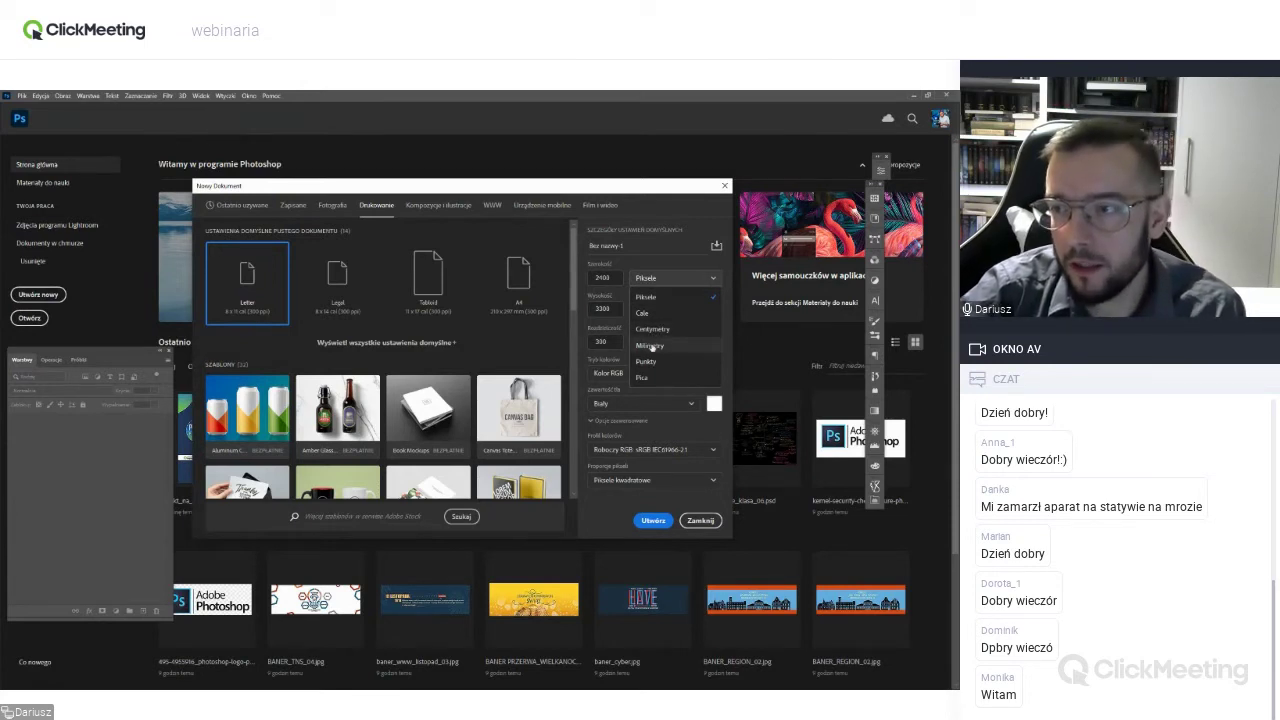
left_click(651, 346)
left_click(660, 278)
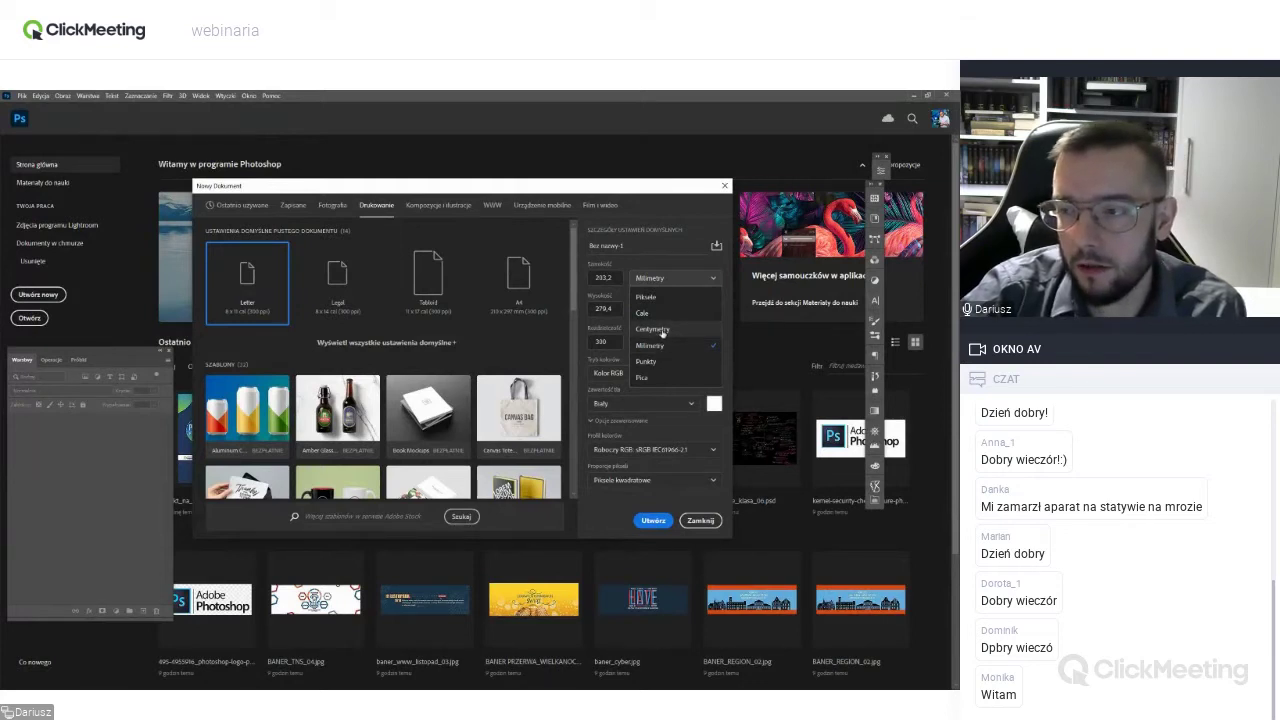
left_click(663, 330)
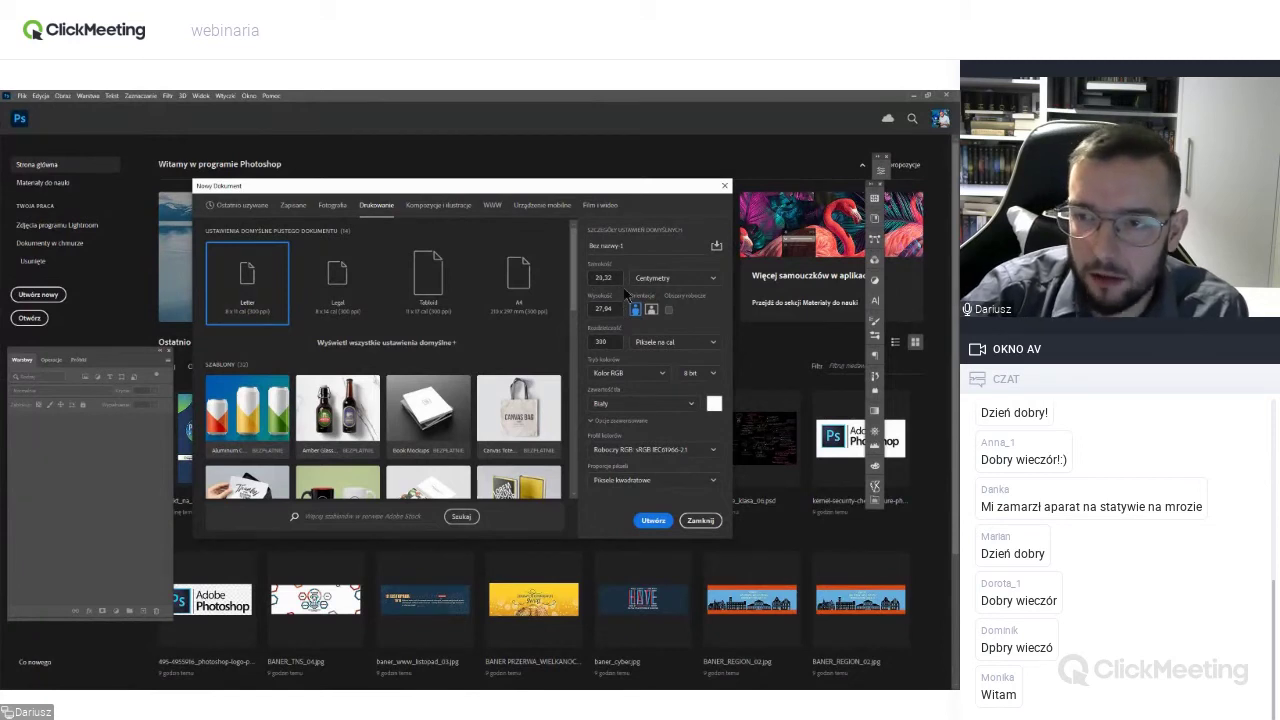
Choose the A4 preset in centimetres and keep it portrait at 21 × 29,7 cm.
left_click(518, 285)
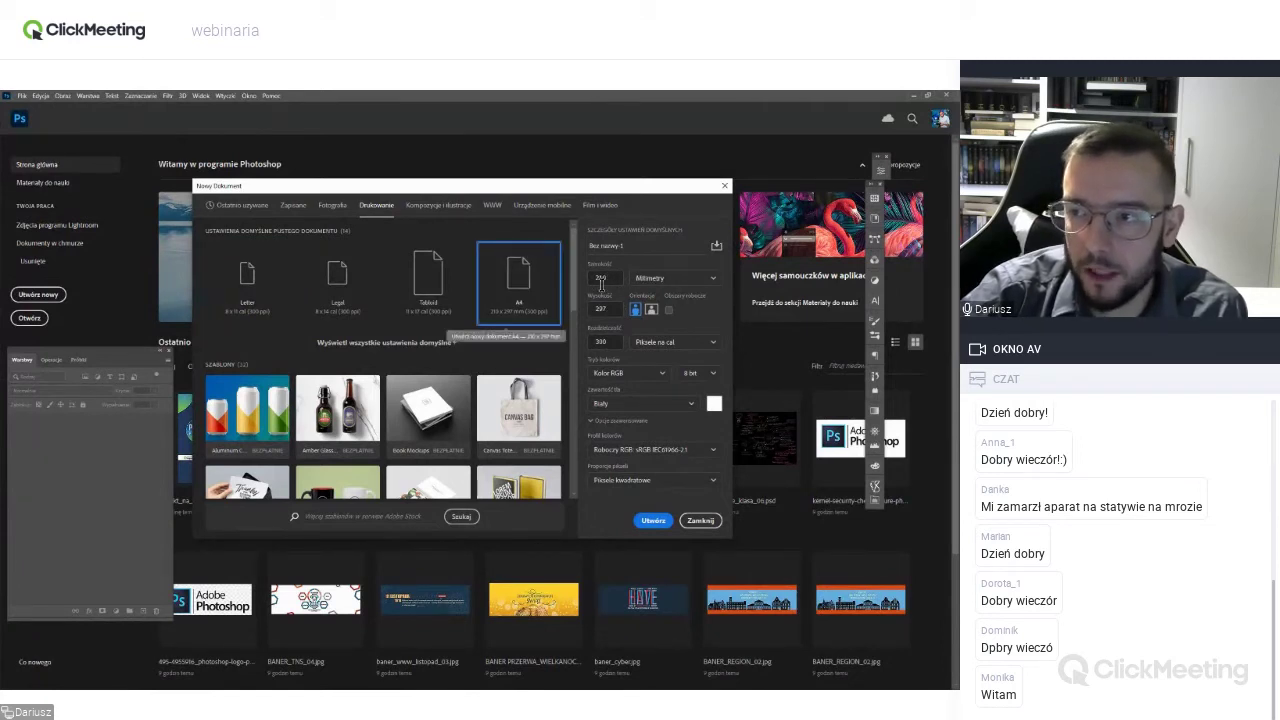
left_click(670, 278)
left_click(650, 329)
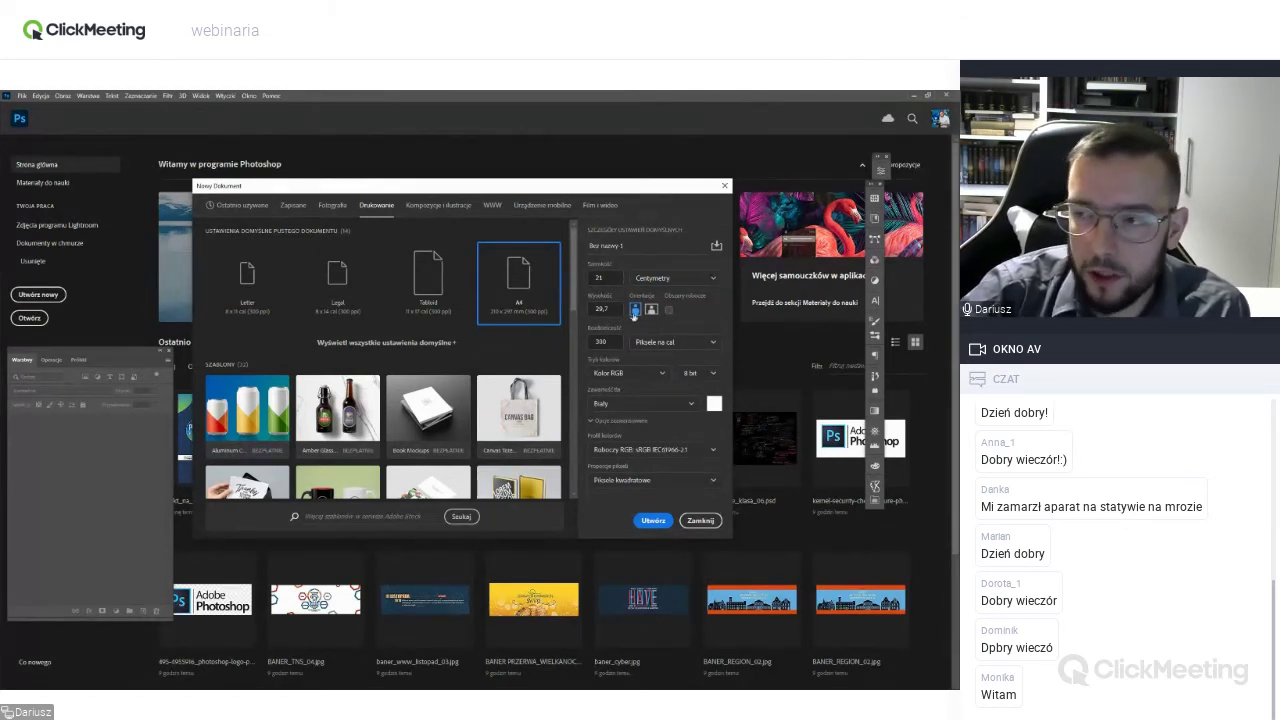
left_click(651, 311)
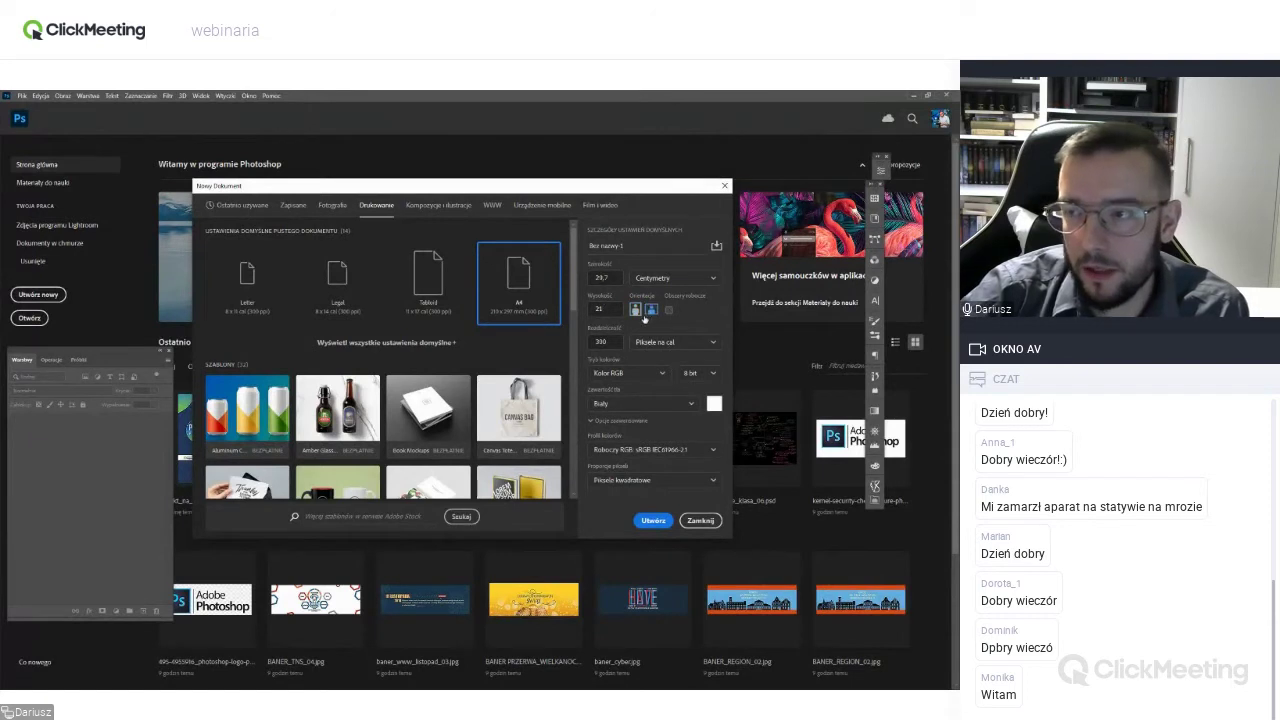
left_click(635, 311)
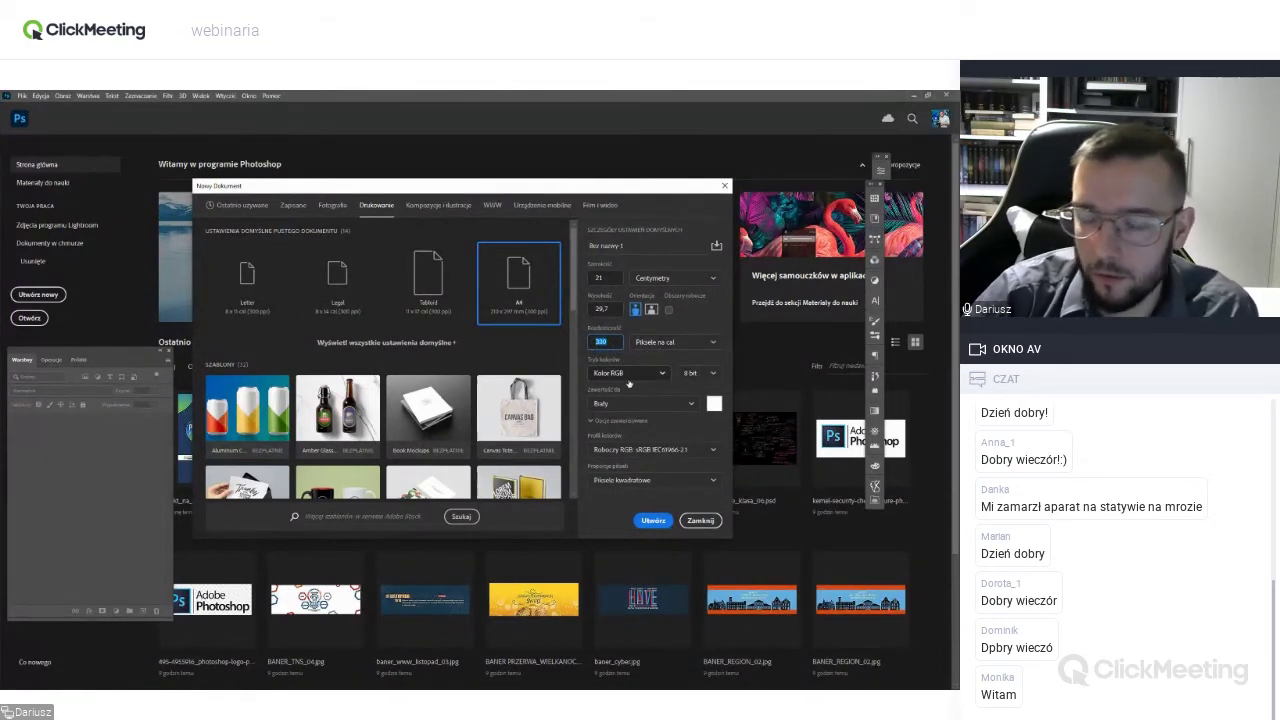
left_click(646, 376)
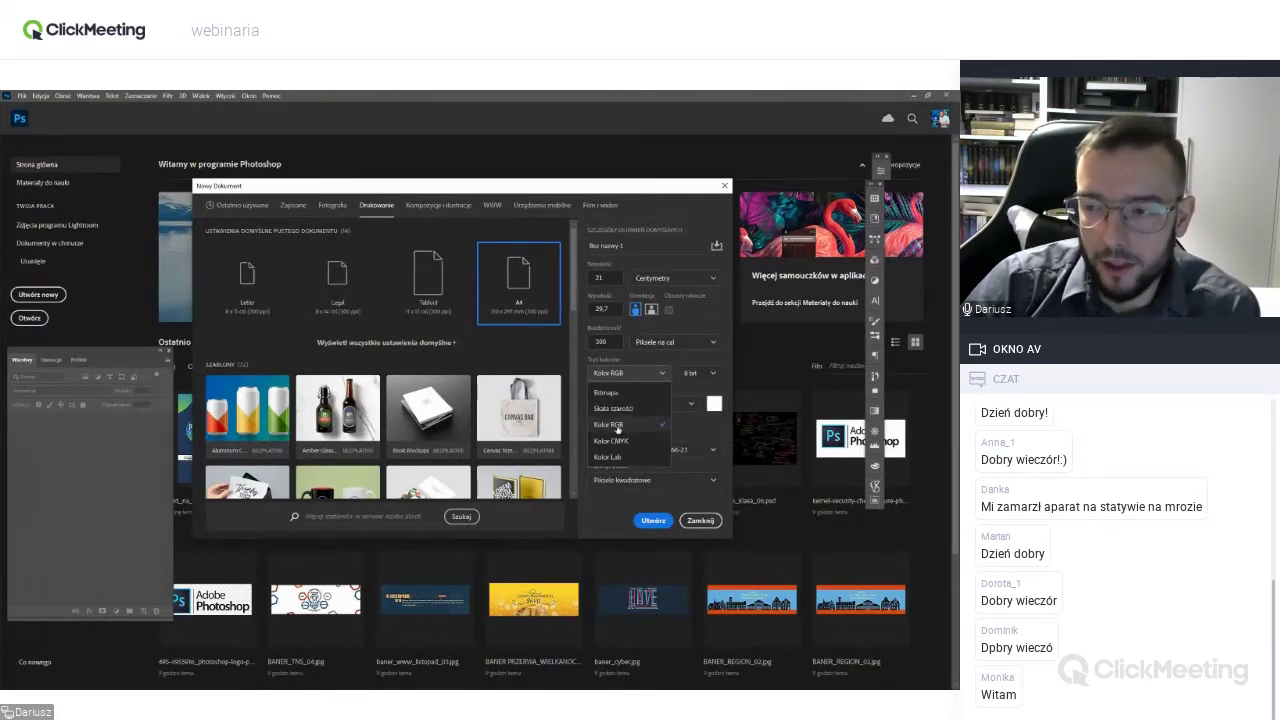
left_click(617, 427)
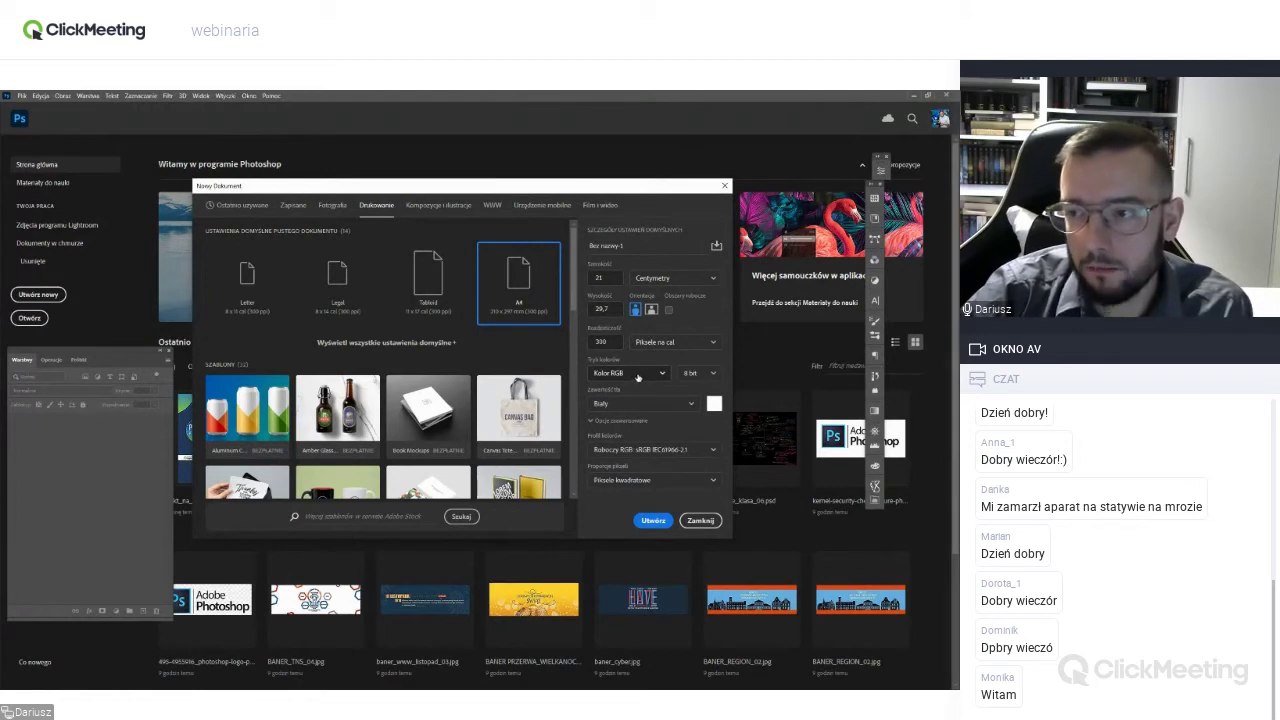
left_click(638, 377)
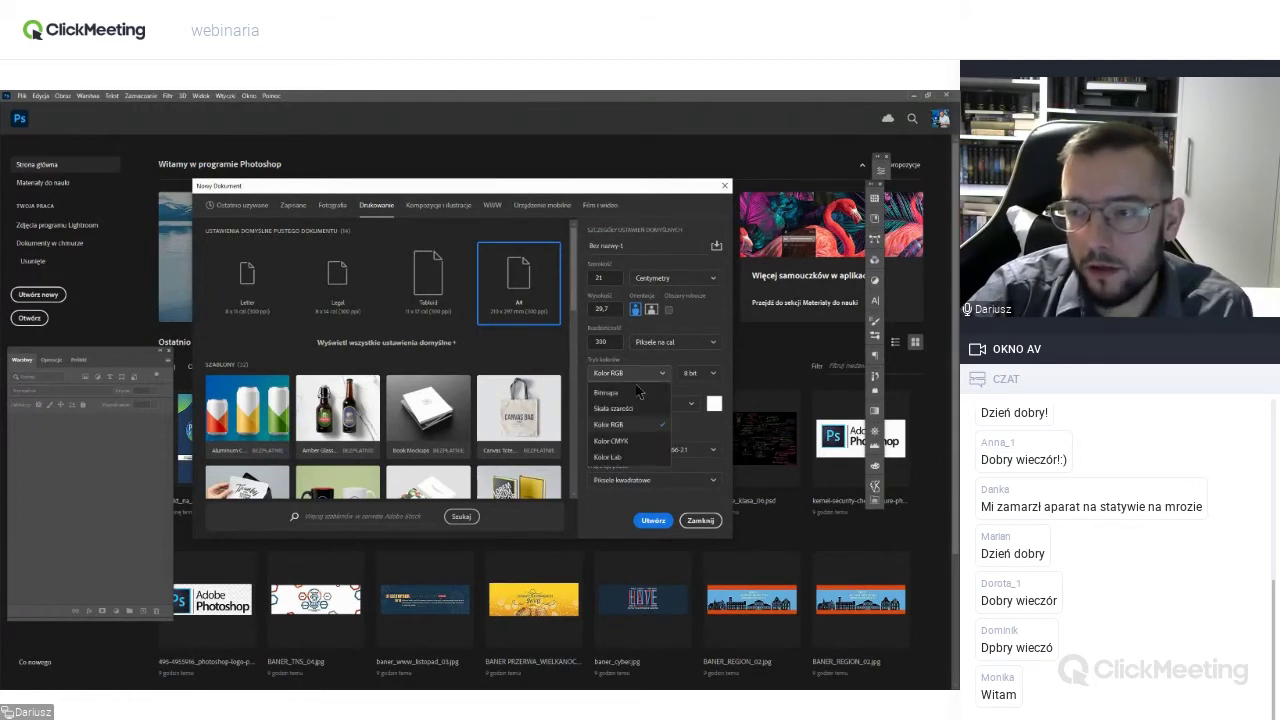
left_click(627, 441)
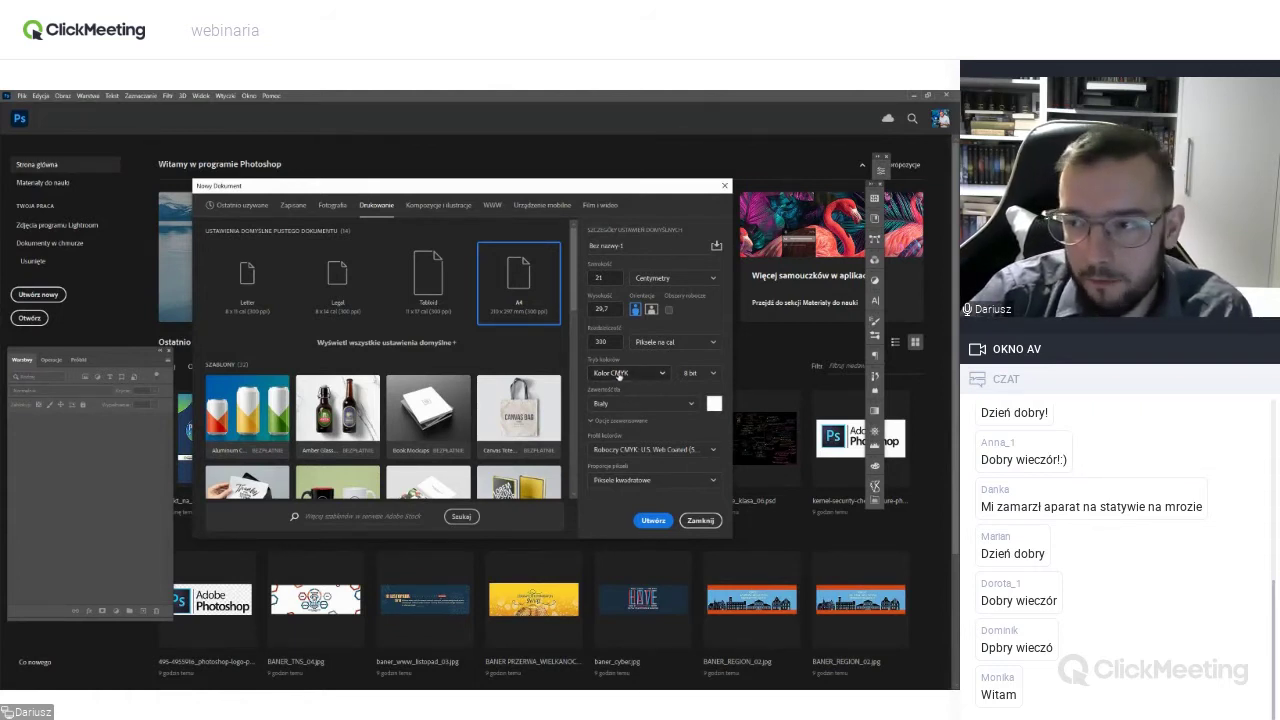
left_click(620, 375)
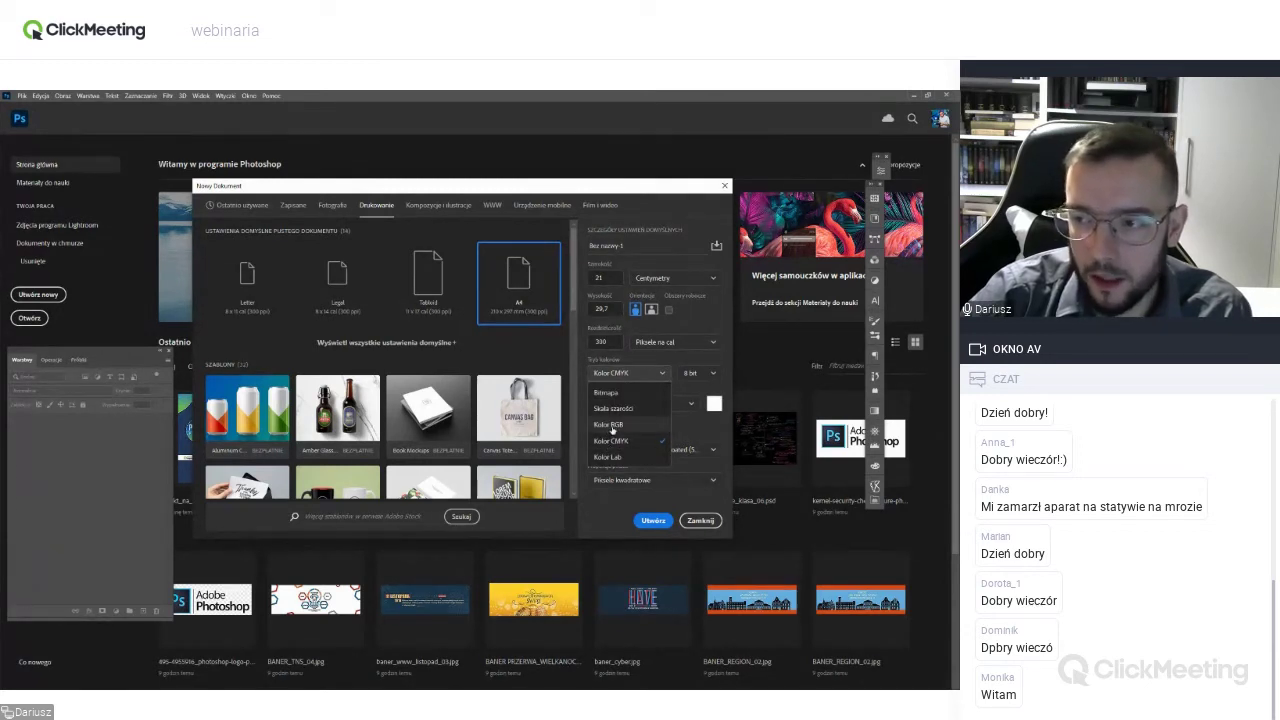
left_click(612, 426)
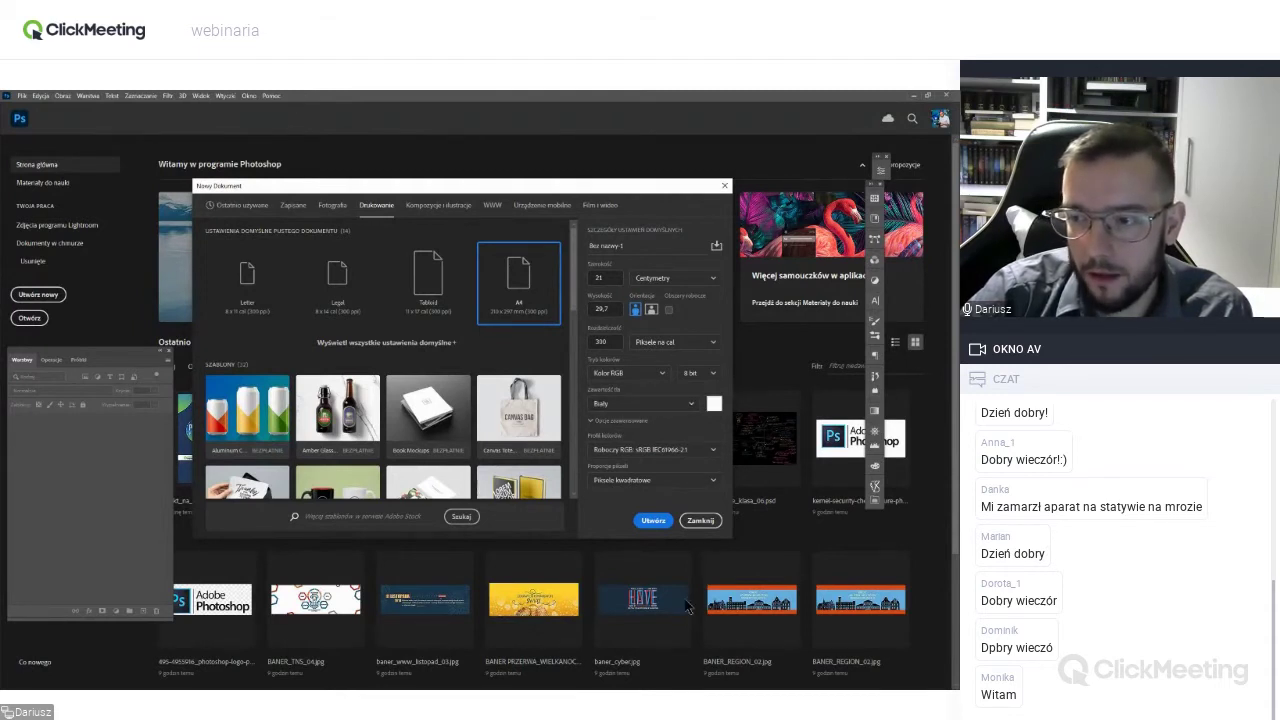
Create the blank A4 document Bez nazwy-1 and reposition the Layers panel and Tools bar around it.
left_click(652, 521)
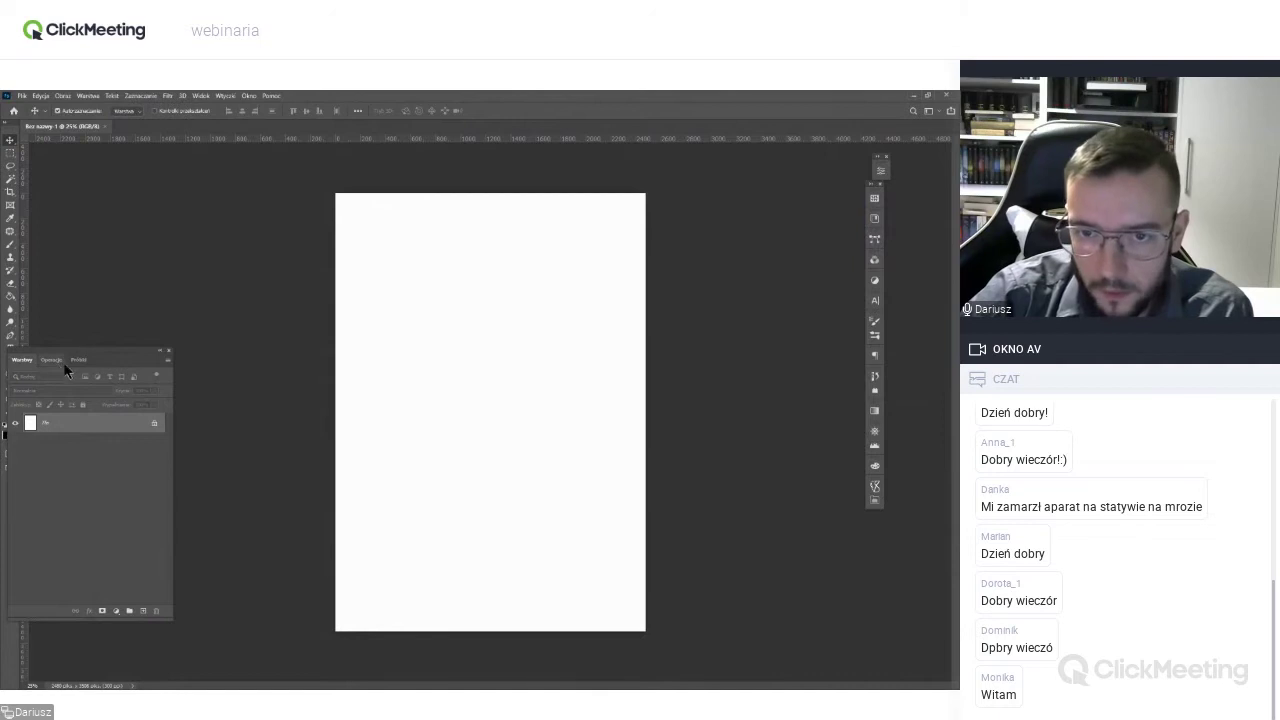
mouse_move(85, 351)
left_mouse_down()
mouse_move(197, 331)
mouse_move(117, 155)
left_mouse_up()
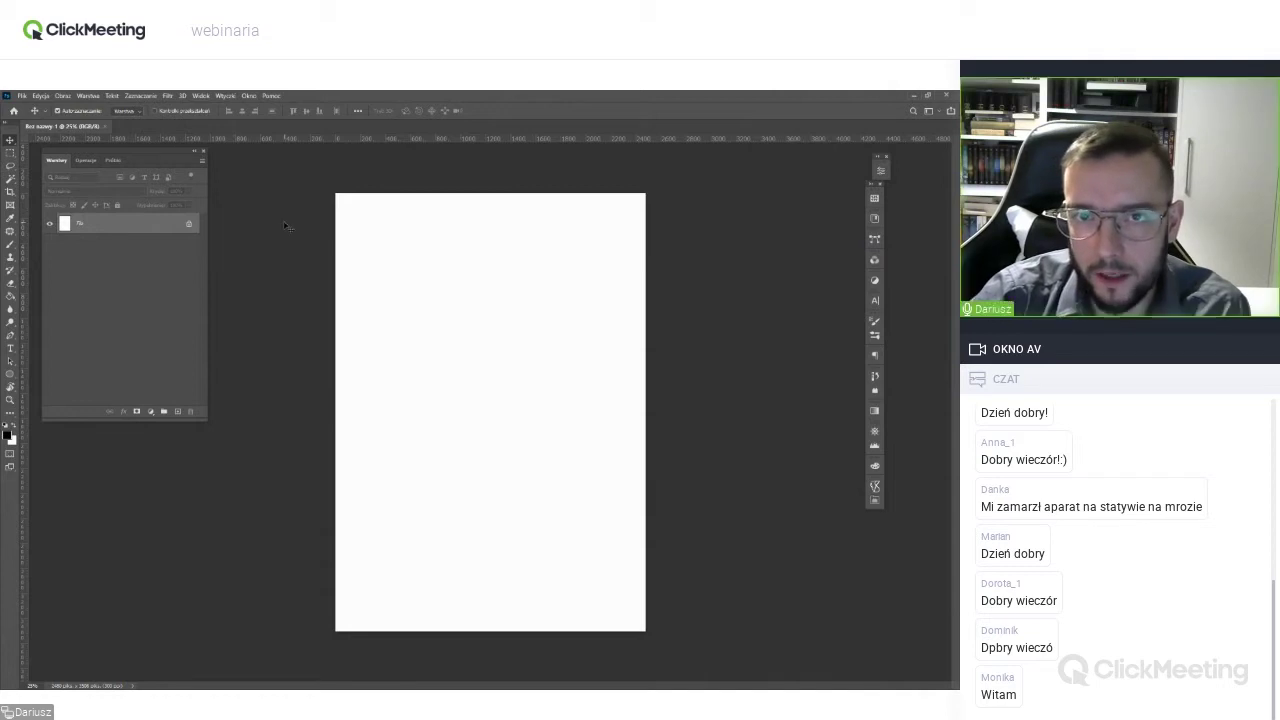
mouse_move(9, 131)
left_mouse_down()
mouse_move(12, 150)
mouse_move(223, 166)
left_mouse_up()
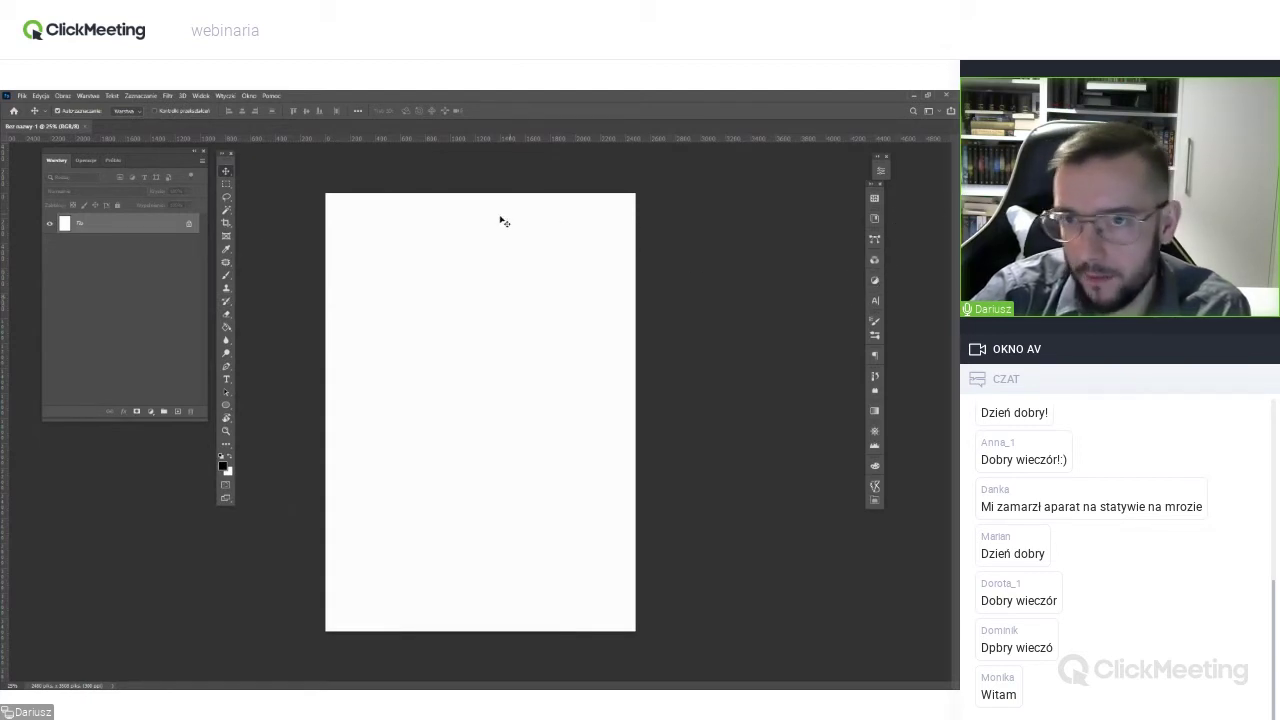
left_click_drag(227, 167, 283, 215)
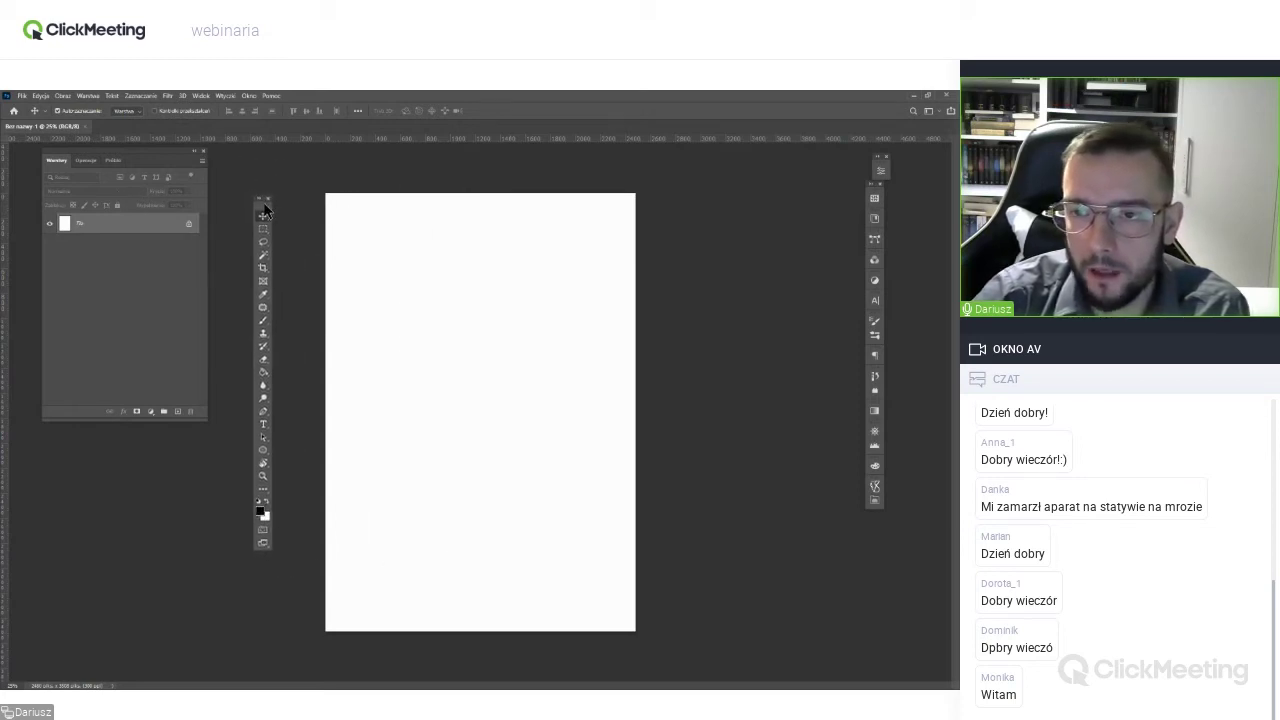
mouse_move(282, 213)
left_mouse_down()
mouse_move(612, 206)
mouse_move(268, 212)
mouse_move(582, 210)
mouse_move(270, 212)
mouse_move(636, 250)
left_mouse_up()
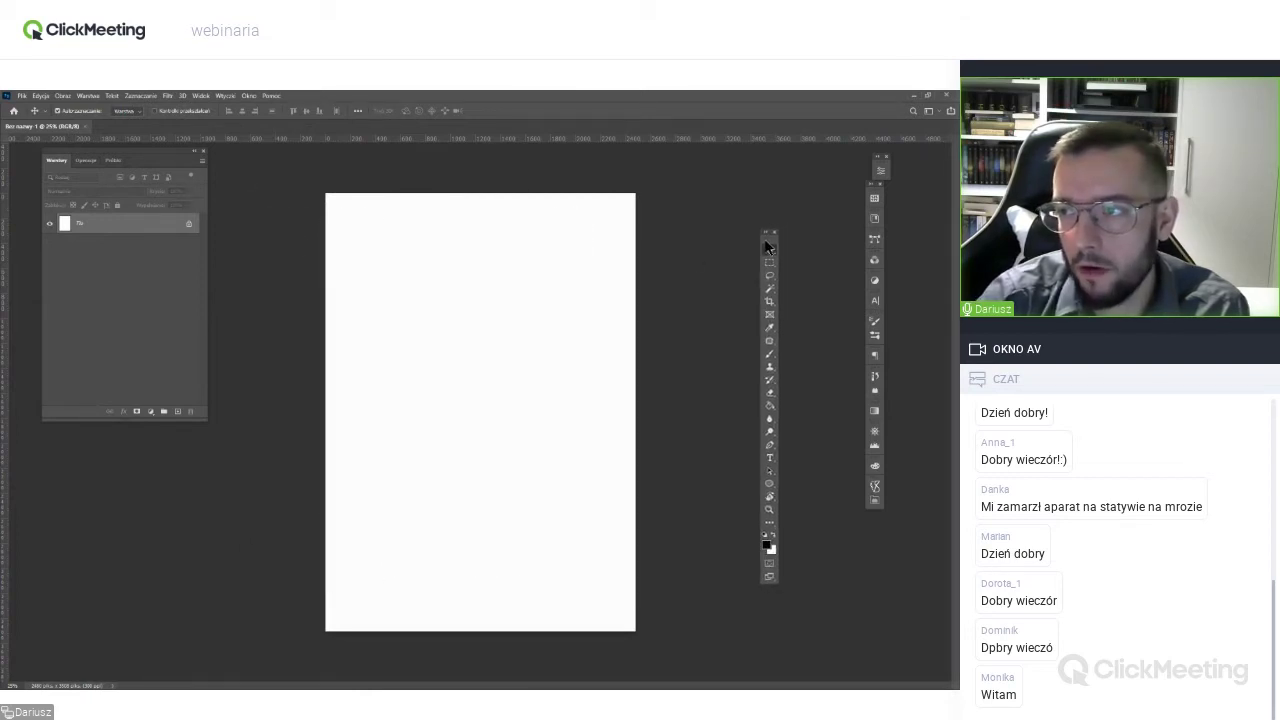
mouse_move(785, 245)
left_mouse_down()
mouse_move(6, 250)
mouse_move(66, 212)
mouse_move(210, 204)
mouse_move(8, 206)
mouse_move(277, 189)
left_mouse_up()
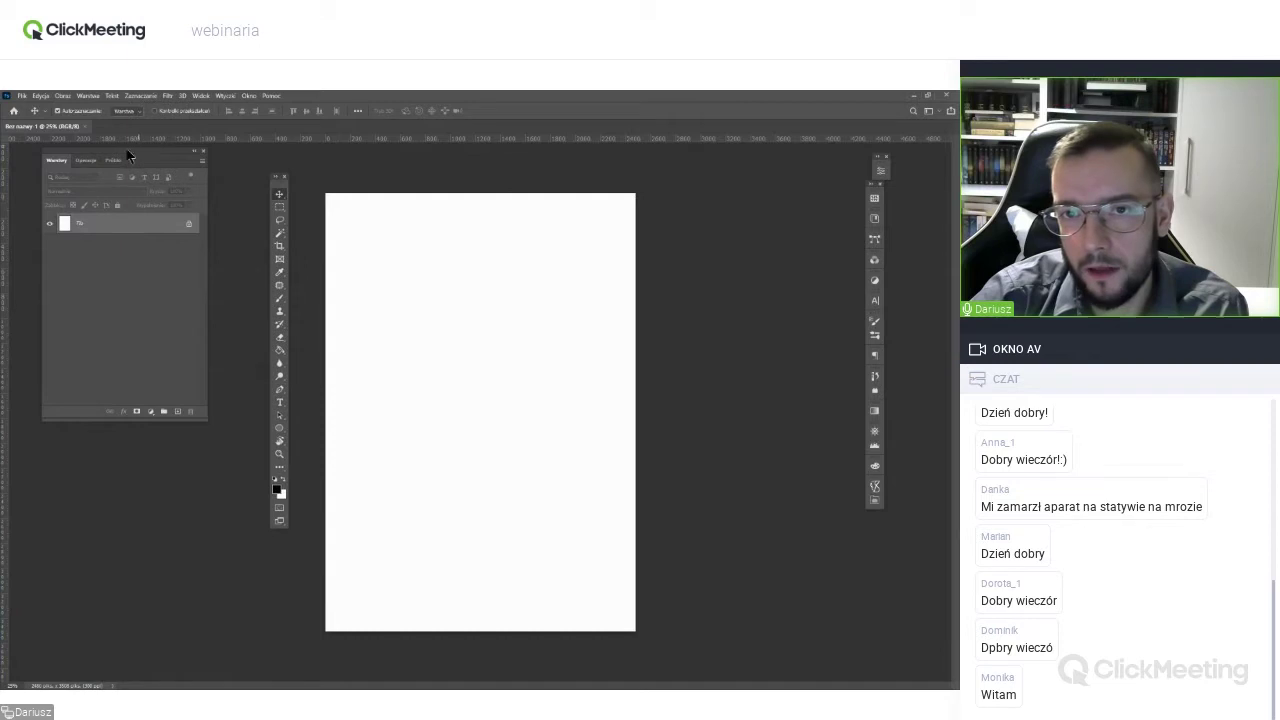
left_click_drag(160, 148, 8, 170)
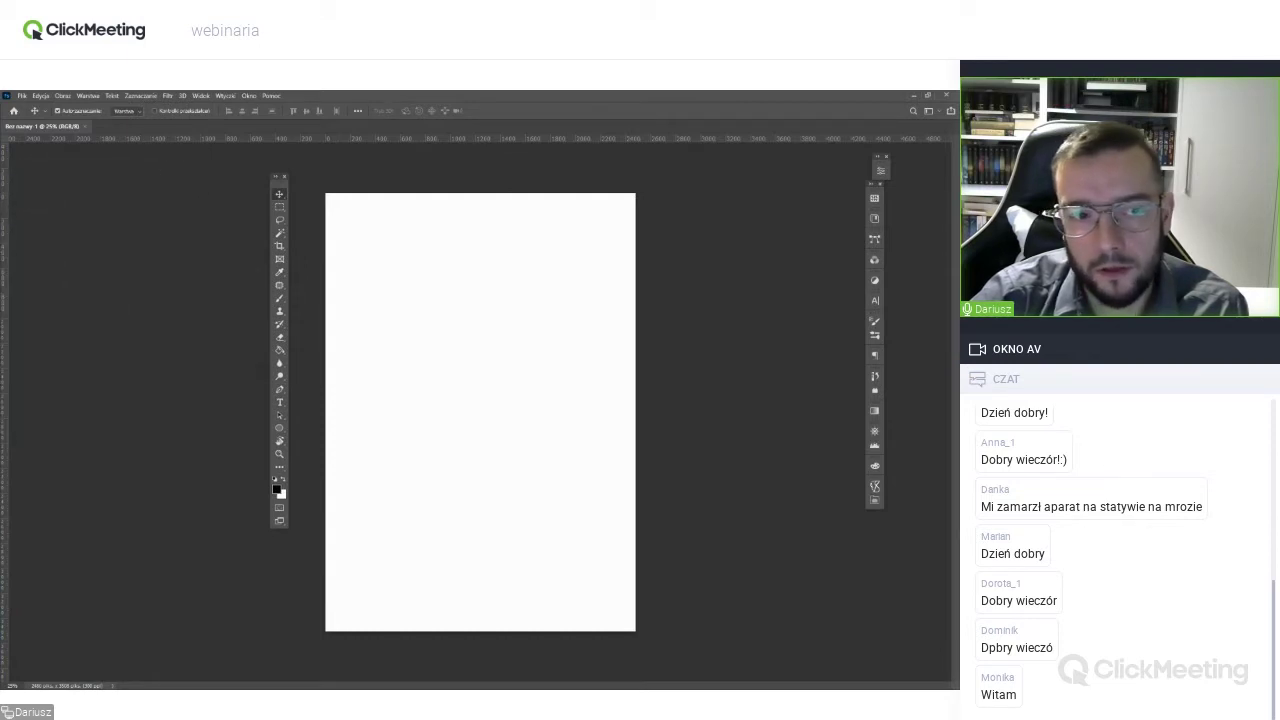
left_click(8, 170)
left_click_drag(86, 170, 72, 170)
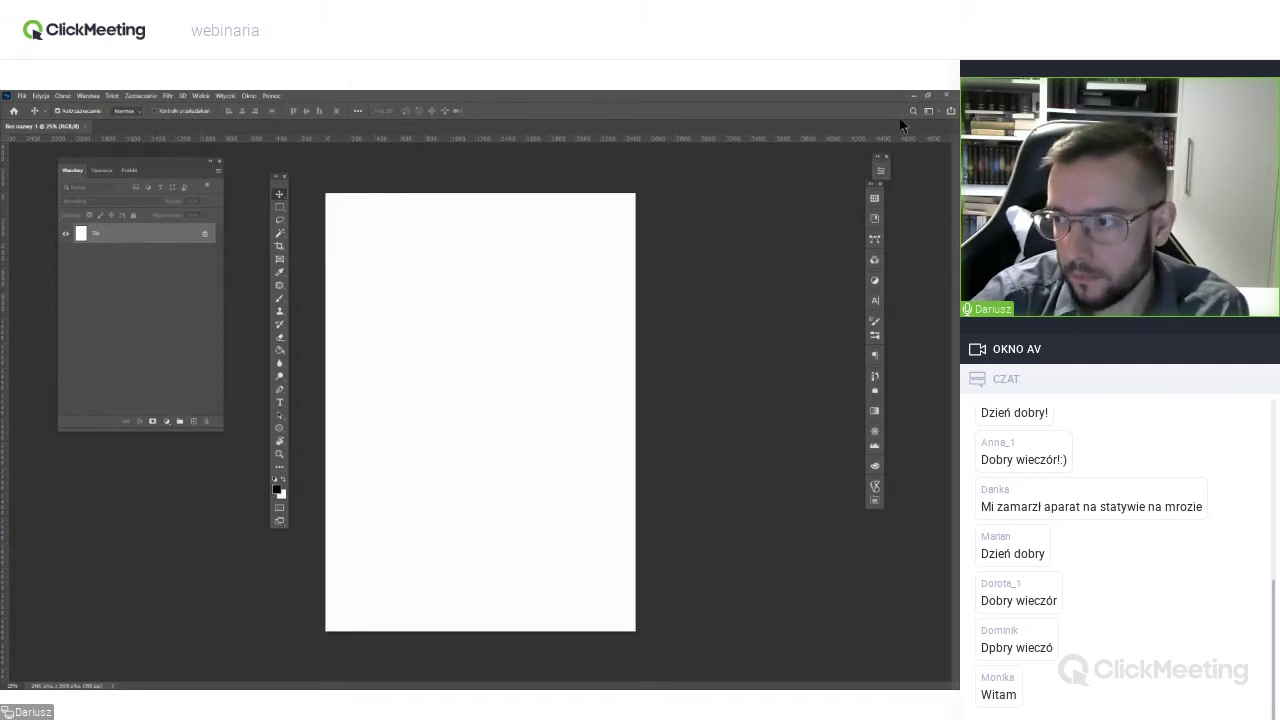
Look at the Operacje and Próbki tabs, then detach Warstwy as its own panel beside the Tools bar.
left_click(101, 170)
left_click(127, 170)
left_click(72, 170)
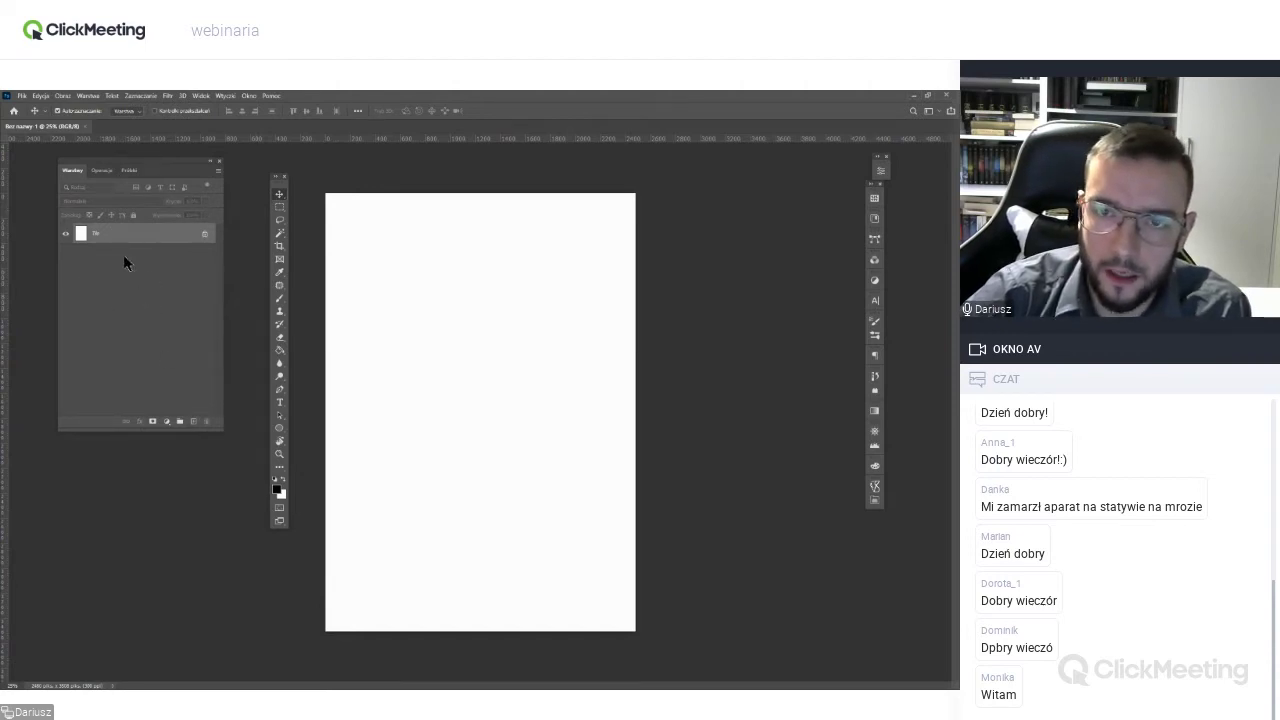
mouse_move(64, 173)
left_mouse_down()
mouse_move(97, 218)
mouse_move(369, 242)
left_mouse_up()
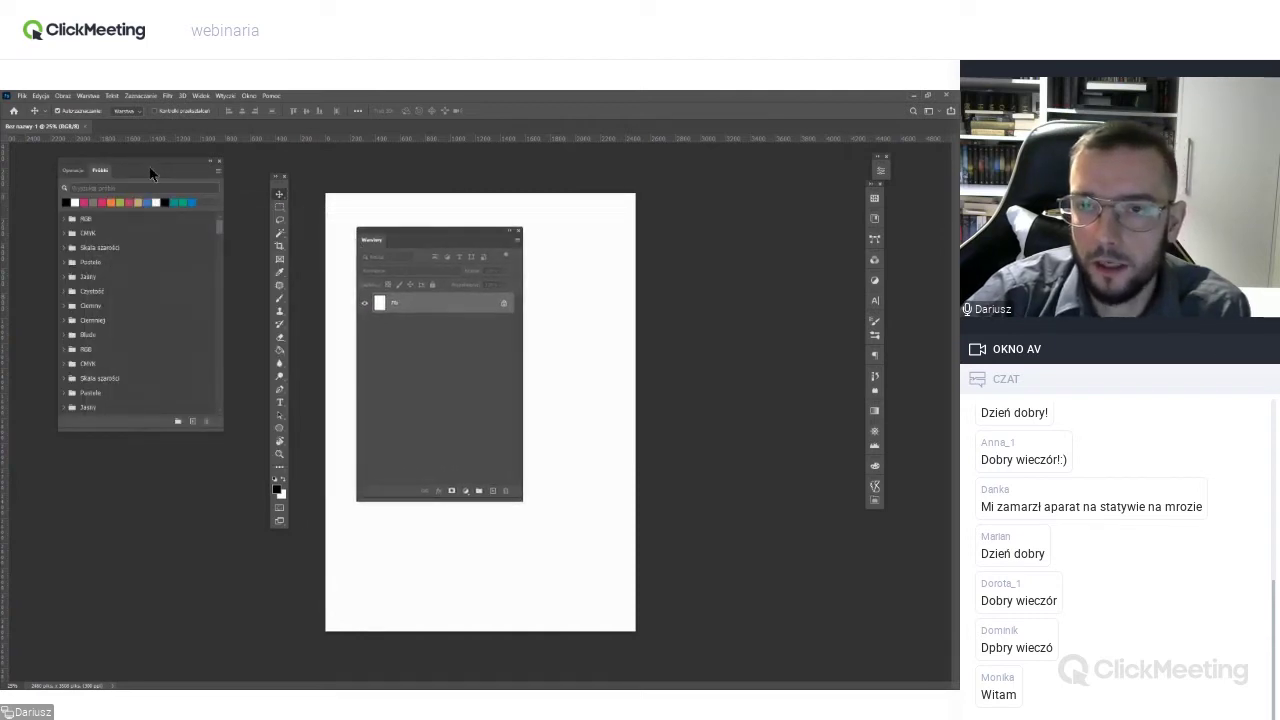
left_click_drag(430, 246, 126, 210)
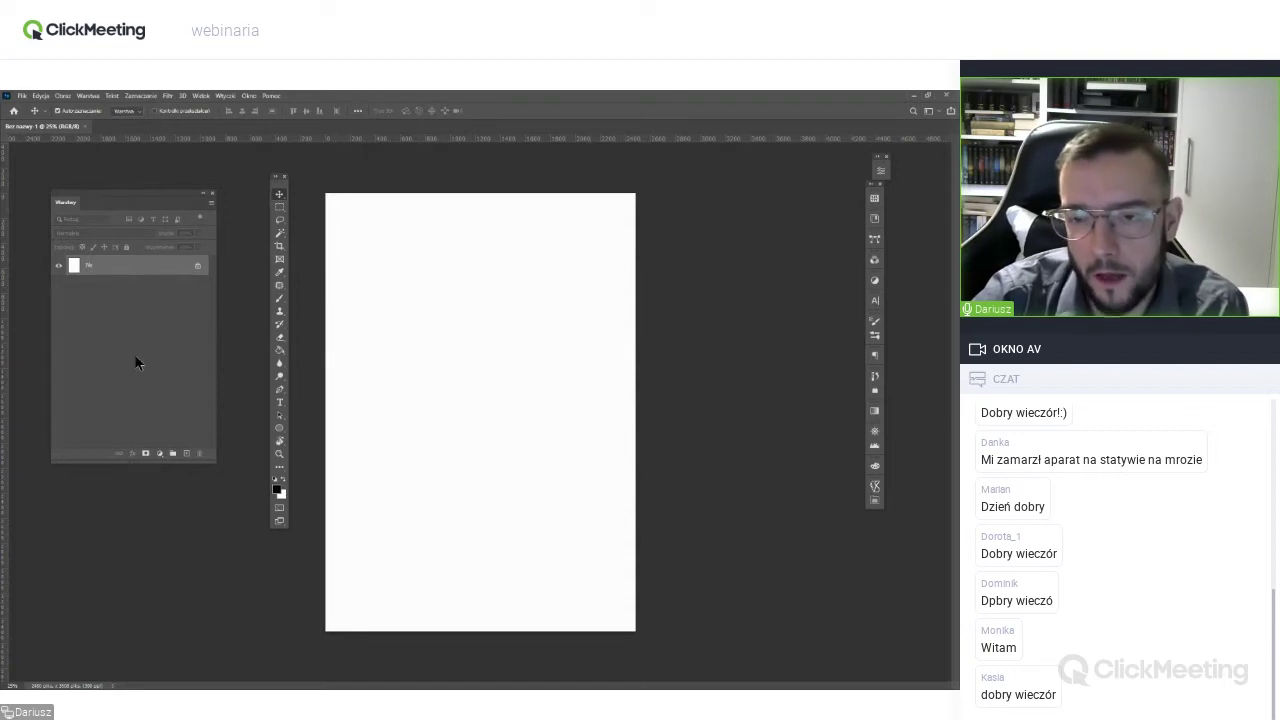
Add three new layers, Warstwa 1, Warstwa 2 and Warstwa 3, above Tło.
left_click(187, 454)
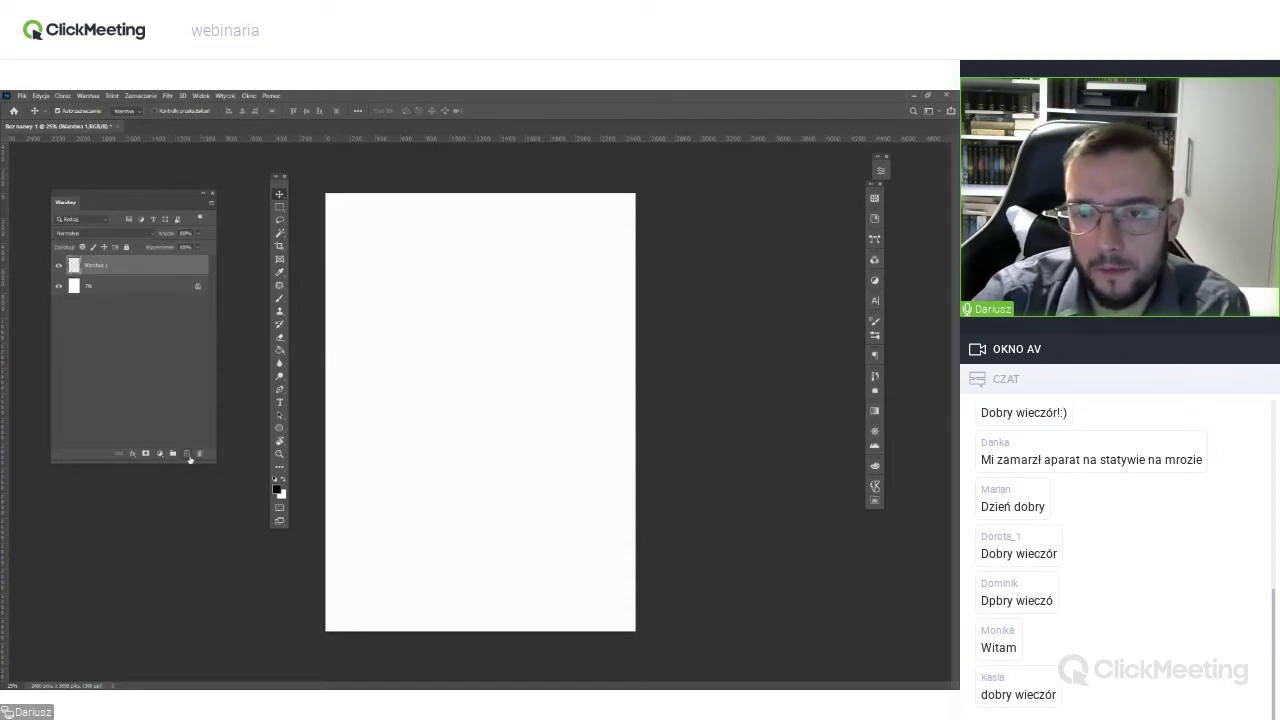
left_click(187, 454)
left_click(187, 454)
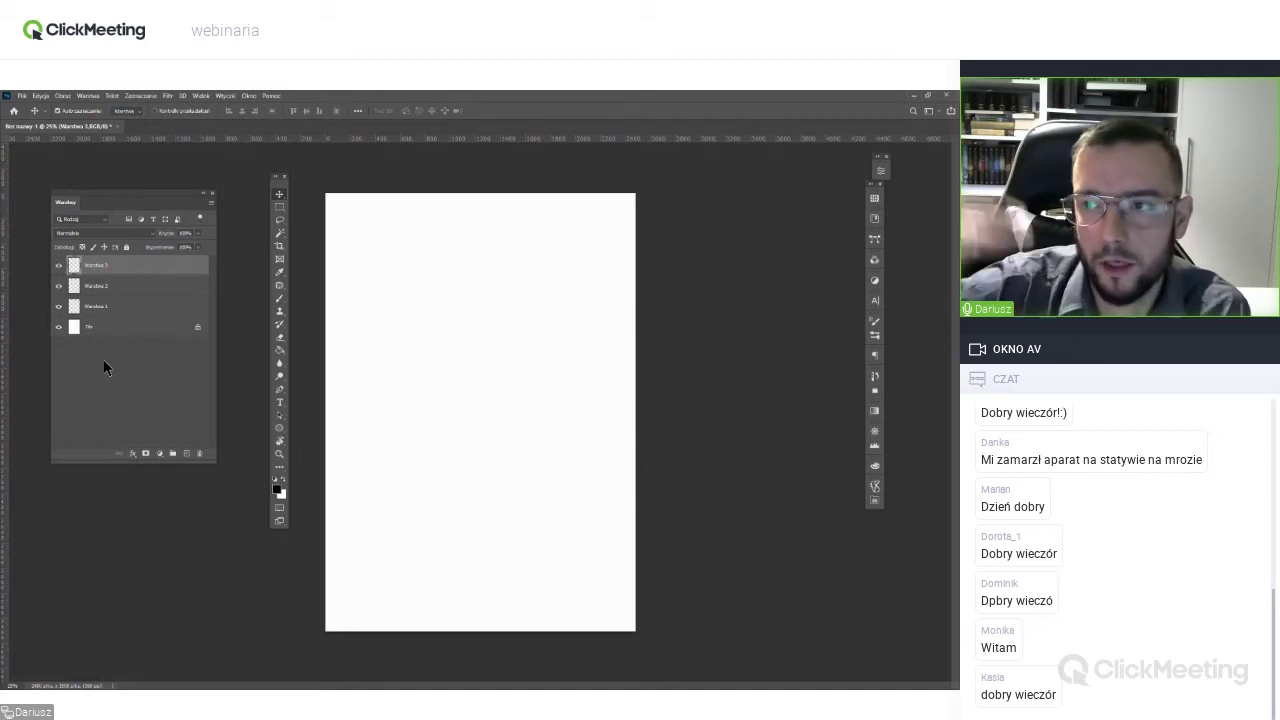
left_click(93, 309)
left_click(118, 289)
left_click(119, 269)
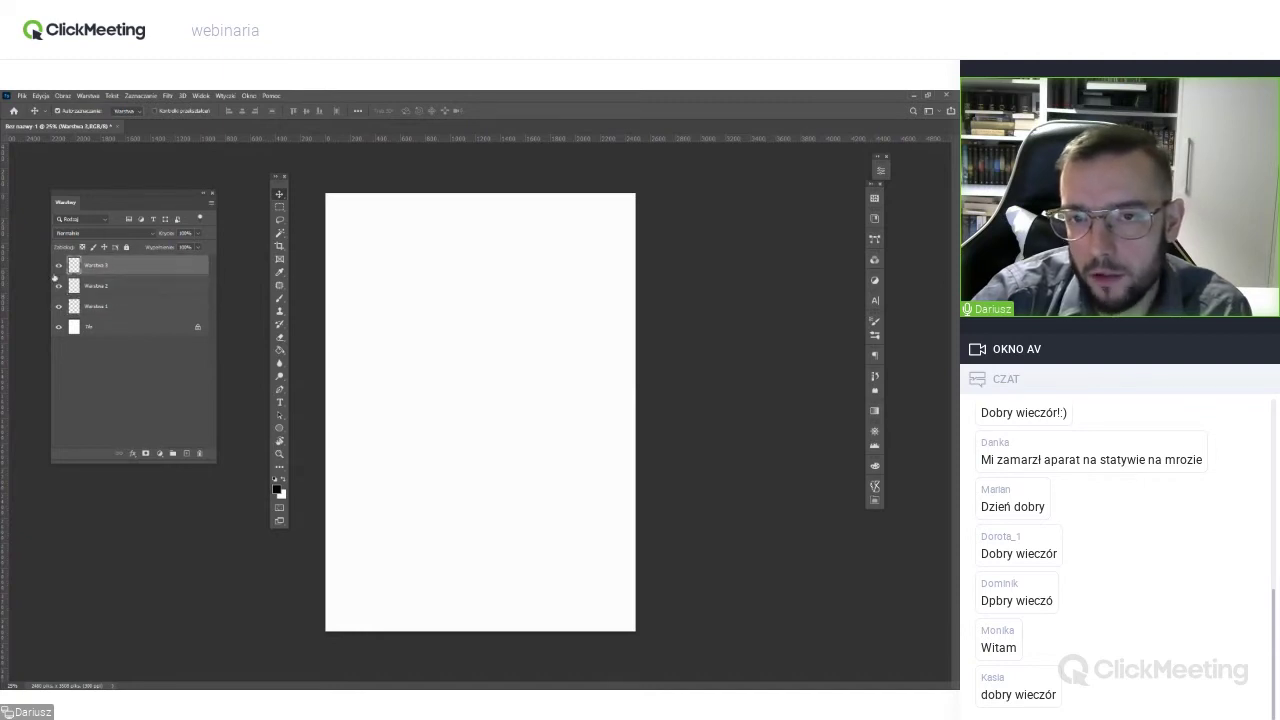
Hide Warstwa 3 and Warstwa 1, then make all three layers visible again.
left_click(58, 266)
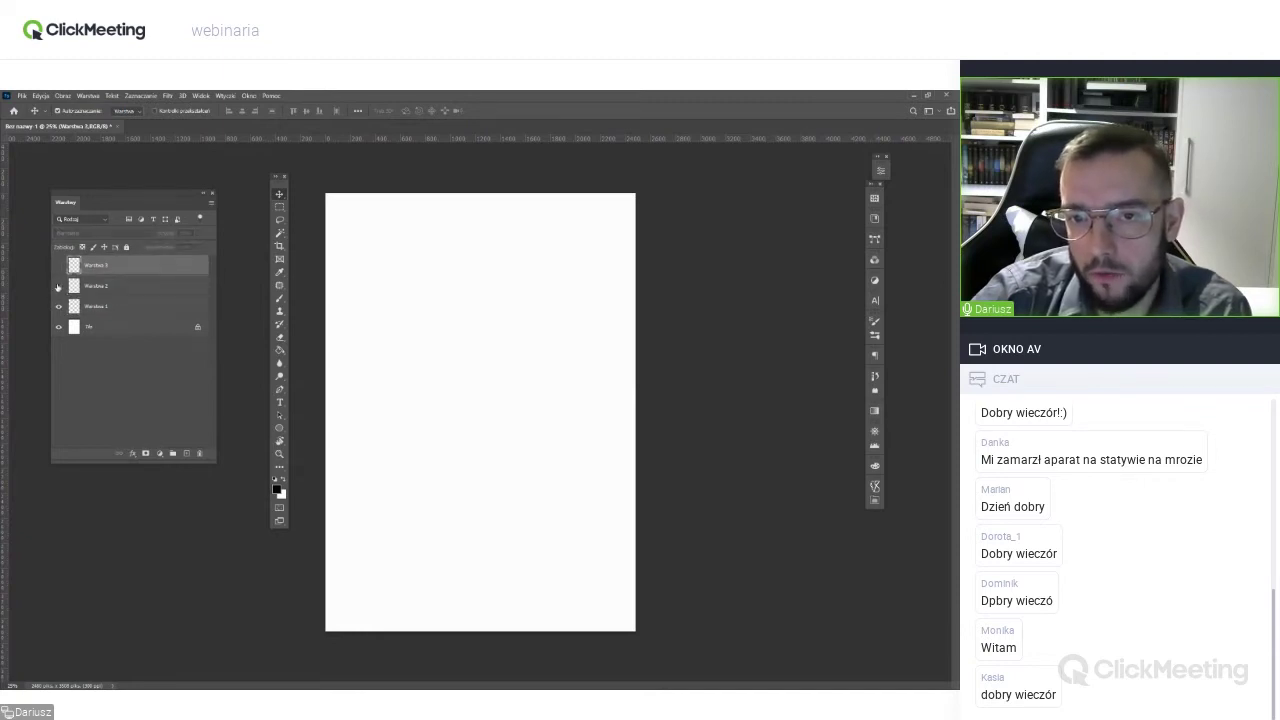
left_click(101, 310)
left_click(58, 307)
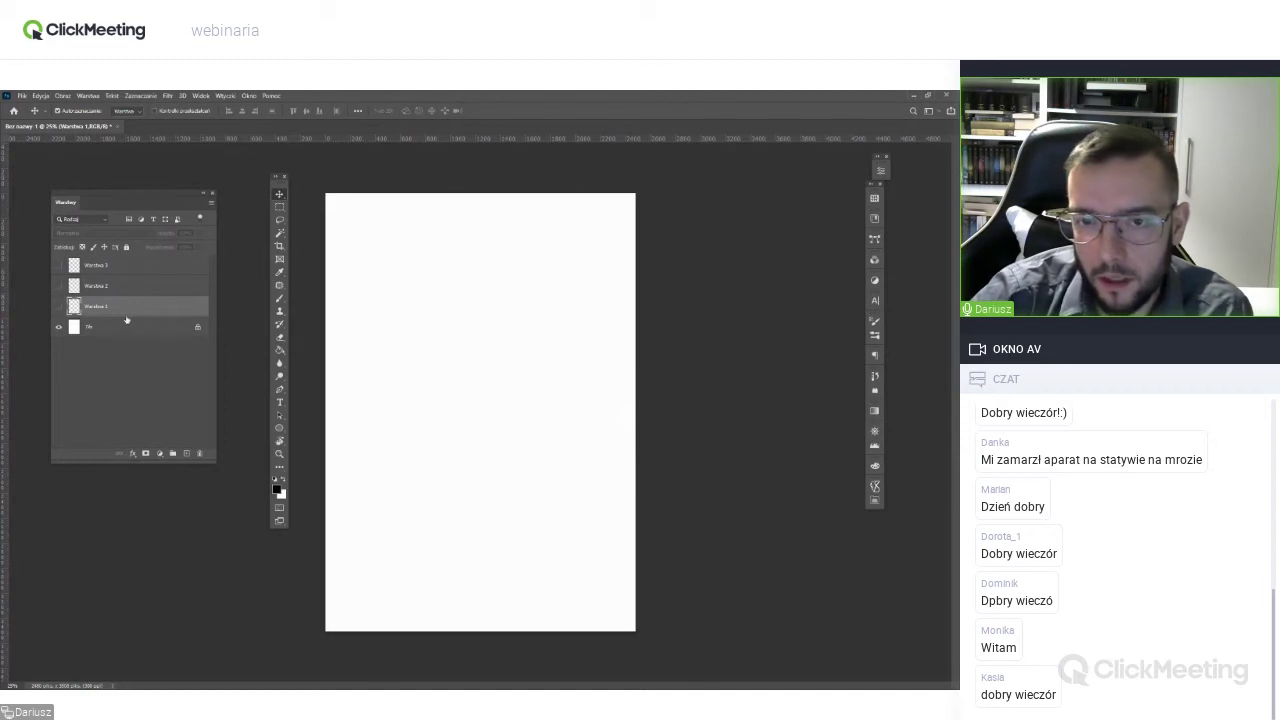
left_click(113, 328)
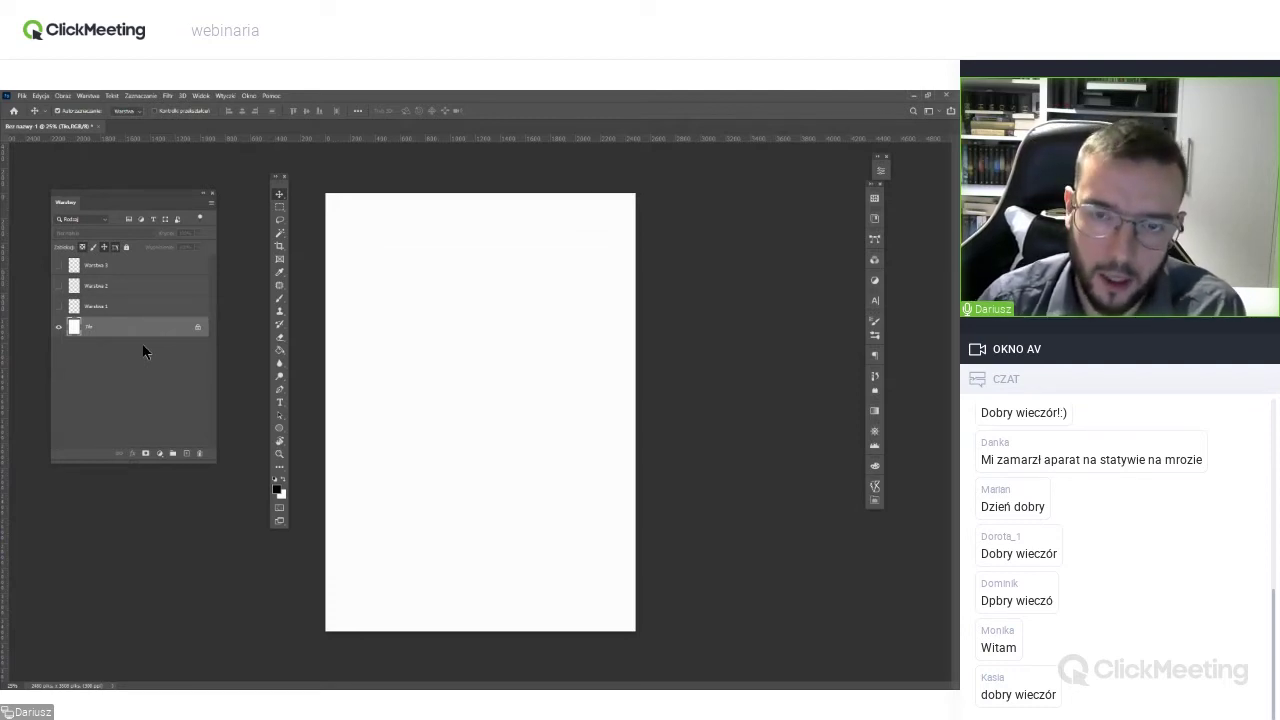
left_click(124, 308)
left_click(58, 307)
left_click(58, 286)
left_click(58, 265)
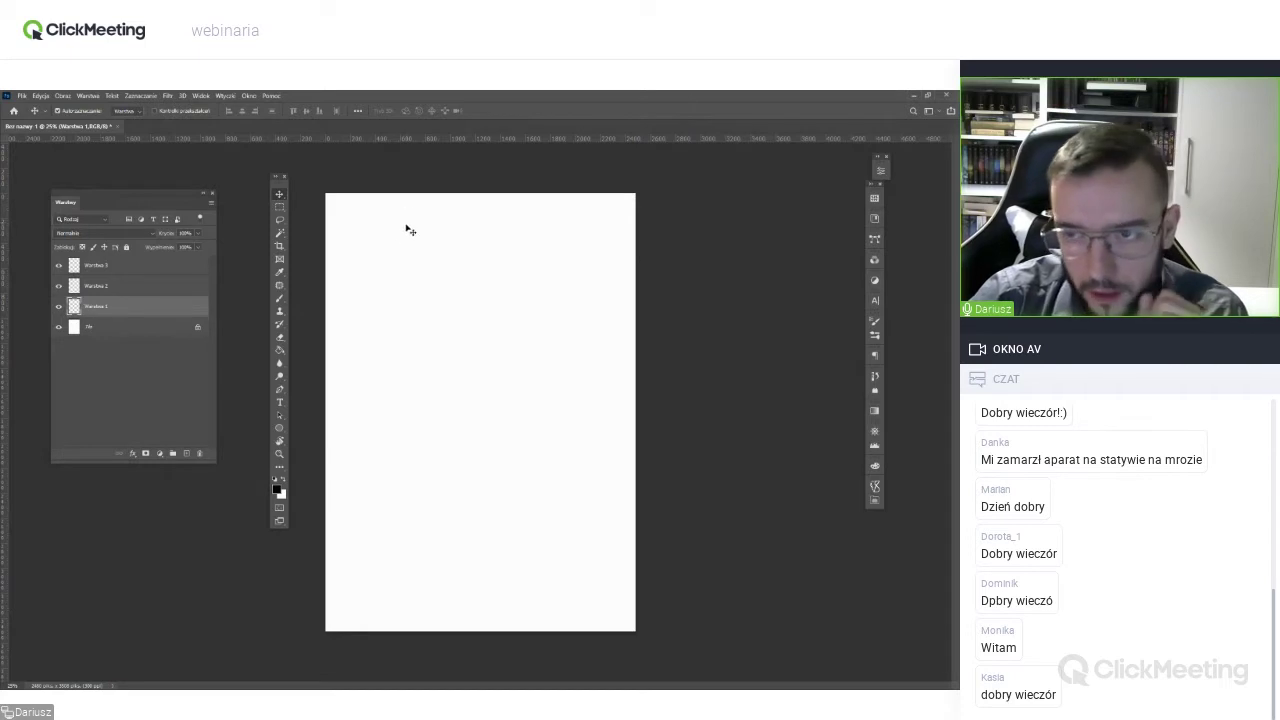
Pick a smaller brush, then delete Warstwa 2 and Warstwa 3, keeping only Warstwa 1.
key("b")
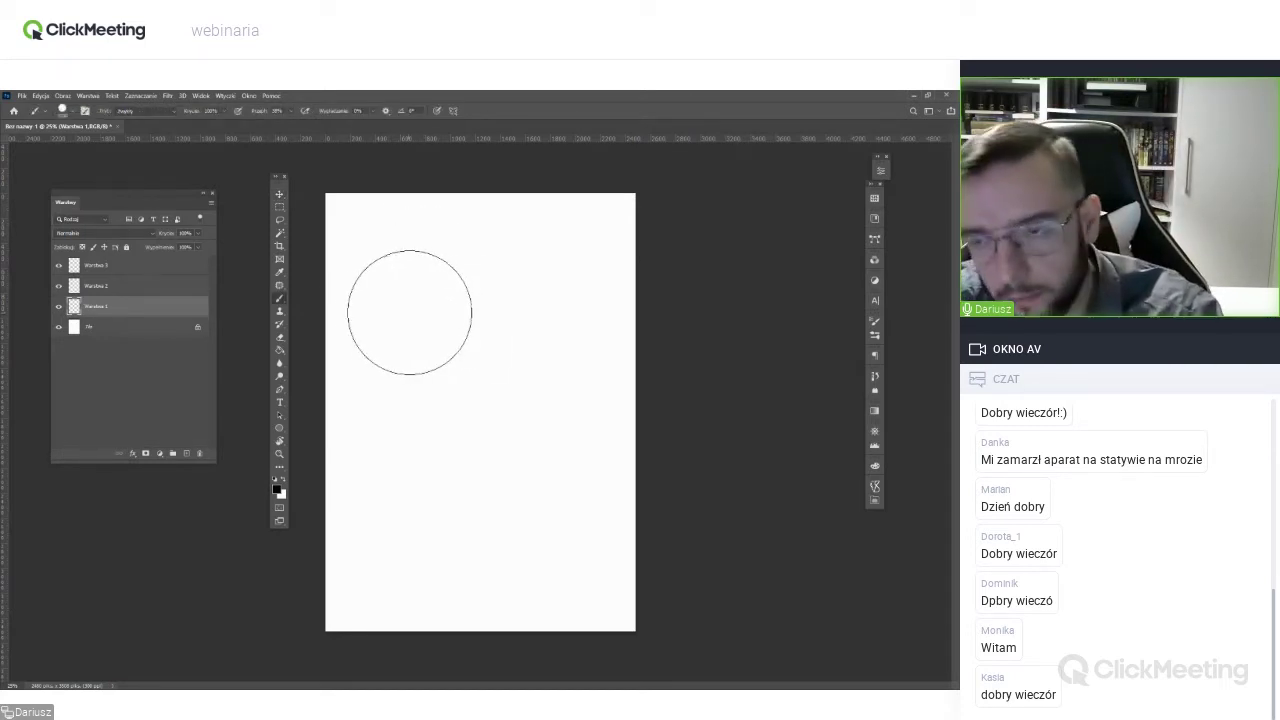
key("bracketleft")
key("bracketleft")
key("bracketleft")
key("bracketleft")
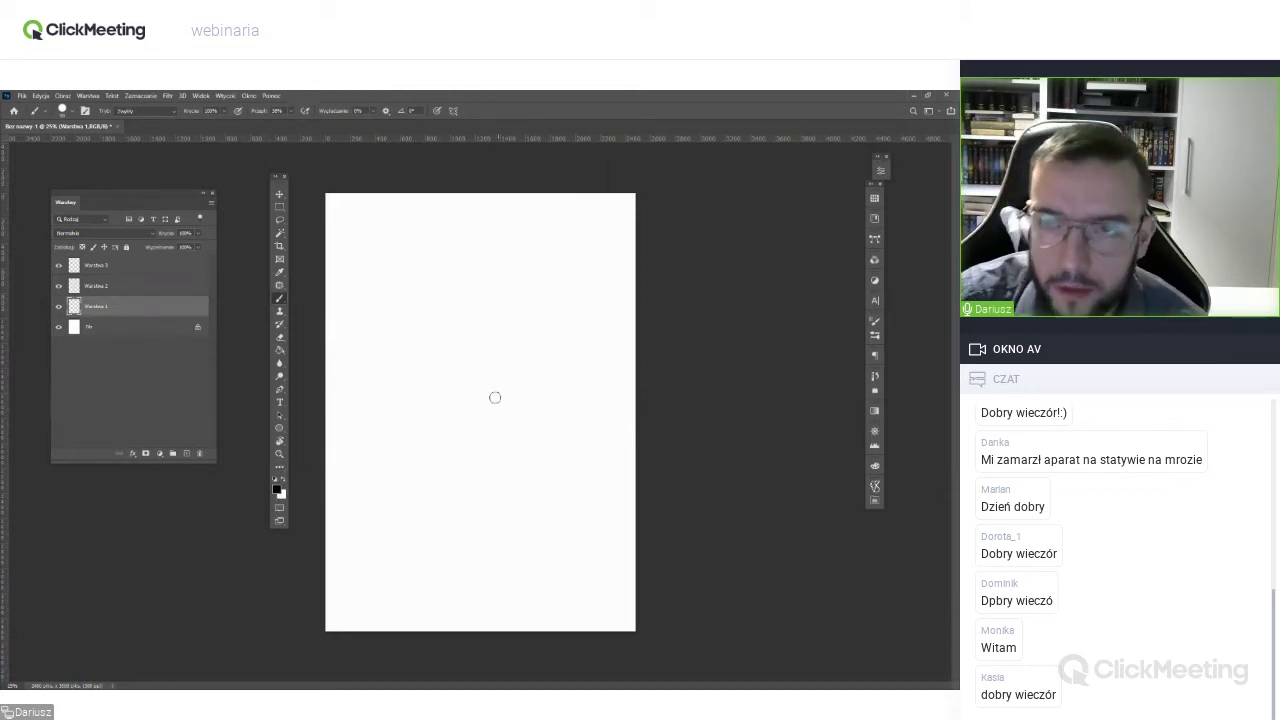
left_click_drag(87, 287, 199, 453)
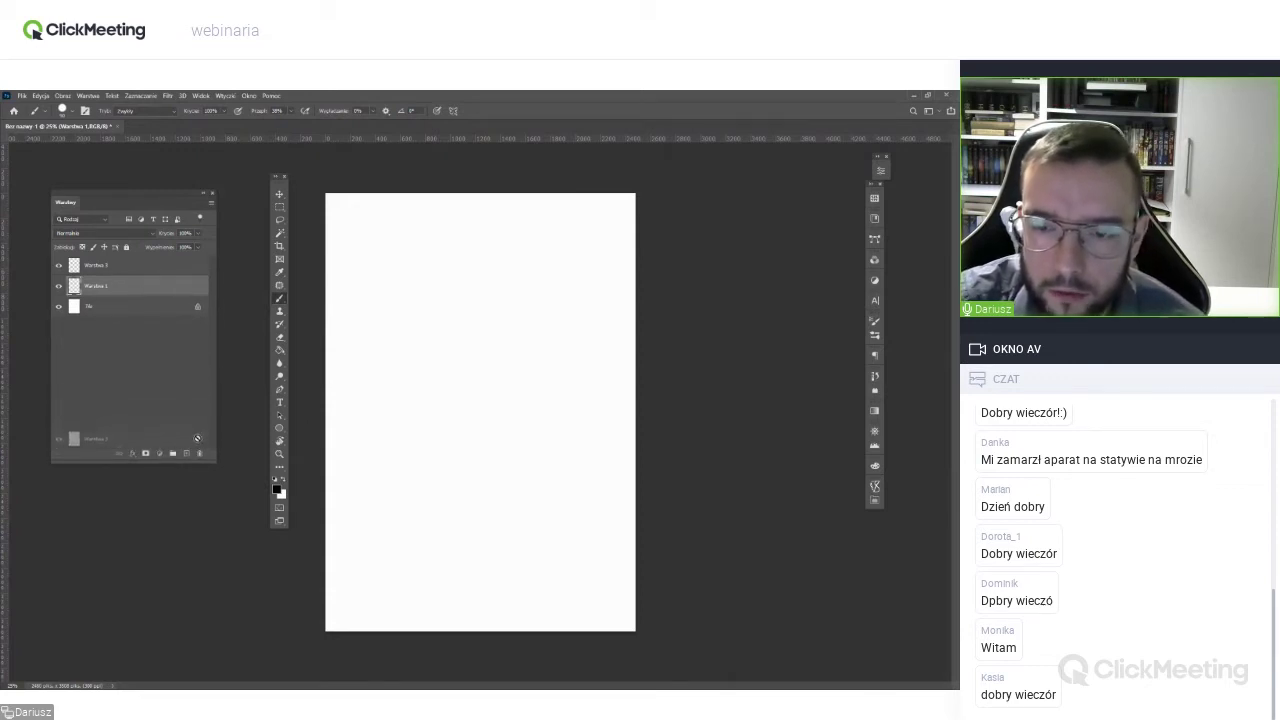
left_click_drag(161, 268, 199, 453)
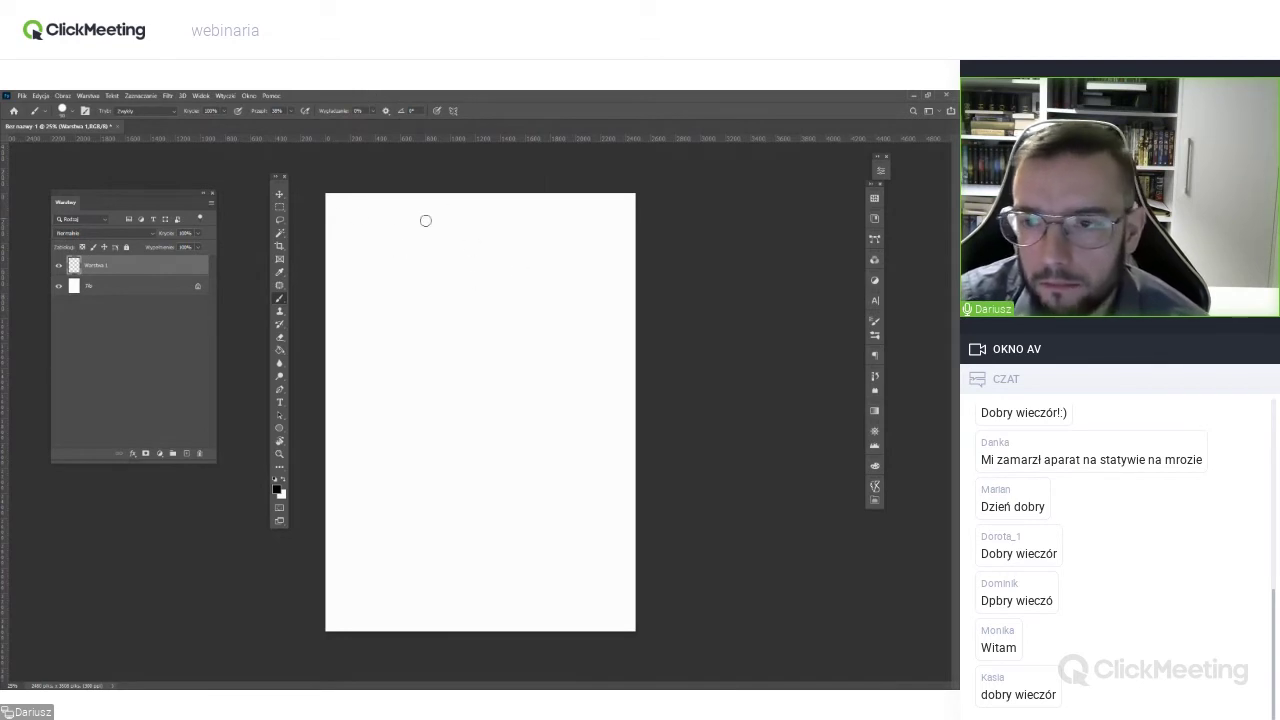
Paint a thick black W stroke at the upper left of Warstwa 1.
mouse_move(369, 258)
left_mouse_down()
mouse_move(427, 275)
mouse_move(430, 322)
mouse_move(500, 262)
left_mouse_up()
mouse_move(393, 300)
left_mouse_down()
mouse_move(362, 258)
mouse_move(382, 316)
mouse_move(438, 319)
mouse_move(510, 265)
left_mouse_up()
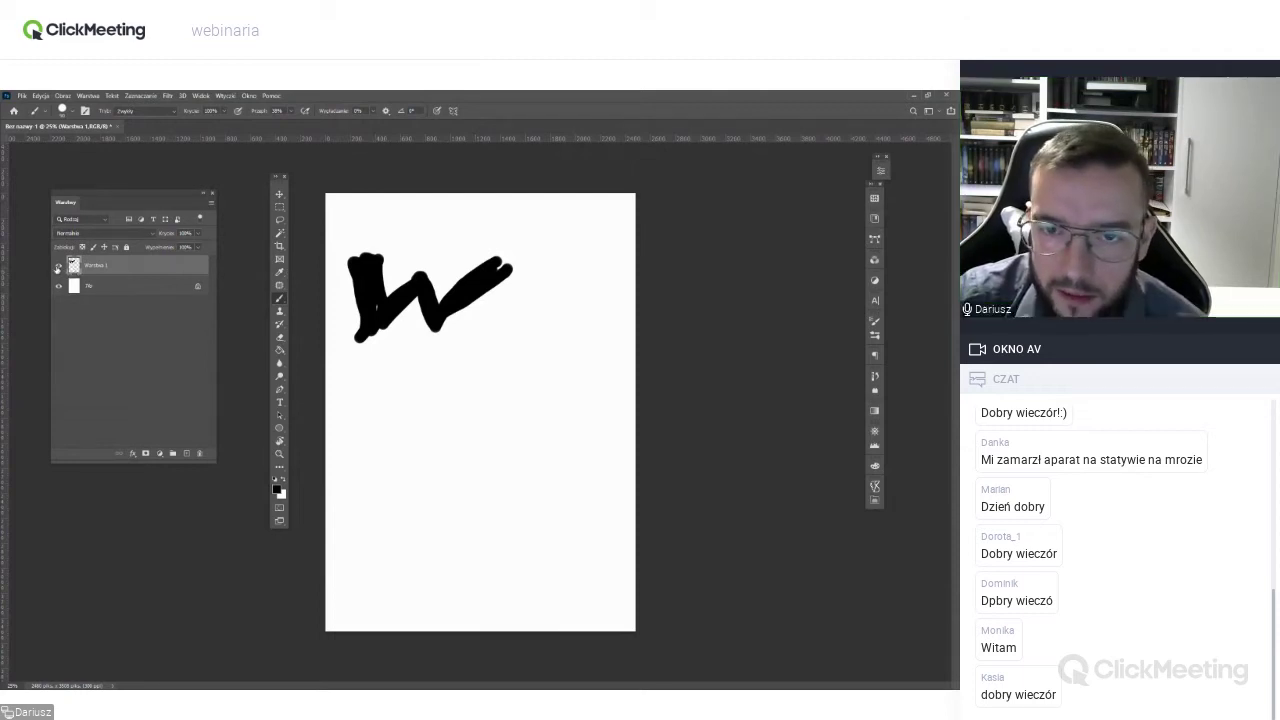
left_click(92, 287)
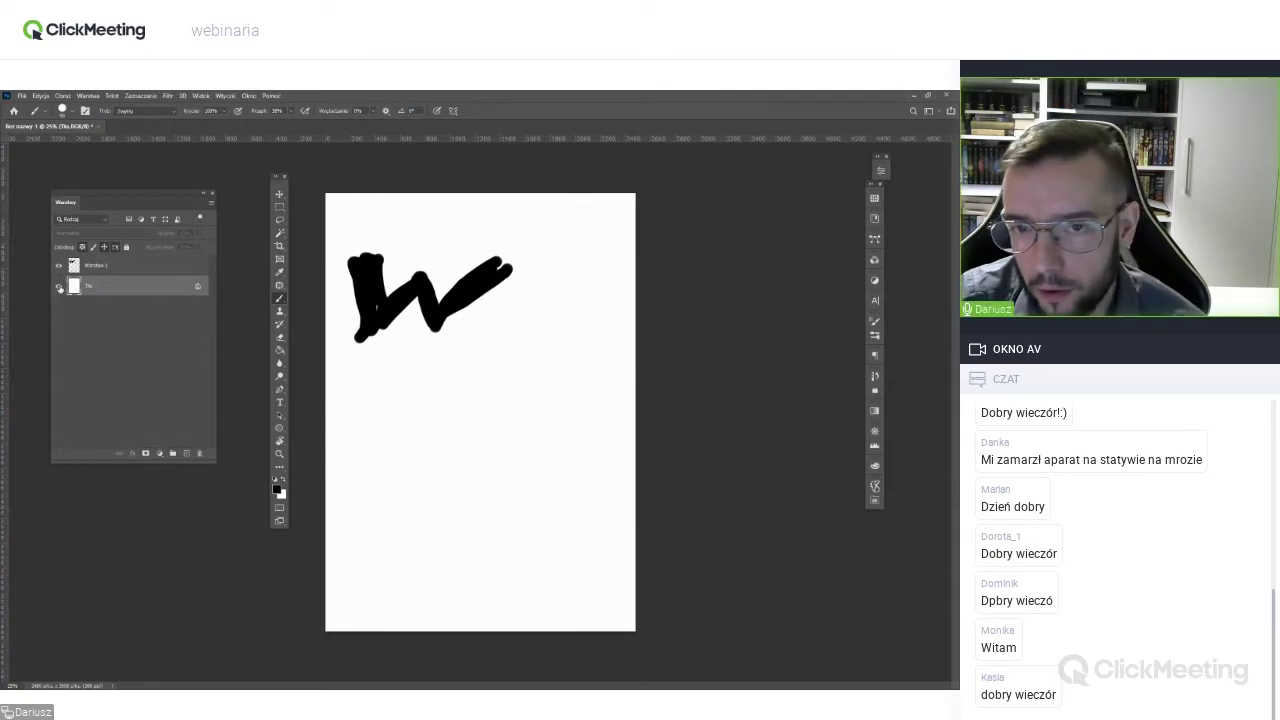
Hide the Tło background to reveal transparency and zoom to check the strokes.
left_click(60, 287)
left_click(60, 287)
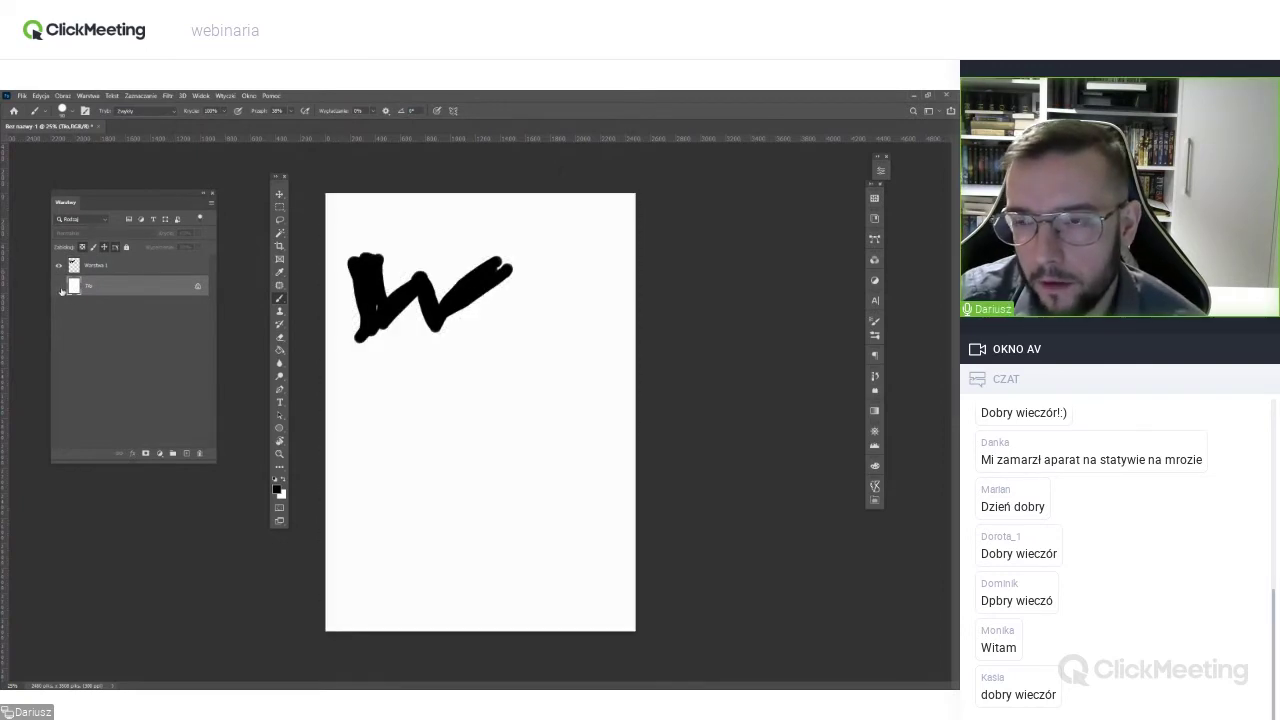
left_click(60, 287)
left_click(127, 268)
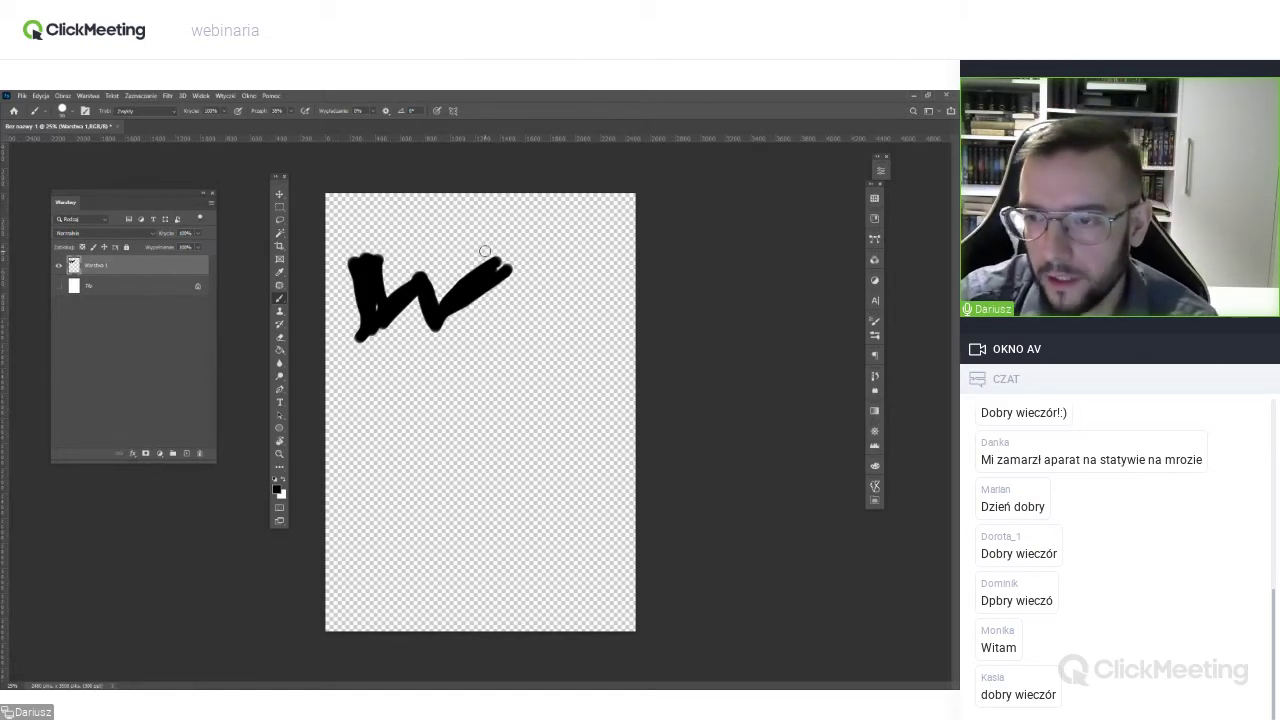
key("ctrl+plus")
key("ctrl+plus")
key("ctrl+plus")
key("ctrl+plus")
key("ctrl+plus")
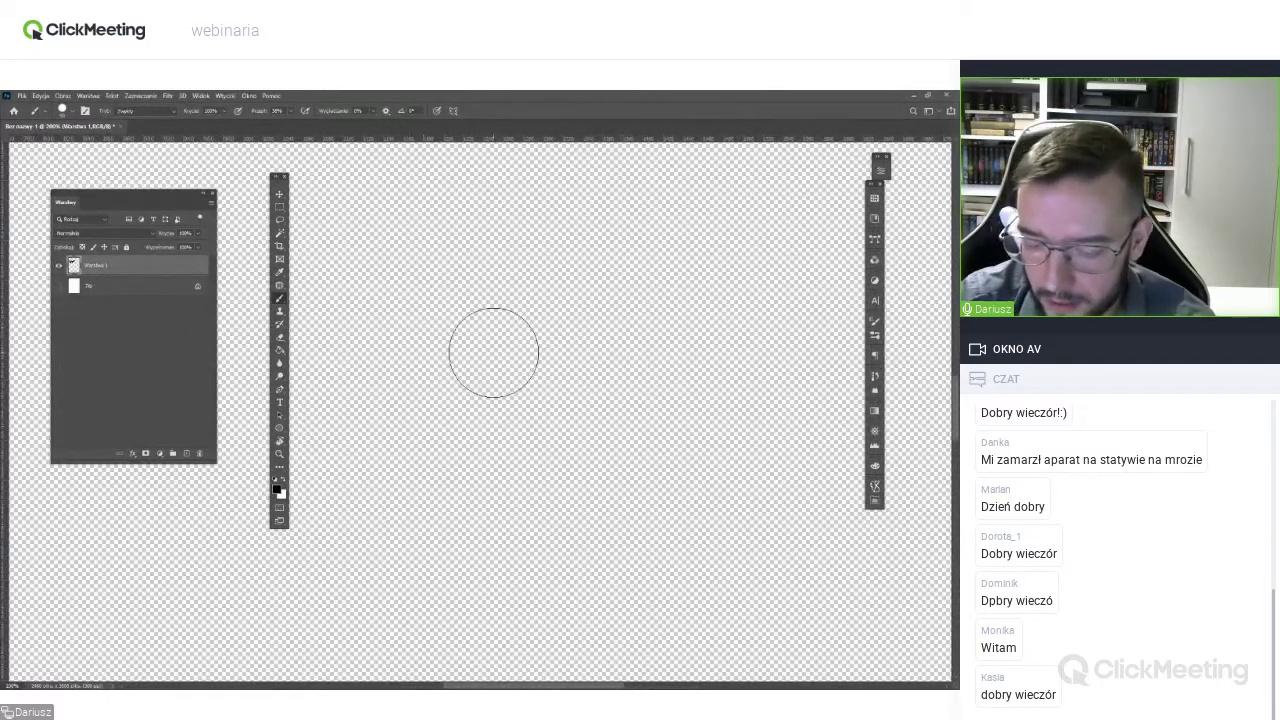
key("ctrl+minus")
key("ctrl+minus")
key("ctrl+minus")
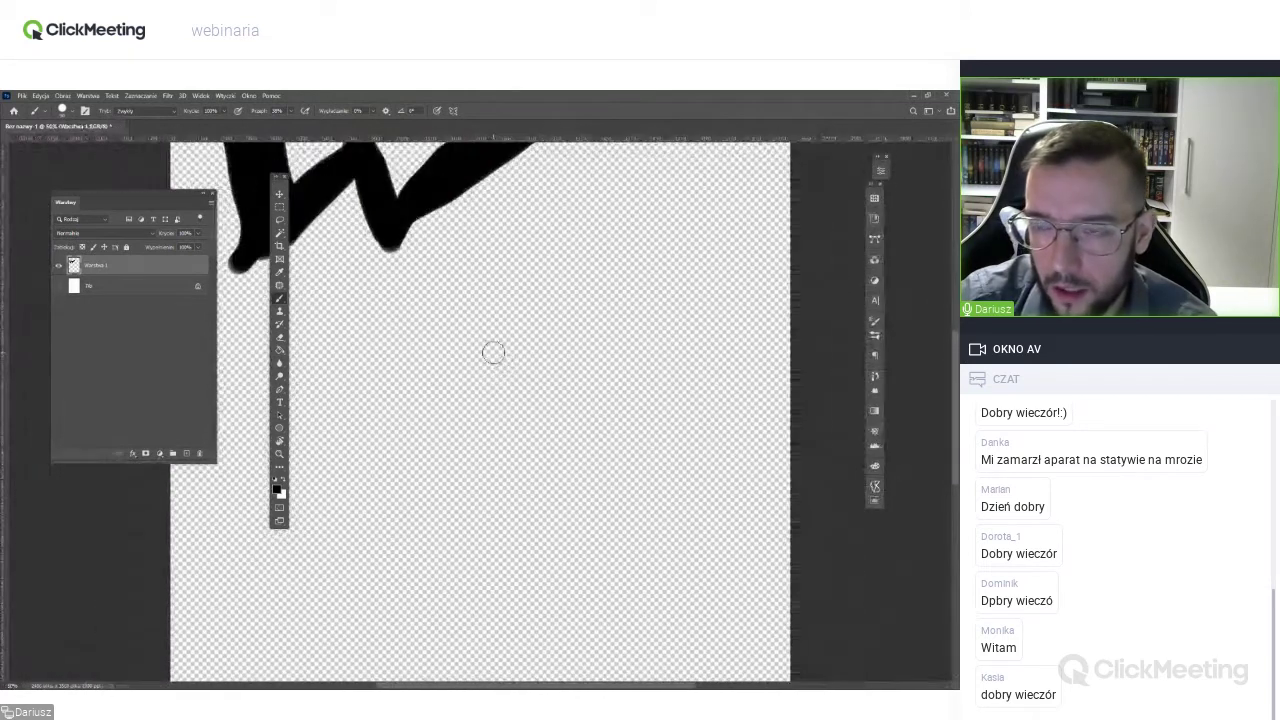
key("ctrl+minus")
key("ctrl+minus")
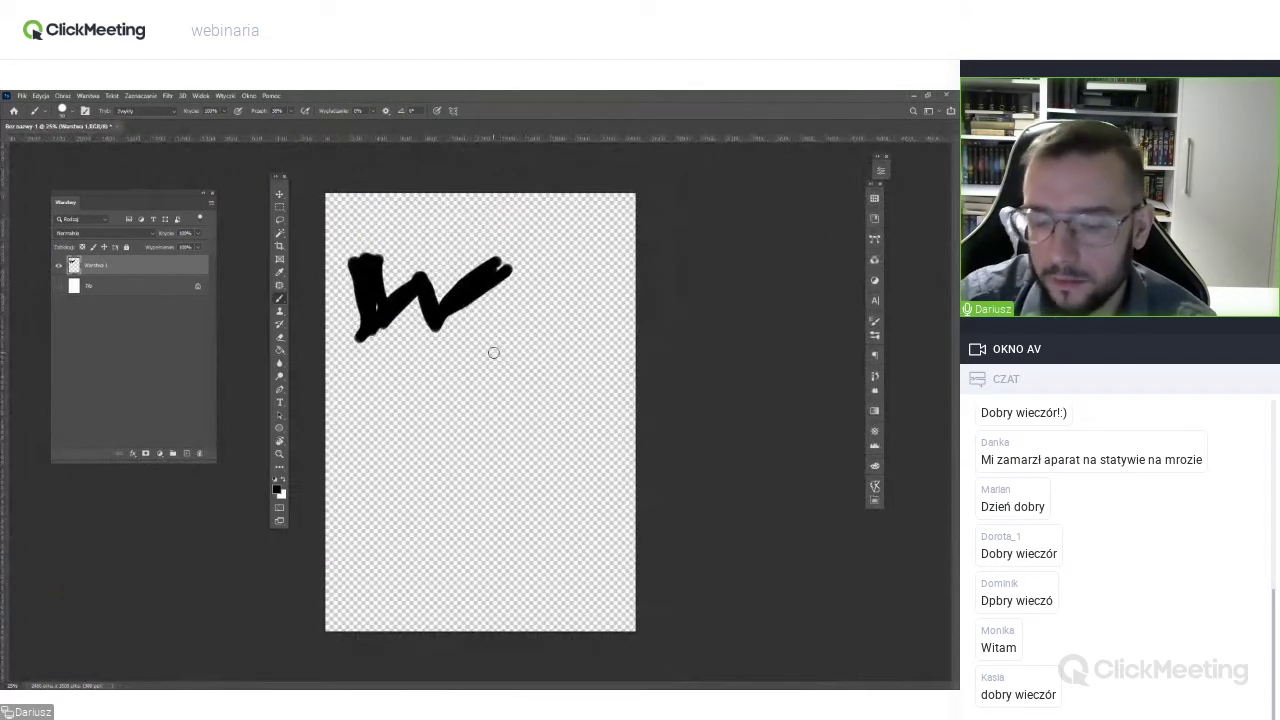
key("ctrl+plus")
key("ctrl+minus")
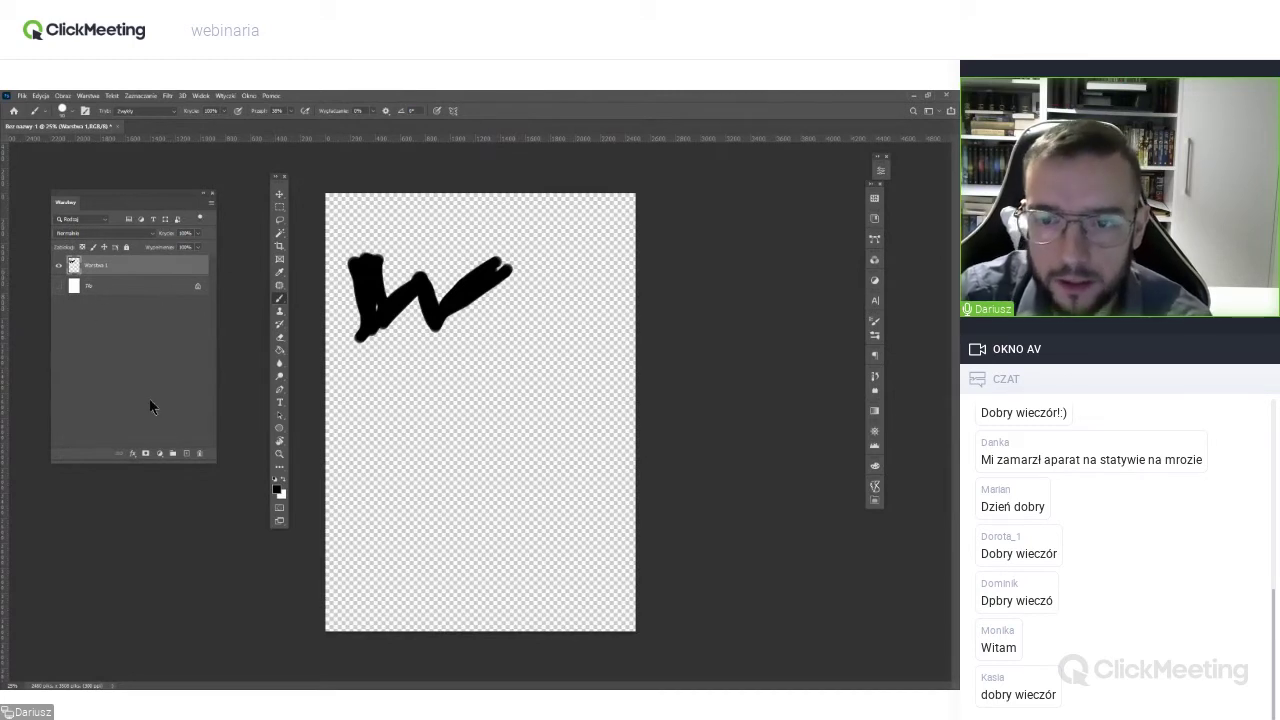
Add a new layer Warstwa 2 and bring up the foreground Color Picker.
left_click(188, 453)
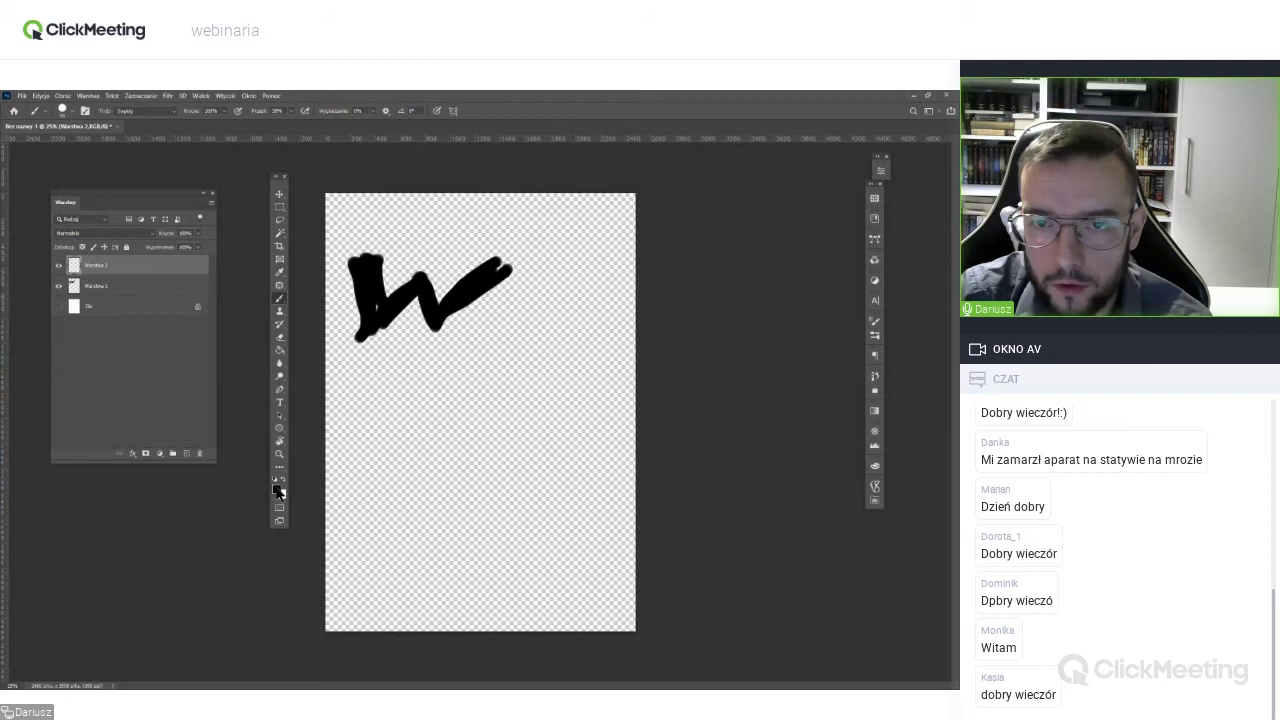
left_click(277, 488)
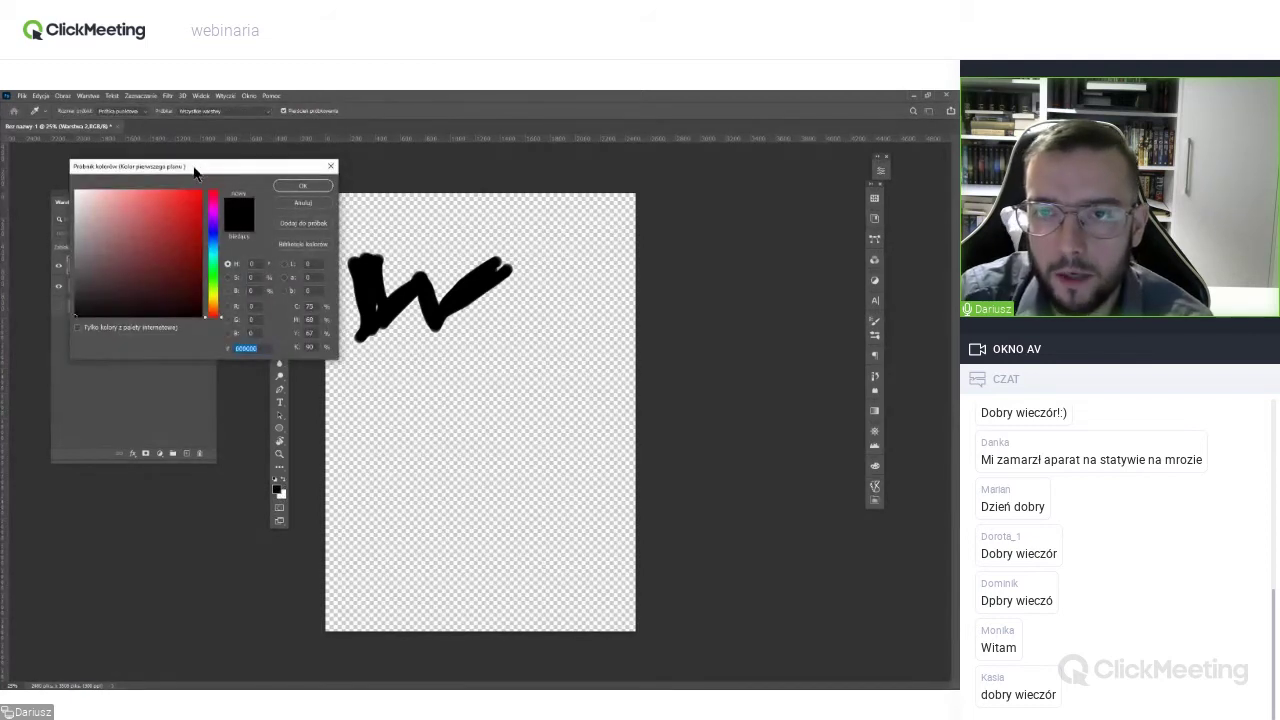
mouse_move(195, 172)
left_mouse_down()
mouse_move(739, 209)
mouse_move(686, 201)
left_mouse_up()
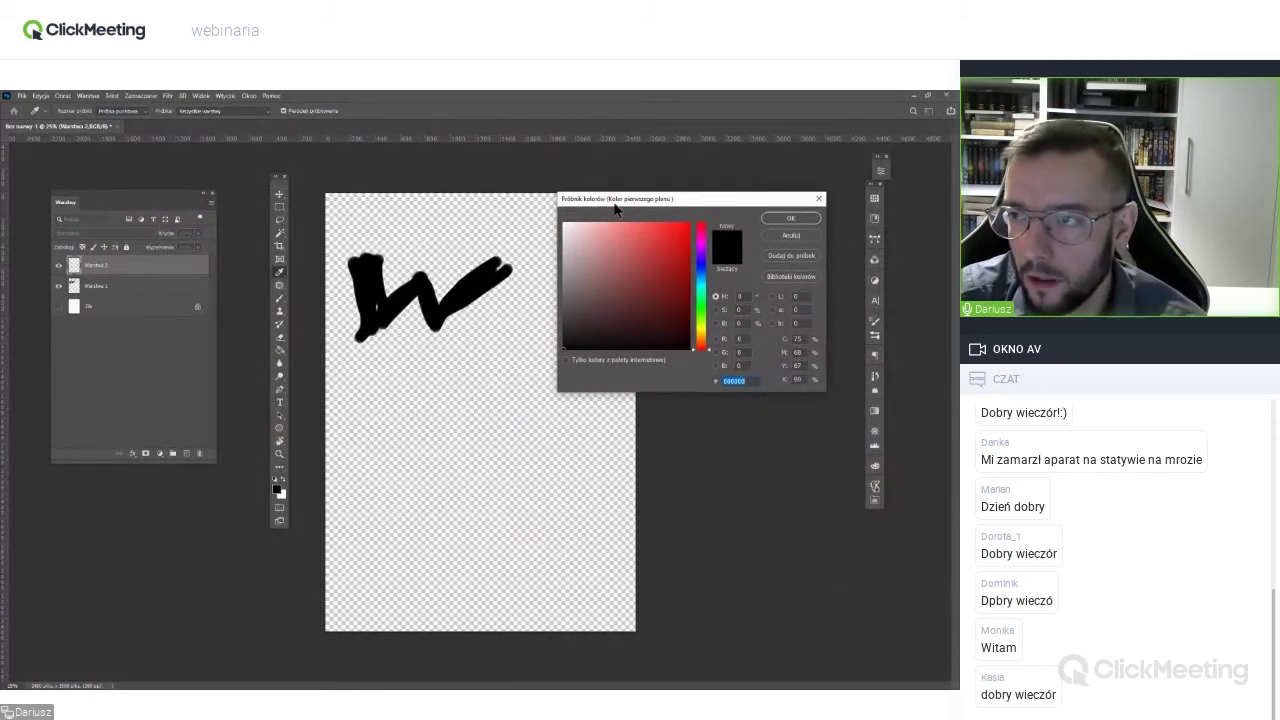
Try reds, greens, hex 0e7b2f and black as the foreground colour.
mouse_move(606, 260)
left_mouse_down()
mouse_move(620, 285)
mouse_move(585, 233)
left_mouse_up()
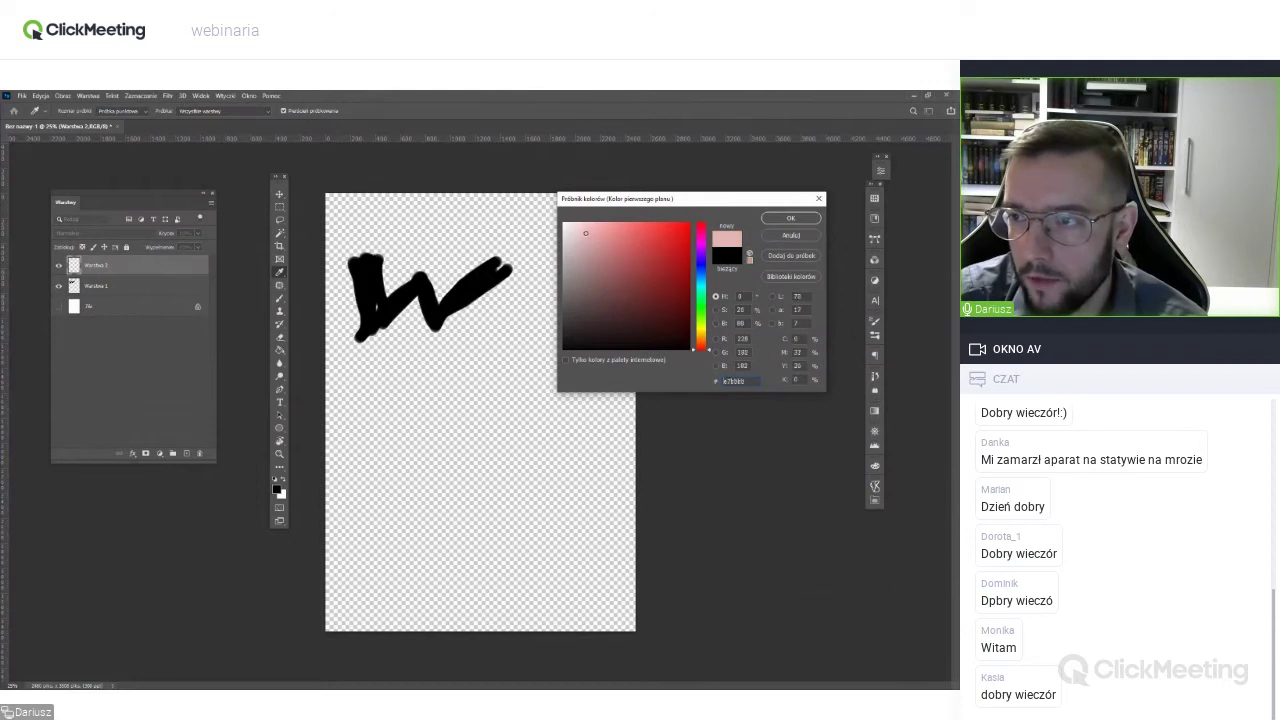
left_click_drag(679, 323, 685, 260)
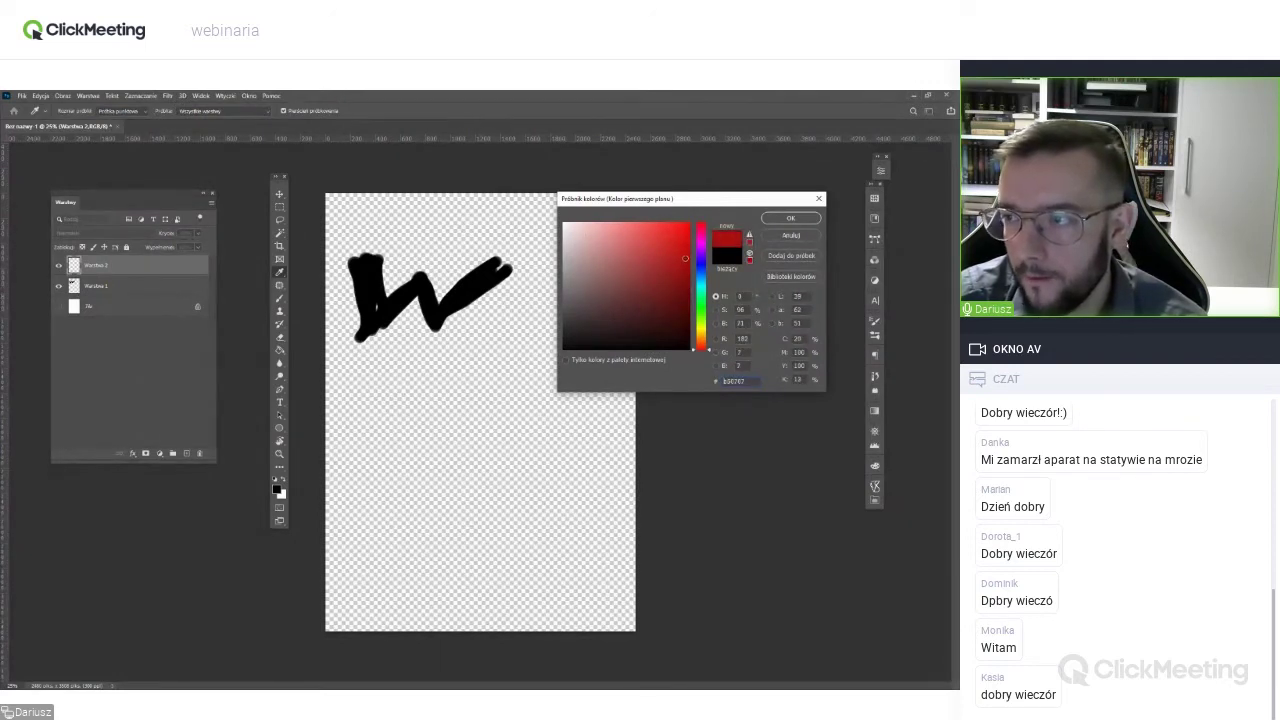
left_click(708, 350)
left_click_drag(710, 350, 713, 312)
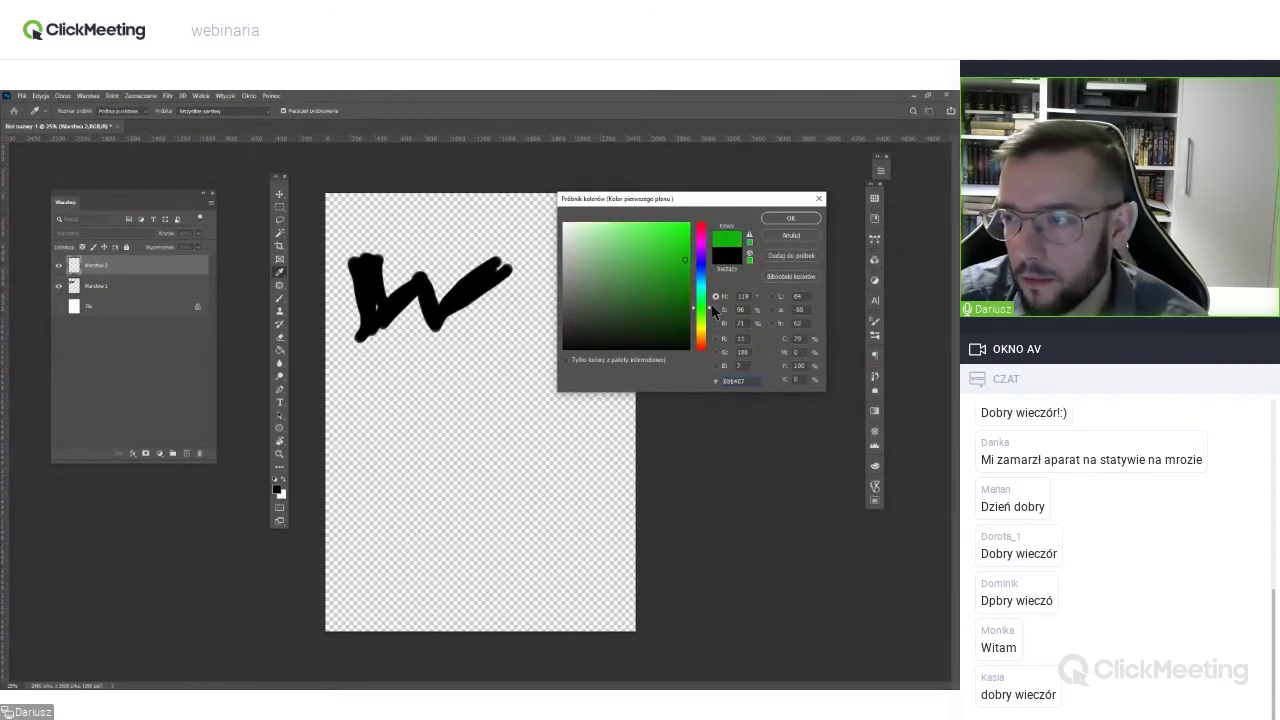
mouse_move(685, 260)
left_mouse_down()
mouse_move(631, 257)
mouse_move(665, 233)
left_mouse_up()
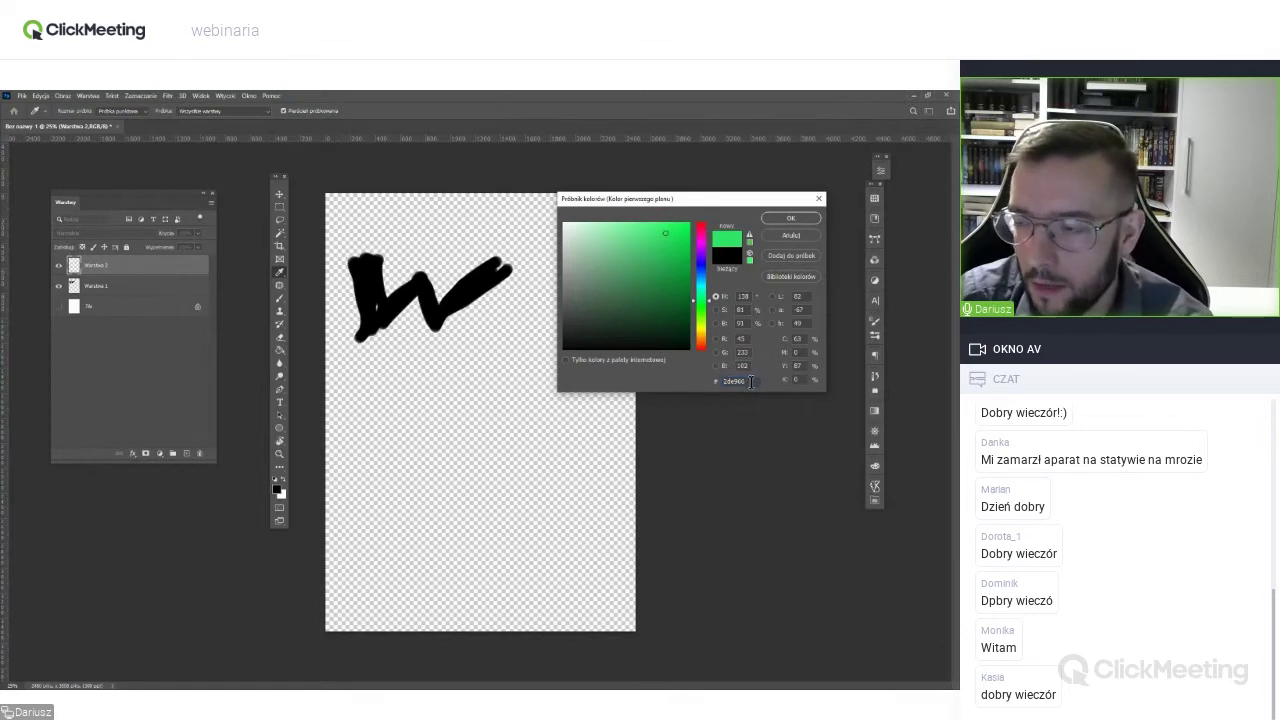
type("0e7b2f")
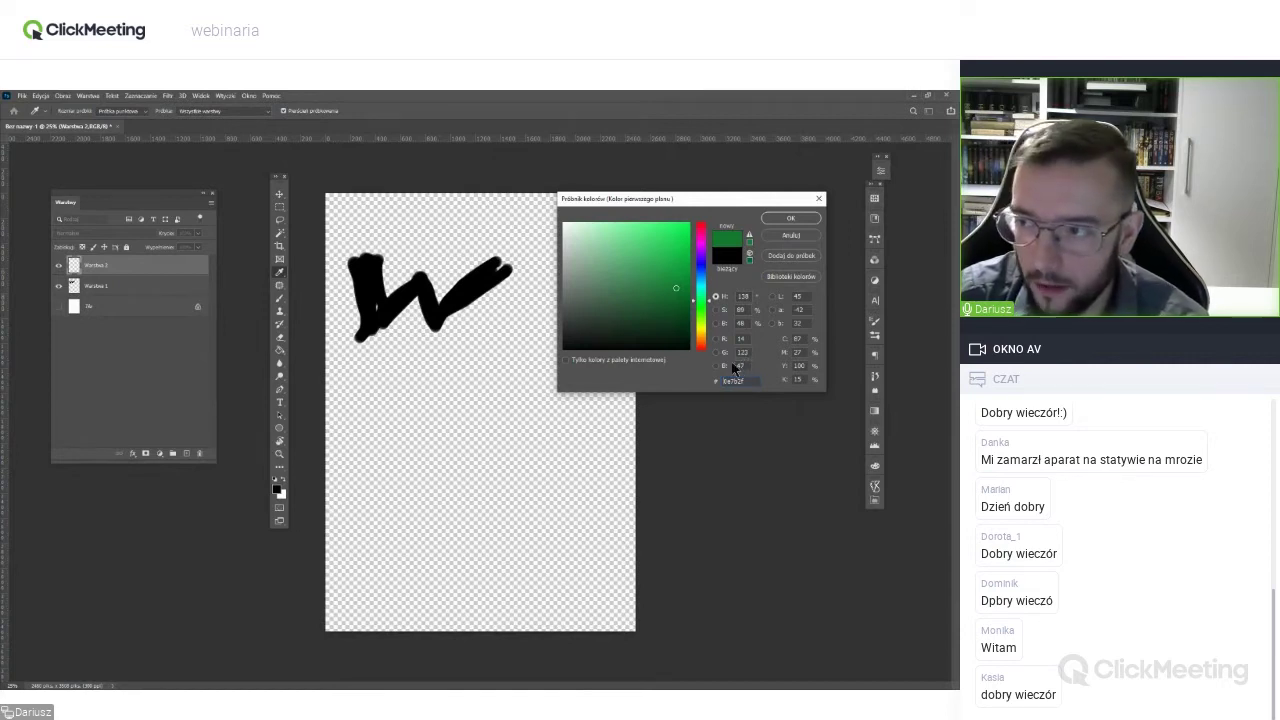
left_click_drag(676, 290, 546, 356)
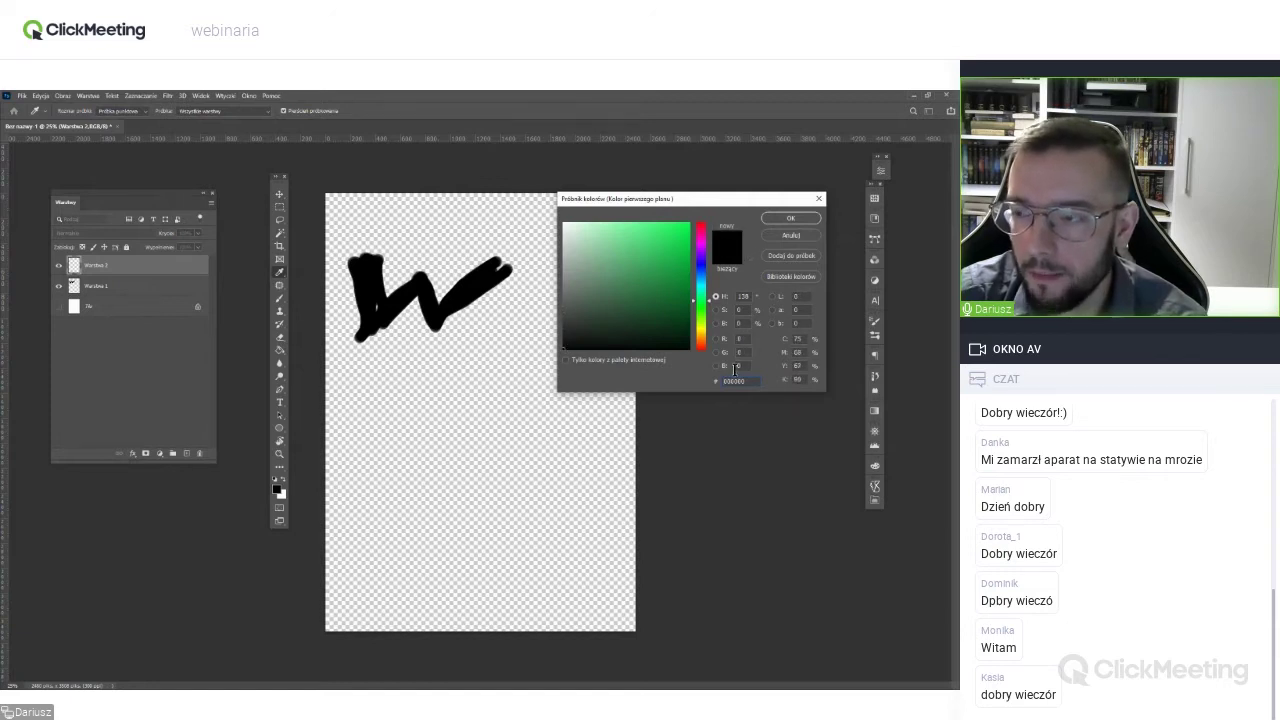
Try grey, white and greens, then settle on bright orange as the painting colour.
left_click_drag(752, 379, 731, 382)
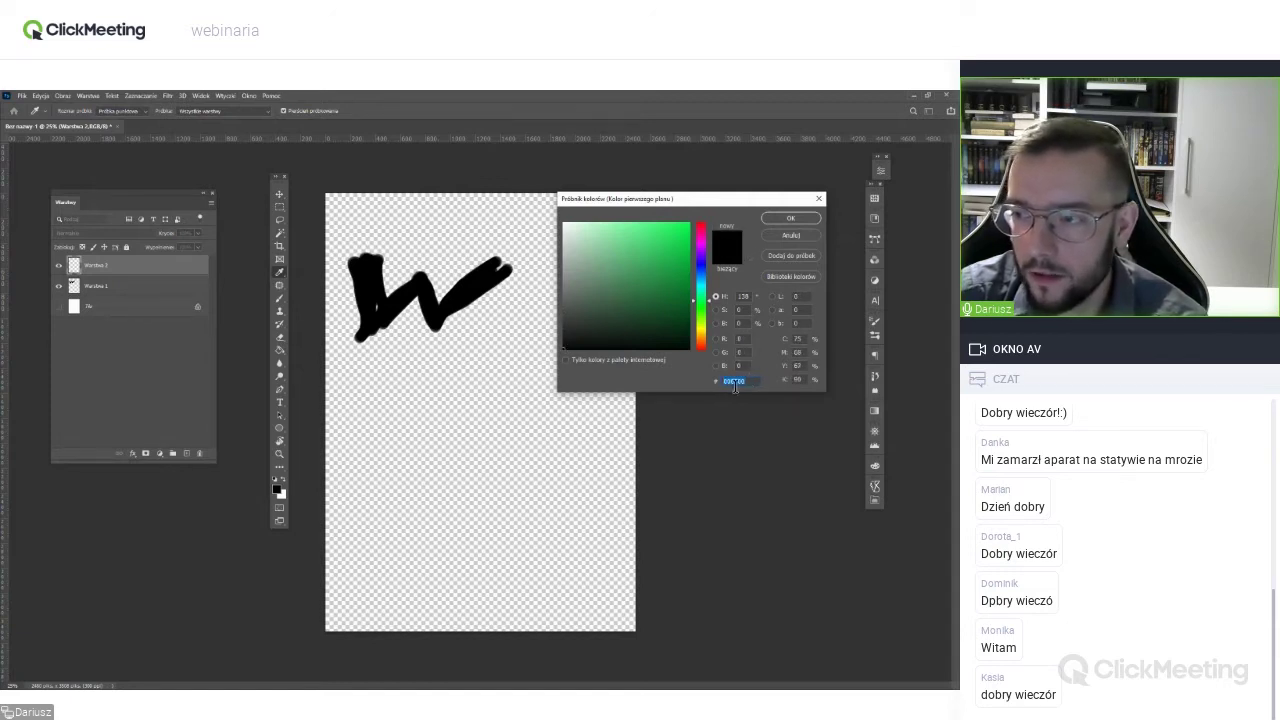
left_click(563, 341)
left_click_drag(541, 274, 520, 207)
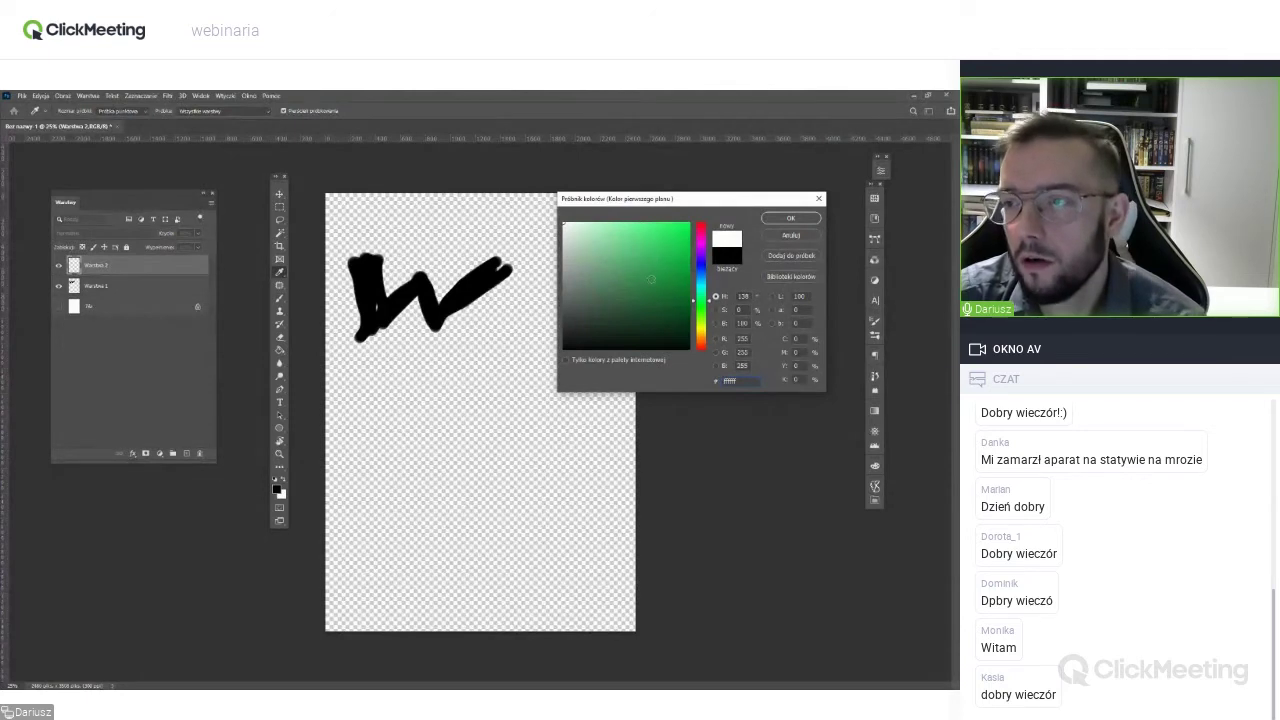
left_click_drag(654, 275, 677, 317)
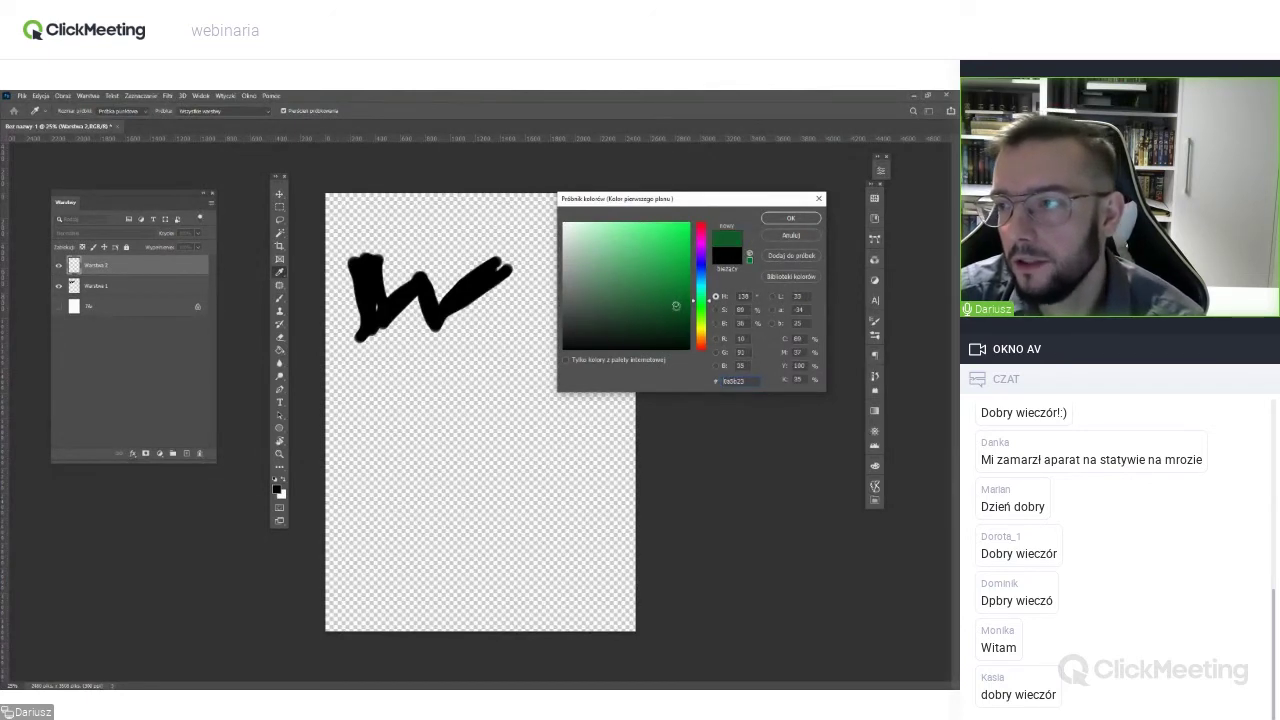
left_click_drag(669, 271, 677, 310)
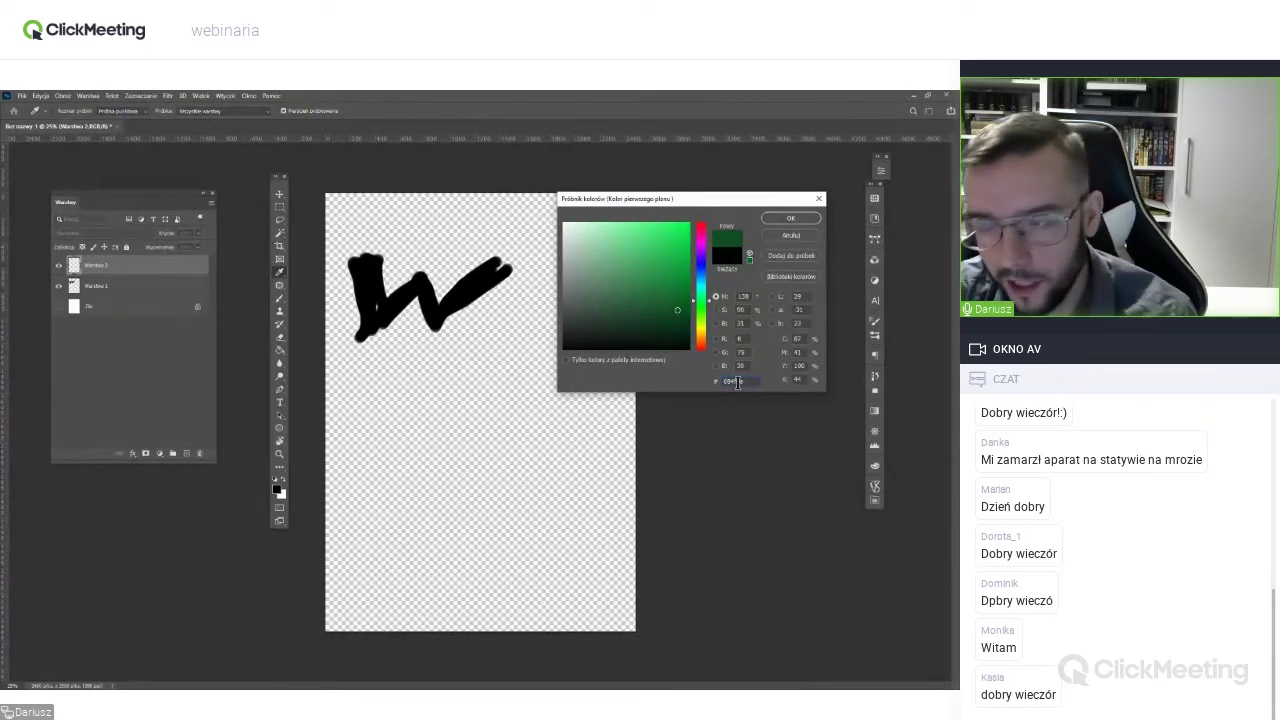
mouse_move(682, 297)
left_mouse_down()
mouse_move(677, 282)
mouse_move(675, 306)
left_mouse_up()
left_click(706, 333)
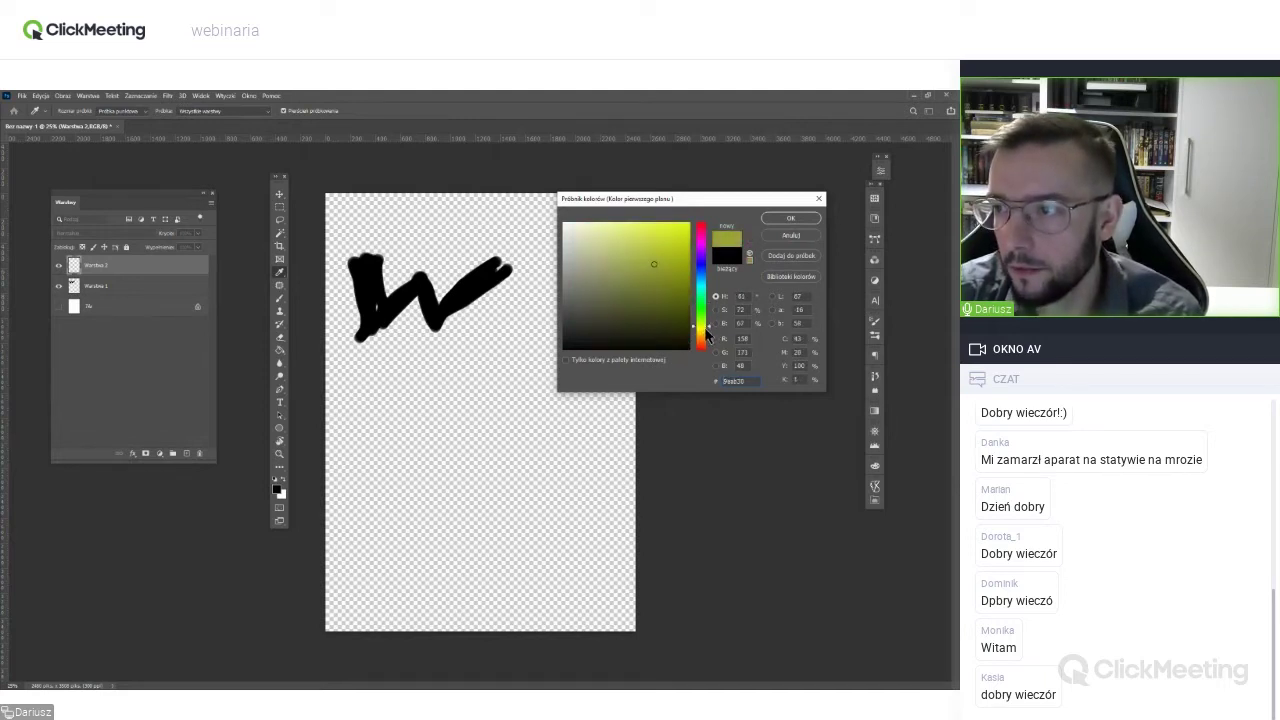
left_click_drag(711, 334, 706, 345)
left_click(690, 224)
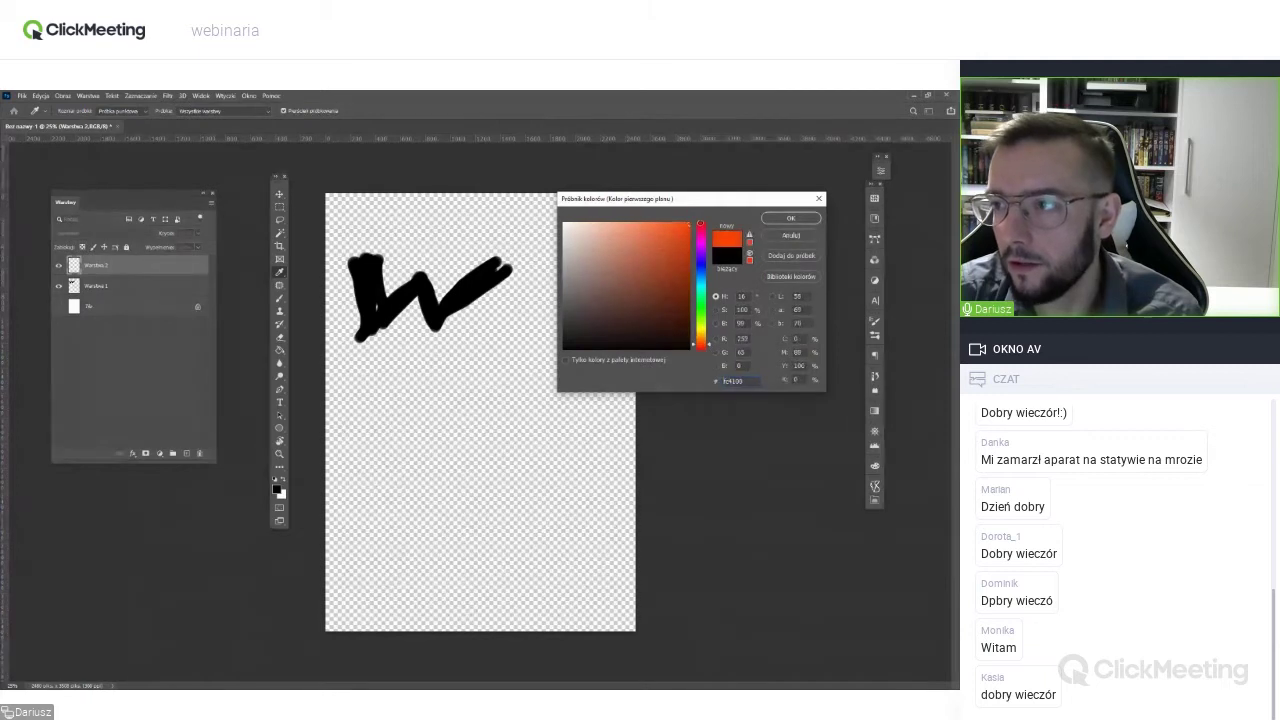
left_click(790, 218)
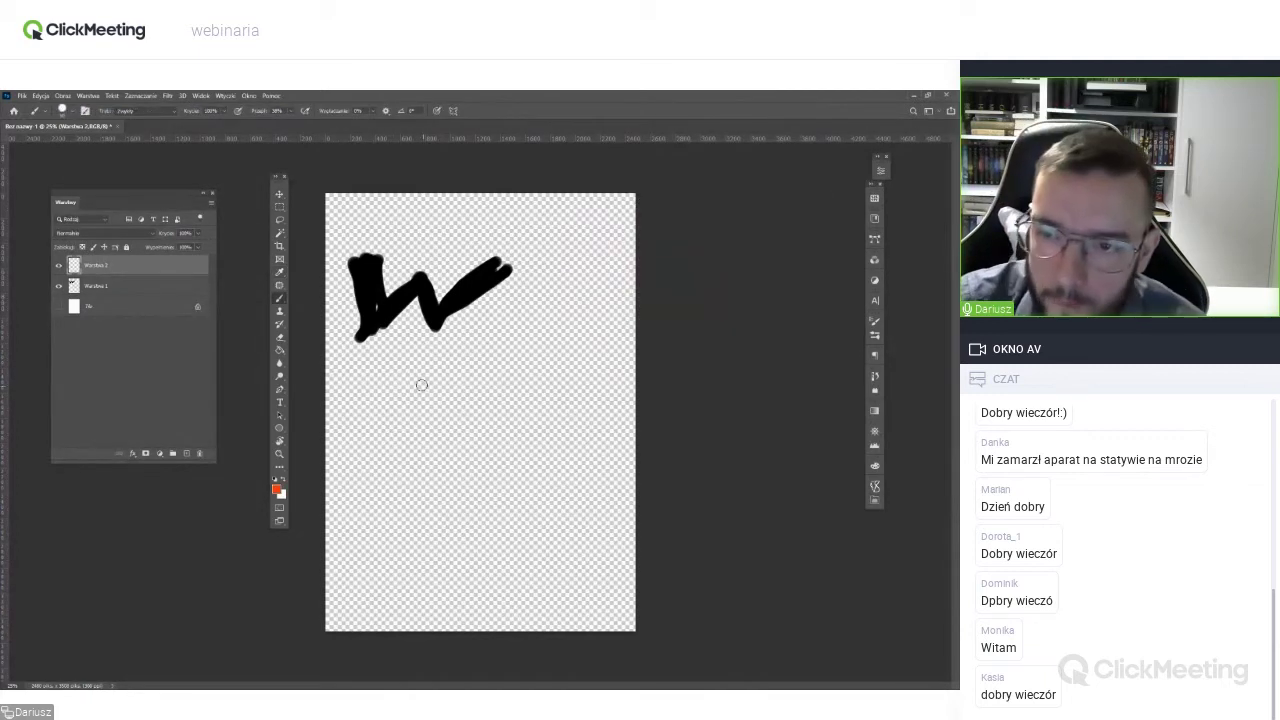
Paint an orange W on Warstwa 2 below the black W.
mouse_move(360, 372)
left_mouse_down()
mouse_move(410, 388)
mouse_move(434, 424)
left_mouse_up()
left_click_drag(465, 378, 494, 362)
mouse_move(356, 370)
left_mouse_down()
mouse_move(344, 366)
mouse_move(380, 364)
left_mouse_up()
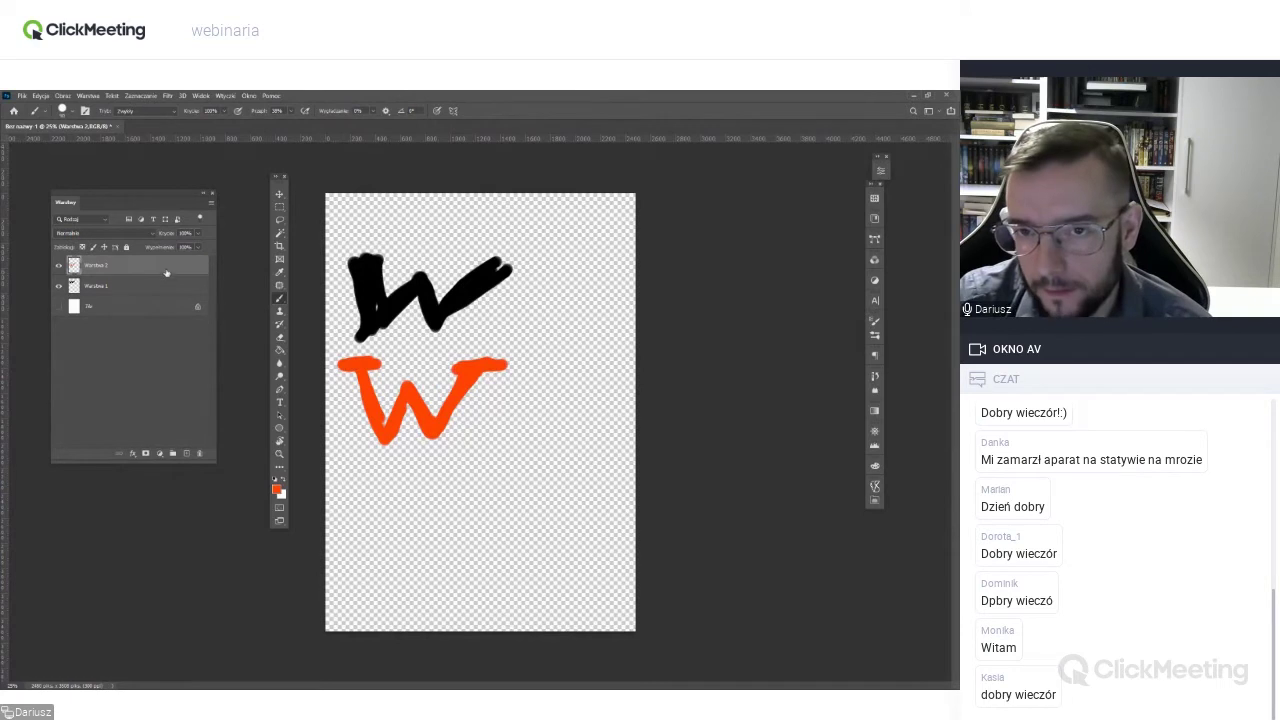
Toggle layer visibility, ending with the white Tło and both W layers shown.
left_click(104, 286)
left_click(101, 270)
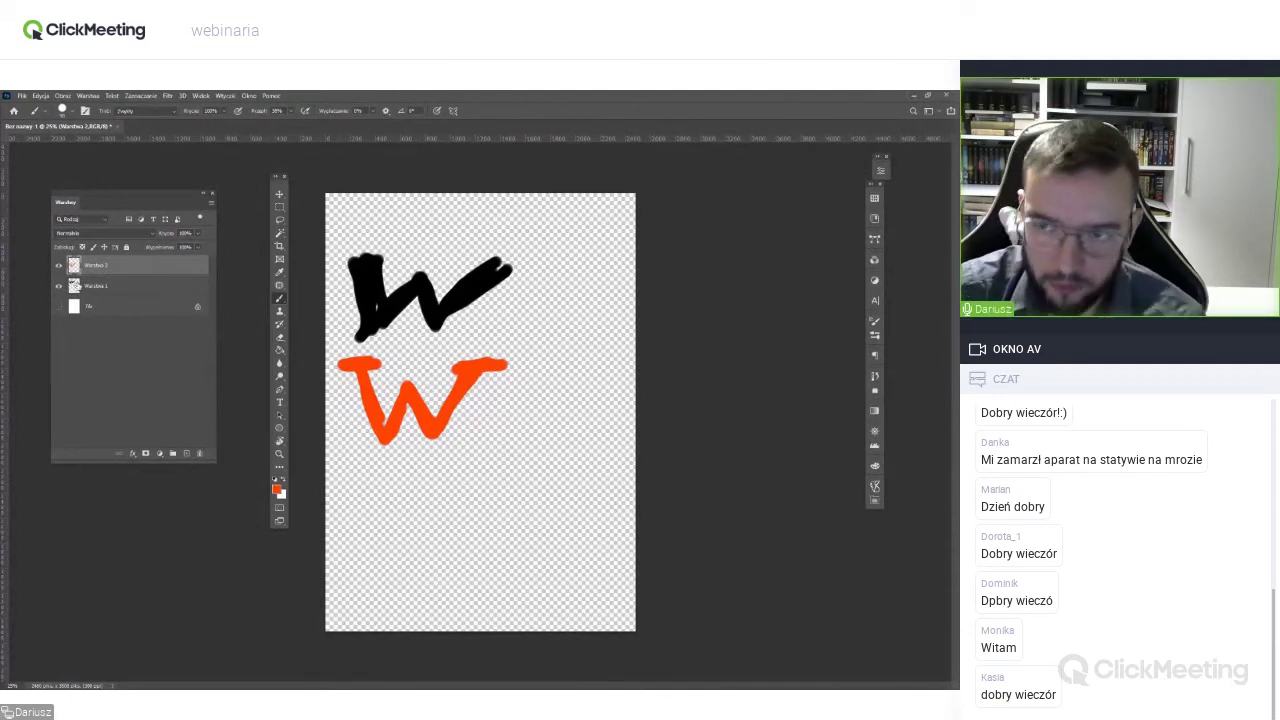
left_click(60, 287)
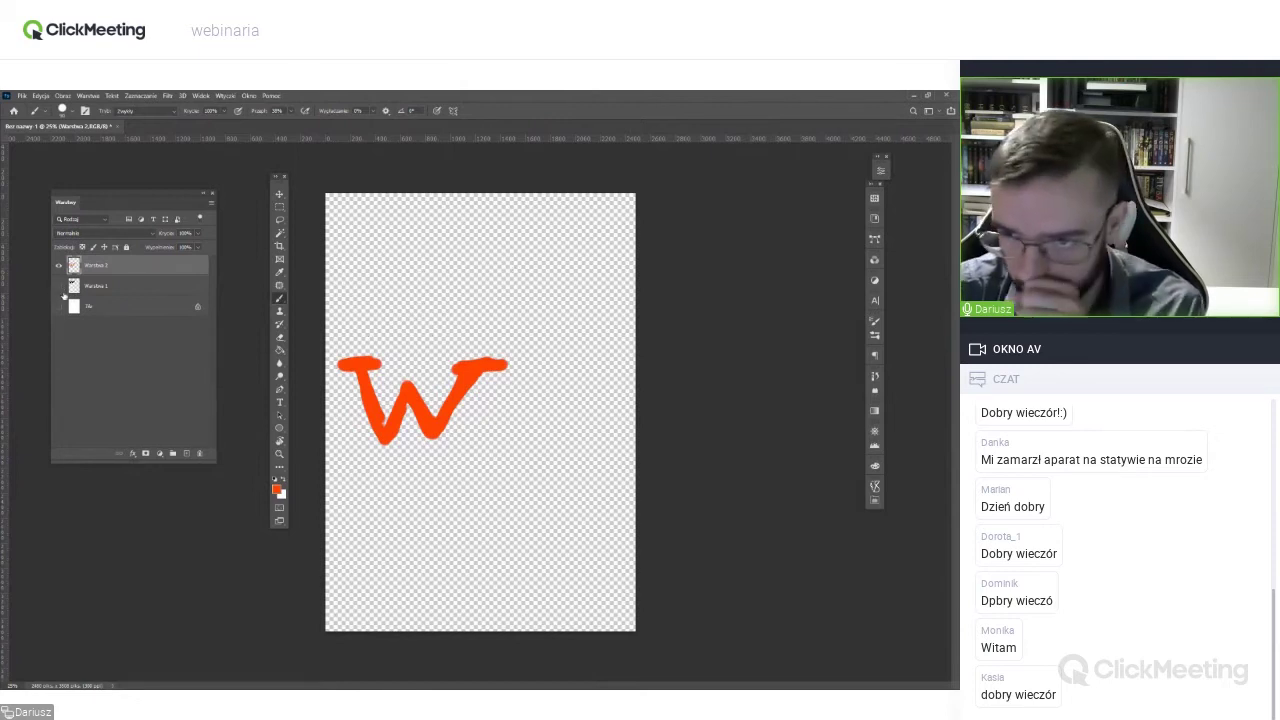
left_click(58, 307)
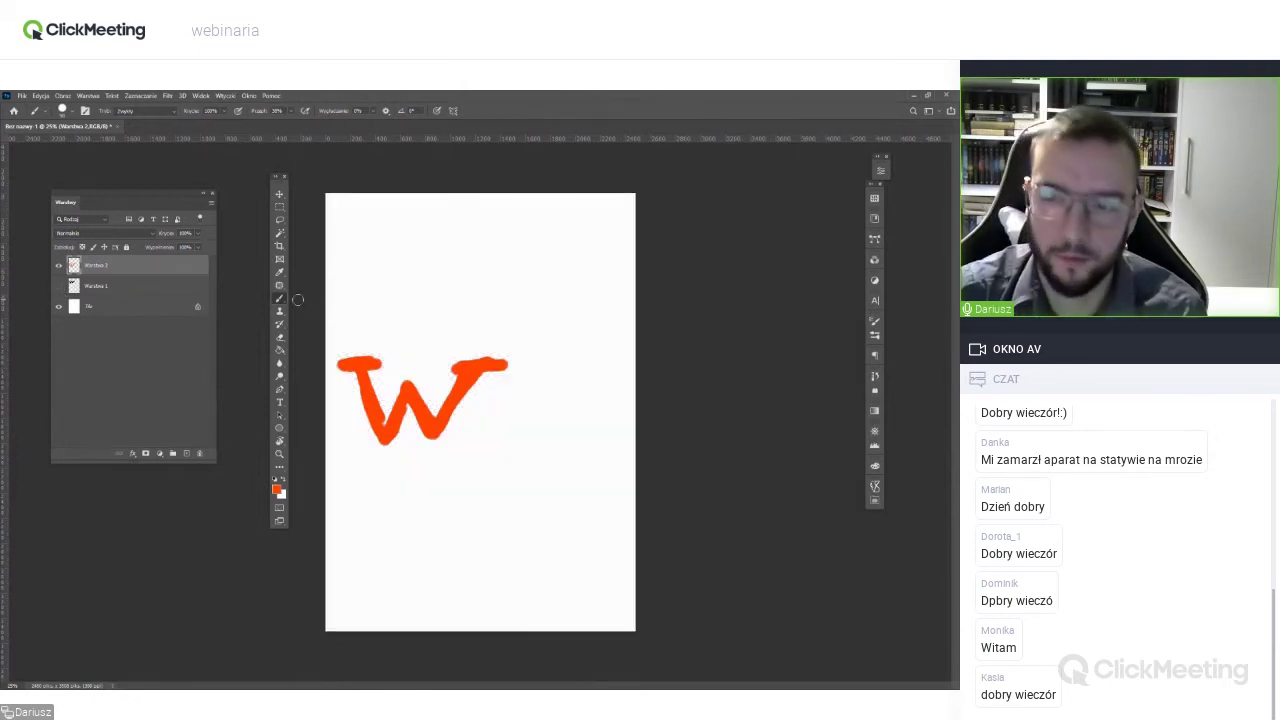
left_click(58, 287)
left_click(58, 266)
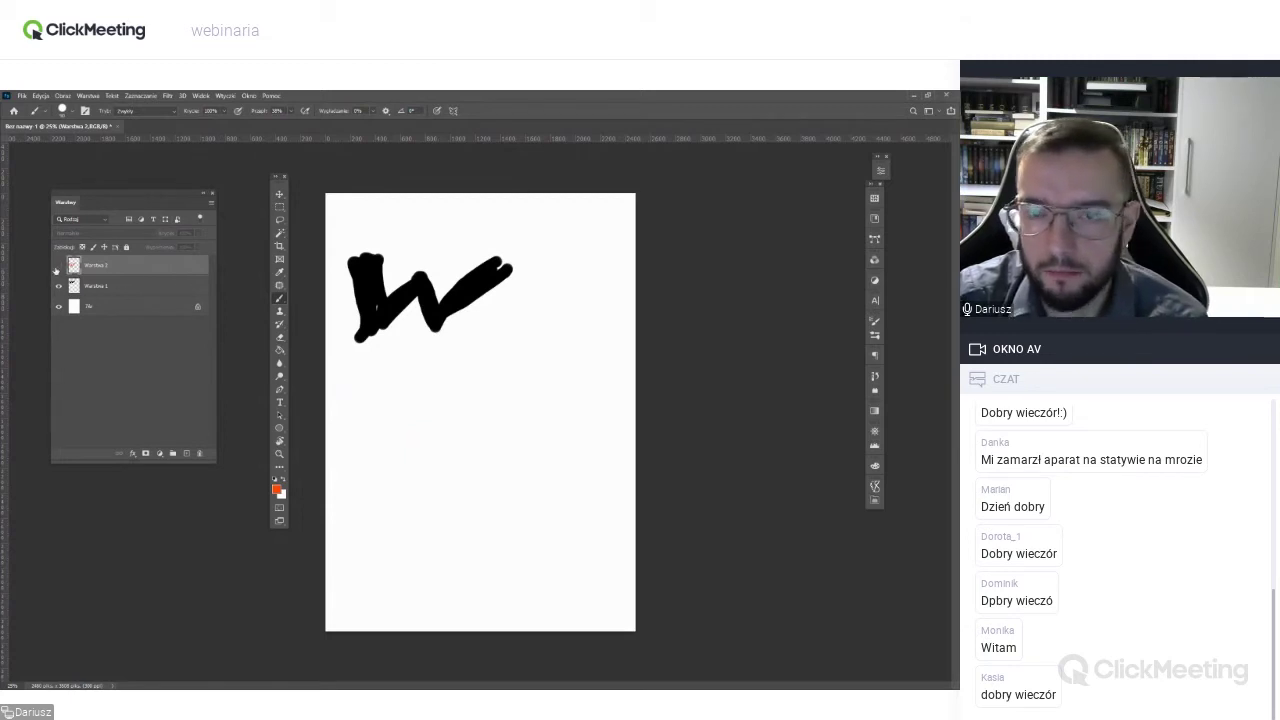
left_click(58, 266)
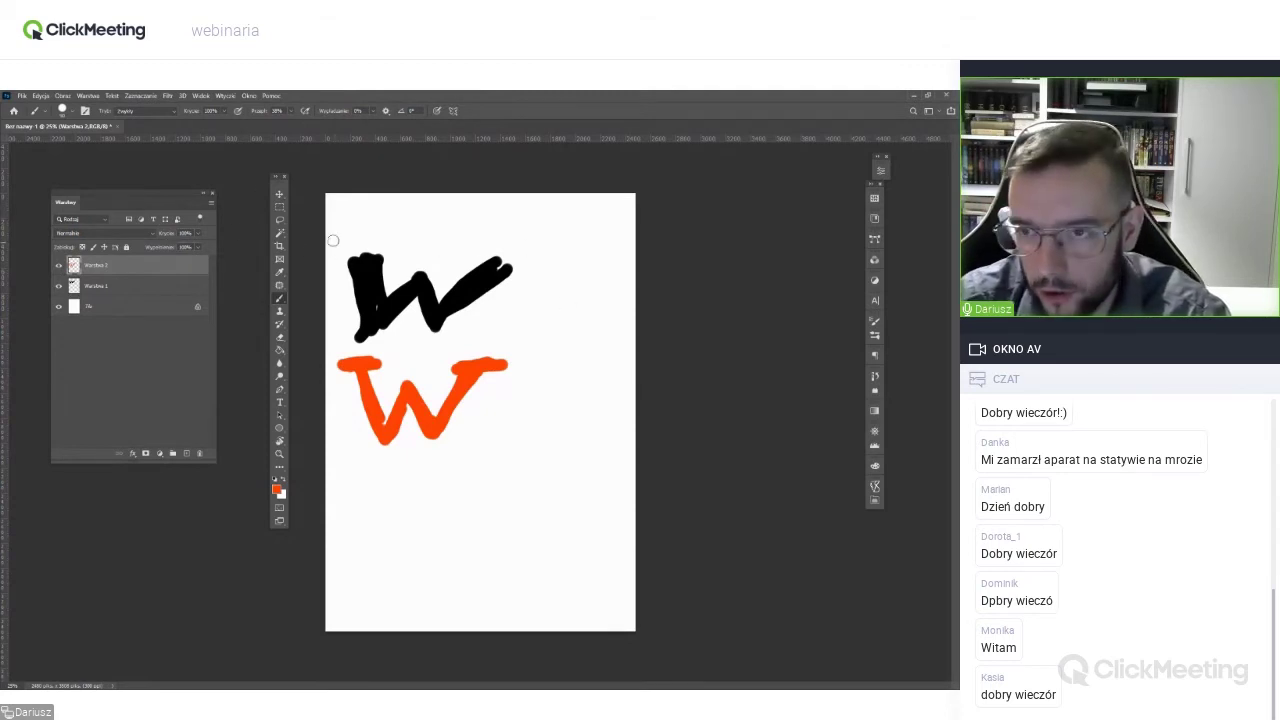
left_click(278, 196)
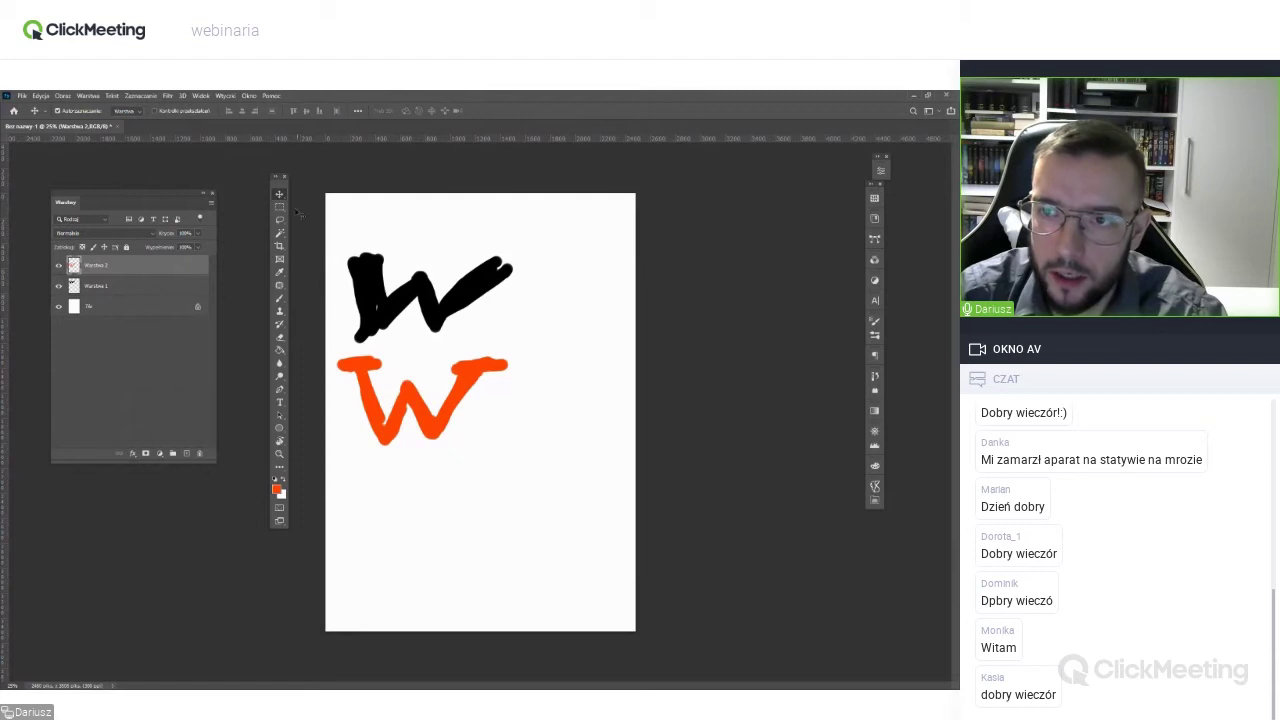
Move the black W on Warstwa 1 to the top right of the page.
right_click(279, 197)
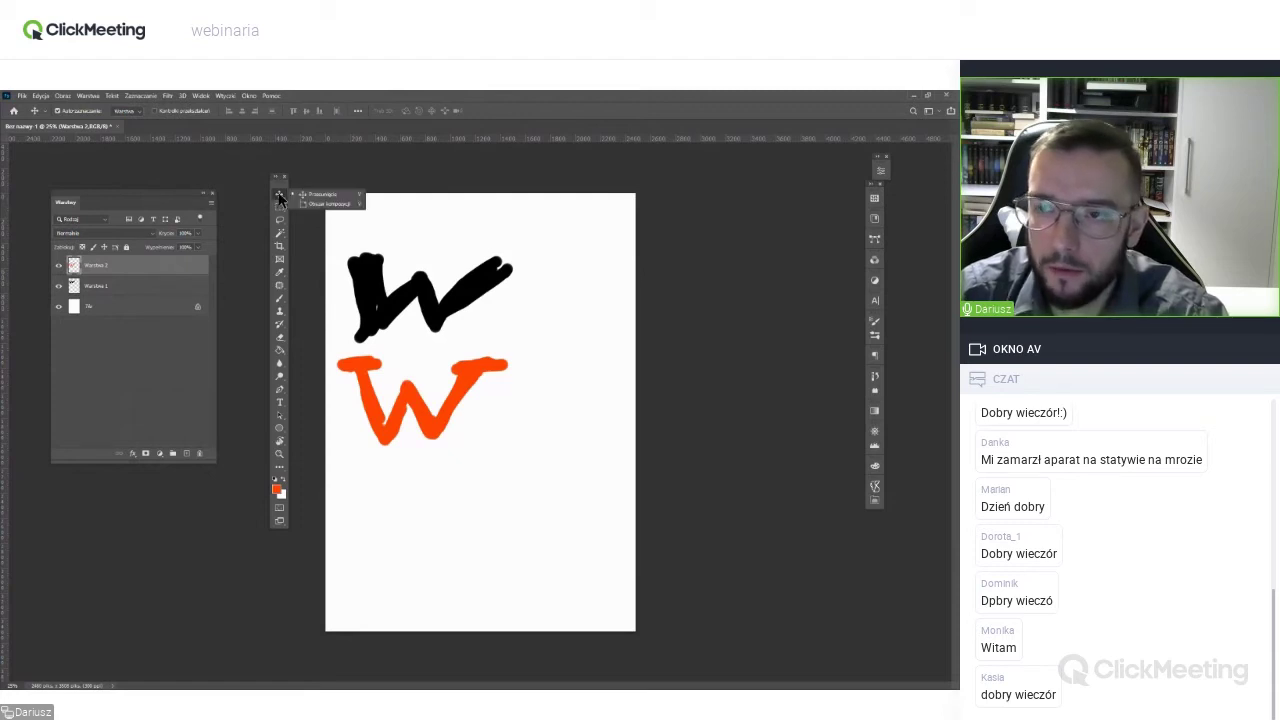
left_click(318, 194)
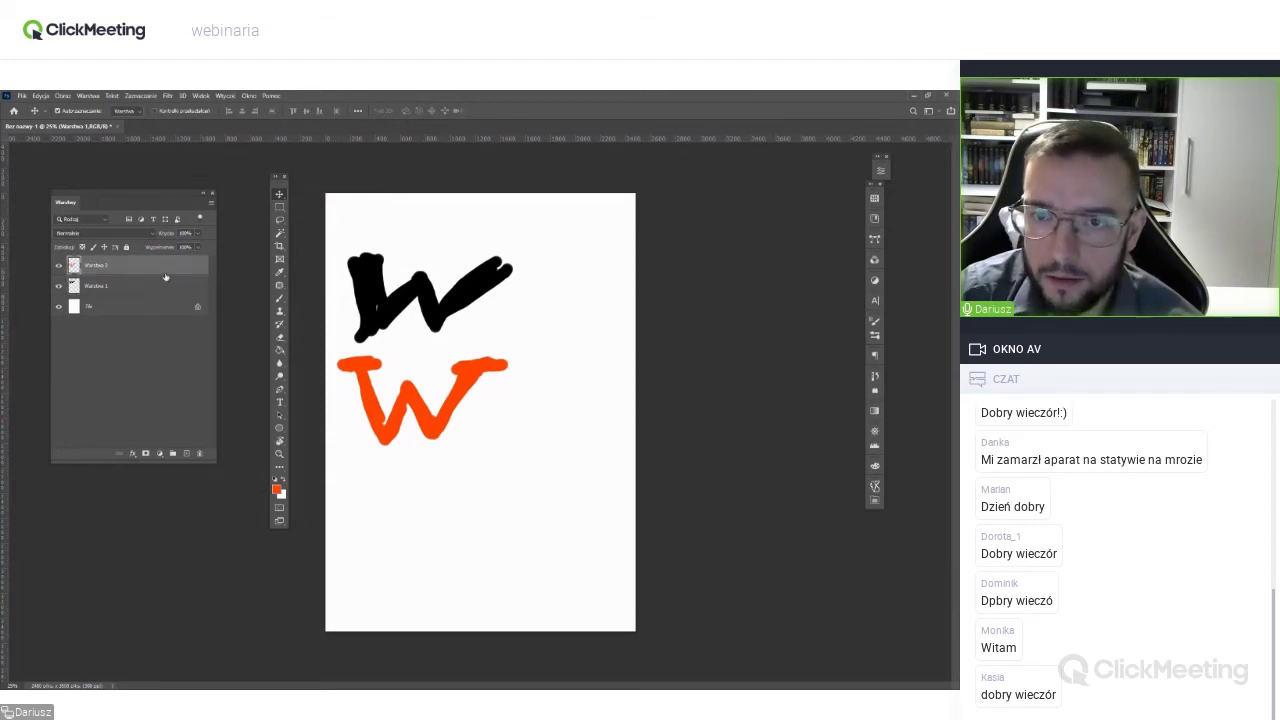
left_click(161, 282)
mouse_move(376, 288)
left_mouse_down()
mouse_move(385, 263)
mouse_move(468, 262)
mouse_move(494, 246)
left_mouse_up()
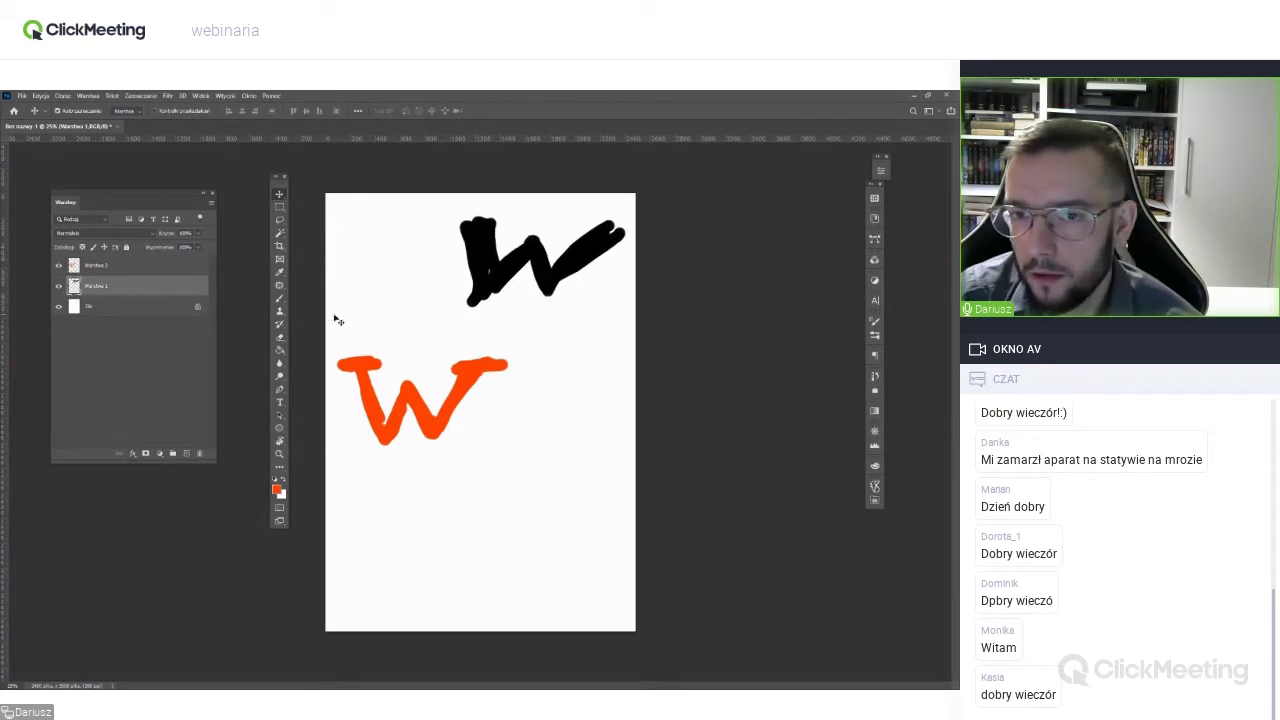
Move the orange W on Warstwa 2 up so it overlaps the black W.
left_click(98, 268)
mouse_move(369, 378)
left_mouse_down()
mouse_move(376, 262)
mouse_move(345, 220)
mouse_move(410, 236)
mouse_move(355, 229)
left_mouse_up()
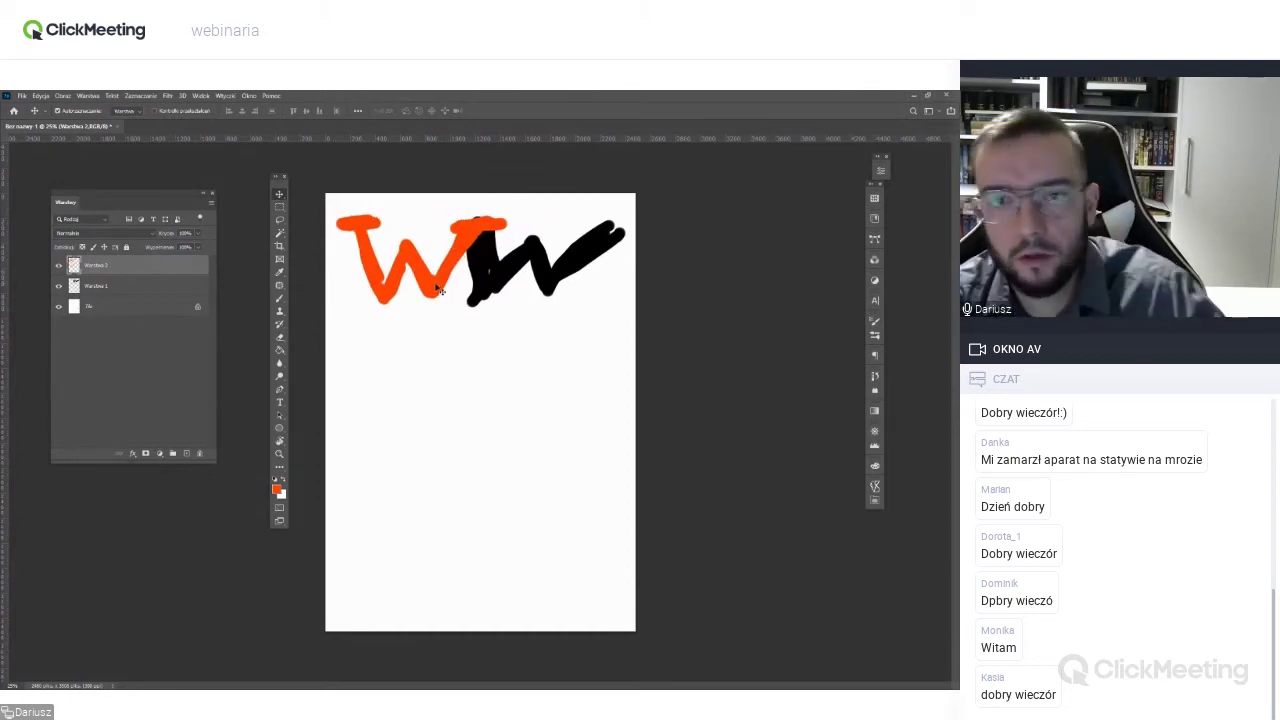
left_click_drag(372, 256, 370, 258)
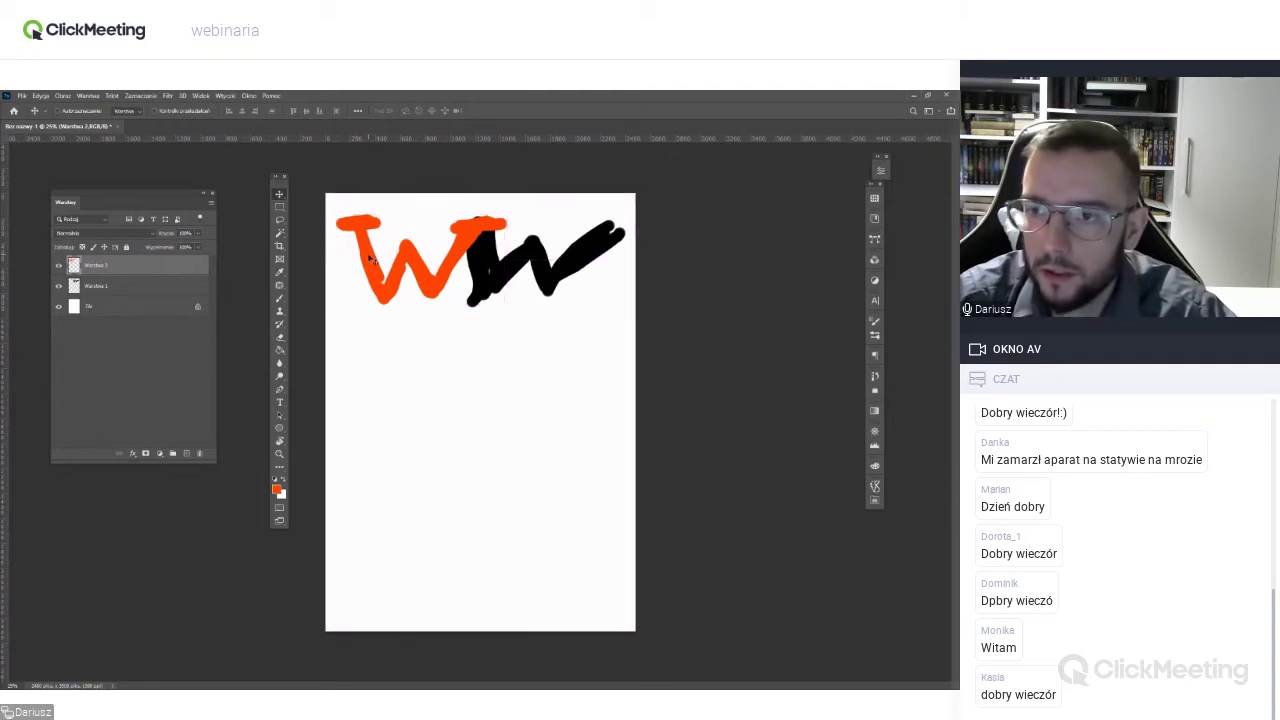
left_click(605, 248)
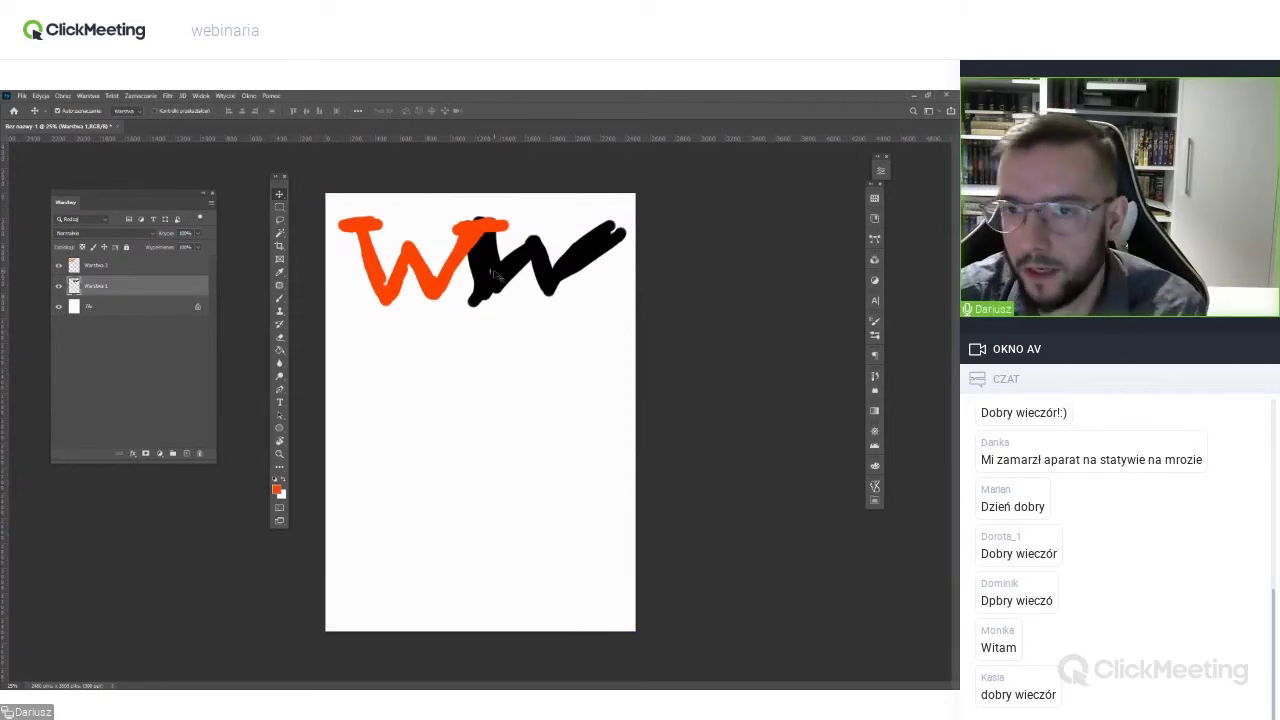
left_click(440, 278)
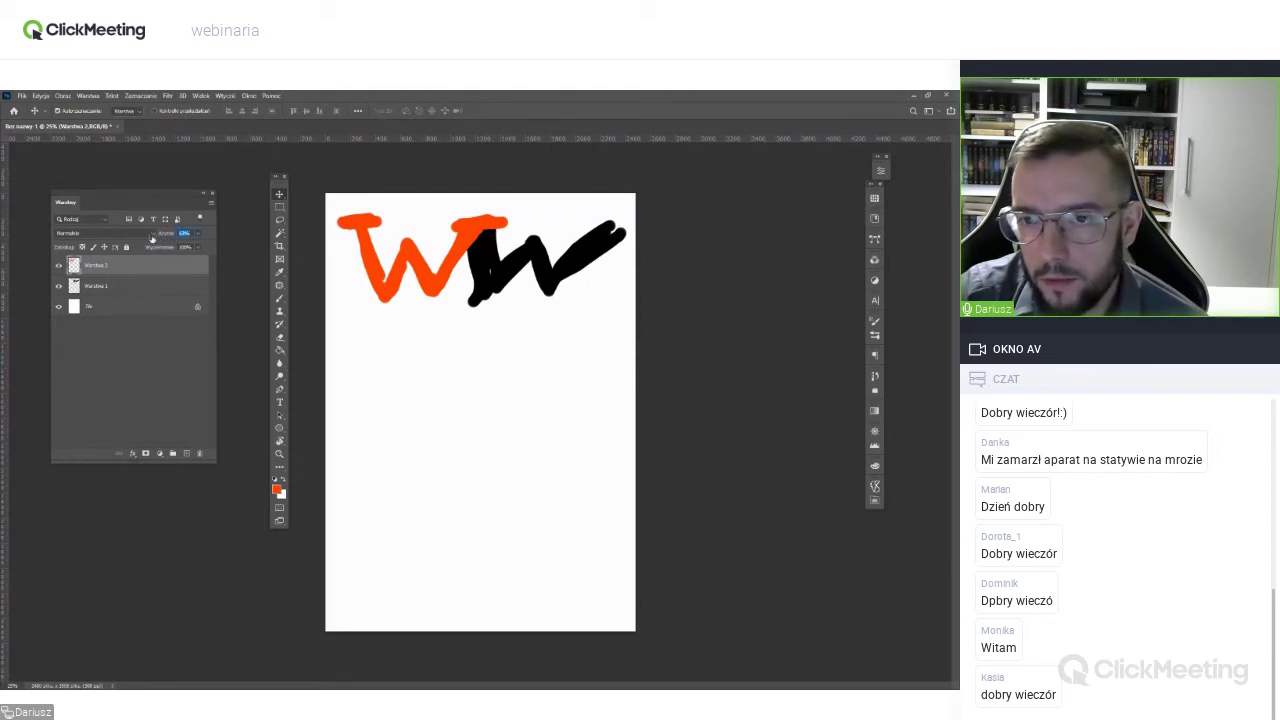
Try lowering Warstwa 2's opacity, stack it below Warstwa 1, then restore 100%.
left_click_drag(150, 240, 146, 238)
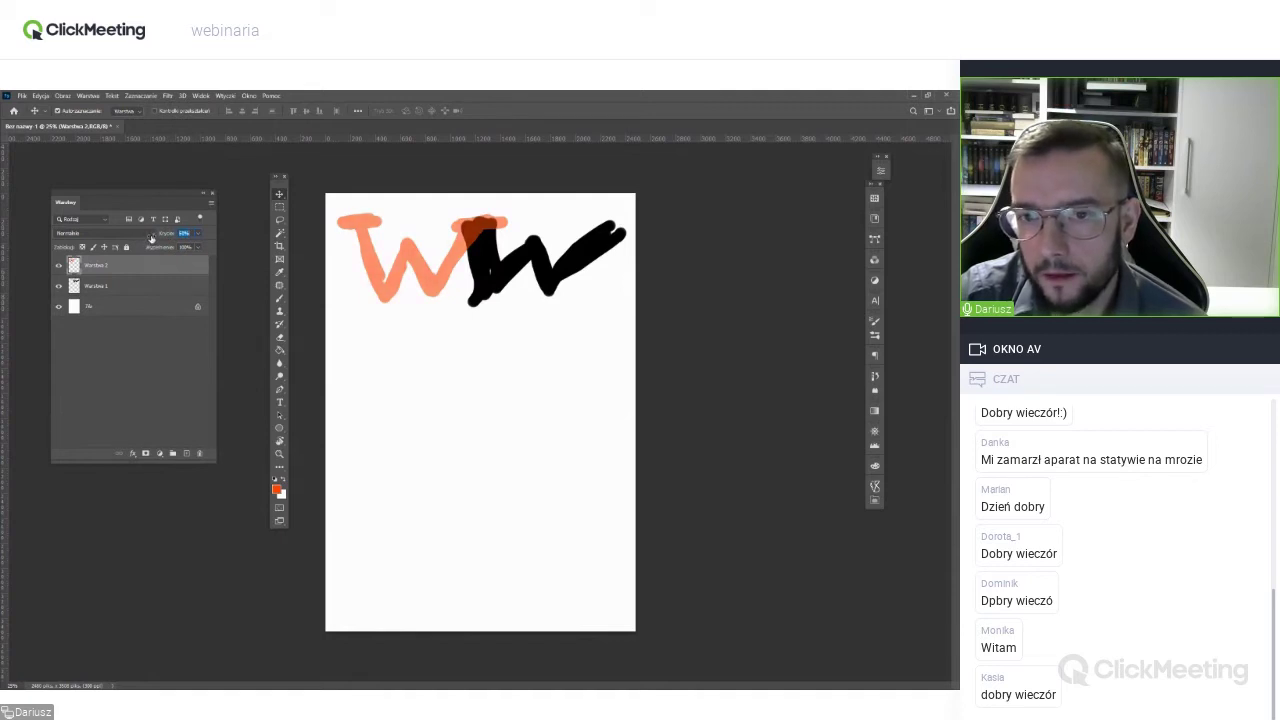
mouse_move(146, 238)
left_mouse_down()
mouse_move(140, 248)
mouse_move(163, 232)
left_mouse_up()
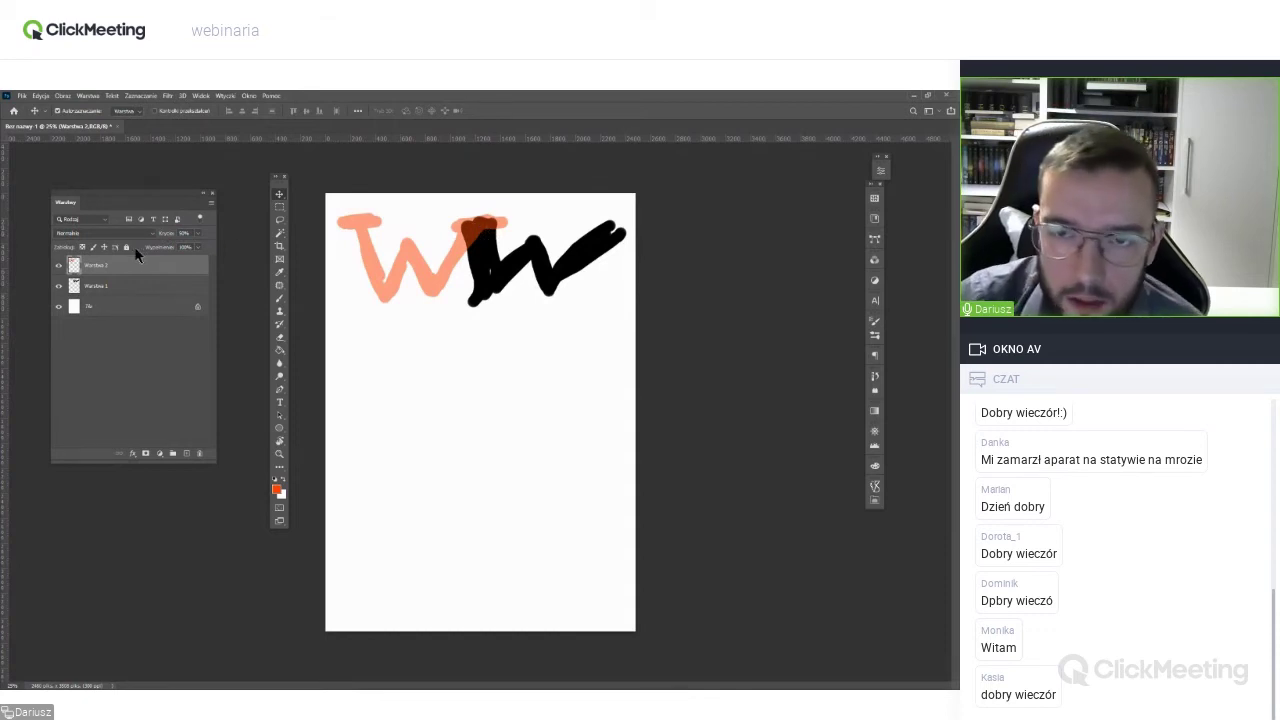
mouse_move(111, 270)
left_mouse_down()
mouse_move(107, 287)
mouse_move(100, 257)
mouse_move(151, 293)
left_mouse_up()
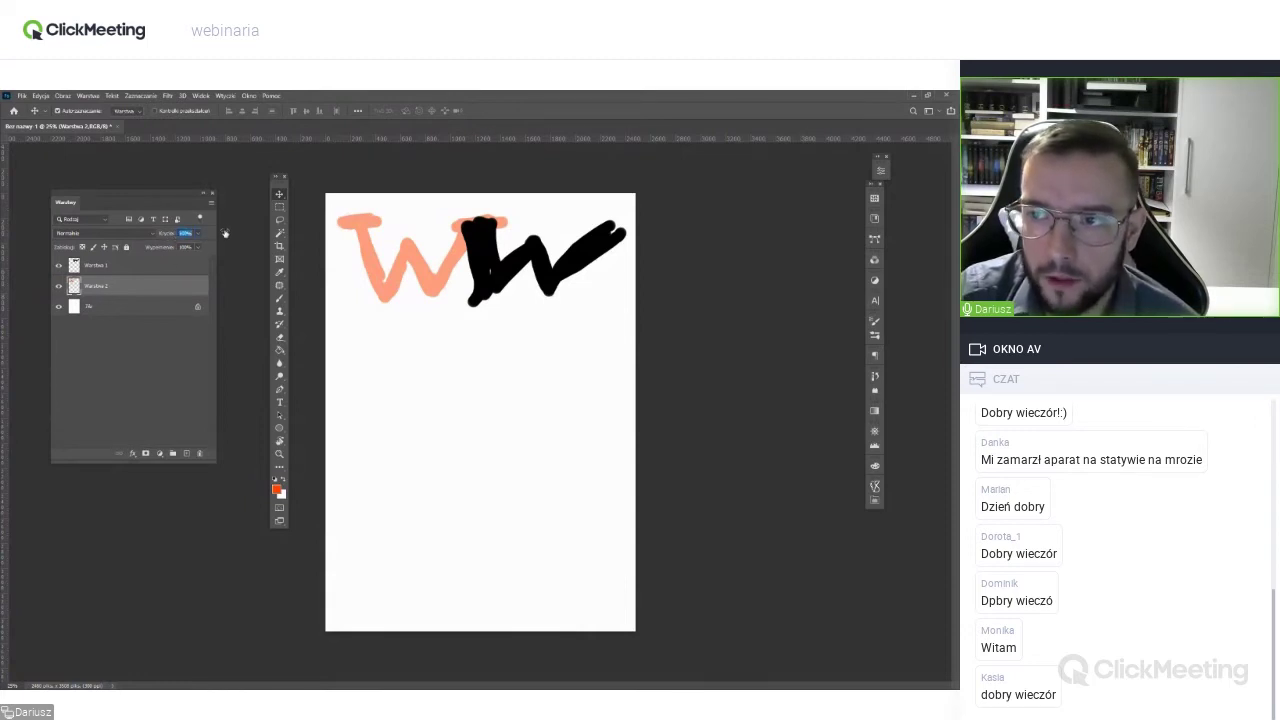
left_click_drag(252, 243, 300, 240)
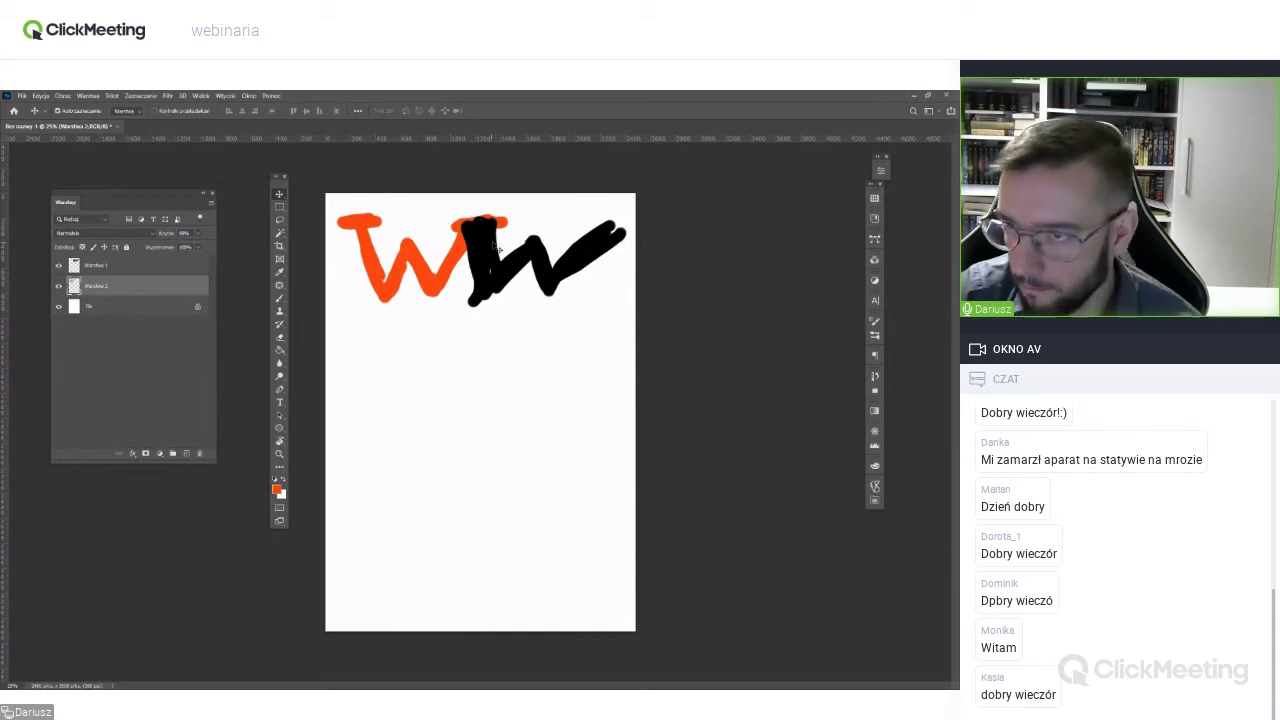
key("b")
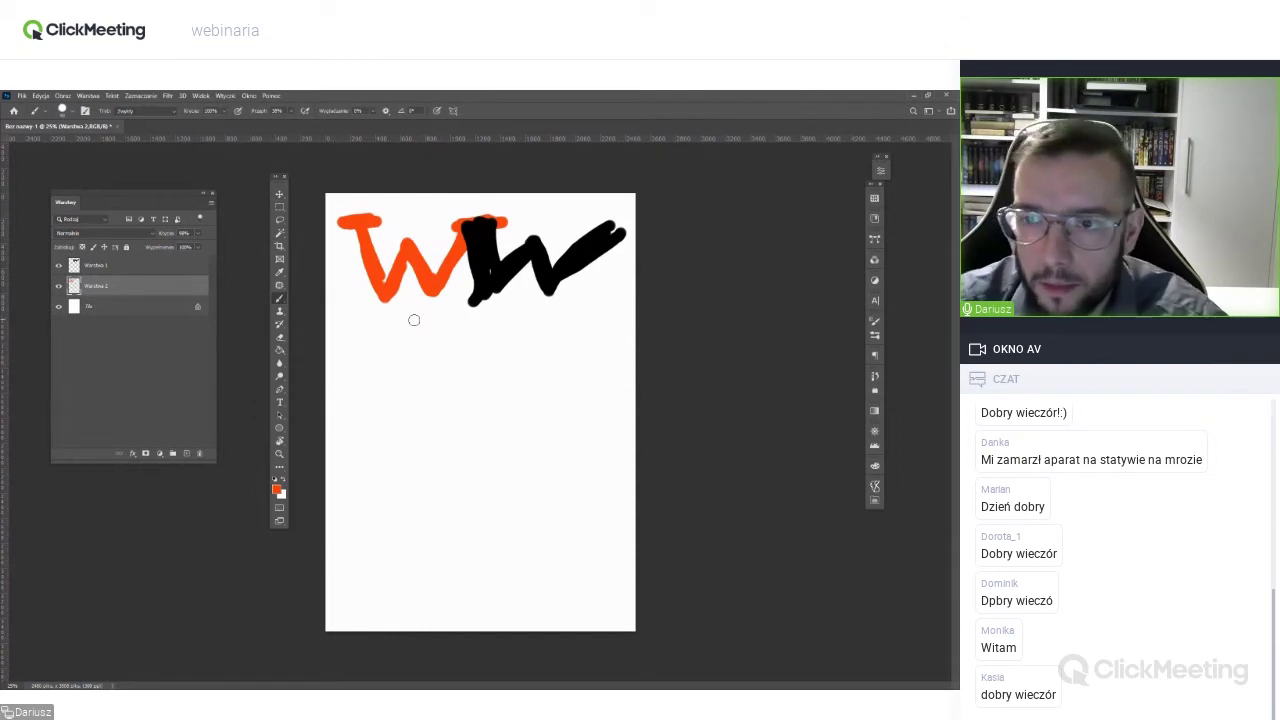
Choose the Normal Pencil brush preset from the canvas brush picker.
right_click(438, 333)
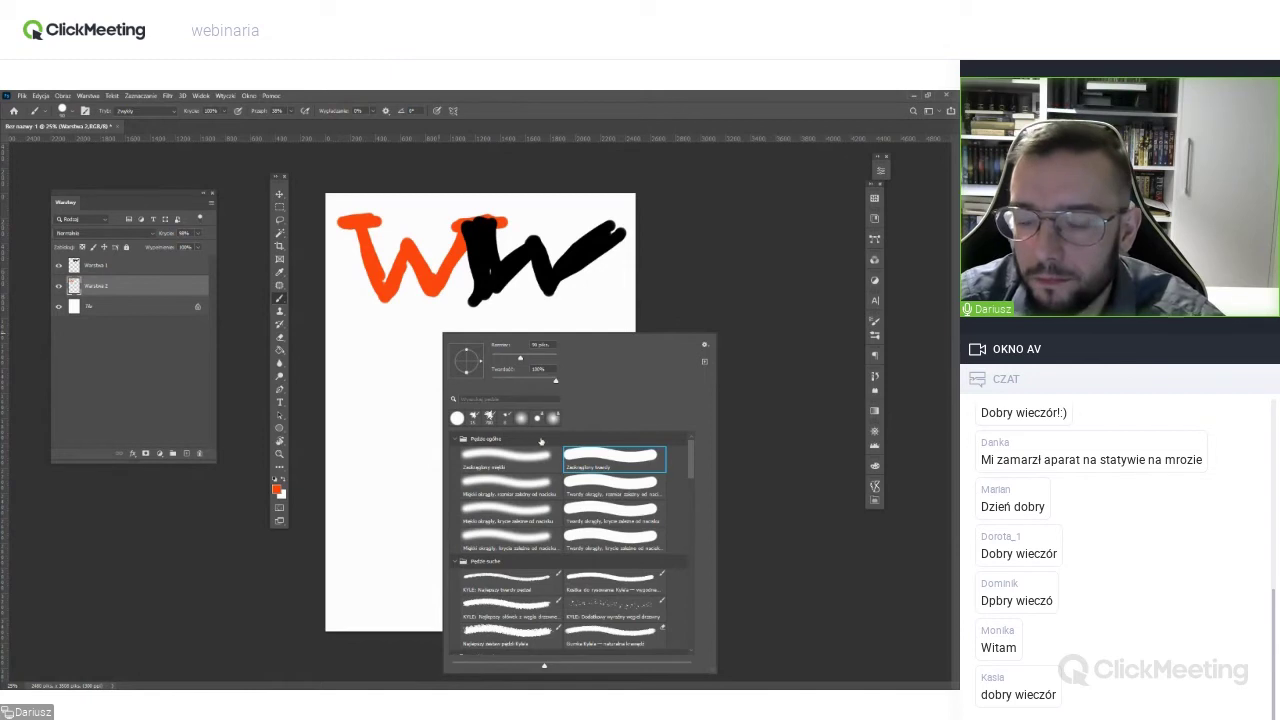
scroll(688, 462, "down", 2)
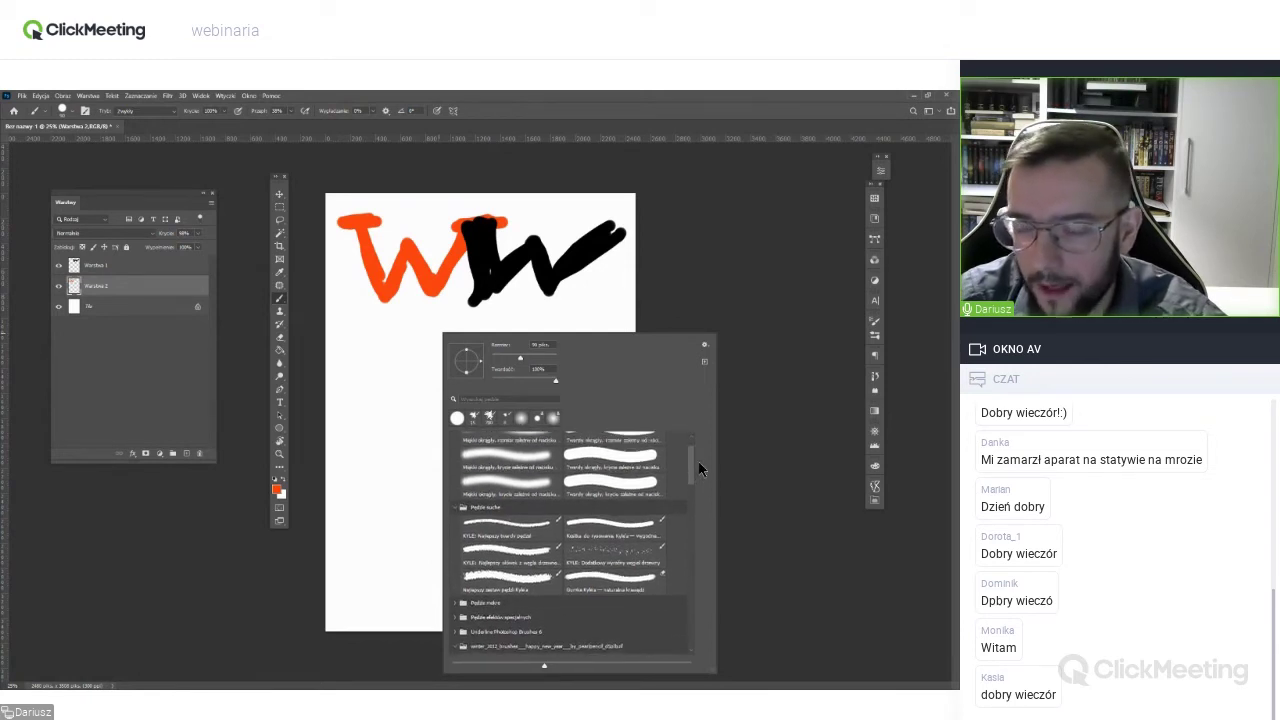
scroll(684, 464, "up", 1)
scroll(680, 465, "up", 1)
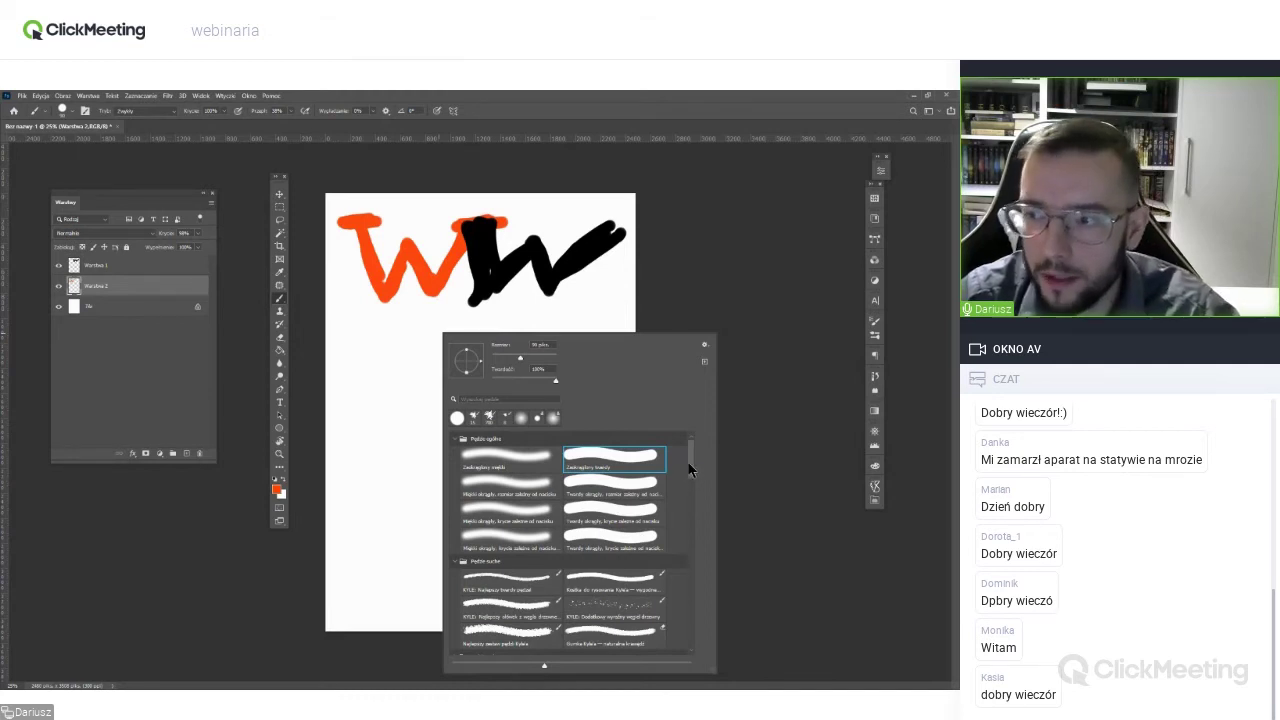
left_click_drag(690, 462, 700, 491)
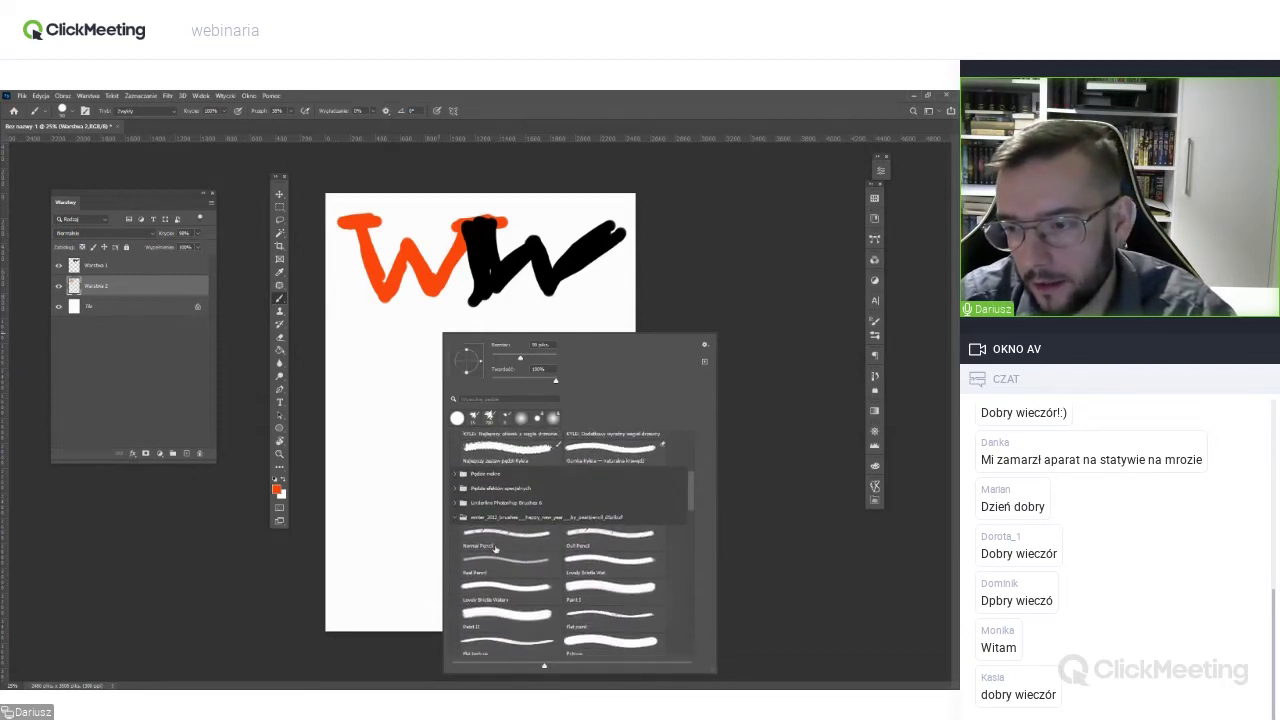
left_click(495, 540)
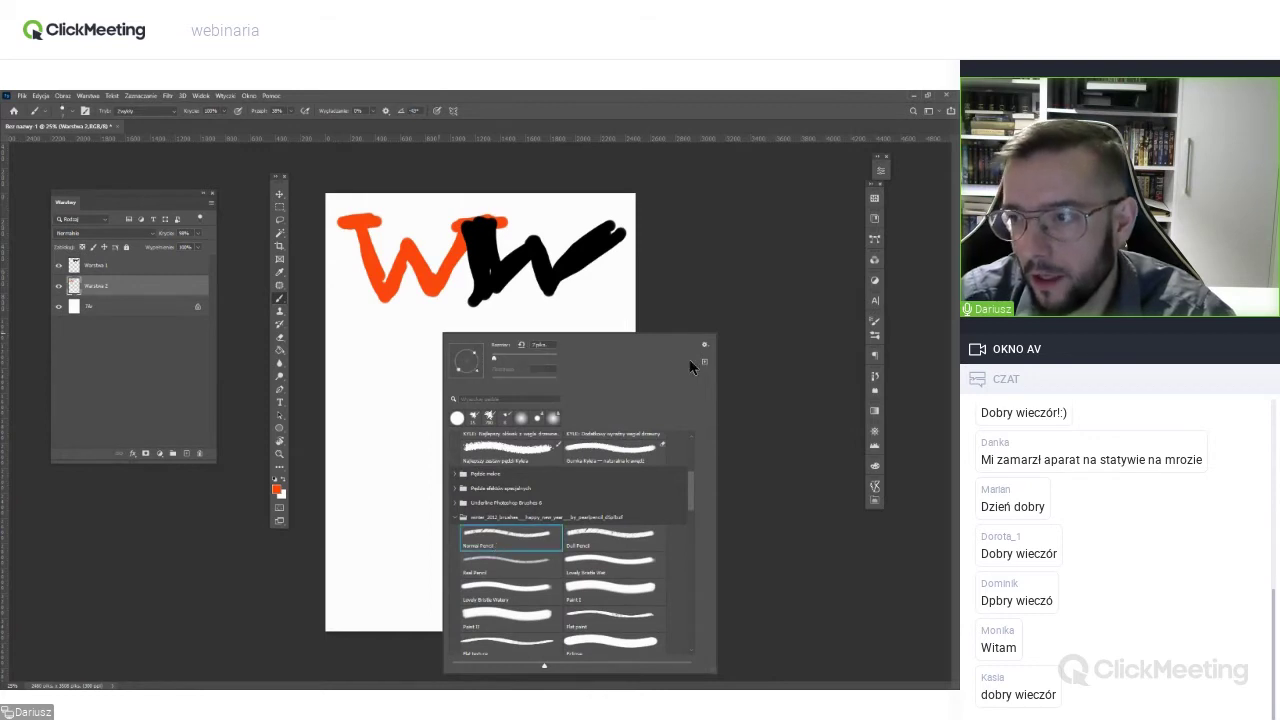
left_click(390, 336)
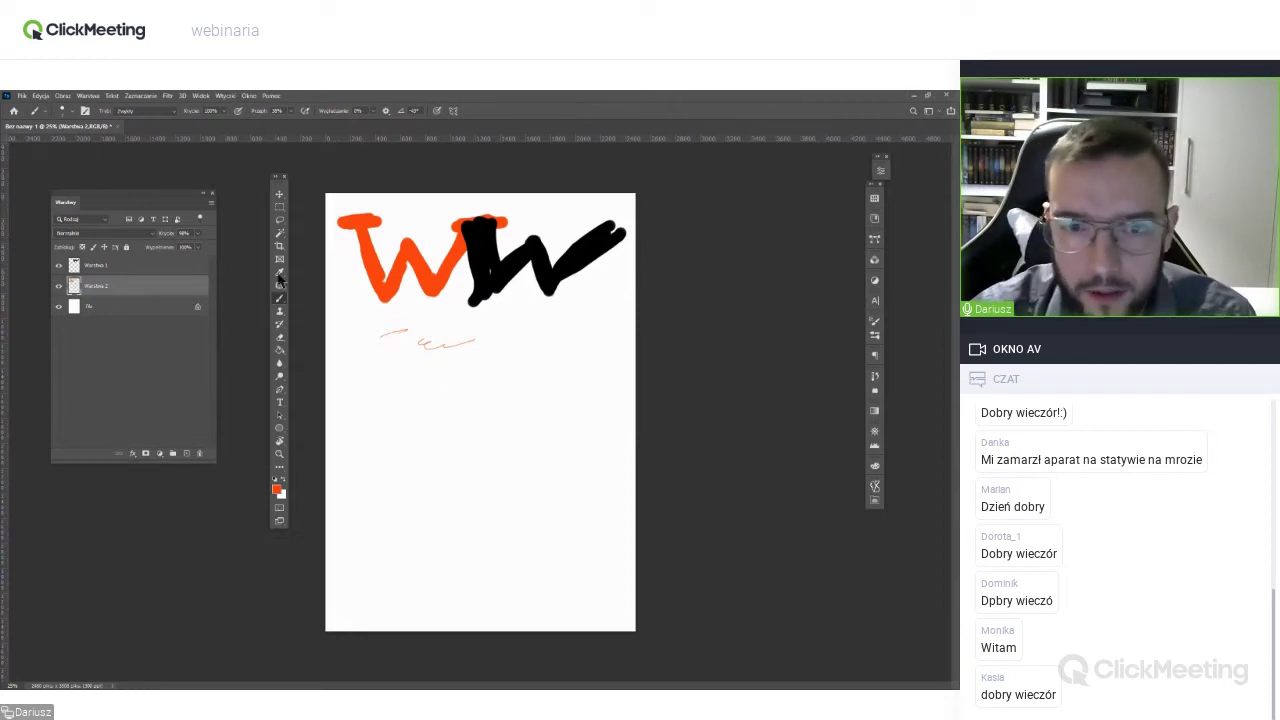
Set the foreground colour to bright green and show Brush Settings with F5.
left_click(277, 489)
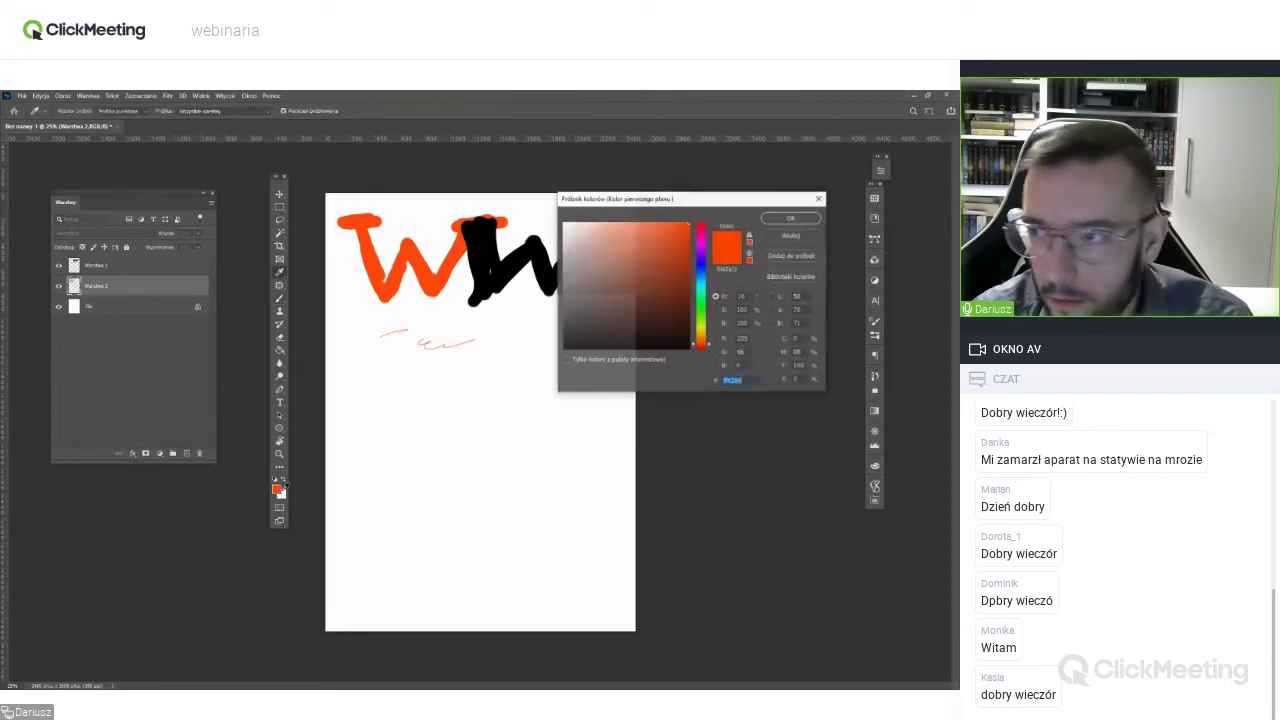
left_click(704, 312)
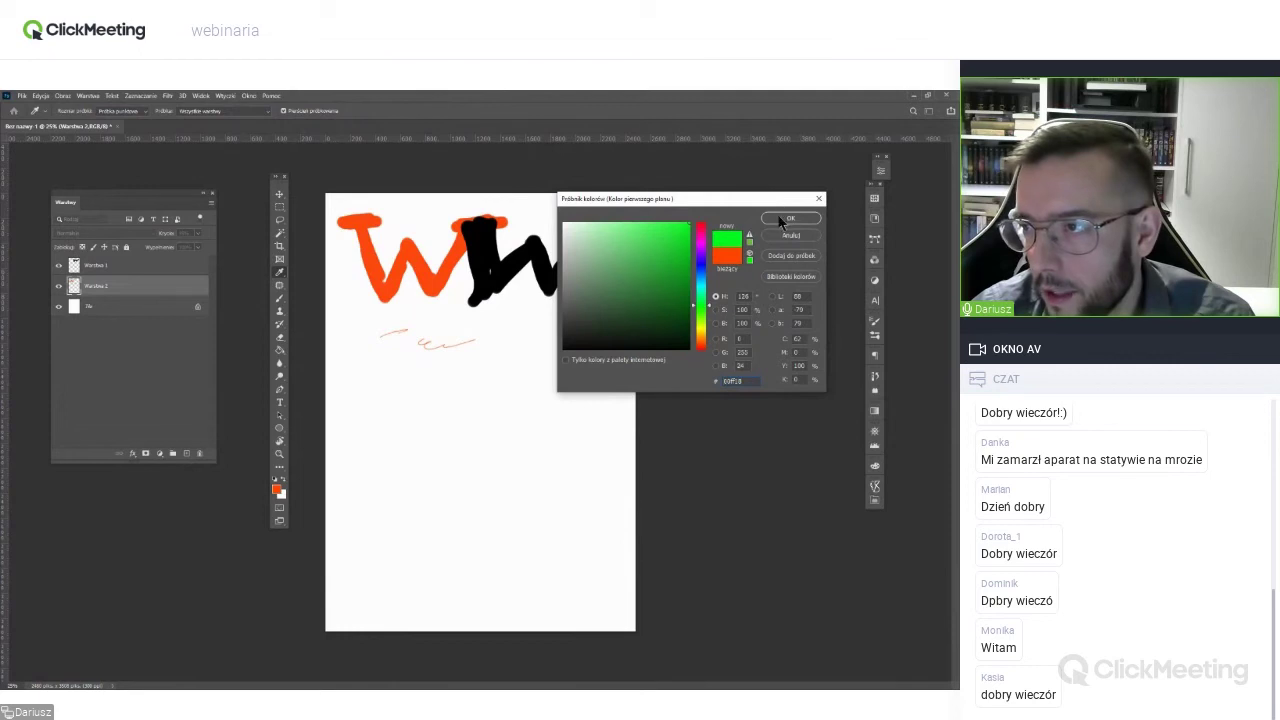
left_click(789, 219)
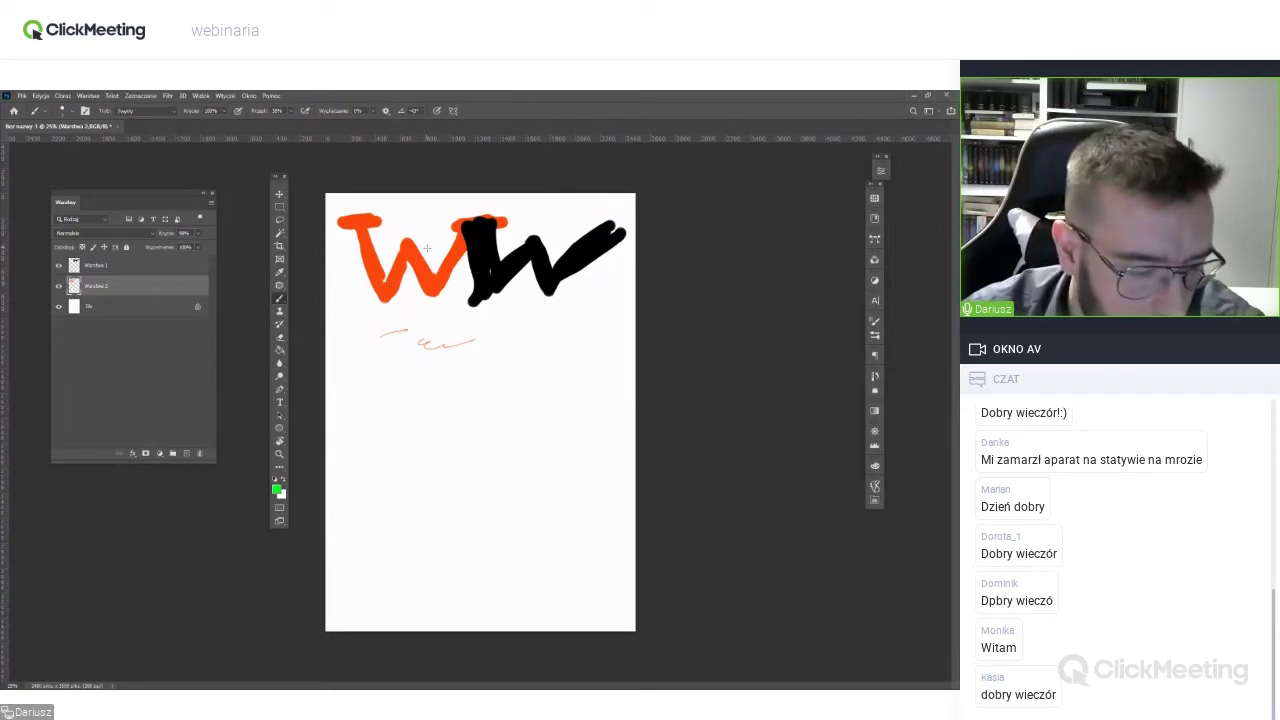
key("F5")
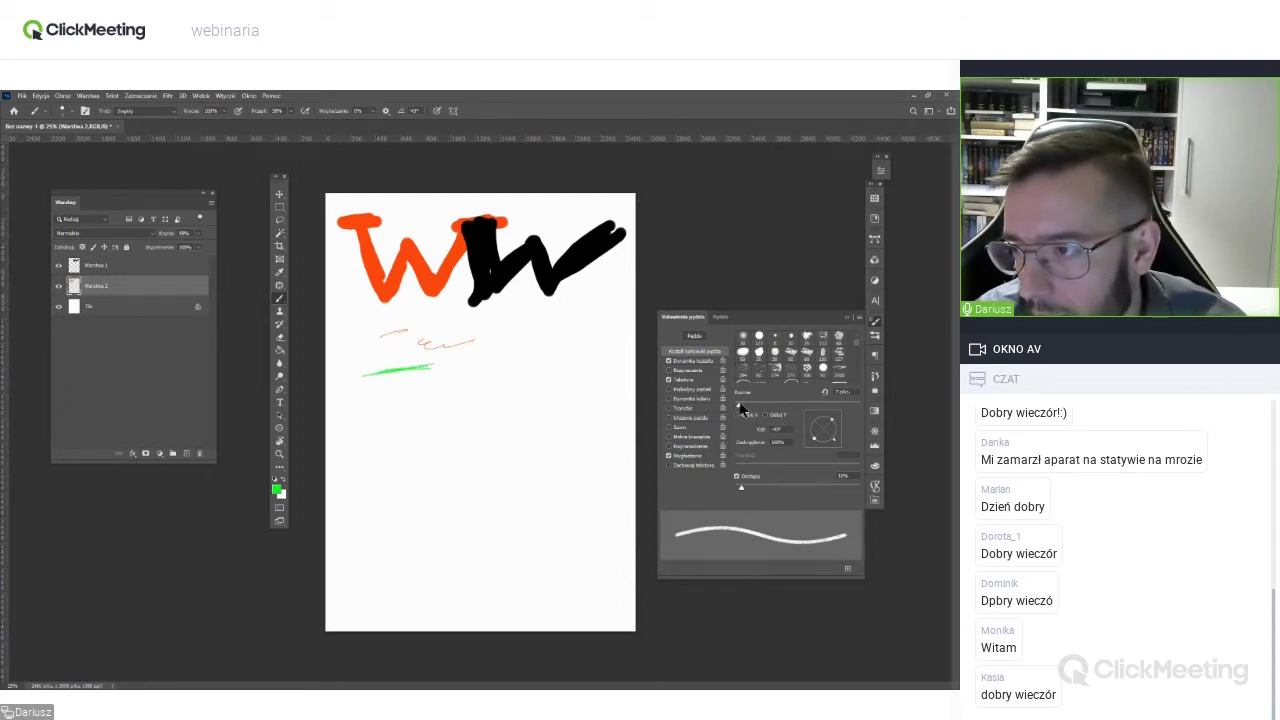
Enlarge the brush from 17 px and paint a thick green stroke plus a short mark.
left_click_drag(741, 410, 755, 399)
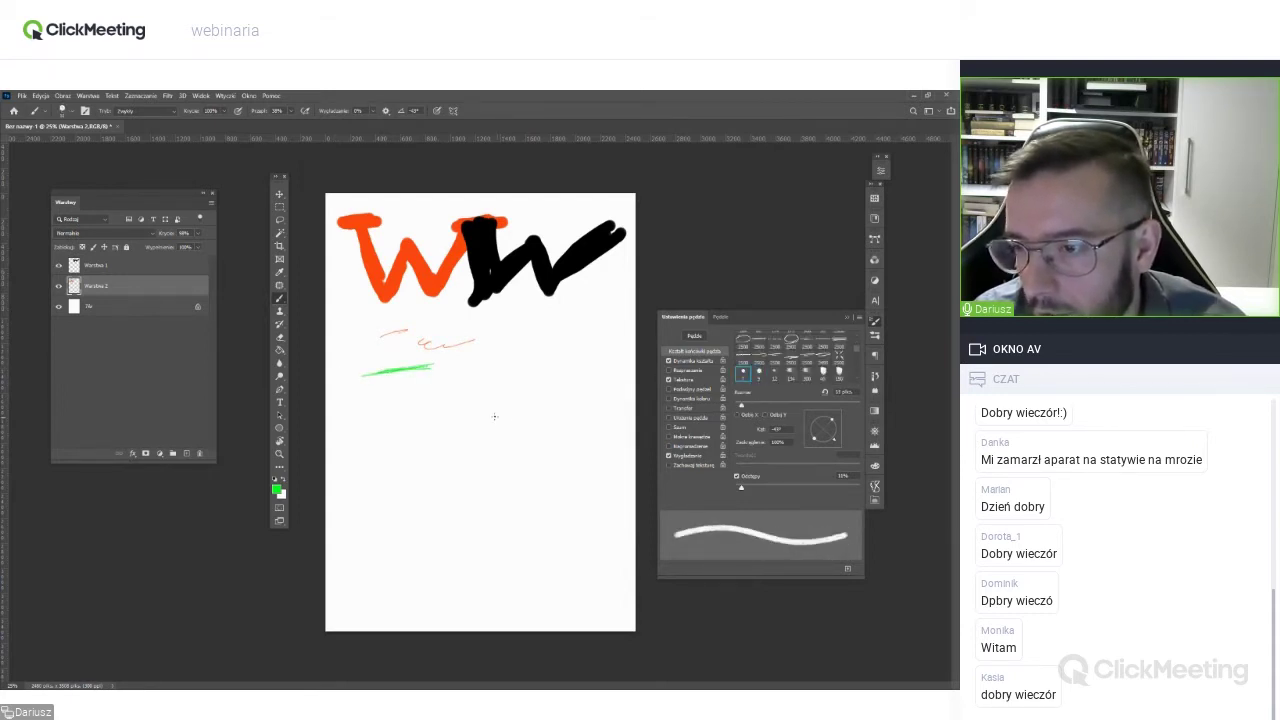
left_click_drag(740, 404, 762, 407)
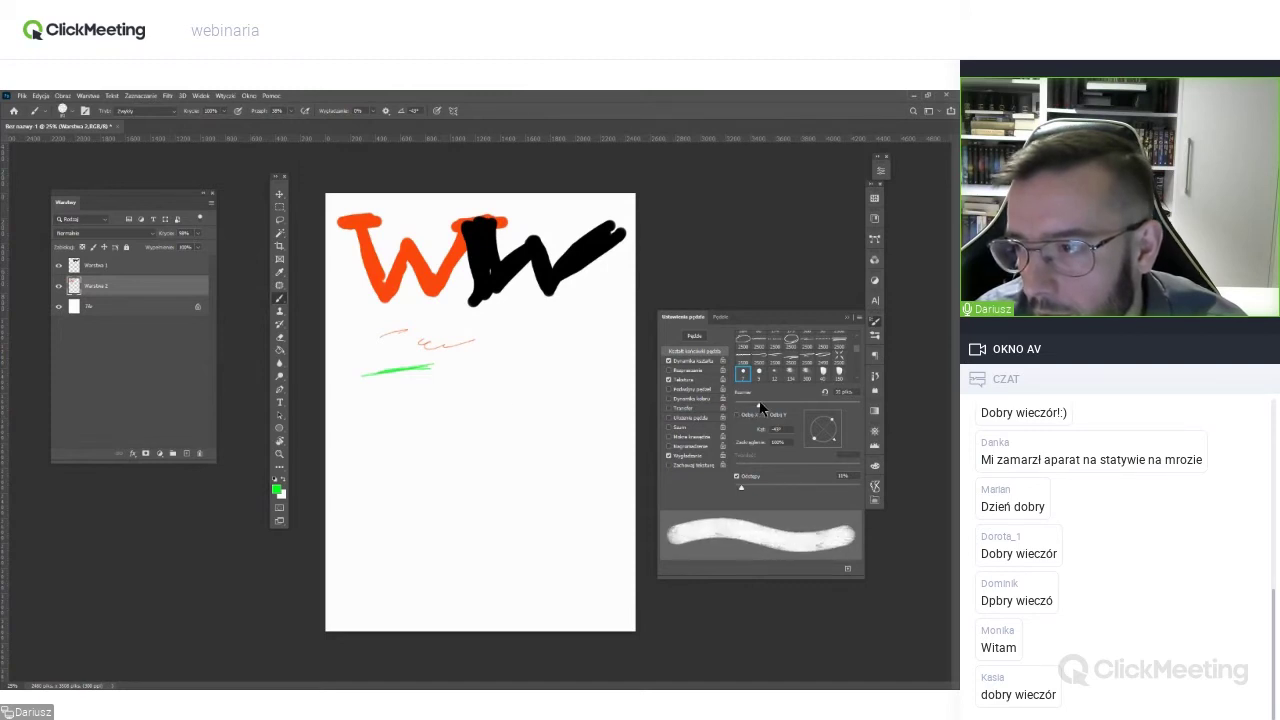
left_click_drag(357, 410, 451, 388)
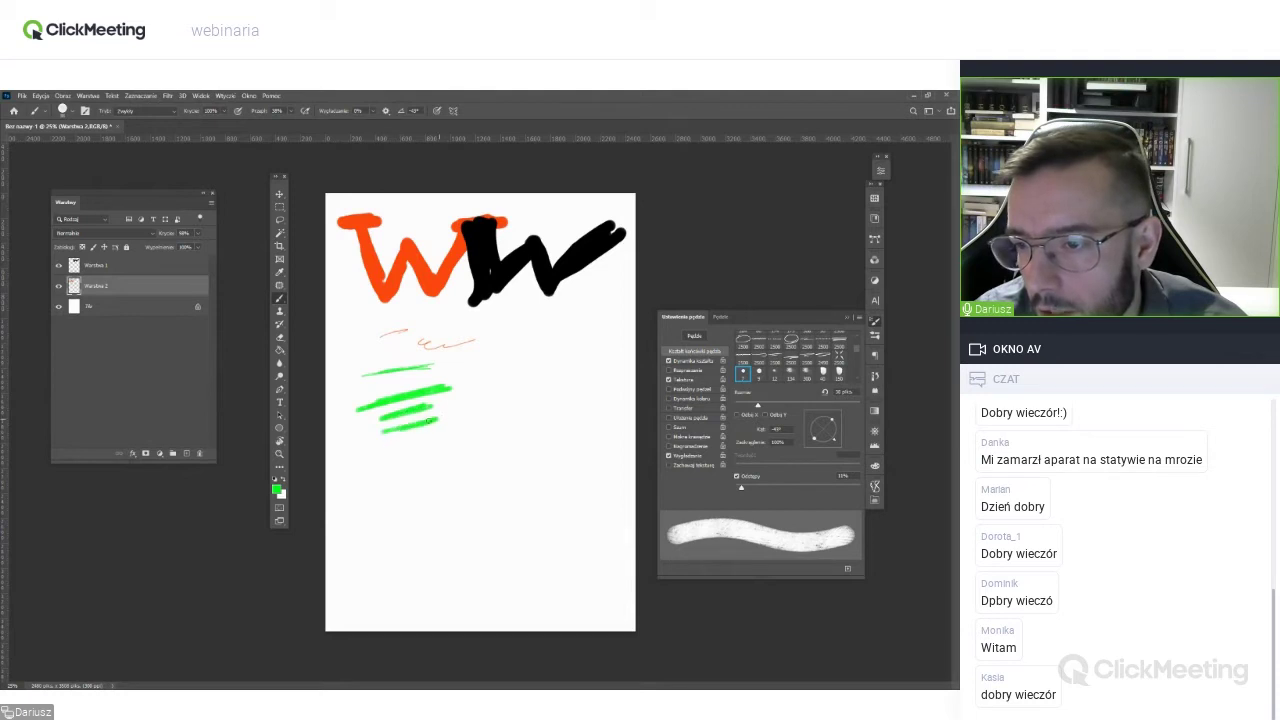
left_click_drag(479, 398, 496, 395)
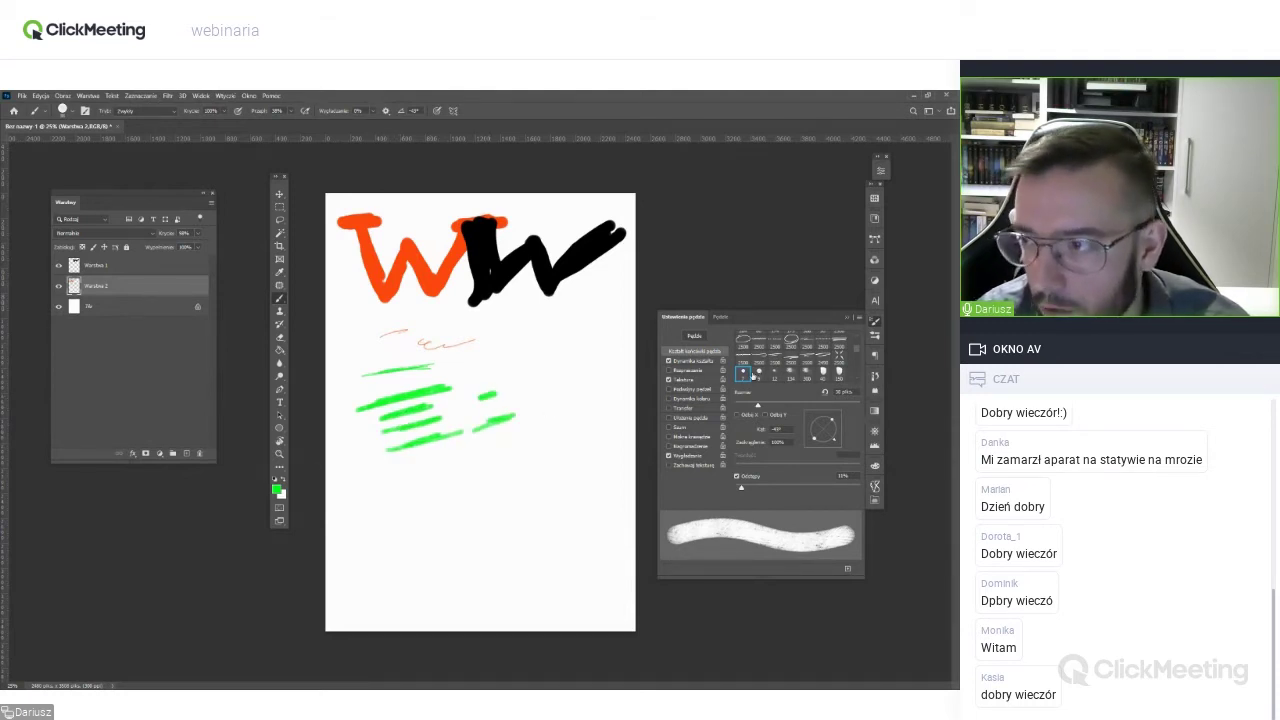
Switch brush tip, undo a black loop, paint a green loop, then resize the brush much thicker.
left_click(742, 342)
left_click_drag(555, 383, 383, 378)
key("ctrl+z")
left_click_drag(550, 473, 378, 480)
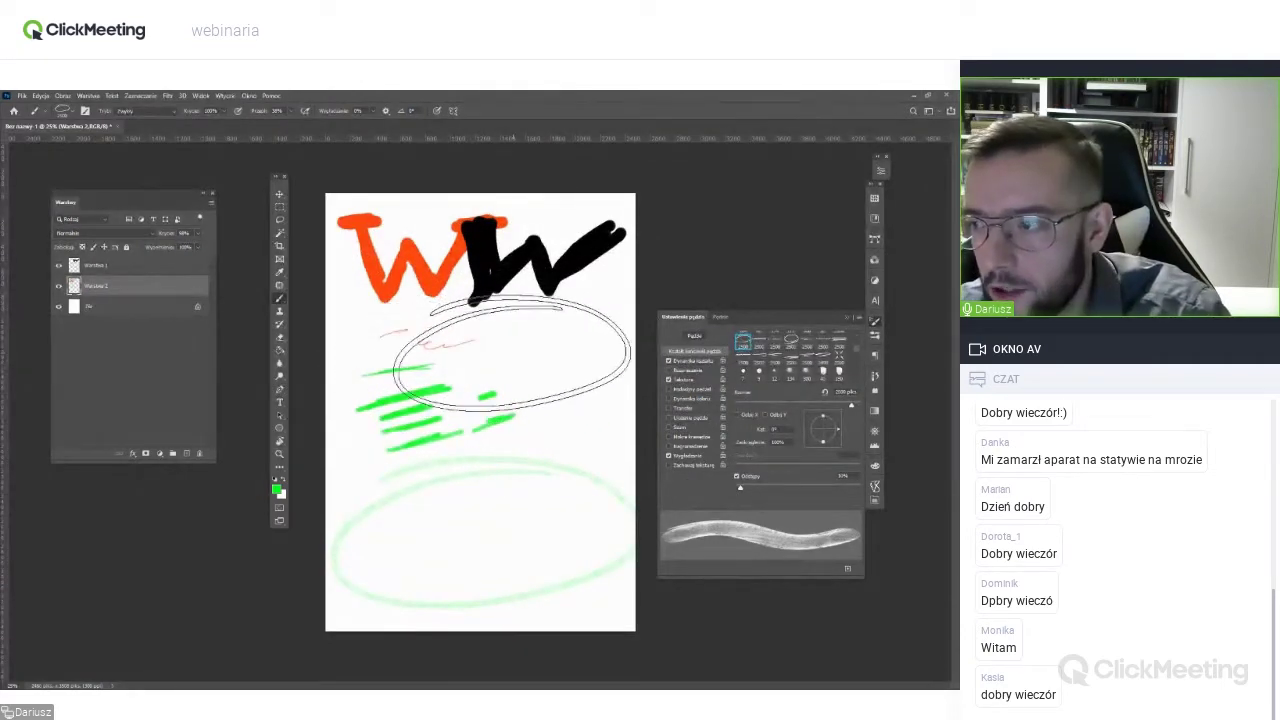
left_click_drag(785, 406, 748, 405)
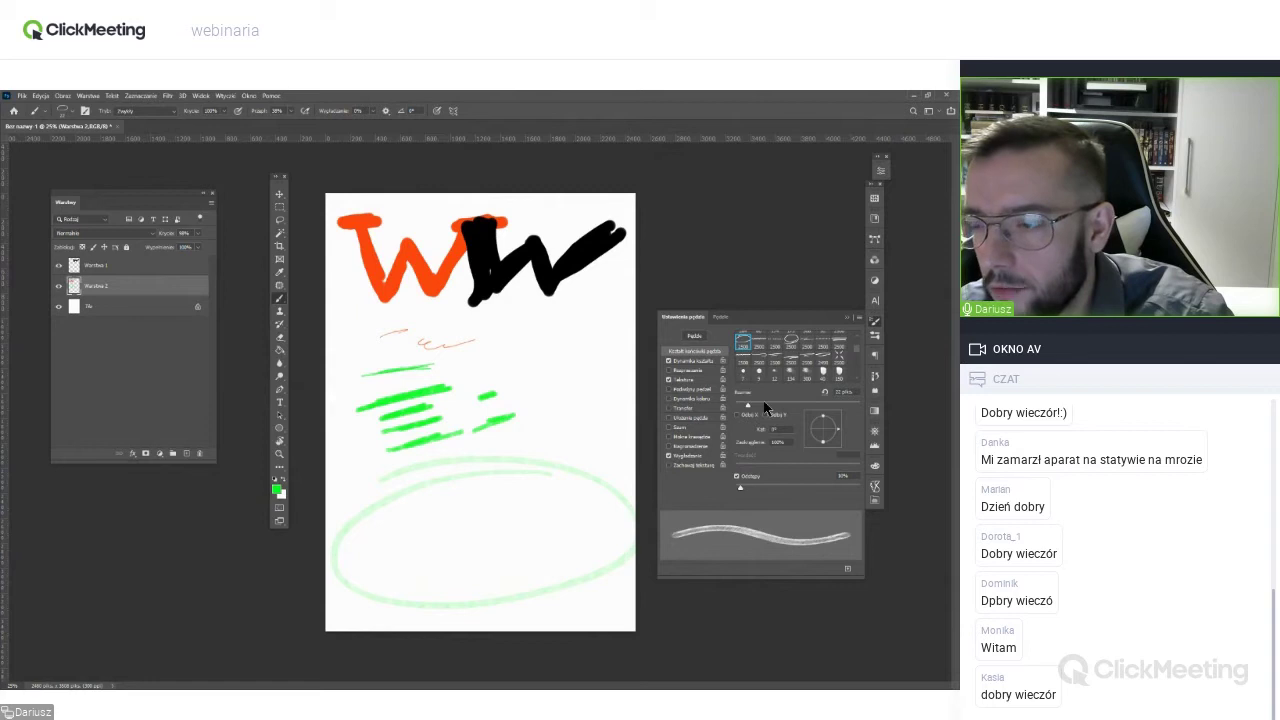
left_click_drag(764, 406, 787, 405)
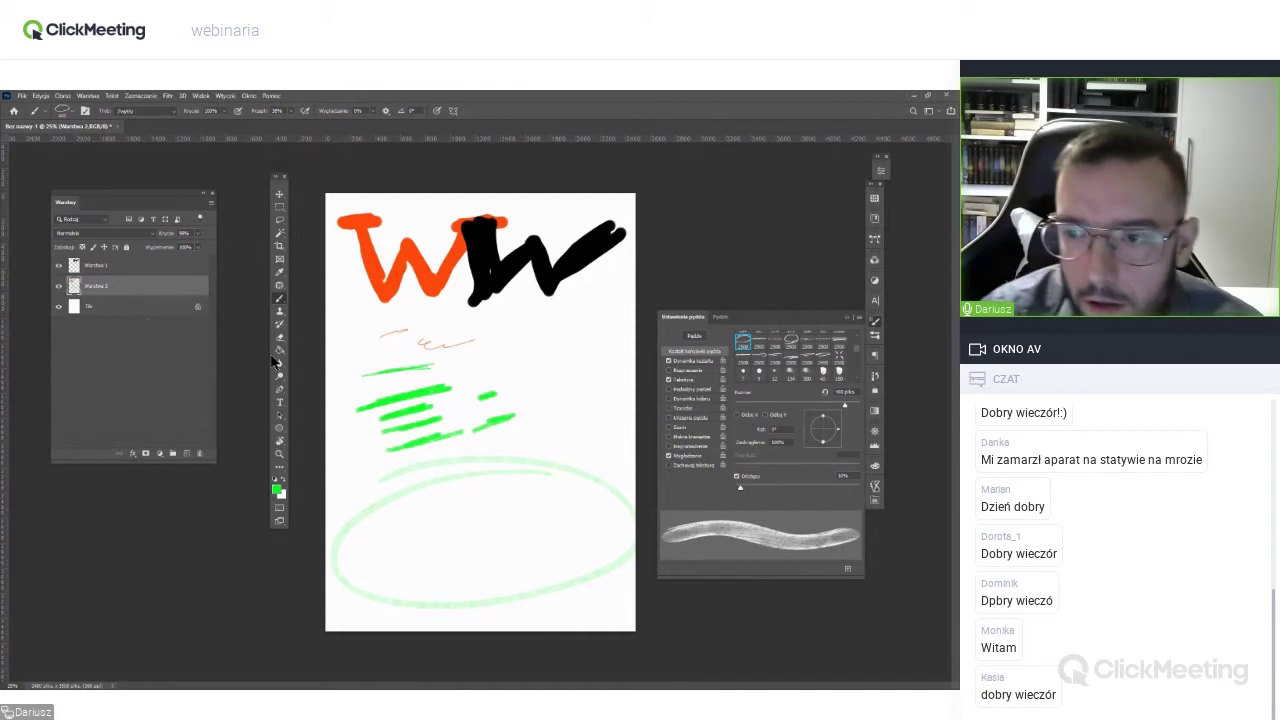
Toggle Warstwa 2's visibility to inspect its strokes, then add and select a new top layer, Warstwa 3.
left_click(58, 287)
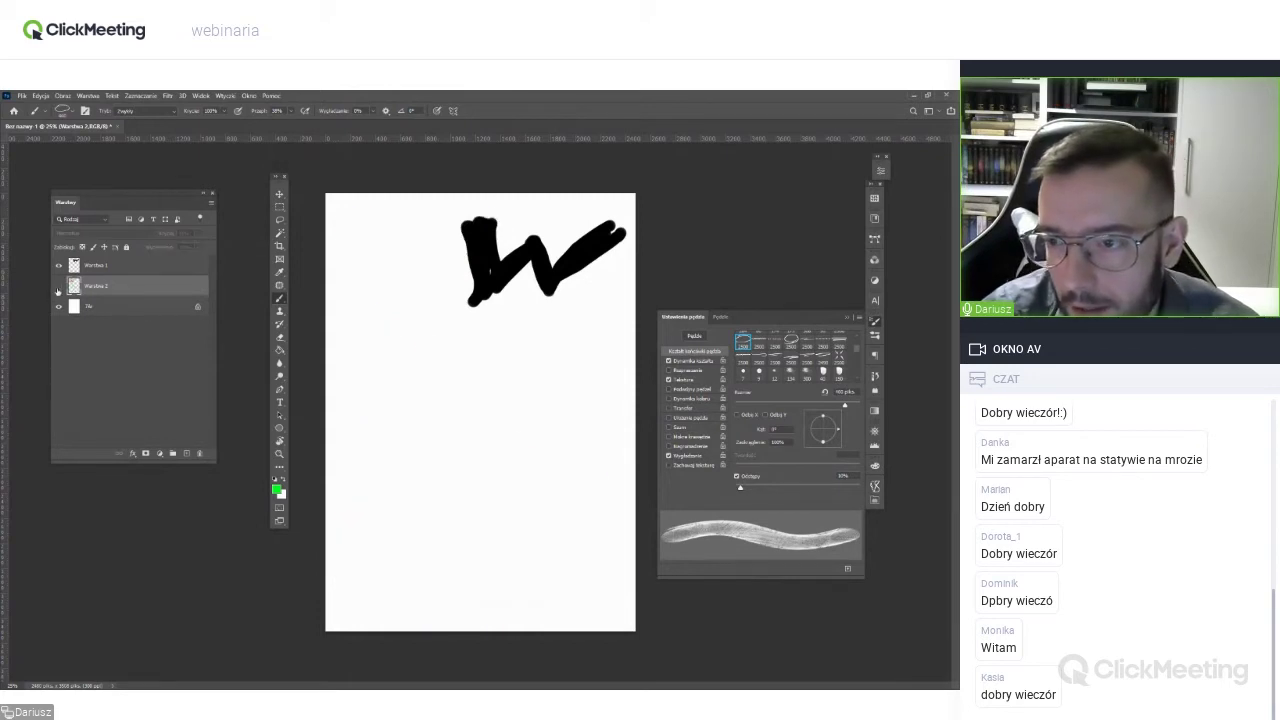
left_click(58, 287)
left_click(58, 286)
left_click(58, 286)
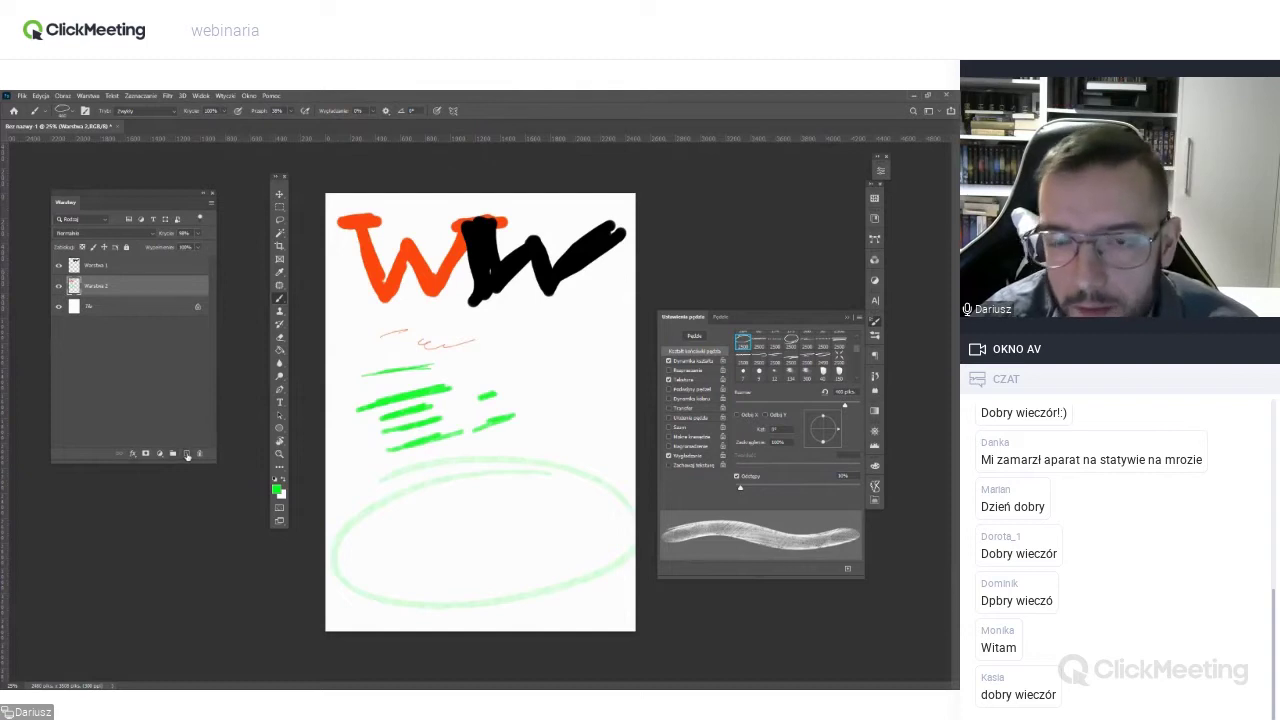
left_click(188, 455)
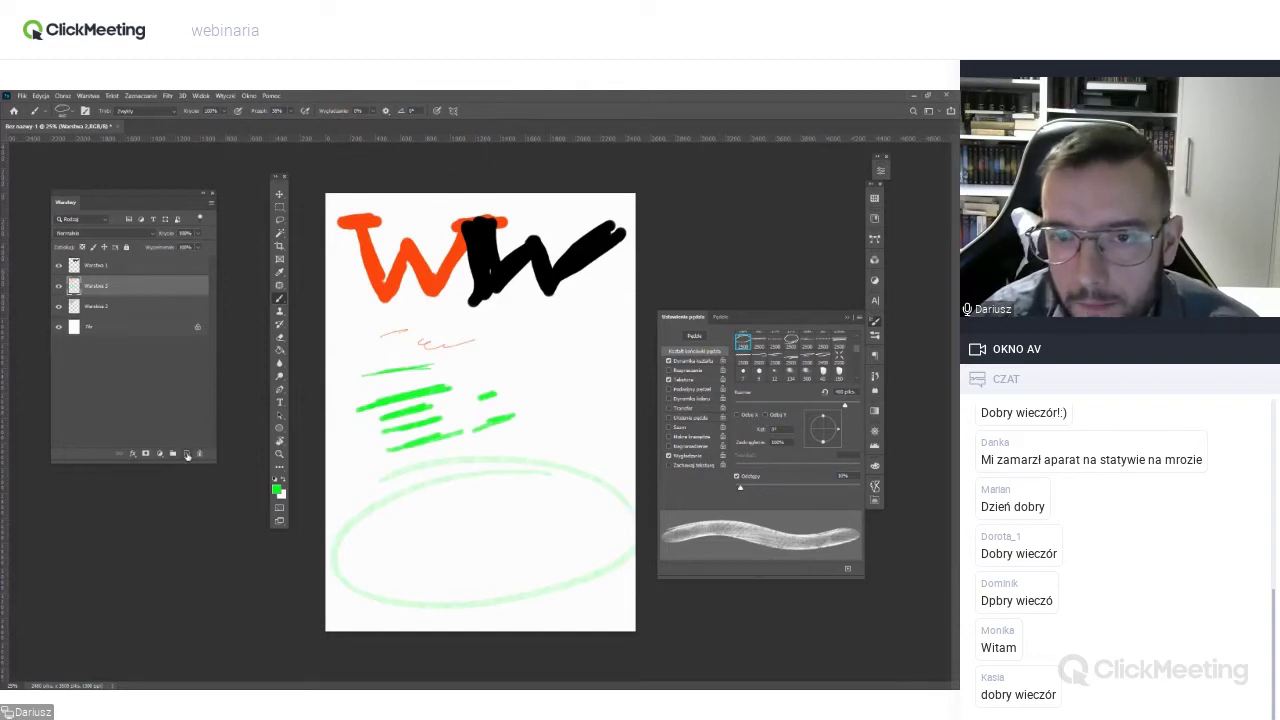
left_click(97, 263)
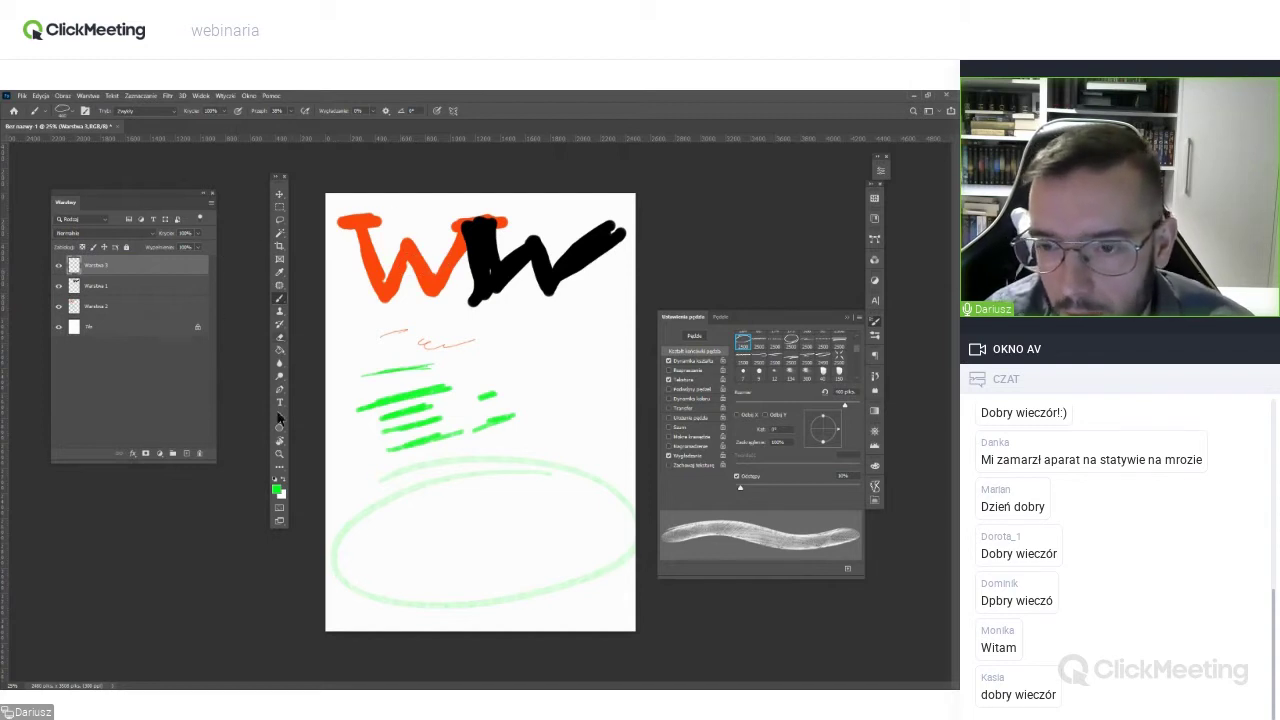
Set the foreground colour to strong yellow and paint a halo above the black W.
left_click(278, 488)
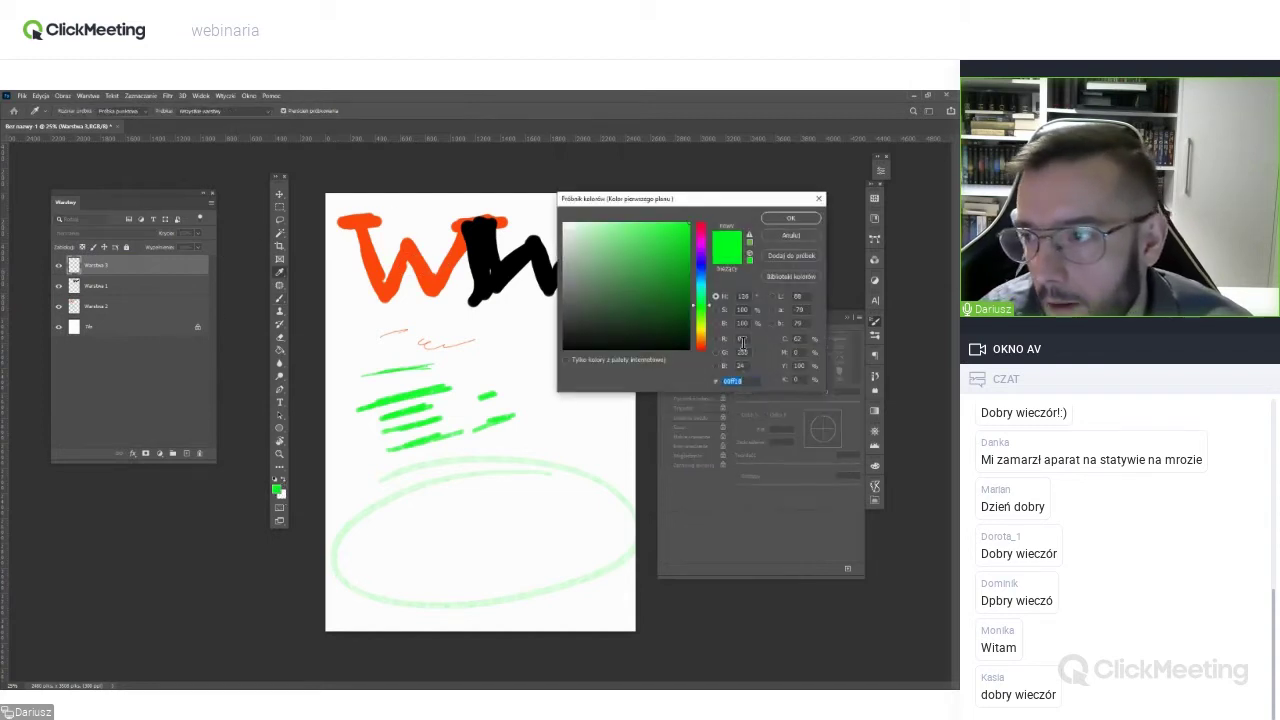
left_click(702, 333)
left_click_drag(684, 280, 688, 236)
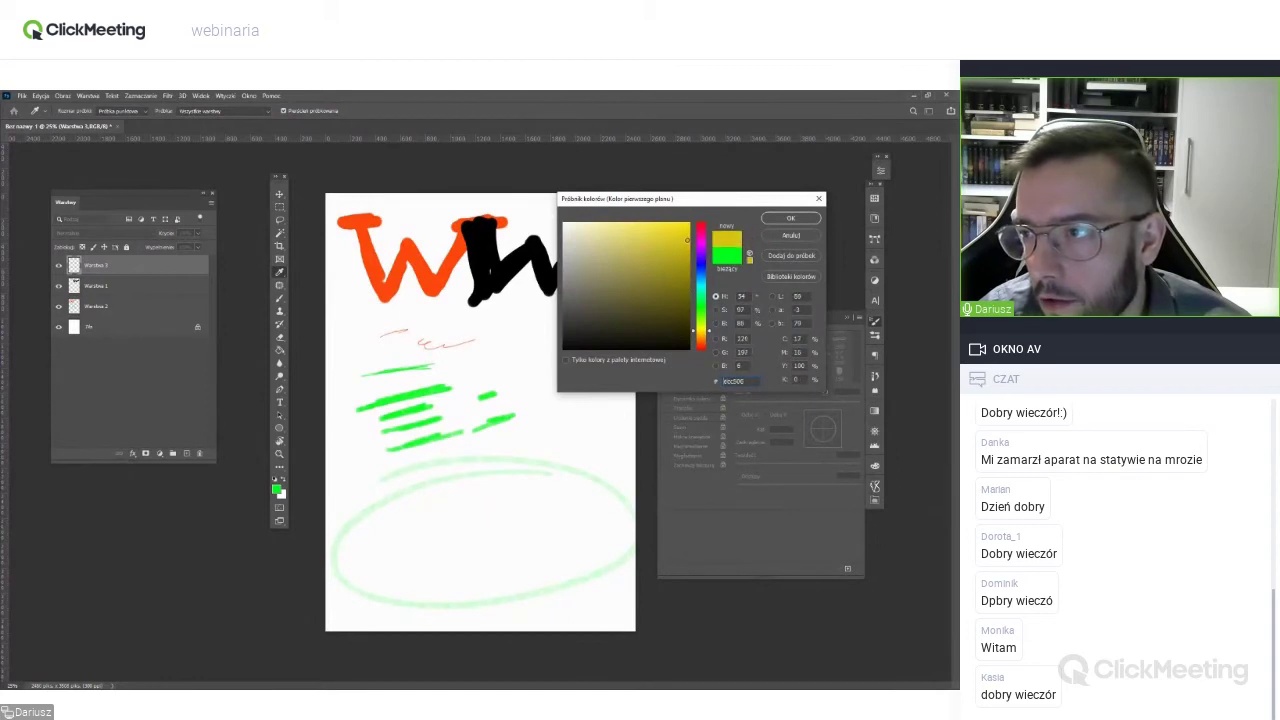
left_click(795, 218)
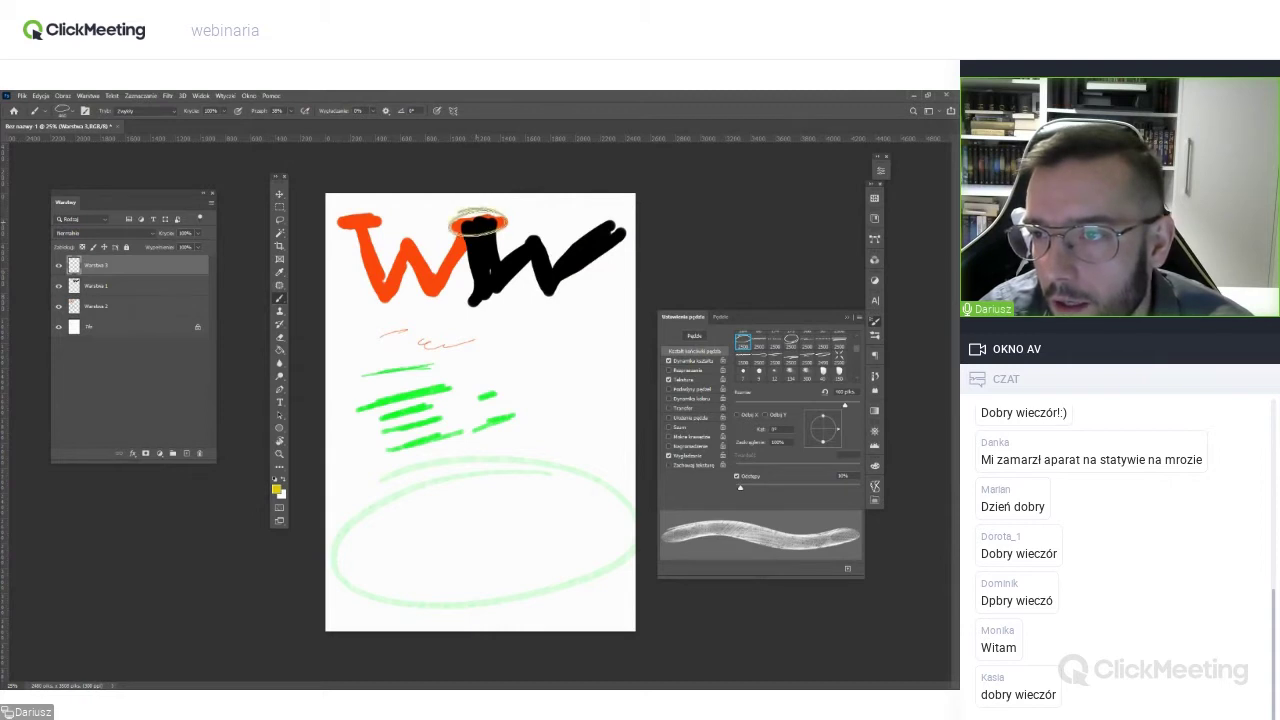
left_click(474, 206)
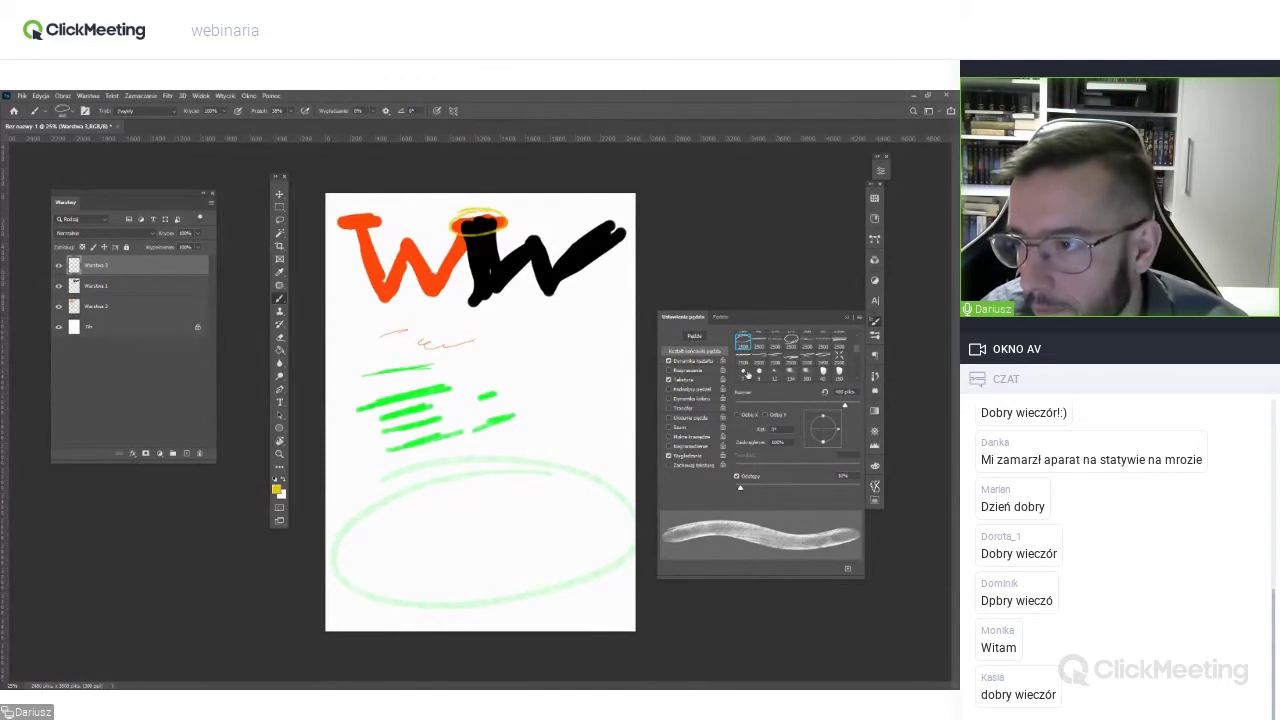
Switch to a small smooth round brush and set the foreground colour to dark blue.
left_click(742, 373)
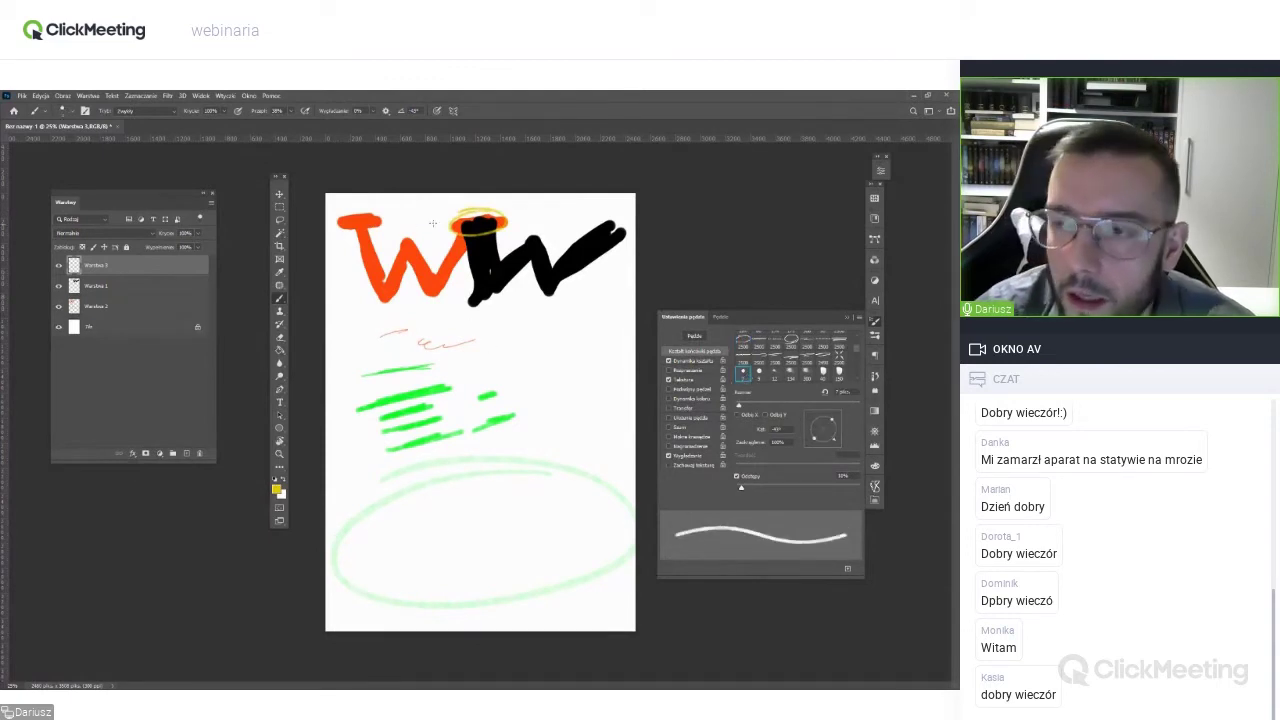
left_click(276, 489)
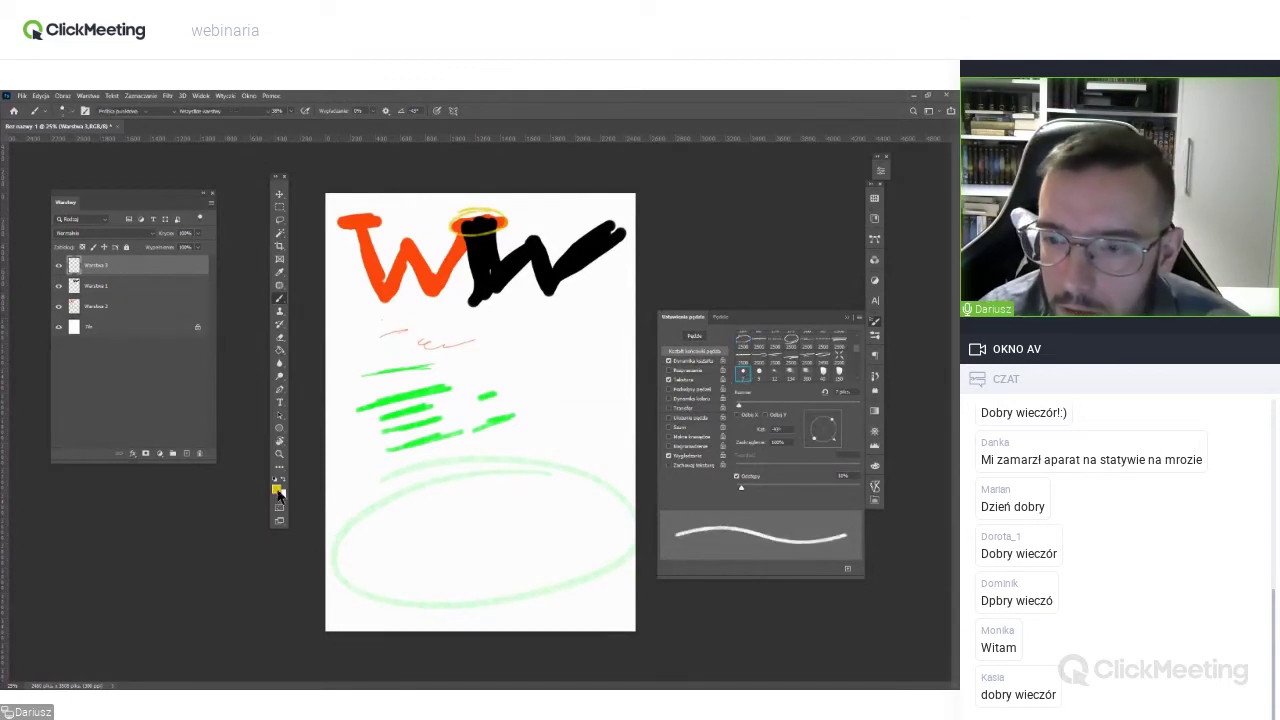
mouse_move(684, 326)
left_mouse_down()
mouse_move(716, 298)
mouse_move(707, 266)
left_mouse_up()
left_click(669, 240)
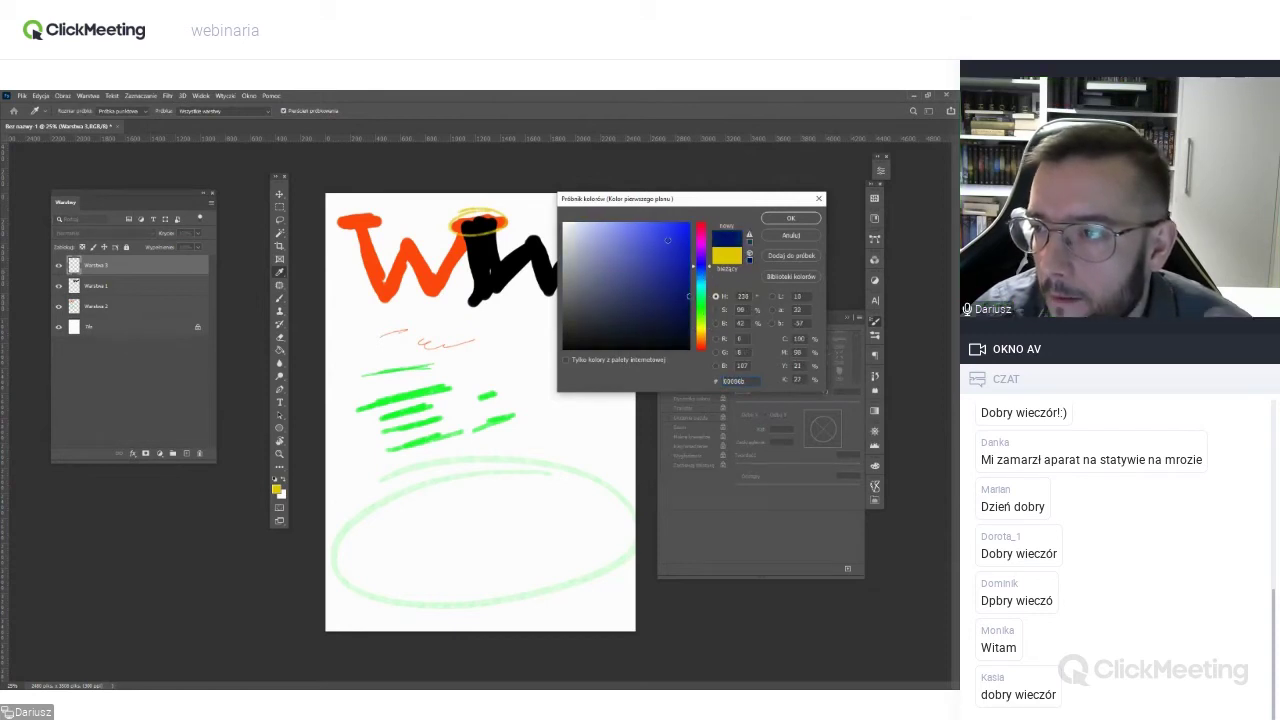
left_click(777, 218)
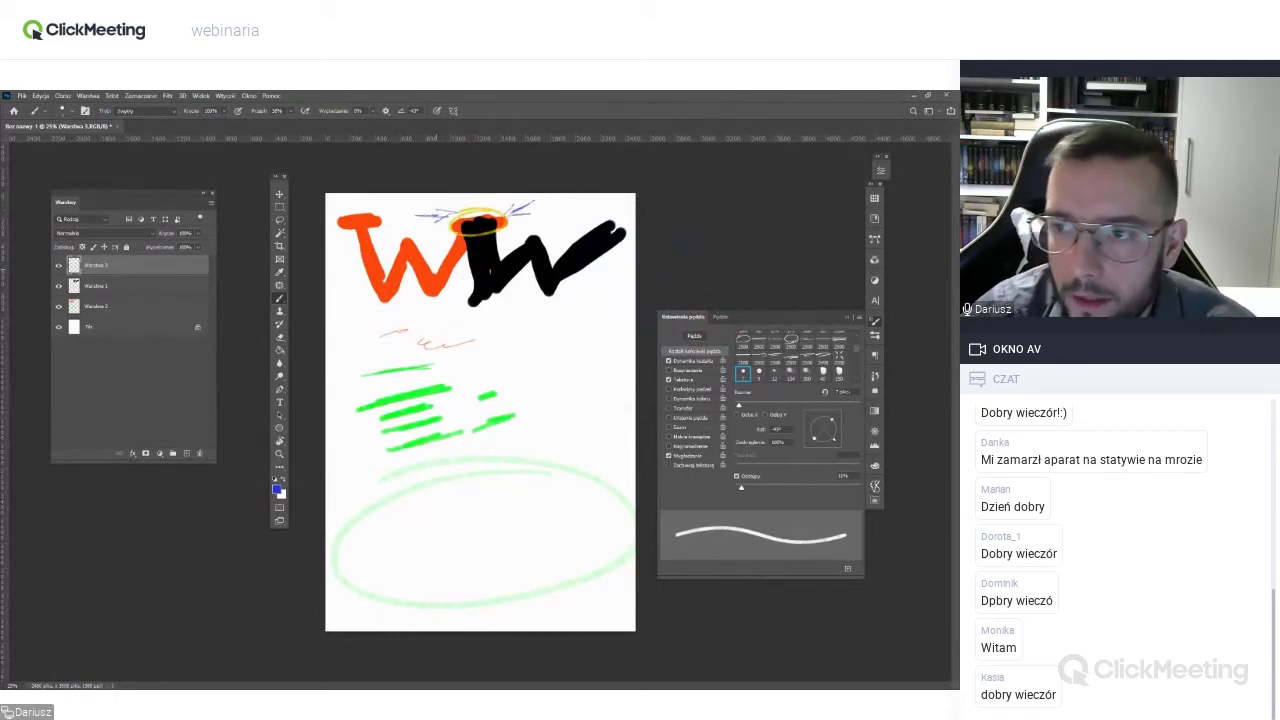
Rename the black W layer, Warstwa 1, to 'w czarna'.
left_click(93, 288)
left_click(99, 306)
left_click(100, 289)
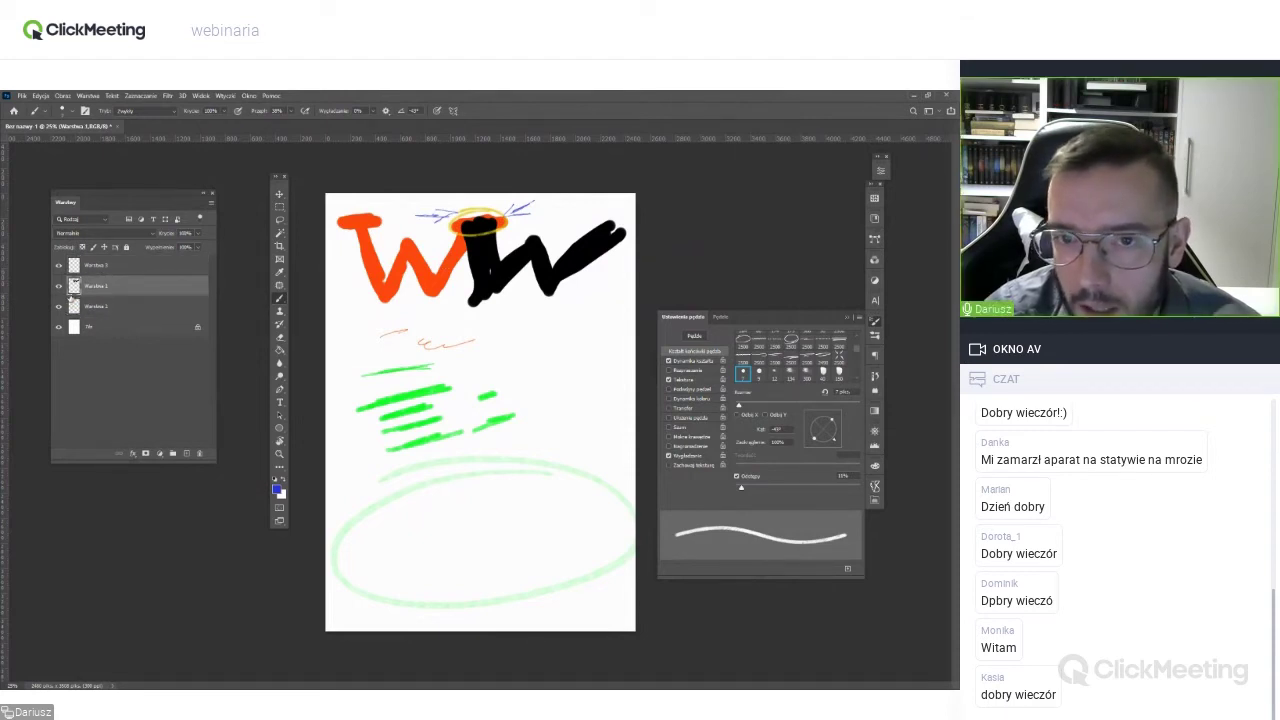
left_click(106, 306)
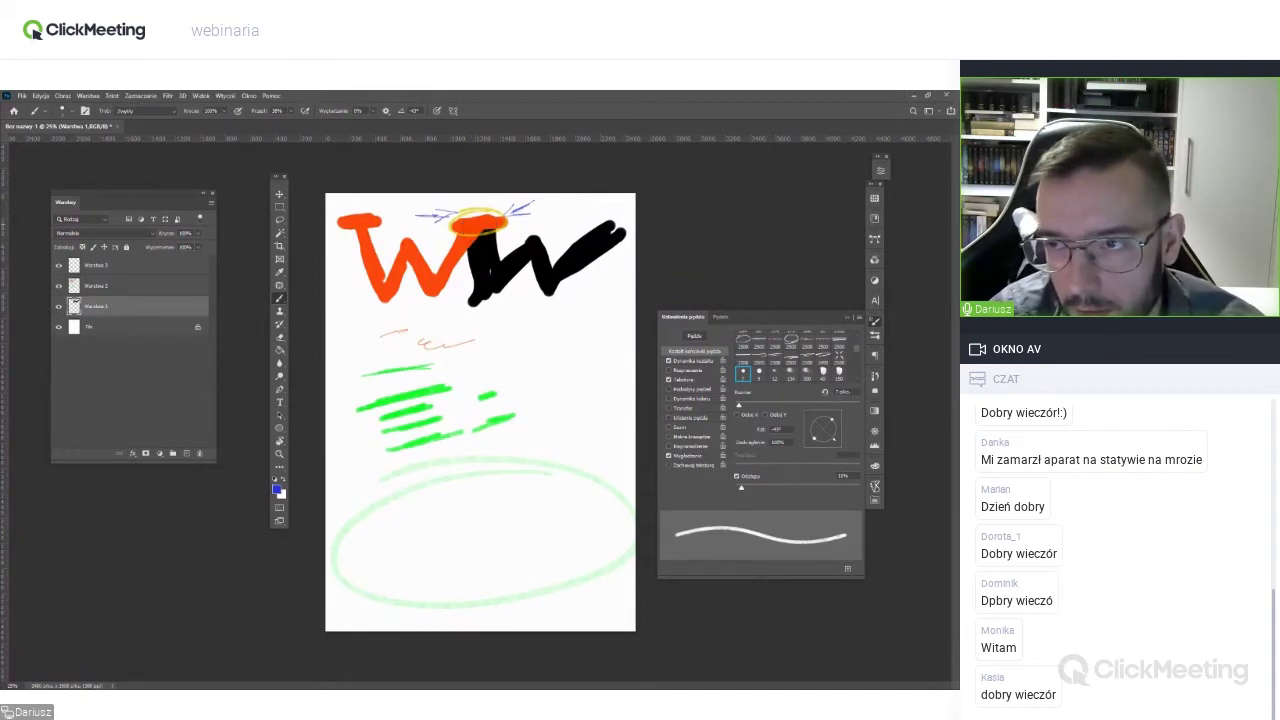
left_click(110, 288)
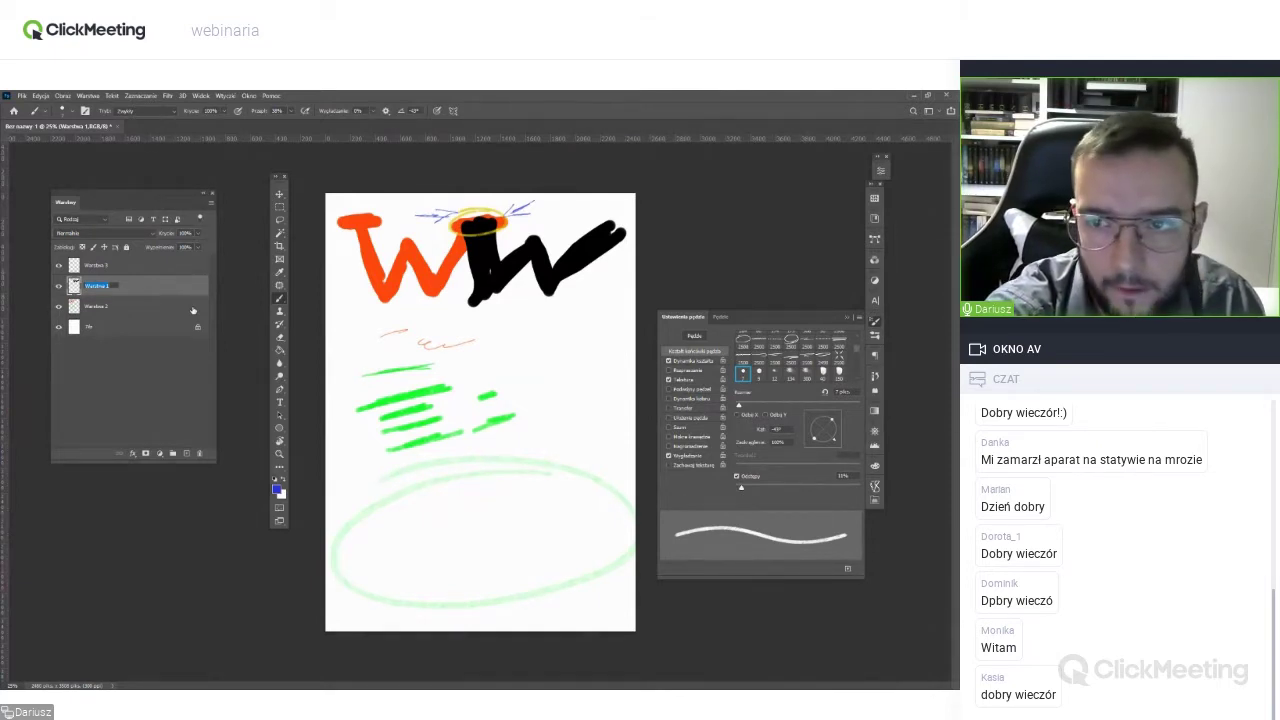
type("l")
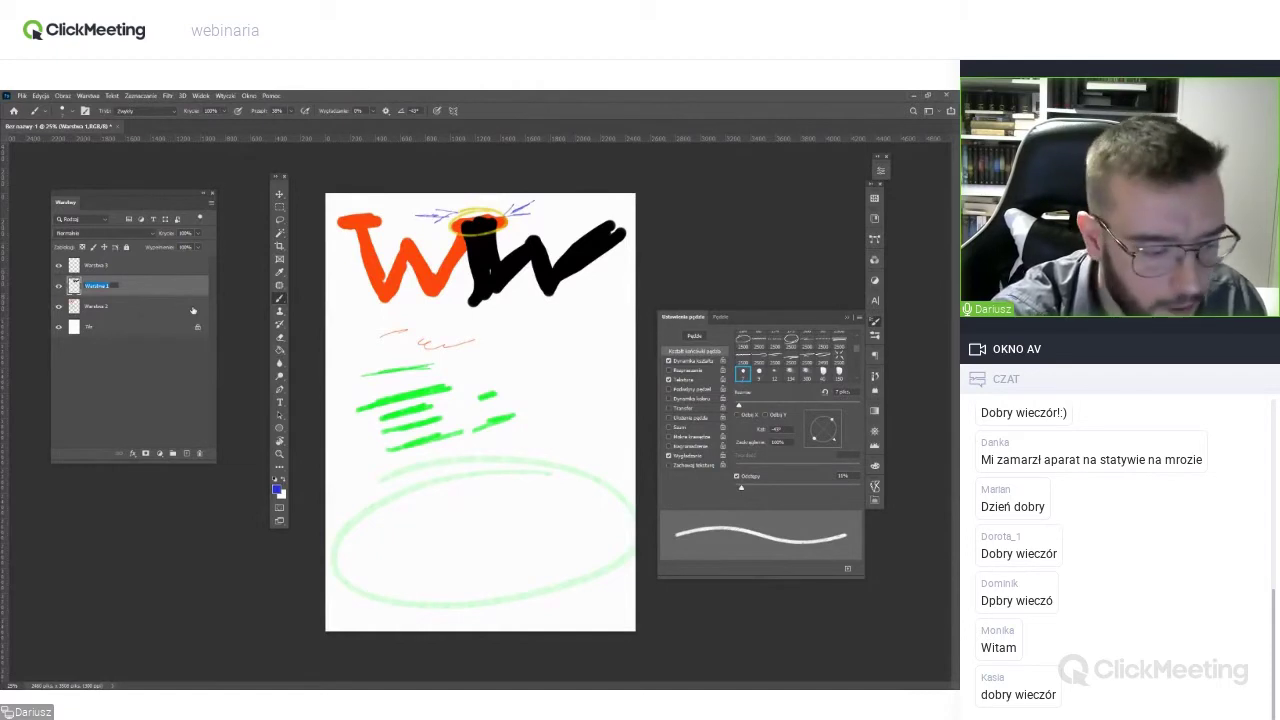
type("zarna")
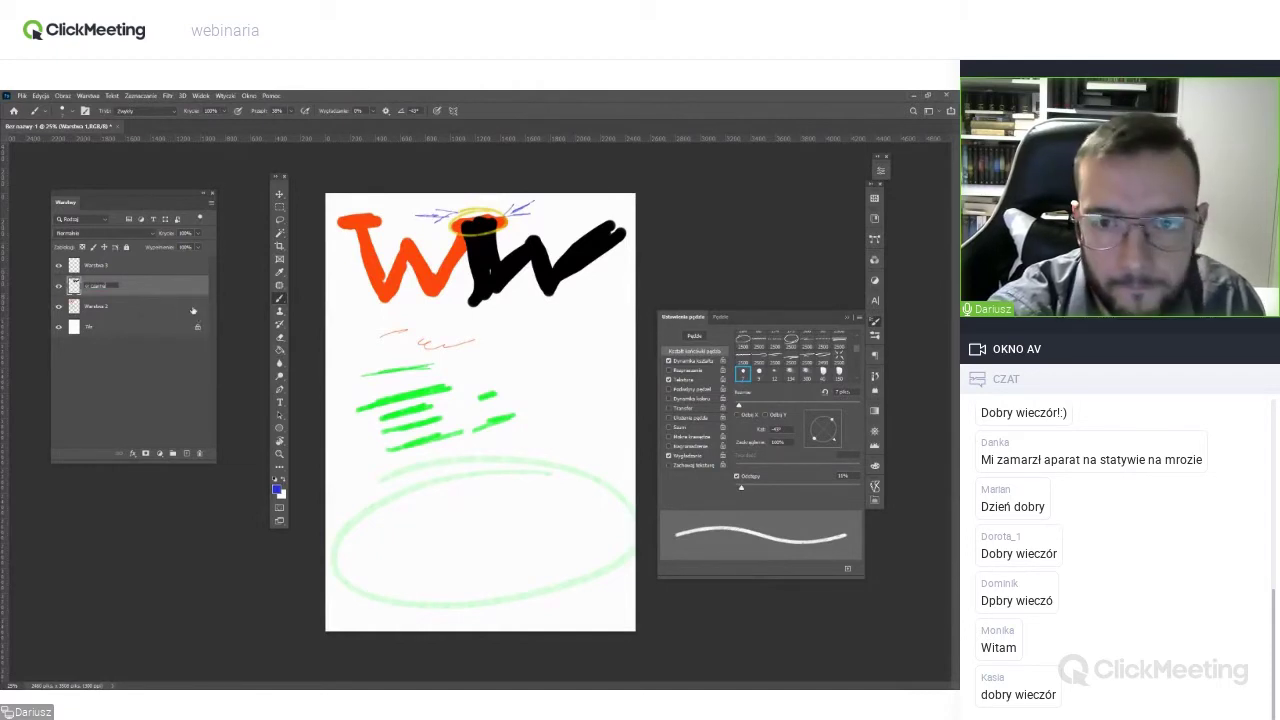
key("Return")
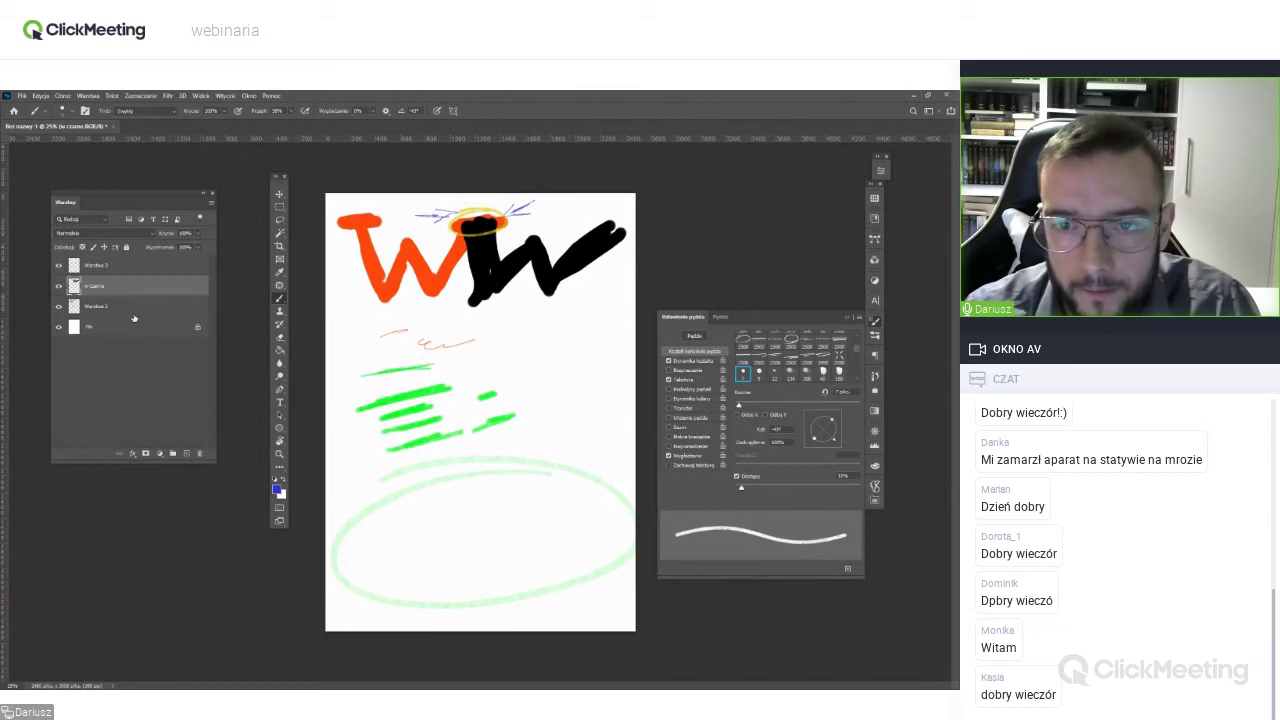
Rename the red W layer, Warstwa 2, to 'w czerwone' and close the Brush Settings panel.
left_click(93, 312)
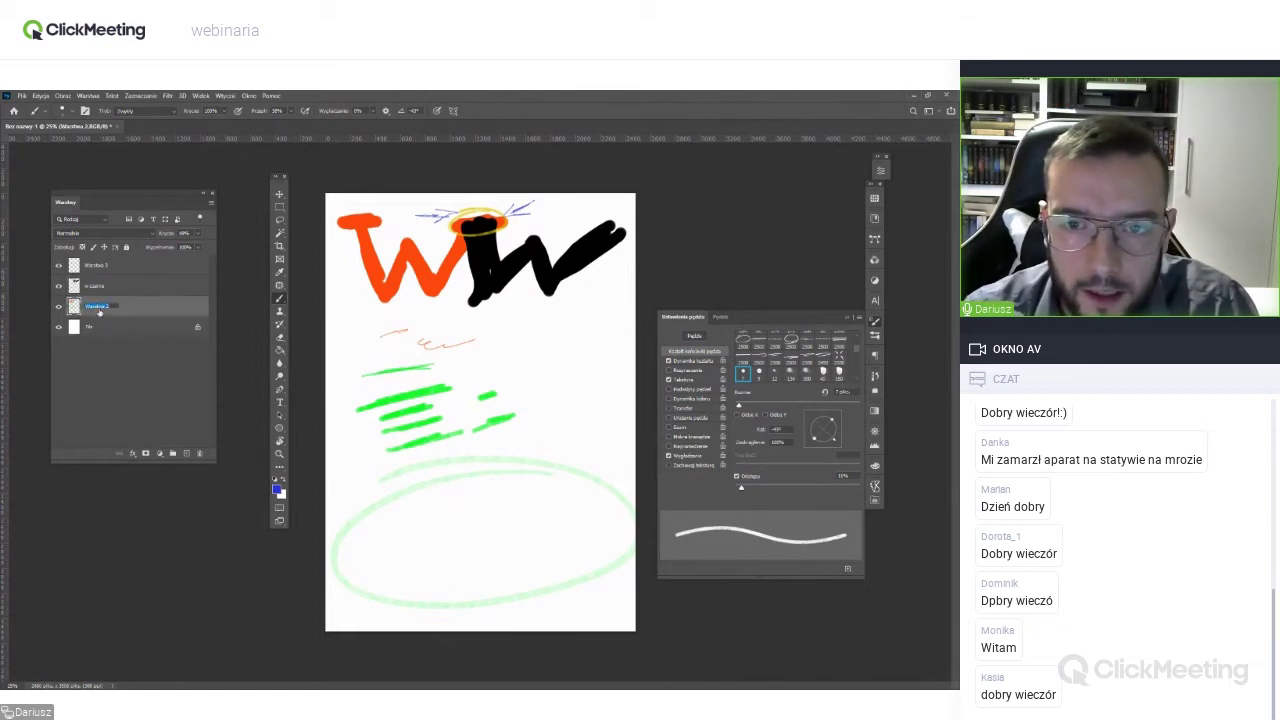
type("z")
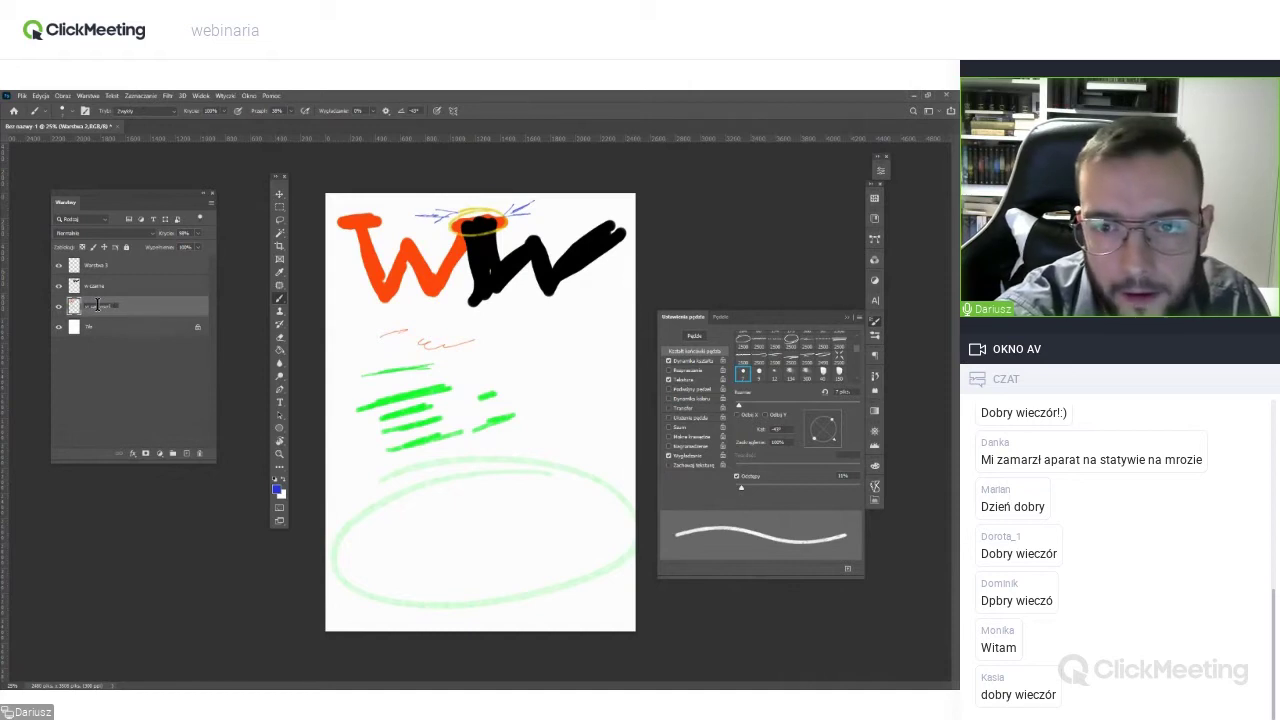
key("Return")
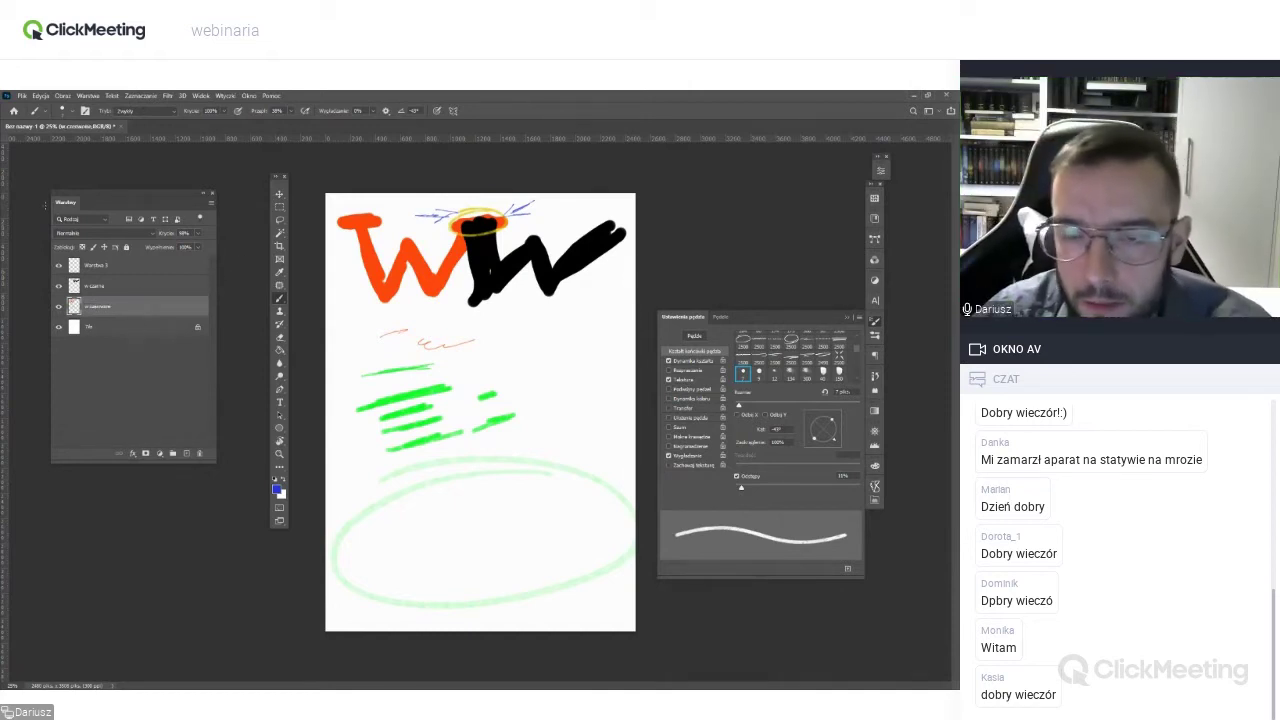
left_click(113, 287)
left_click(110, 313)
left_click(125, 287)
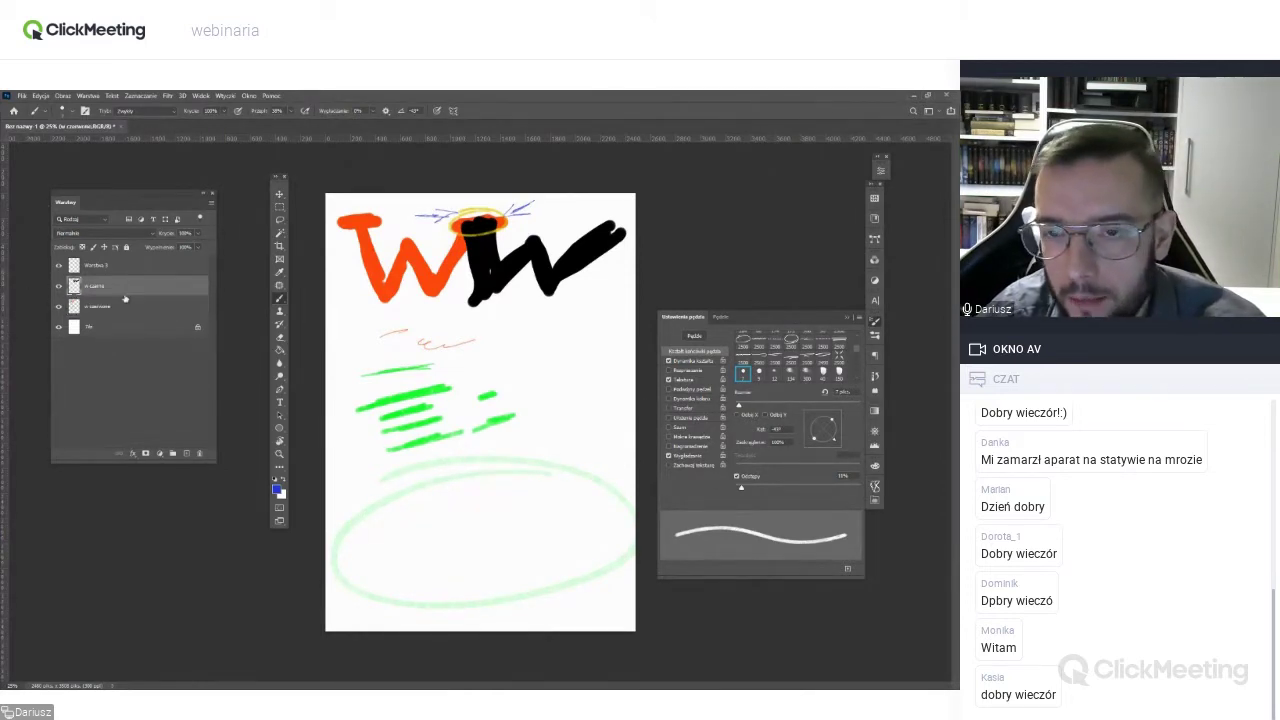
left_click(847, 315)
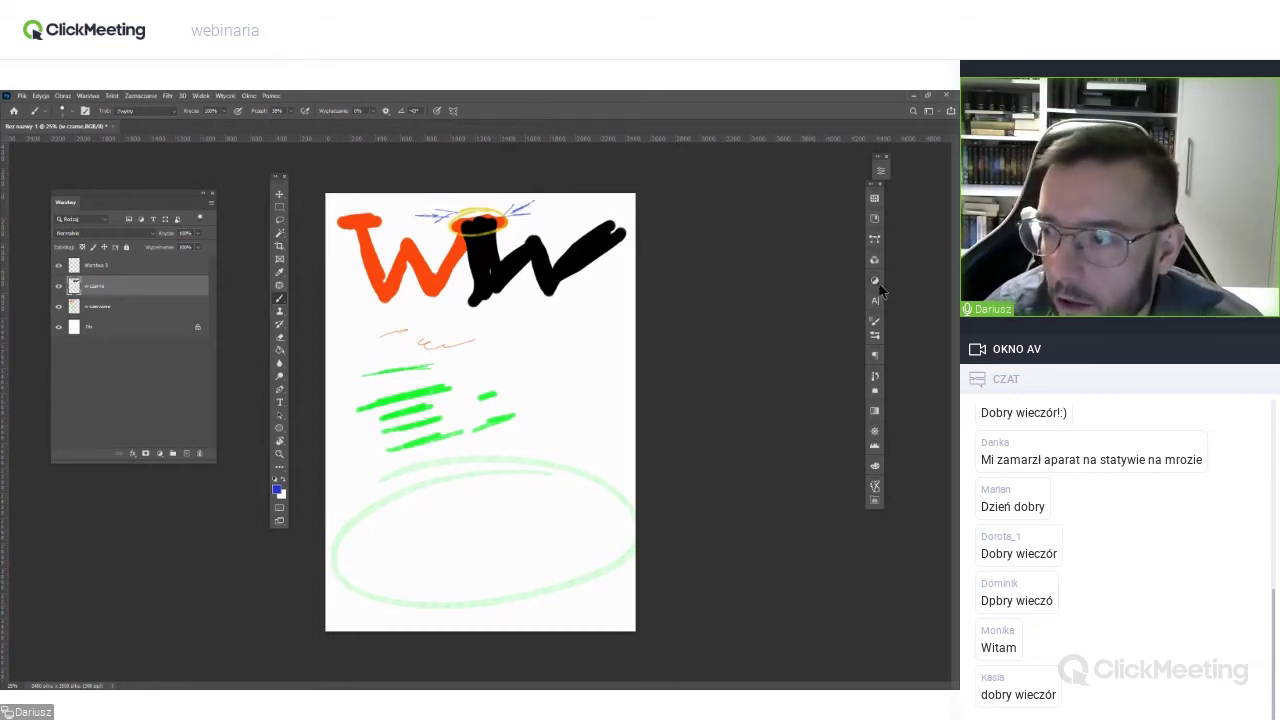
Bring up the Navigator panel and float it free of the panel dock.
left_click(874, 433)
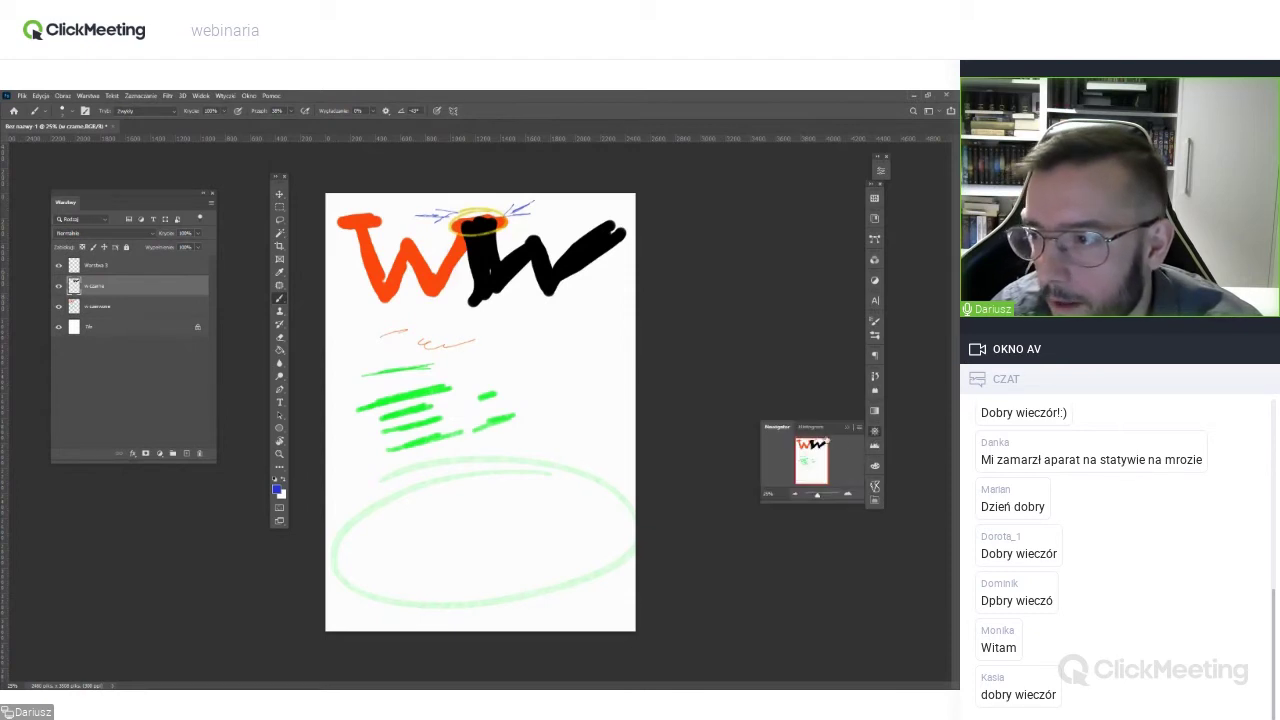
left_click_drag(777, 432, 662, 200)
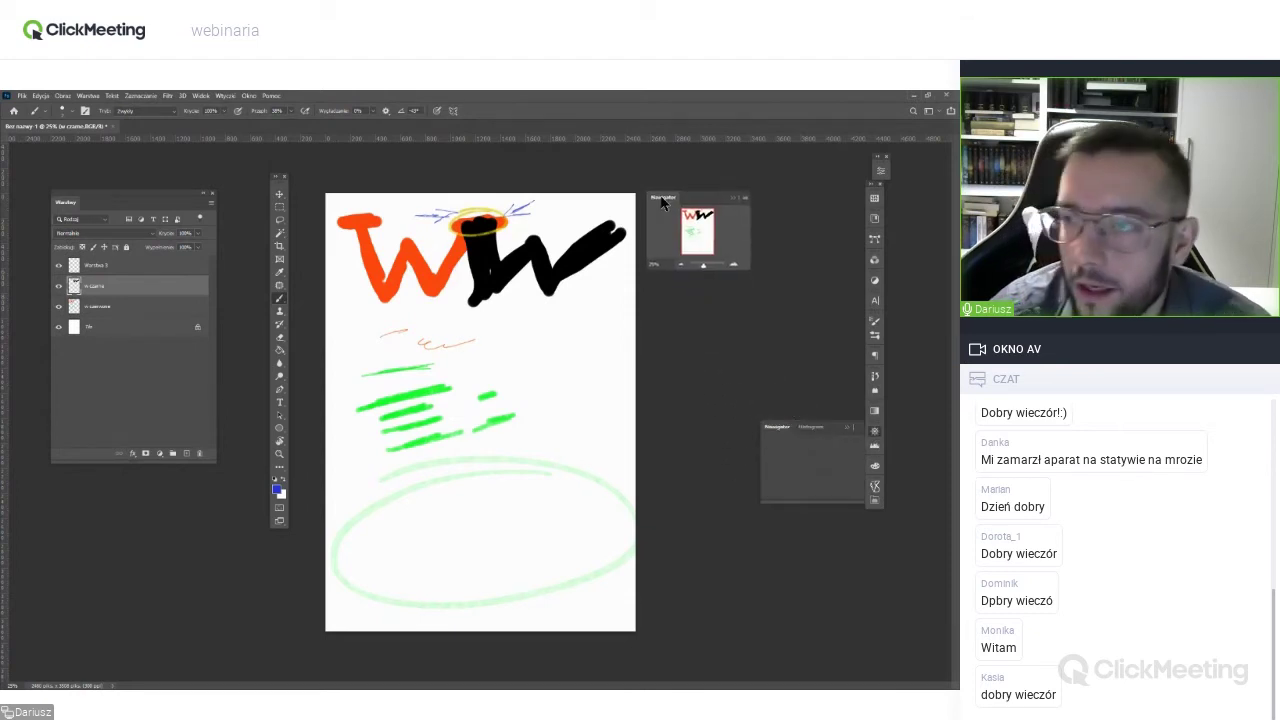
left_click(874, 432)
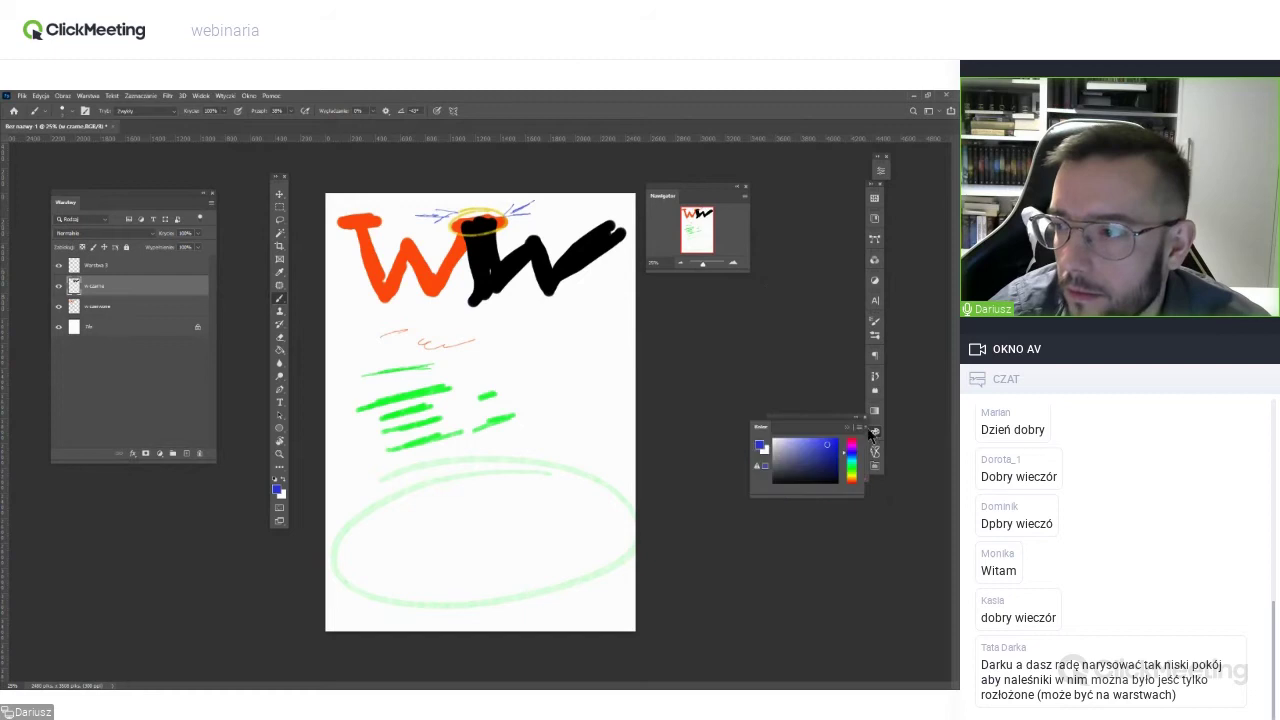
left_click(866, 434)
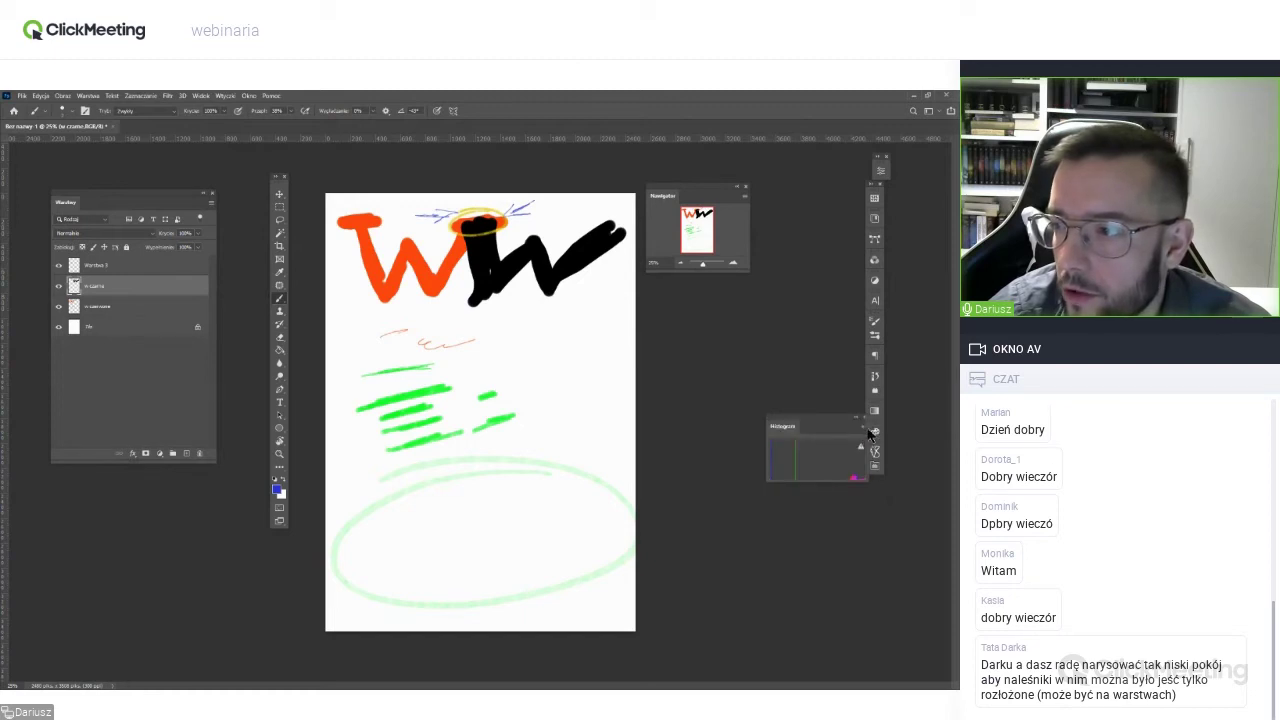
Collapse and dock the Histogram, then enlarge the Navigator and zoom toward the green strokes.
left_click_drag(838, 422, 855, 488)
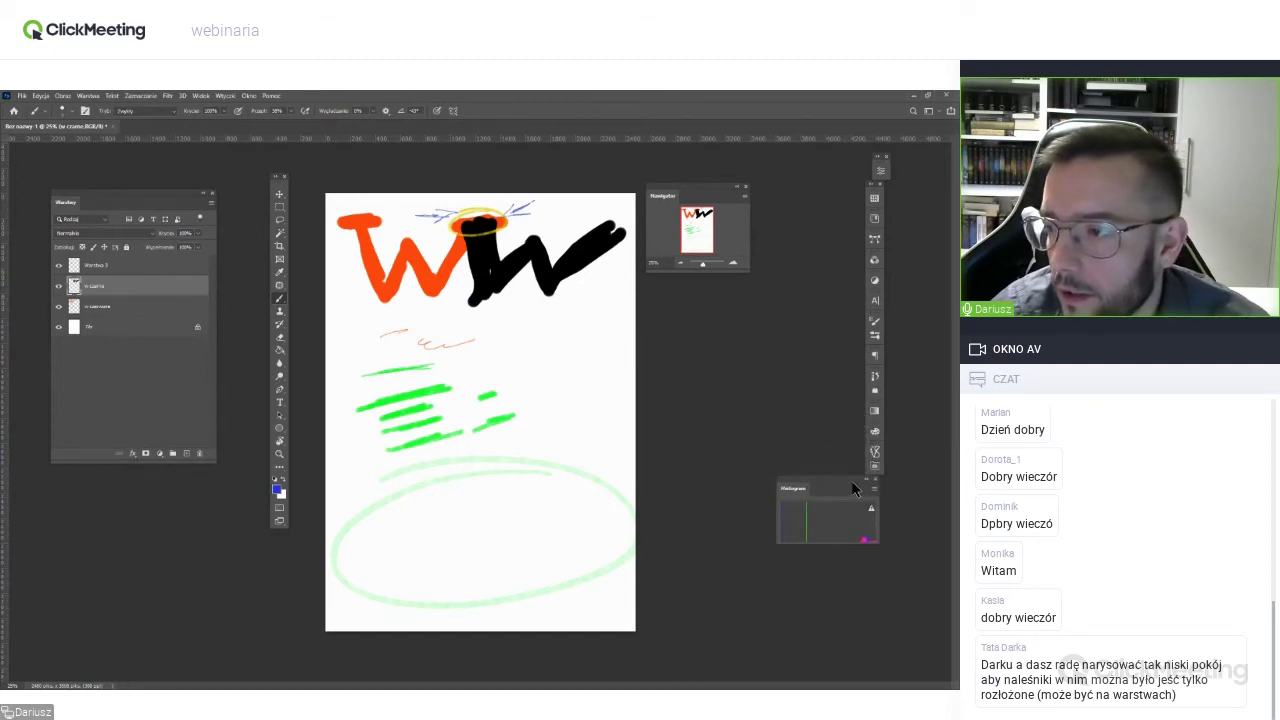
left_click(865, 482)
left_click_drag(785, 491, 873, 497)
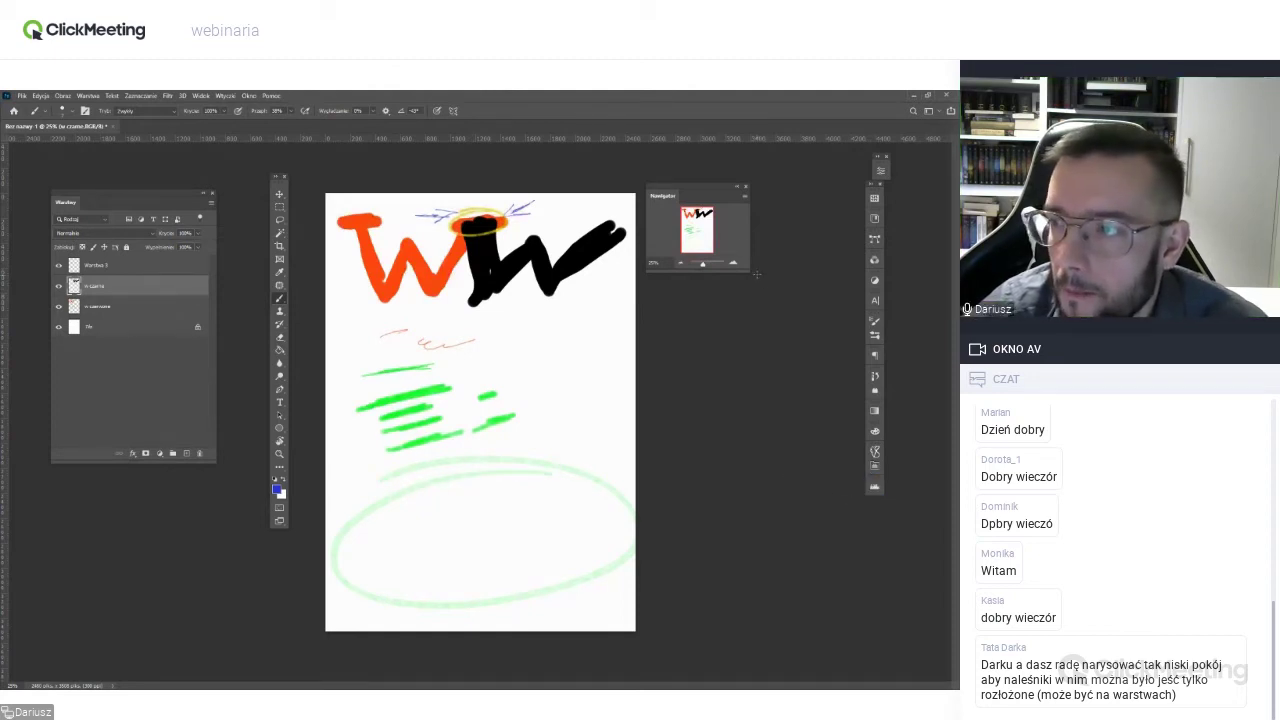
left_click_drag(747, 271, 857, 374)
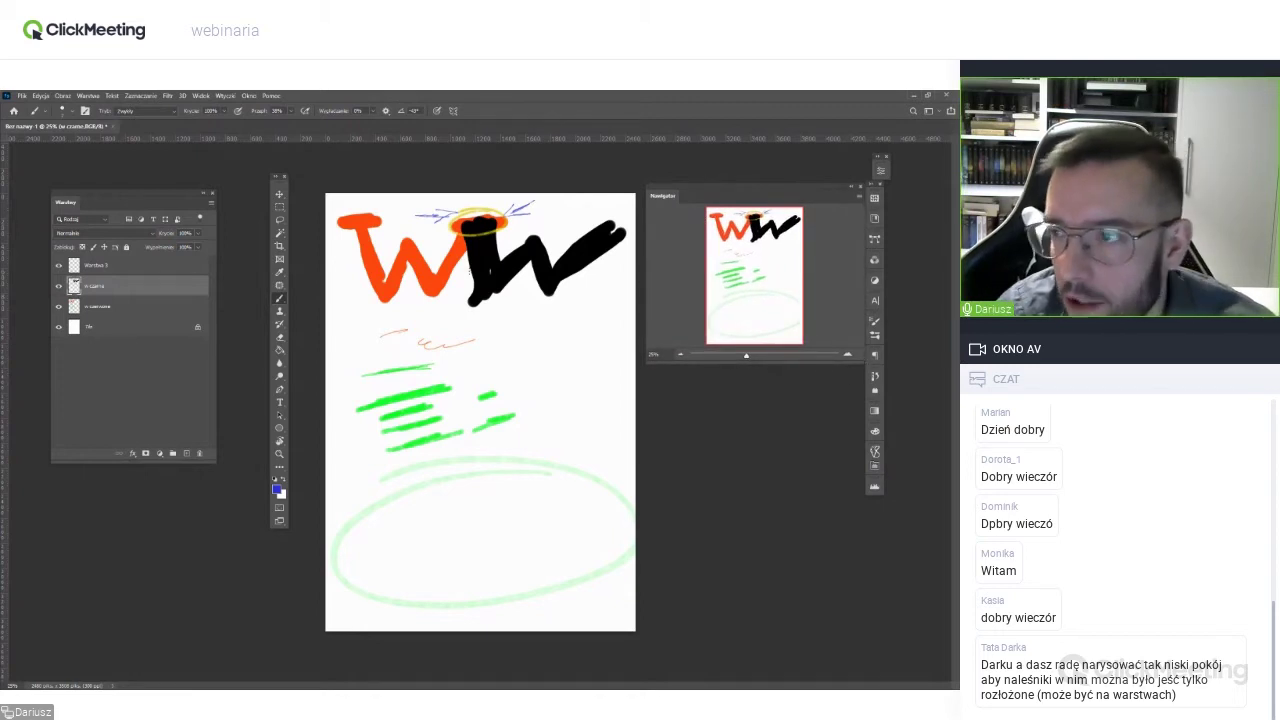
mouse_move(748, 362)
left_mouse_down()
mouse_move(724, 366)
mouse_move(763, 362)
left_mouse_up()
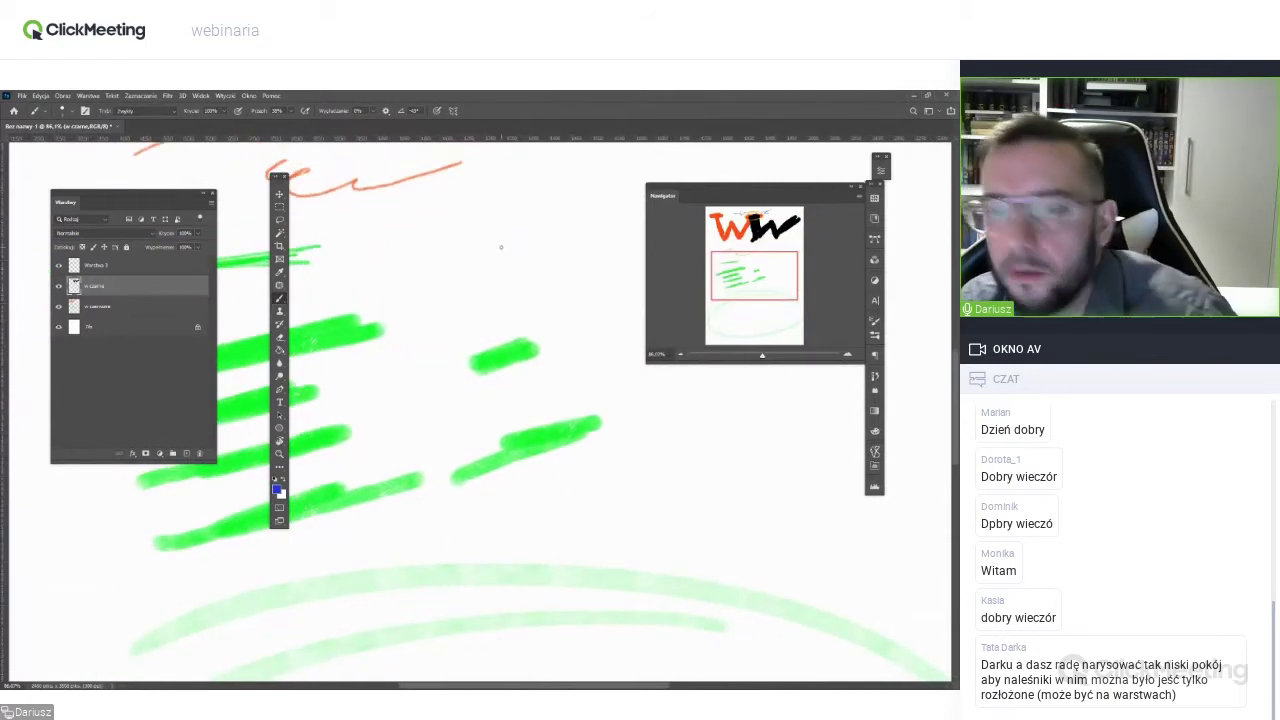
Move the black W layer above Warstwa 3, then back below it to keep the halo on top.
scroll(445, 220, "up", 2)
scroll(543, 366, "up", 2)
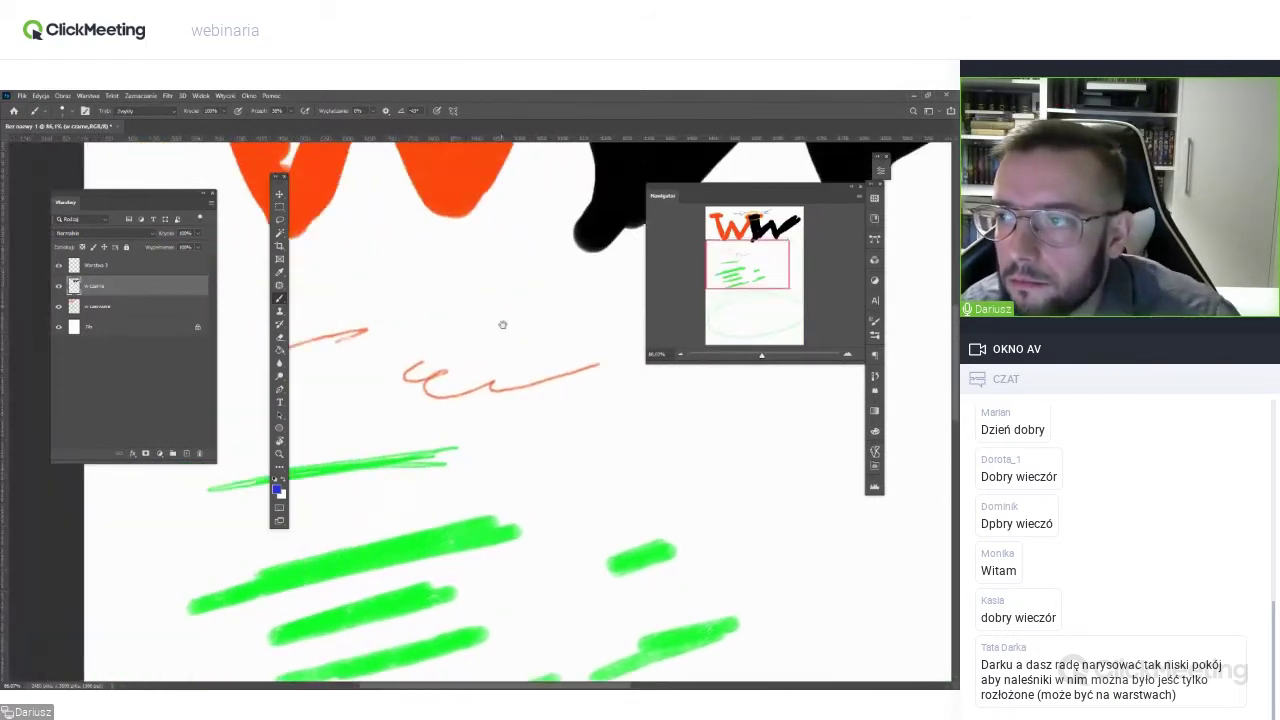
scroll(503, 323, "up", 3)
scroll(466, 437, "up", 3)
scroll(450, 398, "down", 1)
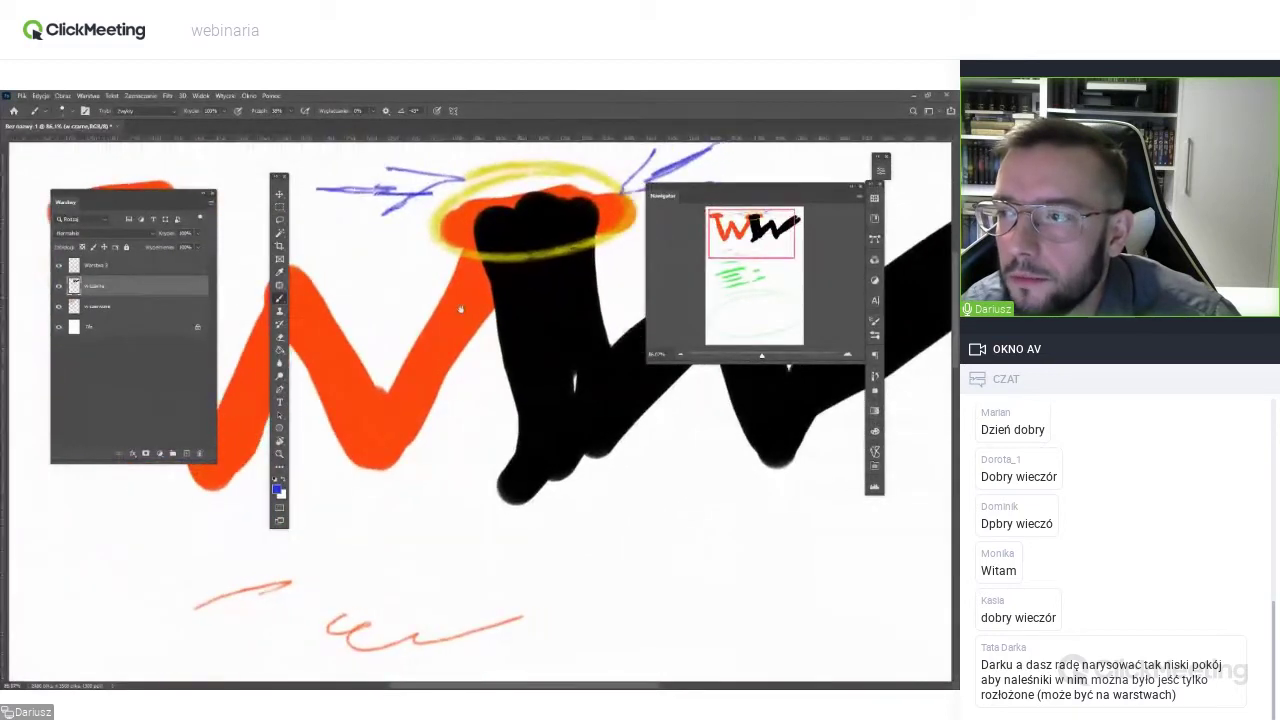
scroll(485, 330, "down", 1)
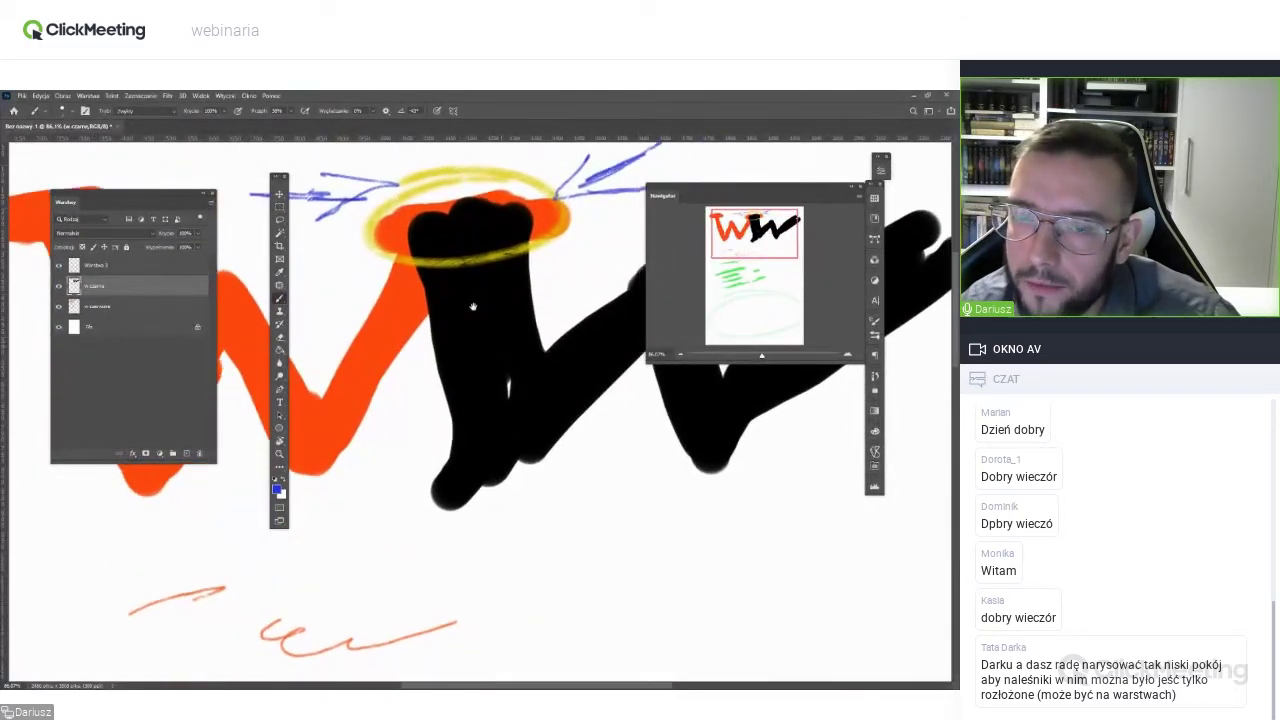
scroll(460, 310, "down", 2)
scroll(420, 292, "down", 2)
scroll(420, 292, "up", 3)
scroll(480, 449, "left", 3)
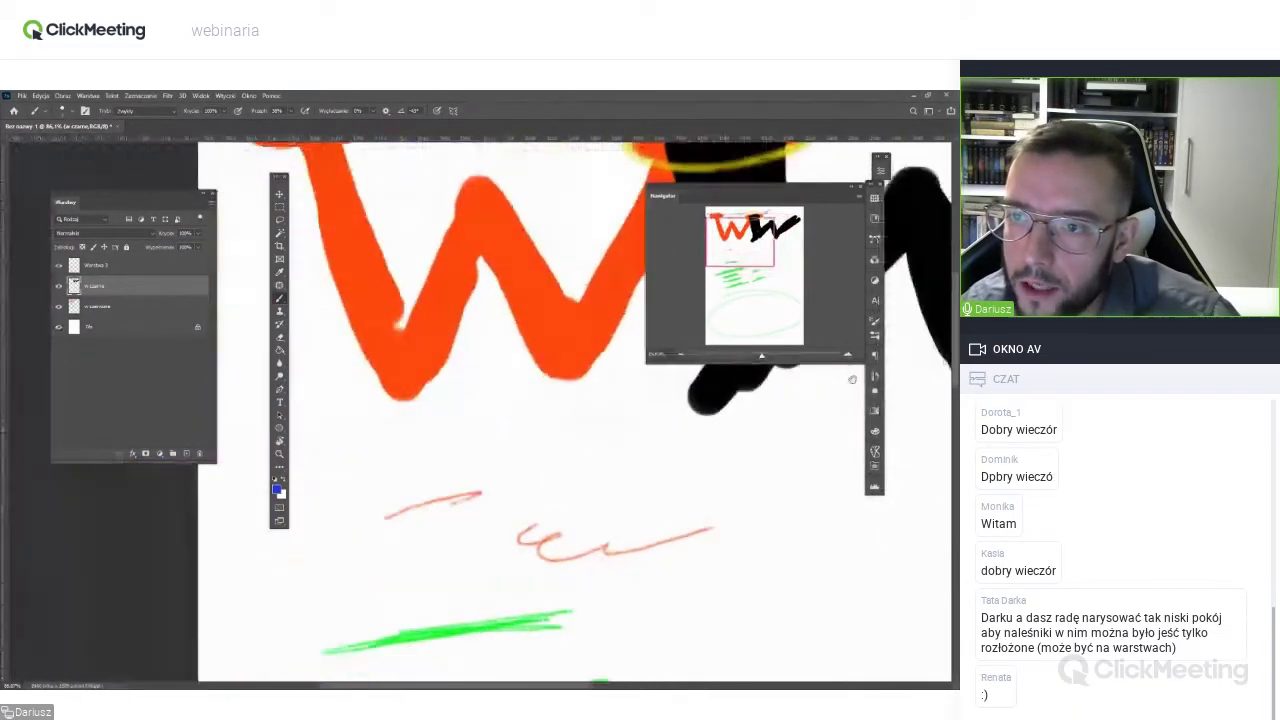
scroll(370, 445, "up", 3)
scroll(450, 330, "up", 2)
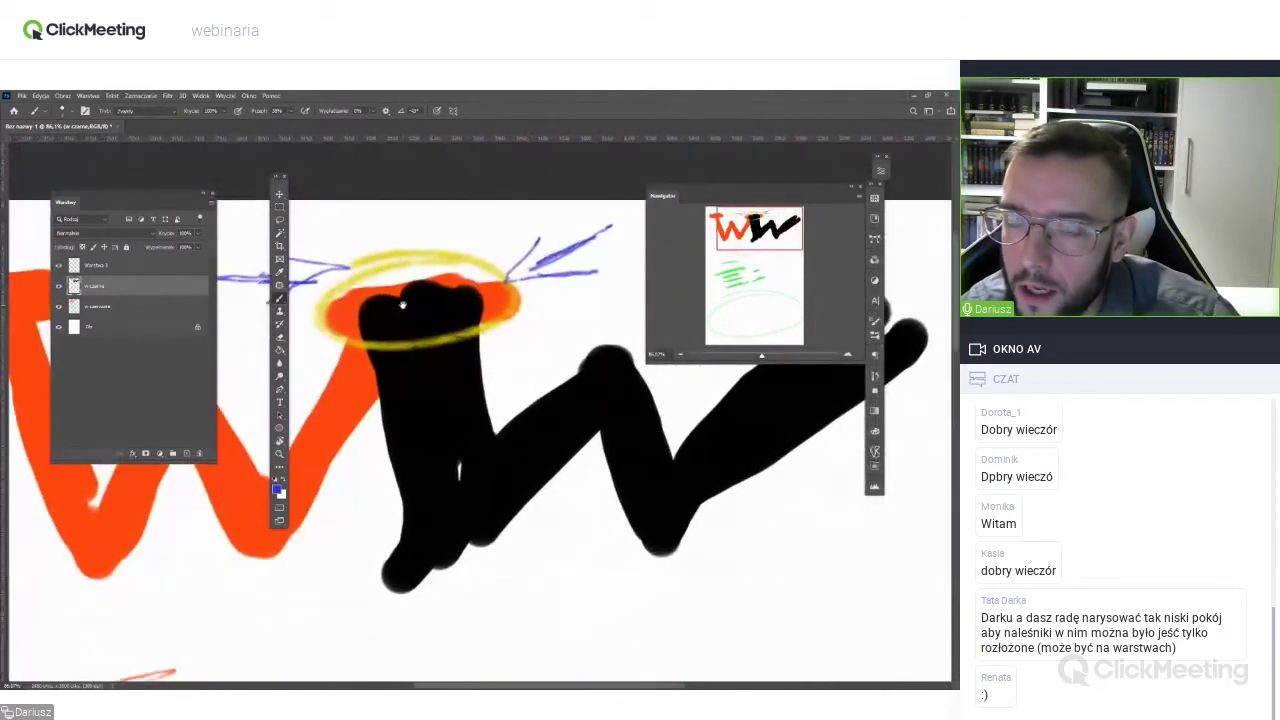
scroll(485, 312, "down", 1)
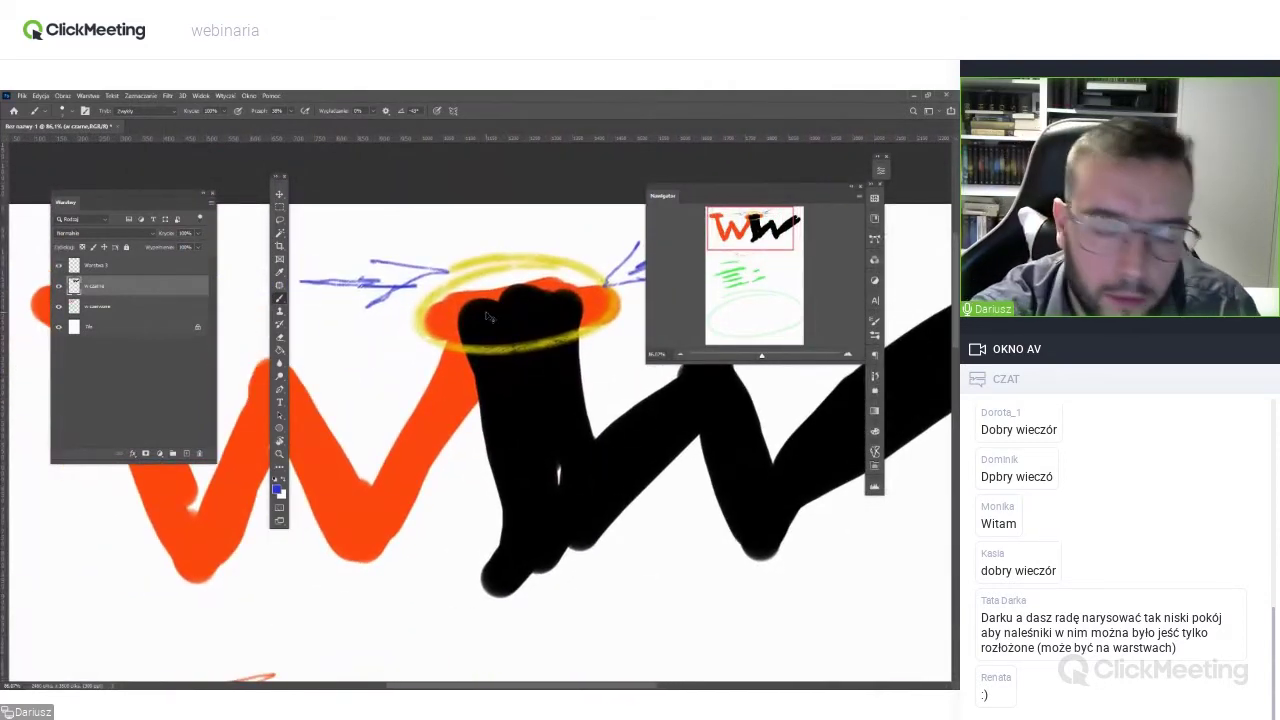
key("ctrl+bracketright")
key("ctrl+bracketleft")
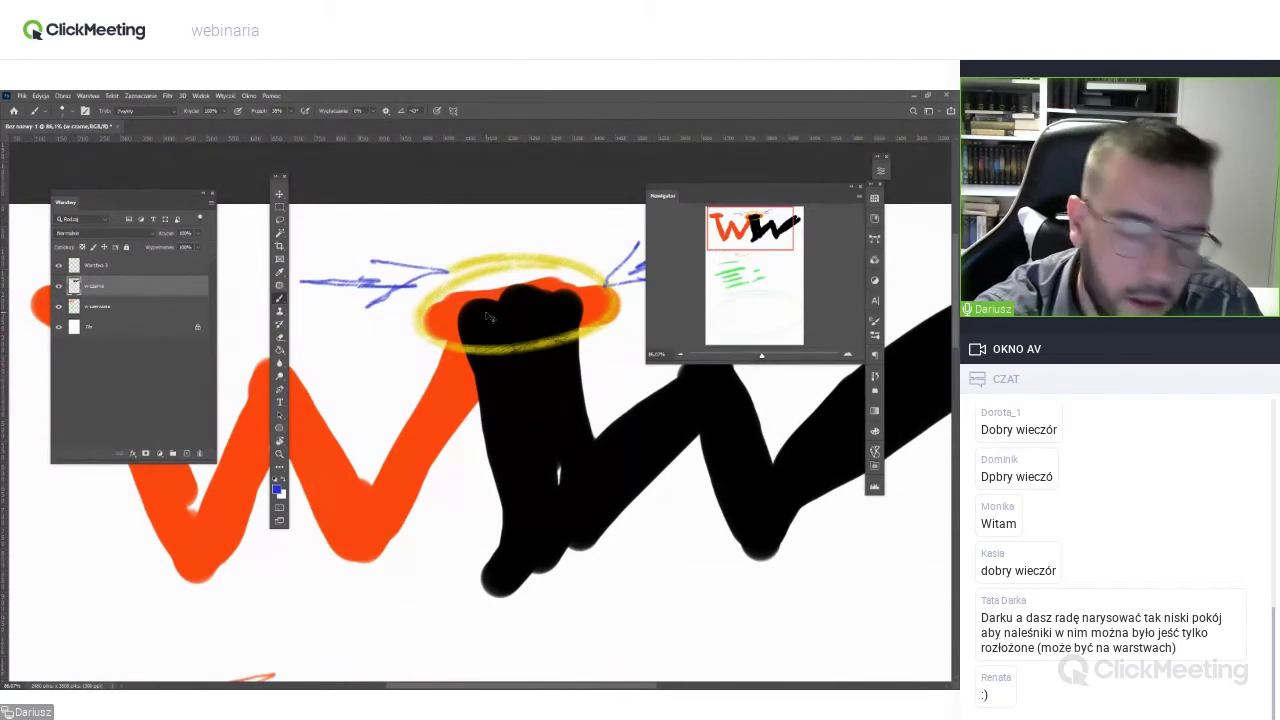
Zoom out, pan toward the orange strokes, and collapse the Navigator panel to an icon.
scroll(487, 317, "down", 2)
scroll(487, 317, "down", 1)
scroll(487, 317, "down", 1)
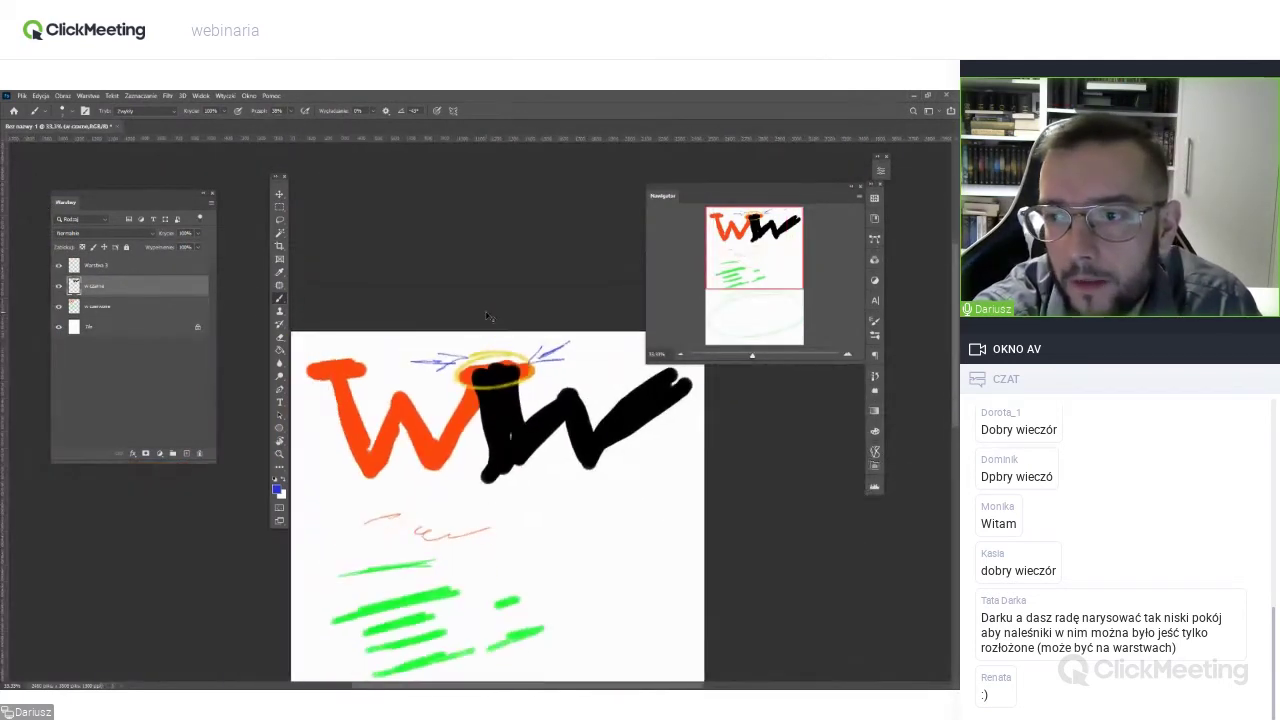
scroll(488, 317, "down", 1)
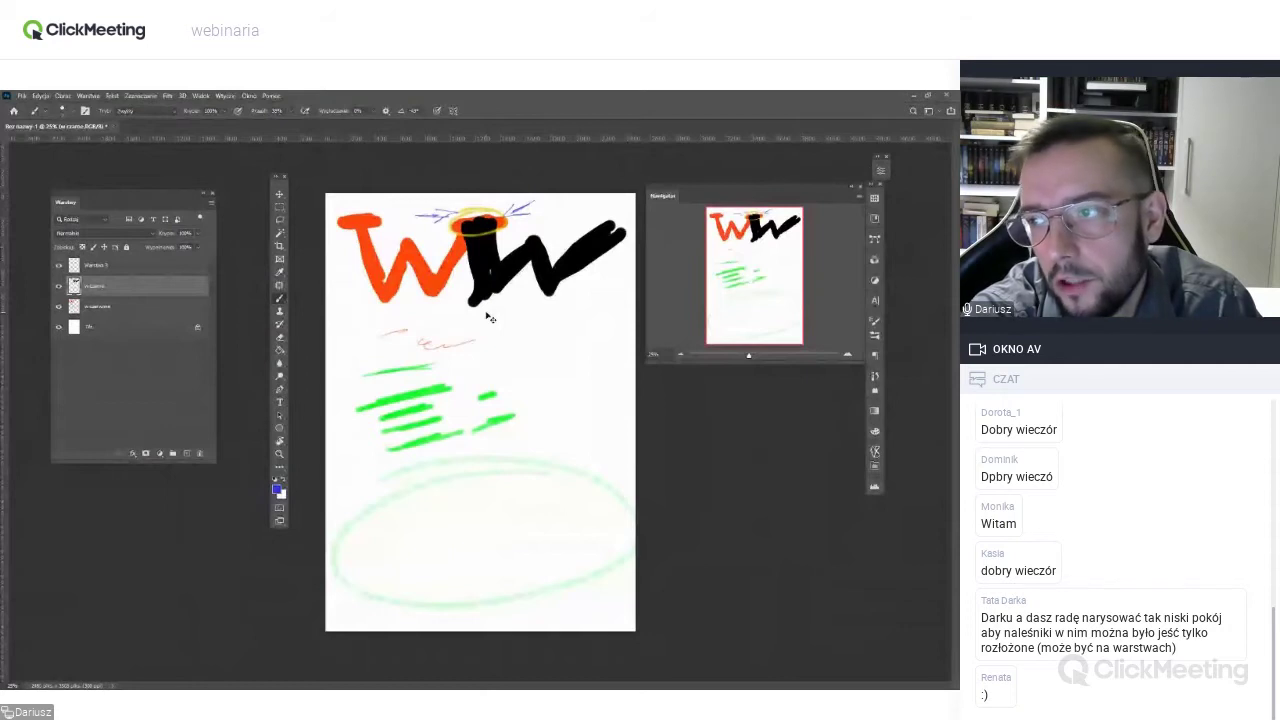
scroll(490, 317, "up", 5)
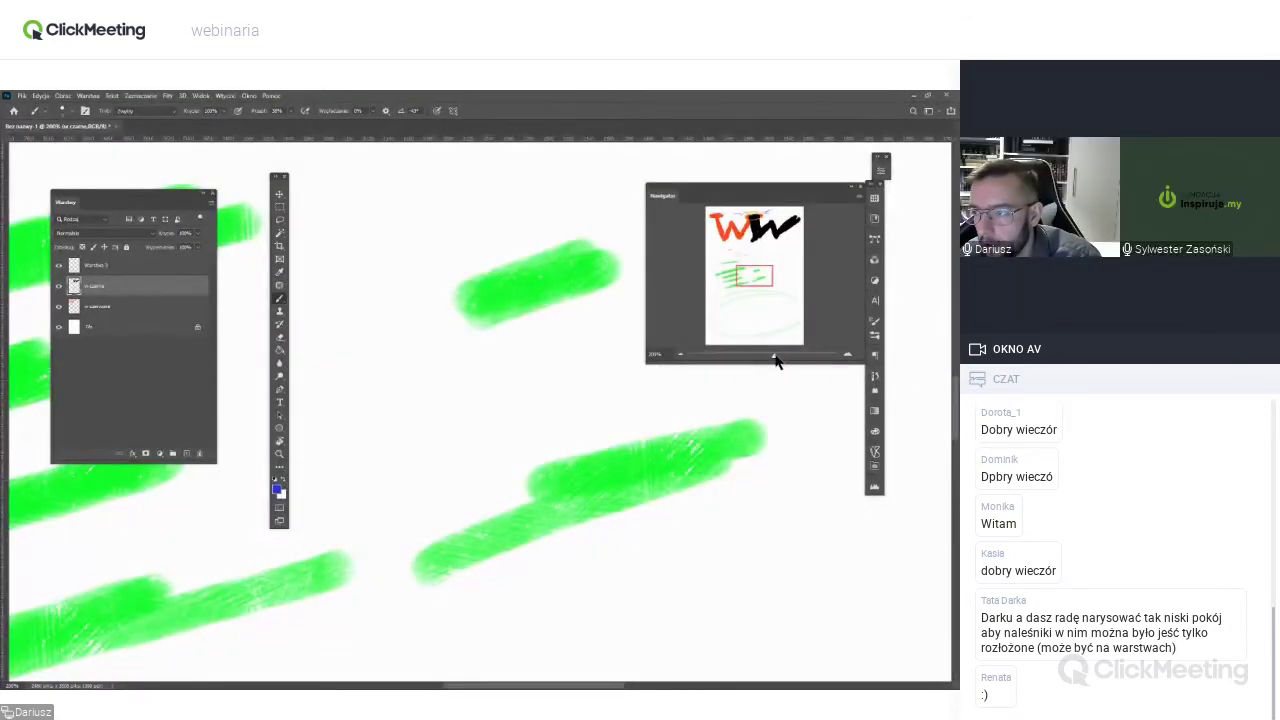
mouse_move(779, 357)
left_mouse_down()
mouse_move(754, 362)
mouse_move(766, 362)
left_mouse_up()
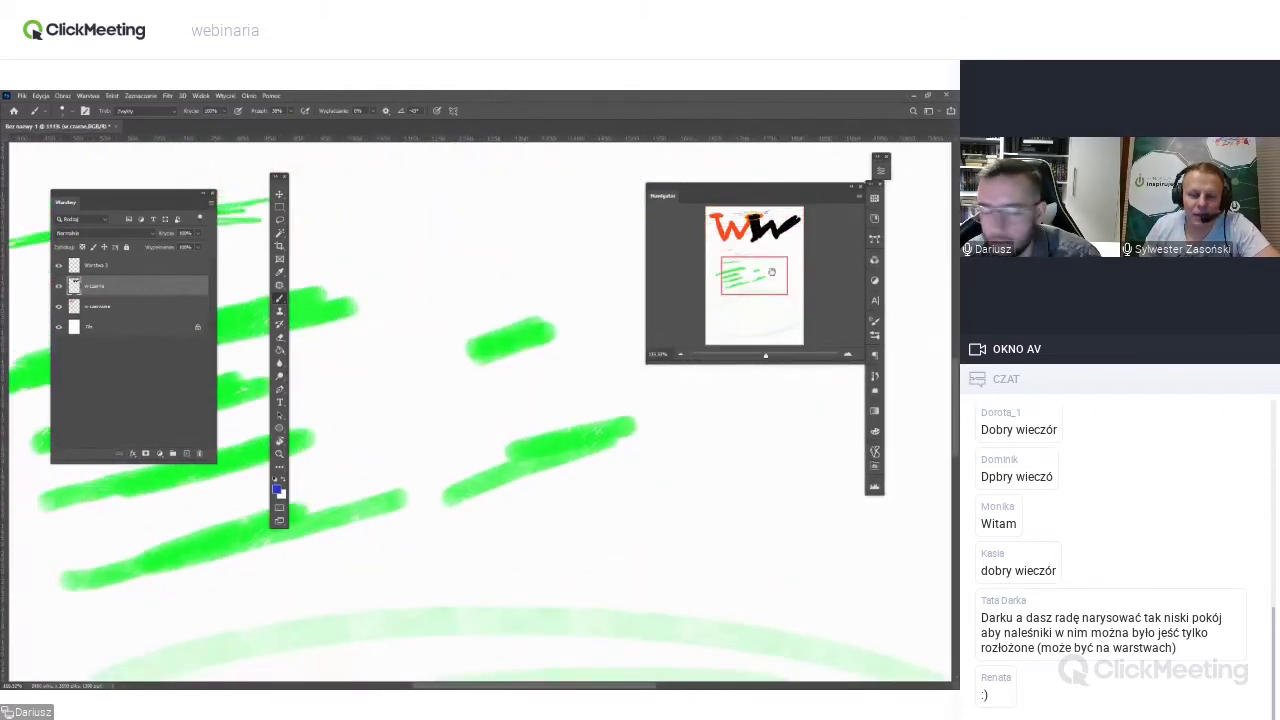
mouse_move(752, 285)
left_mouse_down()
mouse_move(741, 220)
mouse_move(716, 240)
left_mouse_up()
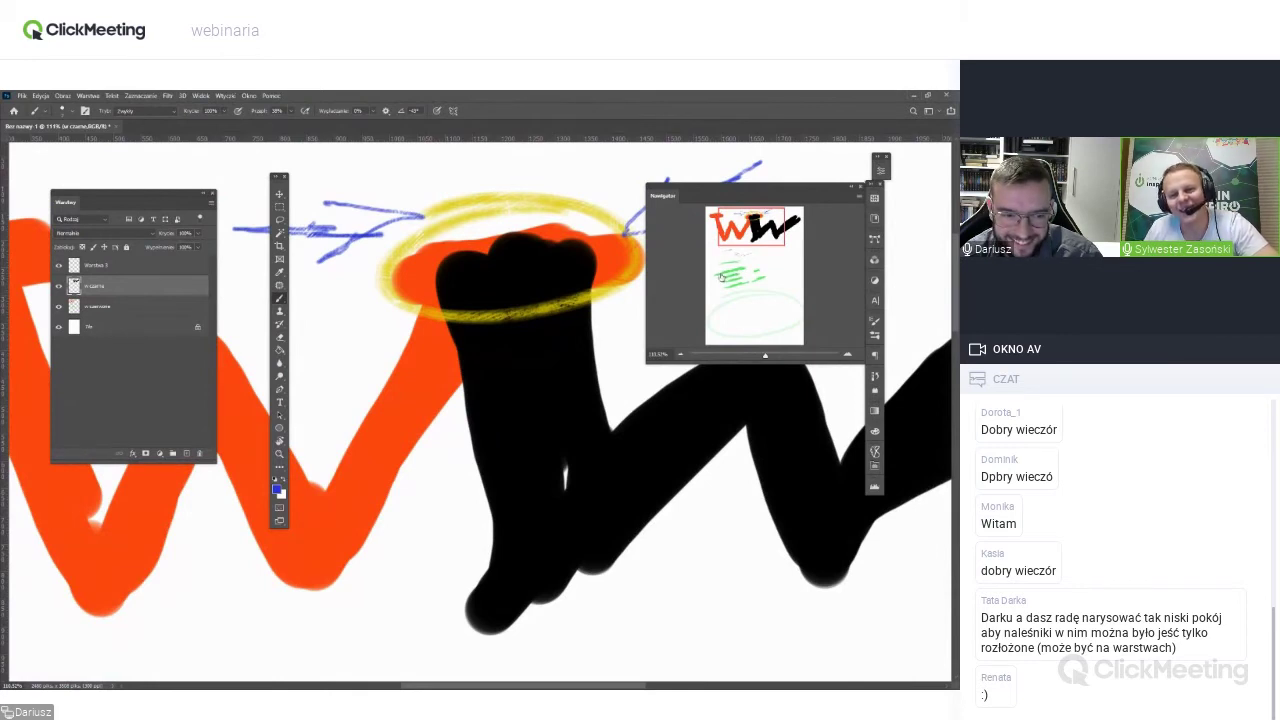
left_click(850, 189)
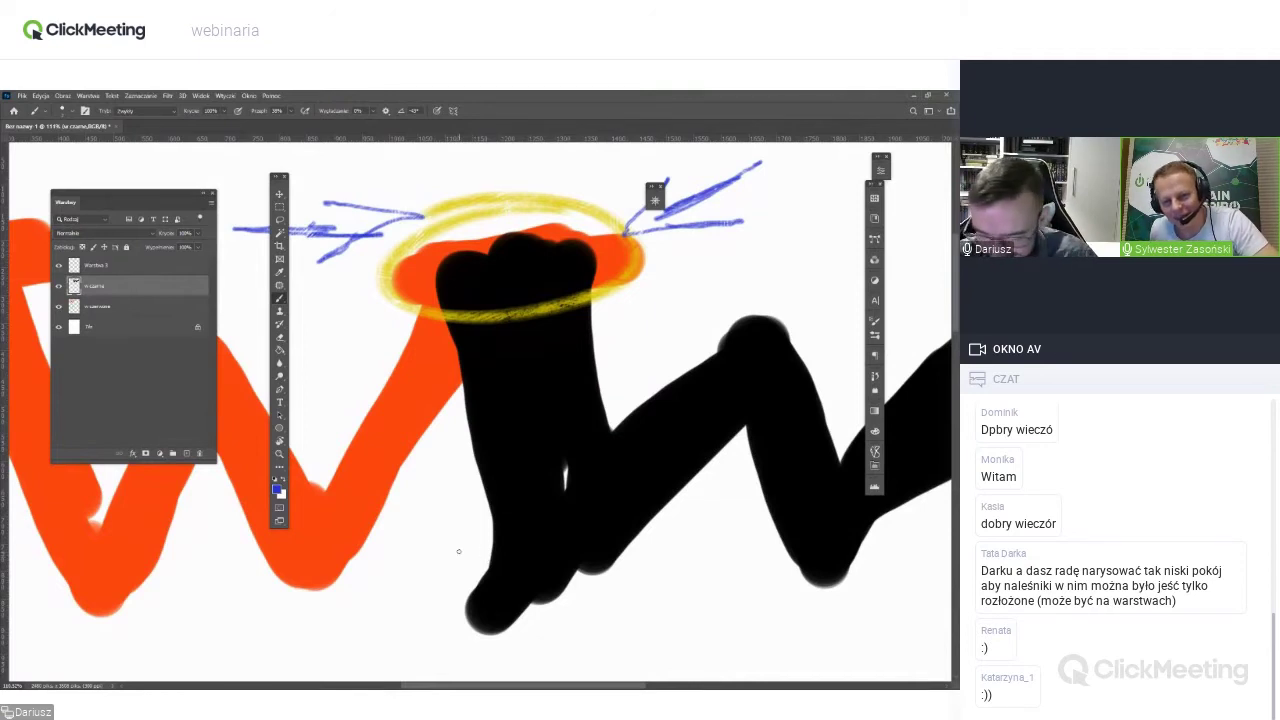
Pan down the page and sketch a blue circle with a double-line handle below the black W.
scroll(459, 551, "down", 2)
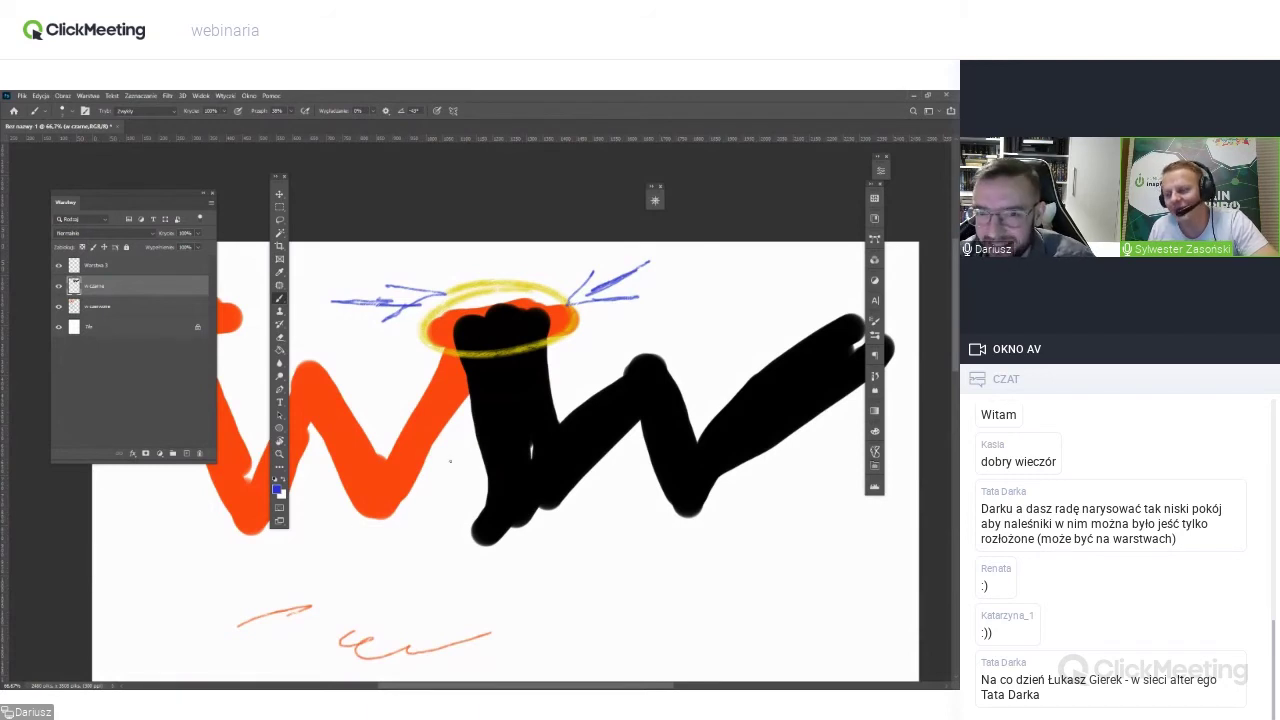
mouse_move(457, 517)
left_mouse_down()
mouse_move(354, 383)
mouse_move(414, 398)
left_mouse_up()
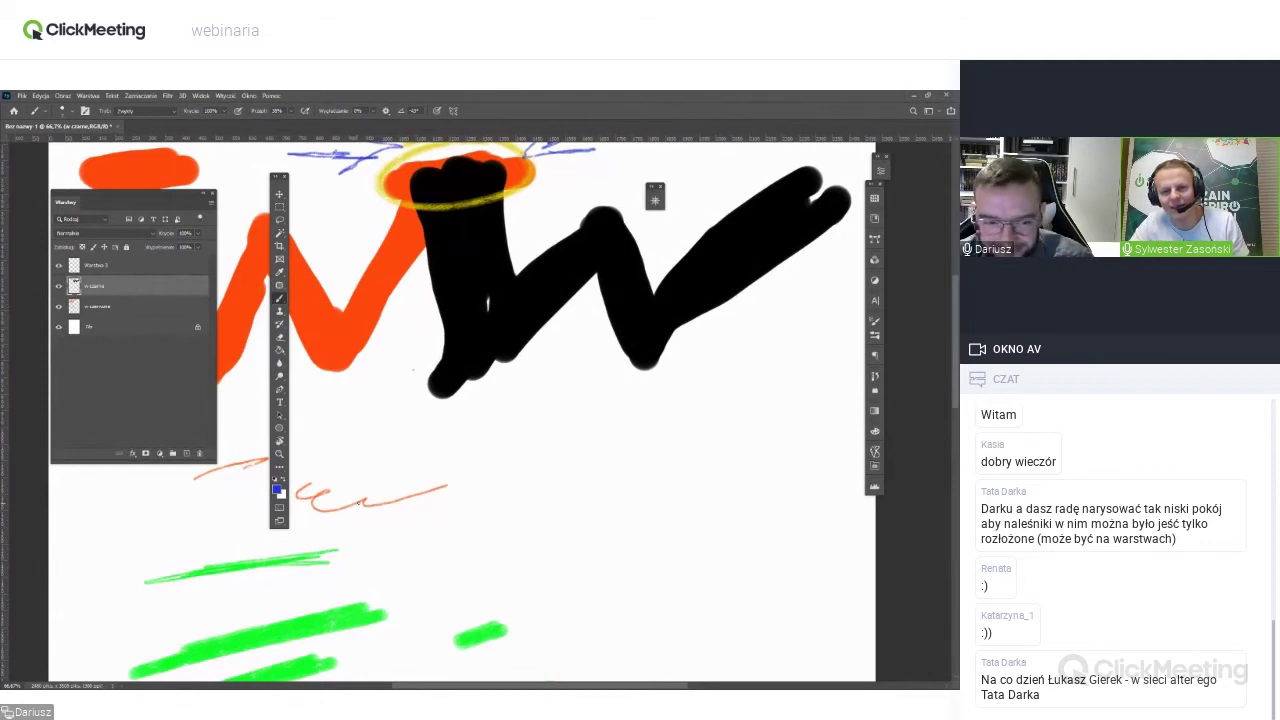
mouse_move(529, 443)
left_mouse_down()
mouse_move(563, 428)
mouse_move(592, 442)
left_mouse_up()
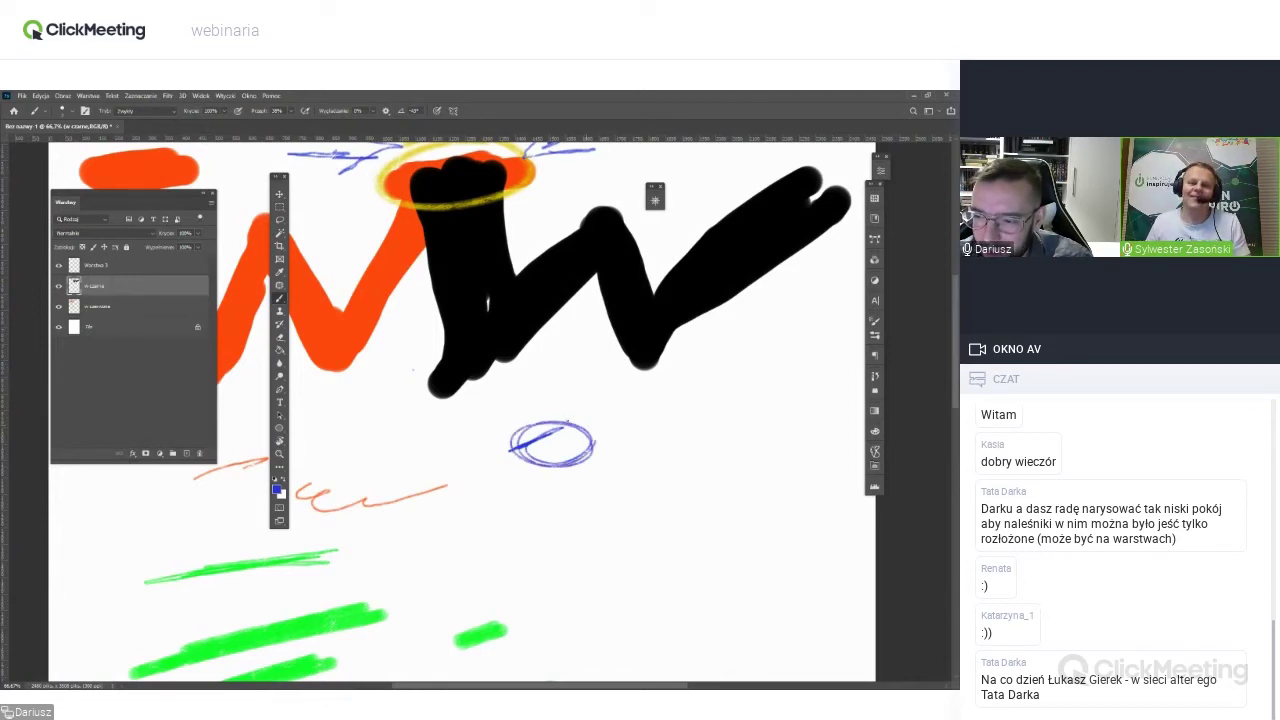
mouse_move(594, 440)
left_mouse_down()
mouse_move(436, 488)
mouse_move(514, 454)
mouse_move(604, 440)
left_mouse_up()
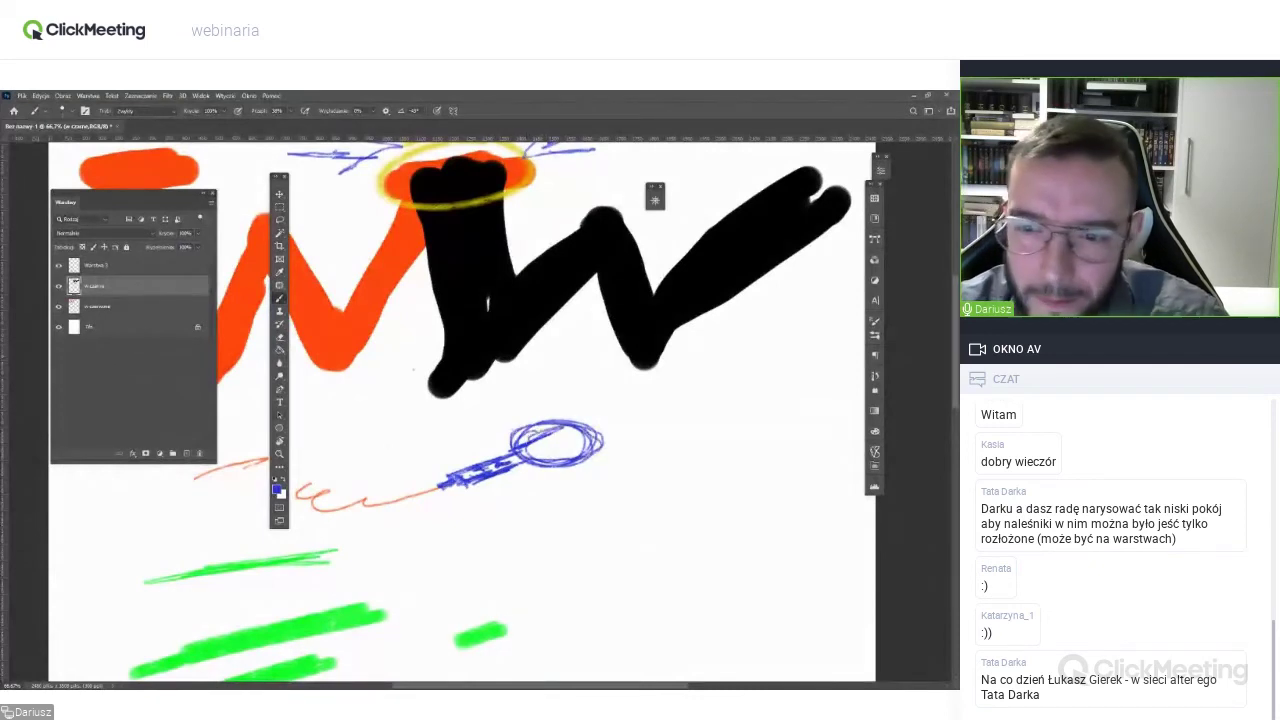
Set the foreground colour to a bright yellow-green.
left_click(278, 489)
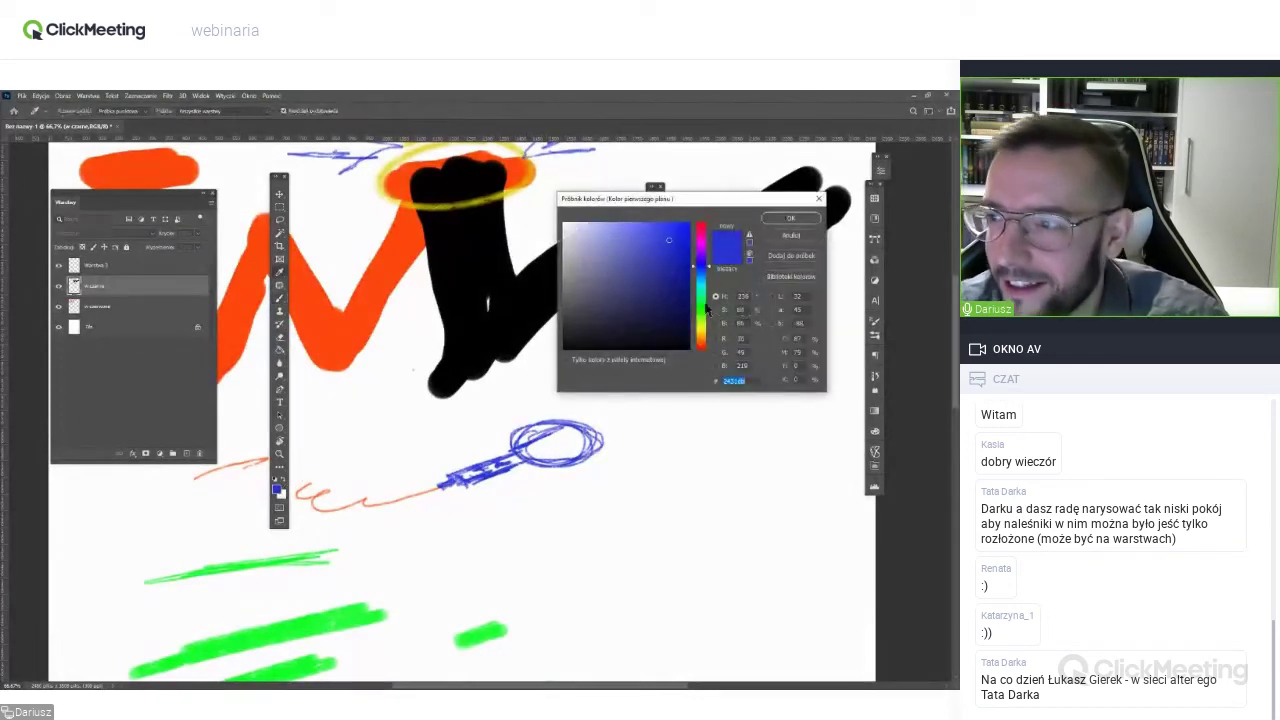
left_click(701, 327)
left_click(668, 300)
left_click(670, 240)
left_click(790, 218)
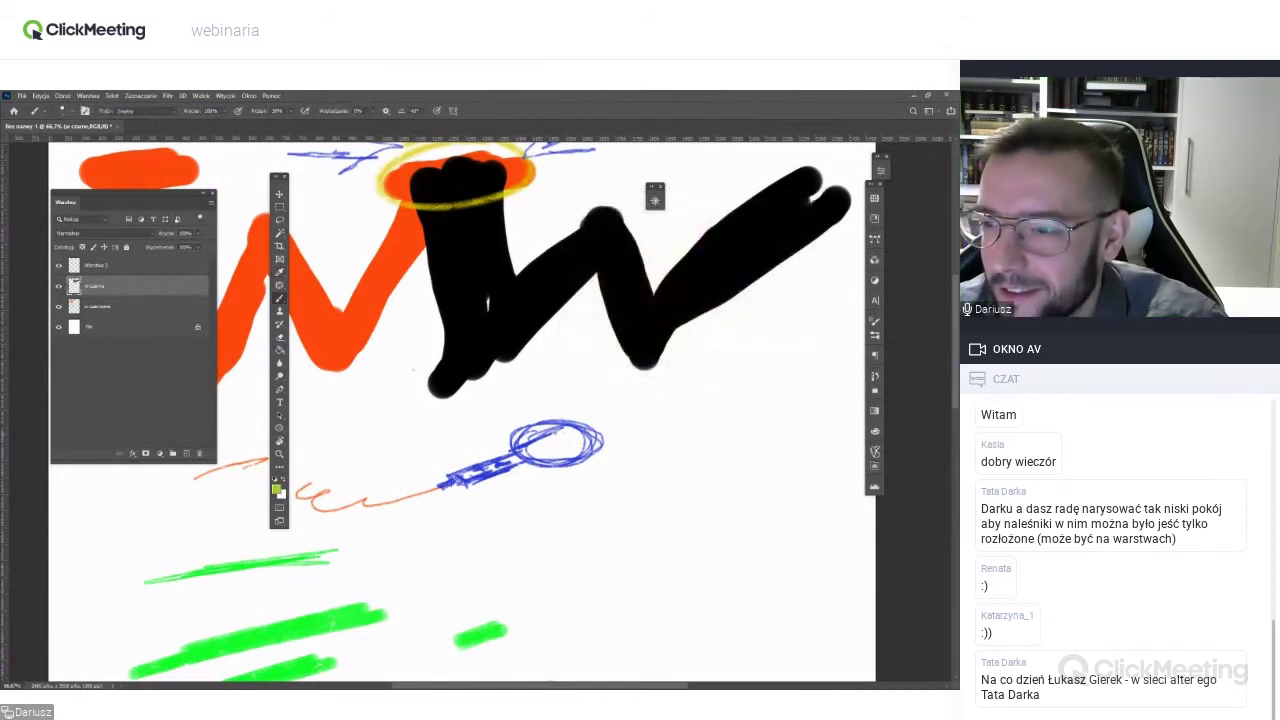
Paint yellow-green inside the blue circle and draw a faint yellow-green line below it.
mouse_move(556, 432)
left_mouse_down()
mouse_move(522, 446)
mouse_move(566, 446)
left_mouse_up()
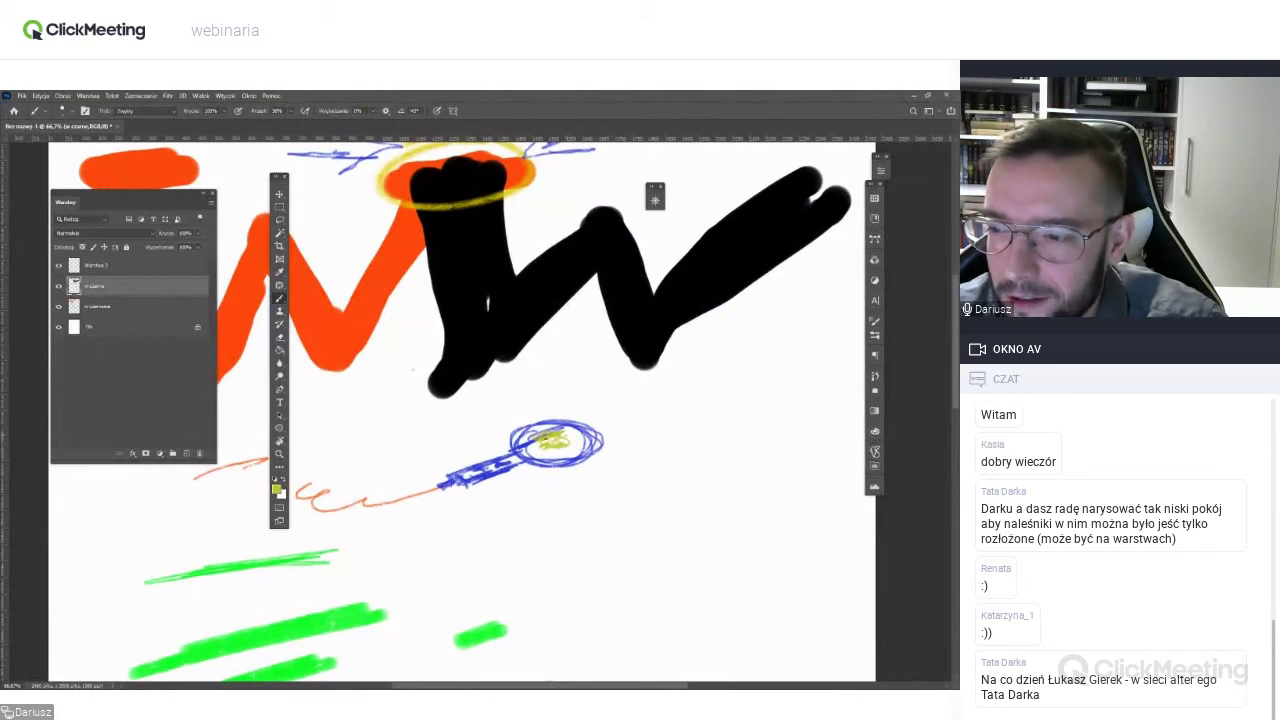
left_click_drag(535, 440, 570, 448)
mouse_move(434, 505)
left_mouse_down()
mouse_move(638, 470)
mouse_move(644, 424)
mouse_move(668, 424)
left_mouse_up()
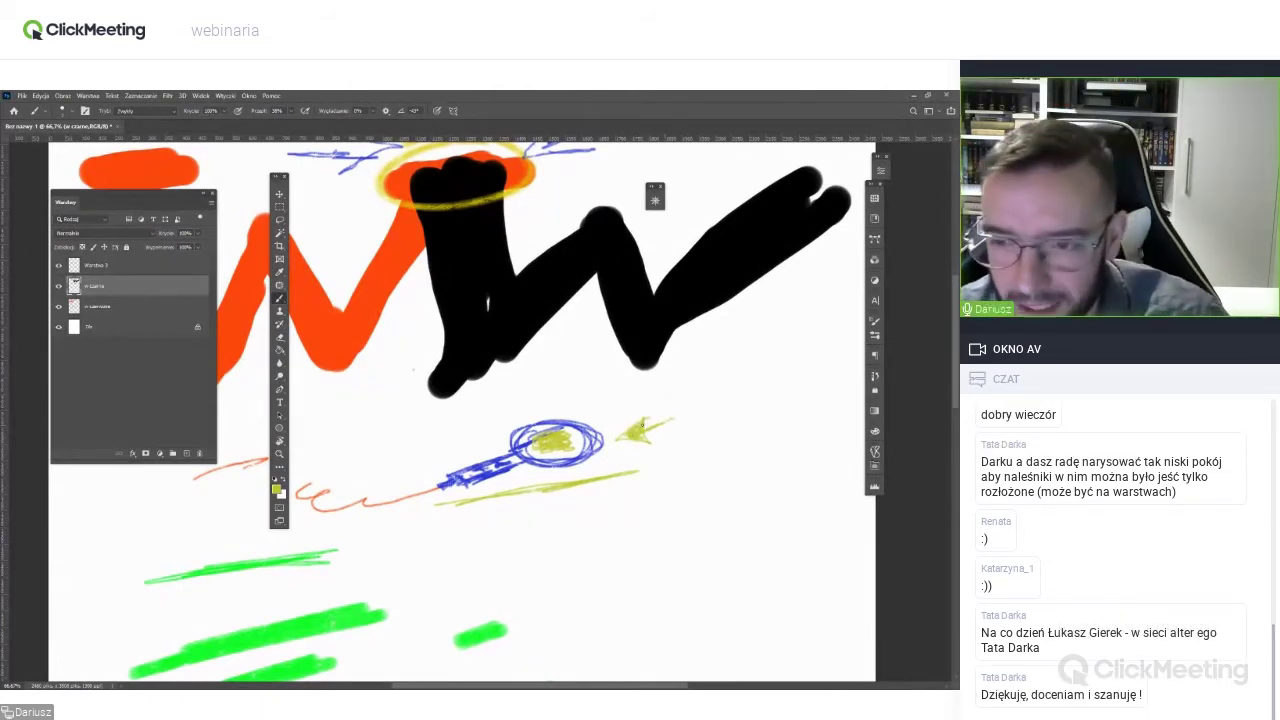
mouse_move(468, 341)
left_mouse_down()
mouse_move(496, 382)
mouse_move(433, 322)
left_mouse_up()
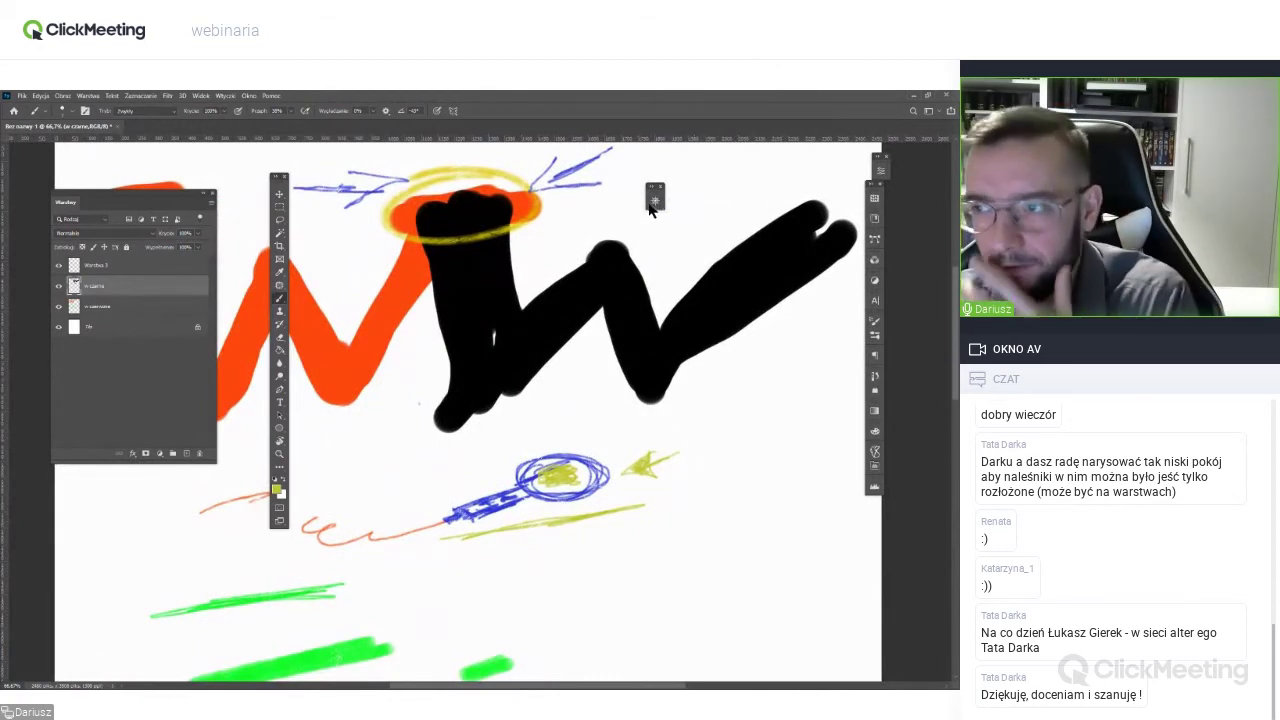
Reopen the Navigator panel and zoom out to show the whole page.
left_click(655, 200)
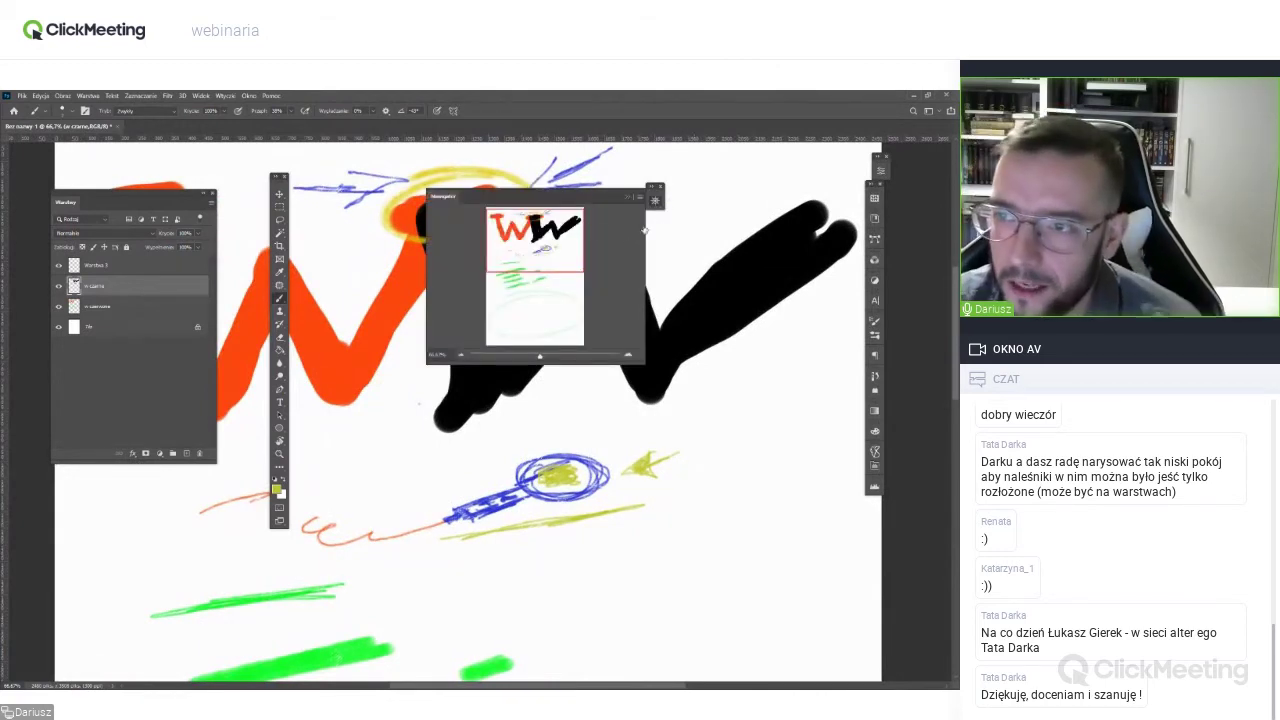
left_click_drag(515, 197, 621, 187)
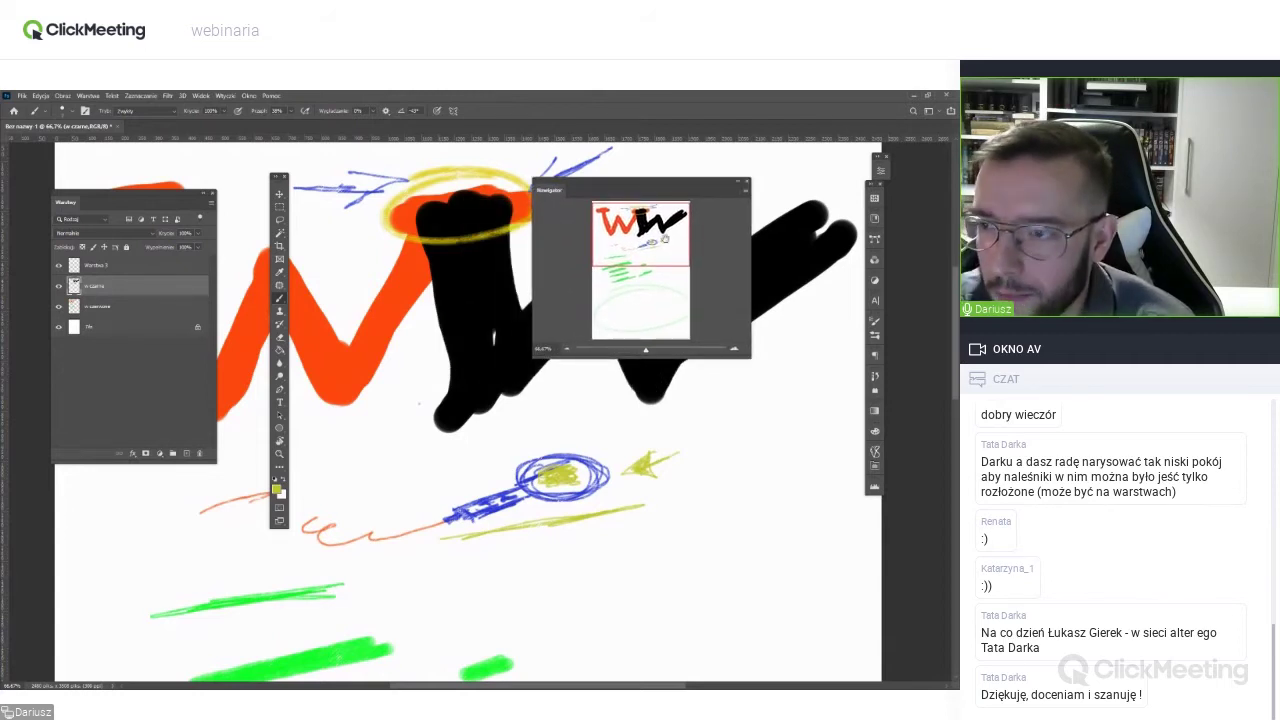
left_click_drag(556, 348, 544, 348)
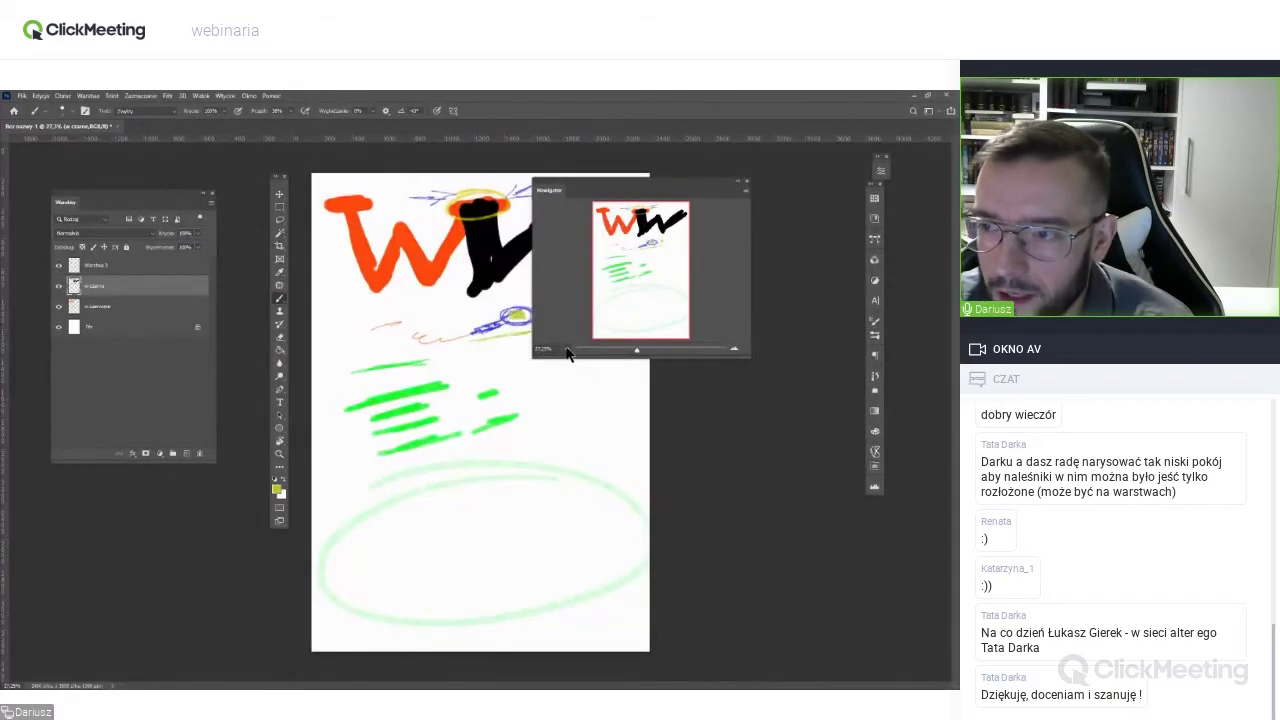
left_click(567, 352)
left_click(567, 352)
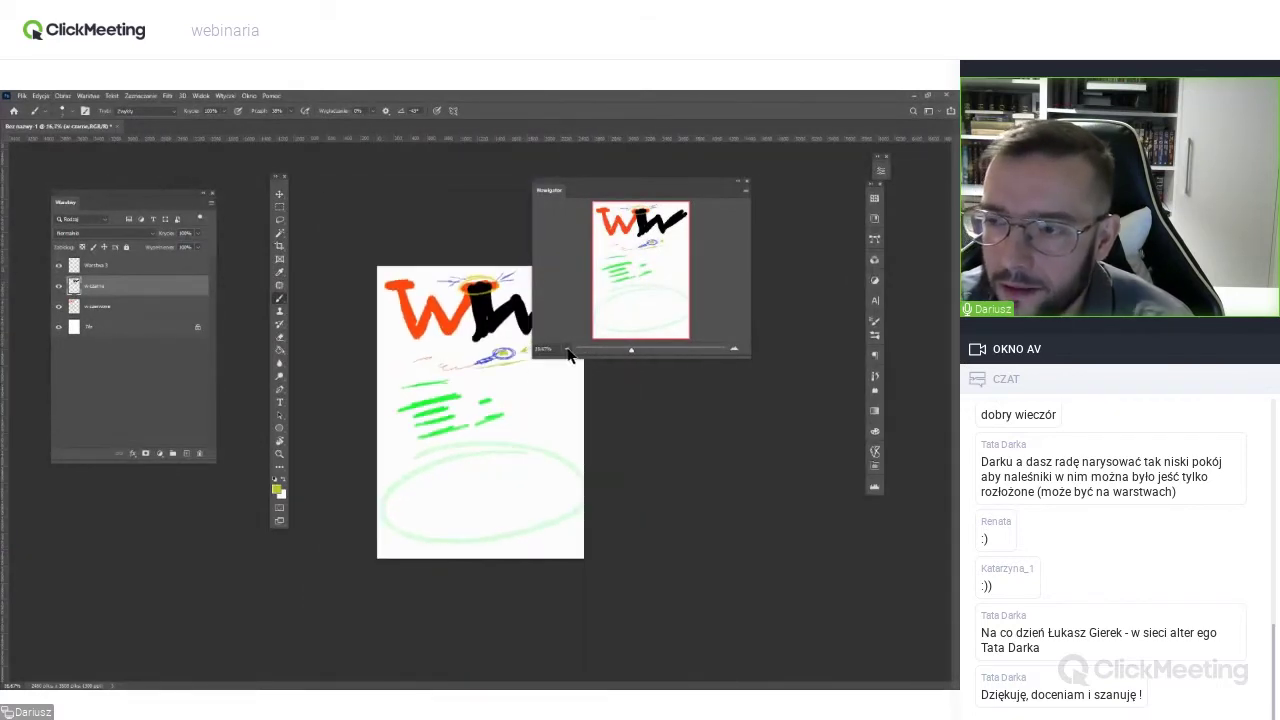
Settle the zoom at about 27%, move the Navigator up-right, and press Ctrl+N for a file dialog.
left_click_drag(628, 352, 626, 353)
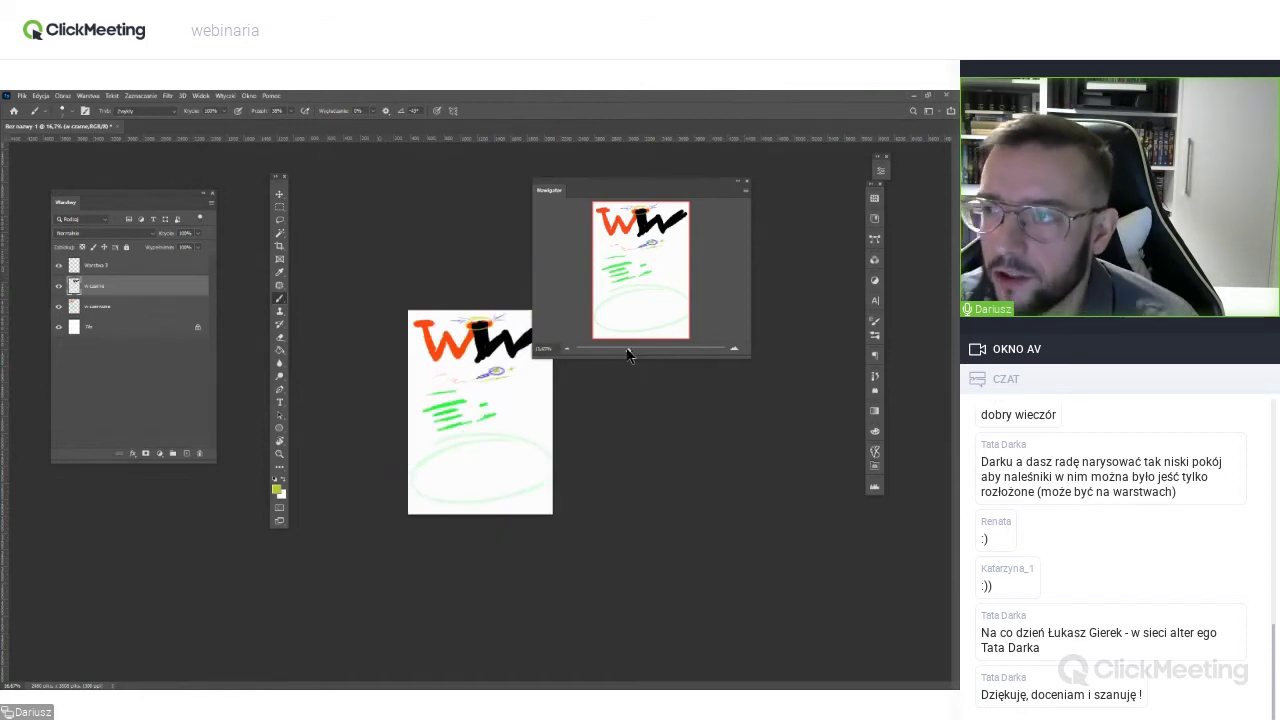
left_click_drag(628, 352, 637, 350)
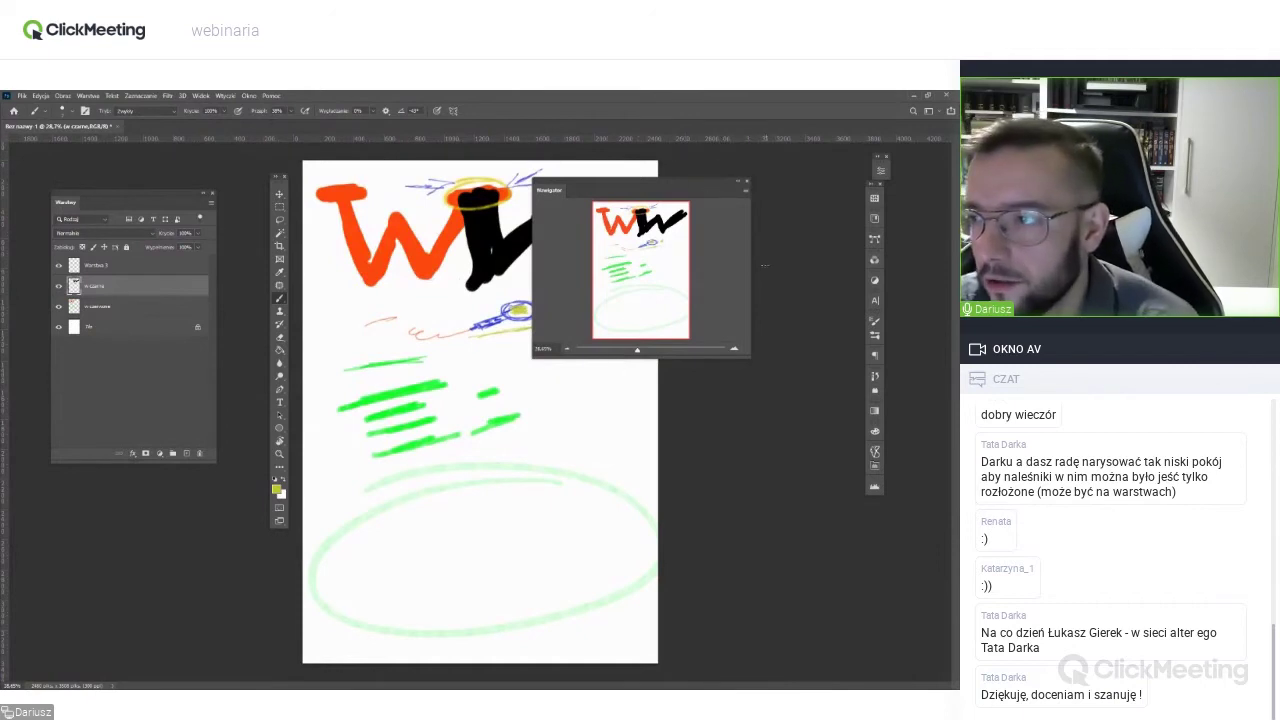
left_click_drag(677, 191, 771, 167)
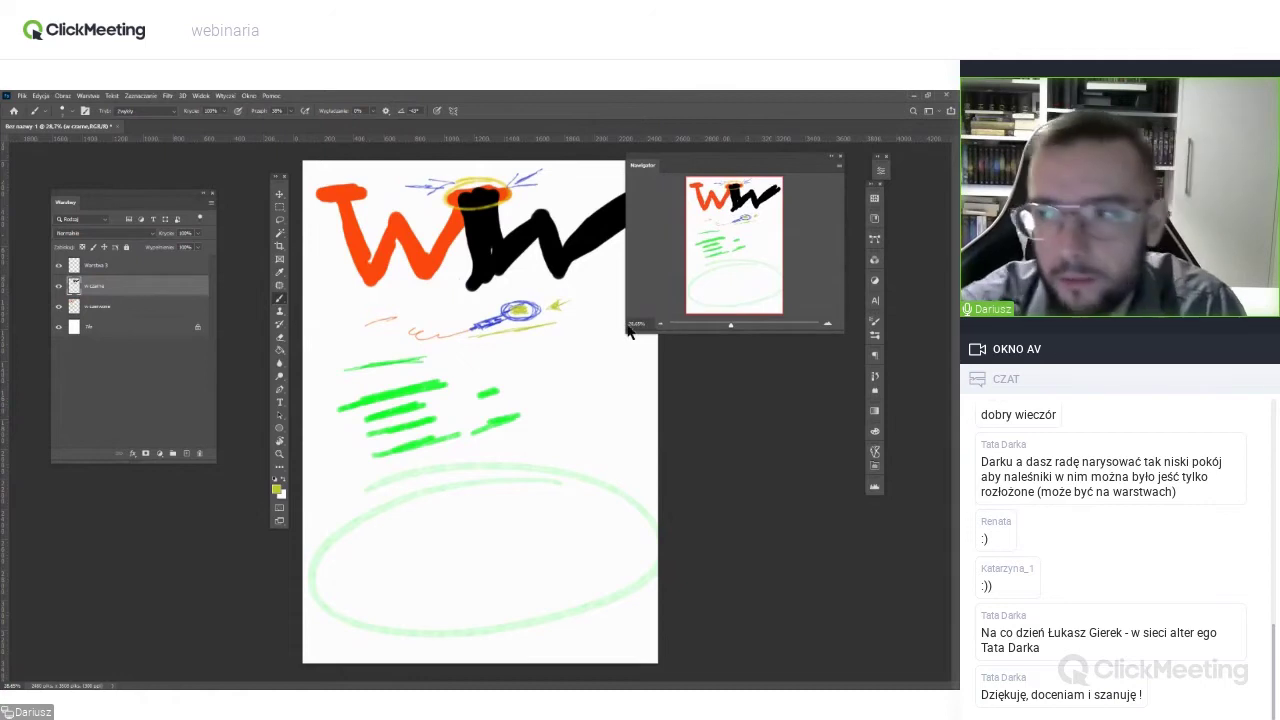
key("ctrl+n")
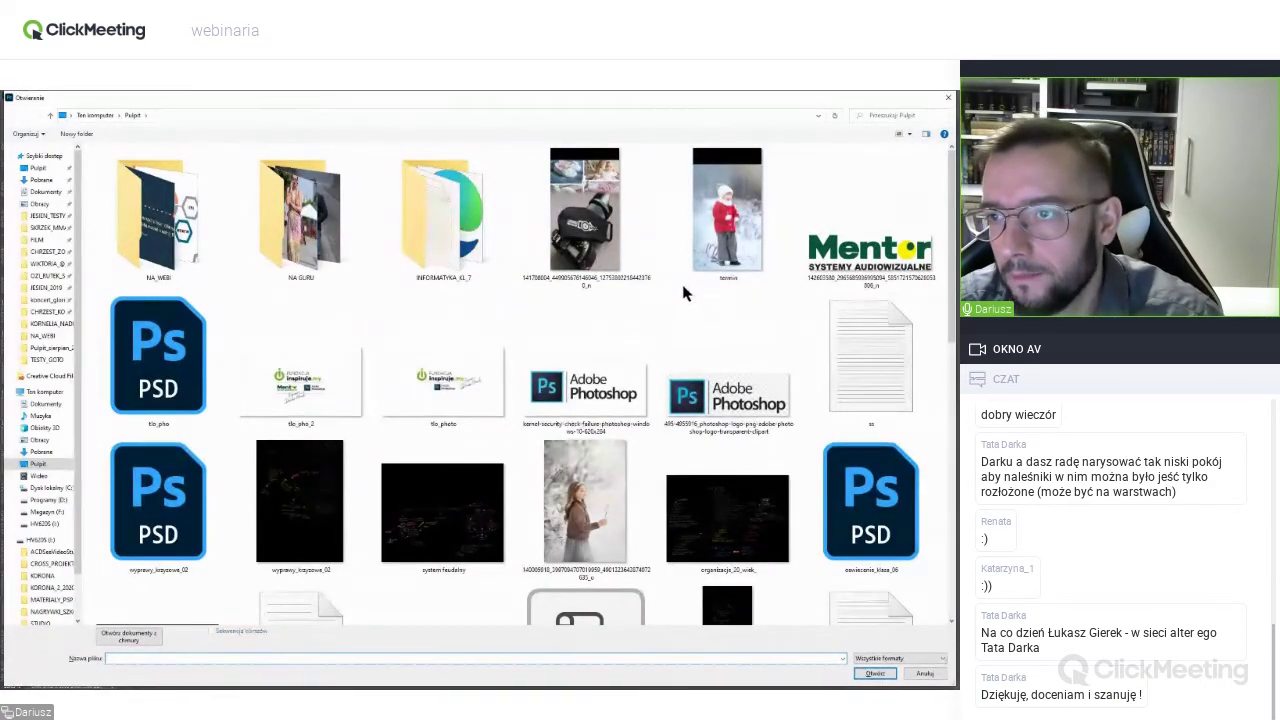
Dismiss the dialog, then use File > Open to enter NA_WEB and select ulotka_hejt.
key("Escape")
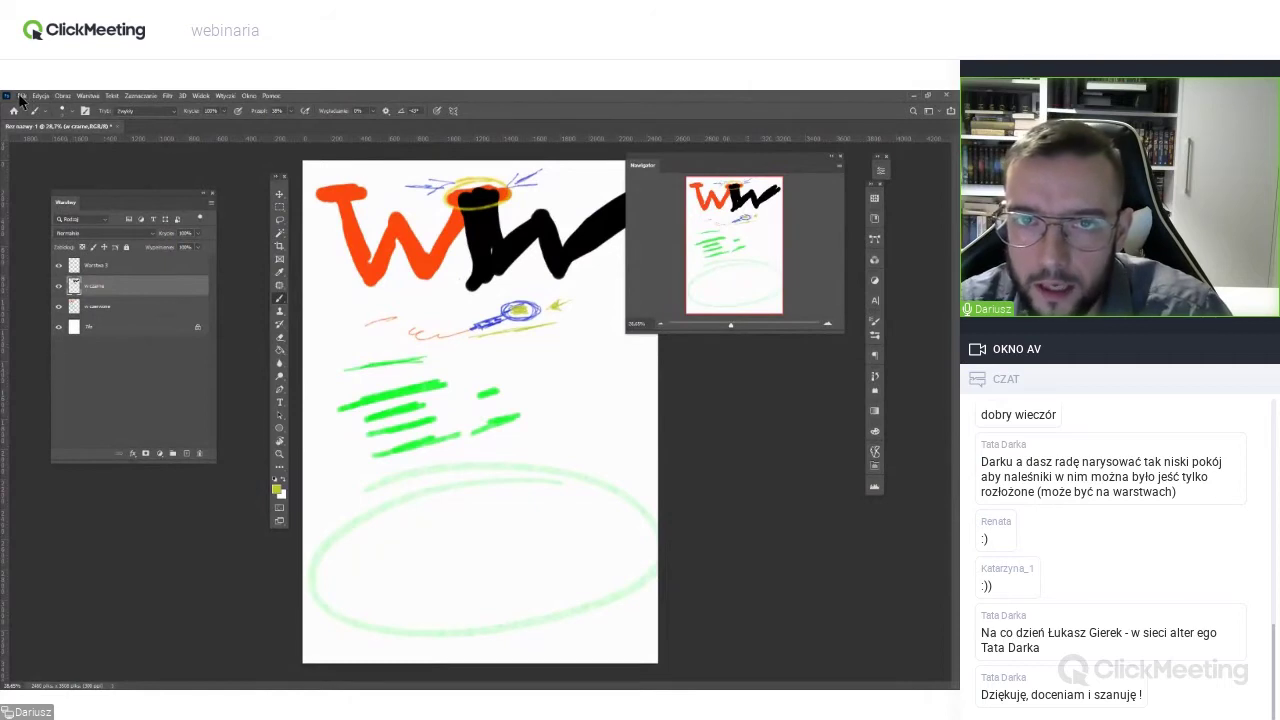
left_click(21, 96)
left_click(35, 106)
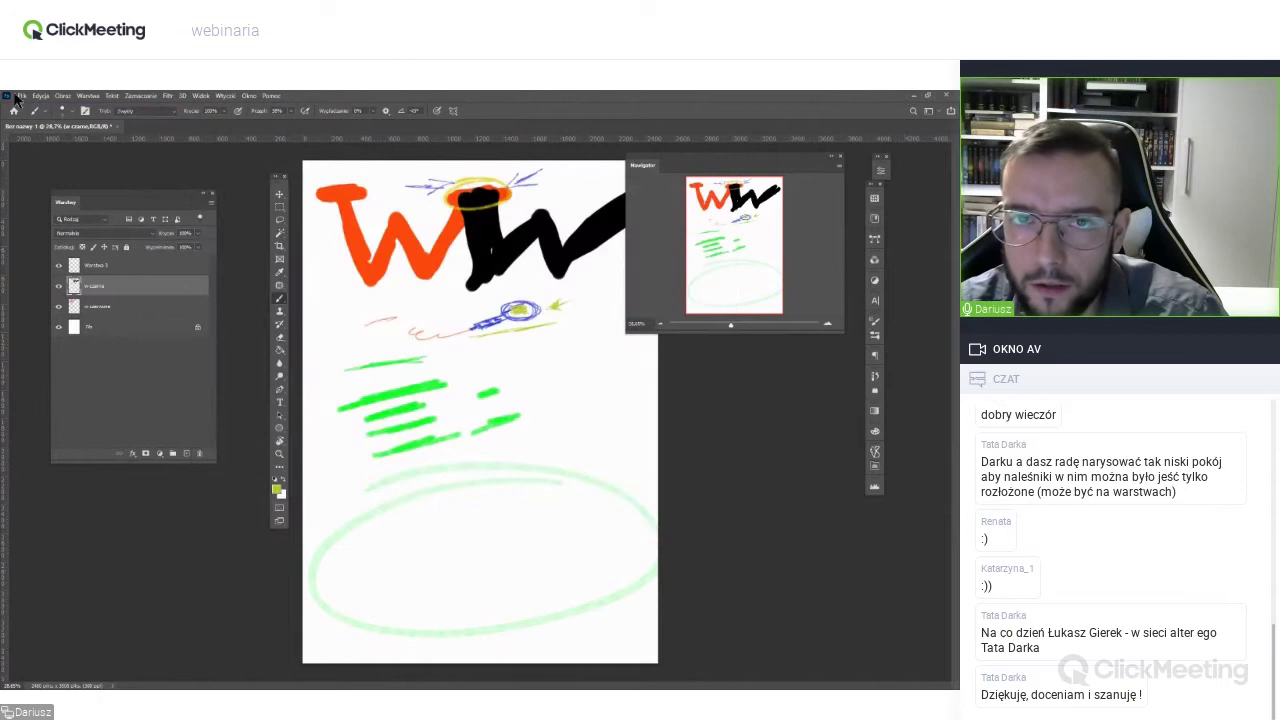
left_click(21, 96)
left_click(42, 121)
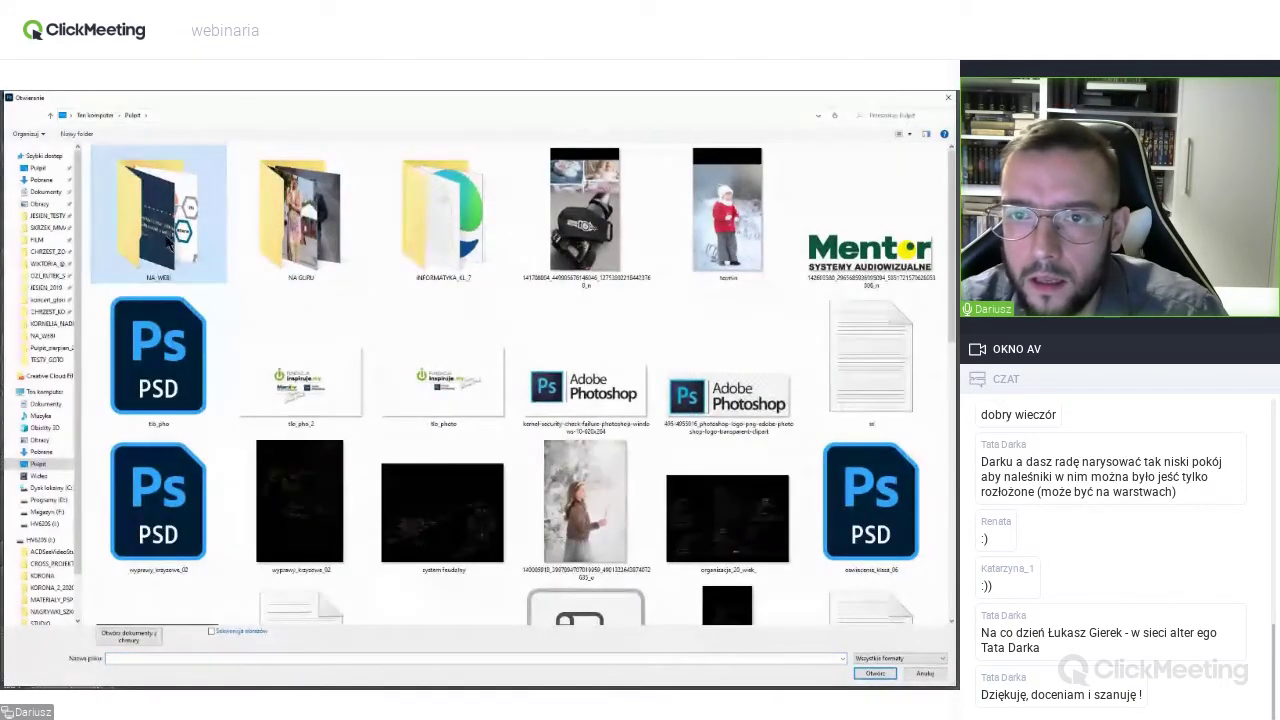
double_click(171, 240)
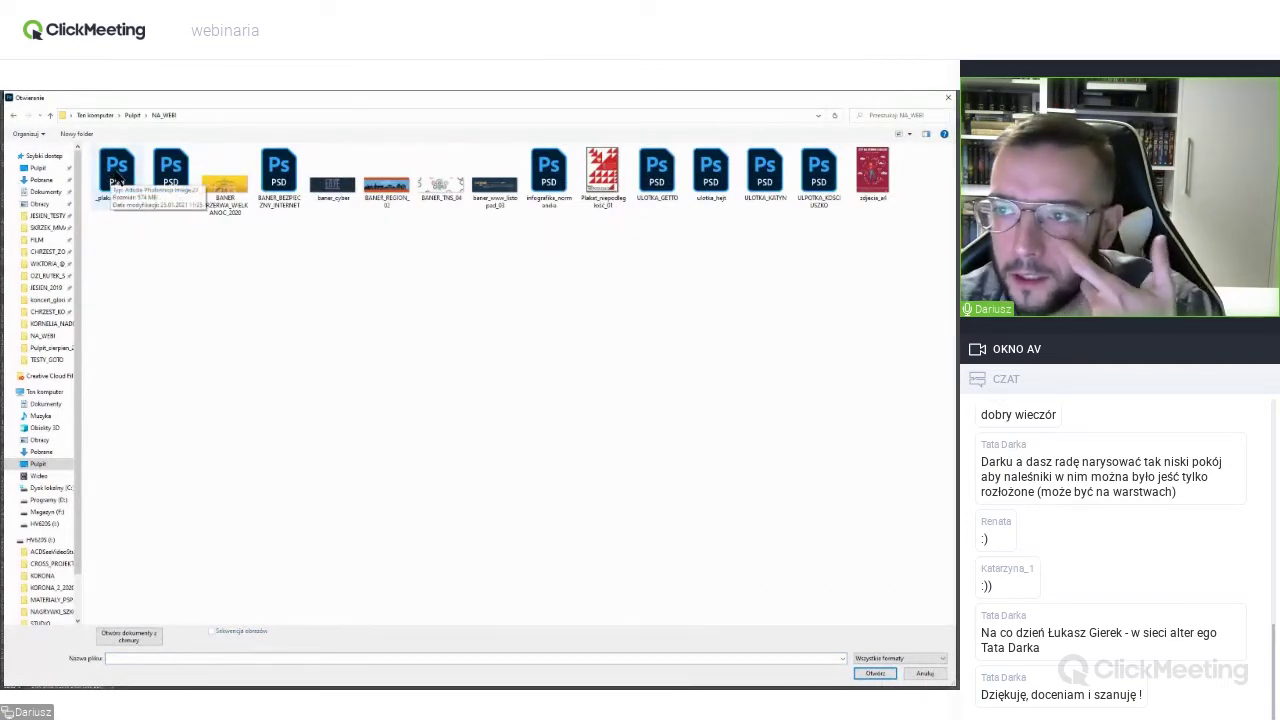
mouse_move(116, 172)
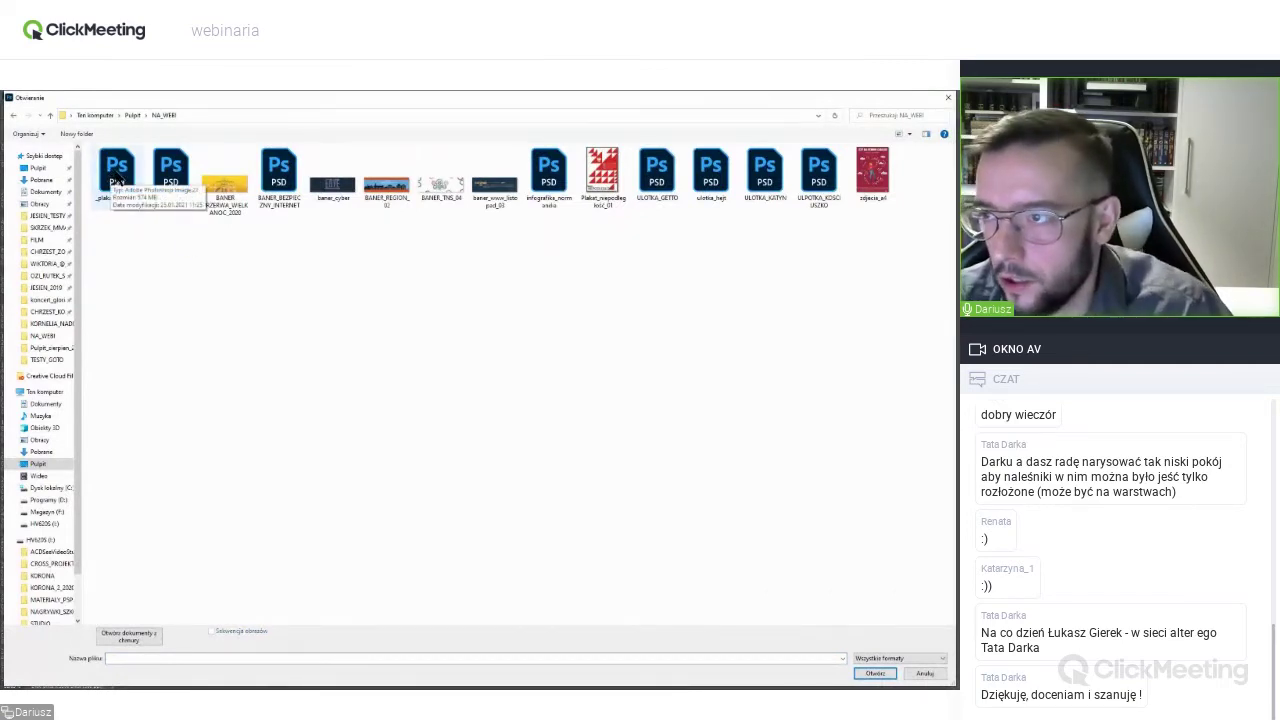
left_click(712, 181)
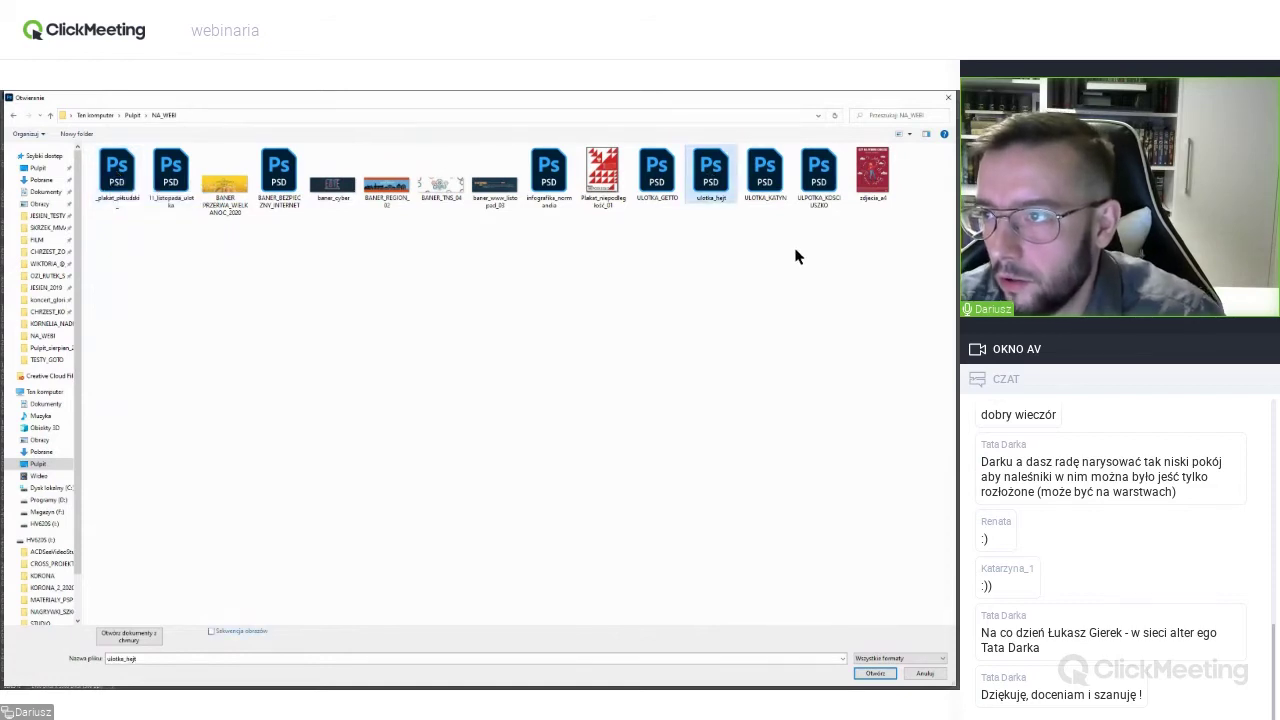
Open ulotka_hejt, view it full screen with guides hidden, and zoom in and out.
left_click(875, 675)
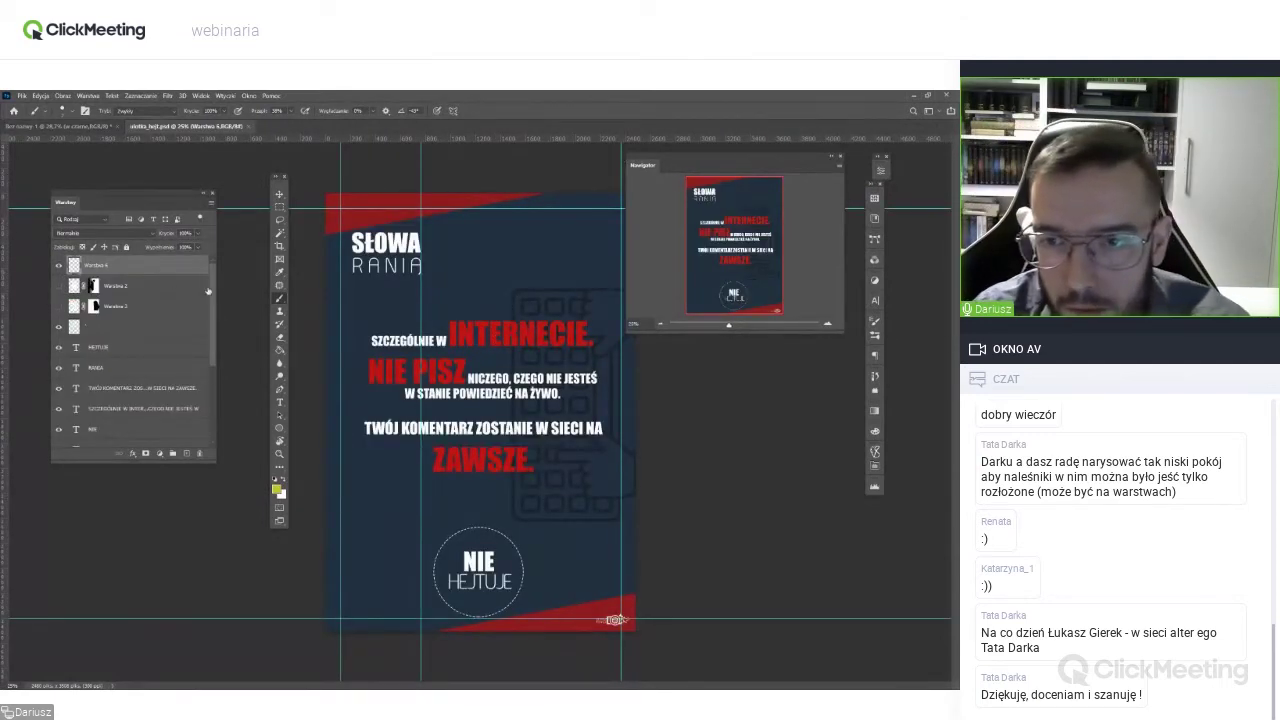
mouse_move(213, 292)
left_mouse_down()
mouse_move(223, 383)
mouse_move(212, 270)
left_mouse_up()
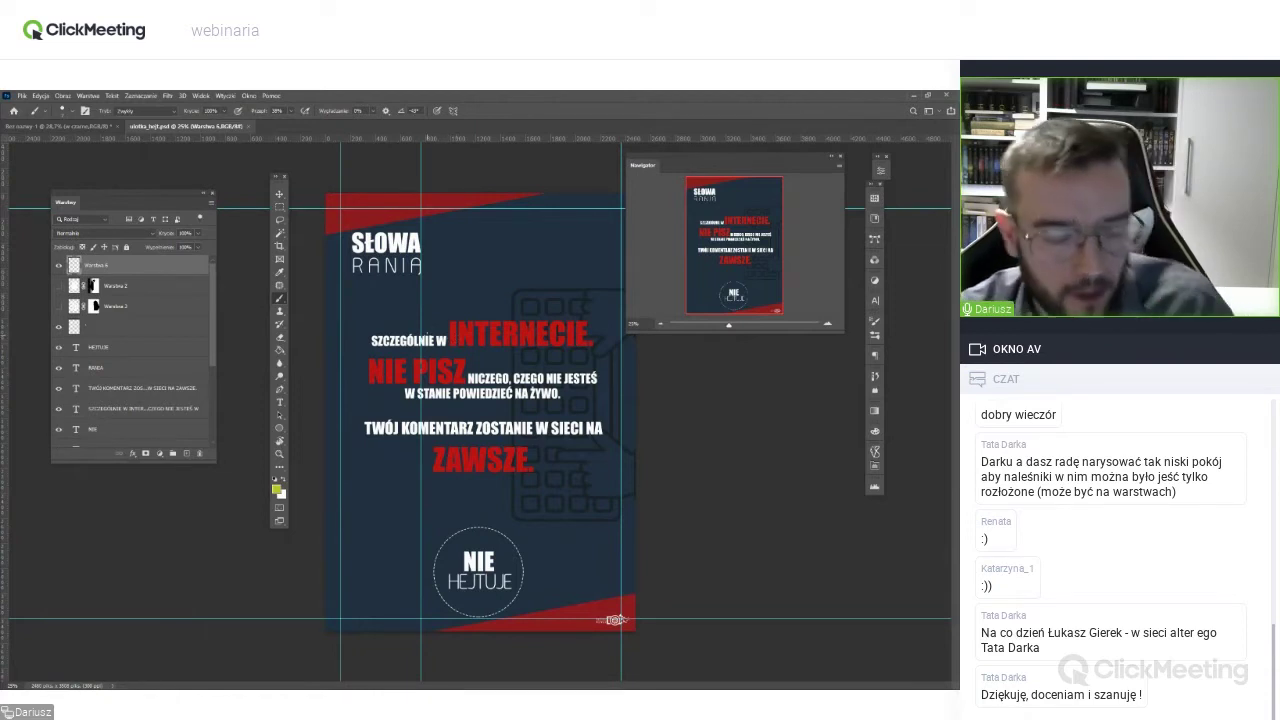
key("f")
key("f")
key("ctrl+semicolon")
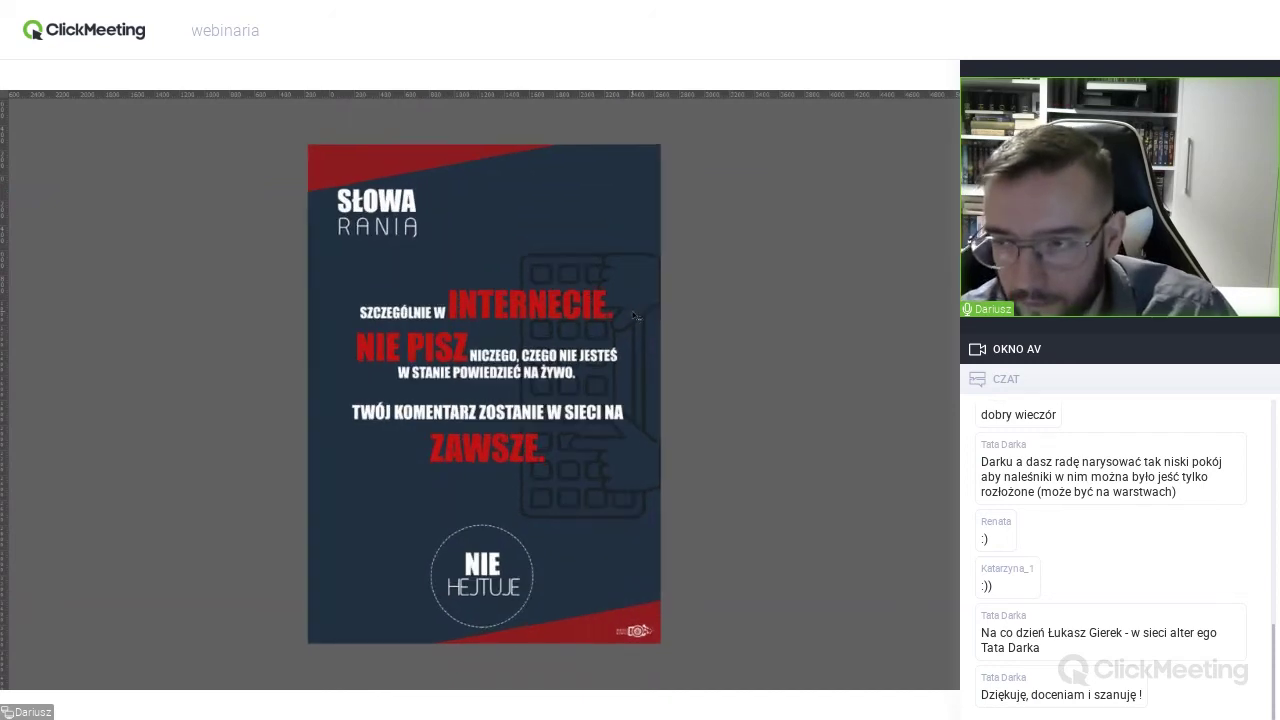
scroll(632, 312, "up", 3)
scroll(632, 312, "down", 1)
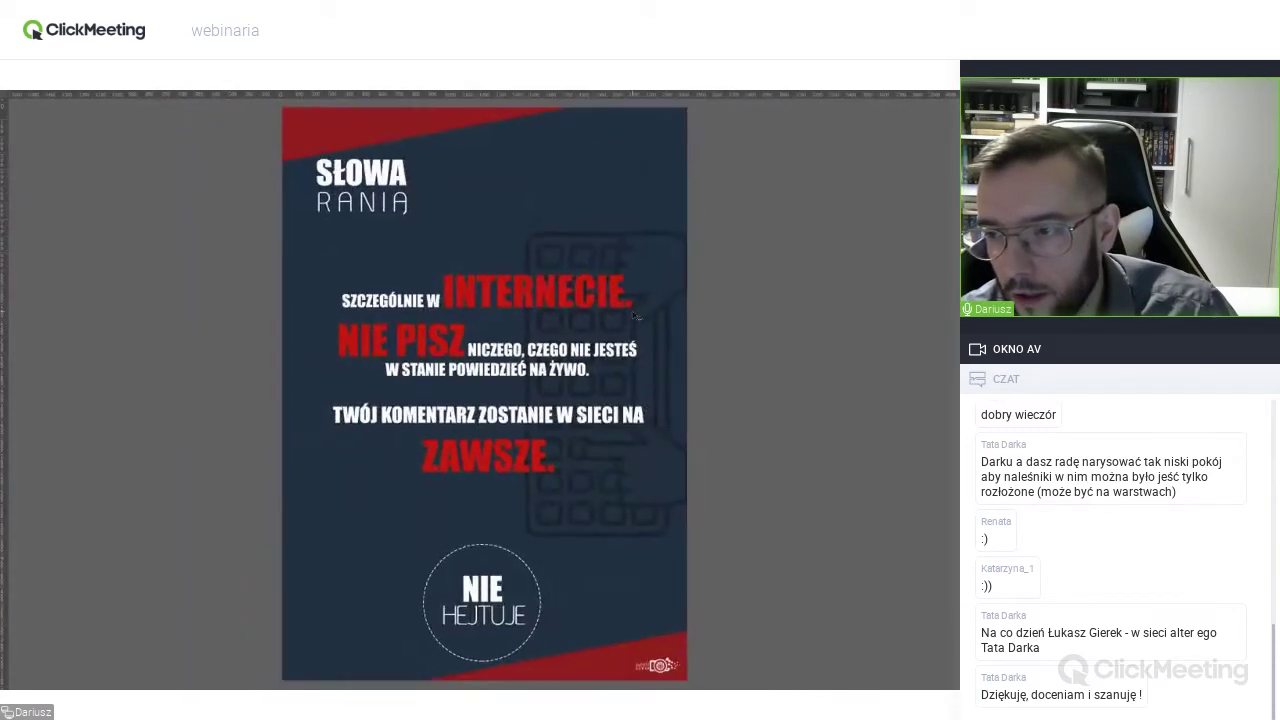
scroll(632, 312, "down", 2)
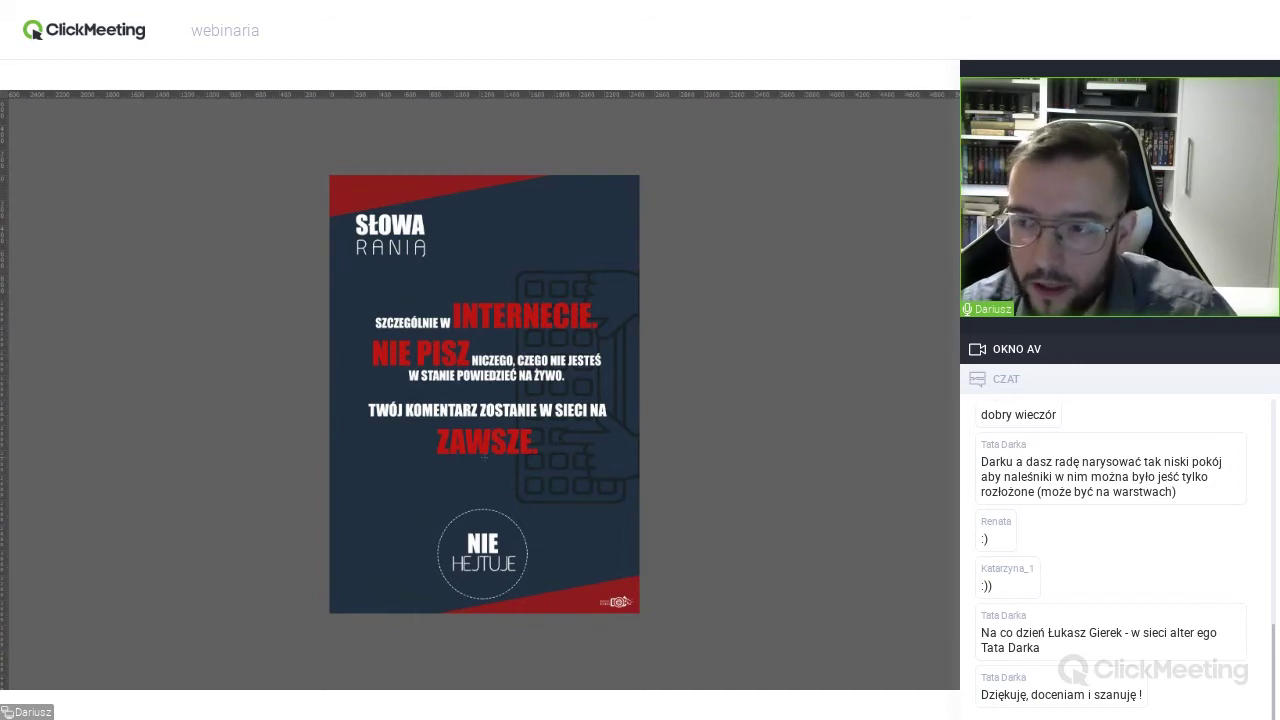
Return to the normal workspace and collapse the Navigator preview into the side dock.
key("f")
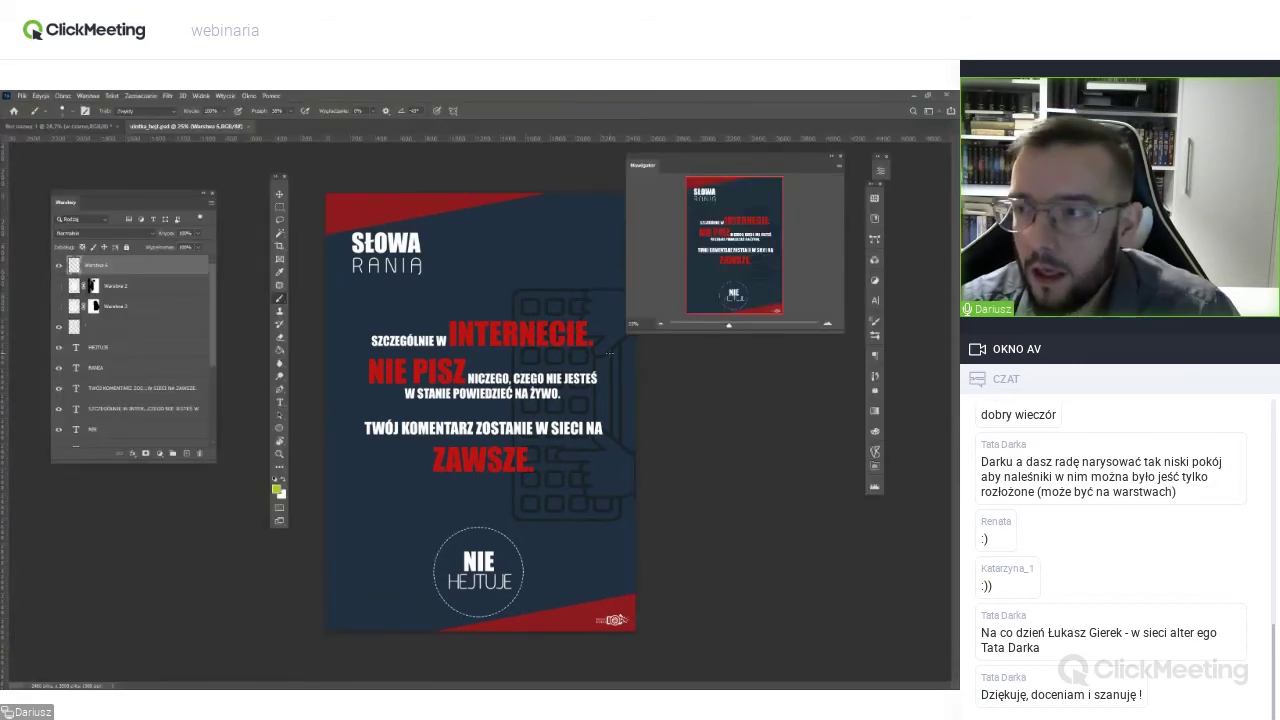
left_click_drag(729, 332, 731, 333)
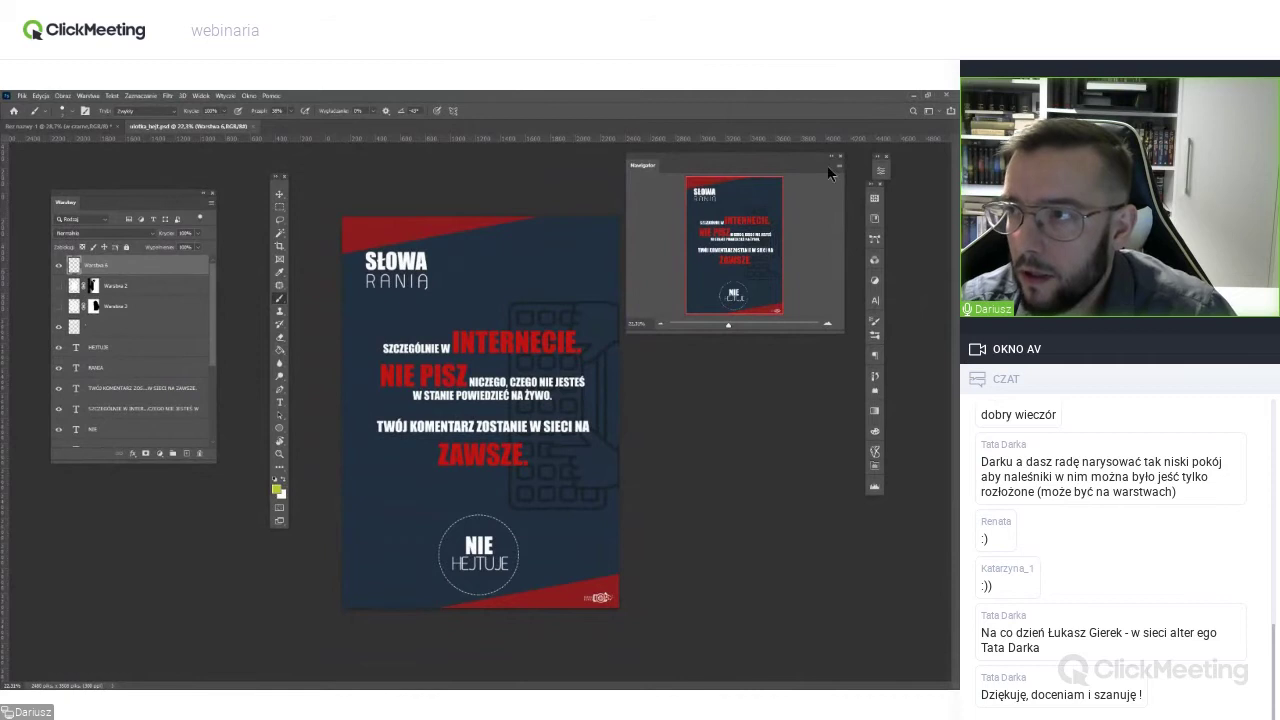
left_click(831, 159)
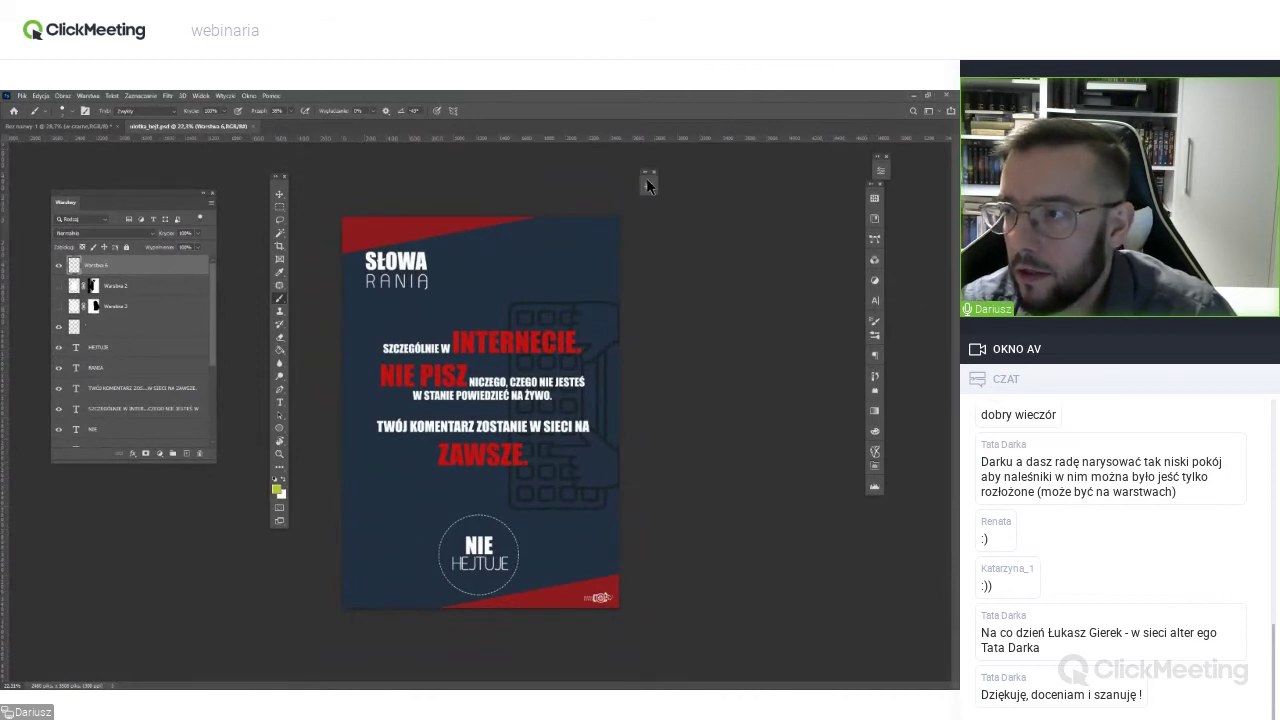
left_click_drag(636, 170, 886, 510)
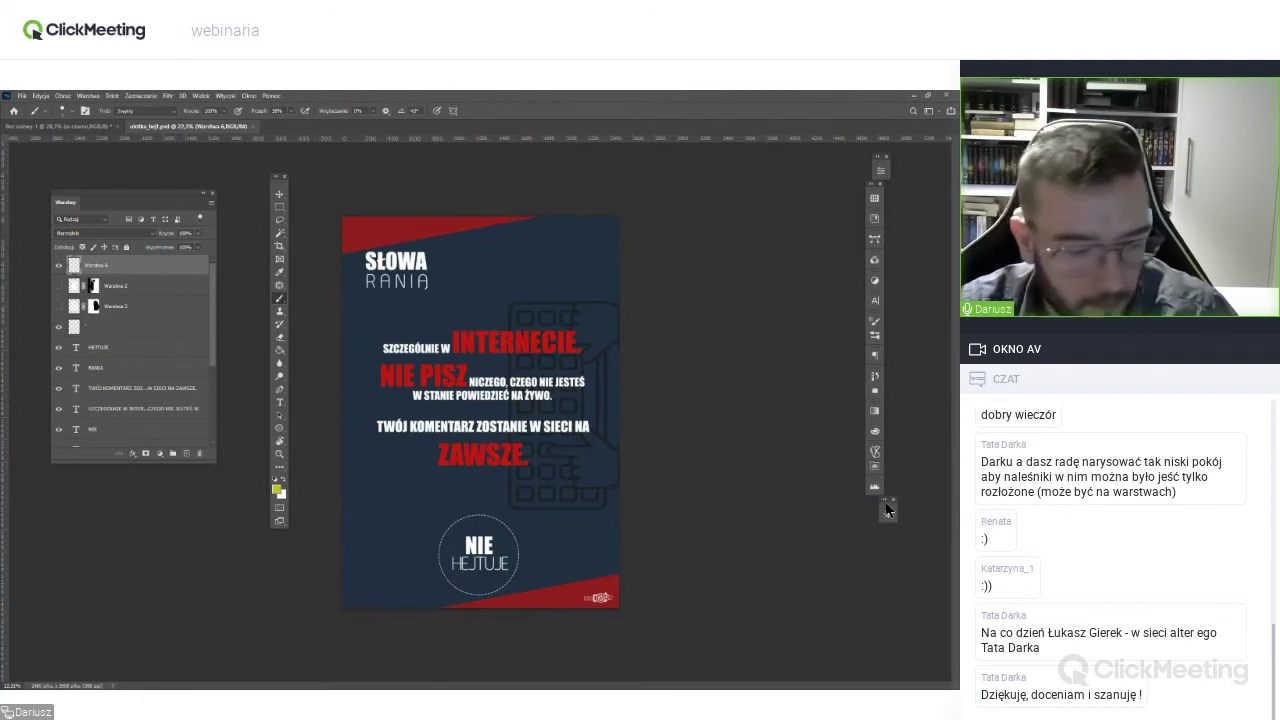
Switch to the Move tool and bring up the poster's Image Size settings.
key("v")
scroll(210, 315, "down", 2)
scroll(211, 315, "down", 1)
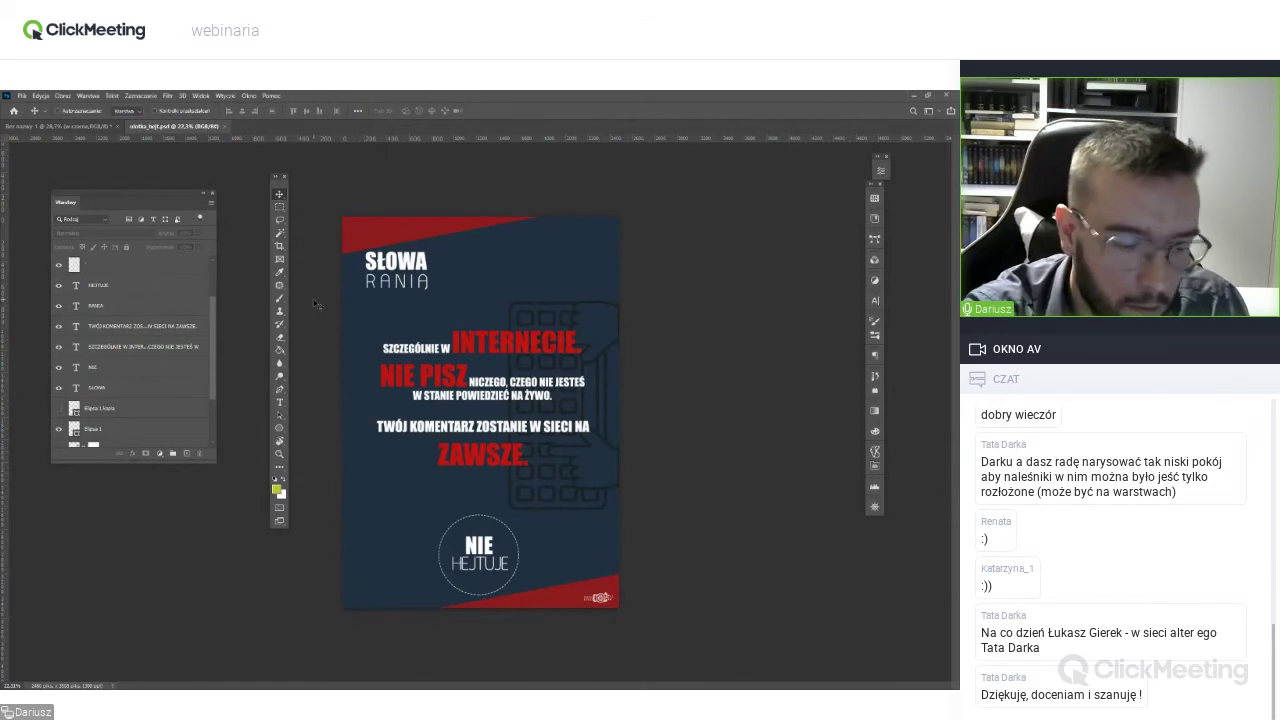
key("ctrl+alt+i")
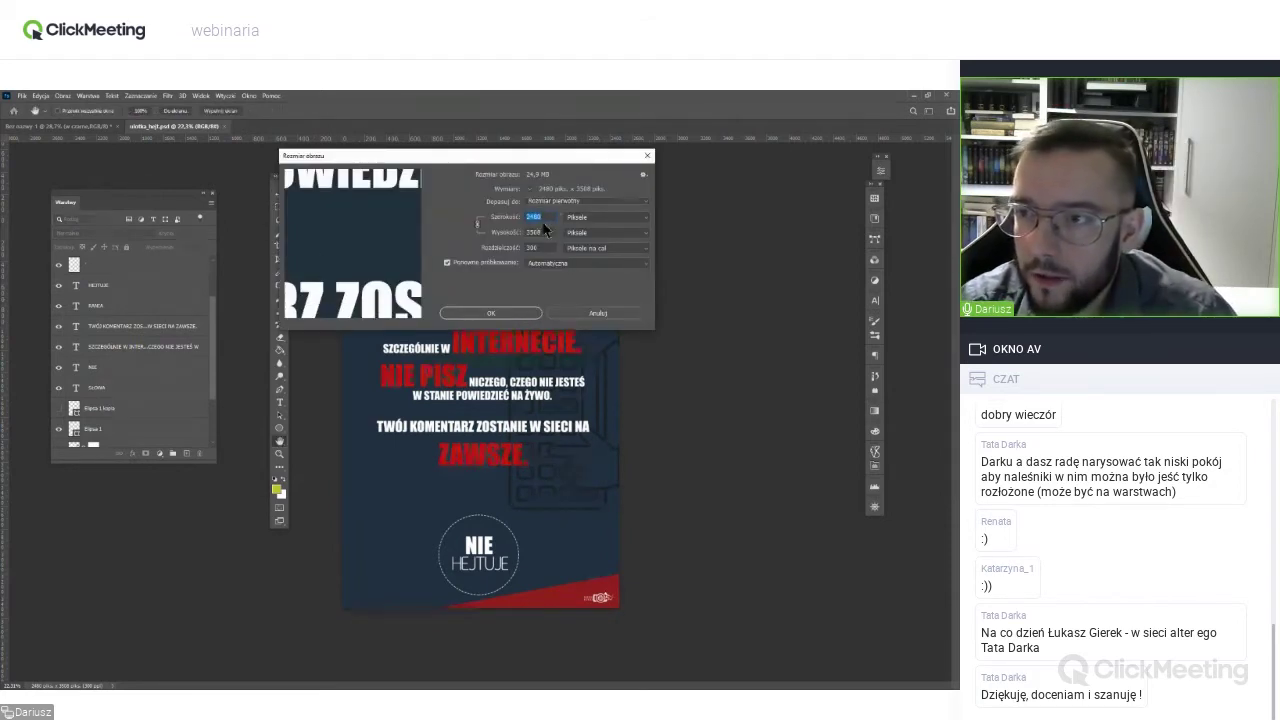
Show the poster's image size in centimetres (21 × 29,7 cm) and confirm.
left_click(591, 222)
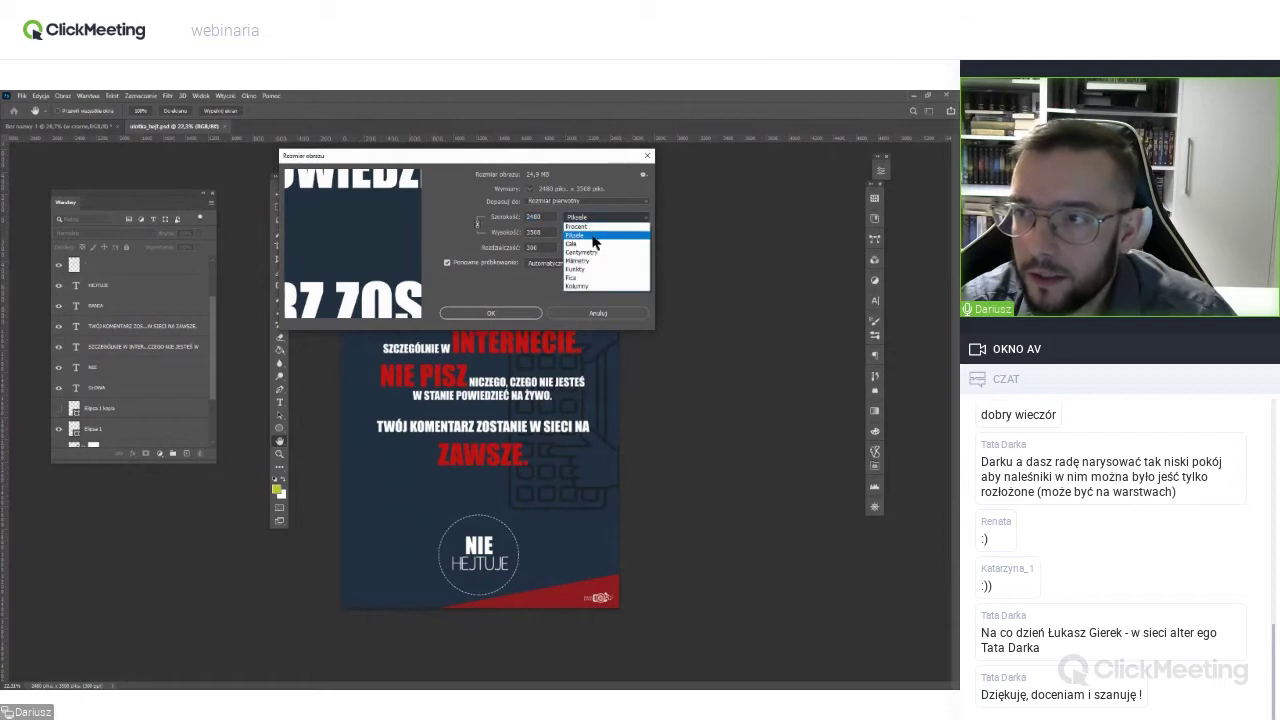
left_click(591, 257)
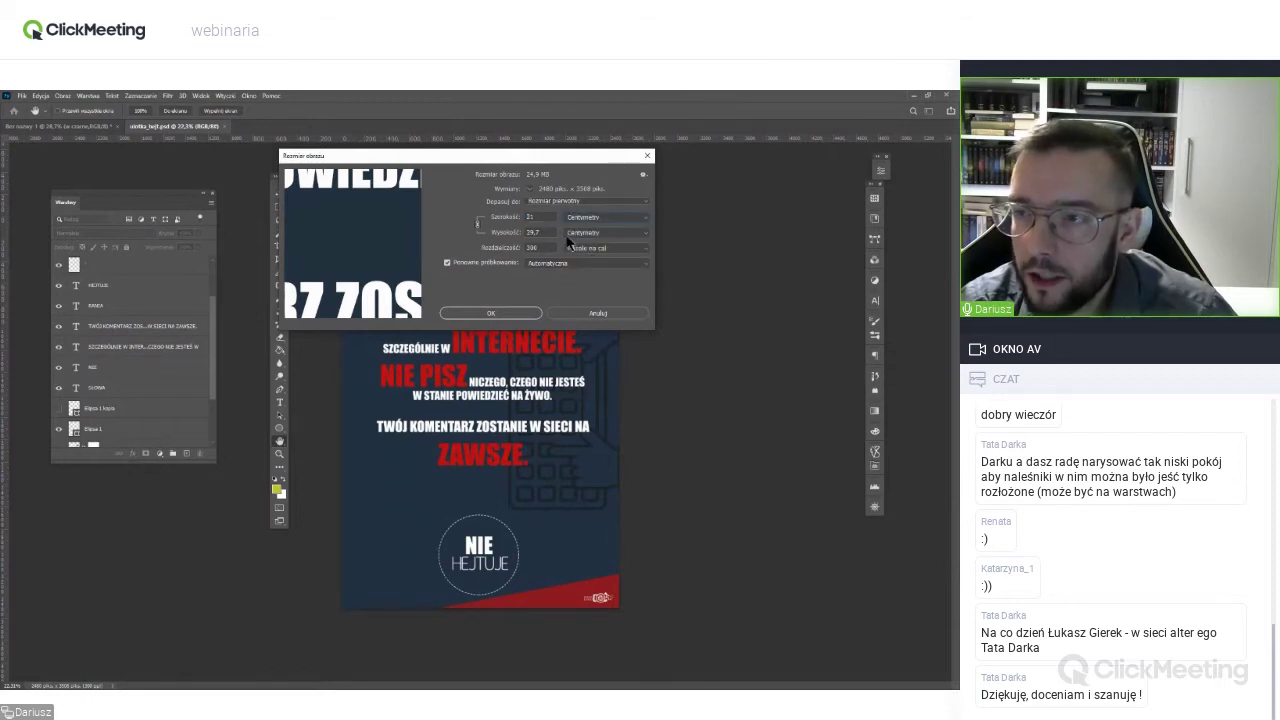
left_click(507, 314)
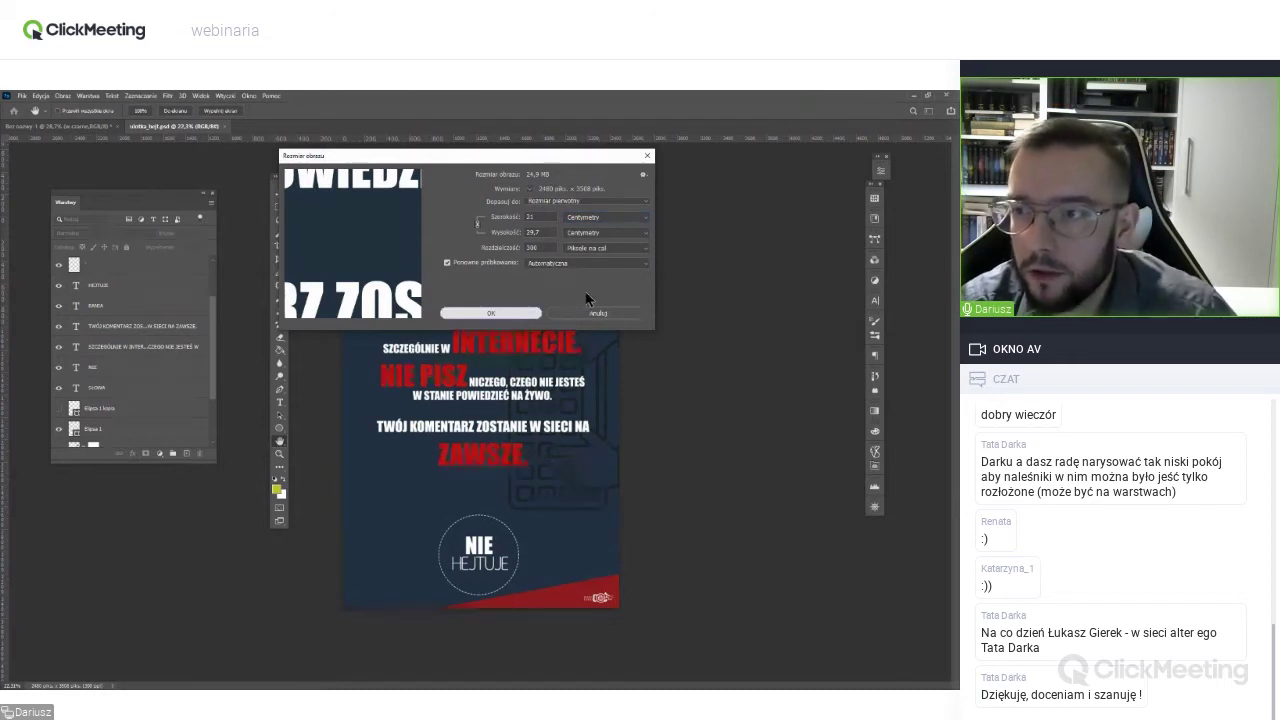
left_click(520, 314)
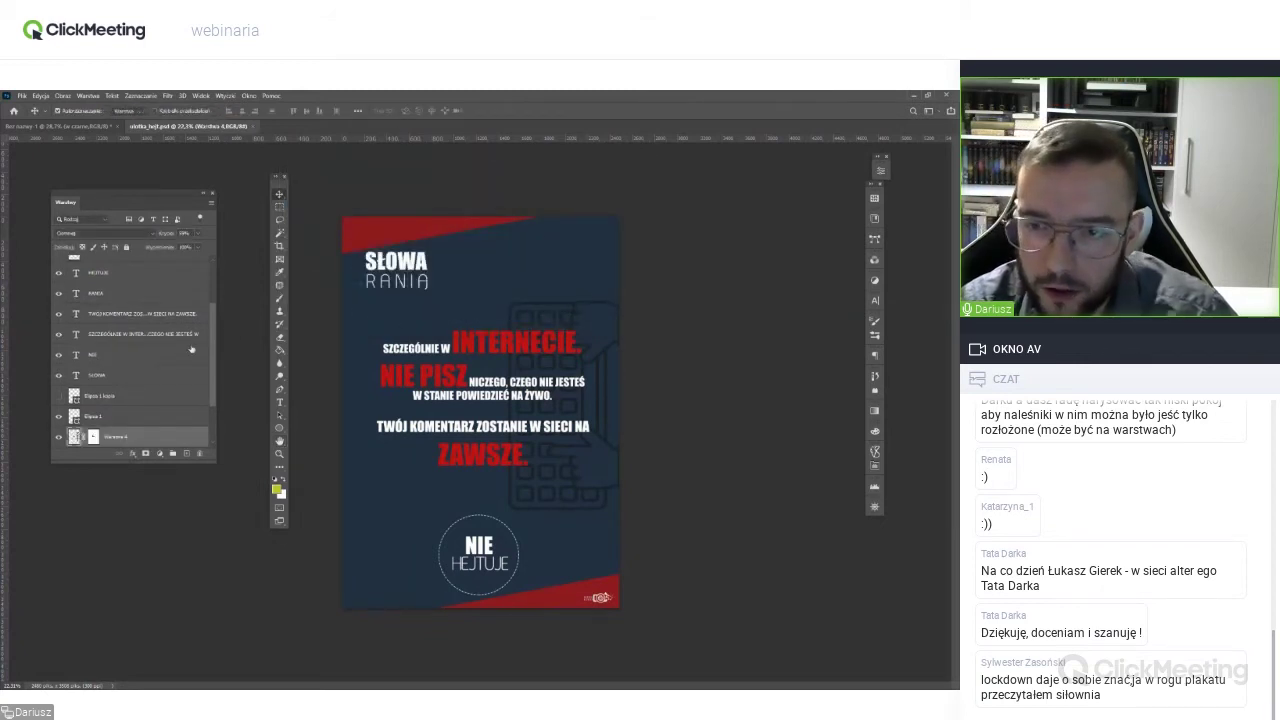
Delete the duplicate Elipsa 1 kopia layer.
left_click_drag(210, 345, 213, 369)
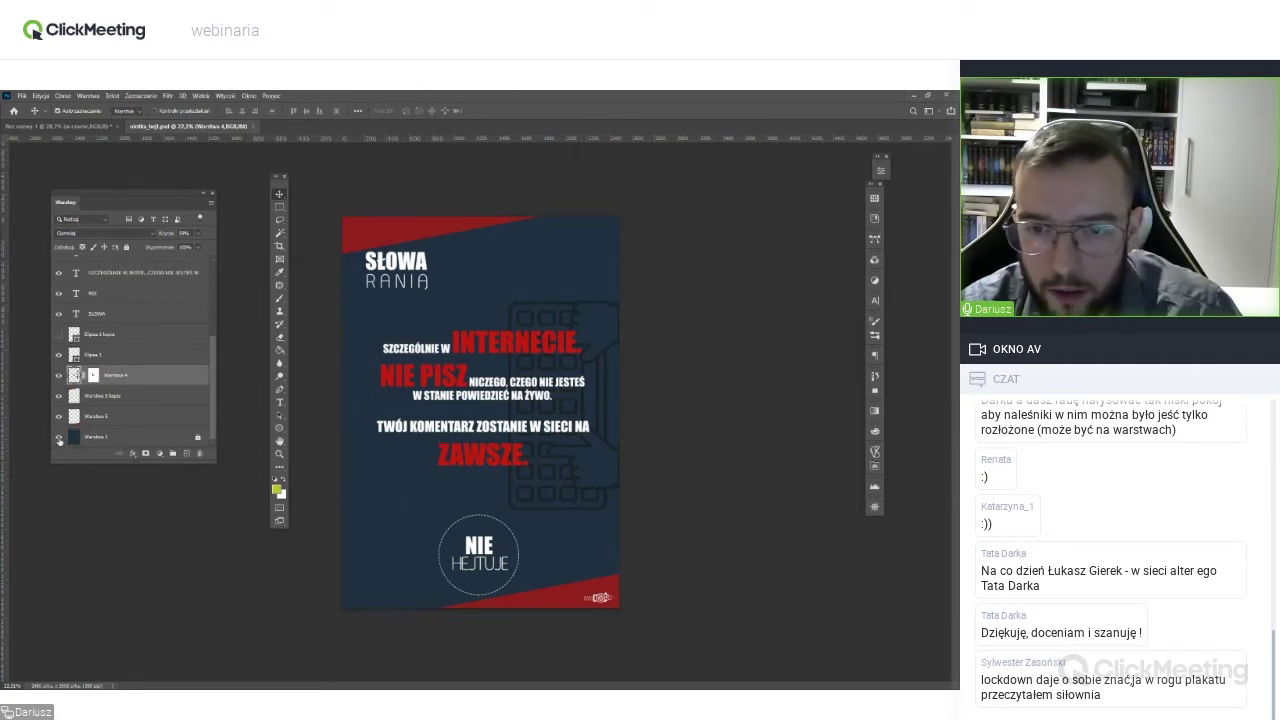
left_click_drag(130, 336, 198, 453)
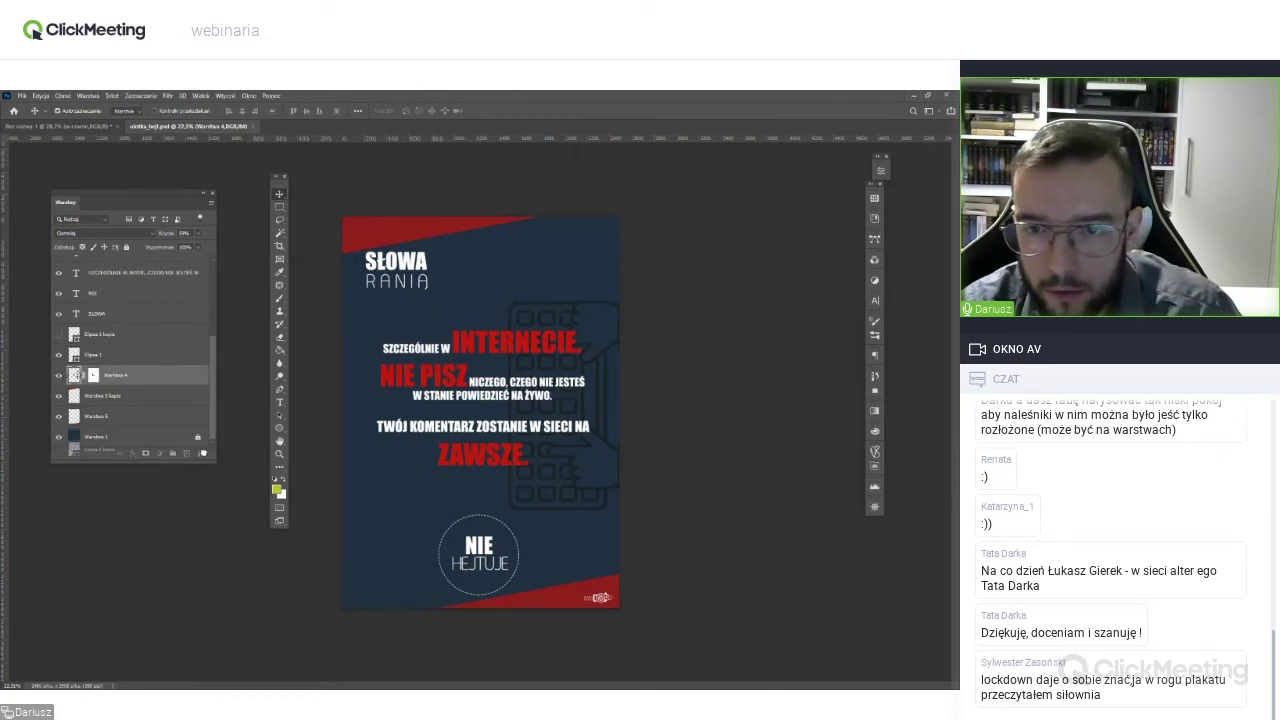
scroll(130, 345, "up", 5)
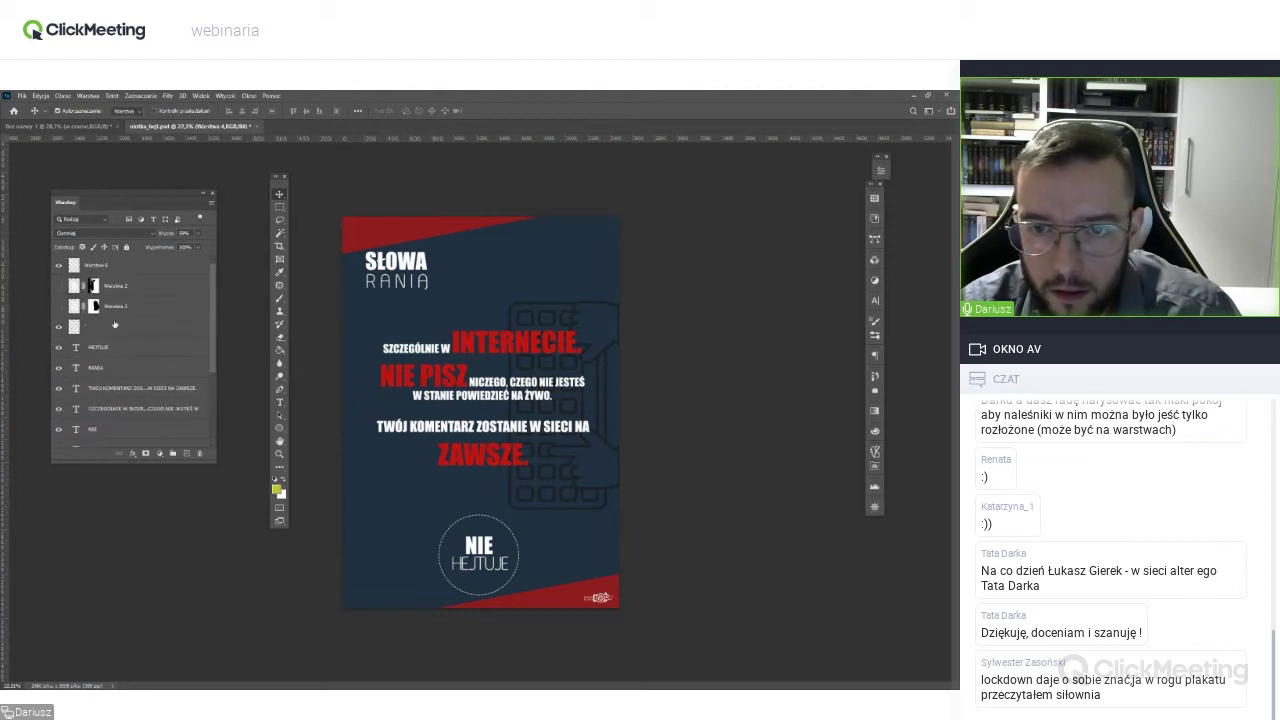
Delete both Warstwa 2 layers.
left_click(144, 309)
left_click(110, 286, "shift")
left_click_drag(110, 286, 201, 454)
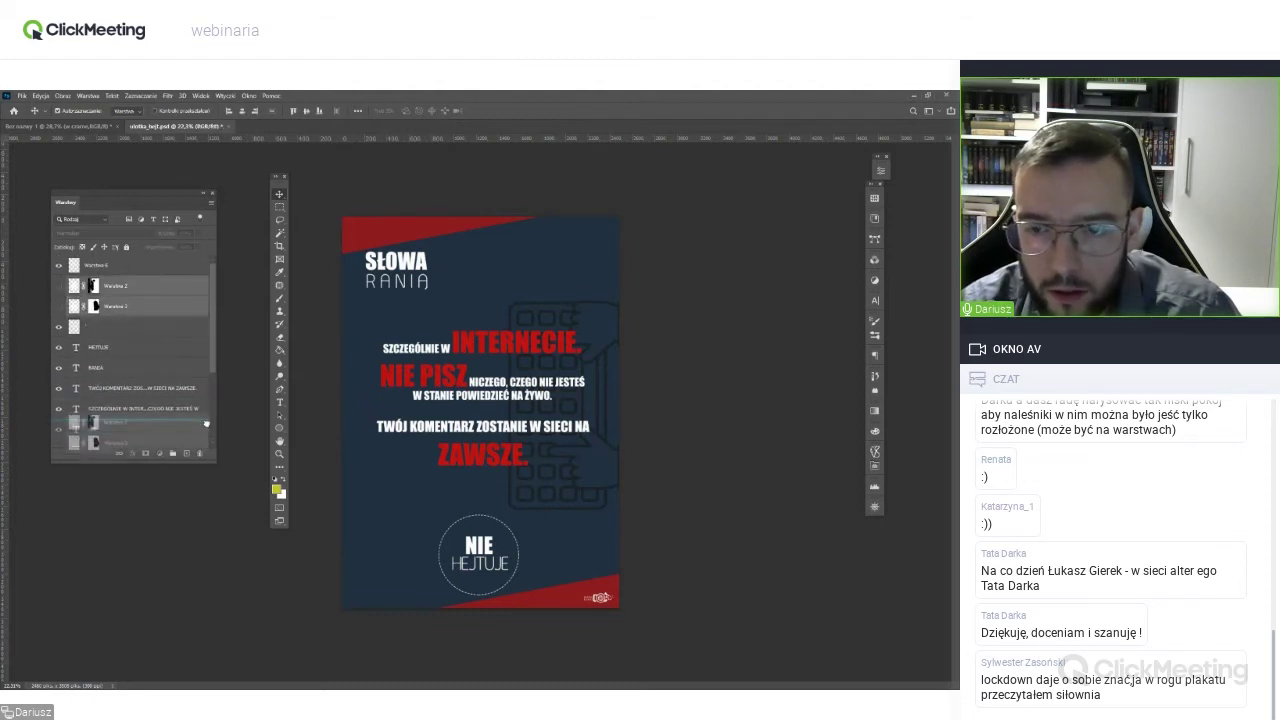
scroll(120, 400, "down", 3)
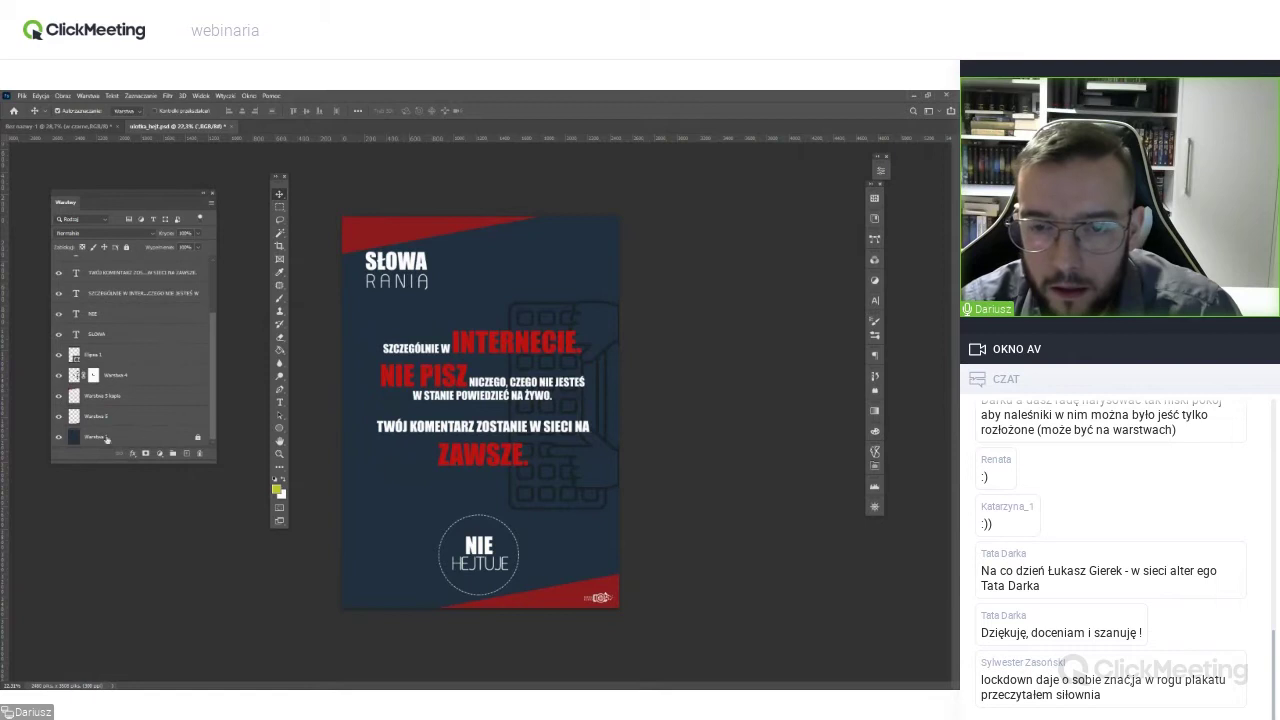
Hide all layers except the navy background and add empty Warstwa 7 just above it.
left_click(58, 437, "alt")
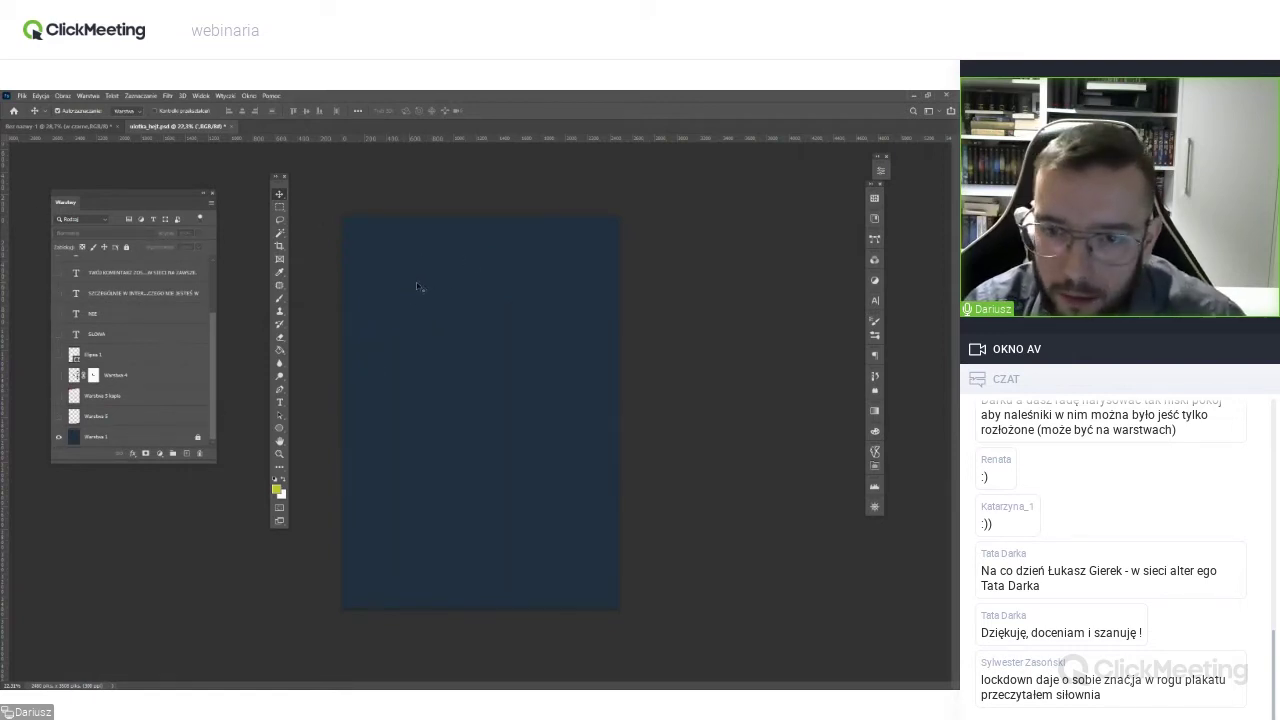
left_click(186, 455)
left_click_drag(99, 265, 107, 432)
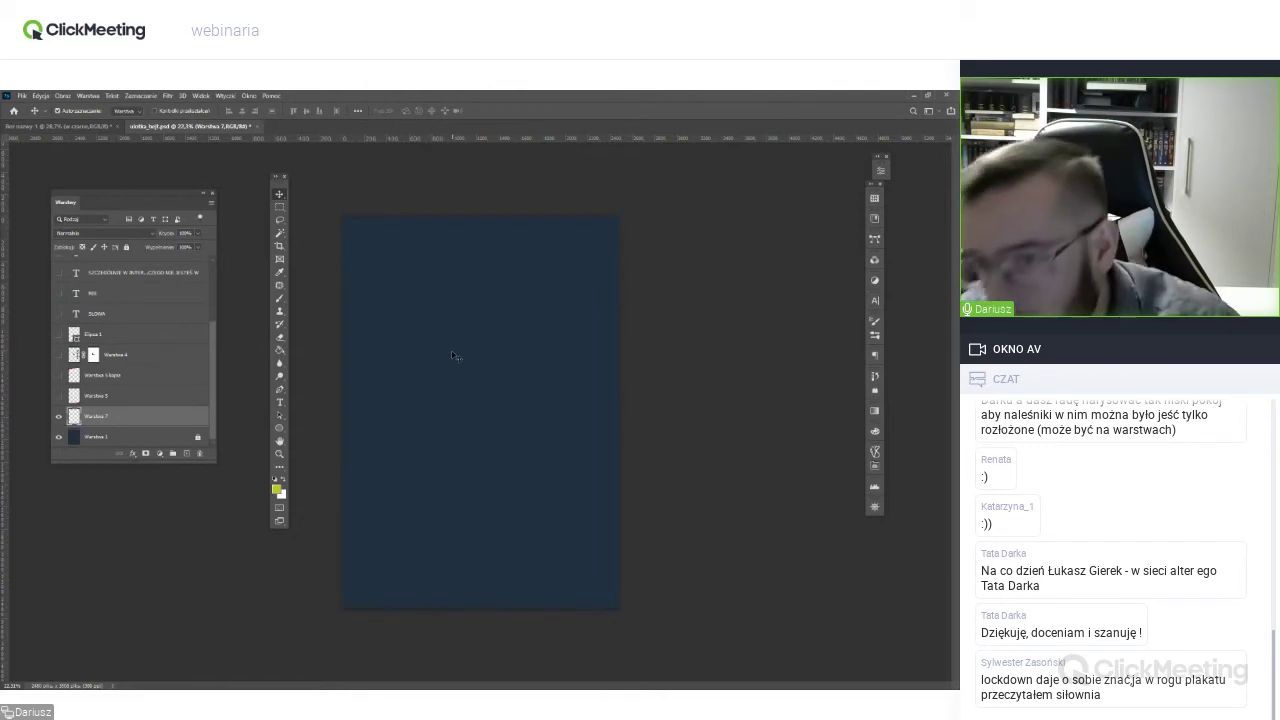
left_click(278, 274)
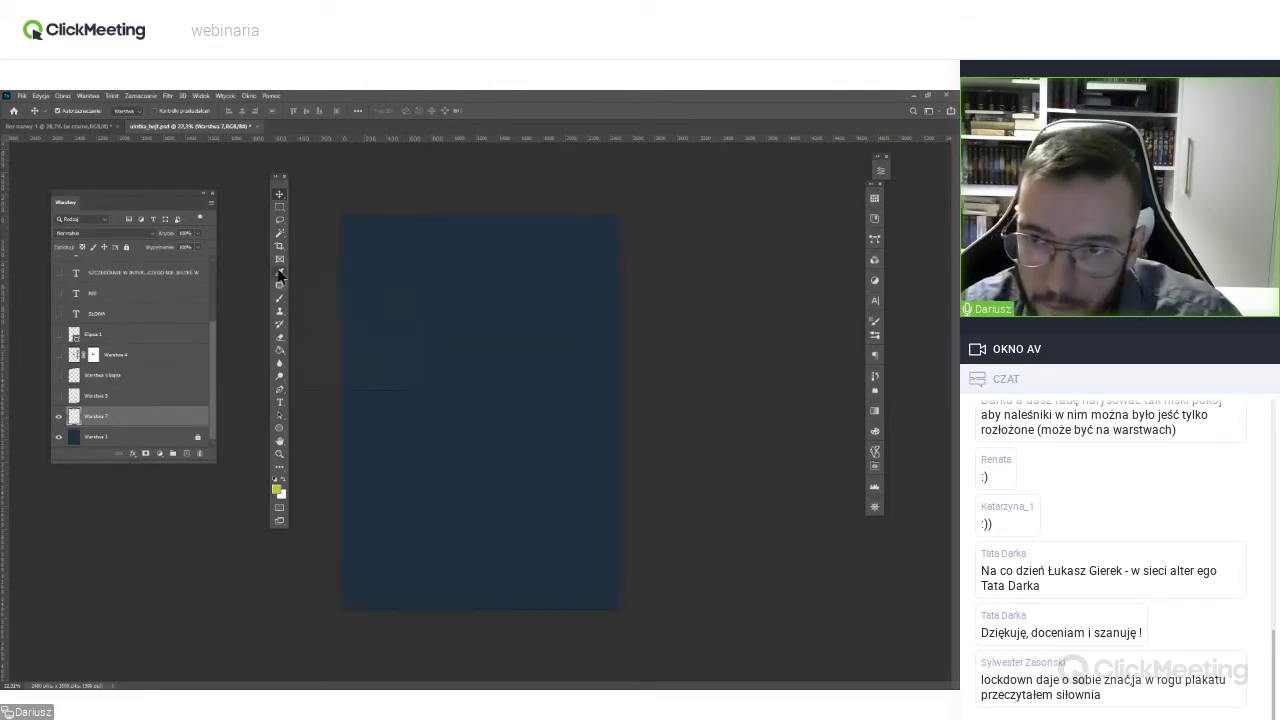
Sample the navy colour, pick a lighter slate blue and fill Warstwa 7 with it.
left_click(476, 277)
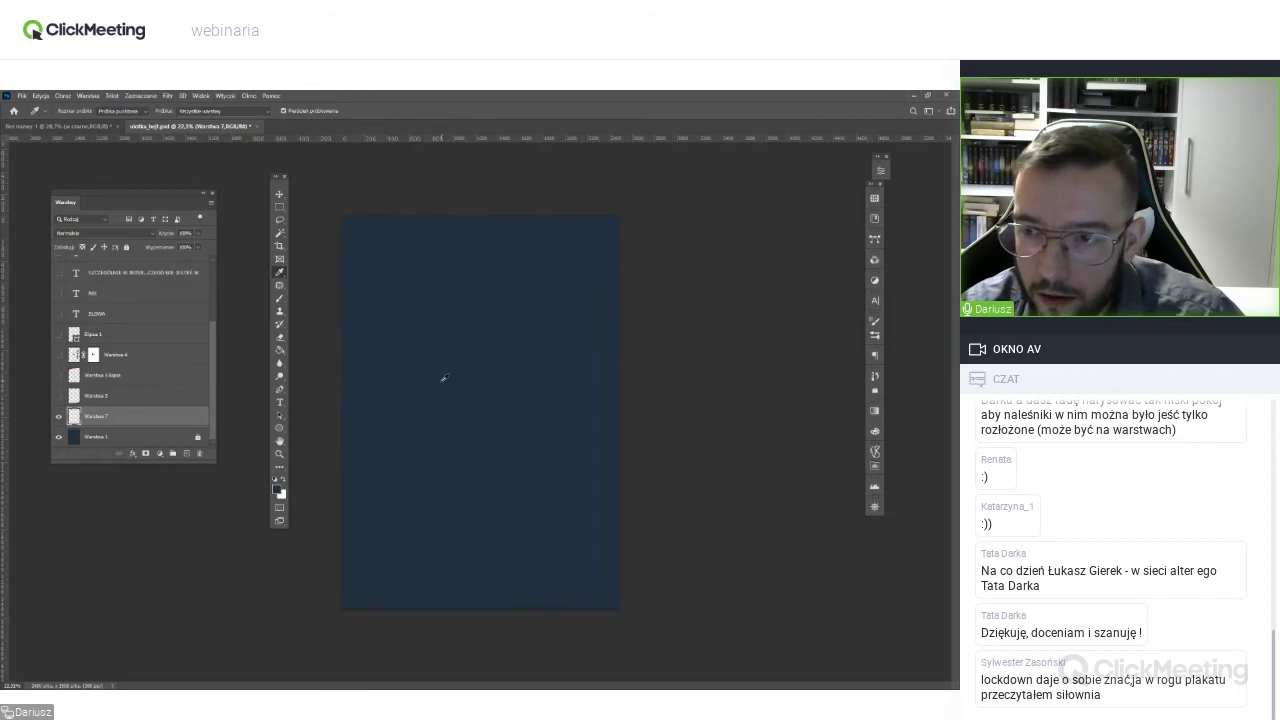
left_click(278, 489)
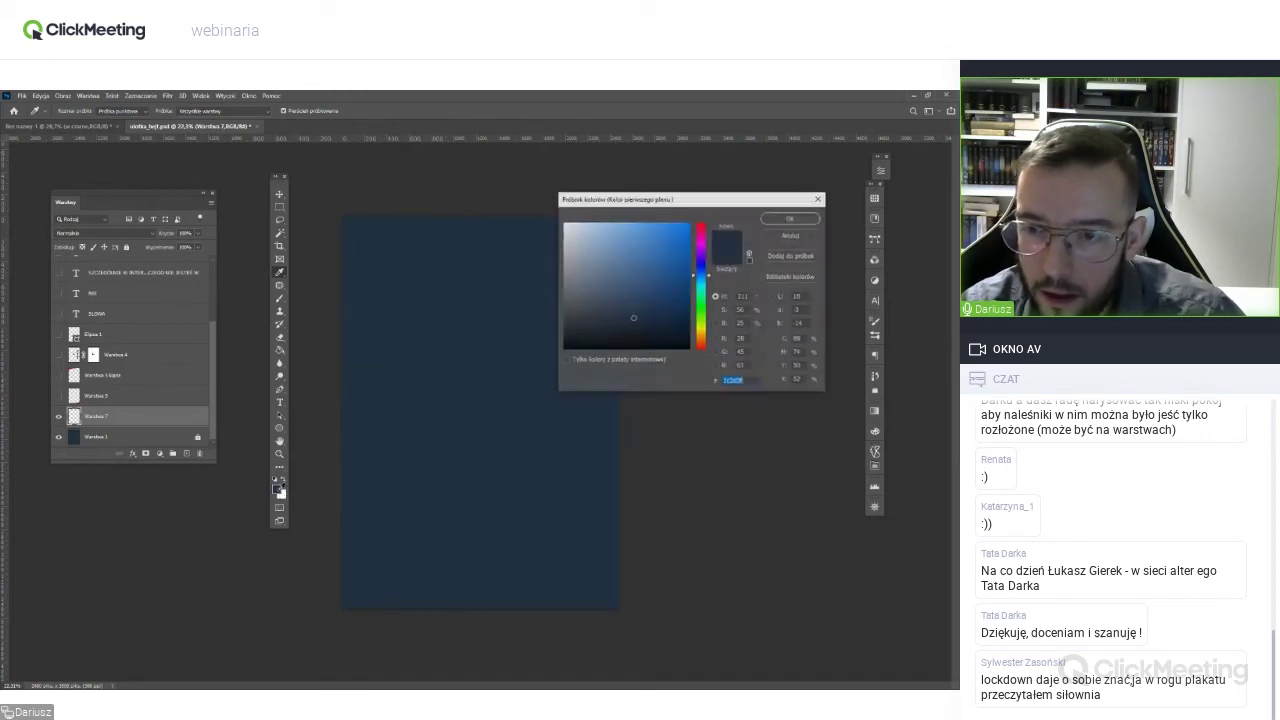
left_click_drag(635, 318, 622, 293)
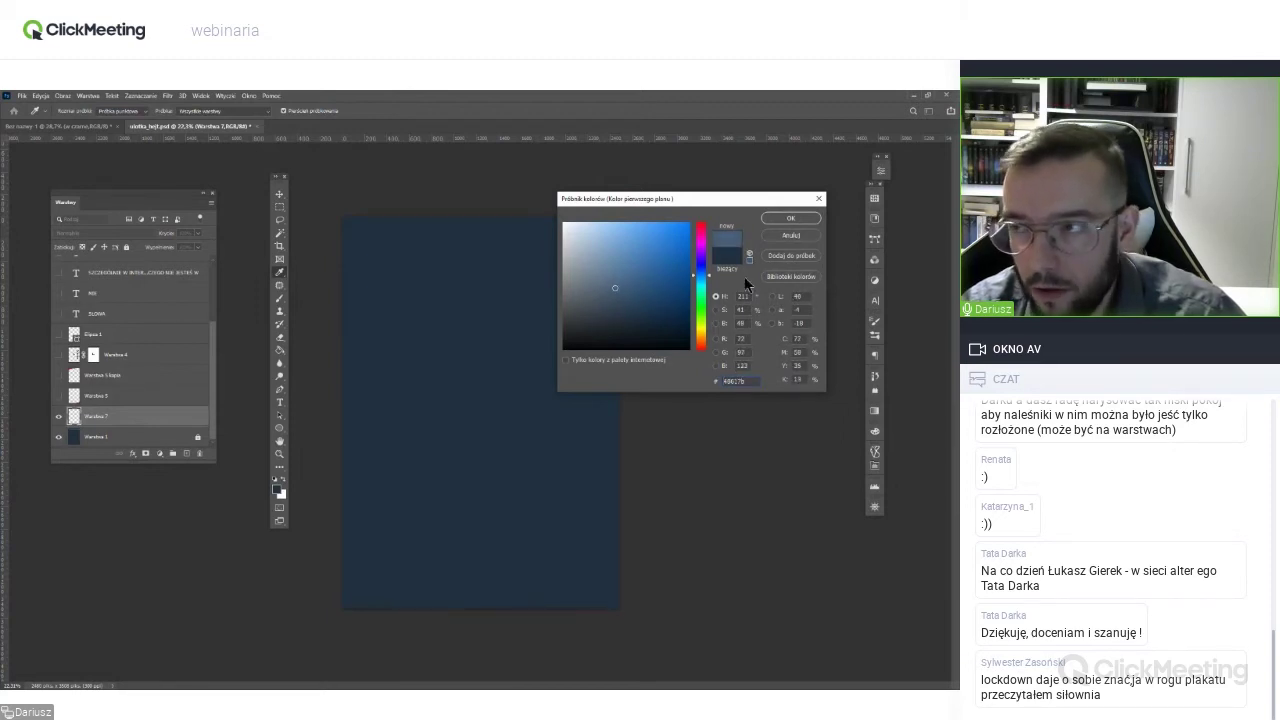
left_click(789, 218)
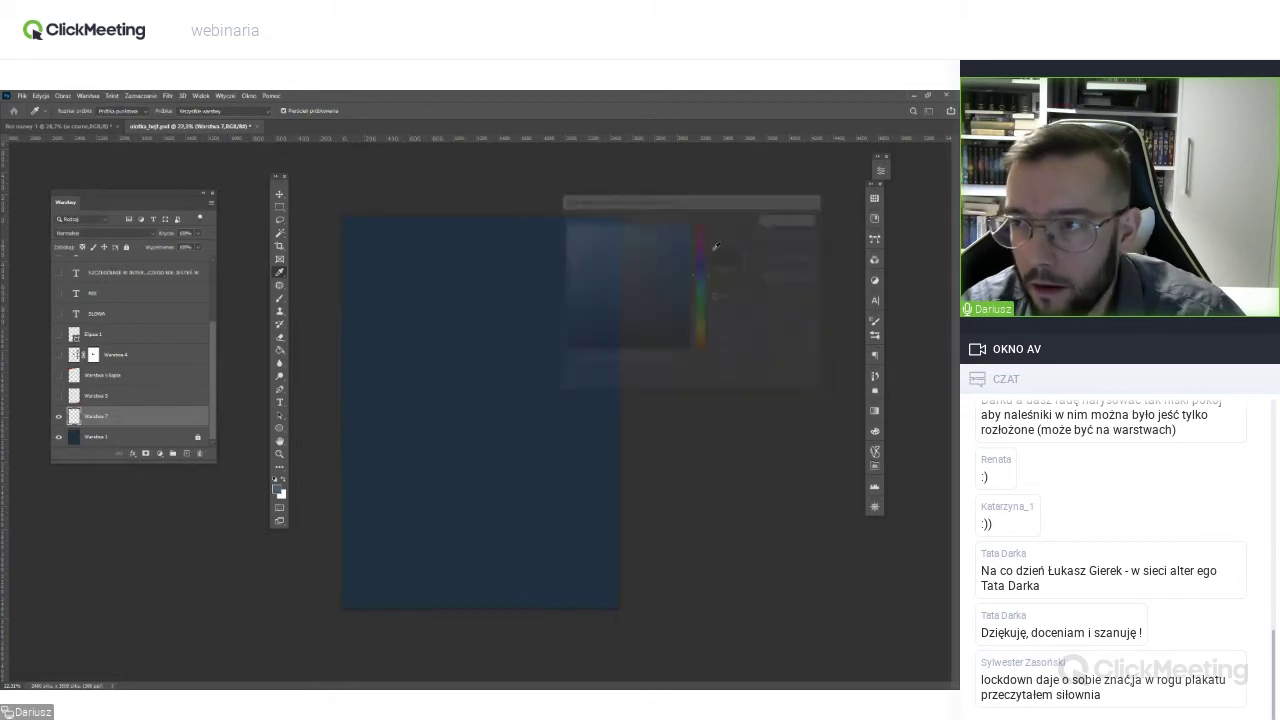
left_click(280, 352)
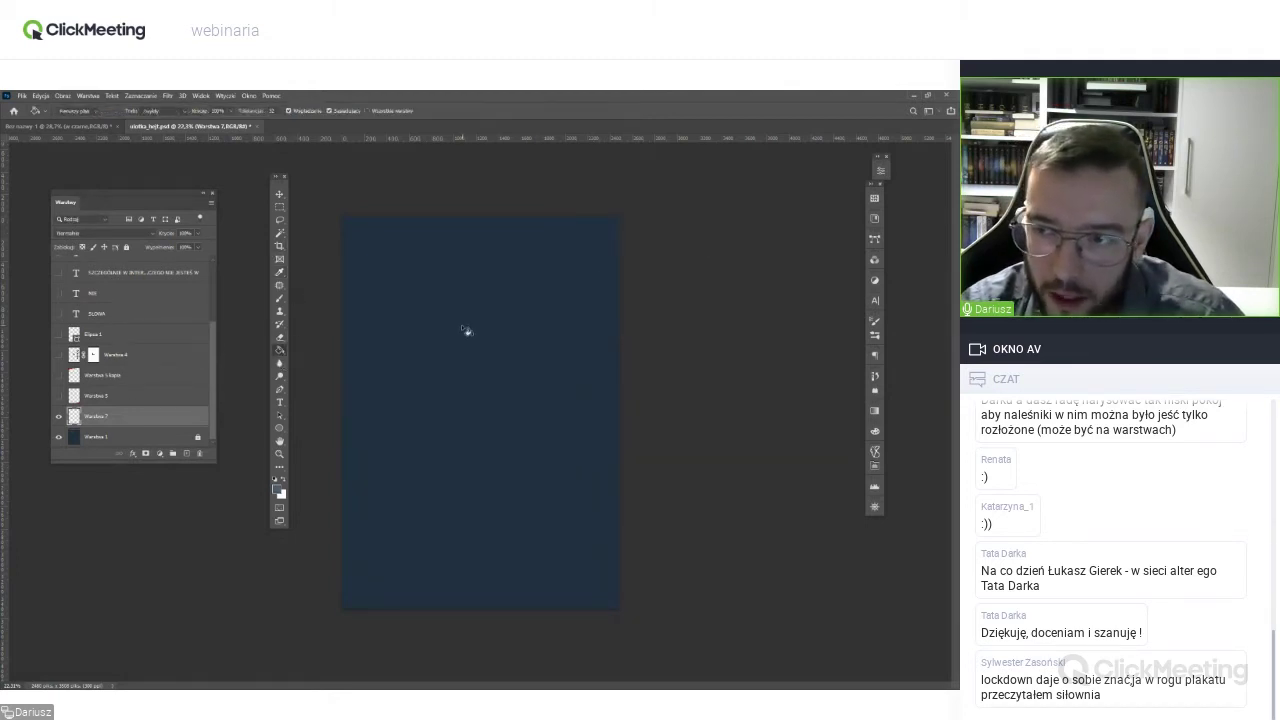
left_click(467, 333)
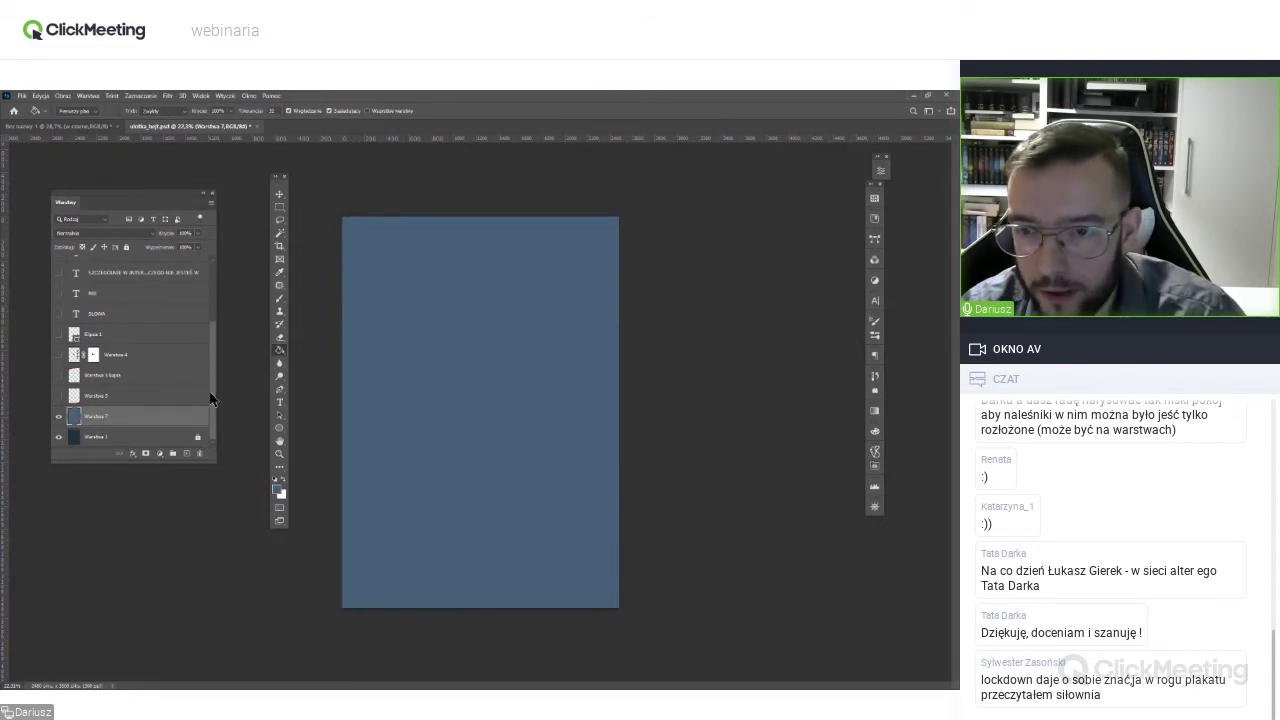
Toggle Warstwa 7's visibility to compare it with the navy base, leaving it hidden.
left_click(58, 418)
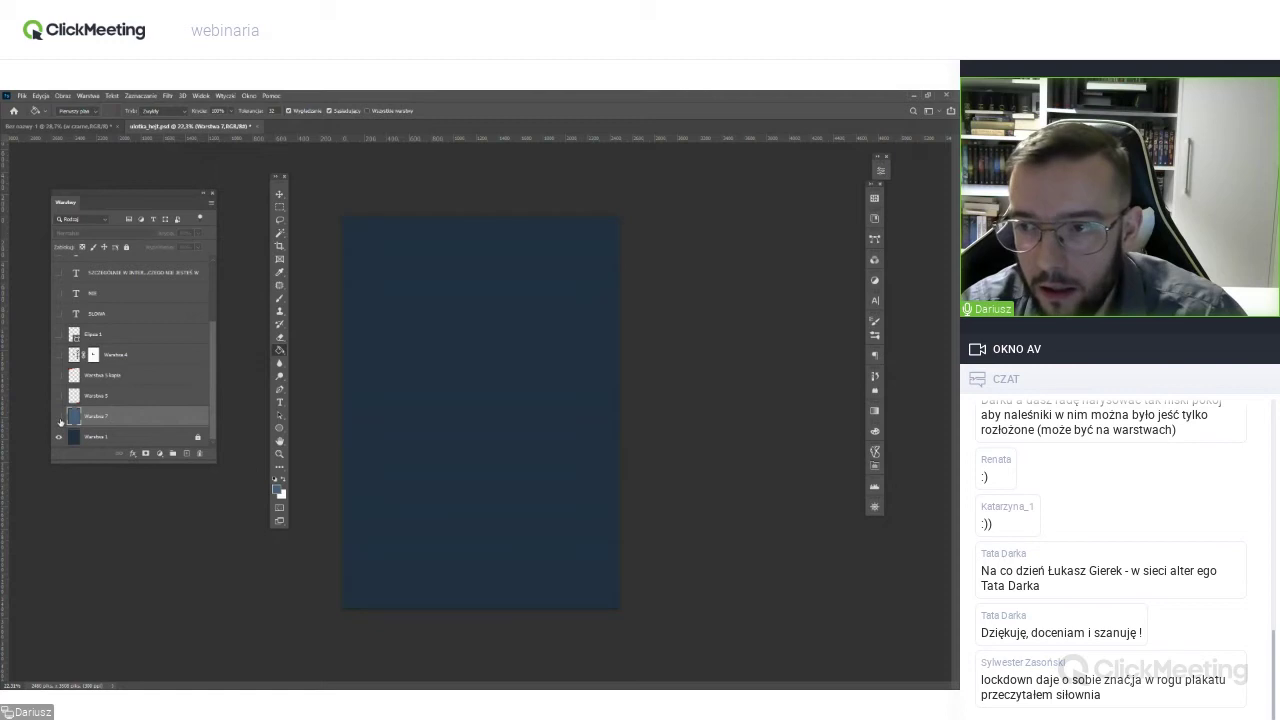
left_click(58, 417)
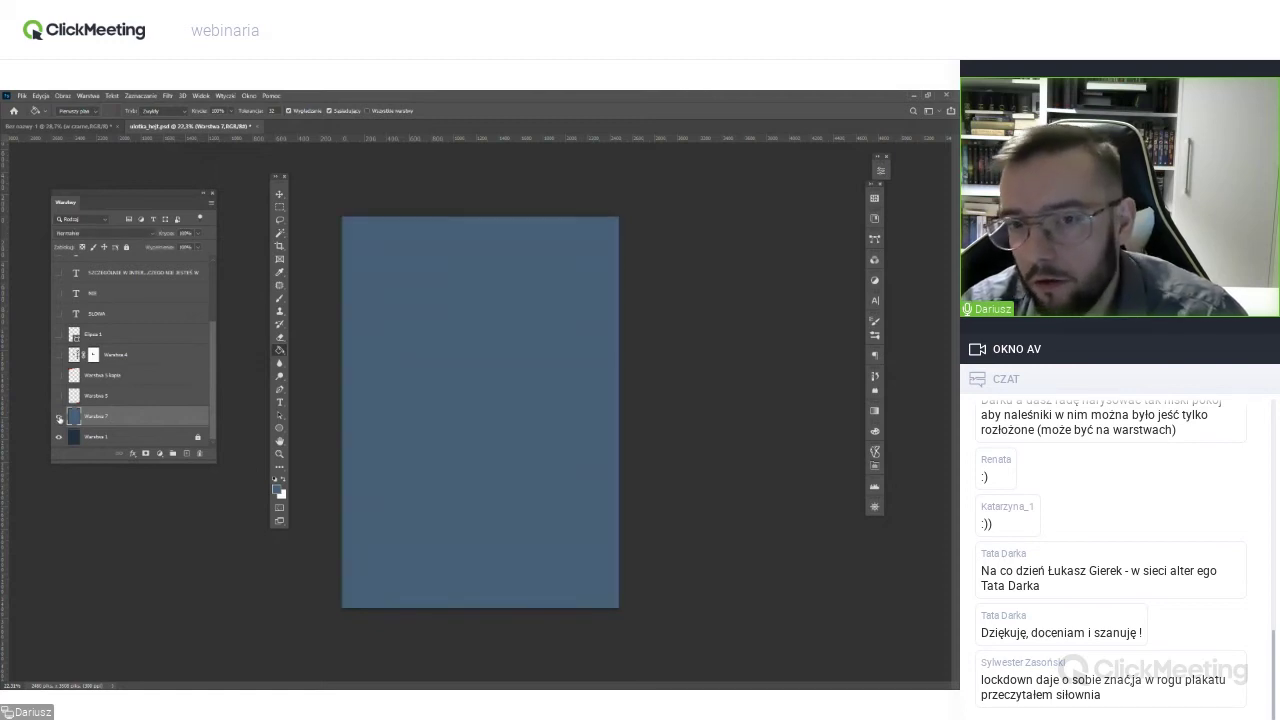
left_click(58, 417)
left_click(58, 417)
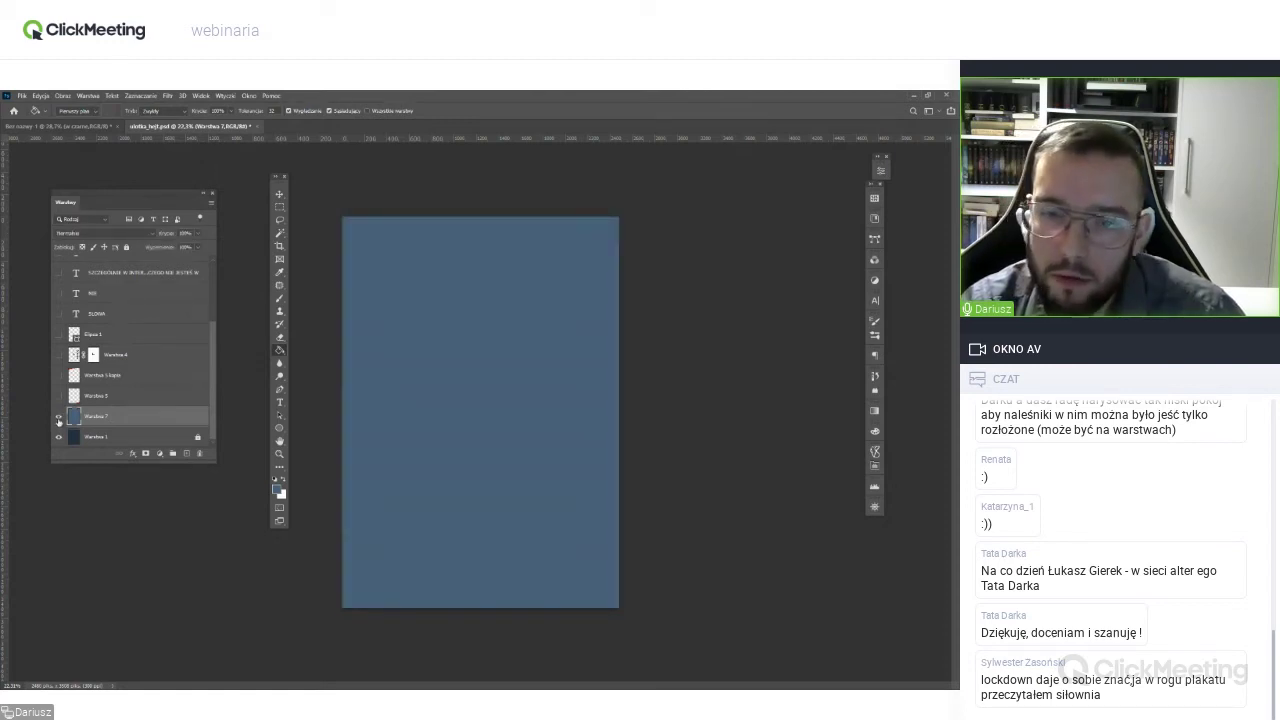
left_click(58, 418)
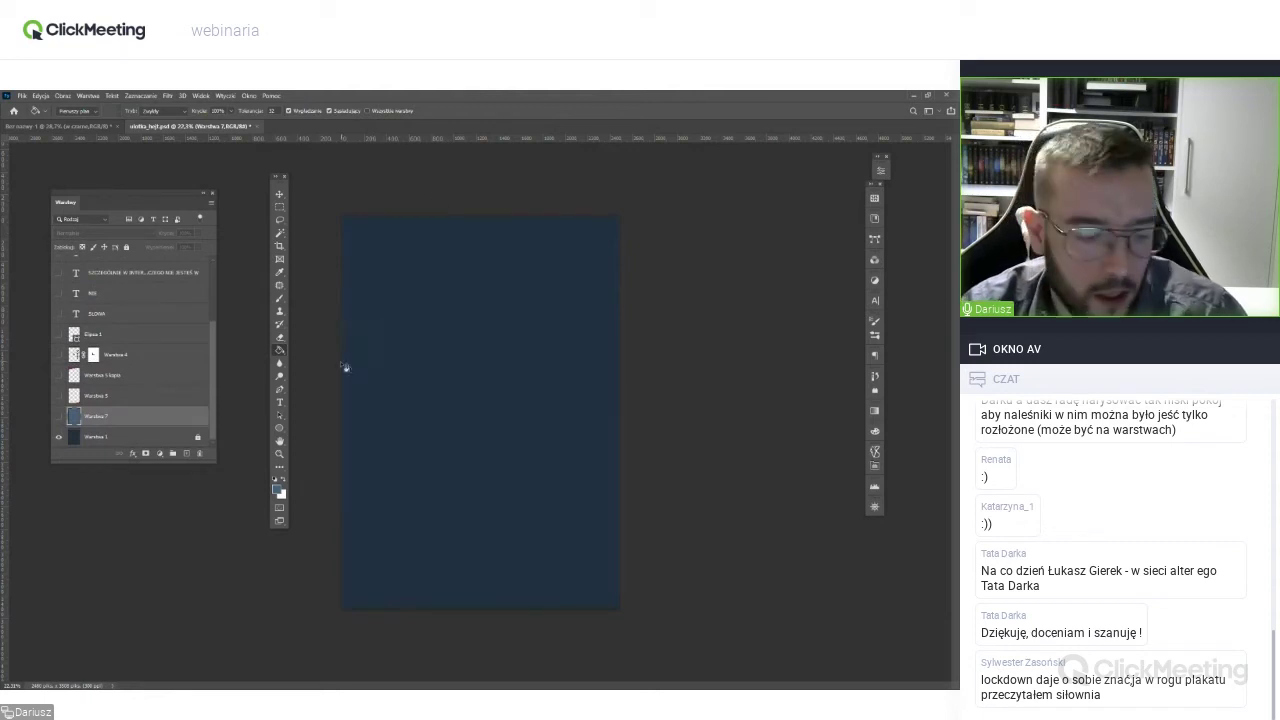
Show the red corner triangles on Warstwa 5 and Warstwa 5 kopia.
key("v")
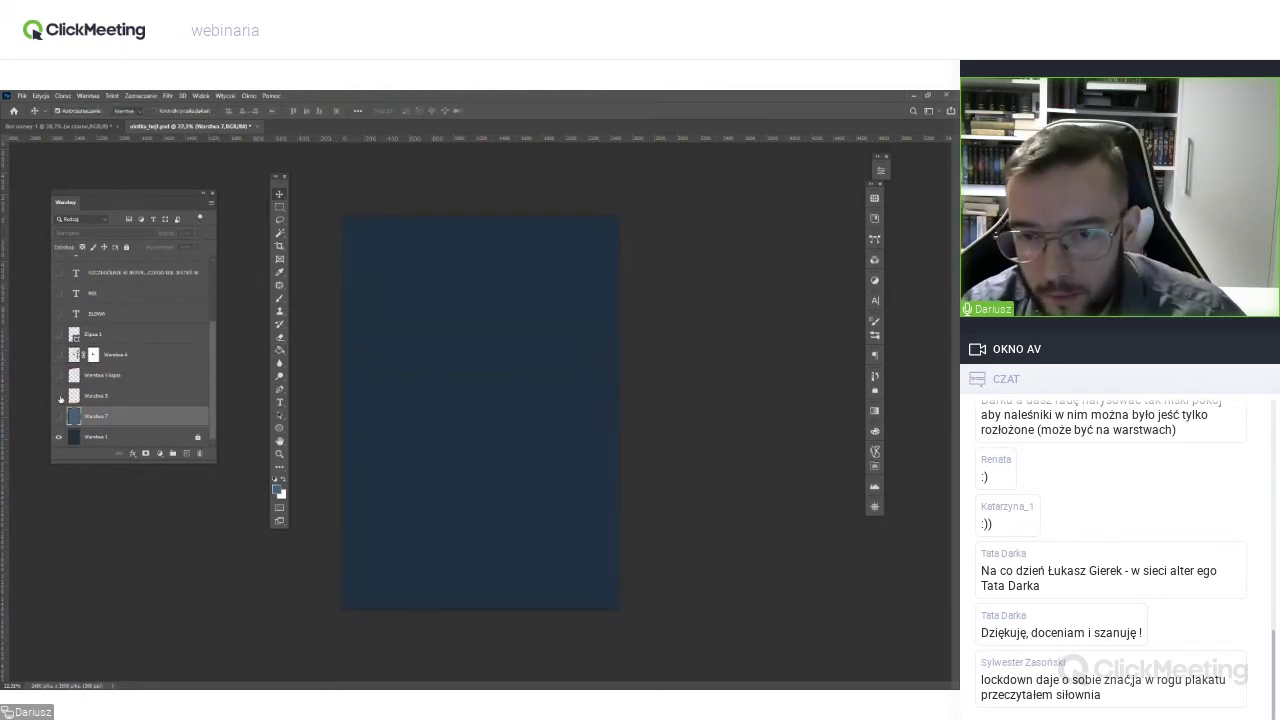
left_click(59, 396)
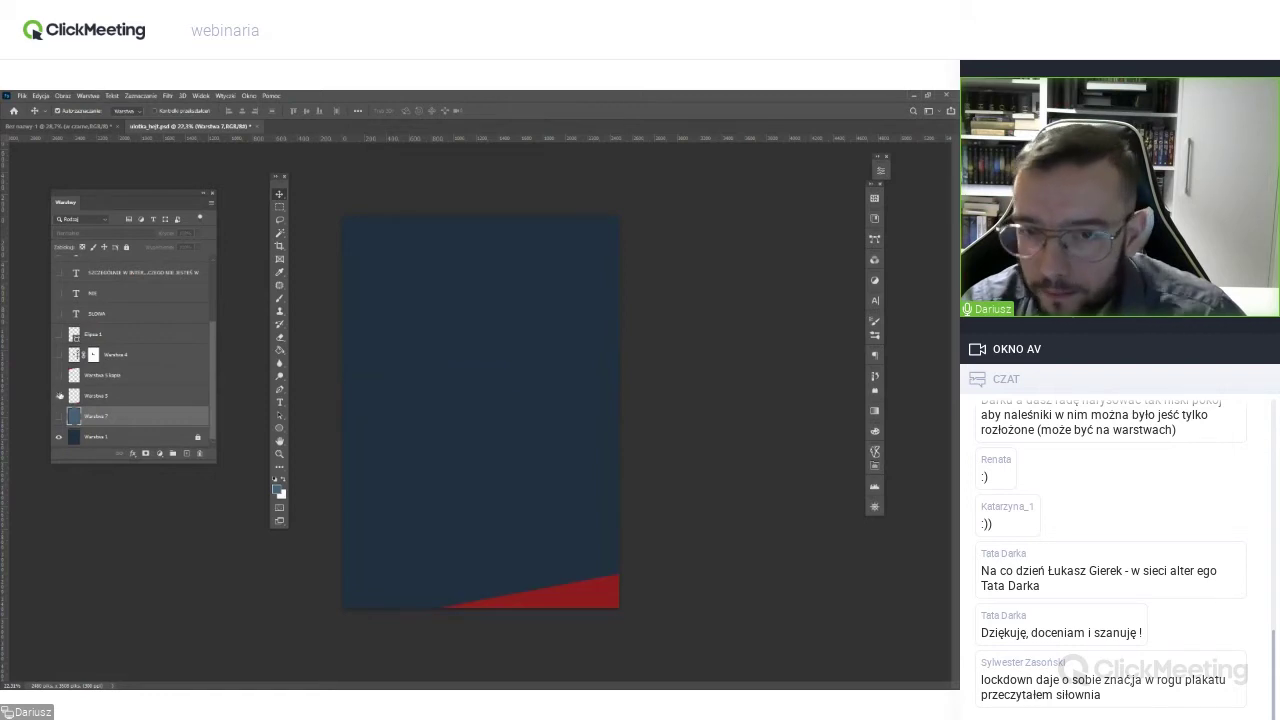
left_click(59, 376)
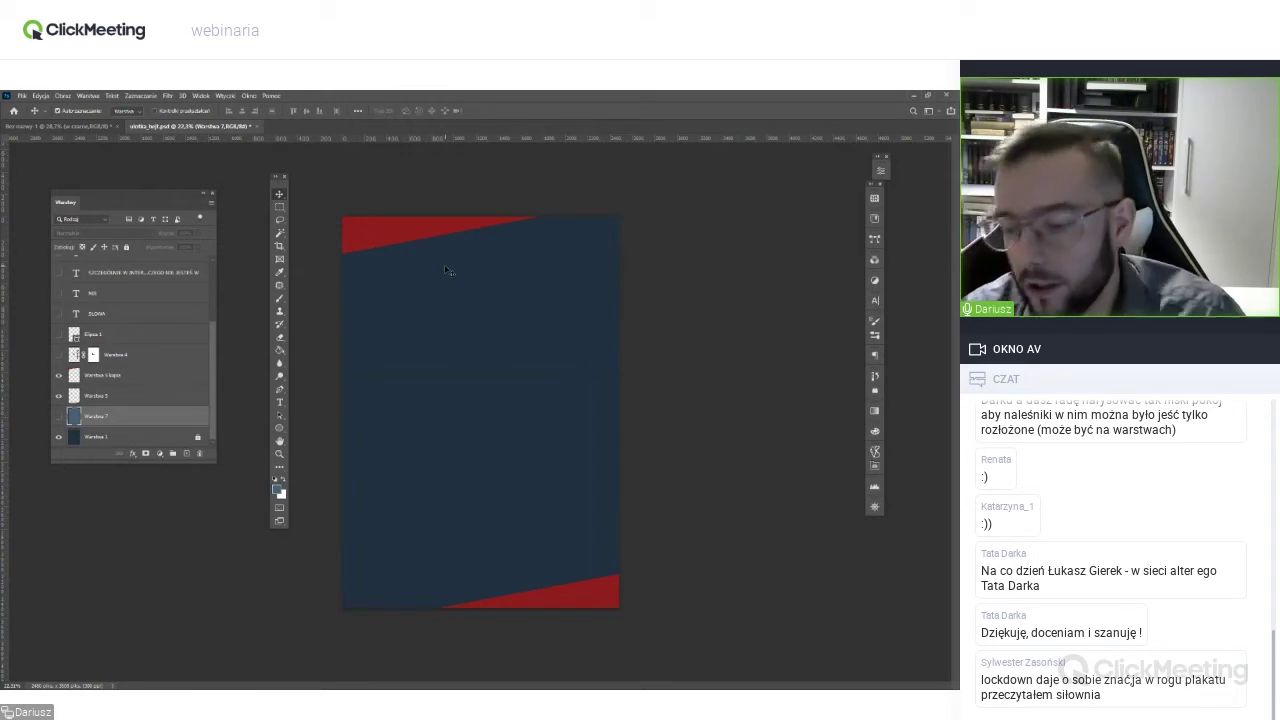
key("m")
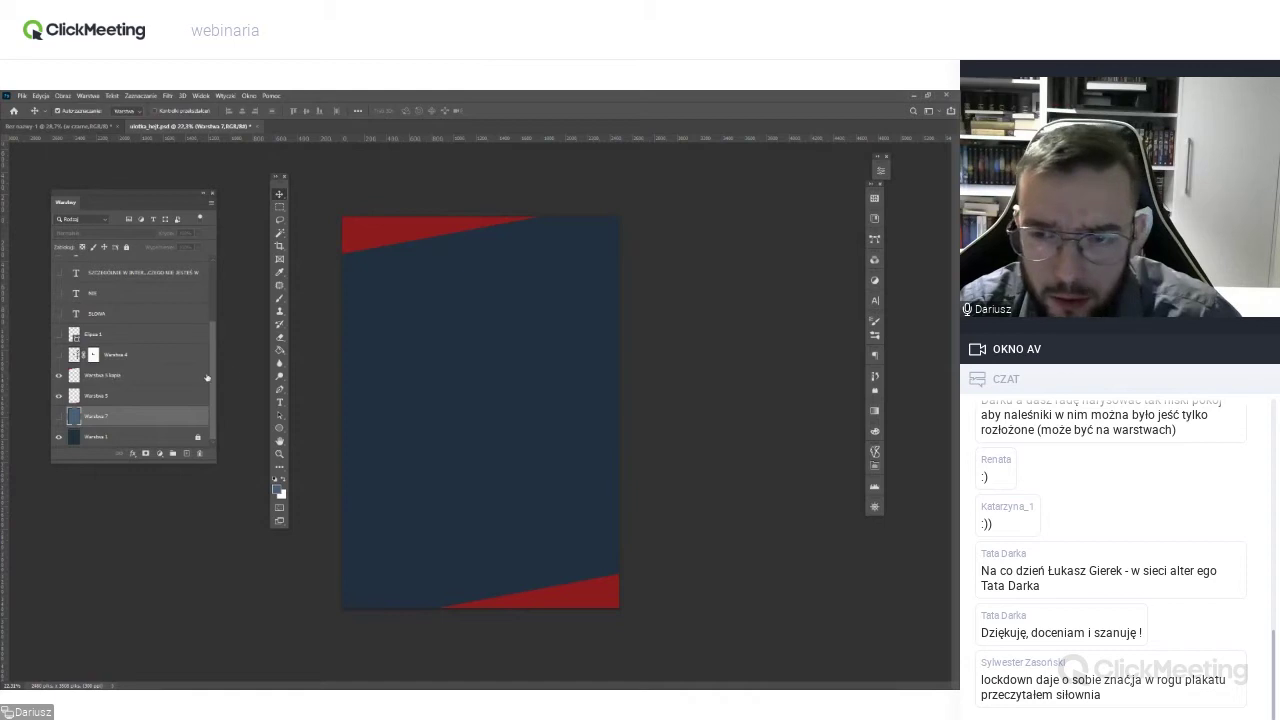
Enlarge the Layers list and show the Warstwa 4 keyboard graphic.
scroll(209, 294, "up", 1)
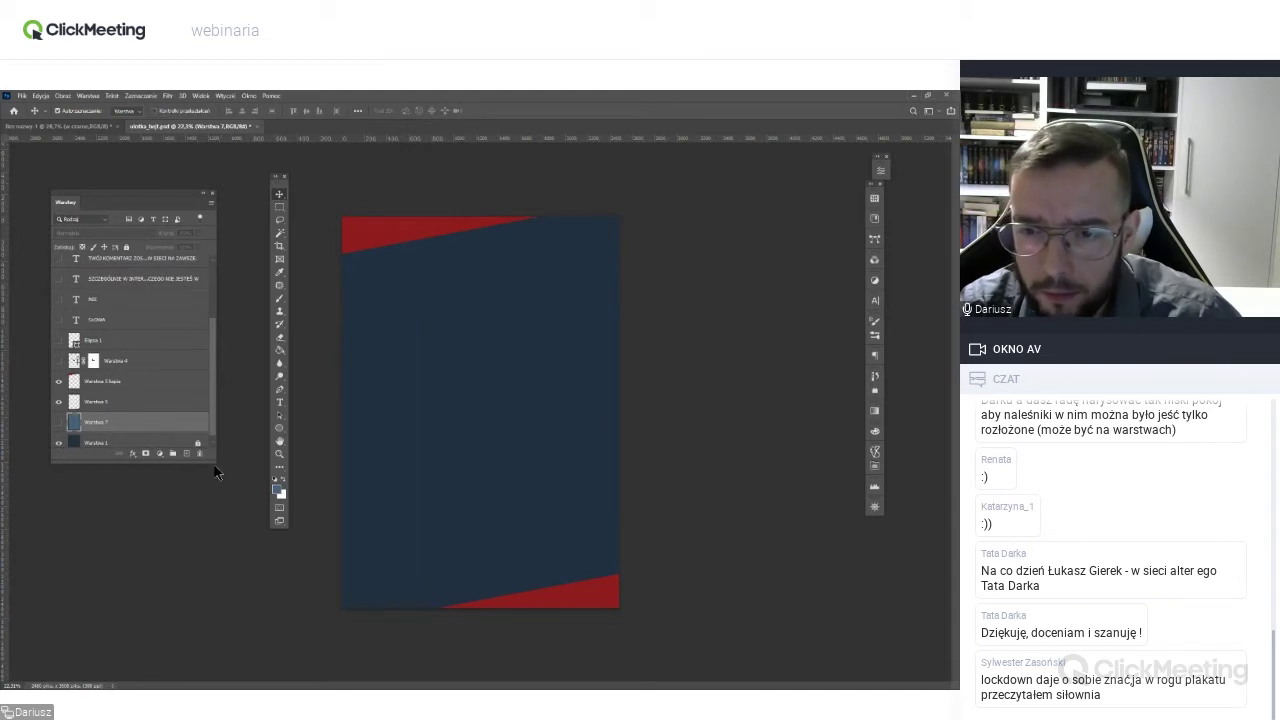
left_click_drag(214, 463, 232, 510)
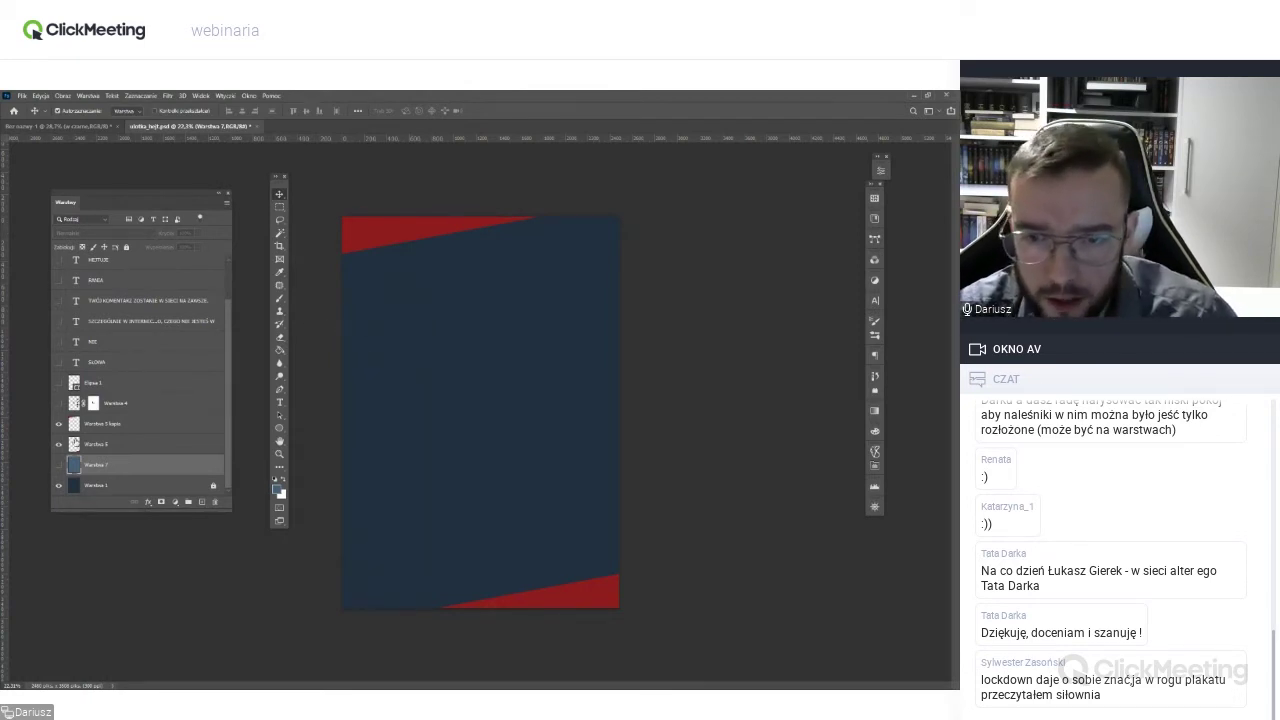
left_click(58, 404)
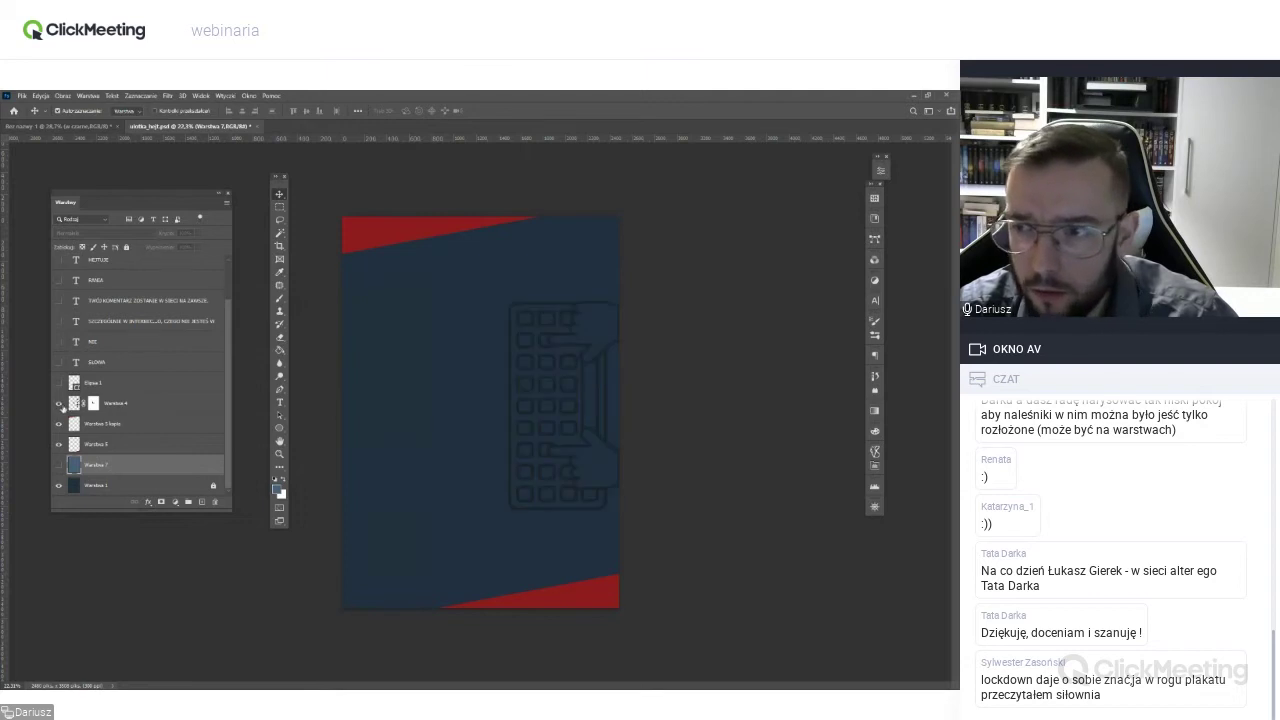
left_click(585, 341)
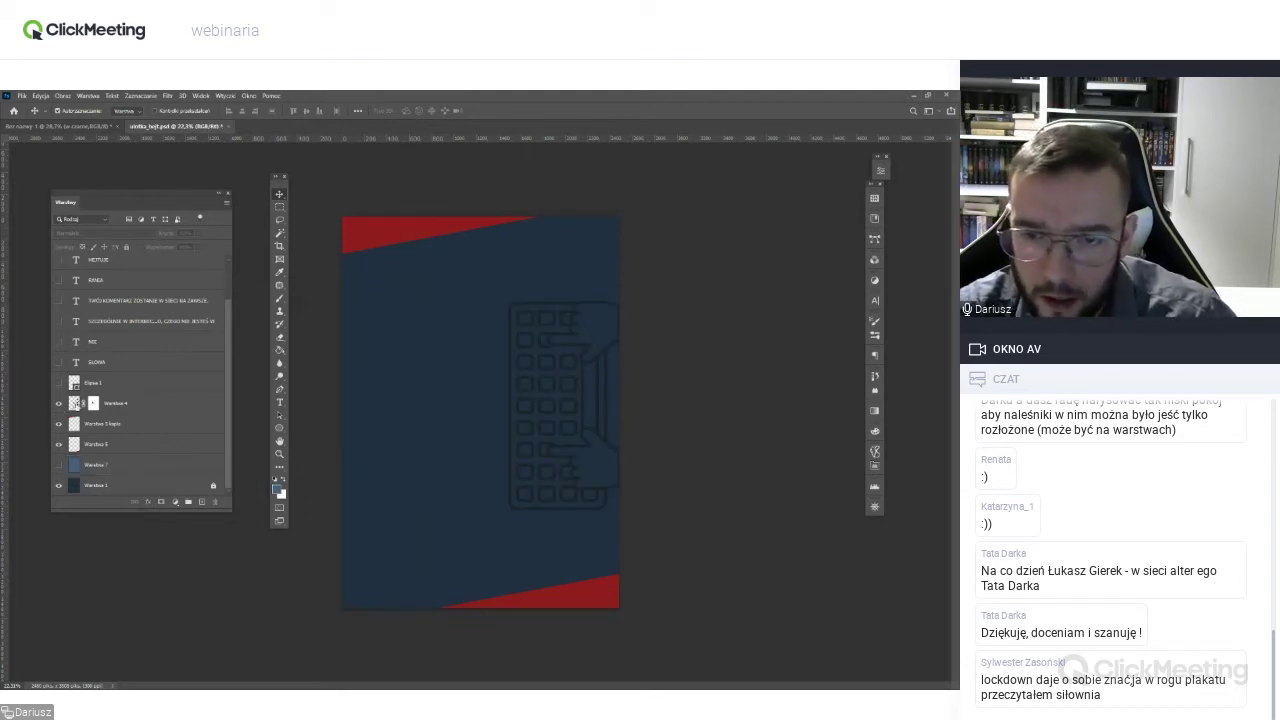
Isolate Warstwa 4 at 100% opacity with Normalny blend, over the light blue Warstwa 7.
left_click(58, 404, "alt")
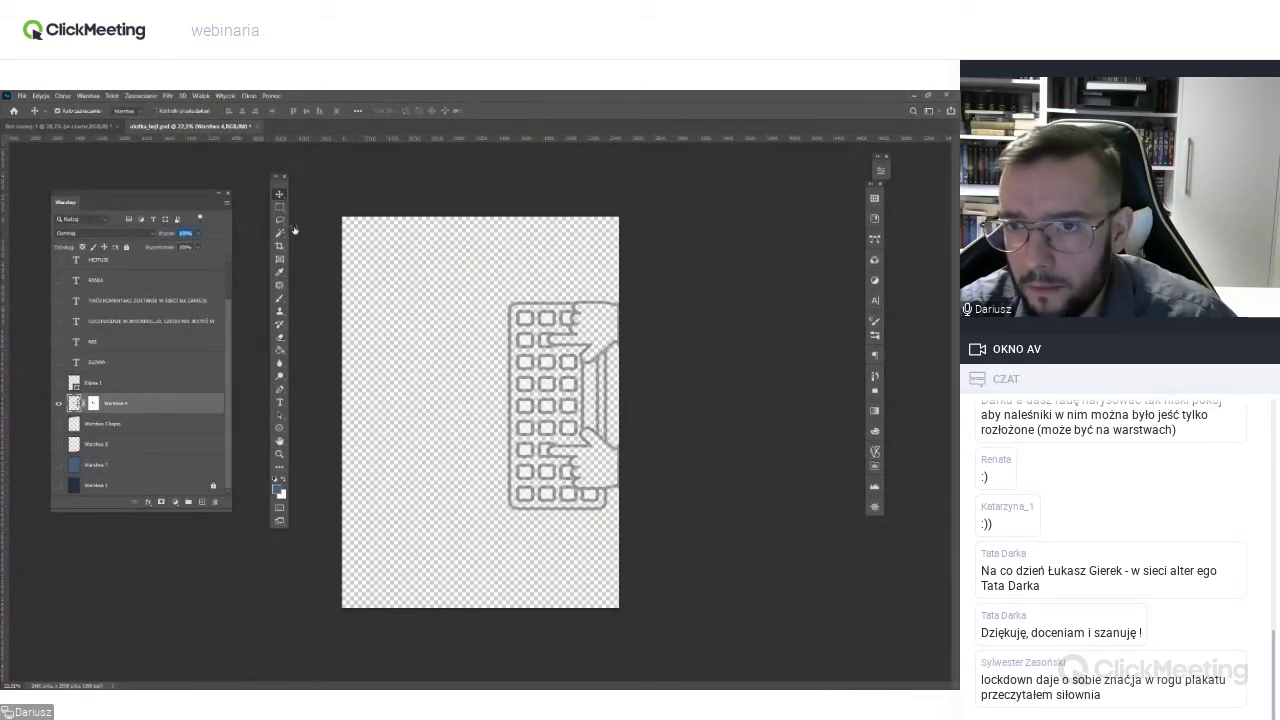
key("Return")
left_click(150, 234)
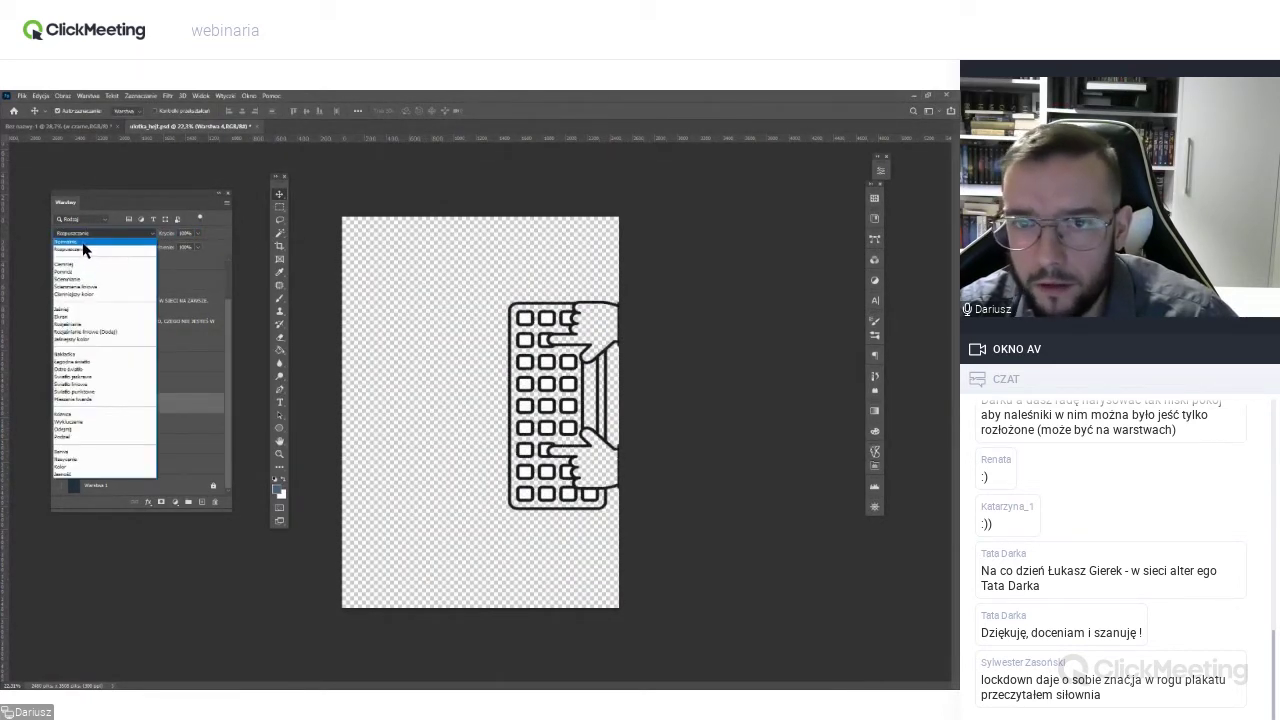
left_click(86, 249)
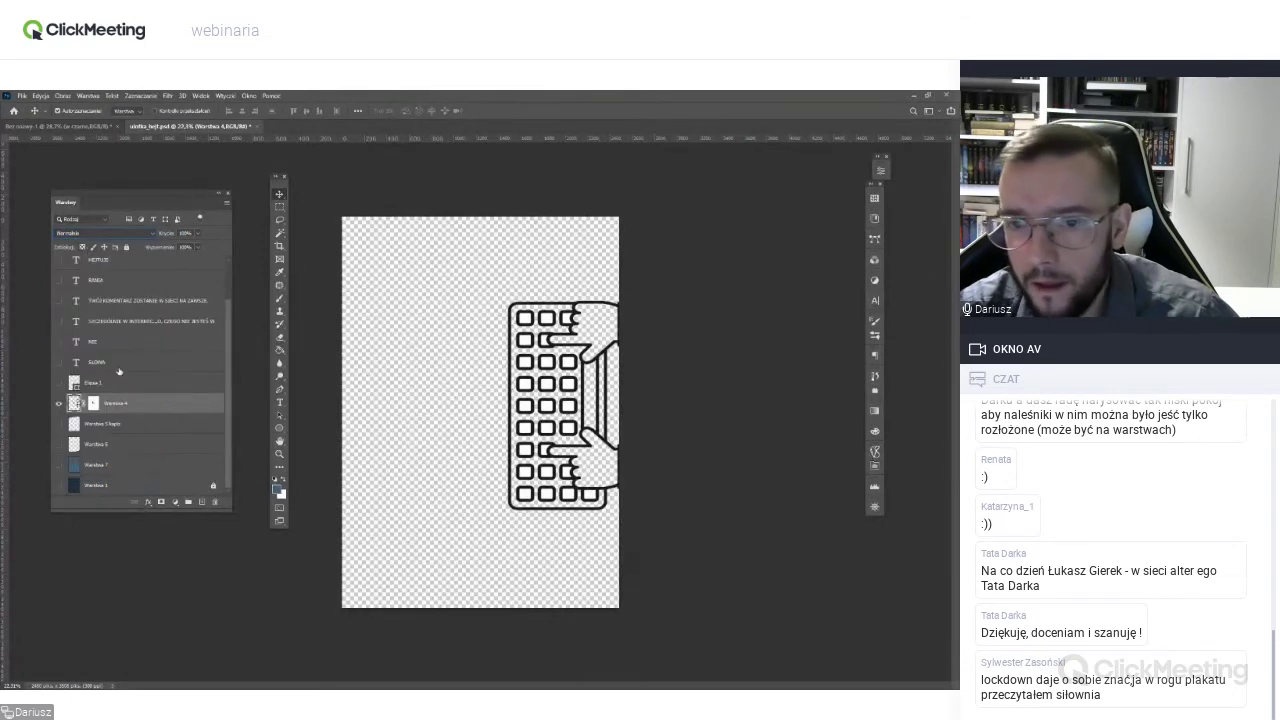
left_click(59, 465)
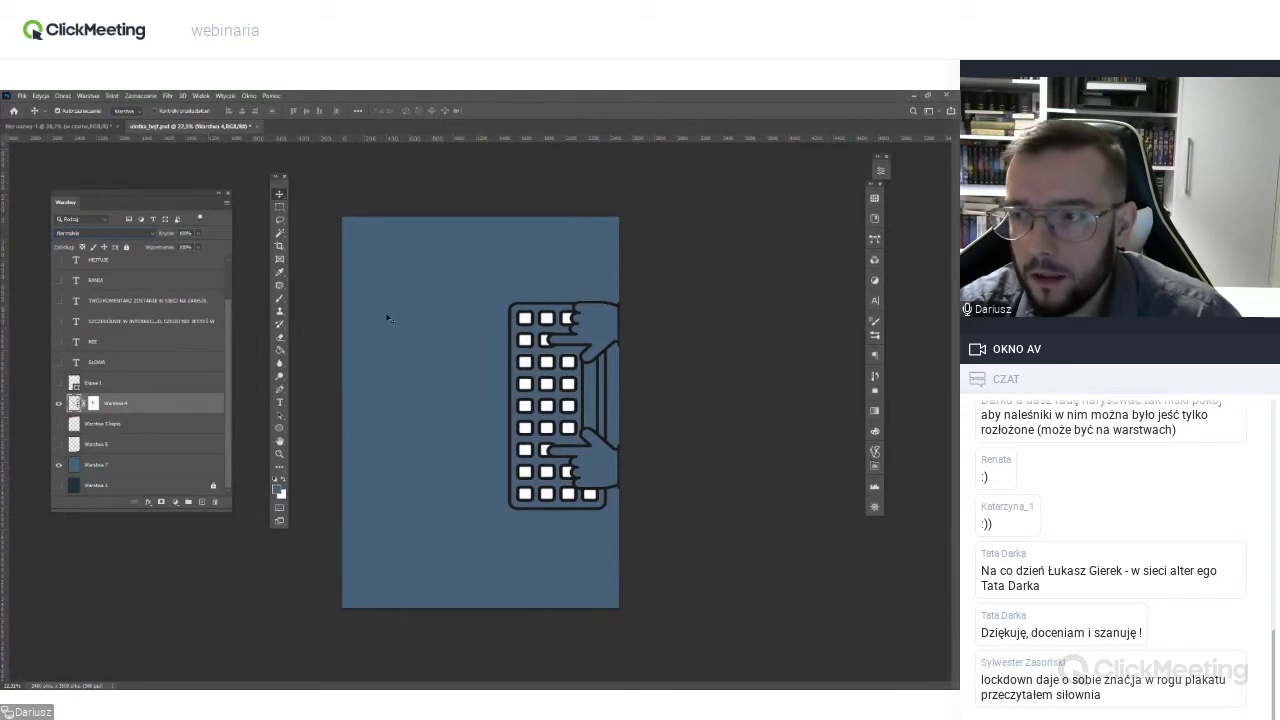
Preview blend modes on Warstwa 4, settling on Ciemniej with lowered opacity.
left_click(85, 238)
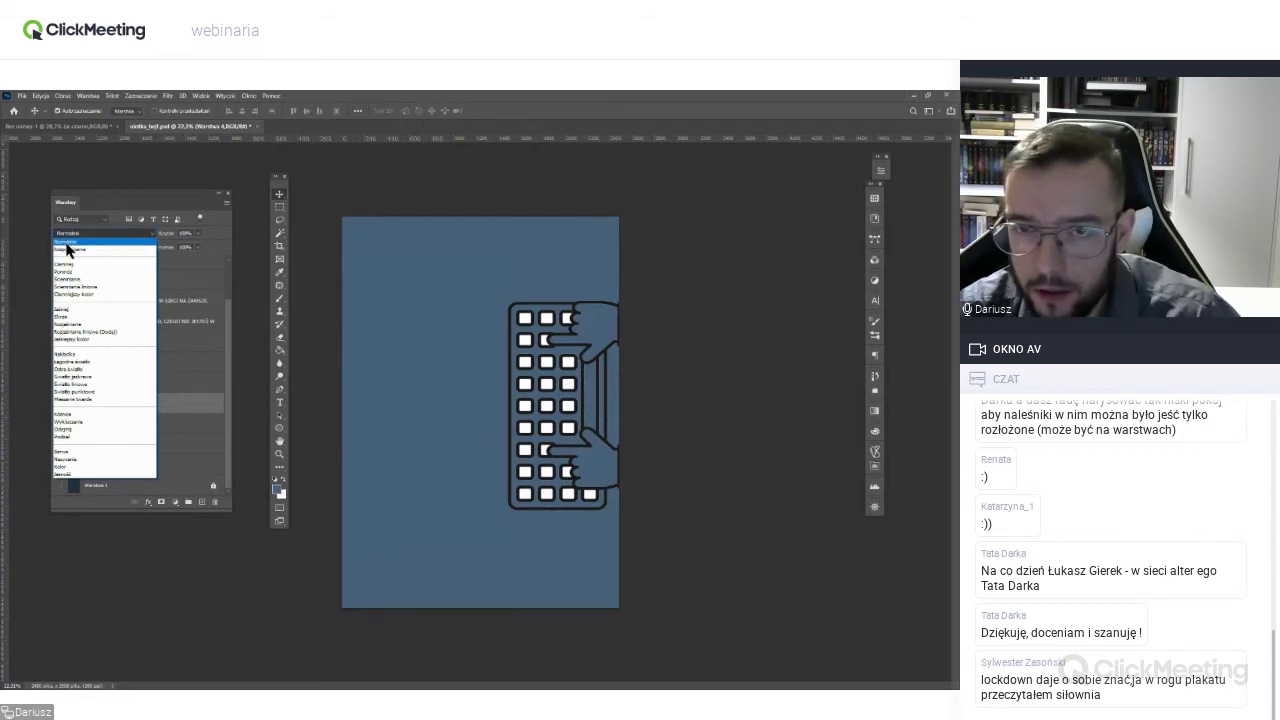
left_click(67, 249)
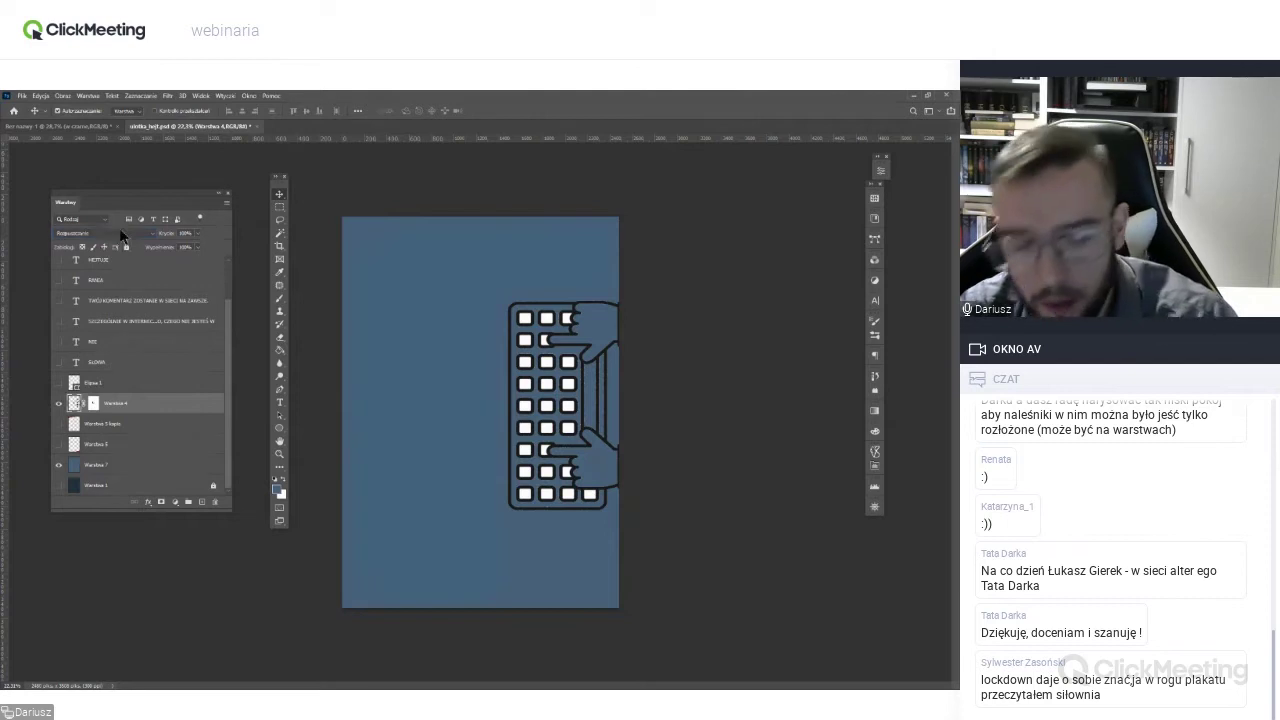
scroll(120, 235, "down", 1)
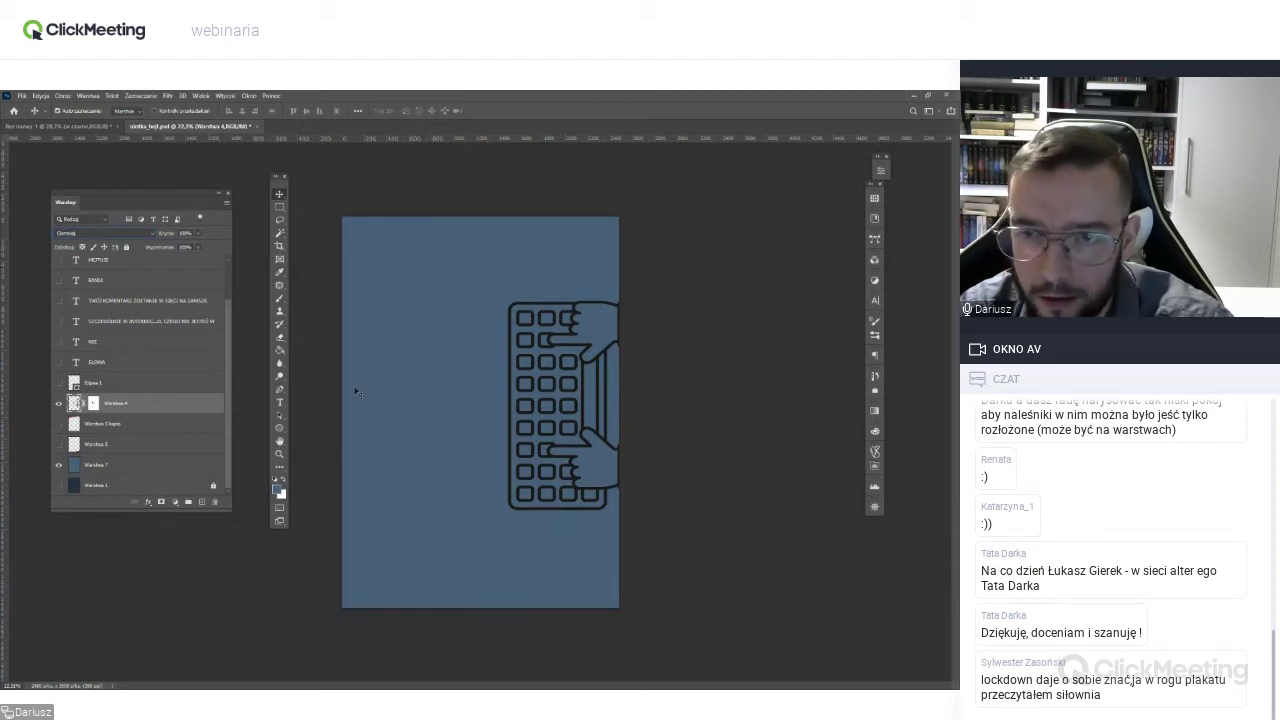
key("shift+plus")
key("shift+plus")
key("shift+plus")
key("shift+plus")
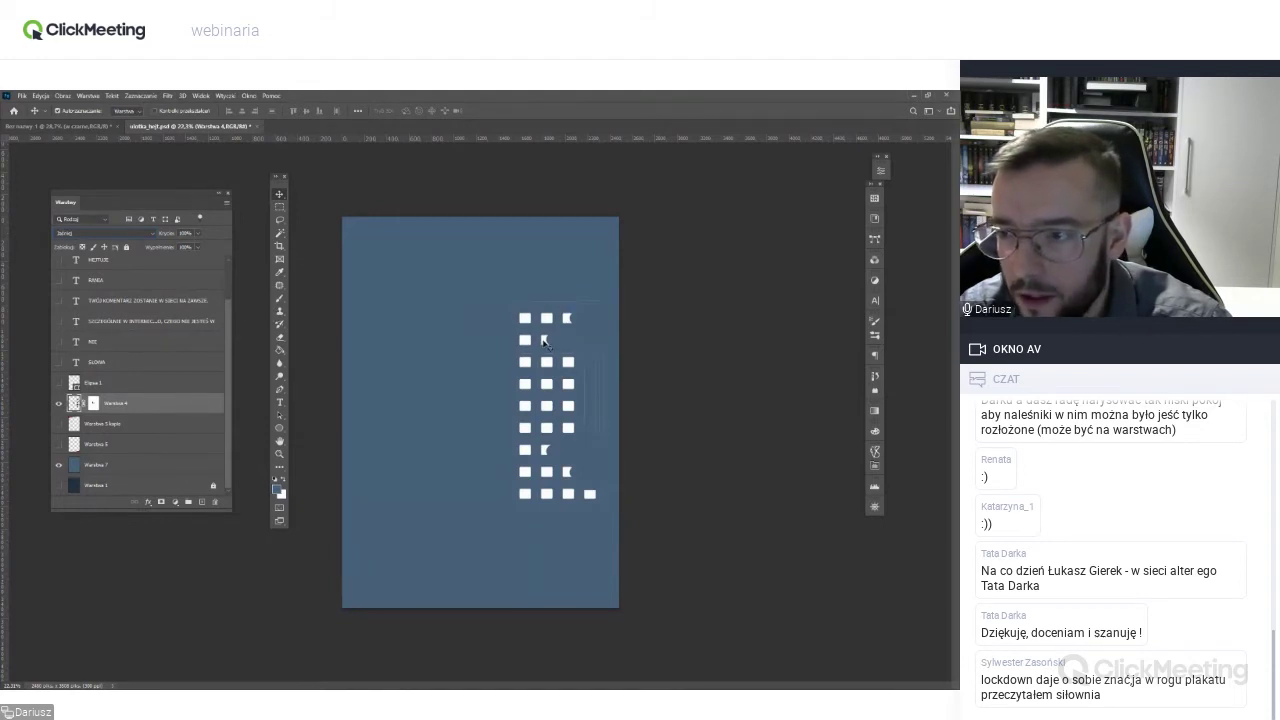
key("Down")
key("Down")
key("Down")
key("Down")
key("Down")
key("Down")
key("Down")
key("Down")
key("Down")
key("Down")
key("Down")
key("Down")
key("Down")
key("Down")
key("Down")
key("Down")
left_click(96, 236)
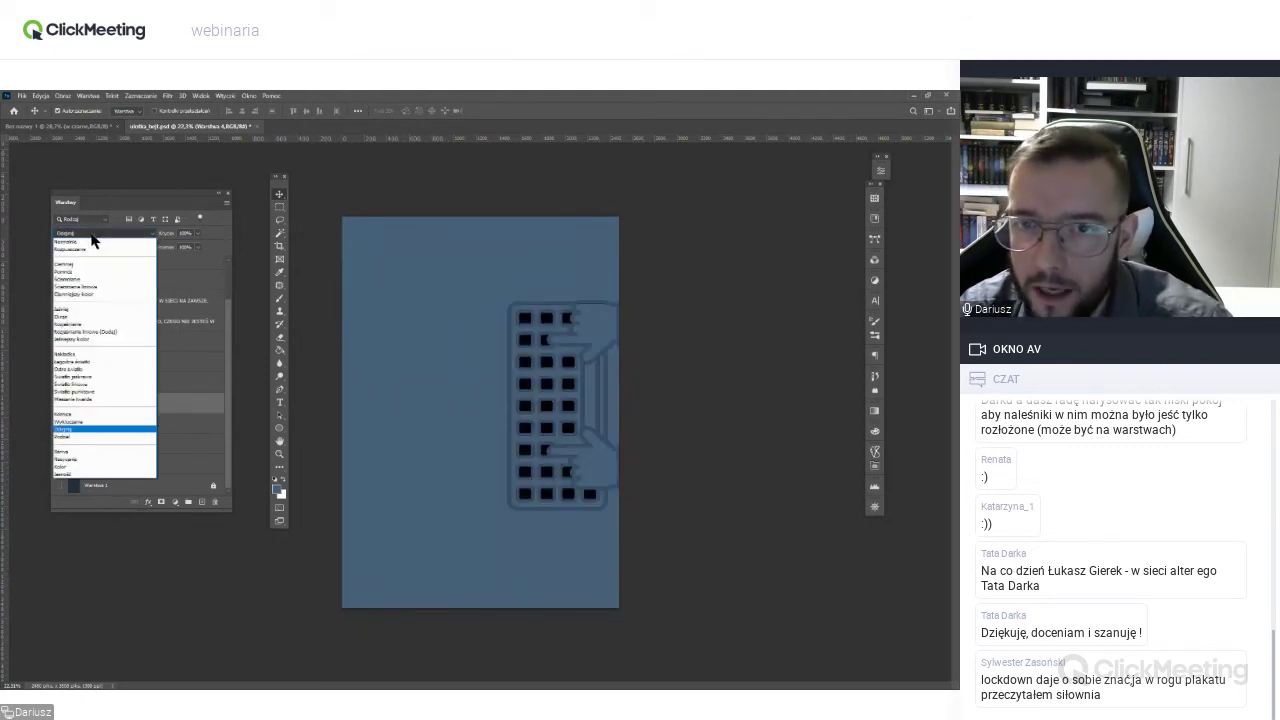
left_click(86, 265)
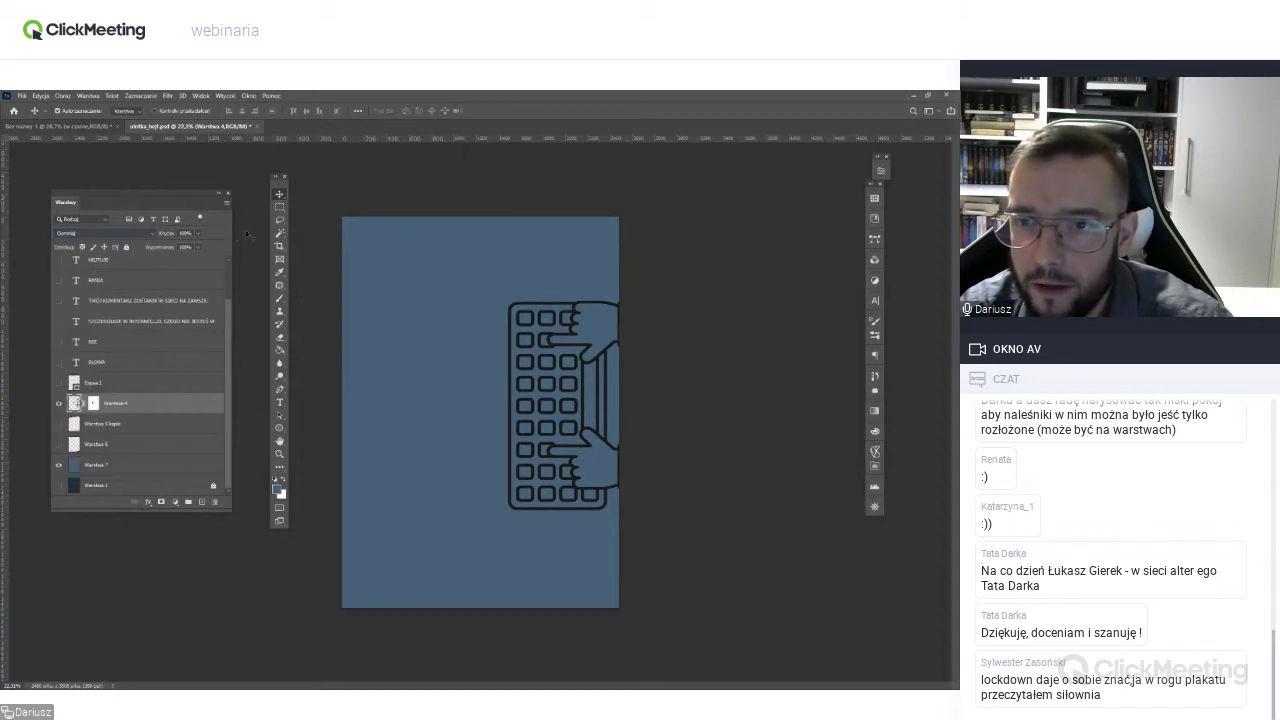
left_click_drag(165, 237, 147, 250)
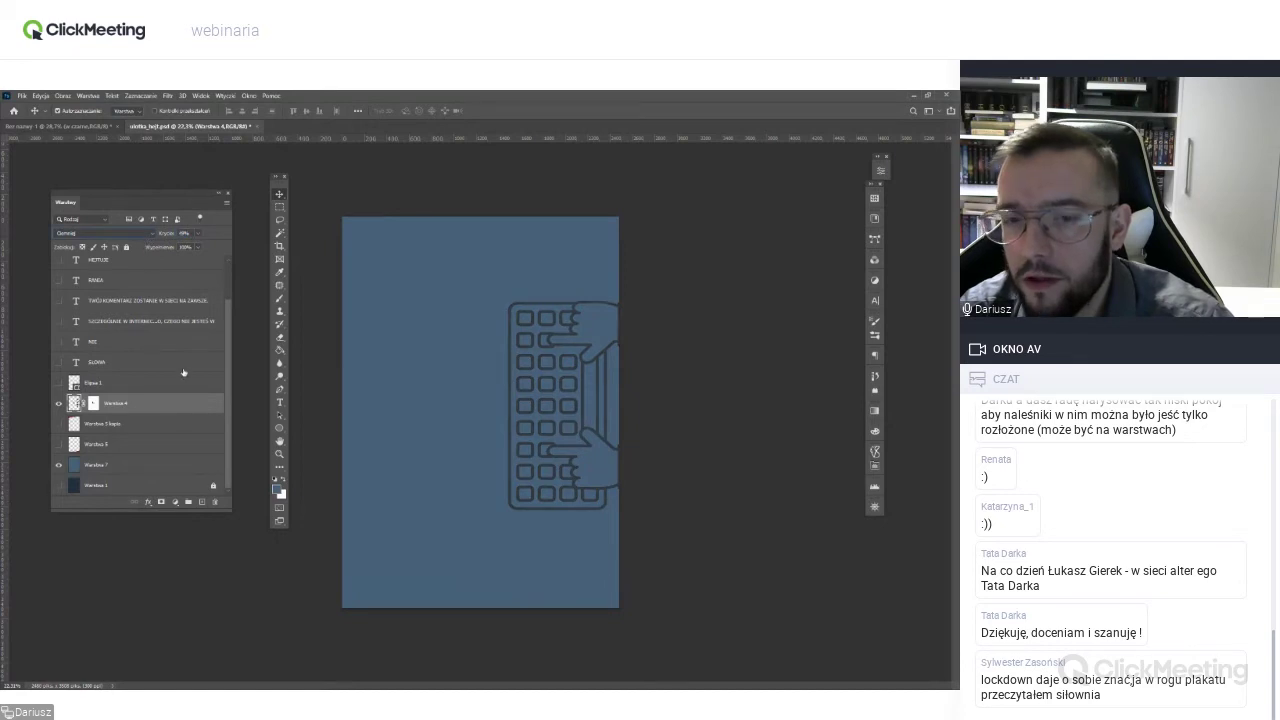
Show the red triangles and navy background, hide Warstwa 7, and select Elipsa 1.
left_click(59, 424)
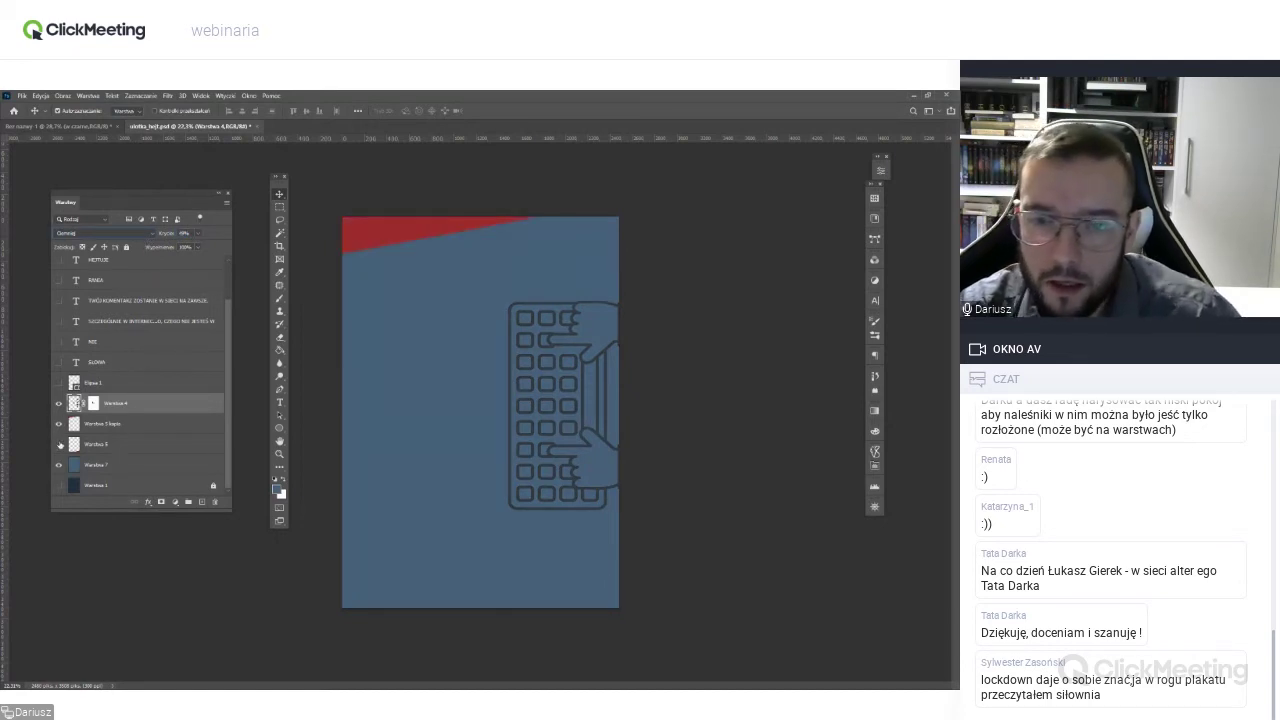
left_click(59, 444)
left_click(59, 465)
left_click(59, 485)
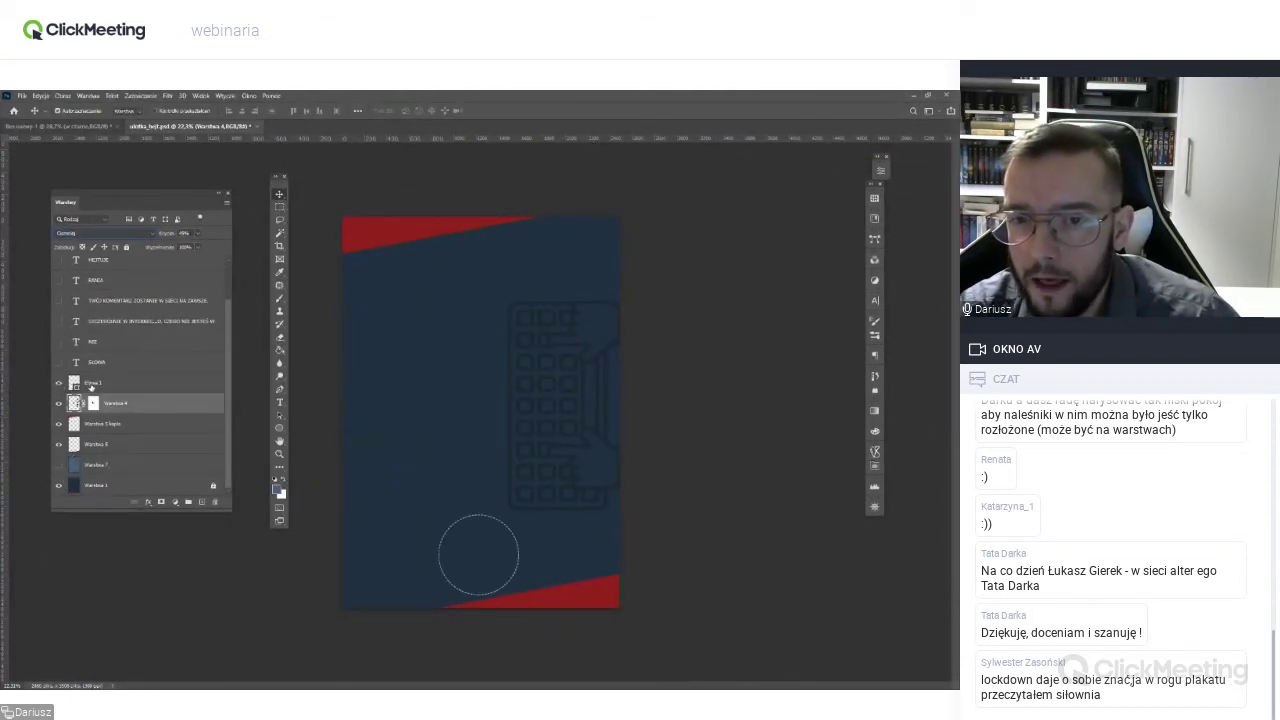
left_click(76, 389)
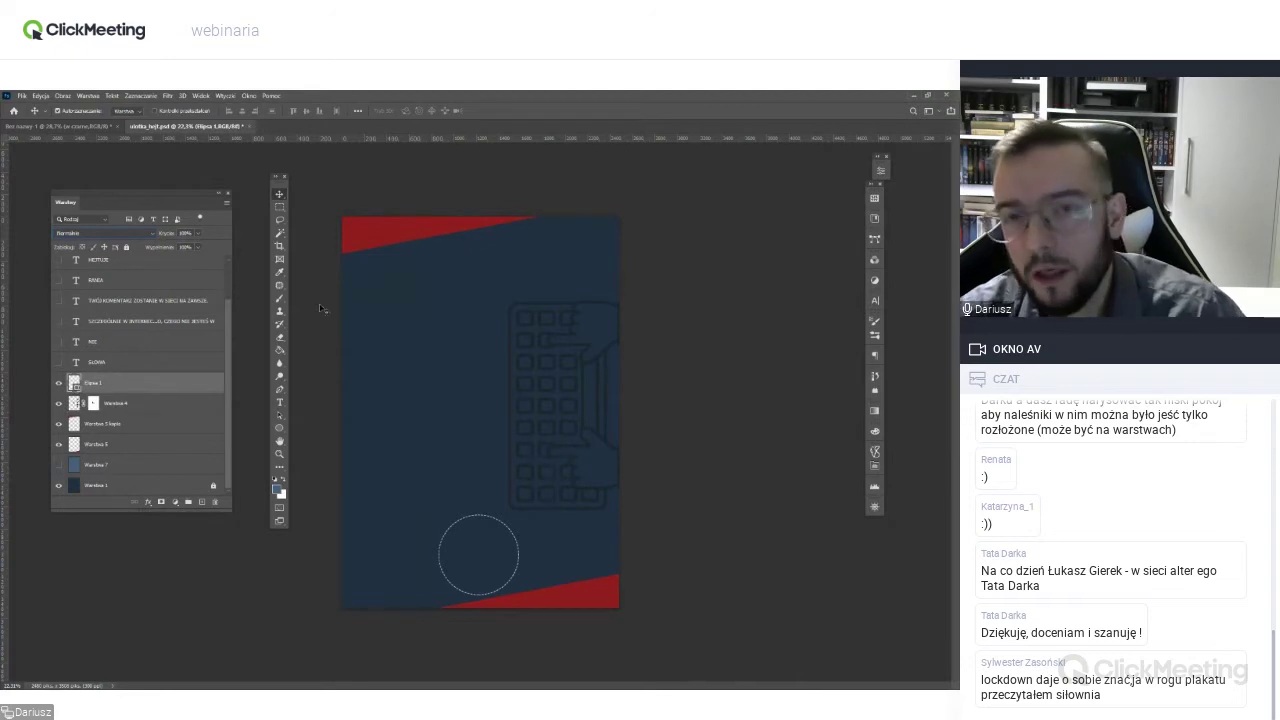
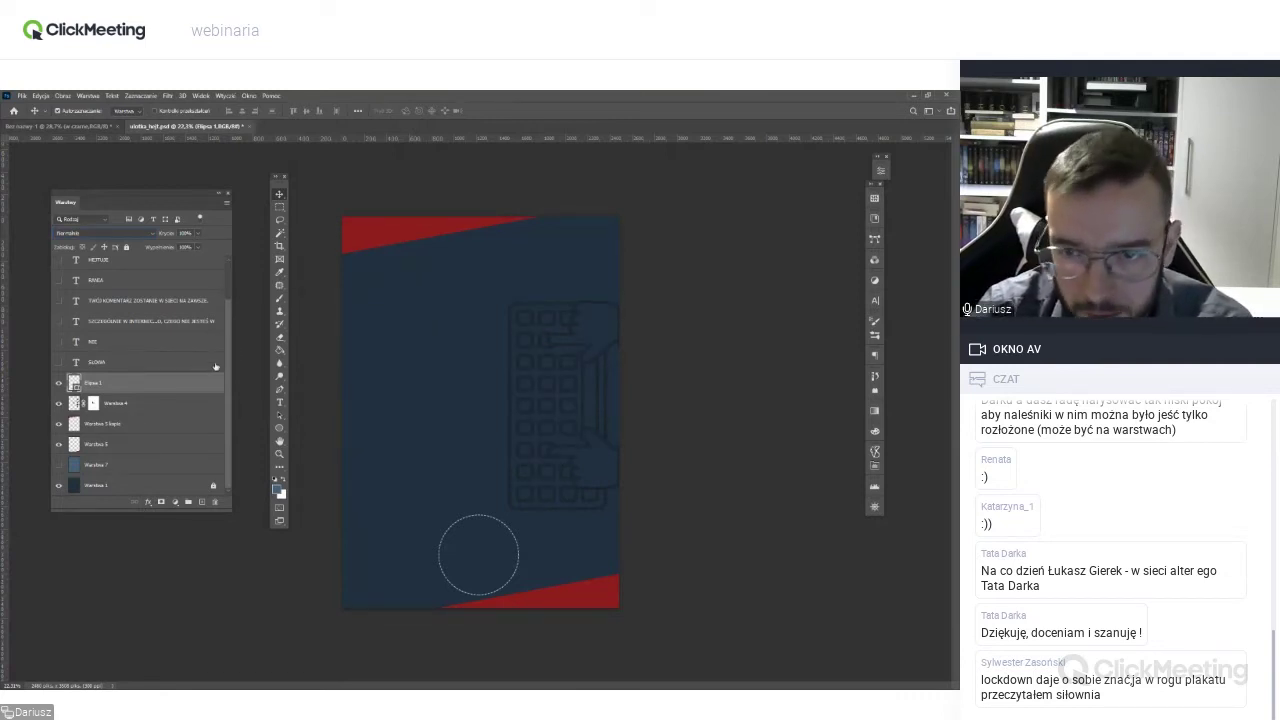
Briefly show and hide the bottom-right corner logo, then select the empty layer.
scroll(223, 370, "up", 1)
scroll(221, 345, "up", 1)
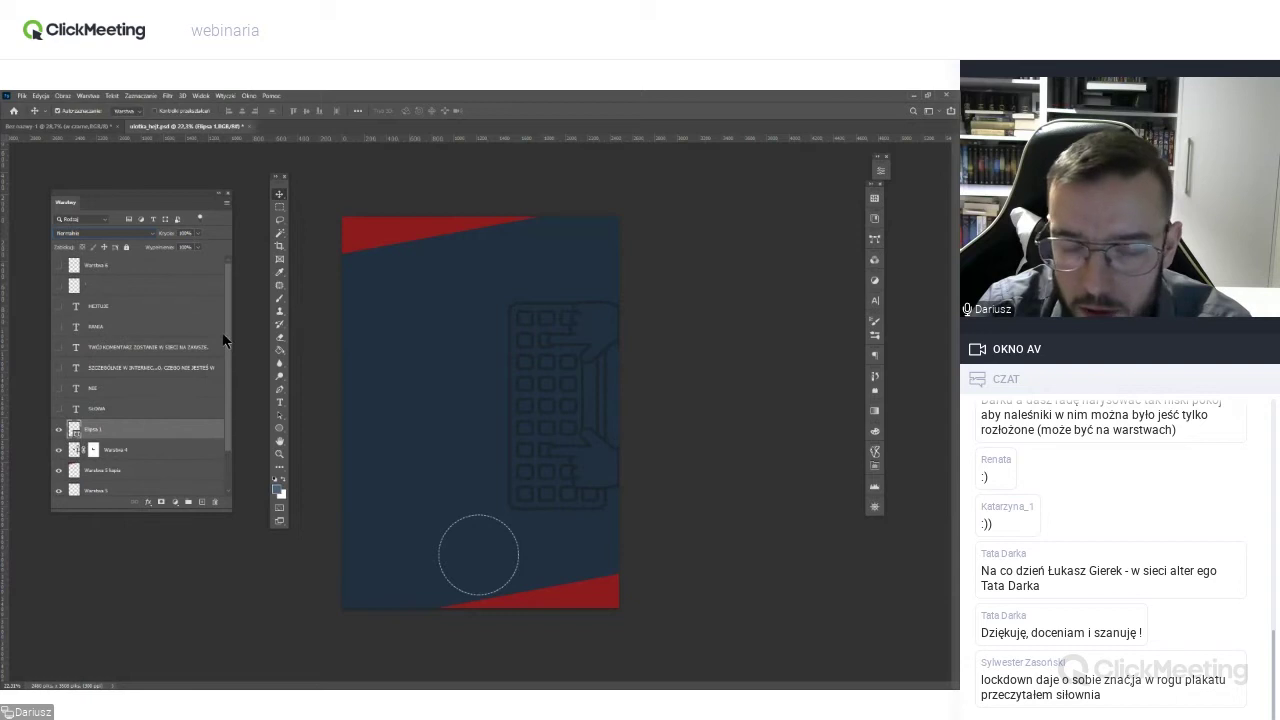
left_click(58, 266)
left_click(58, 266)
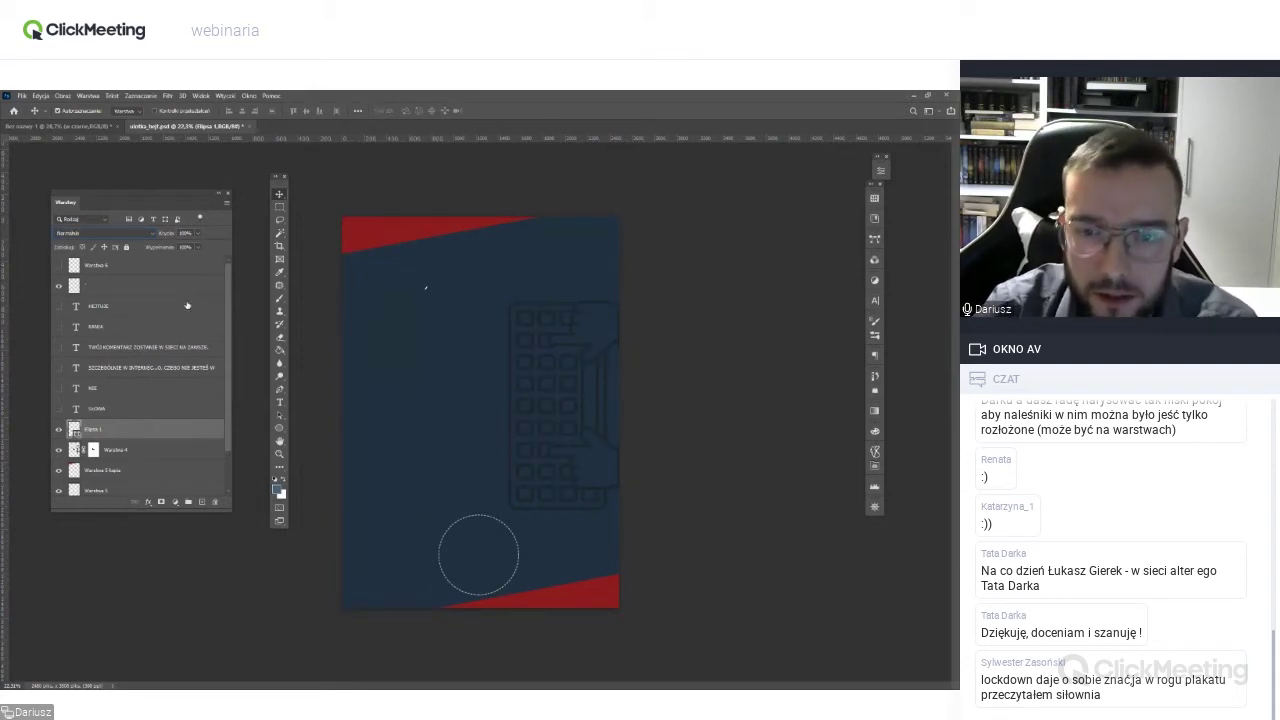
left_click(112, 290)
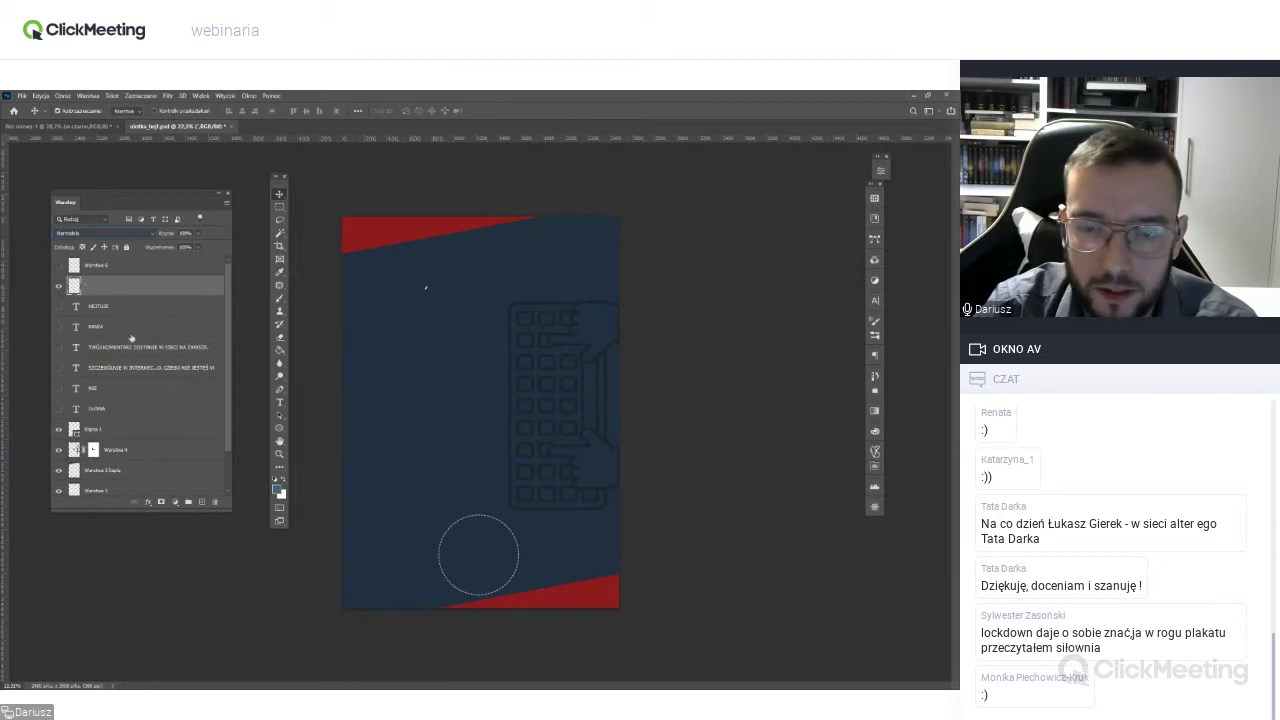
Show the SŁOWA, NIE, message, RANIĄ and HEJTUJE text layers, then zoom in on the poster.
left_click(59, 409)
left_click(59, 389)
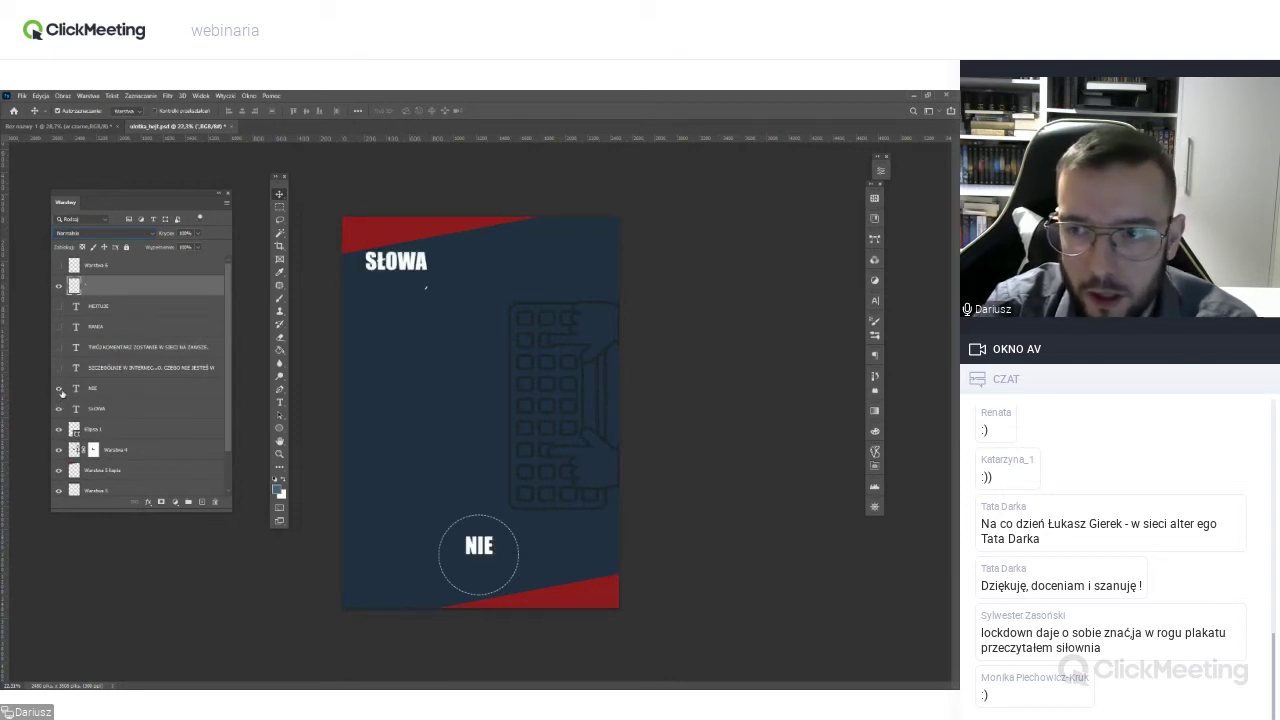
left_click(59, 368)
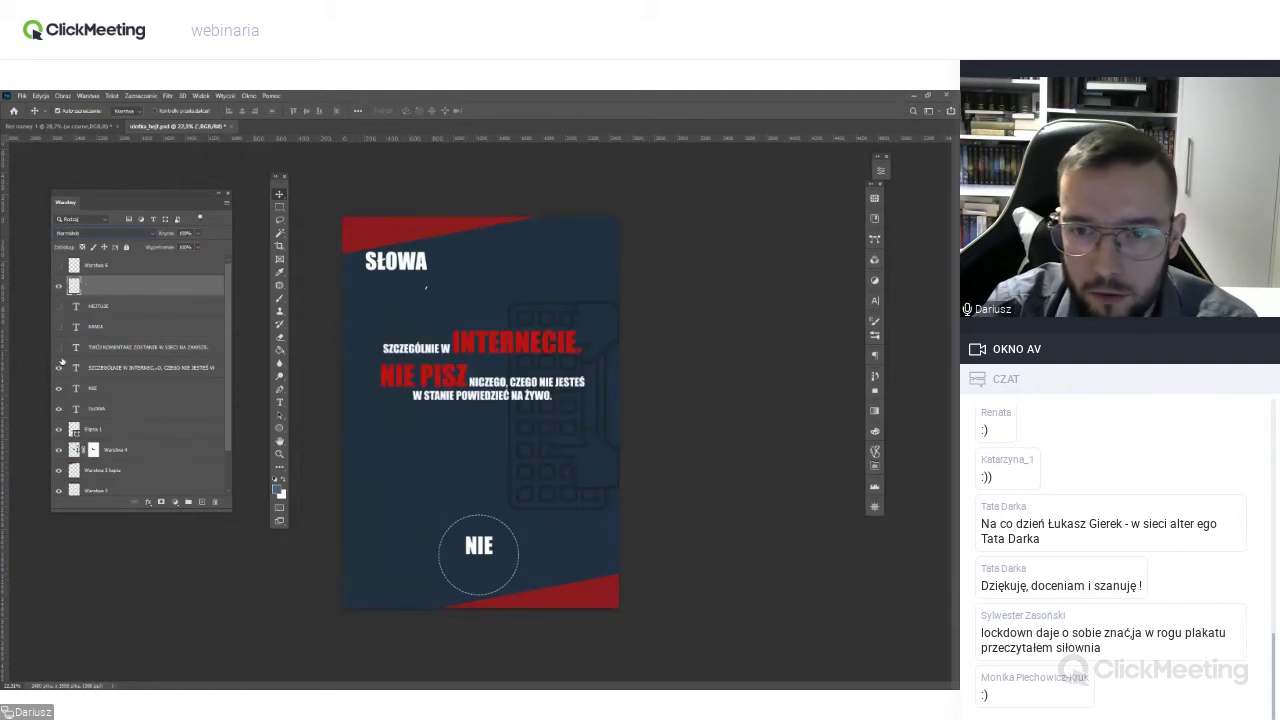
left_click(59, 347)
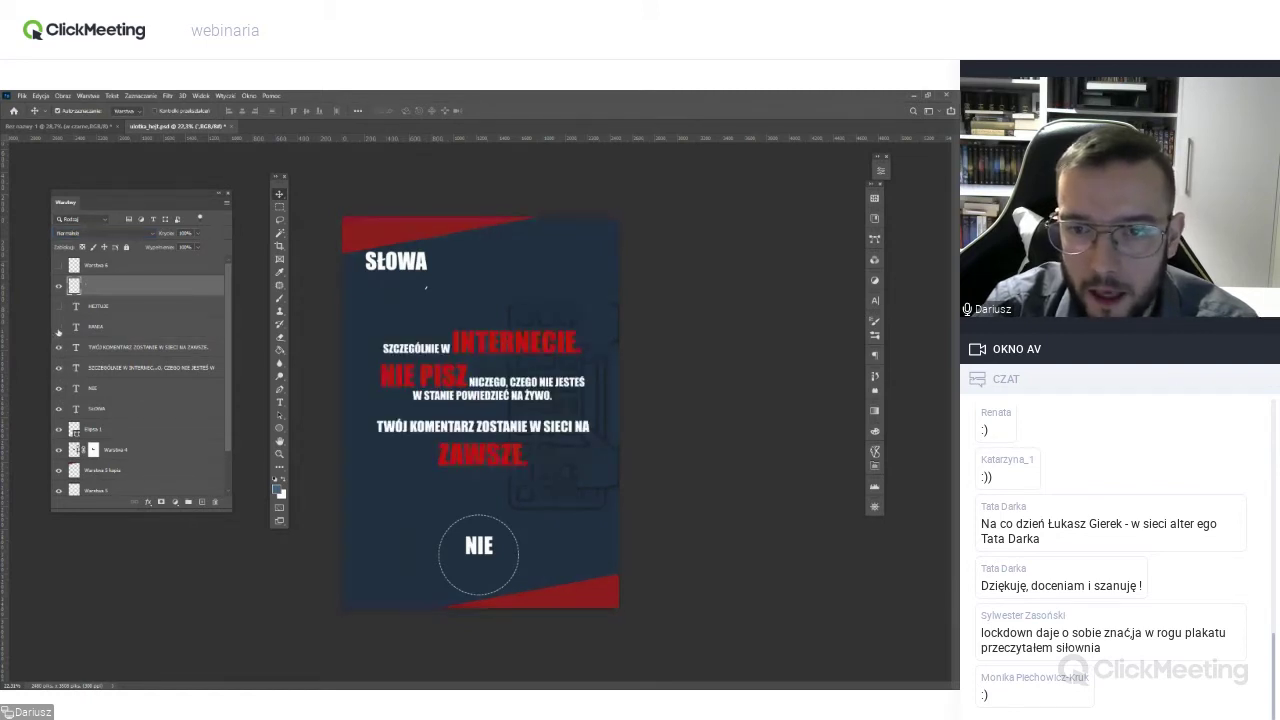
left_click(59, 328)
left_click(59, 307)
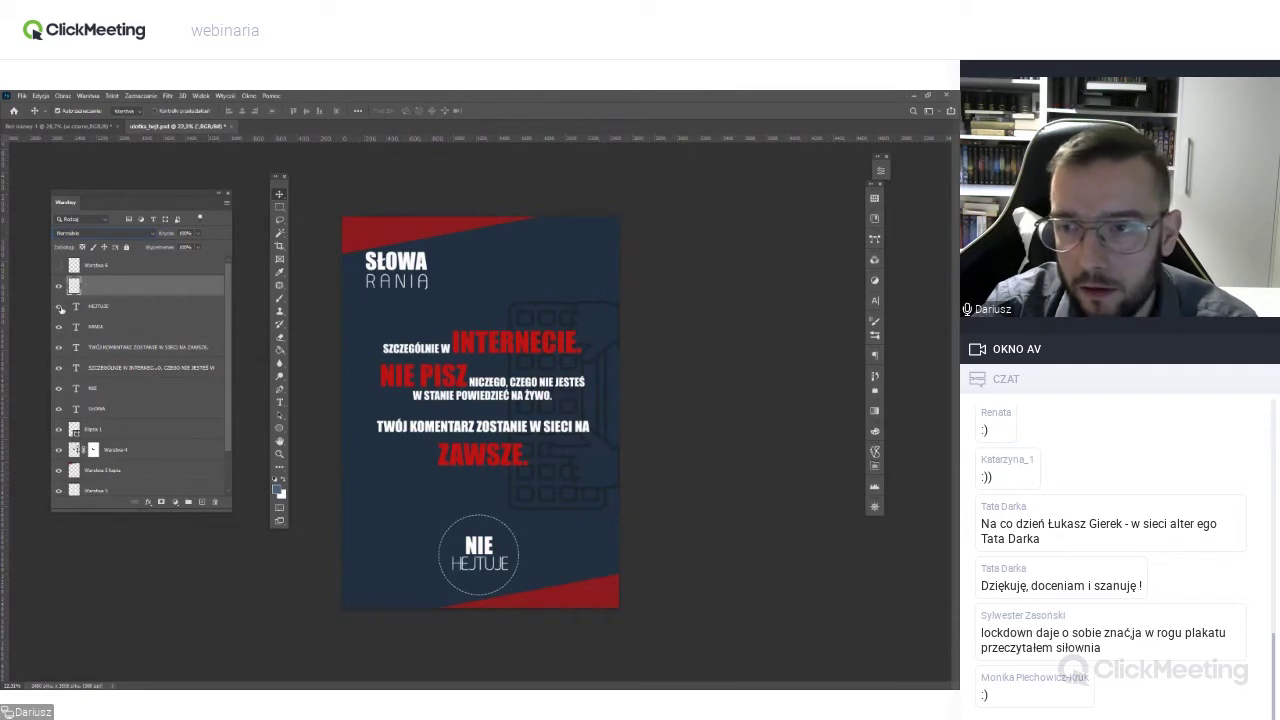
left_click(59, 286)
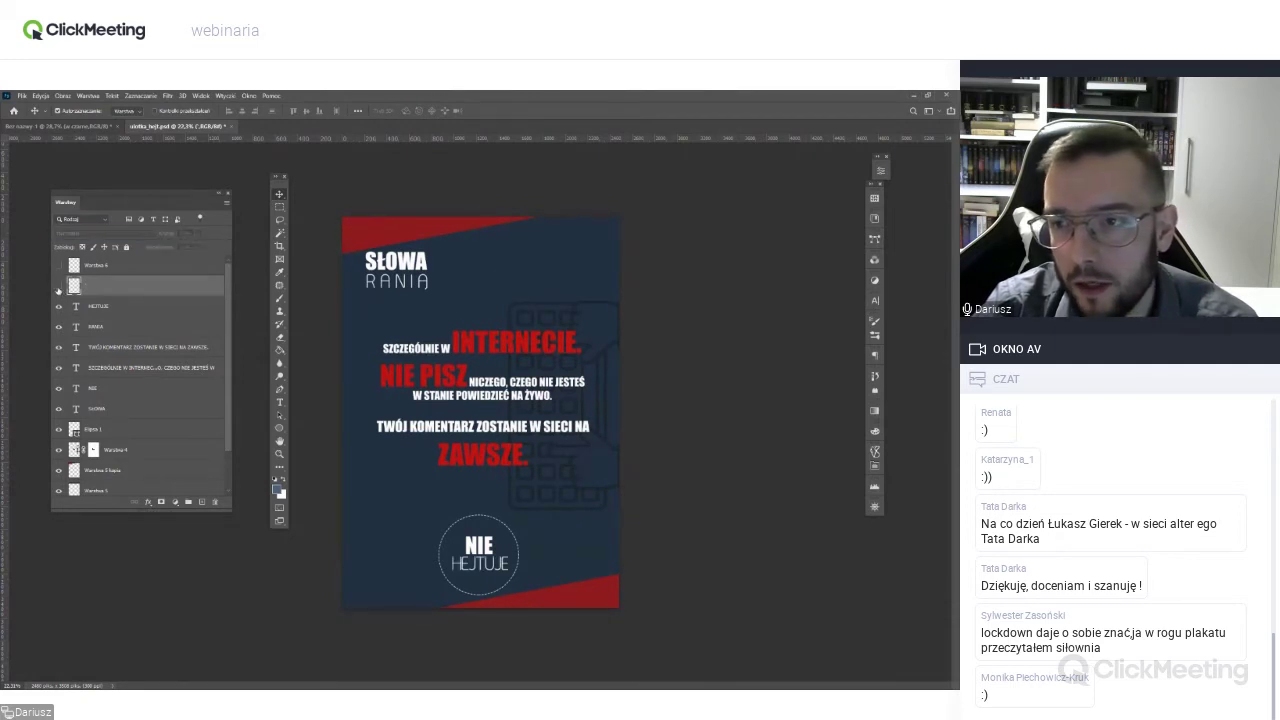
left_click(59, 286)
key("ctrl+plus")
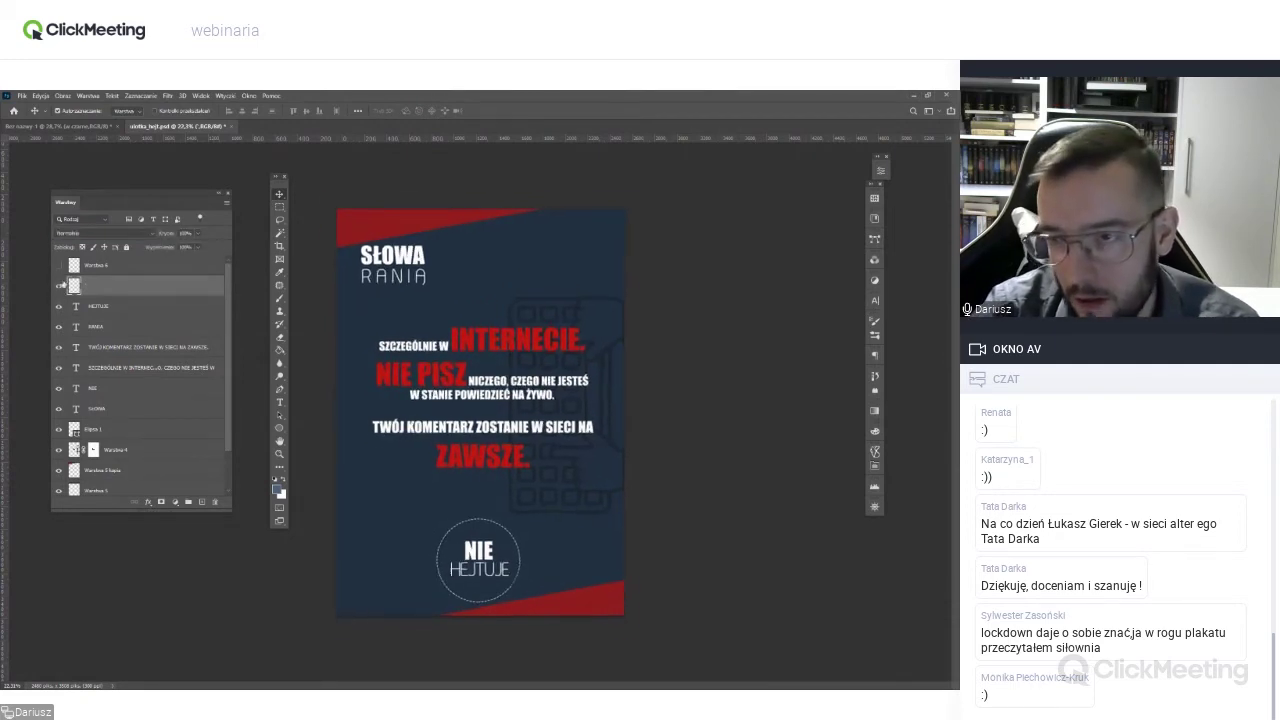
key("ctrl+plus")
key("ctrl+plus")
key("ctrl+plus")
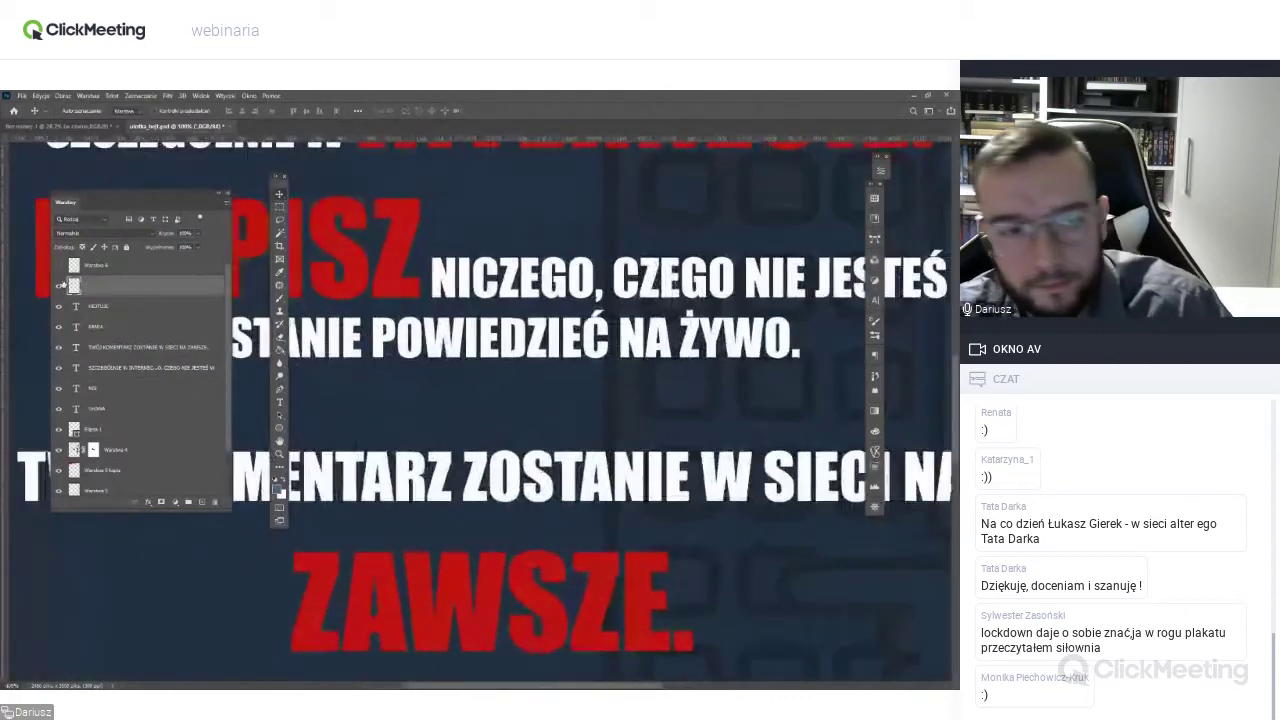
scroll(663, 127, "up", 3)
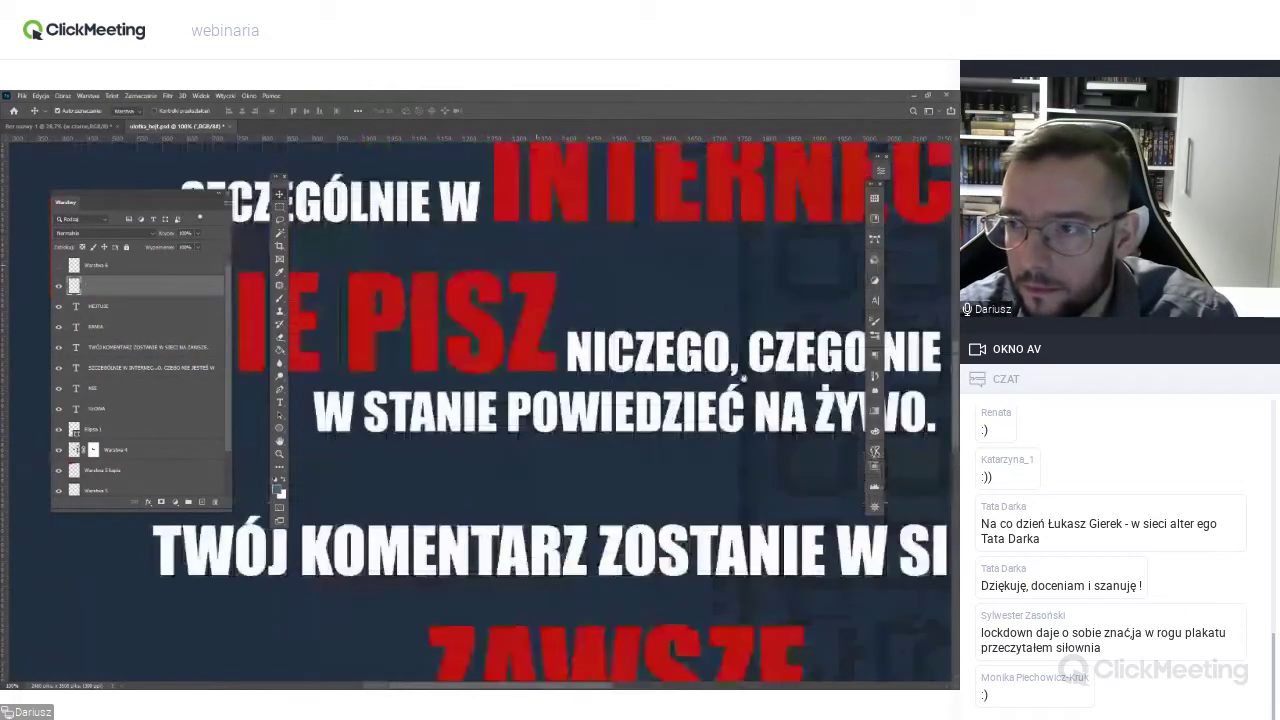
key("ctrl+plus")
scroll(535, 297, "up", 1)
scroll(514, 380, "up", 4)
scroll(453, 413, "up", 1)
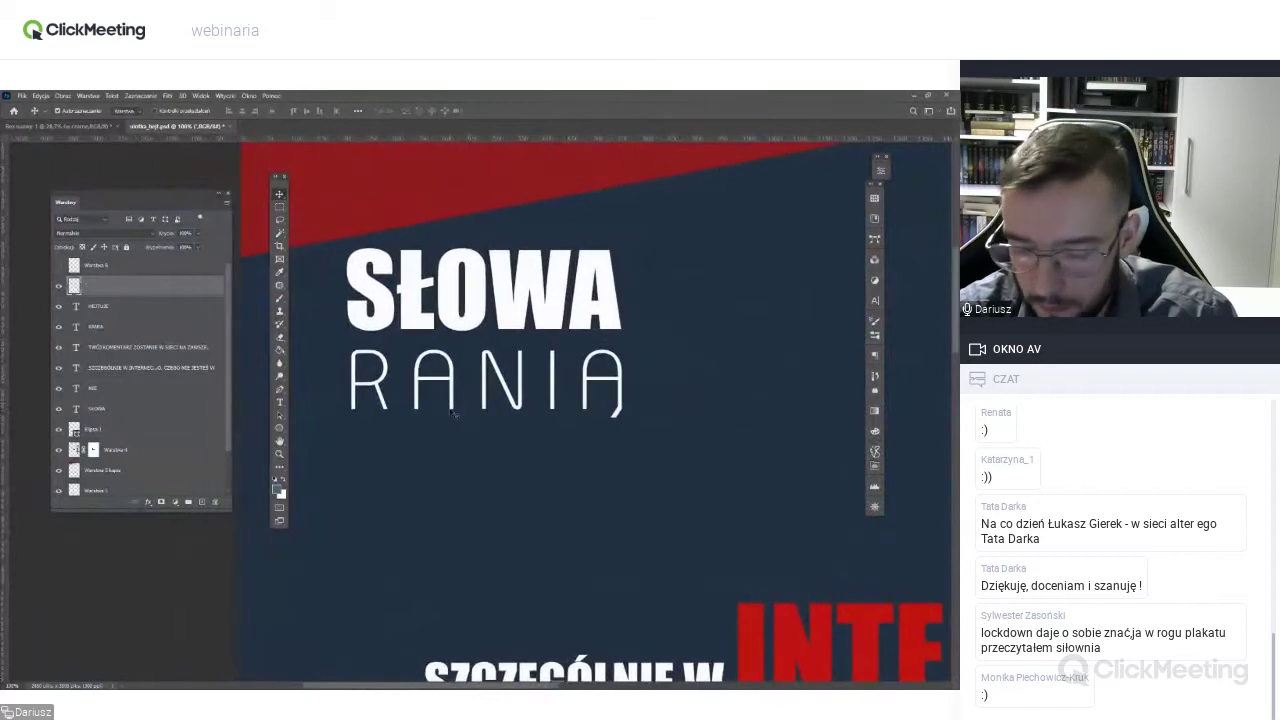
key("ctrl+plus")
left_click_drag(629, 265, 405, 379)
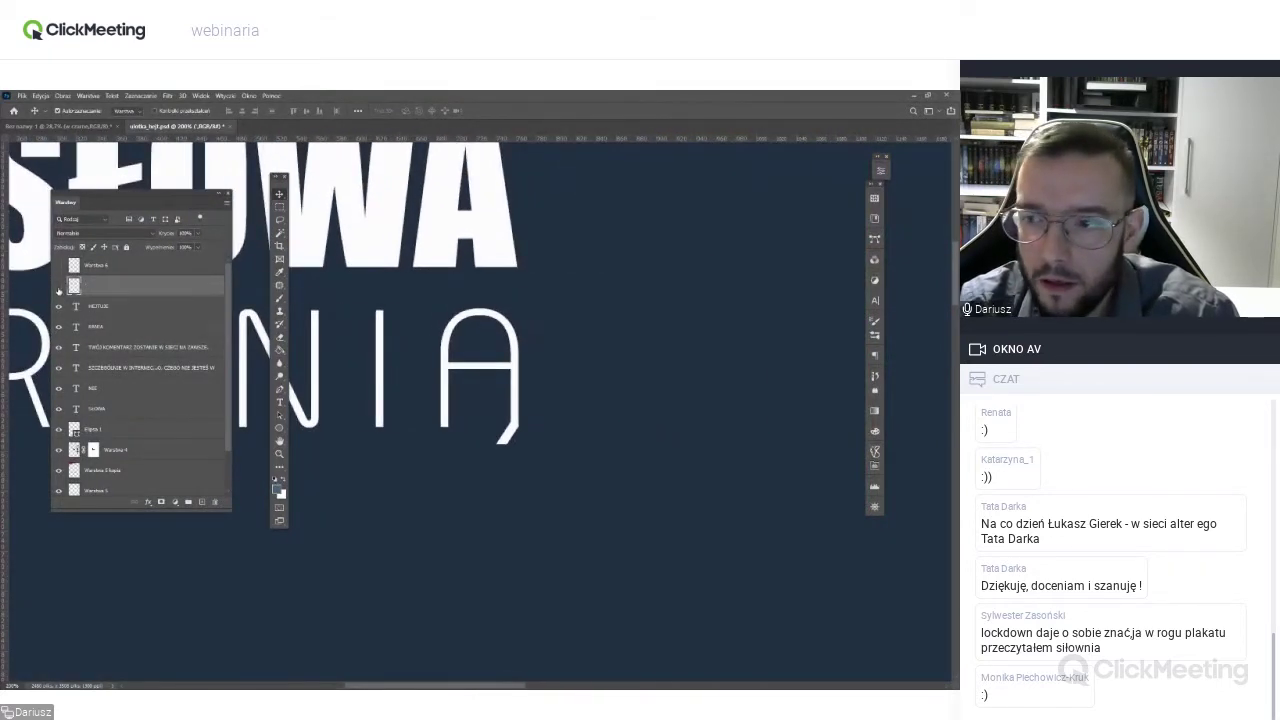
left_click(59, 288)
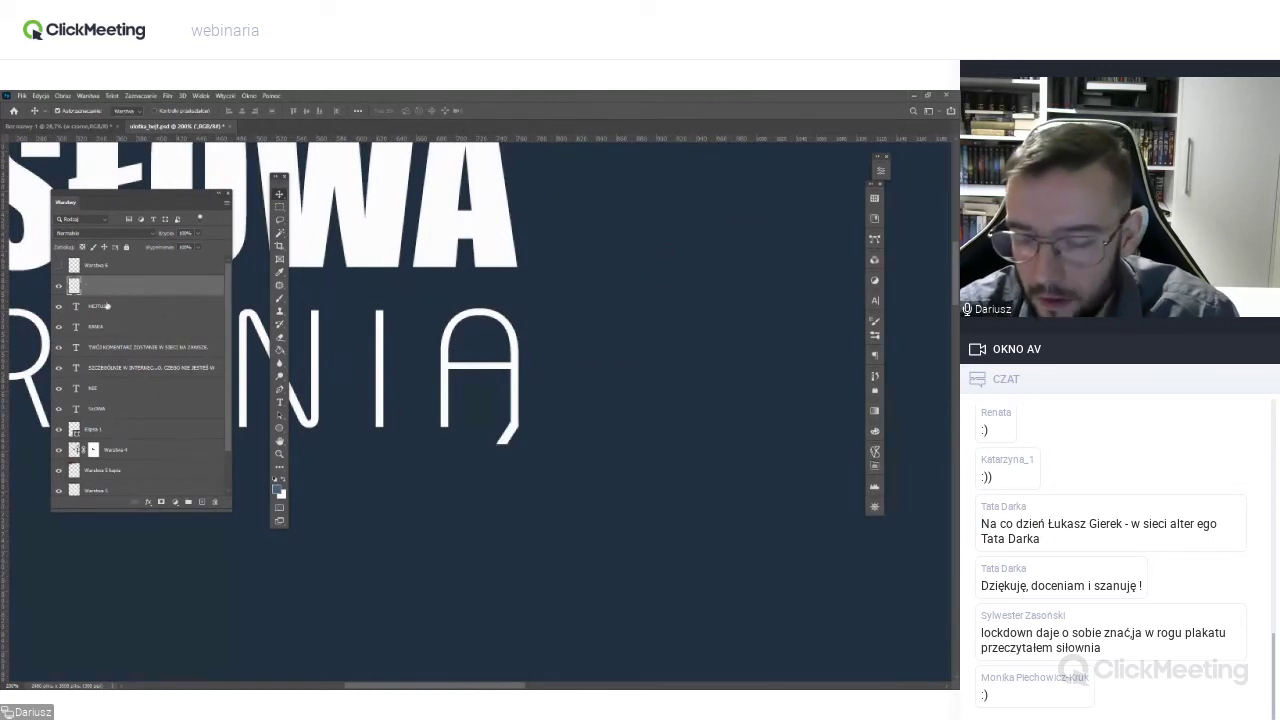
key("ctrl+minus")
key("ctrl+minus")
key("ctrl+minus")
key("ctrl+minus")
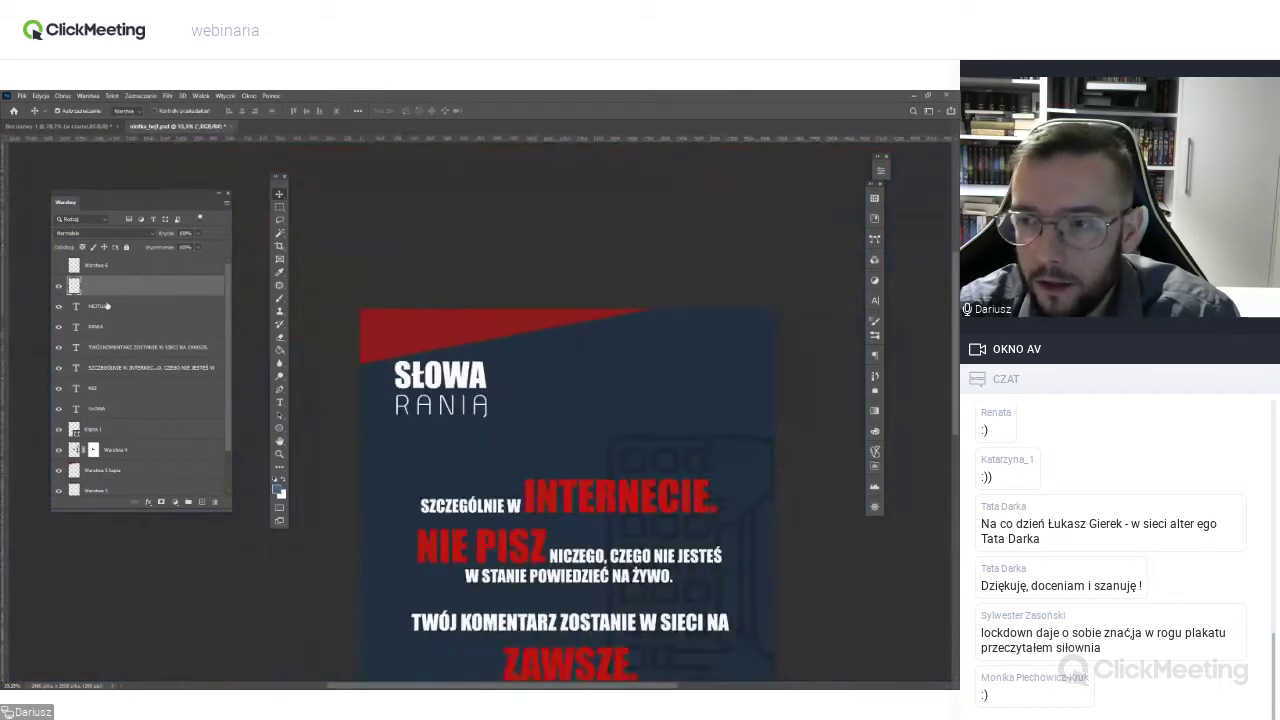
scroll(500, 330, "right", 2)
scroll(517, 323, "down", 2)
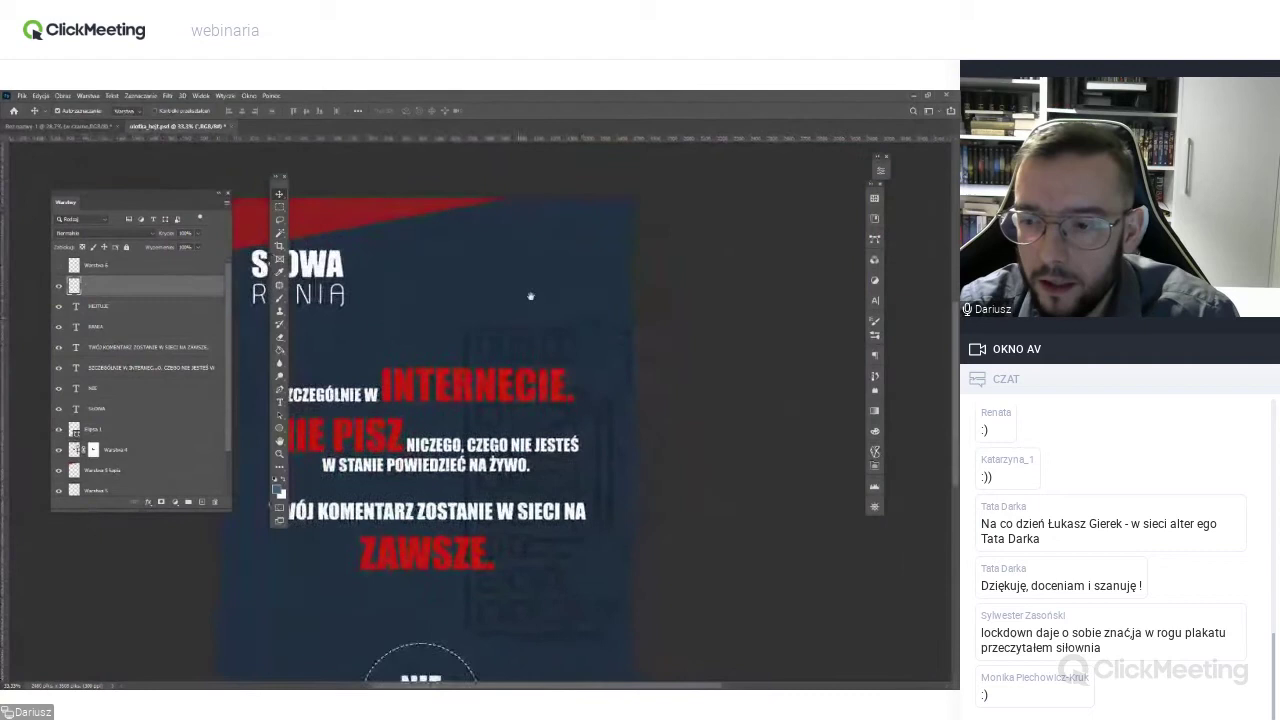
scroll(531, 294, "down", 4)
key("ctrl+minus")
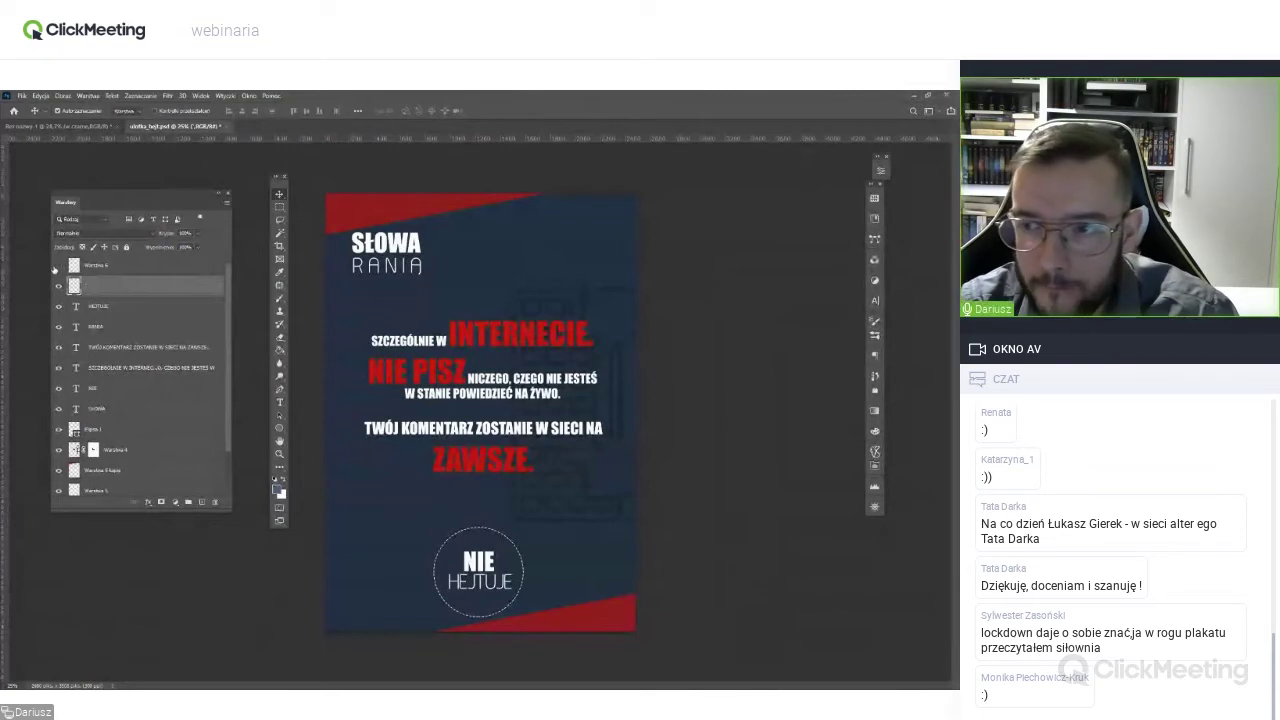
Show the Warstwa 6 corner logo, select the SZCZEGÓLNIE W INTERNECIE layer, and use the Type tool.
left_click(57, 266)
left_click(466, 341)
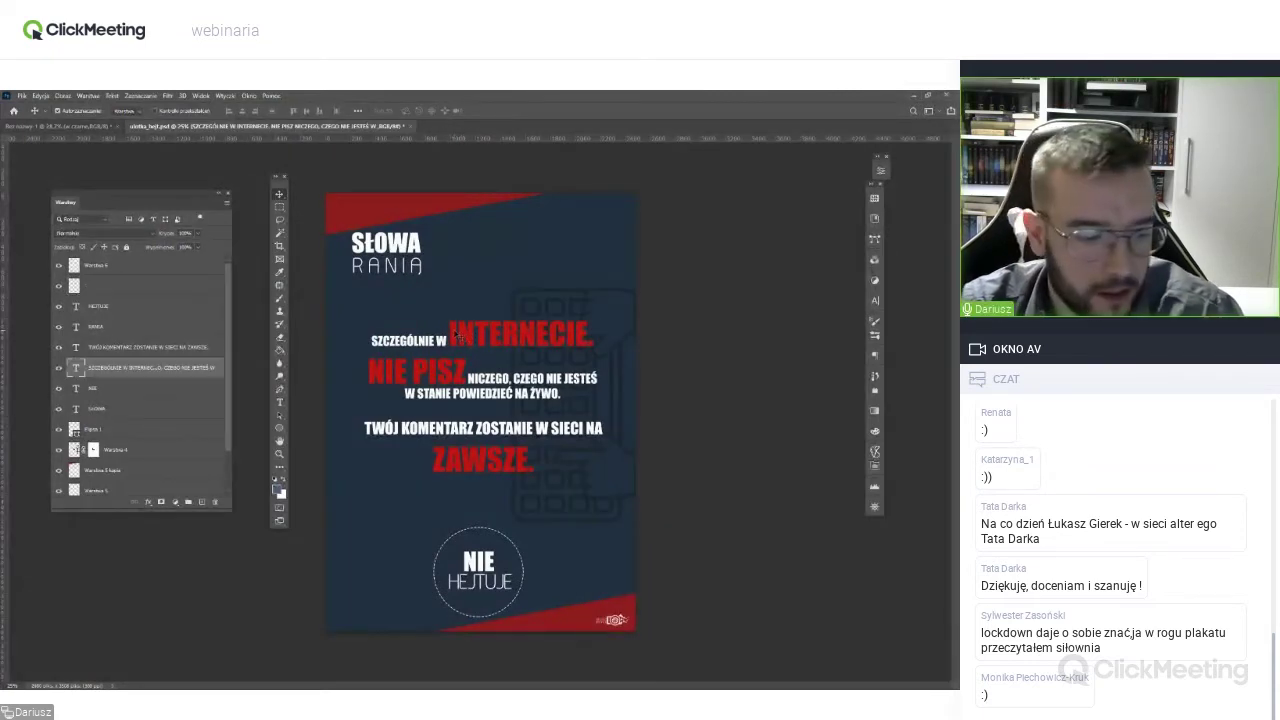
key("t")
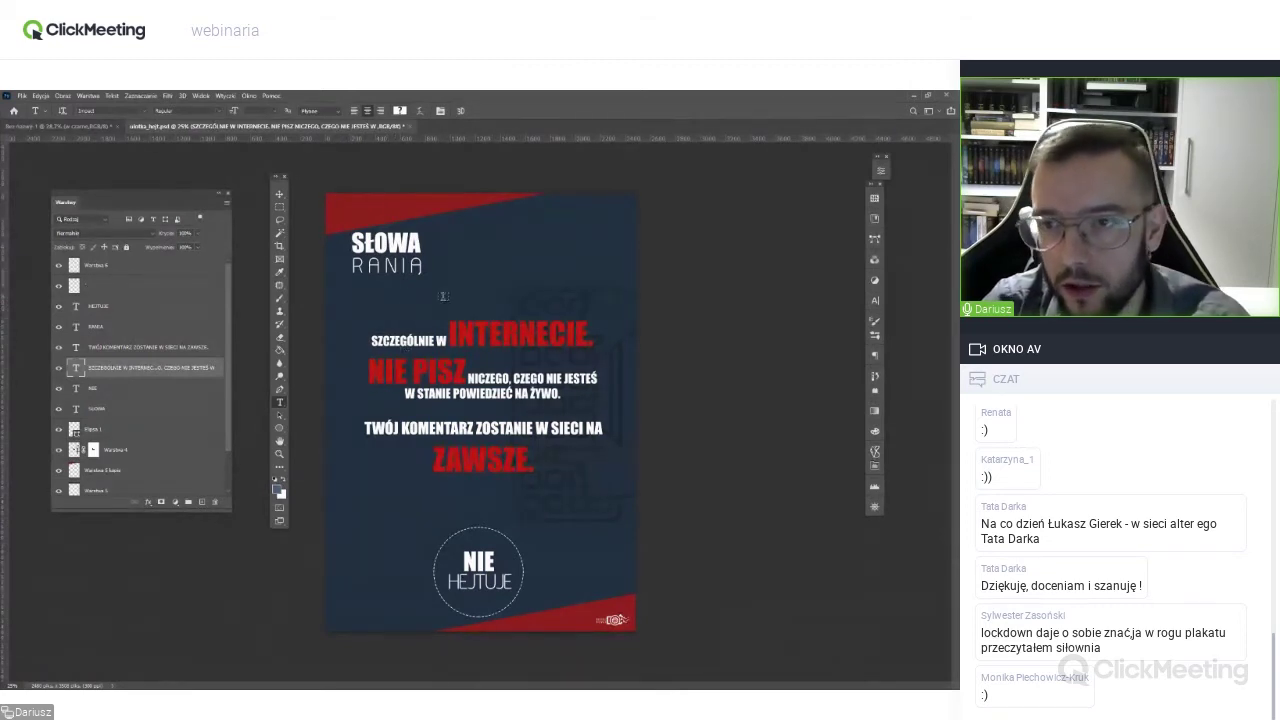
left_click(280, 194)
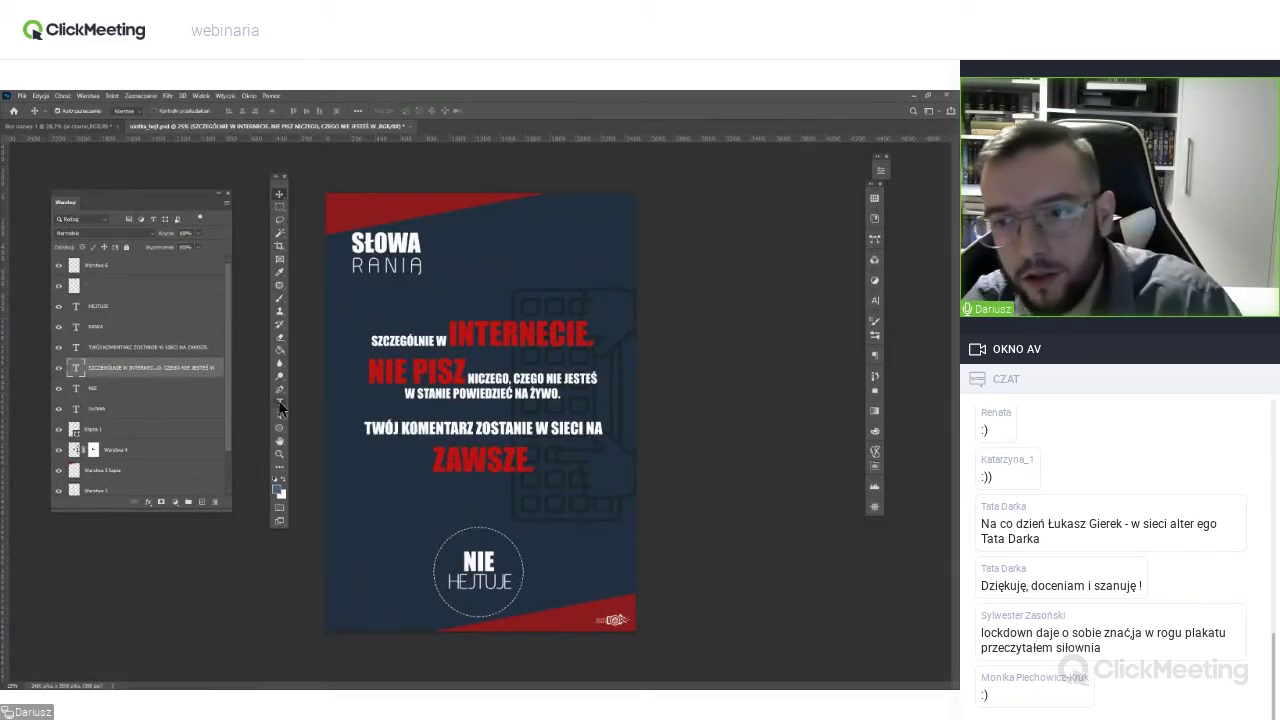
left_click(280, 404)
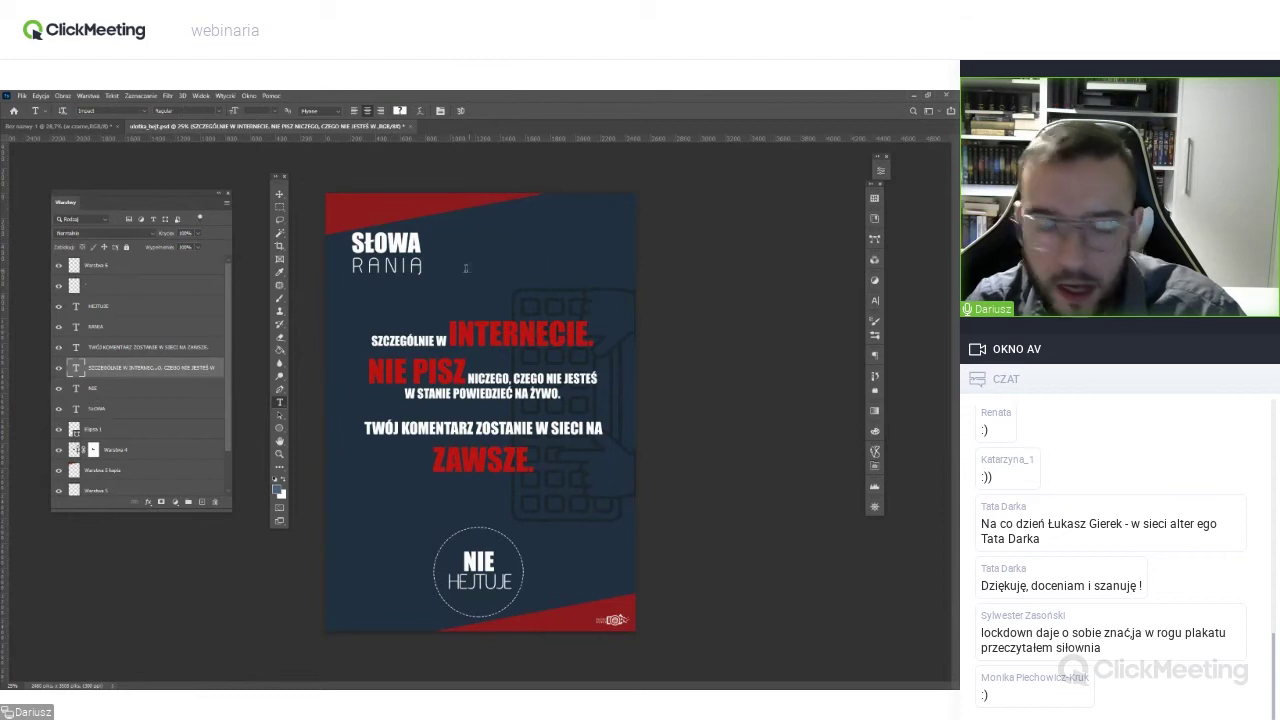
left_click(279, 194)
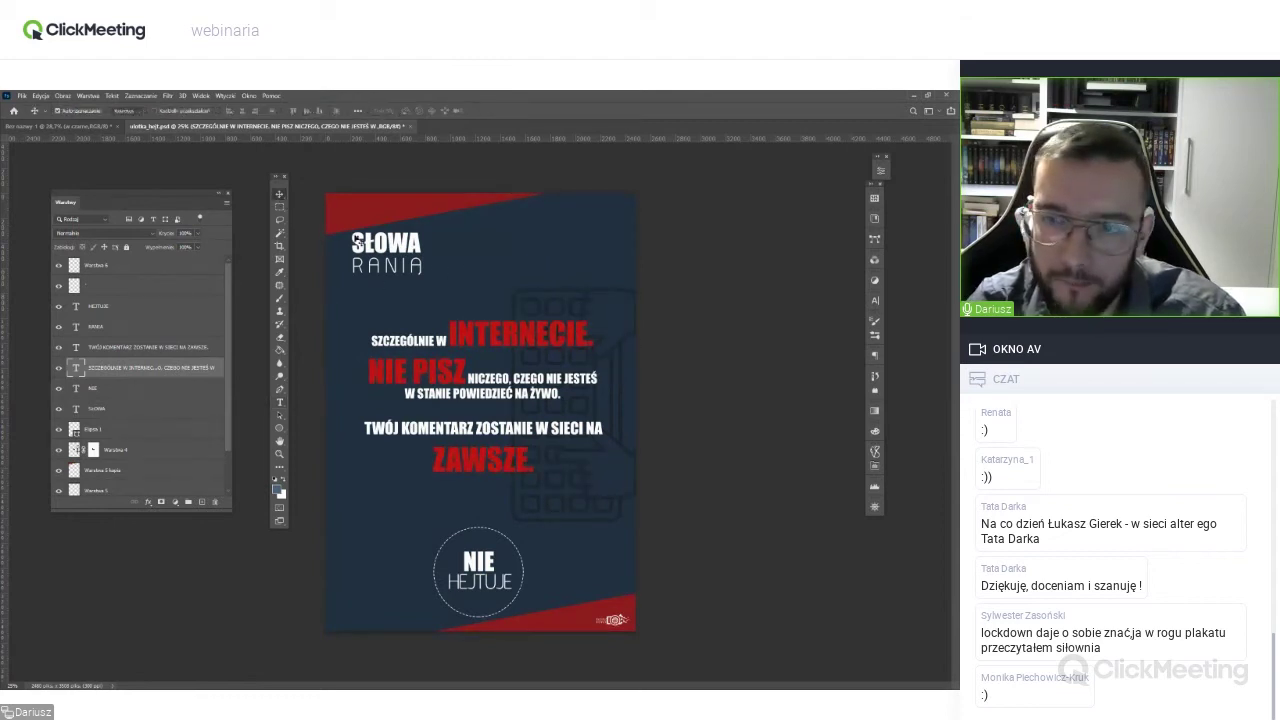
left_click(280, 403)
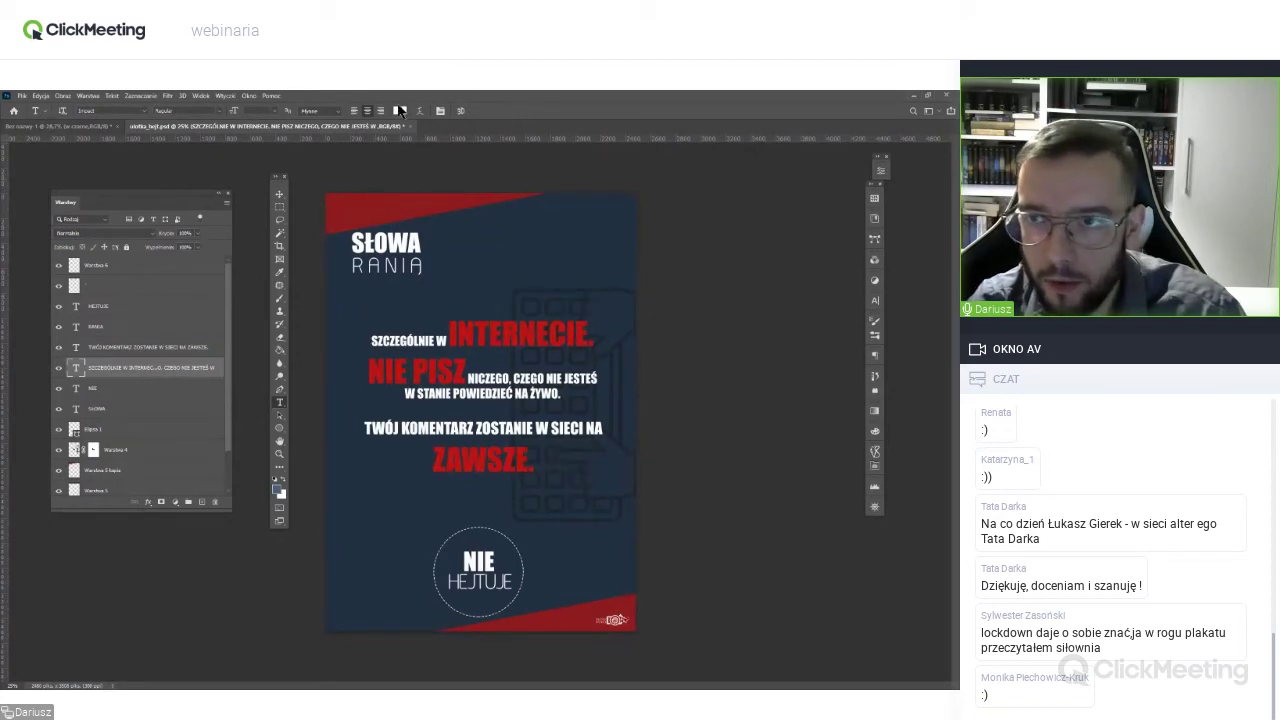
Open the font family list, search 'on', and scroll through typefaces to preview them.
left_click(143, 110)
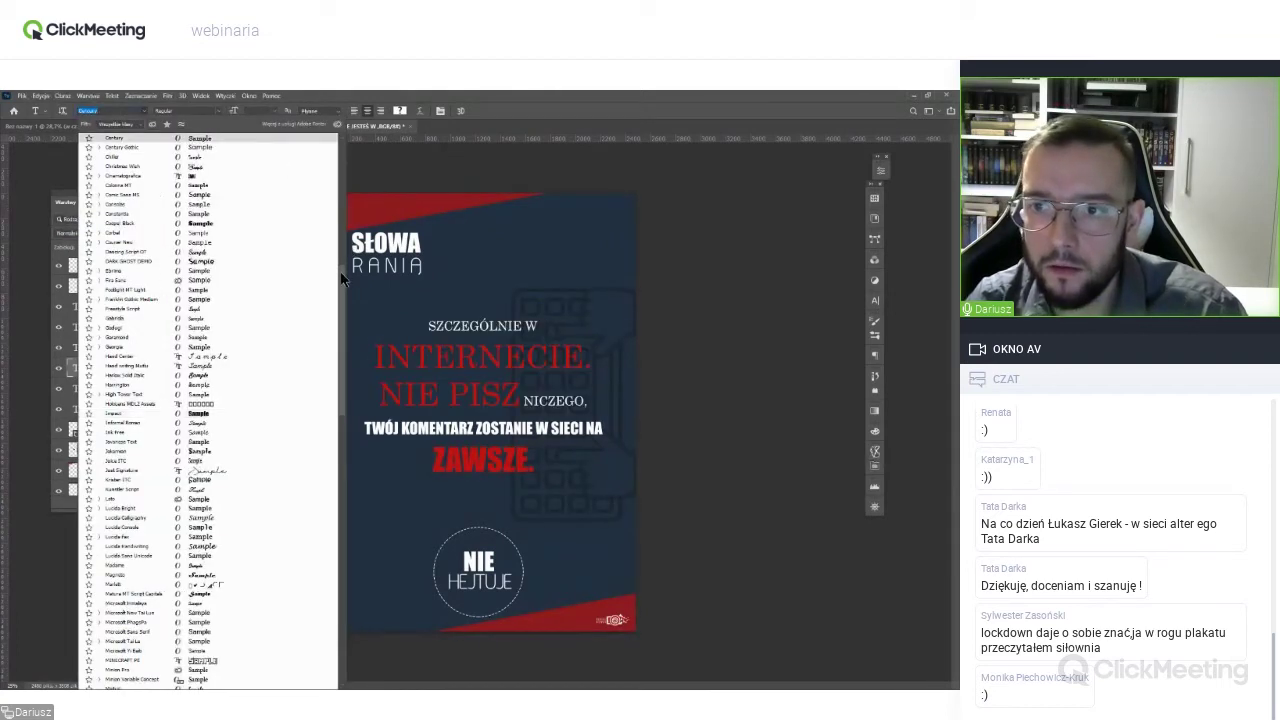
scroll(340, 290, "down", 5)
left_click_drag(335, 338, 342, 447)
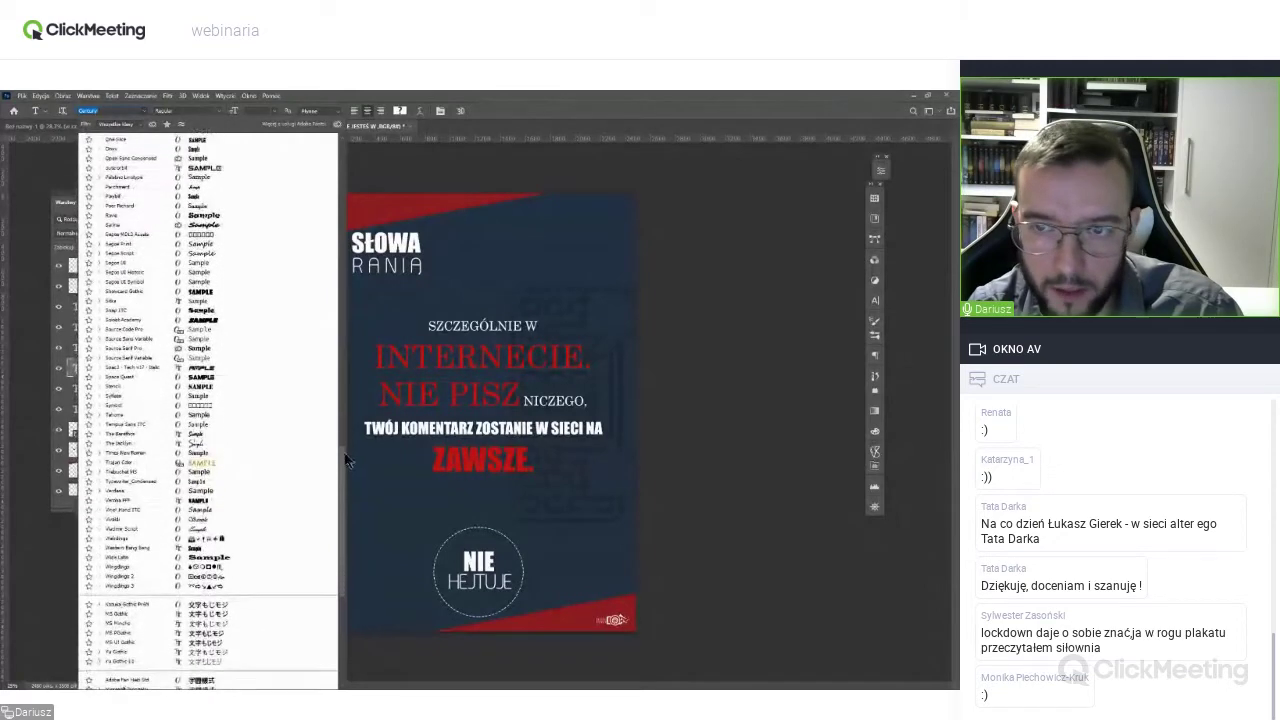
type("on")
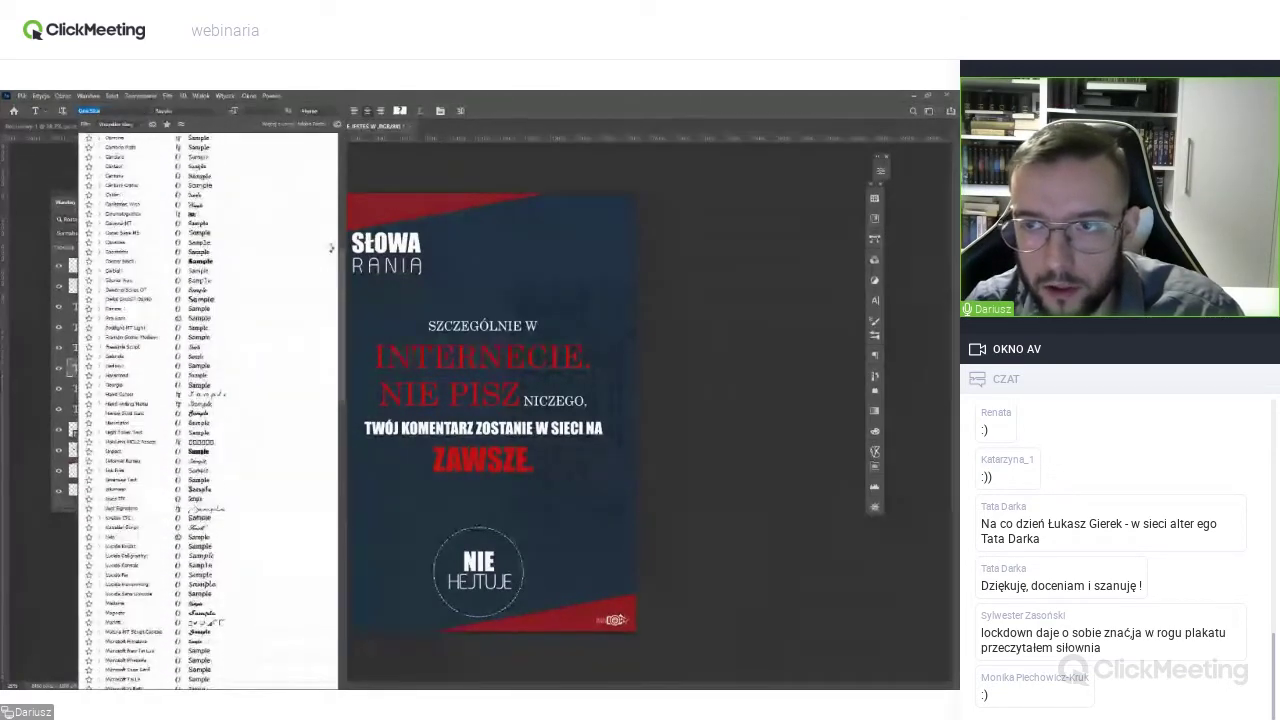
left_click_drag(341, 380, 332, 157)
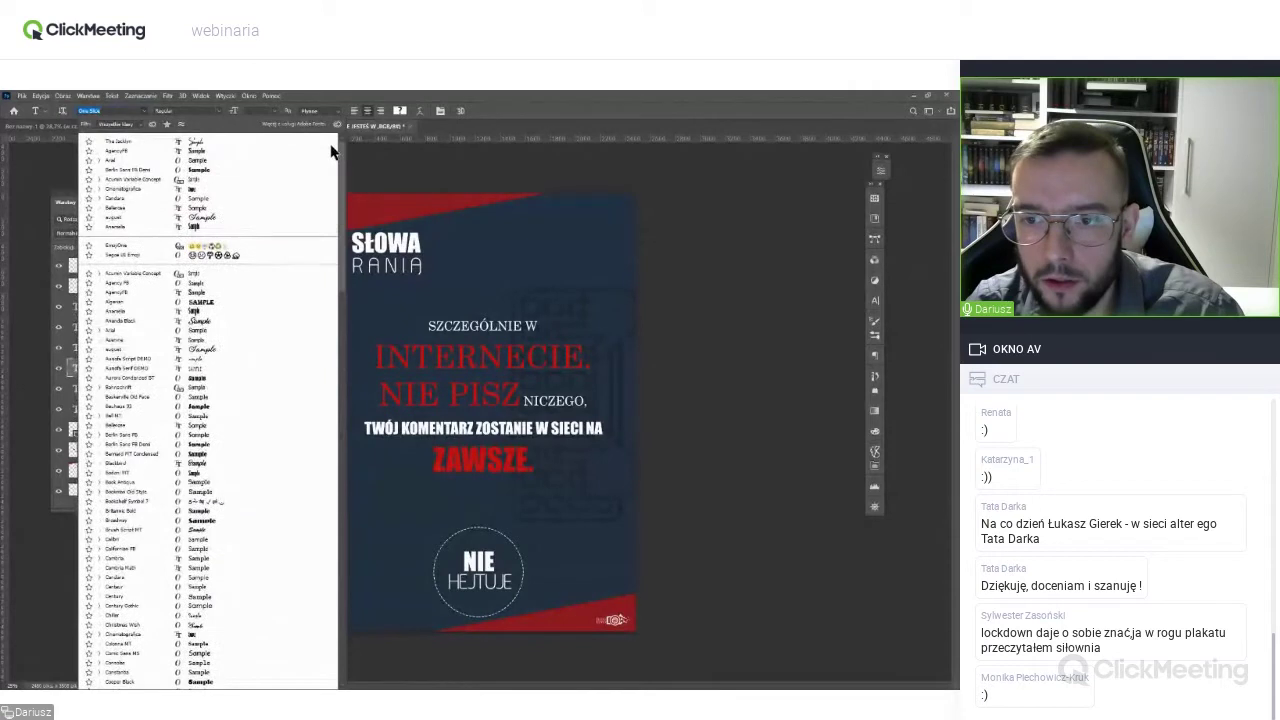
scroll(340, 170, "down", 2)
scroll(340, 170, "down", 3)
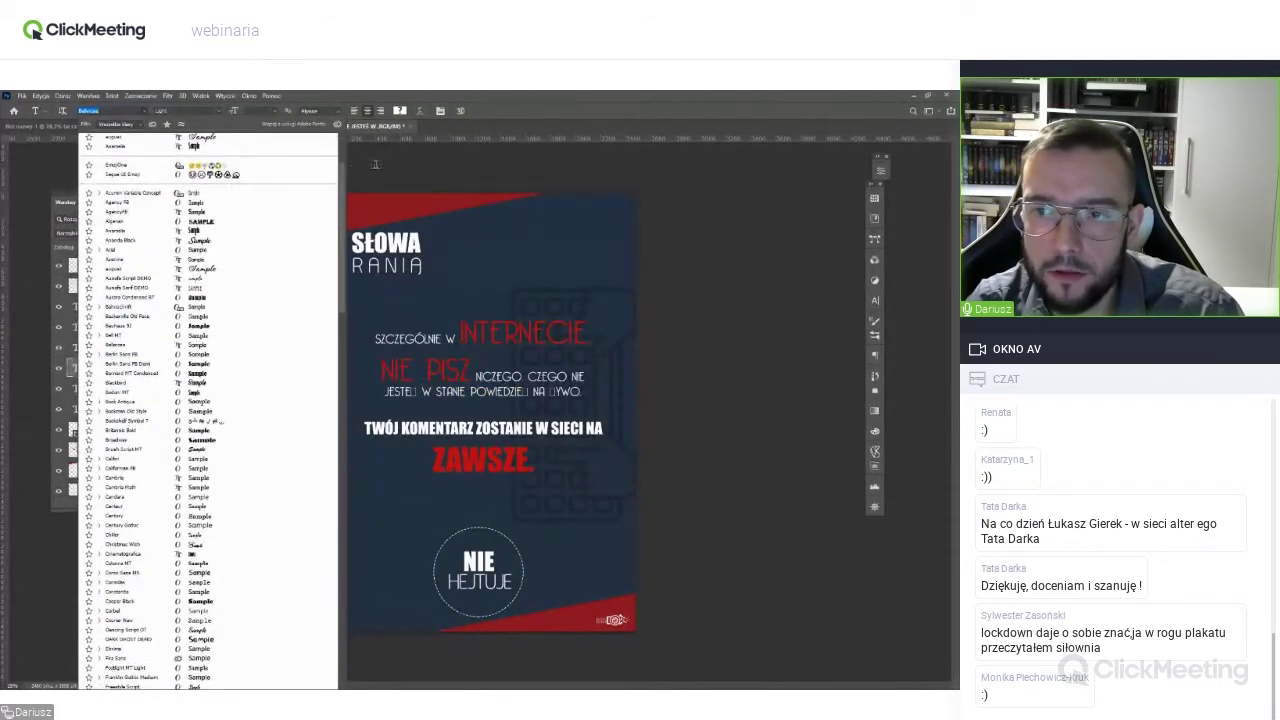
Keep scrolling through fonts to preview them, then close the list without picking one.
scroll(325, 178, "up", 1)
scroll(335, 176, "up", 2)
scroll(340, 176, "up", 1)
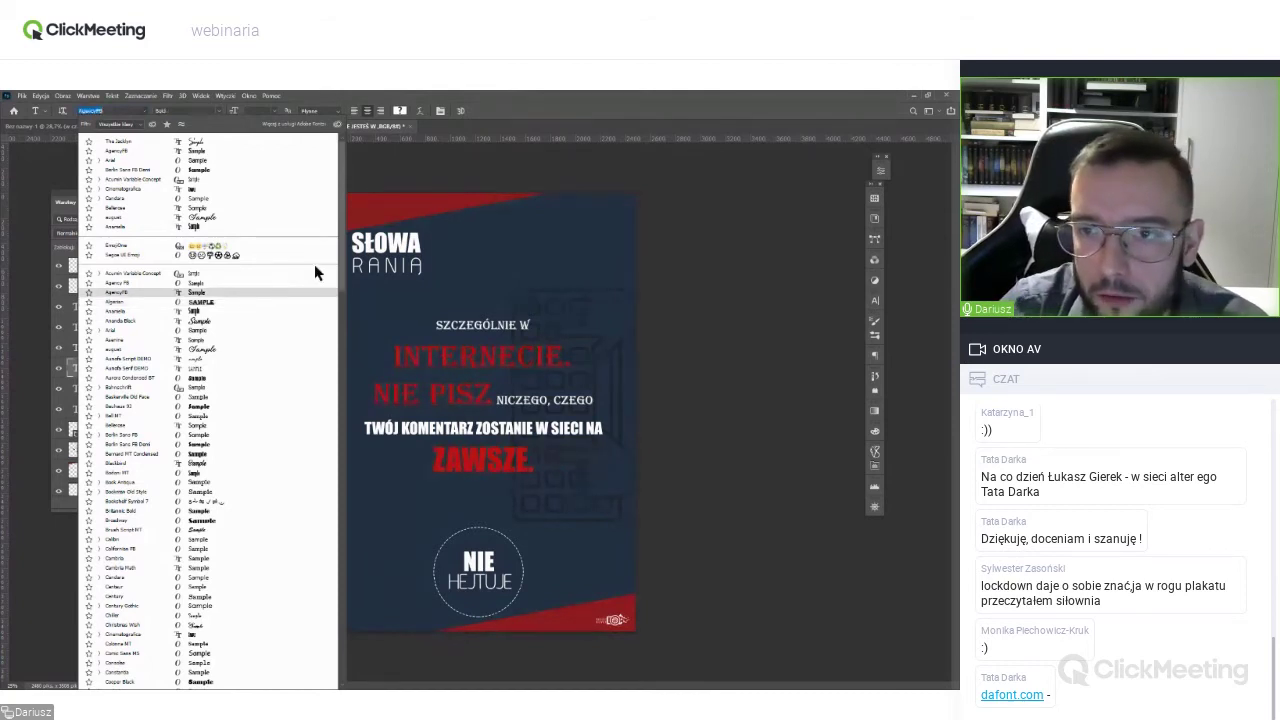
scroll(347, 283, "down", 1)
scroll(347, 283, "down", 1)
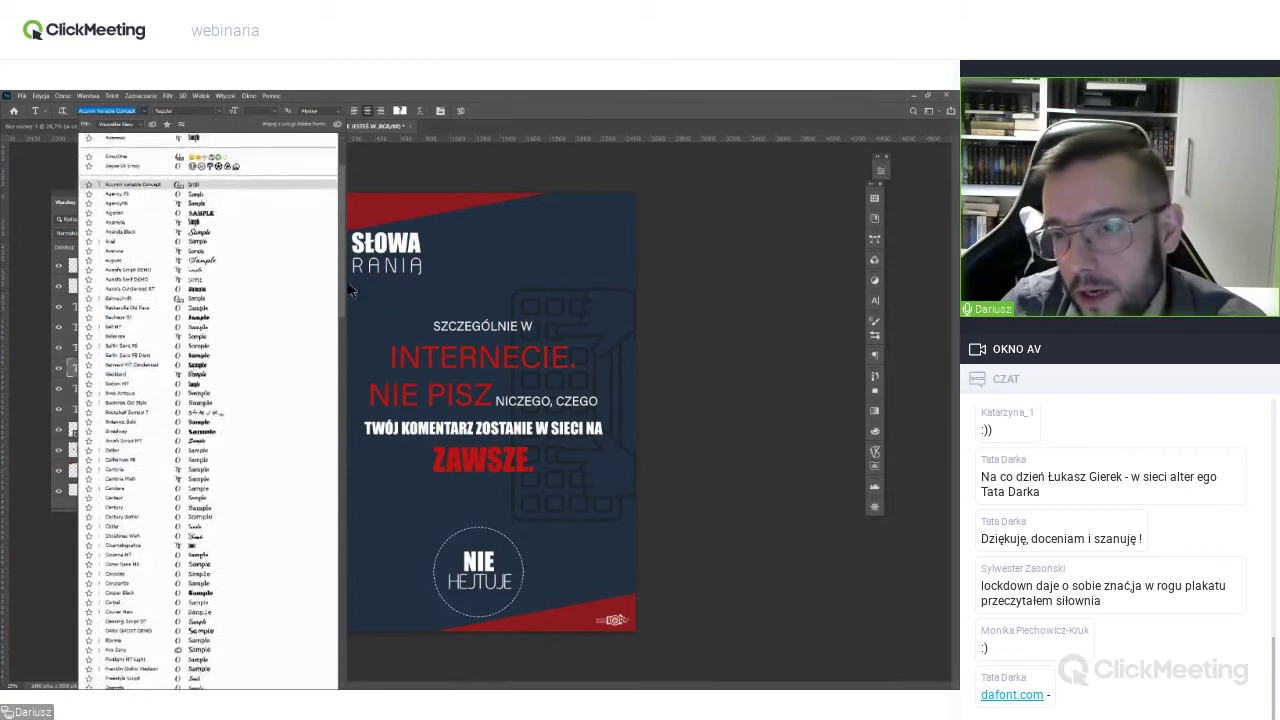
scroll(309, 257, "up", 2)
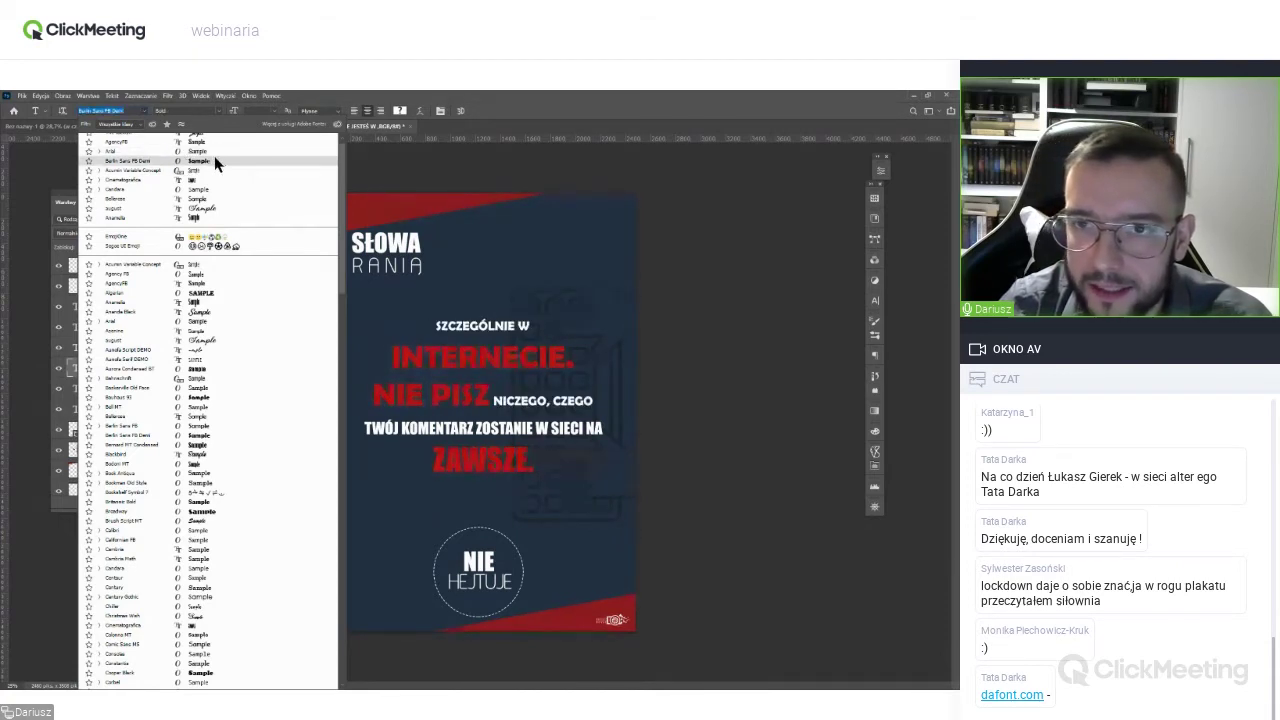
left_click(425, 177)
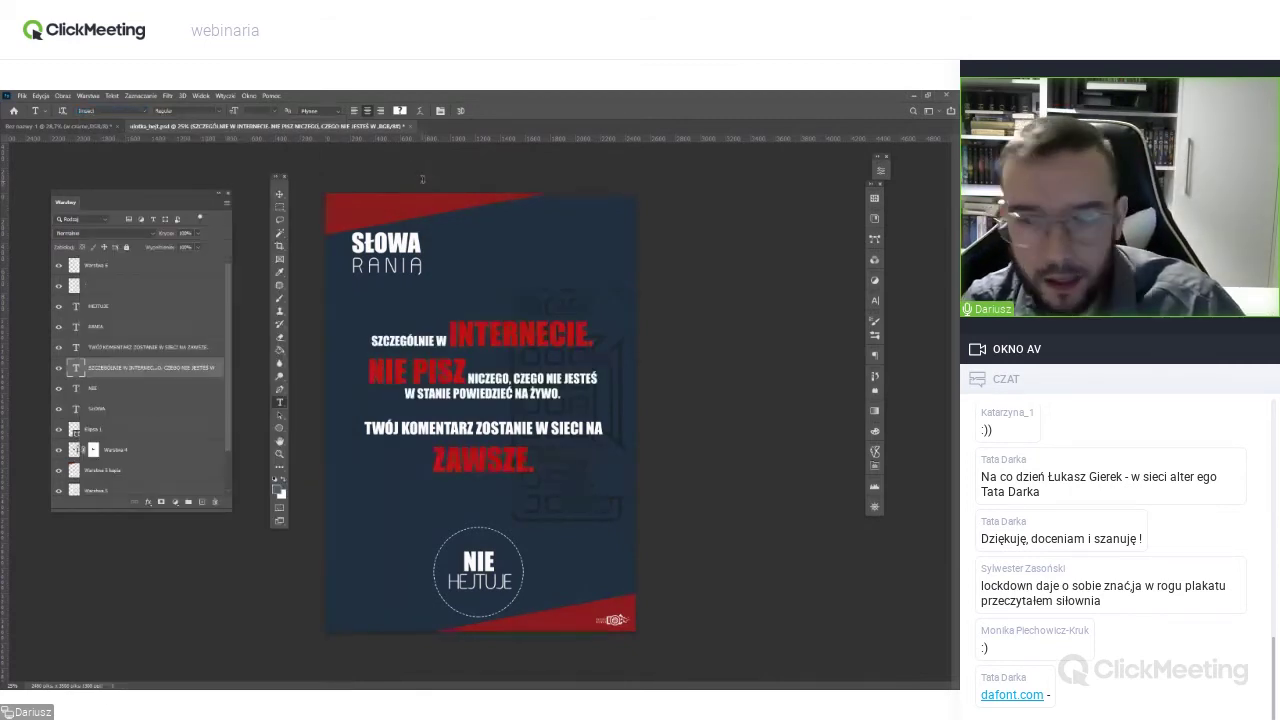
key("v")
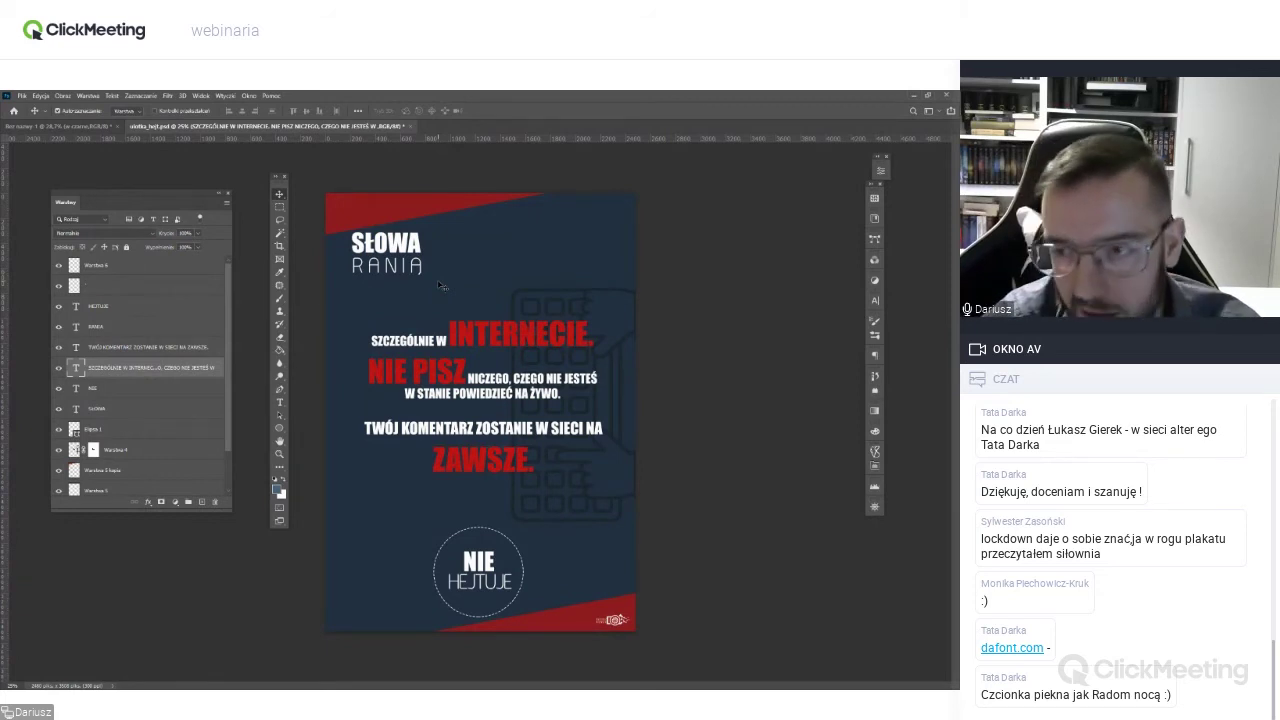
Zoom in and edit the headline text block, widening its text box slightly.
key("ctrl+plus")
key("ctrl+plus")
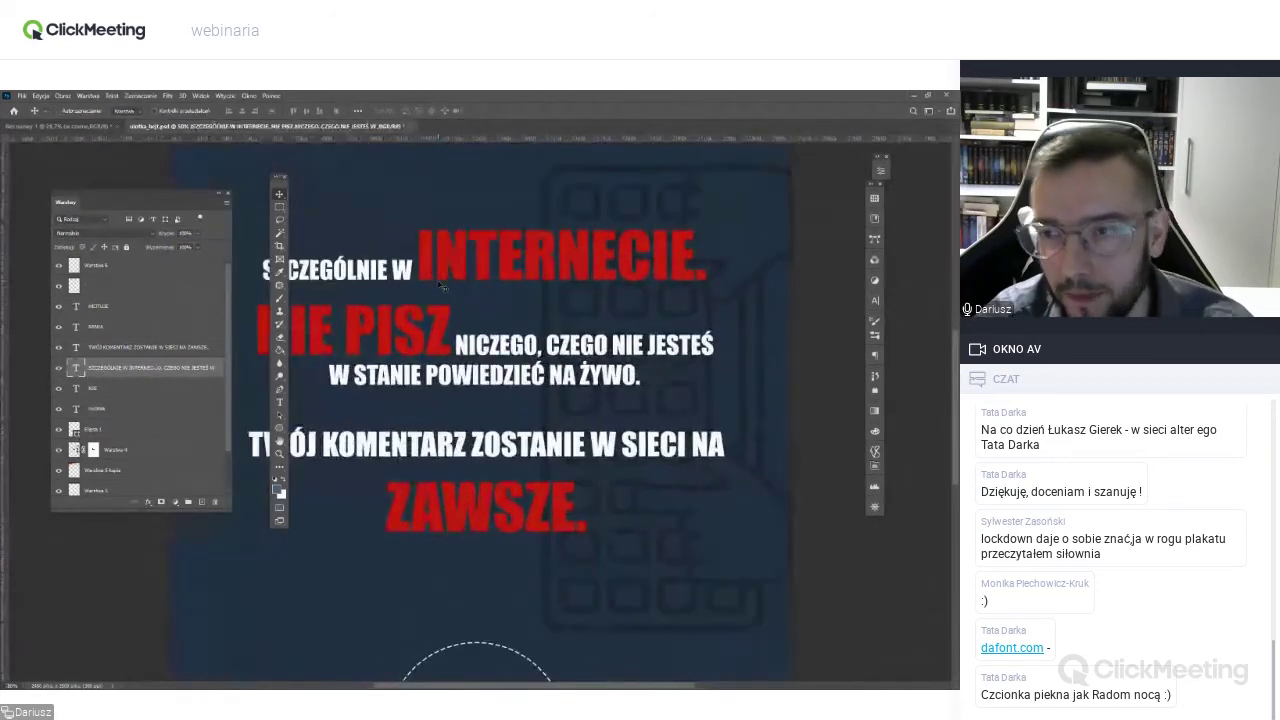
key("t")
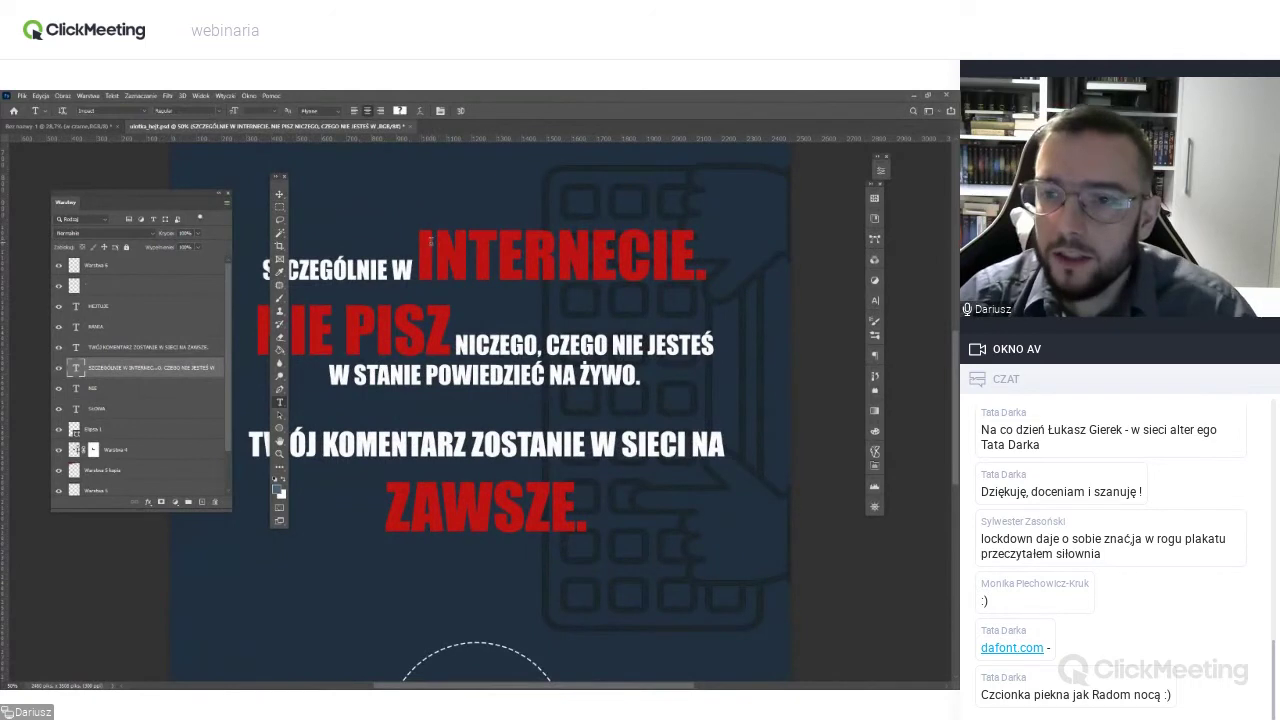
left_click(416, 258)
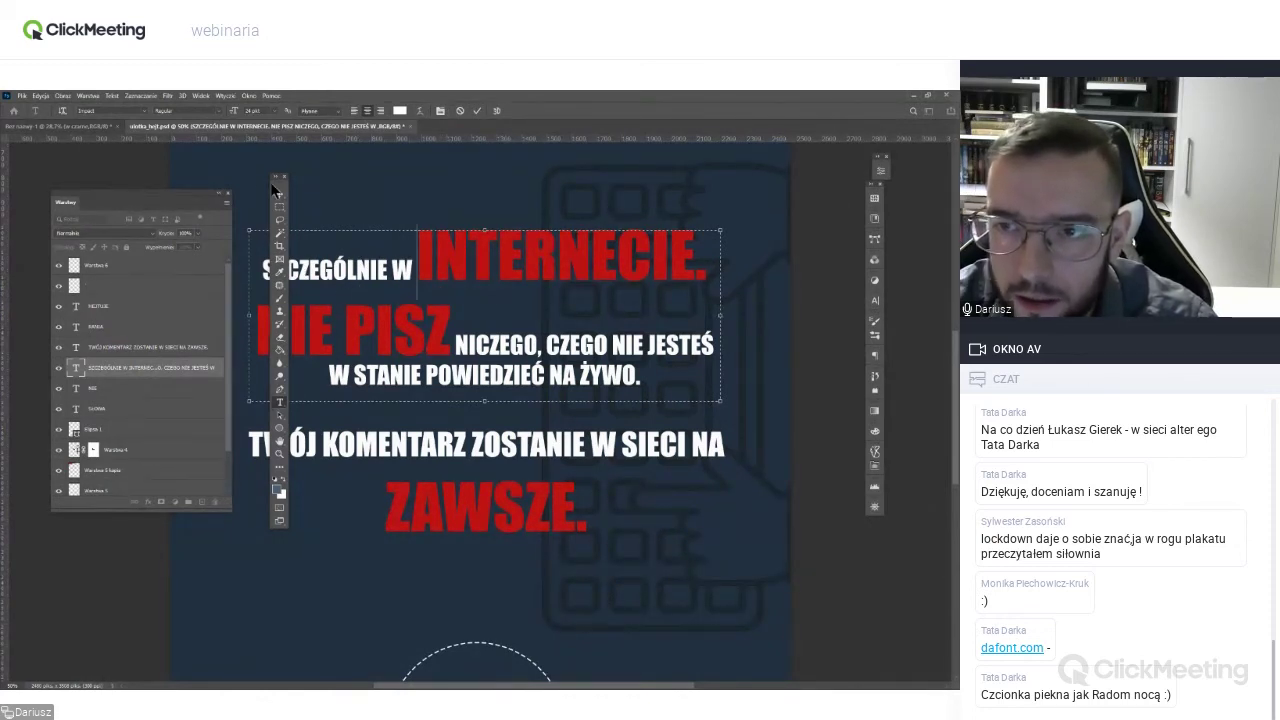
left_click_drag(281, 188, 802, 218)
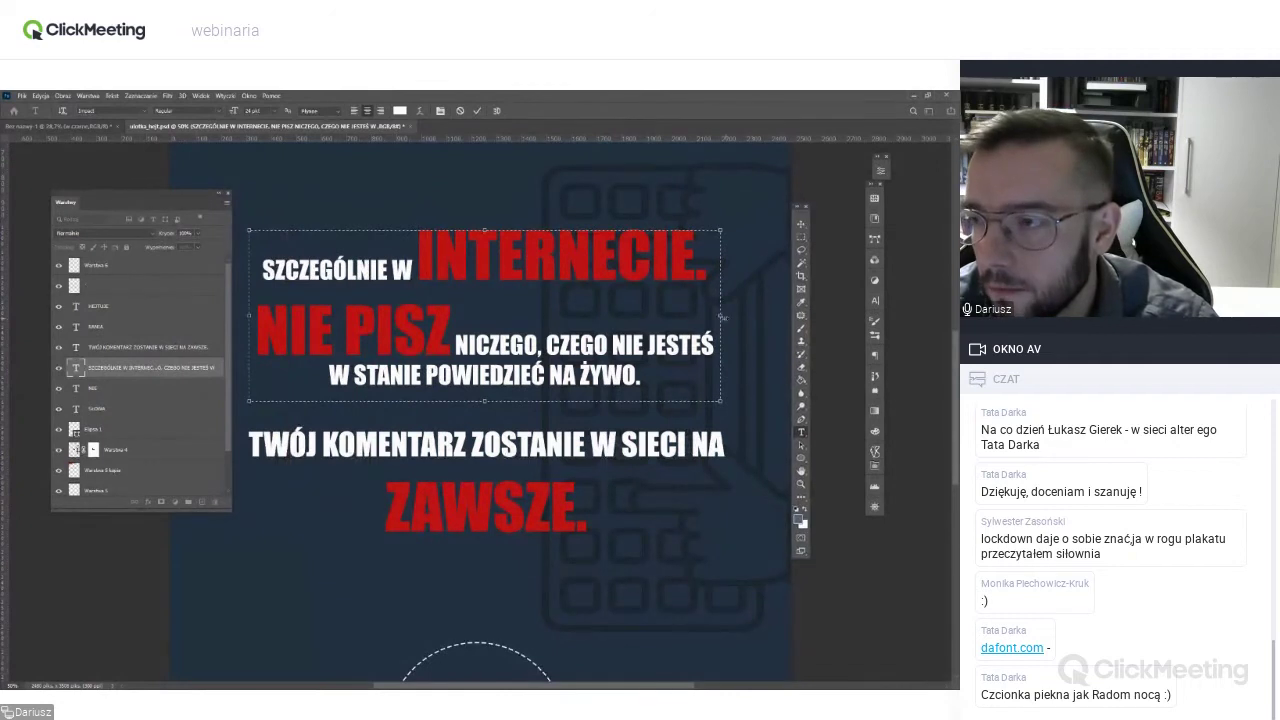
mouse_move(718, 316)
left_mouse_down()
mouse_move(766, 317)
mouse_move(725, 316)
left_mouse_up()
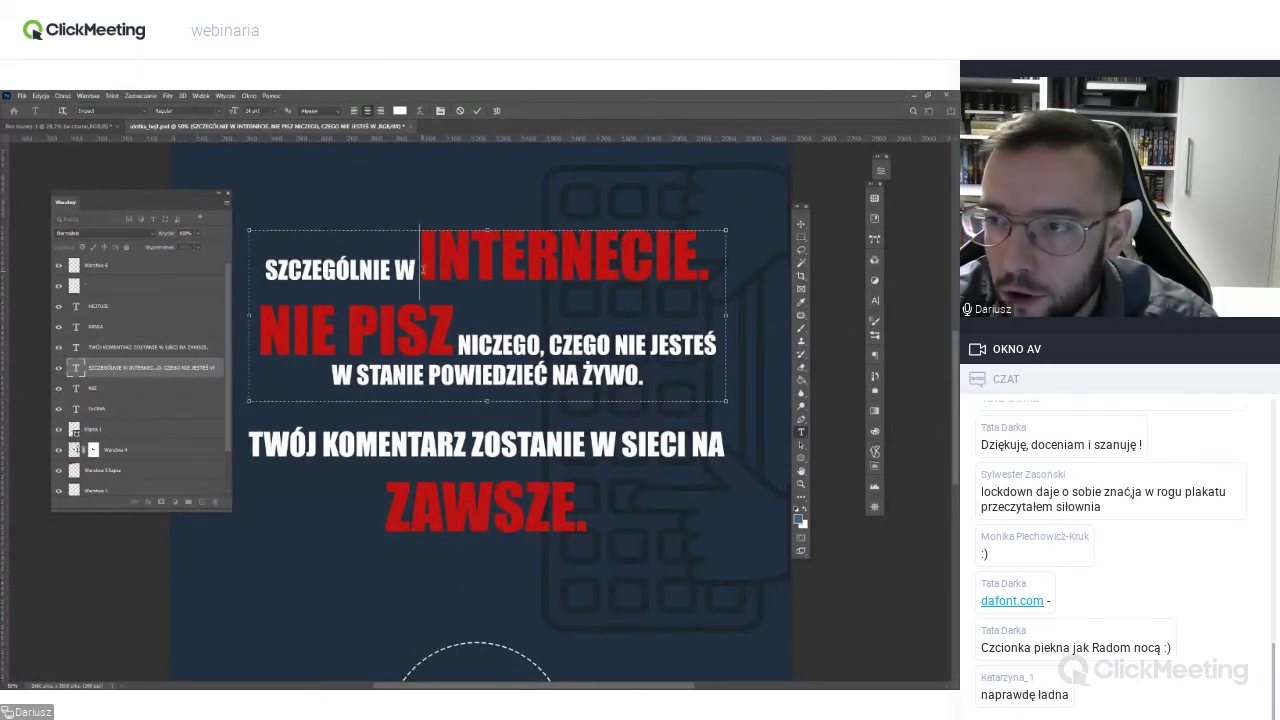
Select the word INTERNECIE. and set its size to 48 pt.
left_click_drag(420, 262, 703, 264)
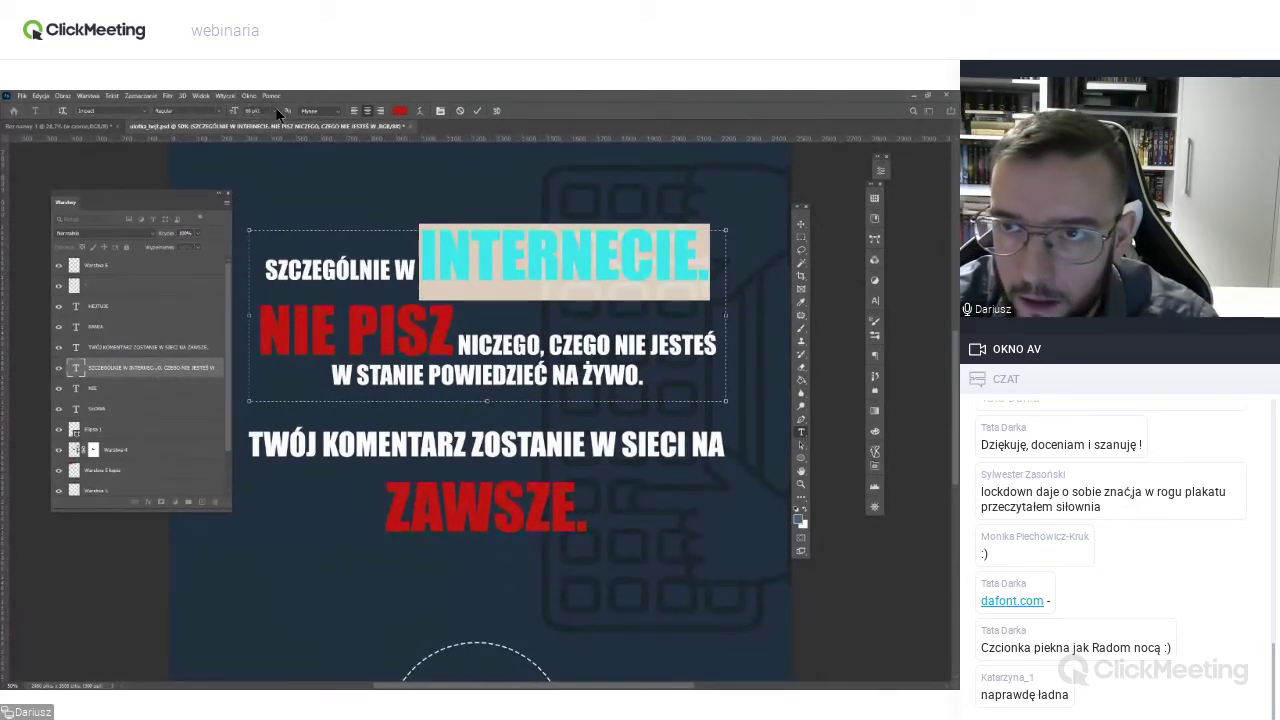
left_click(258, 110)
left_click(266, 240)
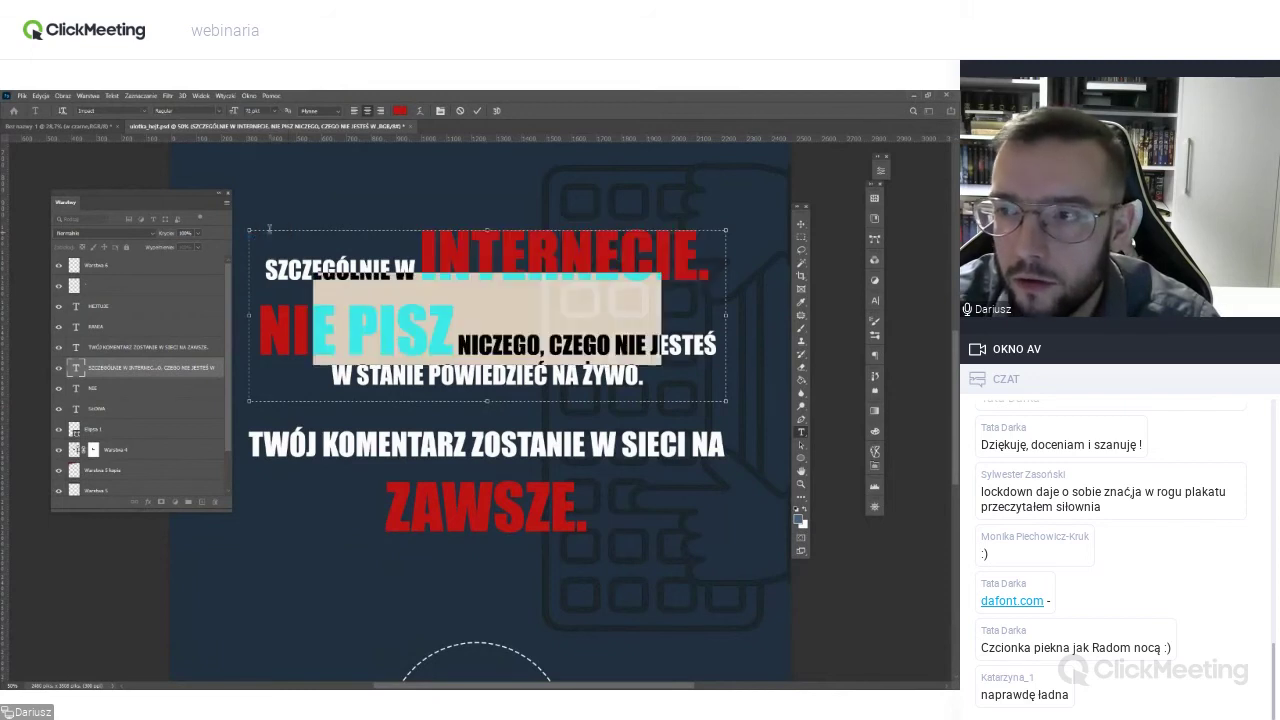
left_click(278, 116)
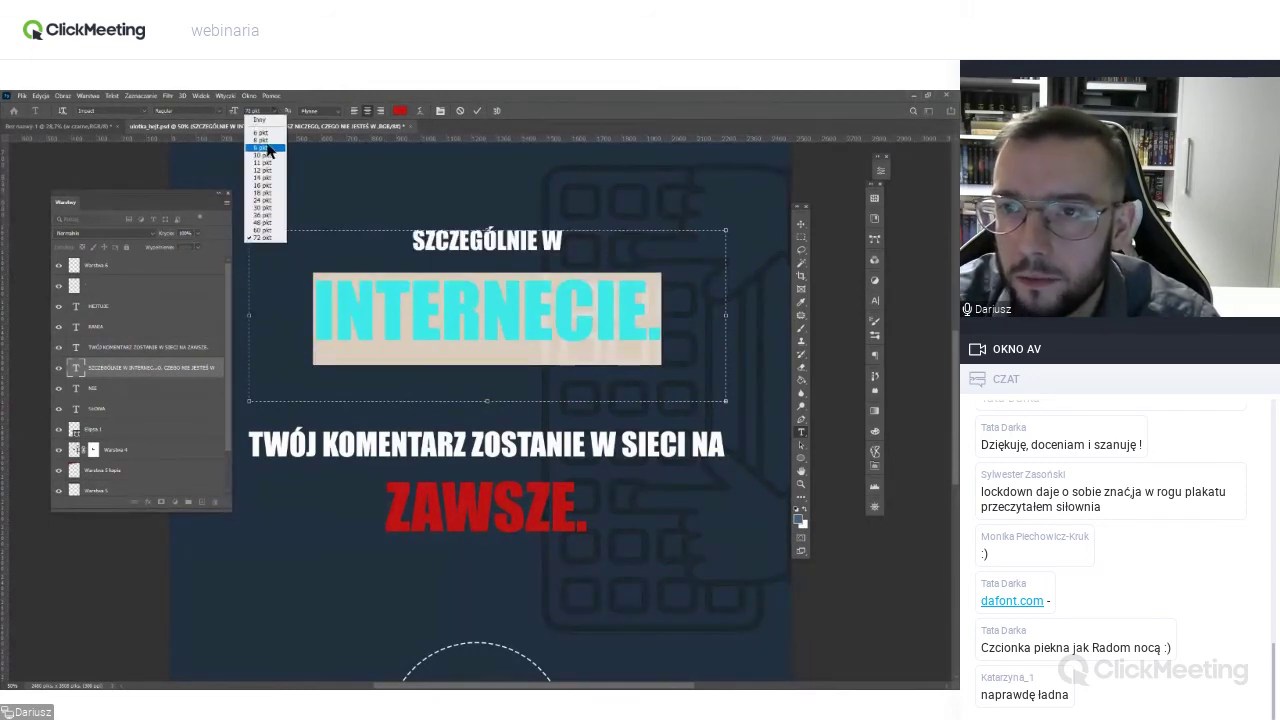
left_click(262, 140)
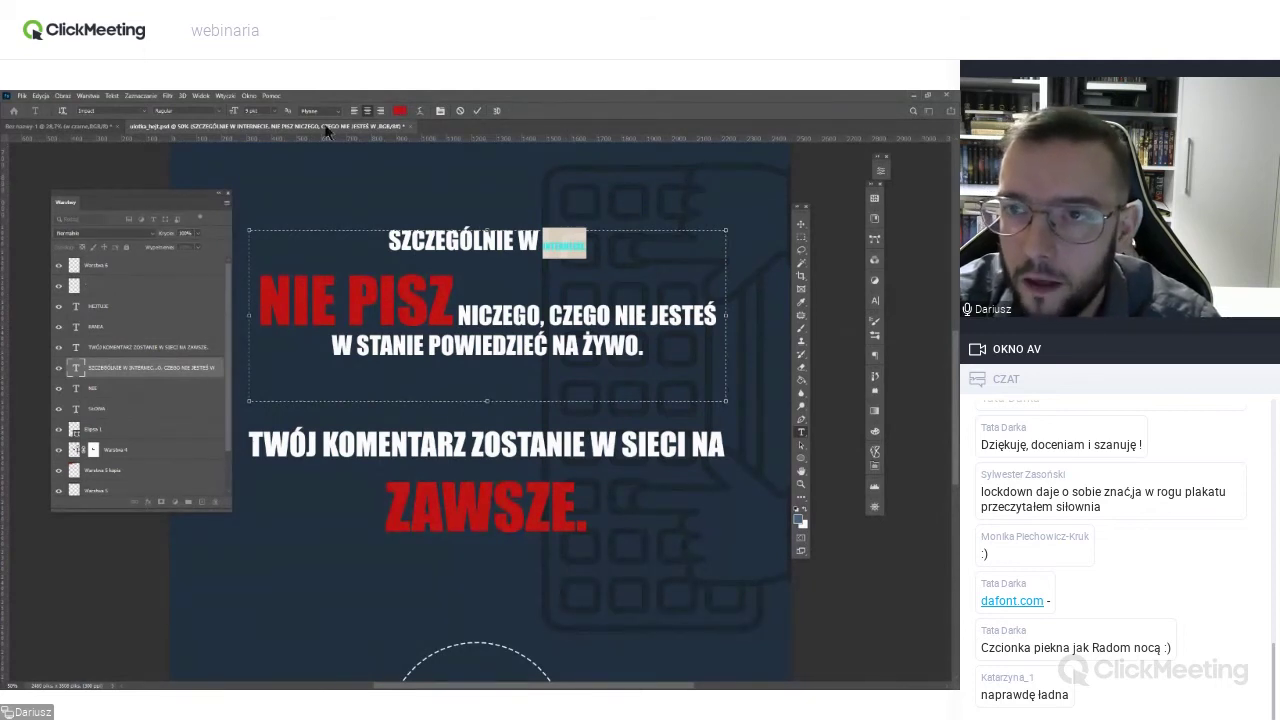
left_click(279, 114)
left_click(264, 223)
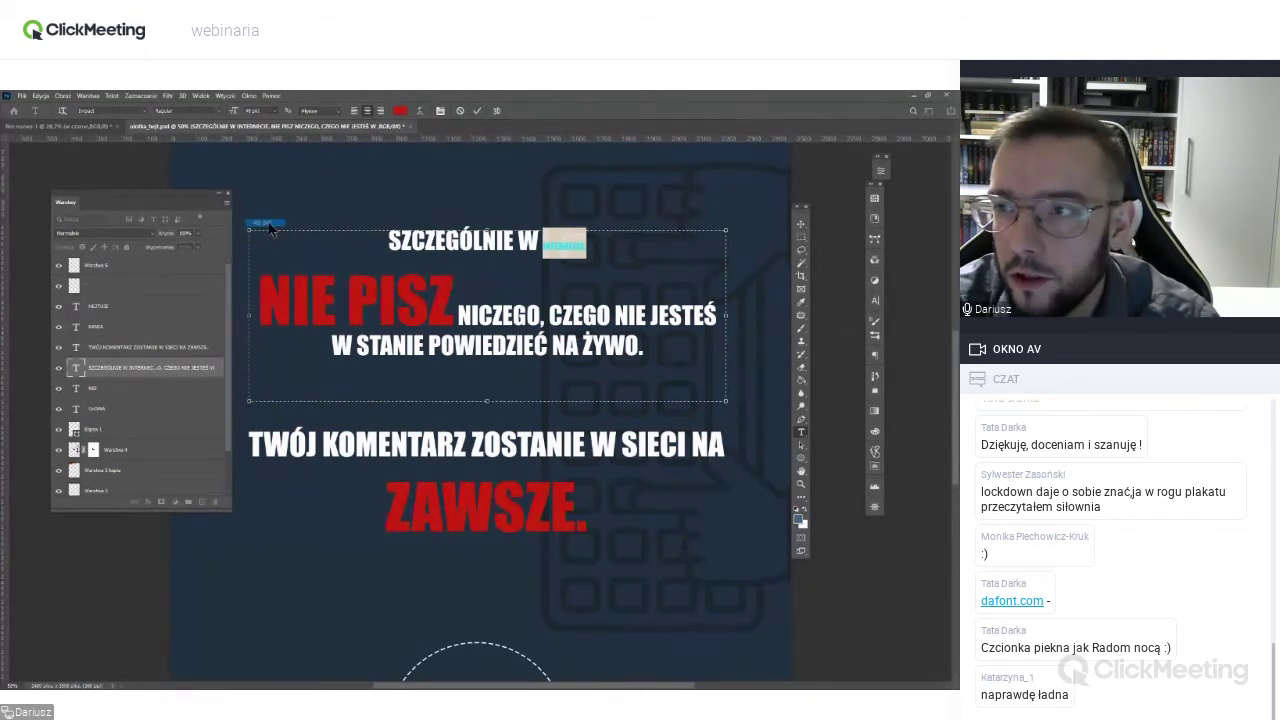
Colour INTERNECIE. bright green in the Color Picker and commit the text edit.
left_click(399, 111)
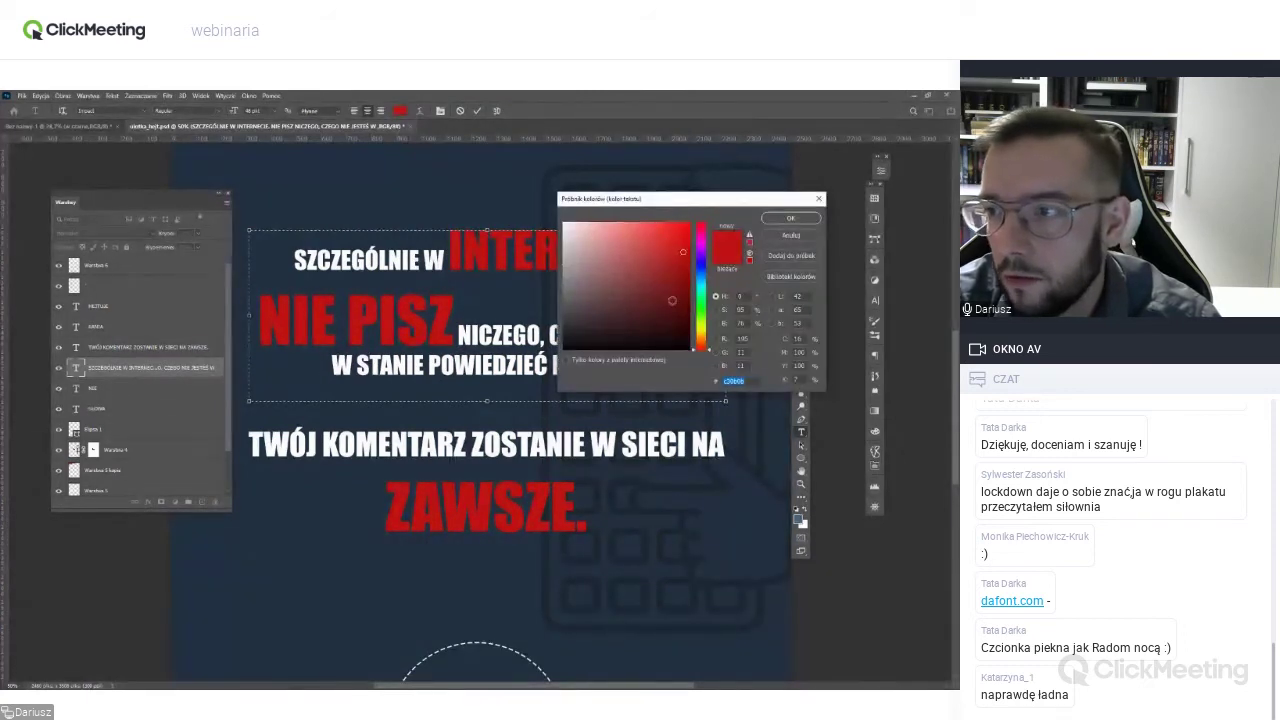
left_click(686, 323)
left_click(682, 242)
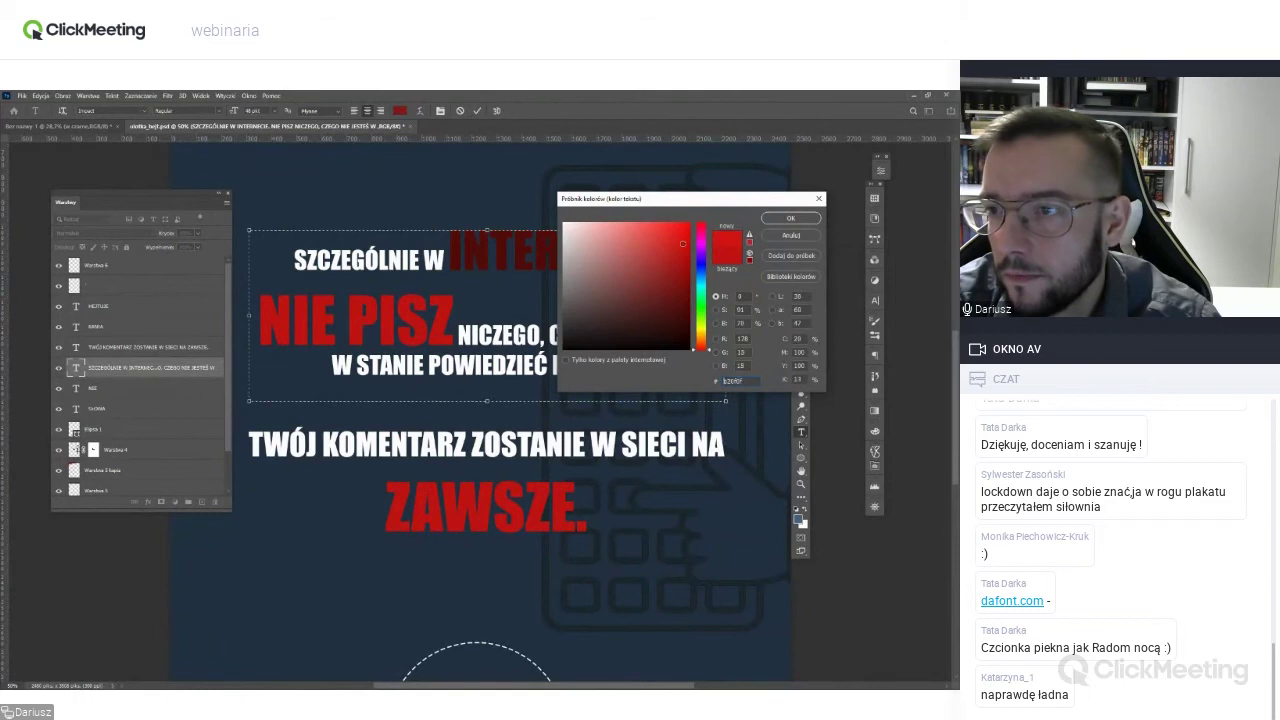
key("ctrl+v")
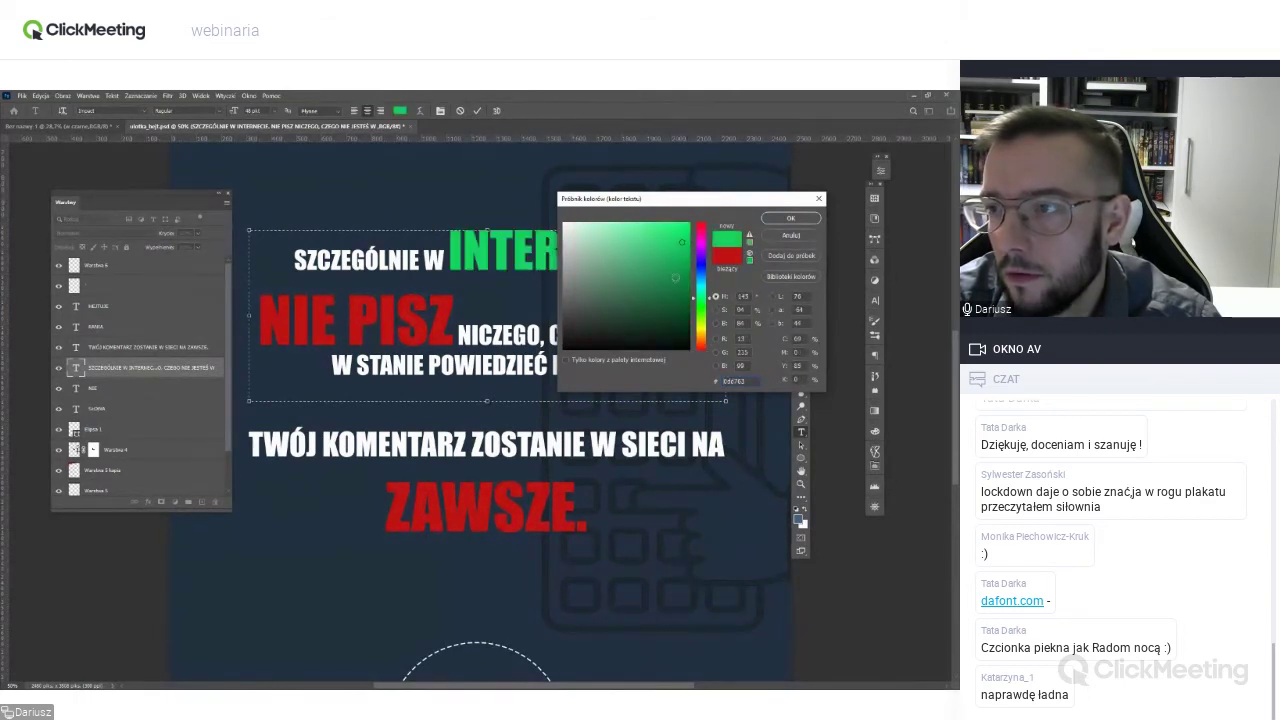
left_click(677, 241)
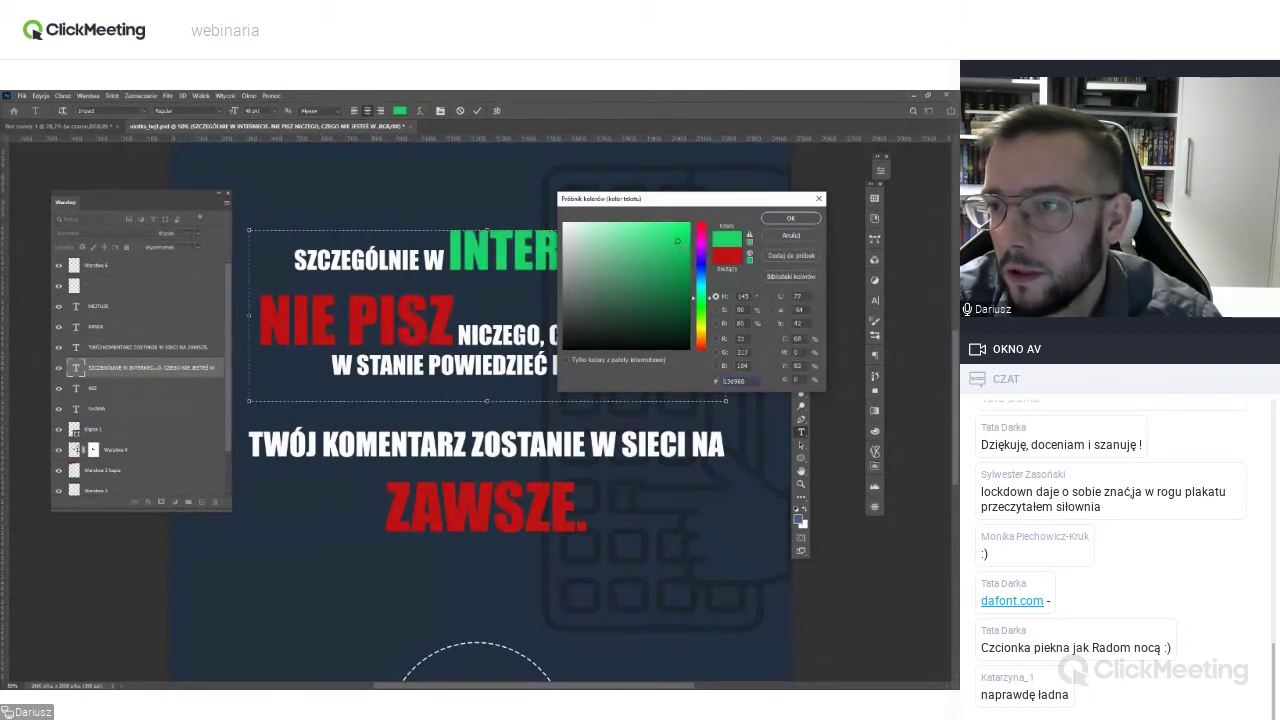
left_click(788, 219)
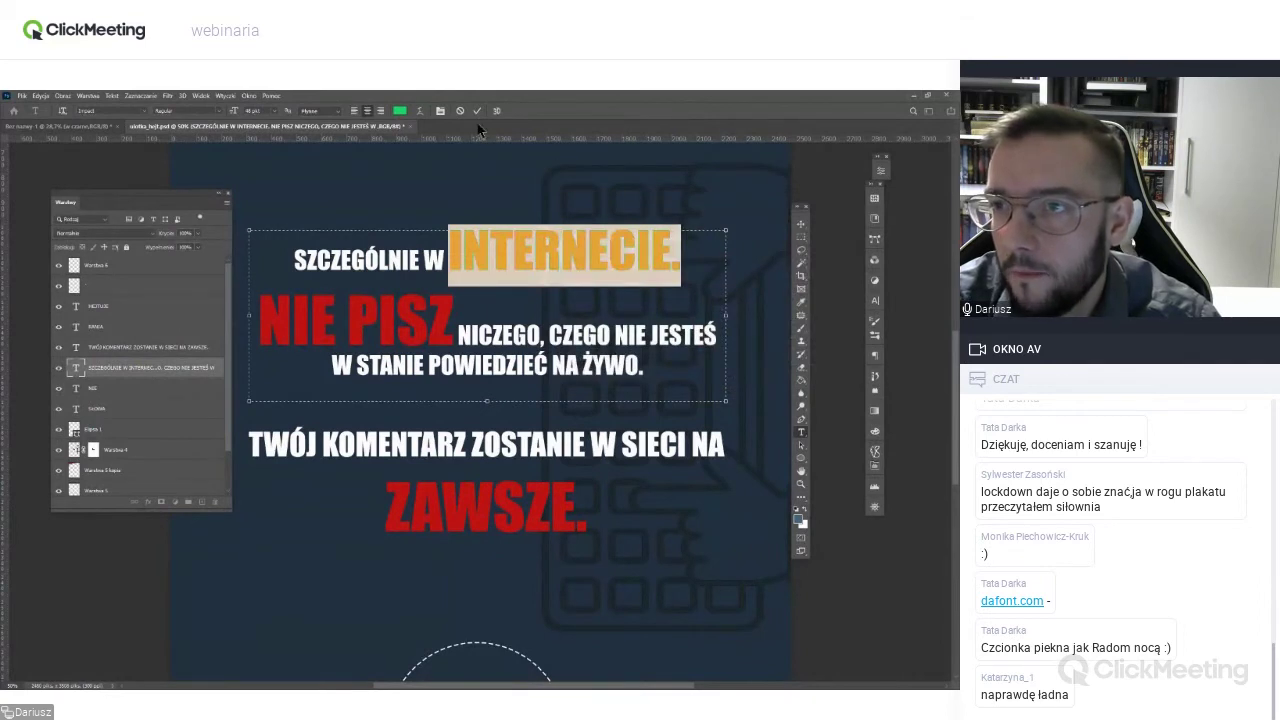
left_click(478, 112)
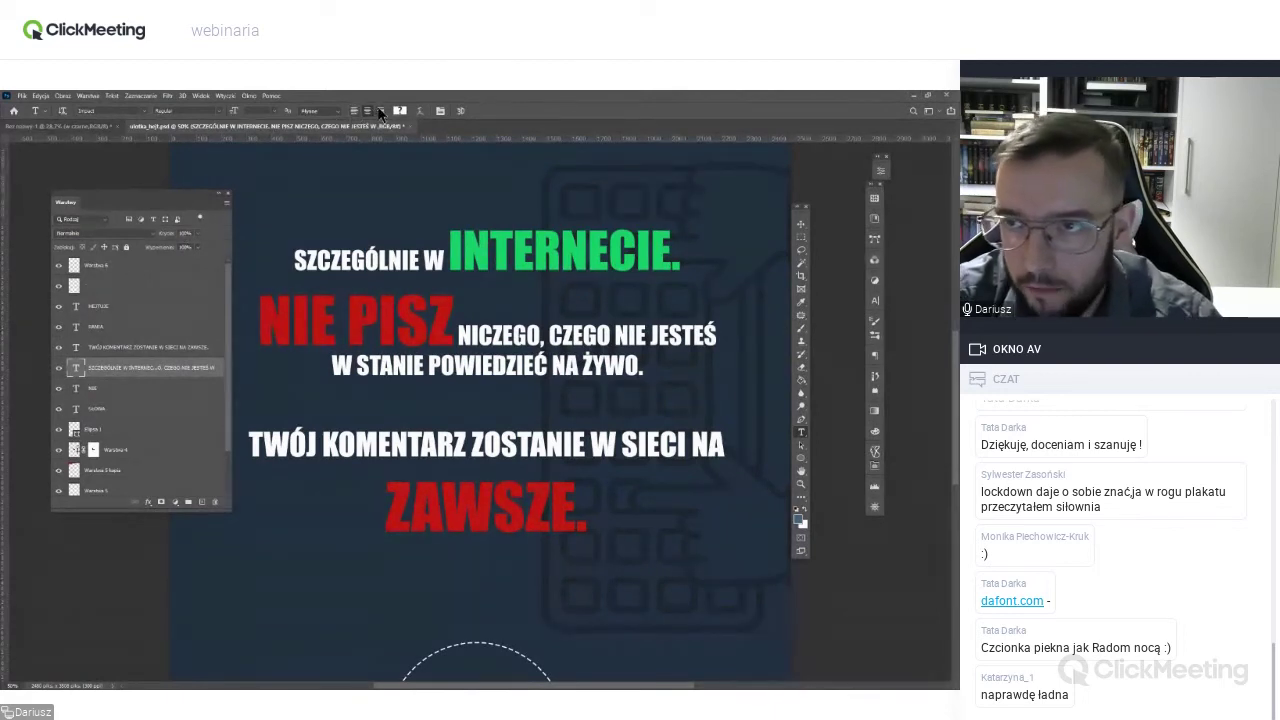
Expand the side panels and show the Libraries panel from the Window menu.
left_click(440, 111)
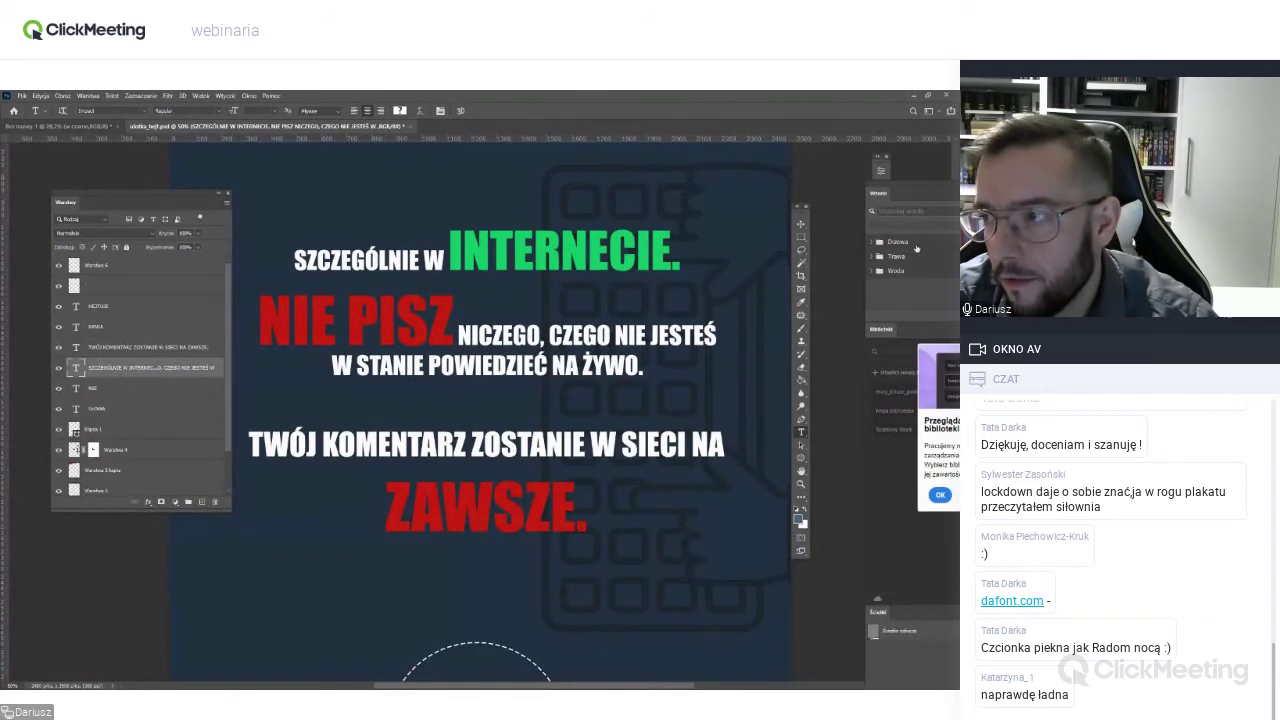
left_click(250, 96)
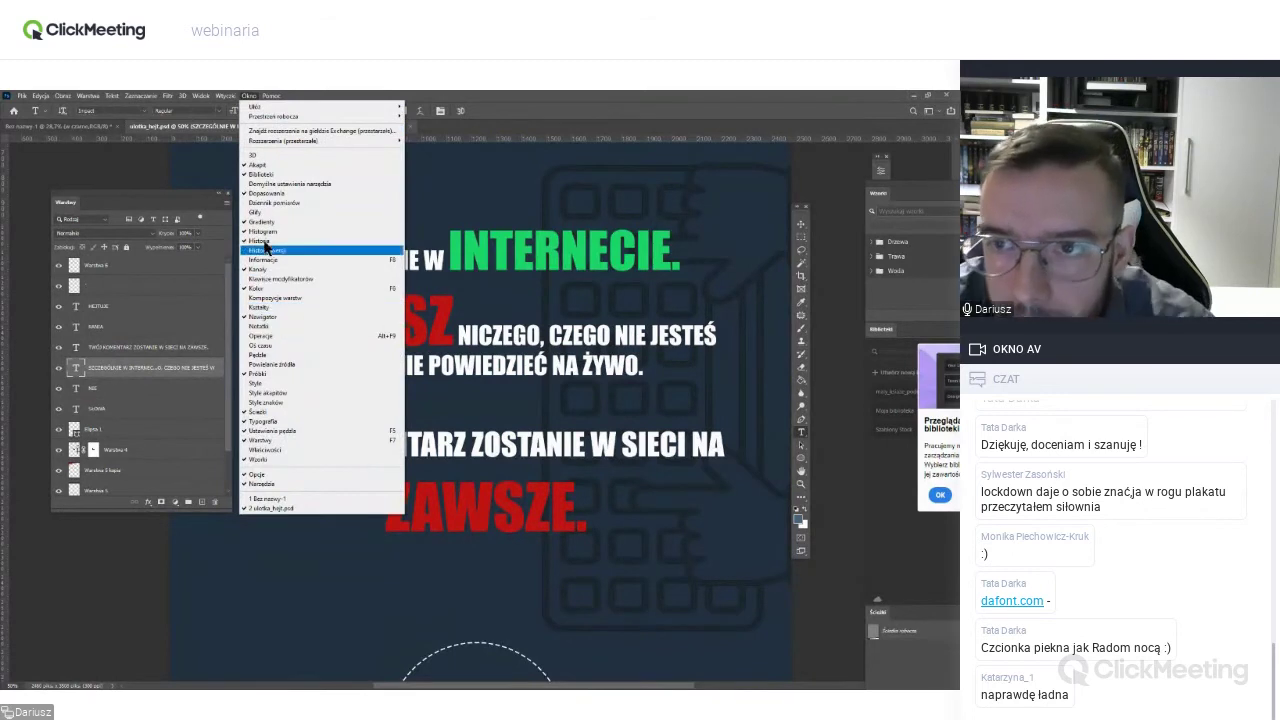
left_click(280, 168)
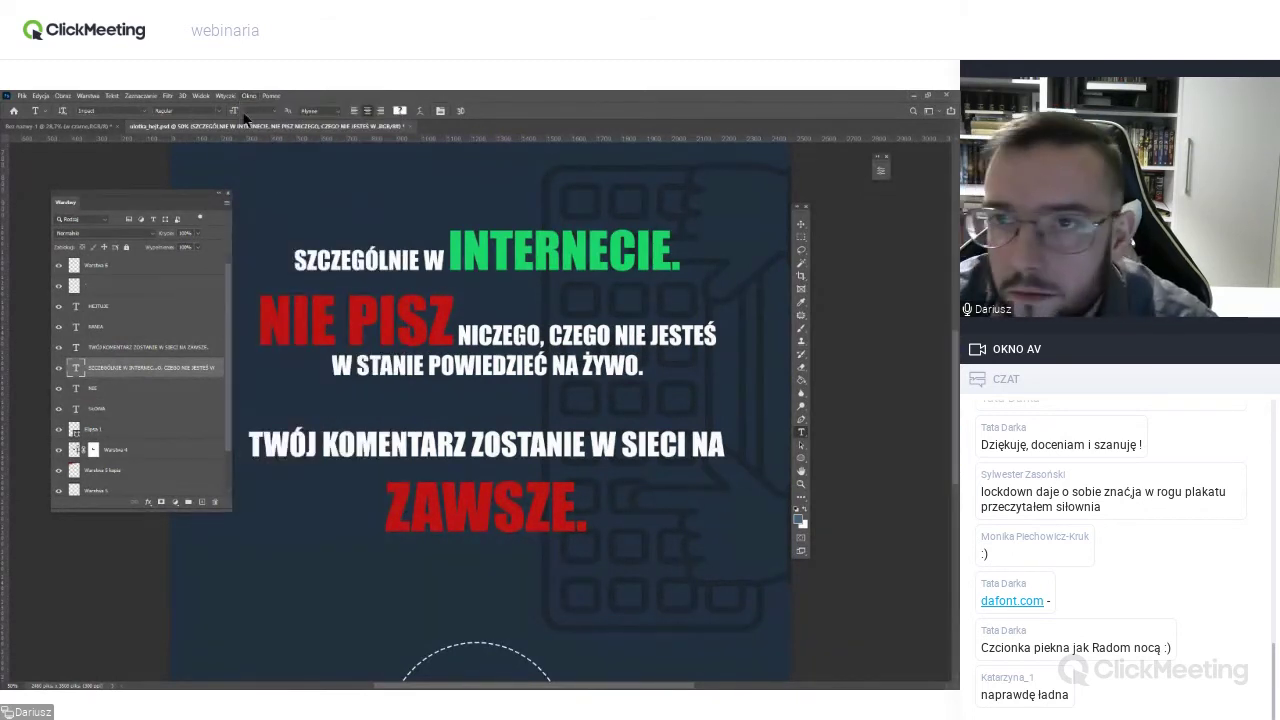
left_click(248, 96)
left_click(262, 174)
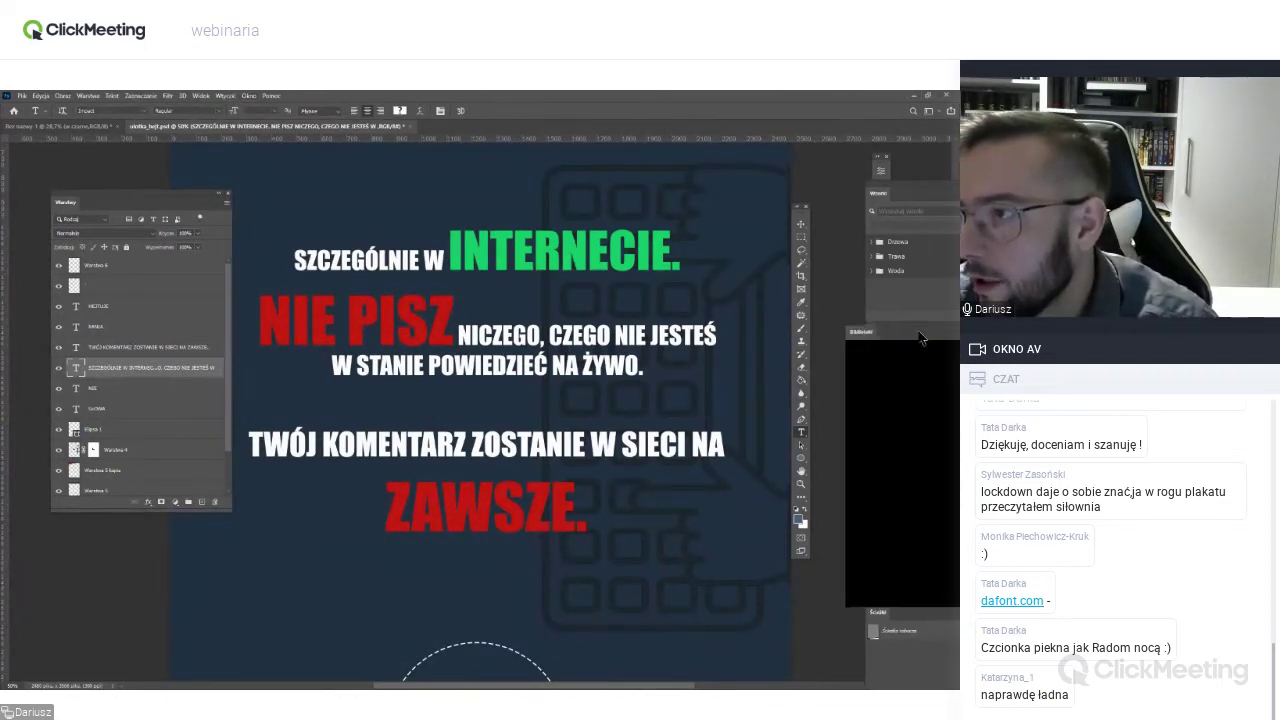
Float the Libraries, Patterns and Character panels, collapse Libraries and Patterns, and return to Move.
left_click_drag(880, 329, 780, 263)
mouse_move(918, 200)
left_mouse_down()
mouse_move(310, 213)
mouse_move(293, 200)
left_mouse_up()
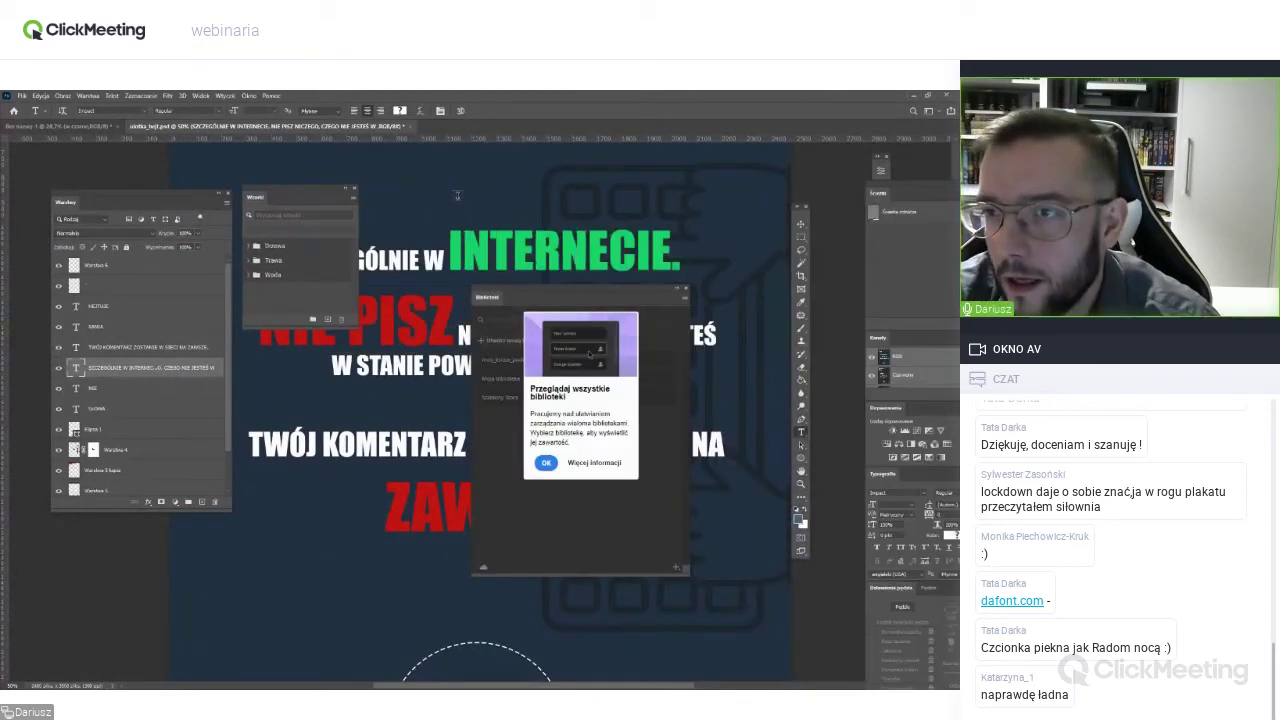
left_click_drag(657, 295, 433, 342)
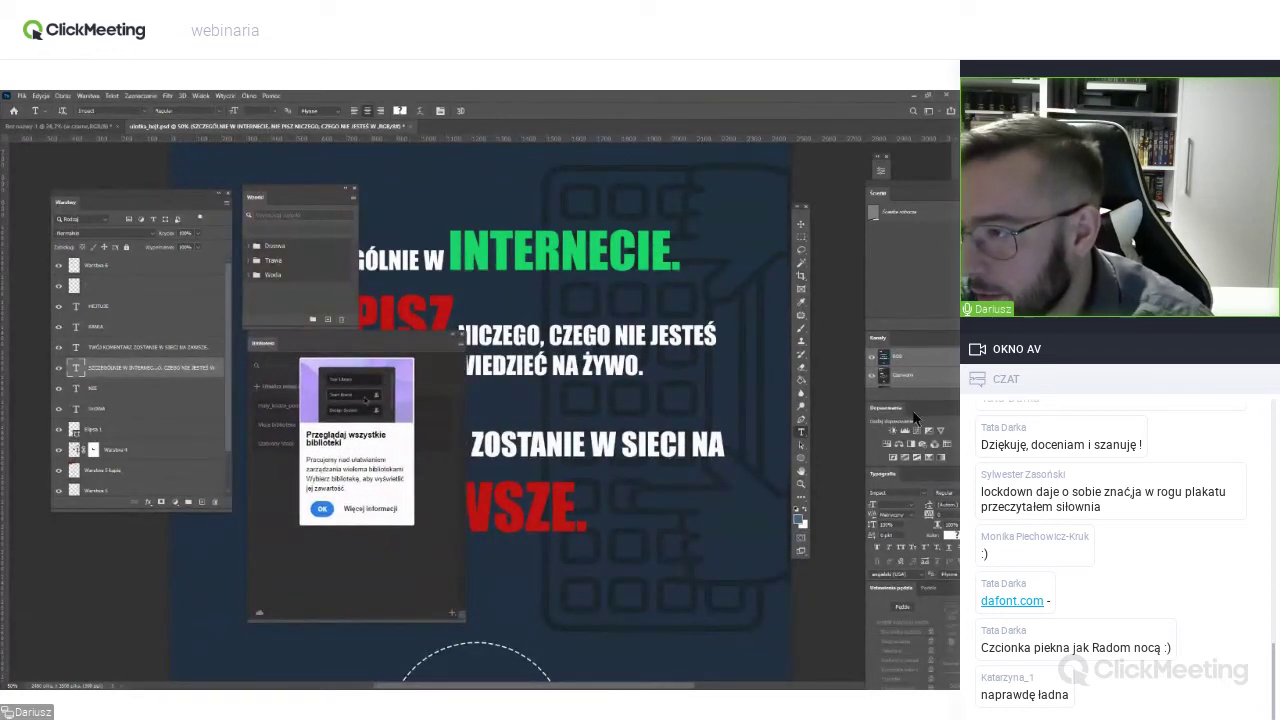
left_click_drag(893, 472, 465, 204)
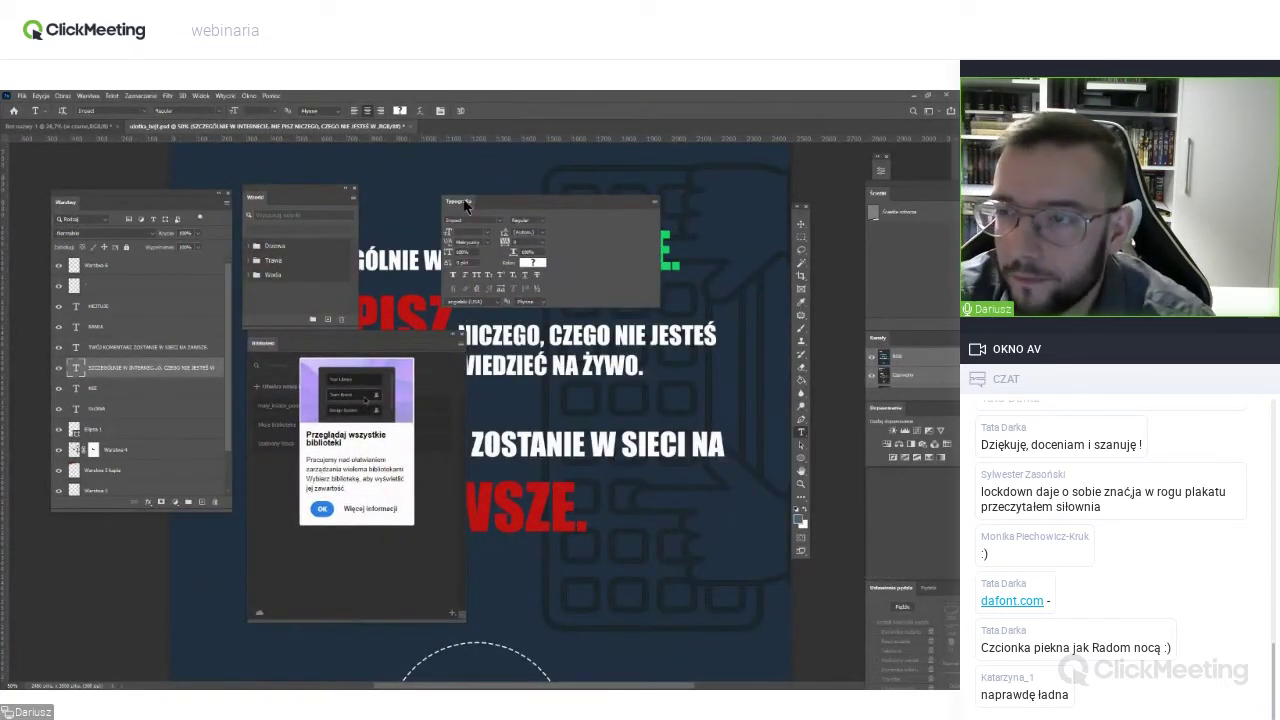
left_click_drag(658, 262, 547, 290)
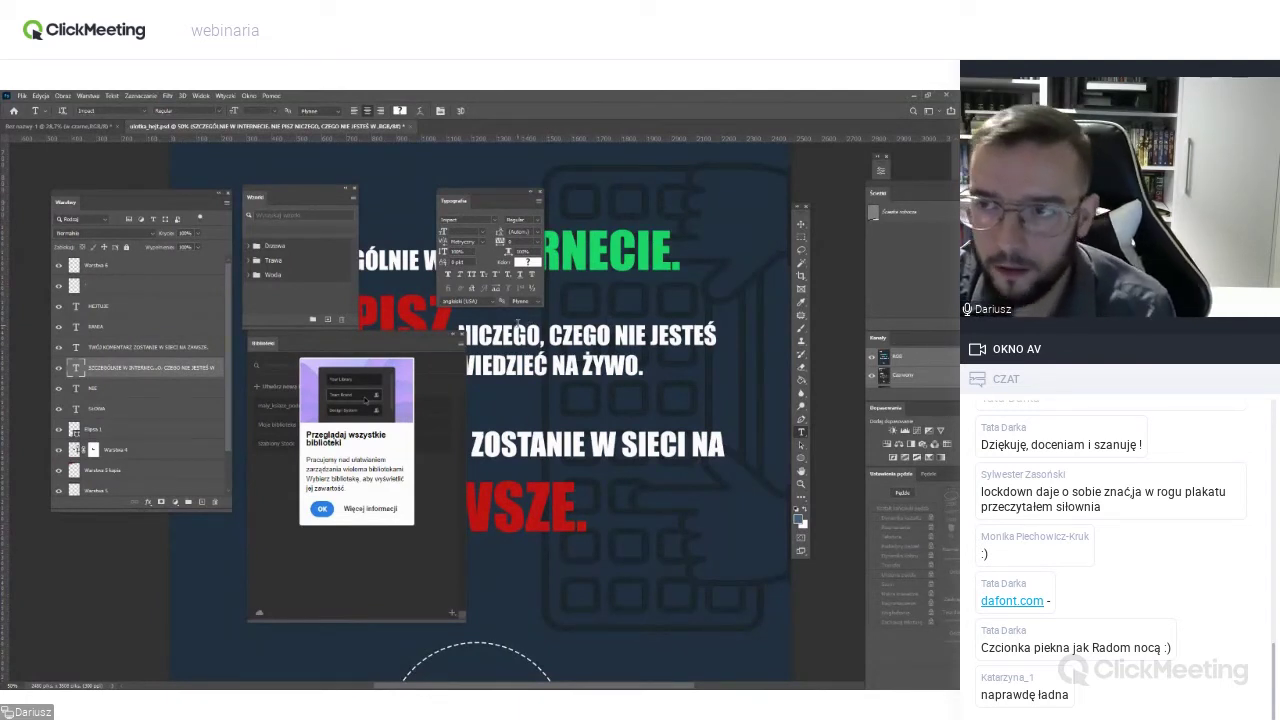
left_click(452, 341)
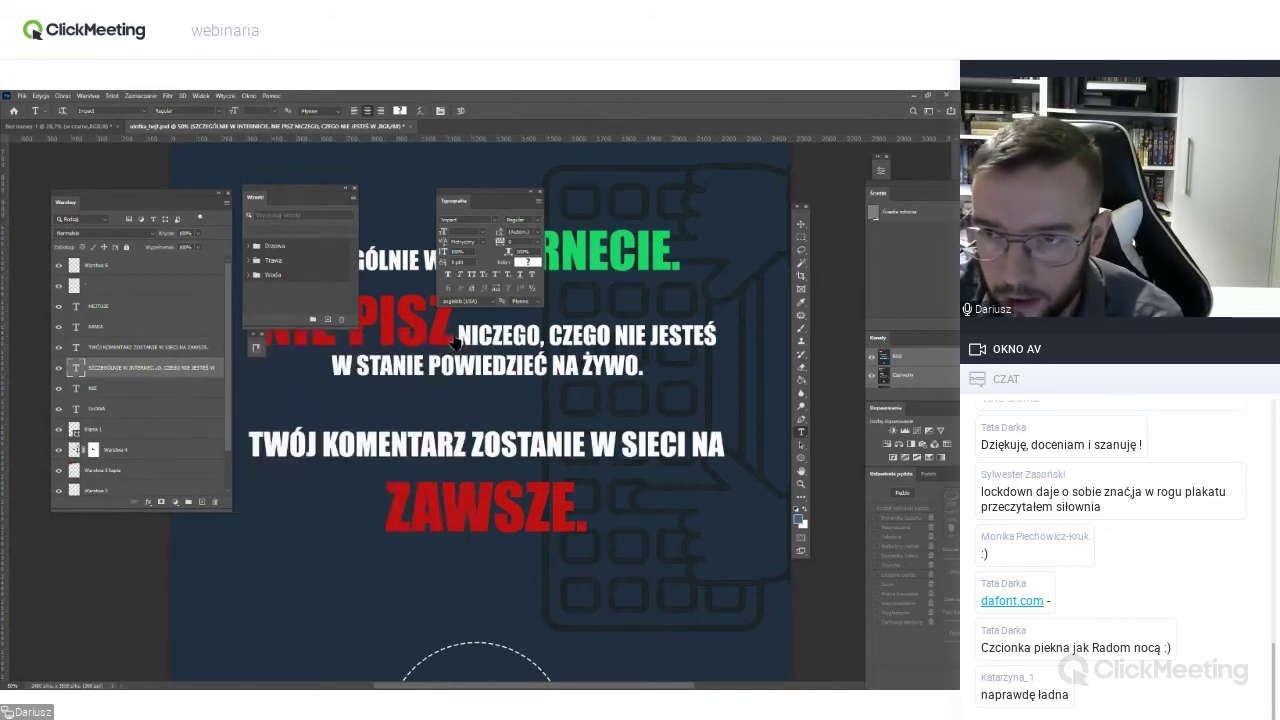
left_click(346, 191)
key("v")
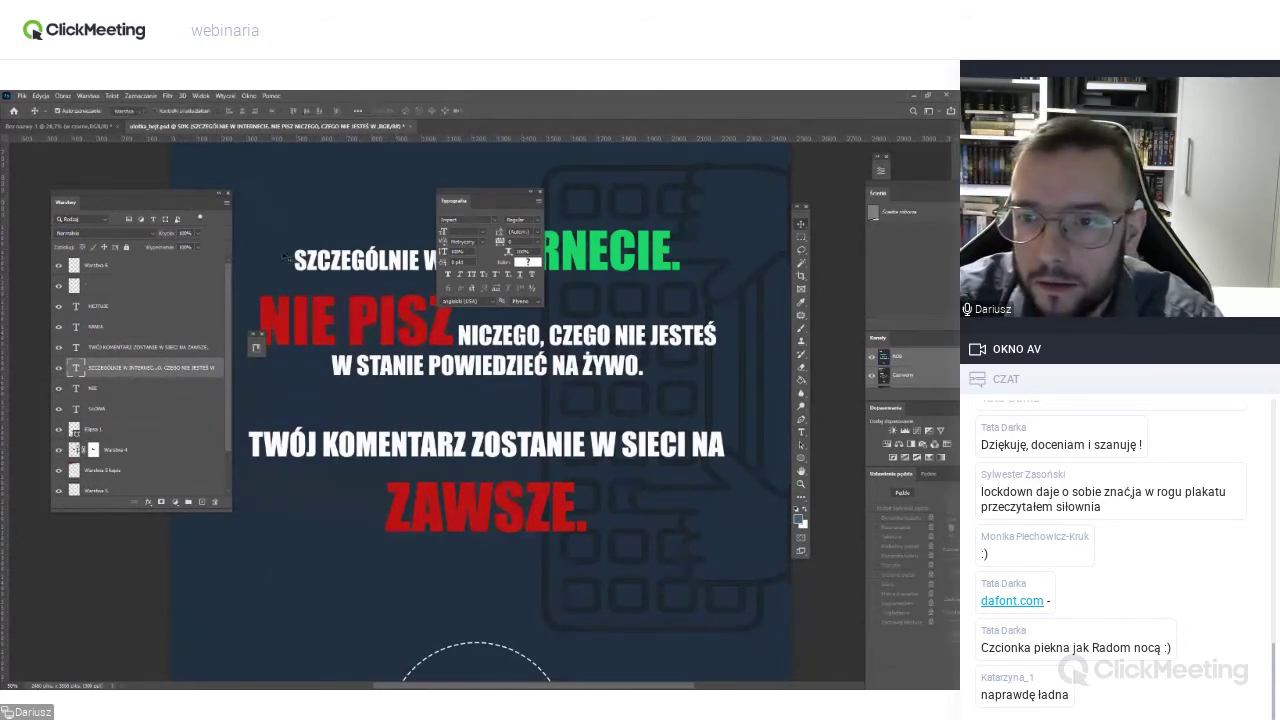
Increase the headline block's tracking in the Character panel, then select the TWÓJ KOMENTARZ layer.
left_click_drag(489, 190, 316, 155)
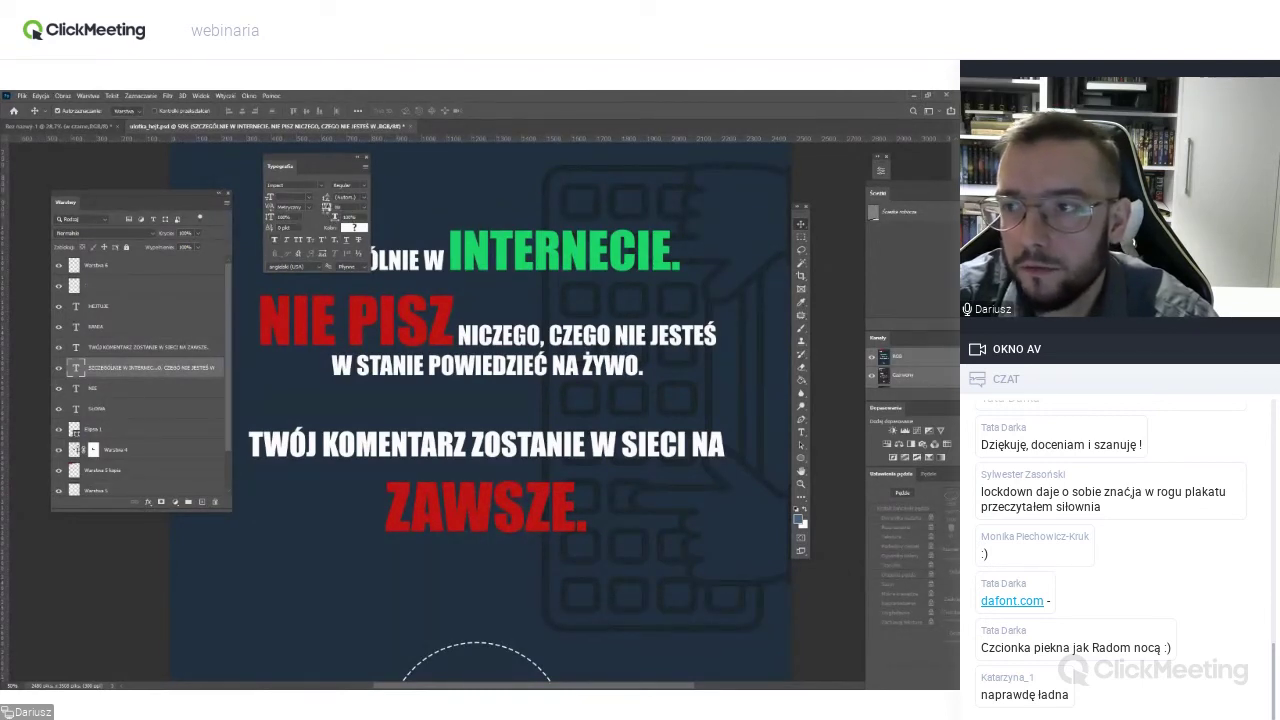
left_click_drag(326, 215, 330, 209)
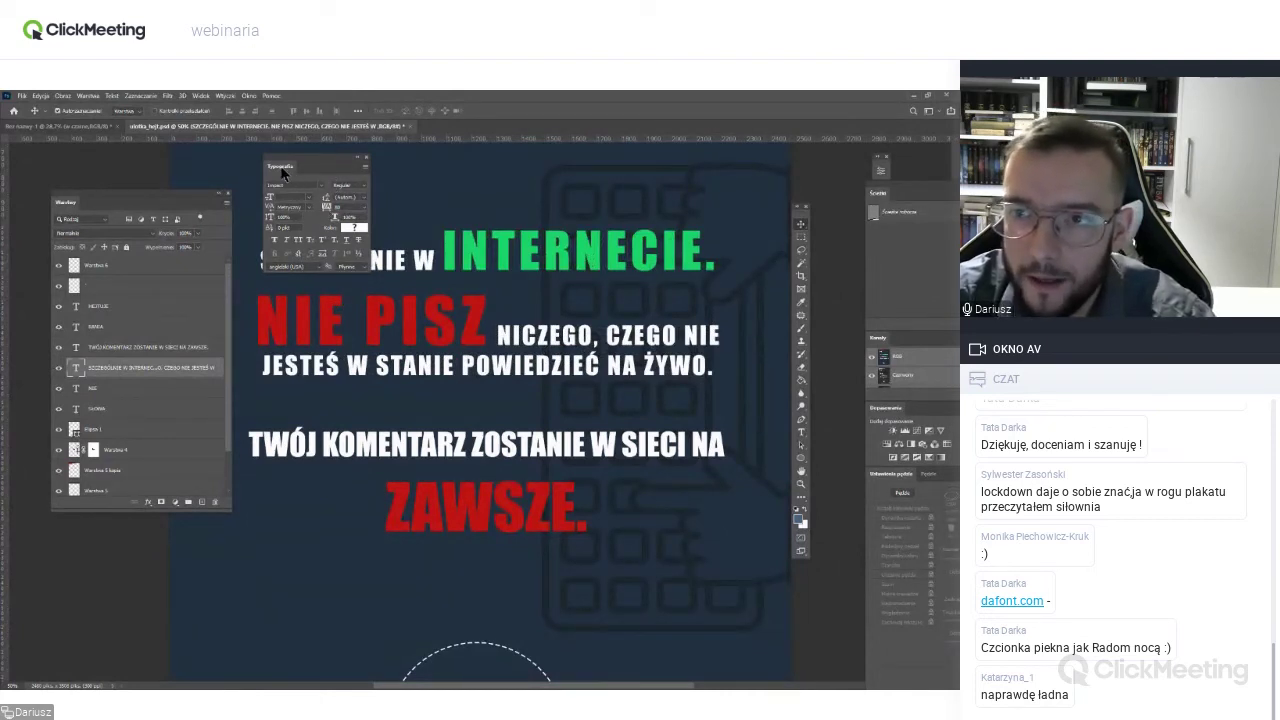
mouse_move(283, 173)
left_mouse_down()
mouse_move(812, 582)
mouse_move(845, 576)
left_mouse_up()
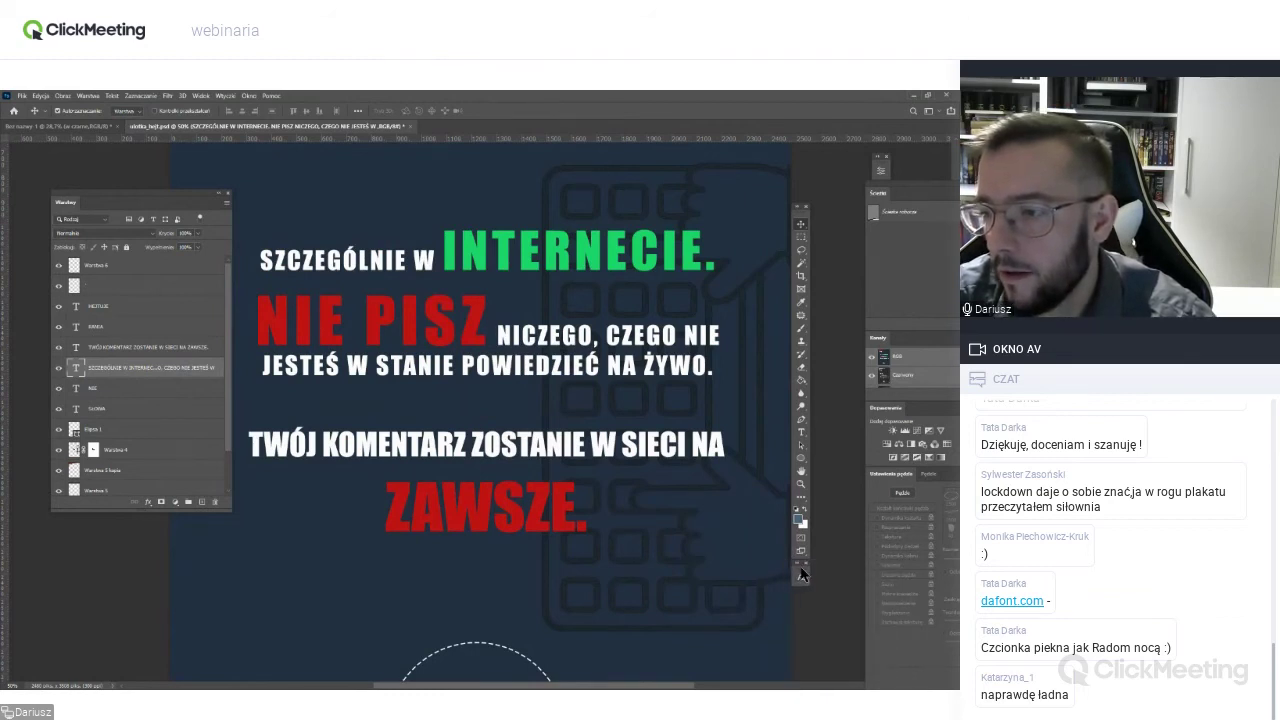
key("alt+bracketright")
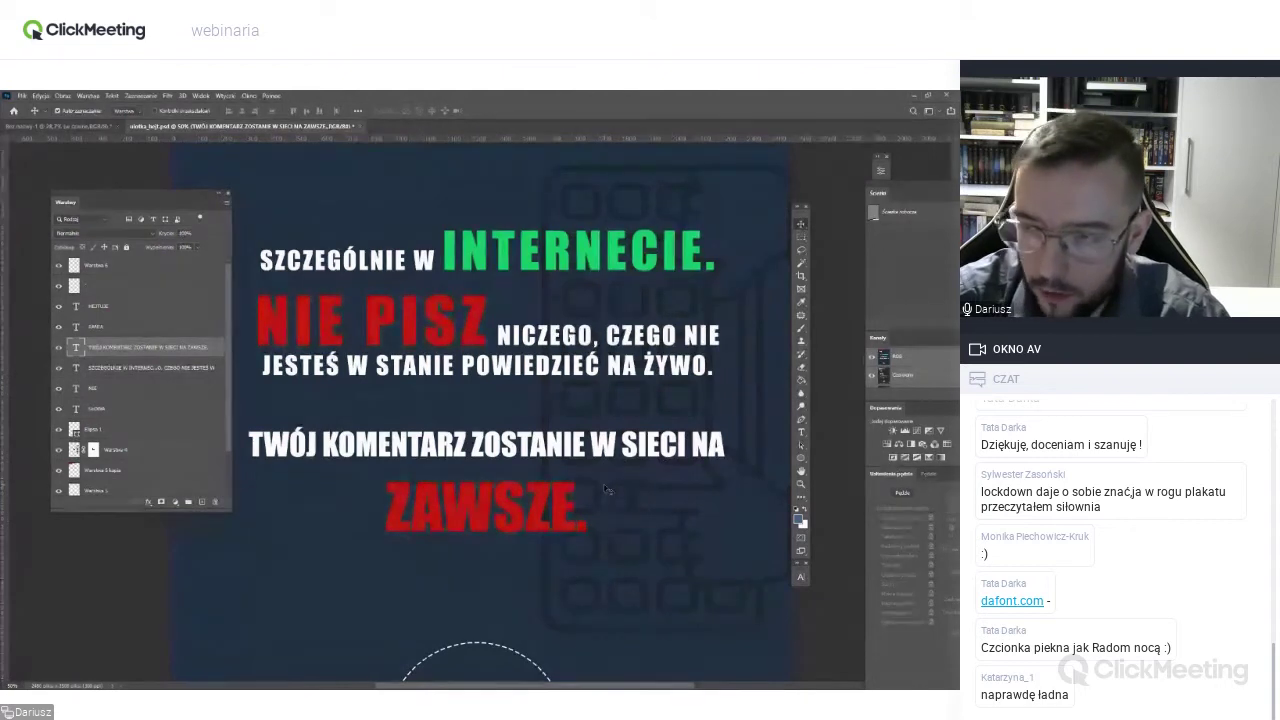
Zoom out on the poster and open the Plik (File) menu.
key("ctrl+minus")
key("ctrl+minus")
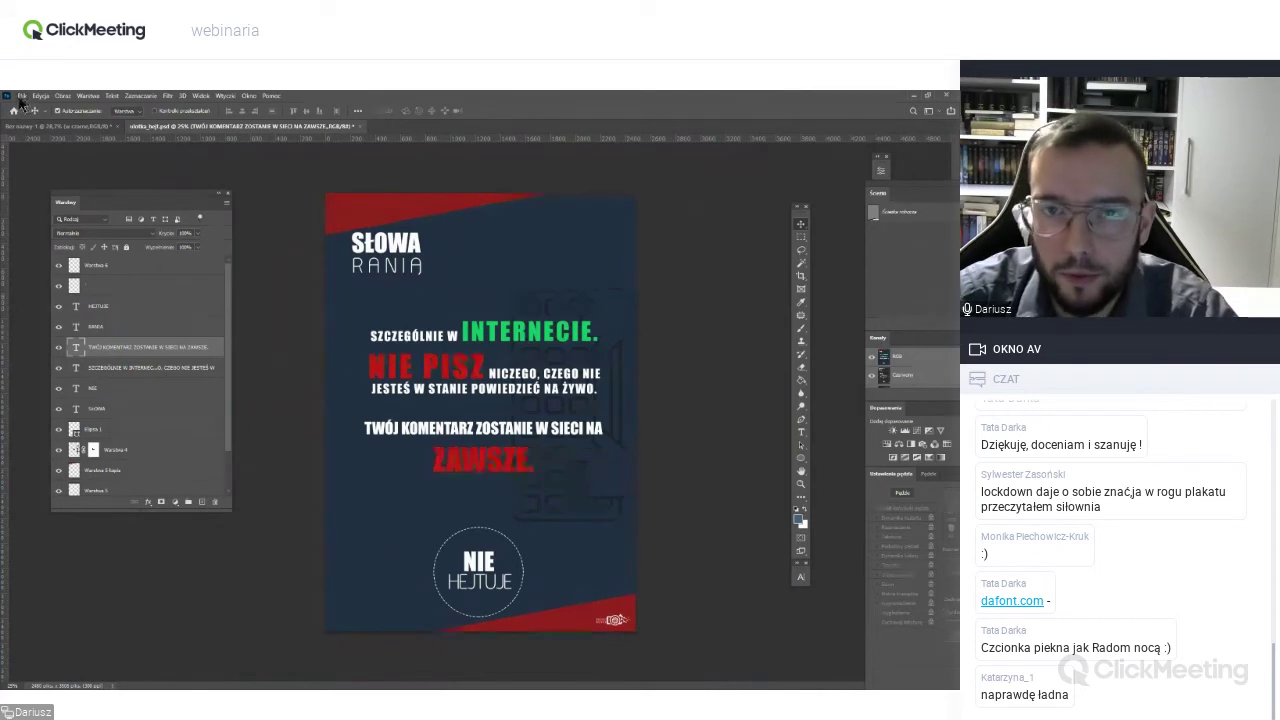
left_click(21, 96)
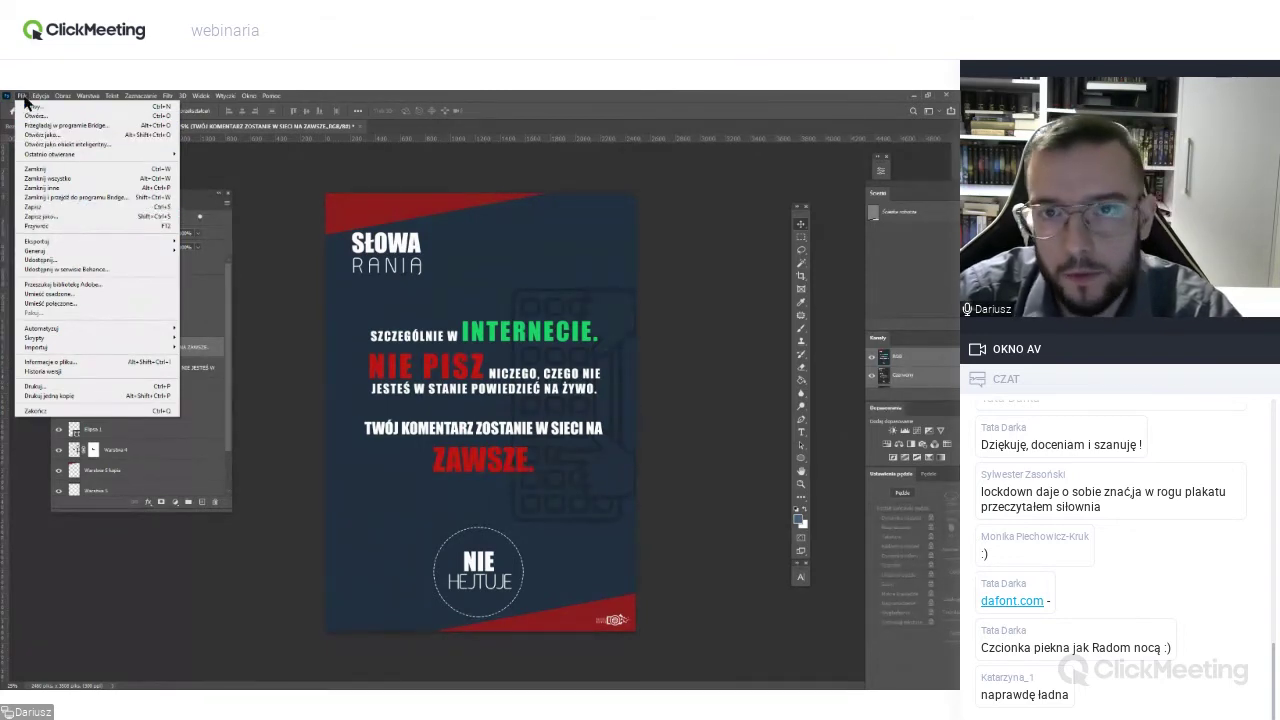
Open Zapisz jako, browse the Zapisz jako typ format list, then cancel without saving.
left_click(75, 222)
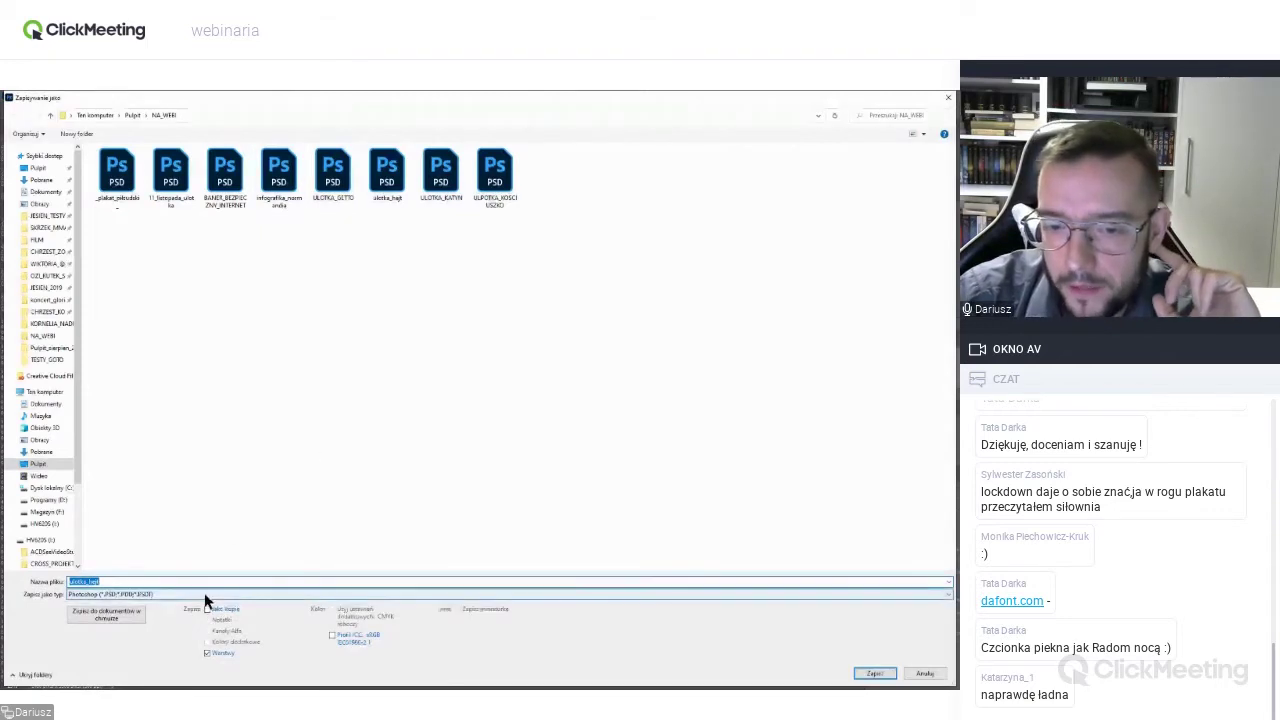
left_click(210, 597)
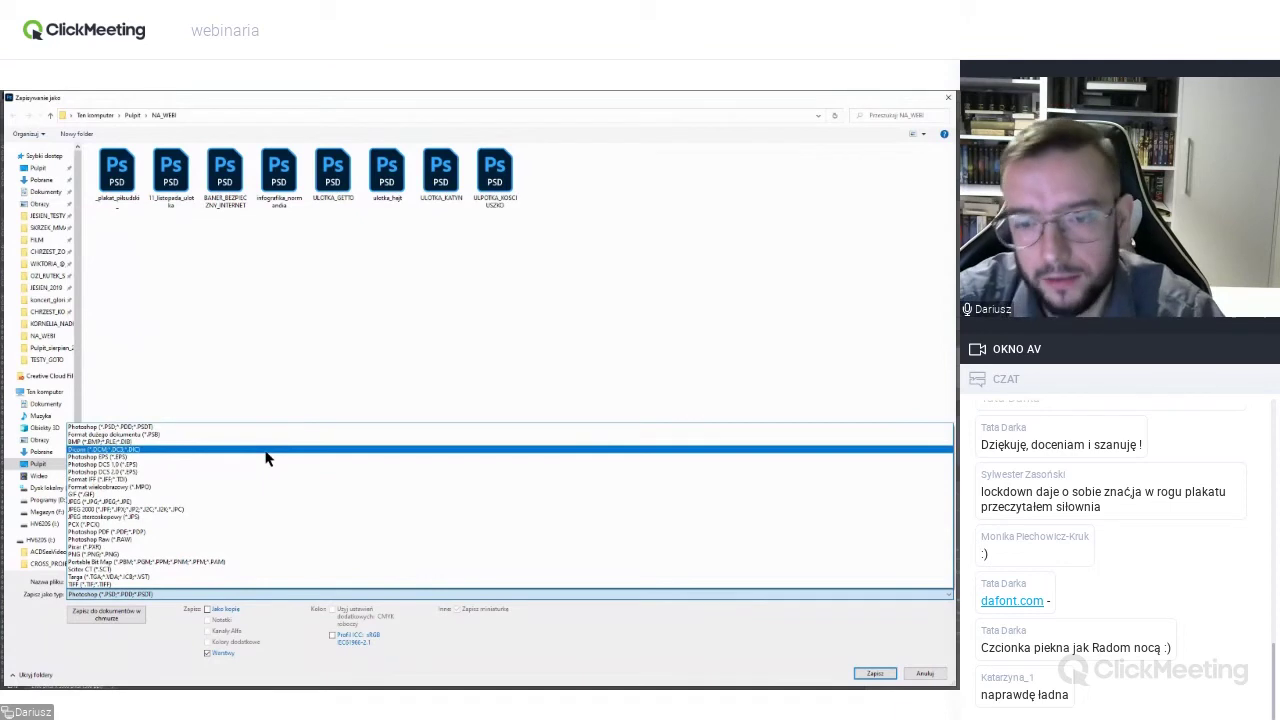
key("Escape")
key("Escape")
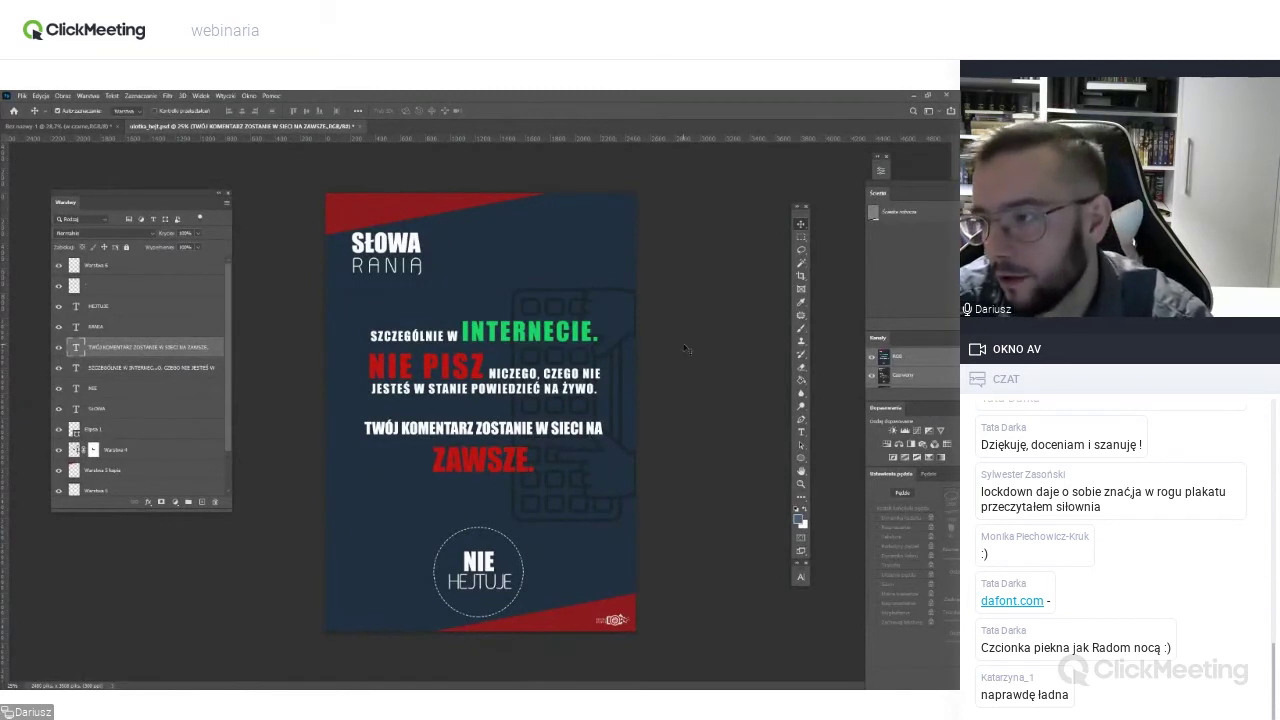
Close the NIE HEJTUJE poster, choosing Nie to discard changes.
left_click(321, 250)
key("ctrl+w")
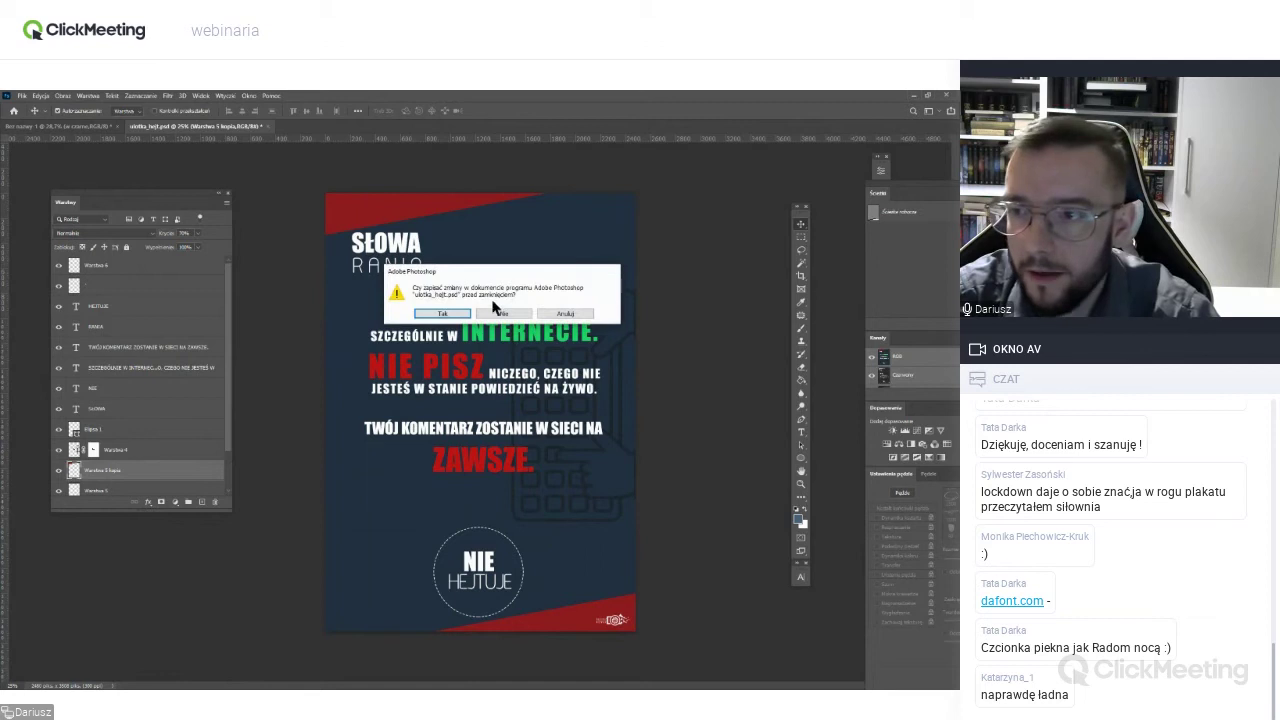
left_click(502, 316)
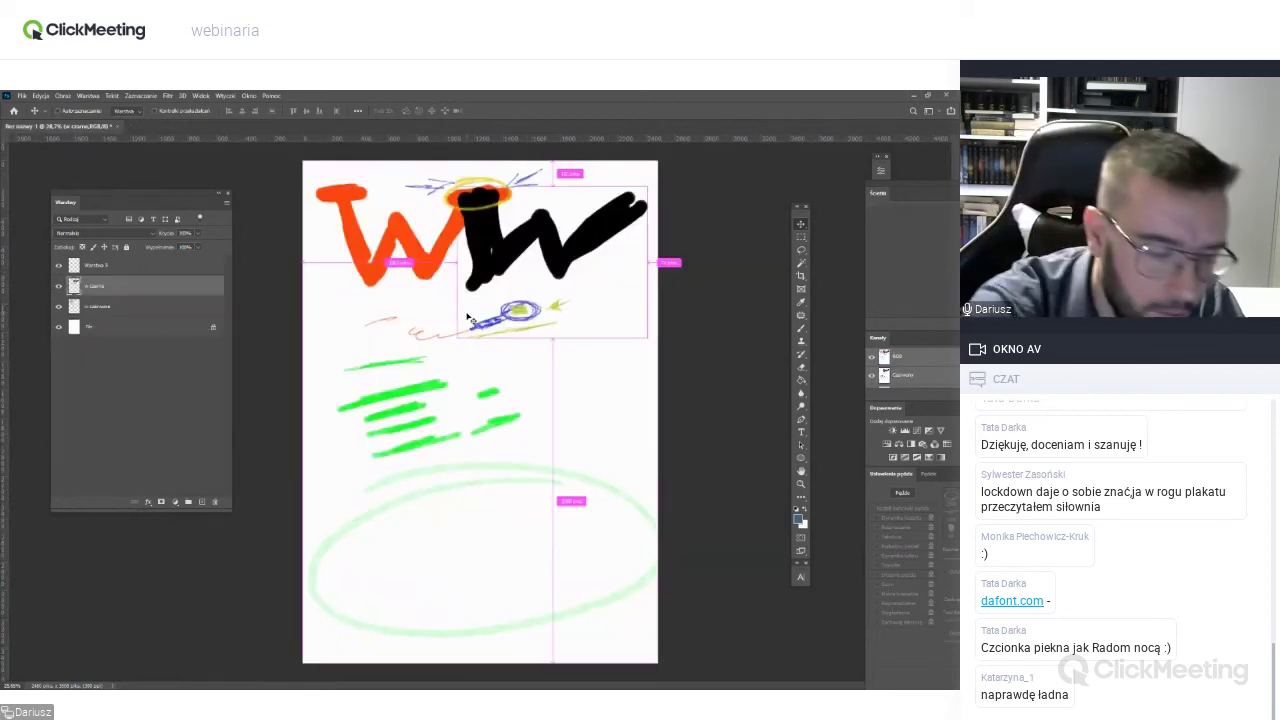
Open the _plakat_pilsudski poster file from NA_WEBI.
key("ctrl+o")
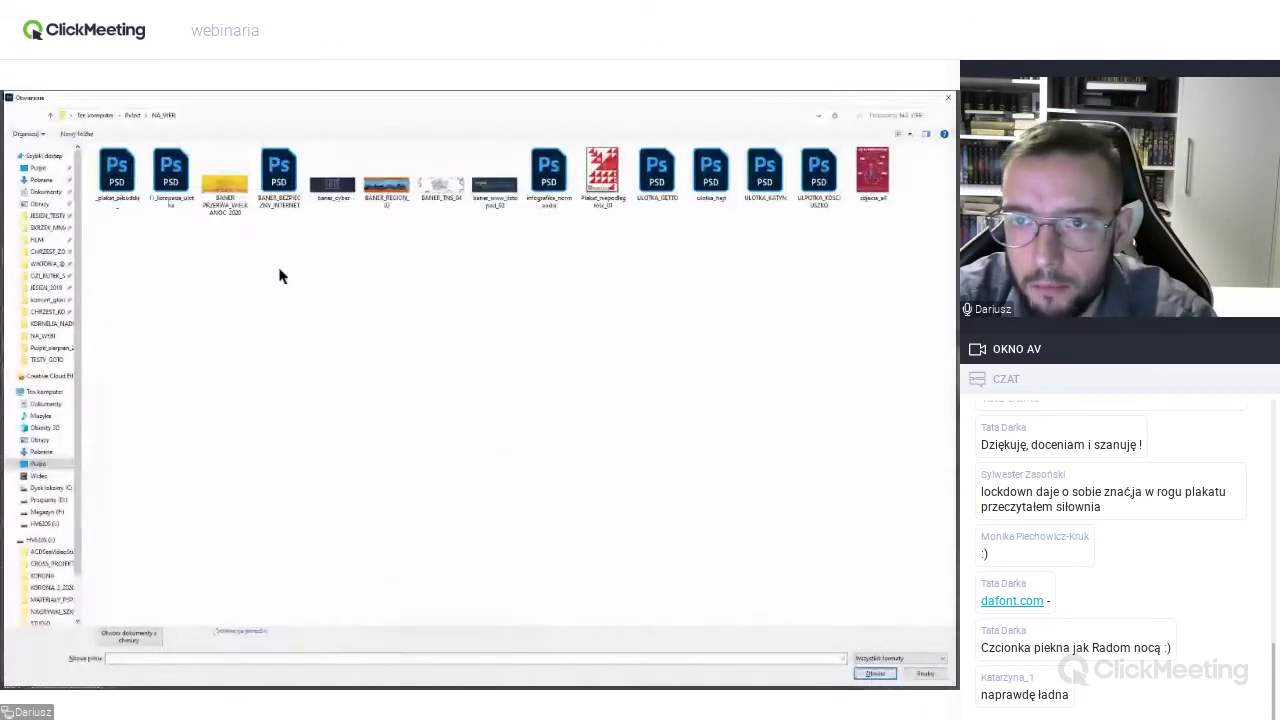
left_click(114, 178)
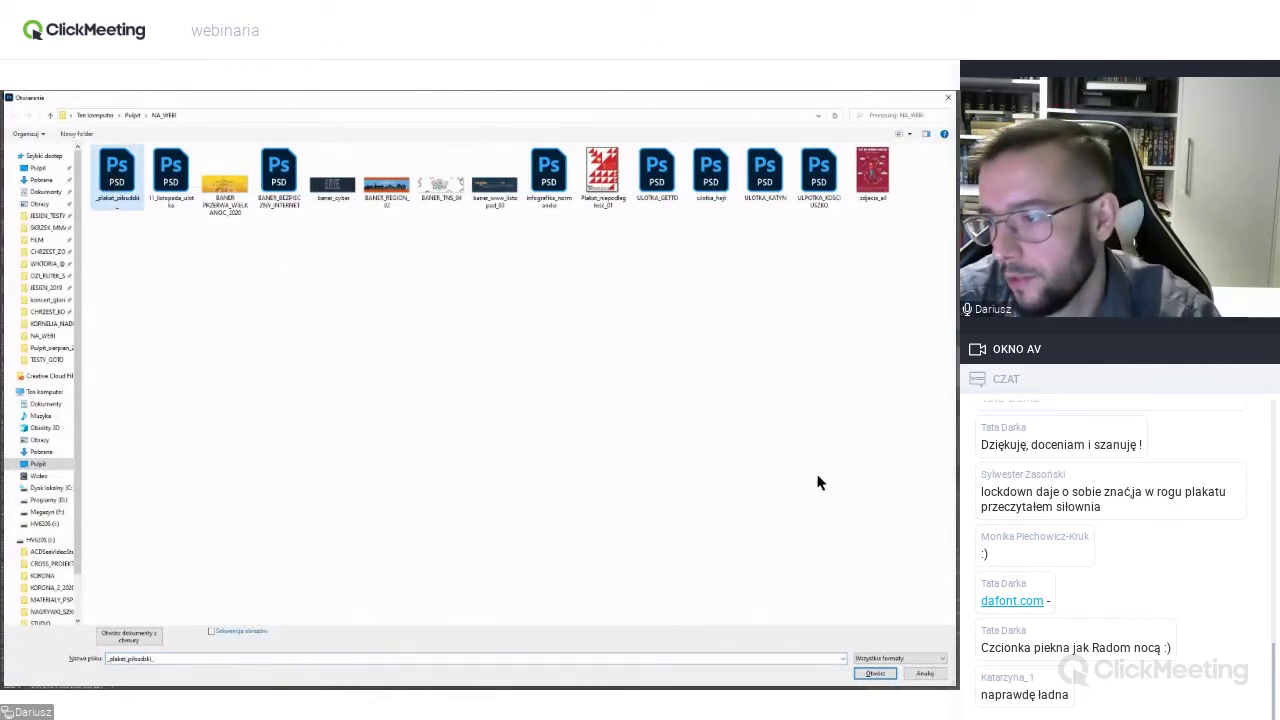
left_click(877, 673)
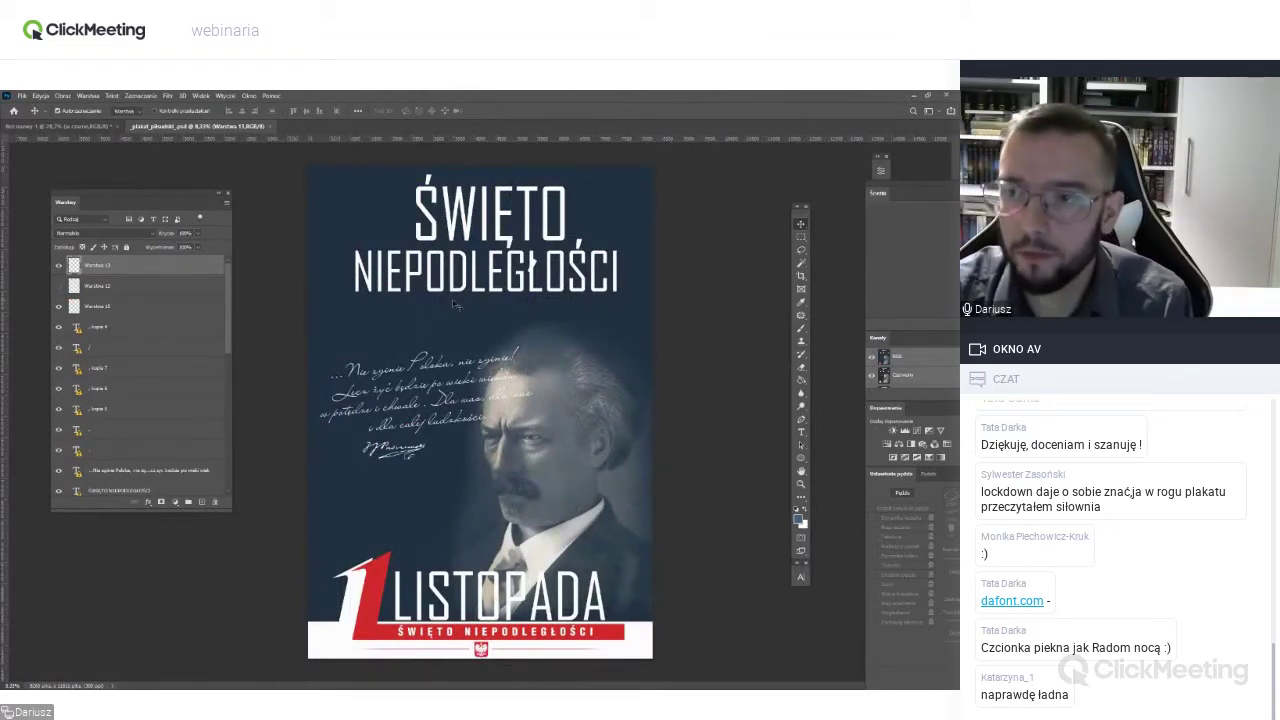
Deselect, briefly solo Warstwa 16 with Alt-click, then select it for editing.
left_click(583, 469)
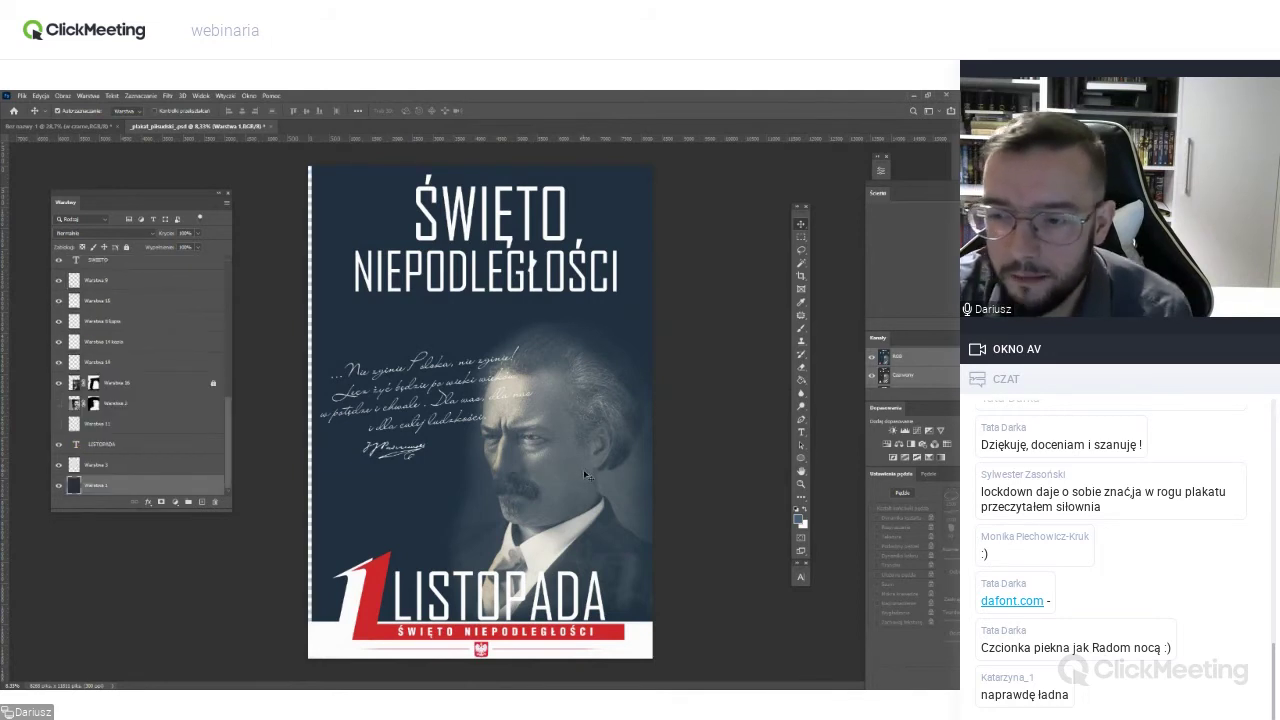
key("ctrl+d")
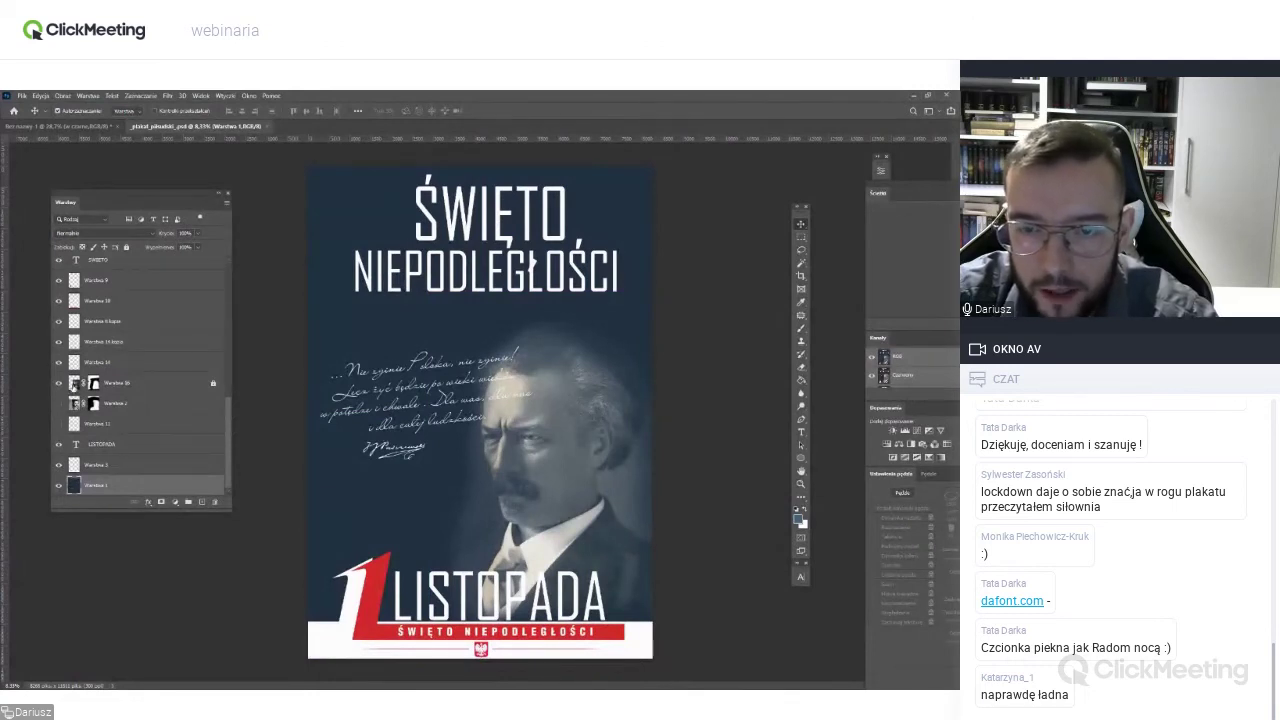
left_click(76, 384)
left_click(59, 384, "alt")
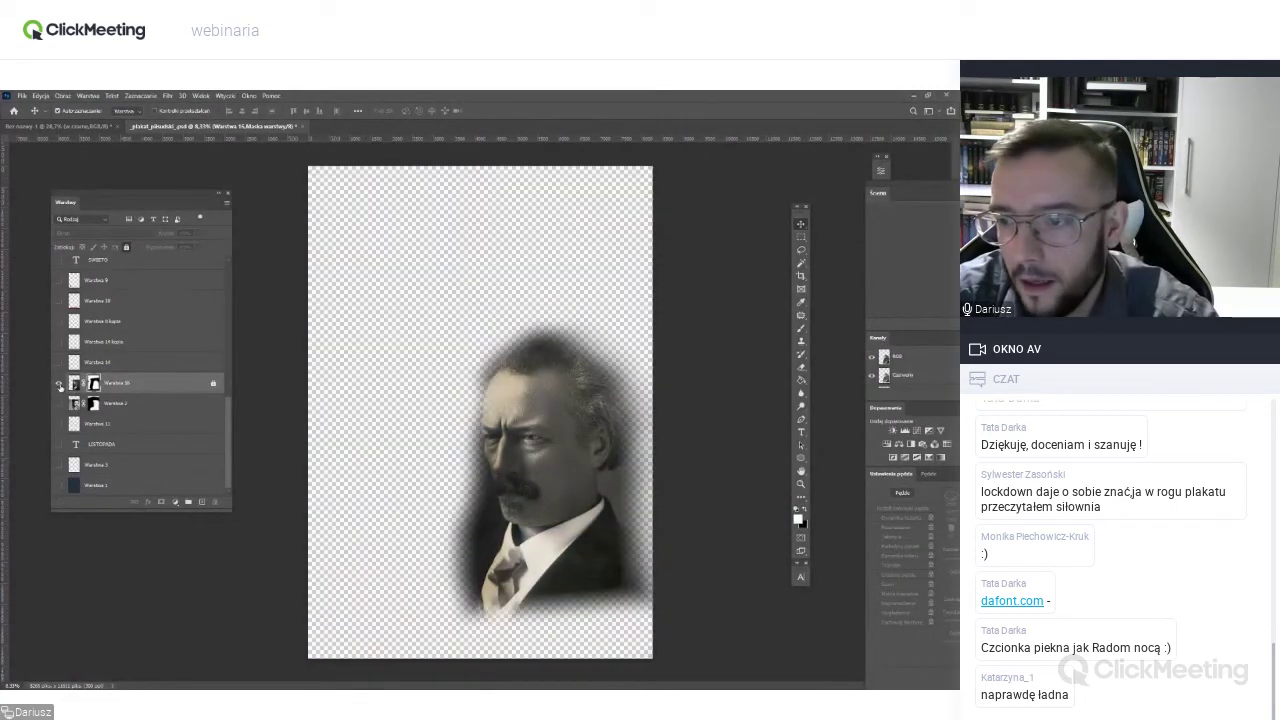
left_click(59, 384, "alt")
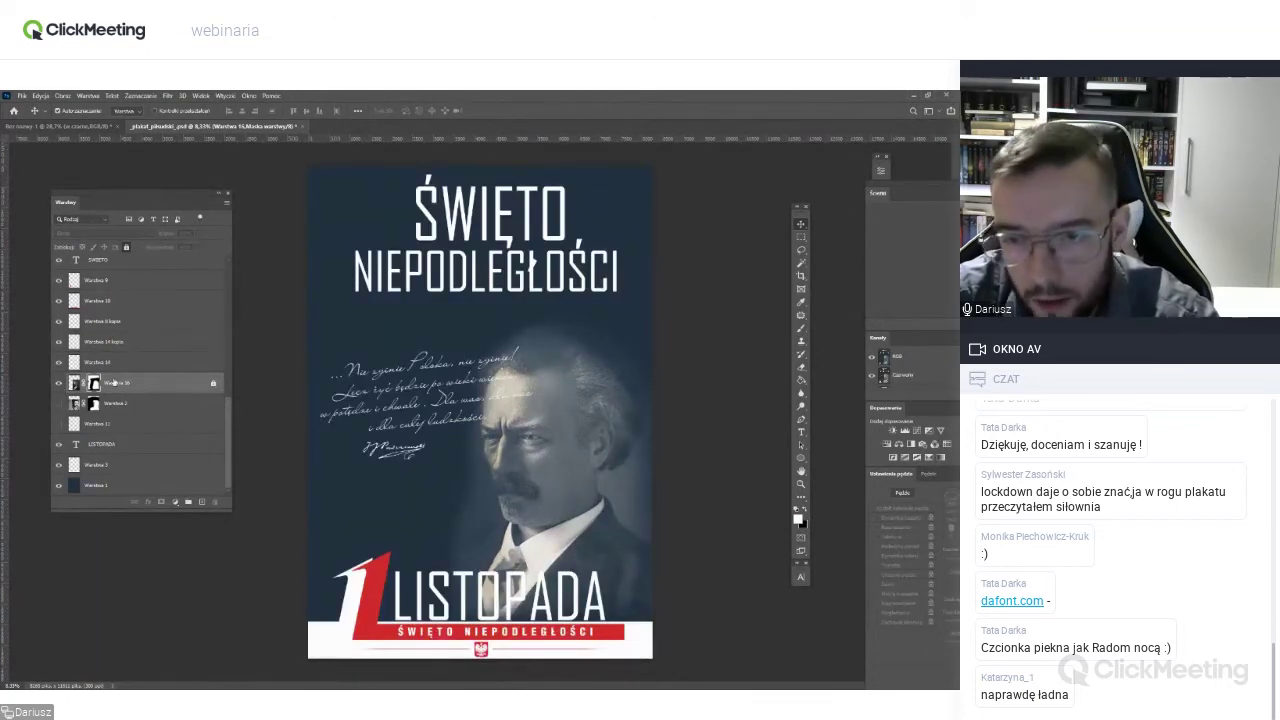
left_click(213, 385)
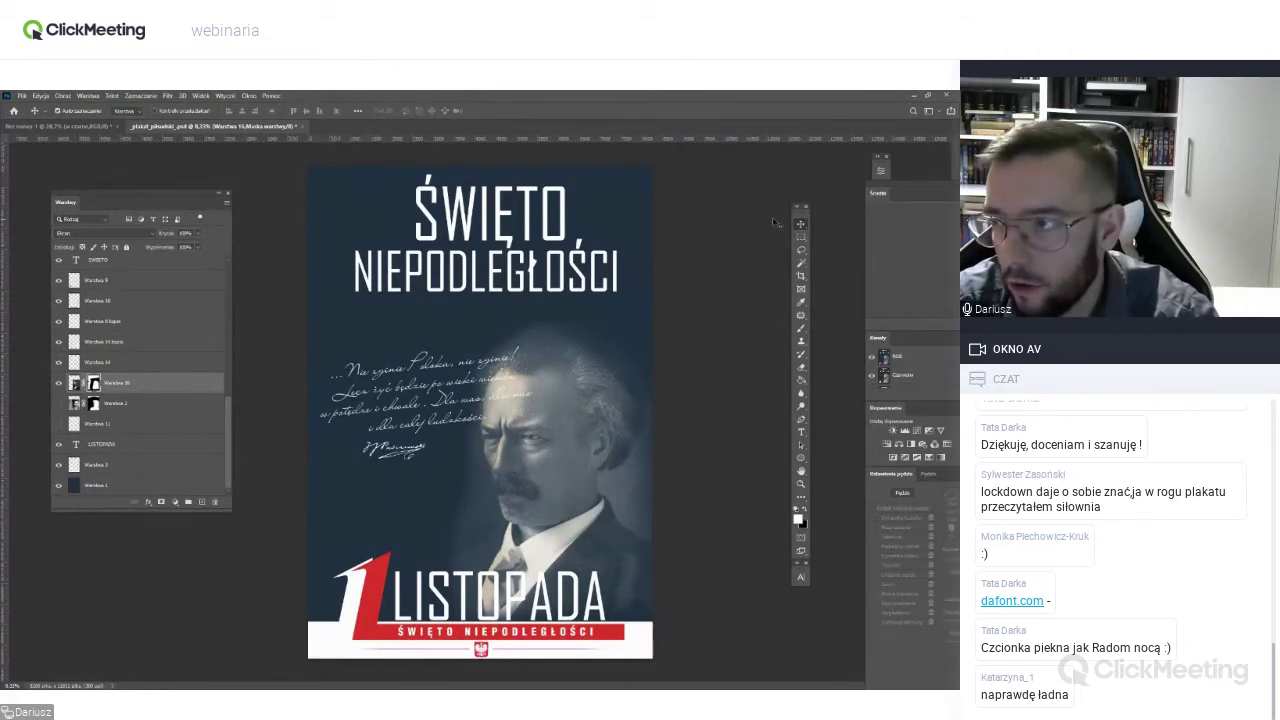
Rearrange the workspace and target the Warstwa 16 portrait layer's mask.
left_click_drag(805, 219, 702, 199)
left_click_drag(675, 180, 669, 180)
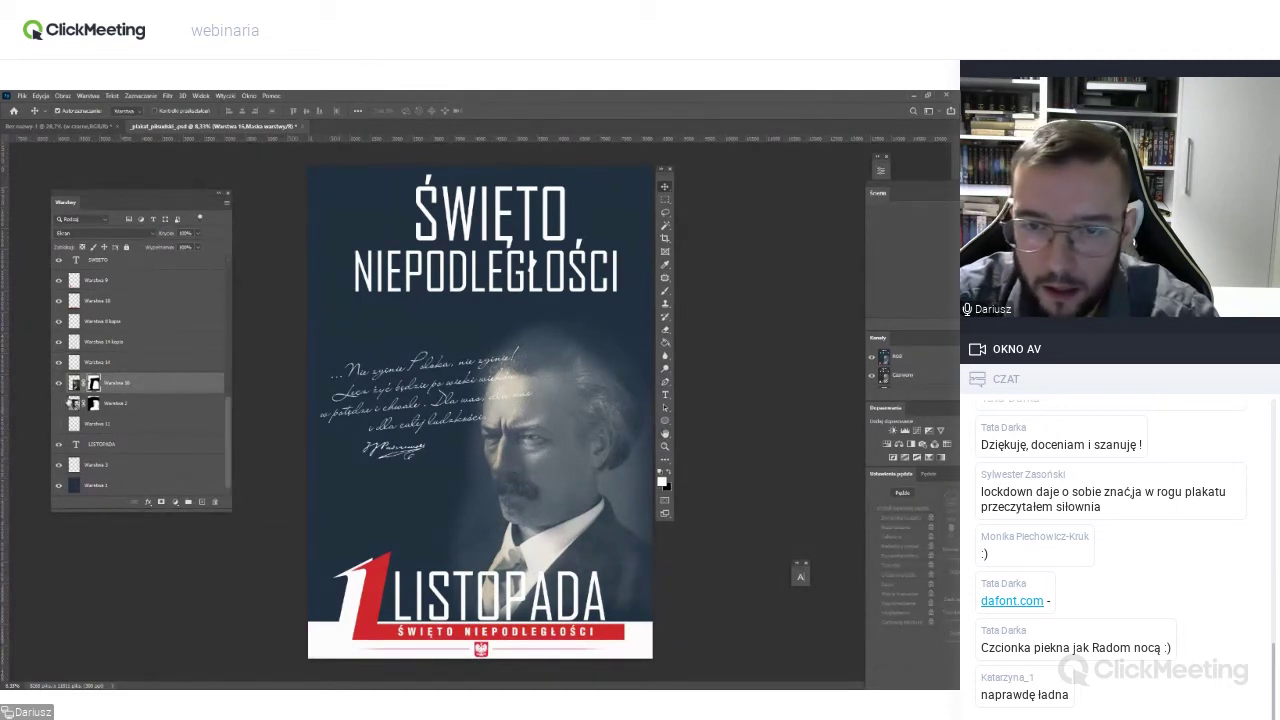
left_click(75, 385)
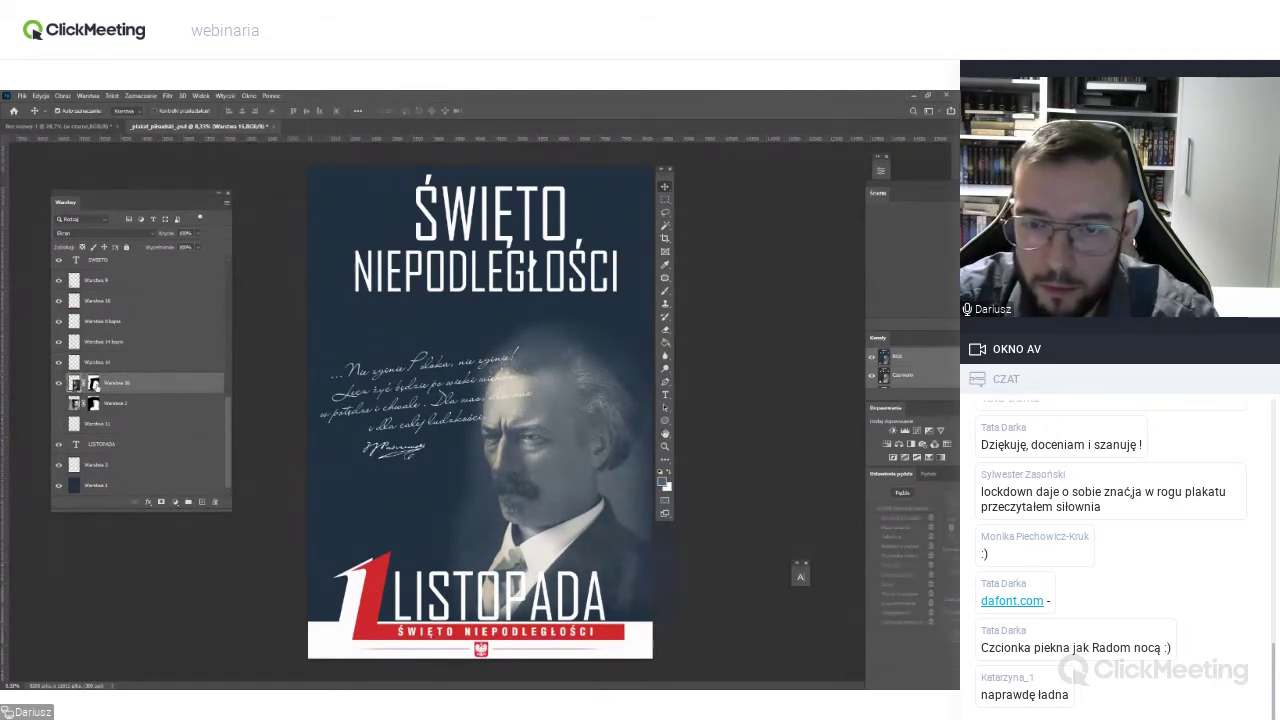
left_click(93, 384)
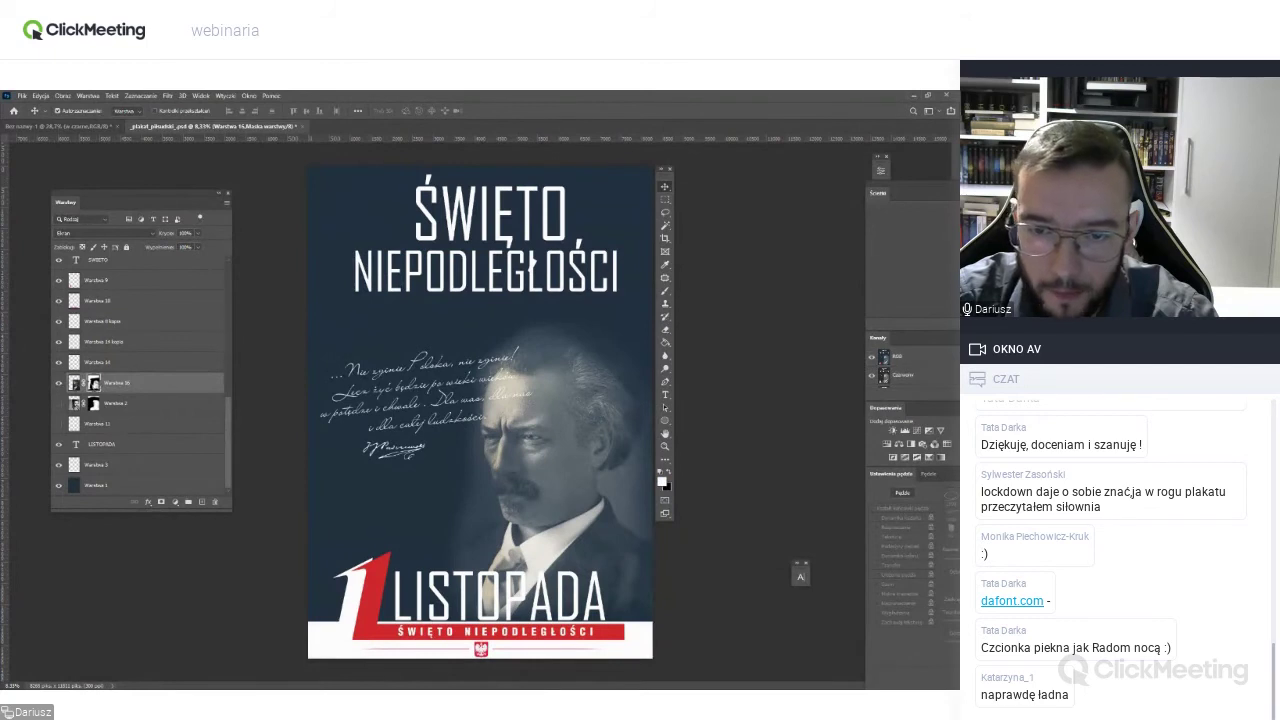
Set up an enlarged Soft Round brush for painting the mask.
key("b")
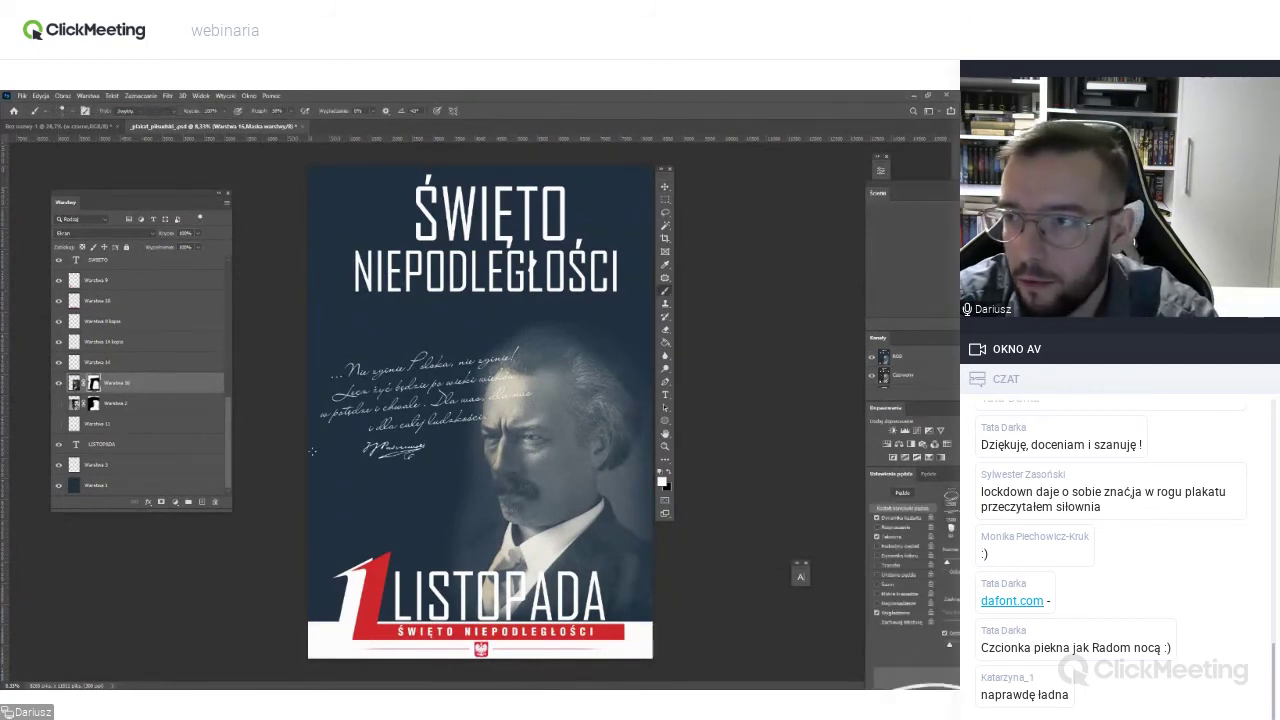
right_click(592, 305)
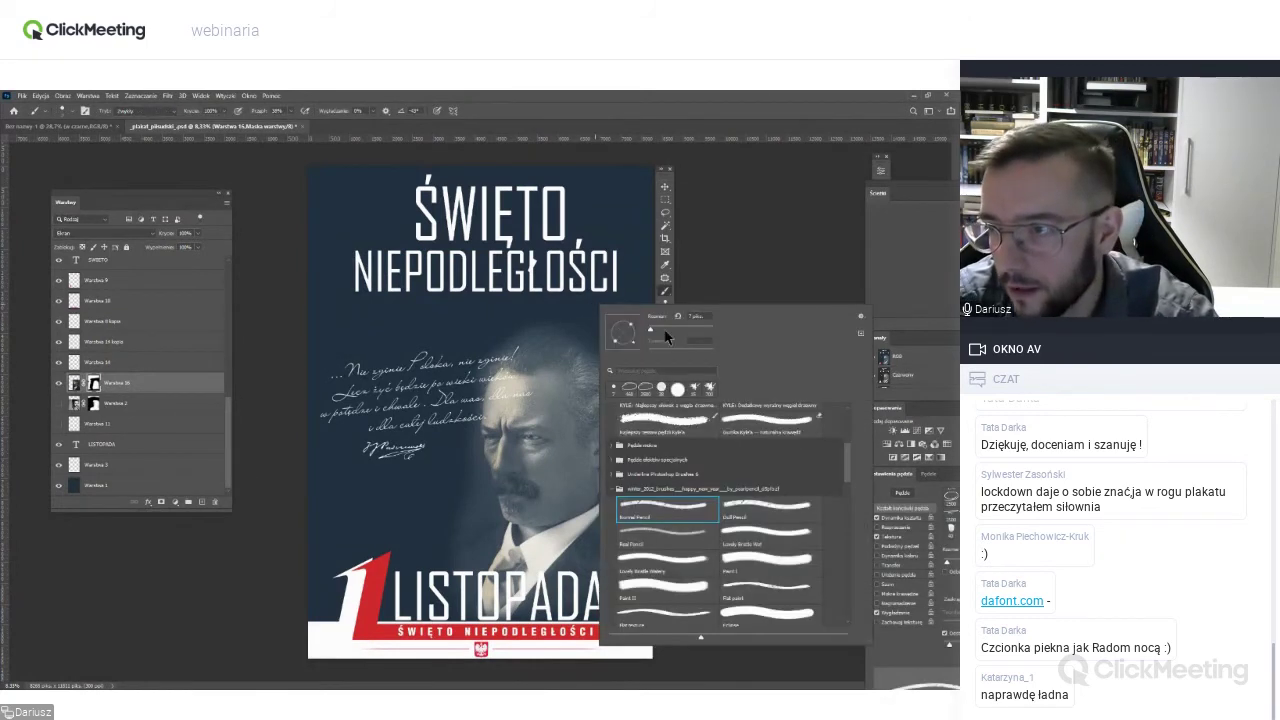
left_click_drag(651, 328, 667, 328)
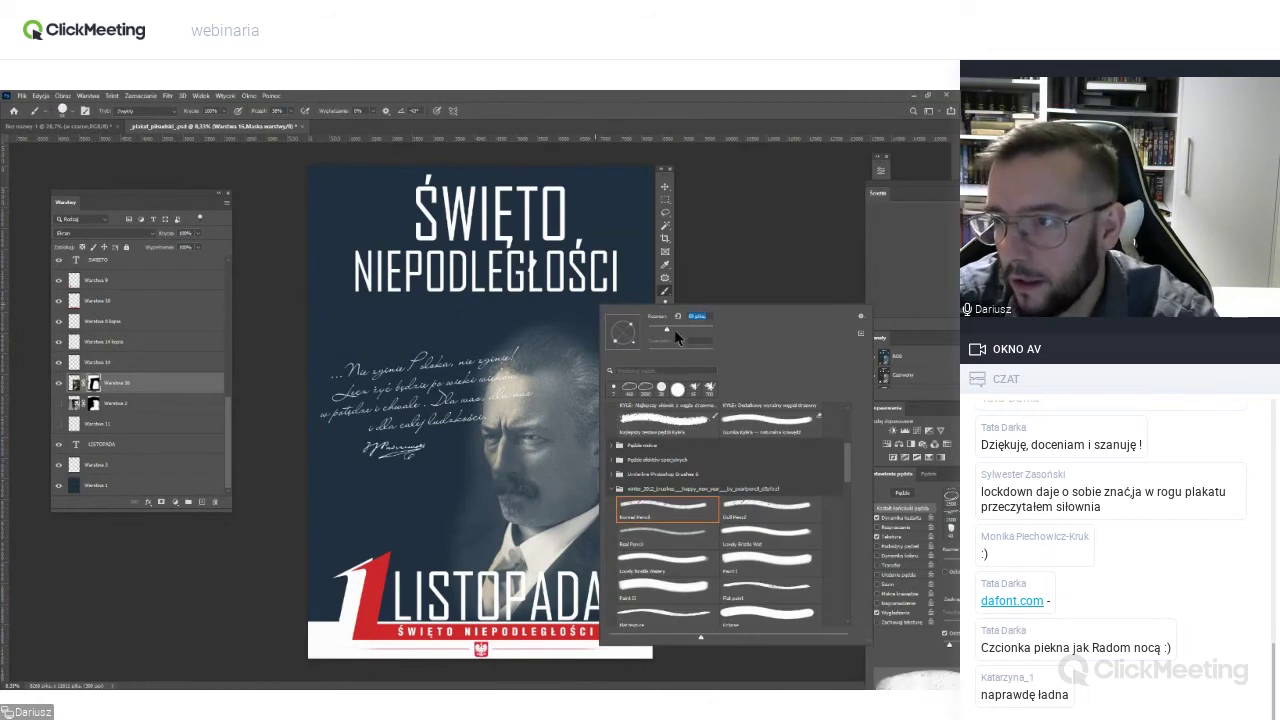
left_click_drag(847, 462, 842, 420)
left_click(657, 440)
left_click_drag(670, 330, 676, 328)
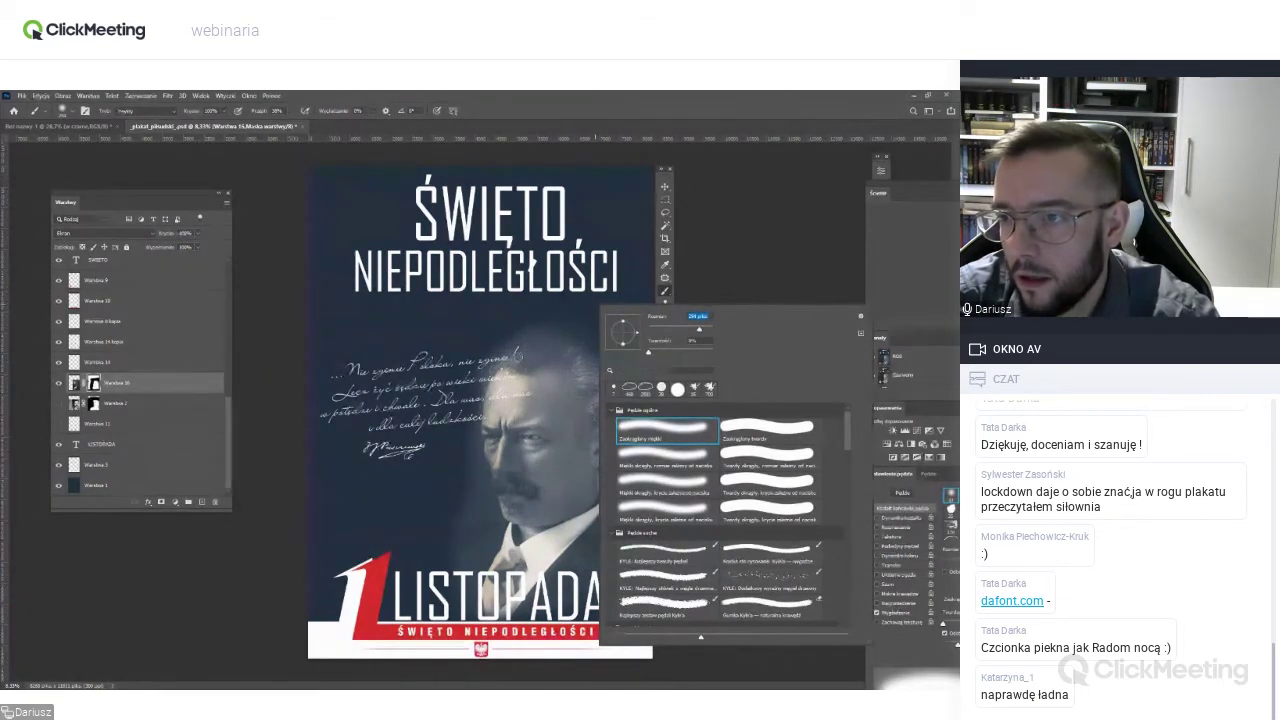
key("Return")
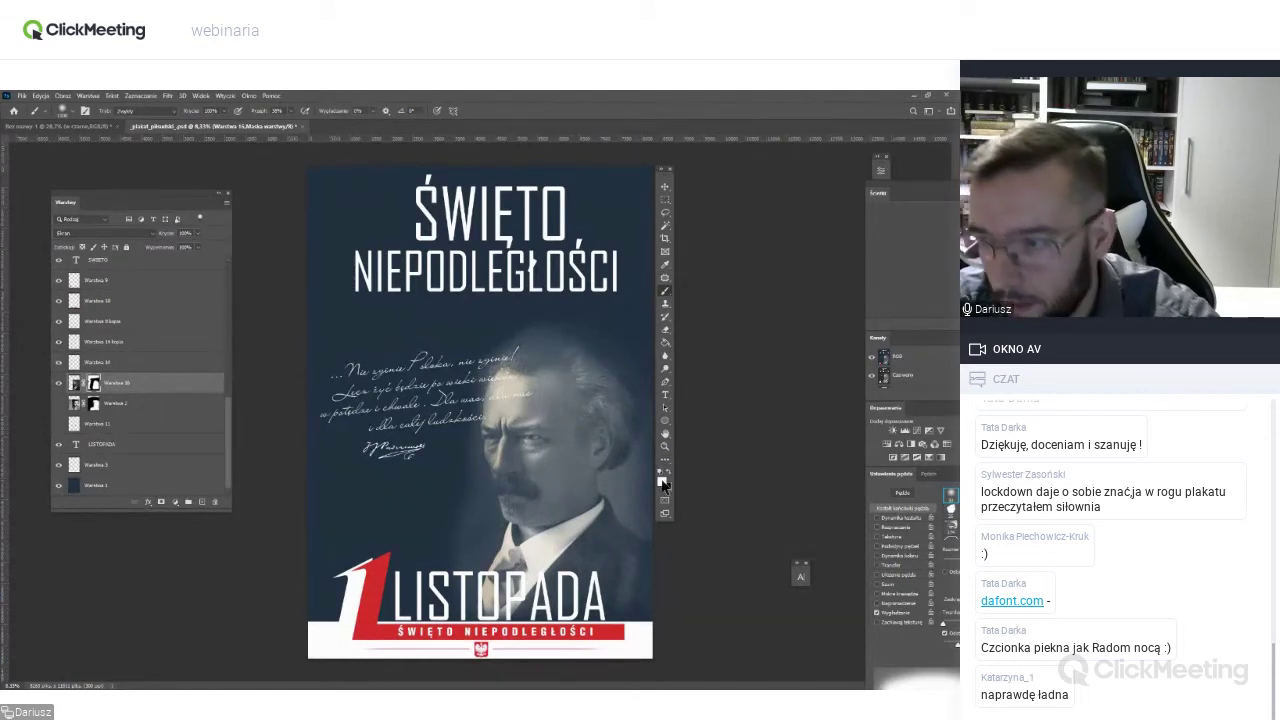
Paint black on the mask to fade the portrait's top, left and upper-right edges.
mouse_move(457, 452)
left_mouse_down()
mouse_move(443, 334)
mouse_move(609, 309)
mouse_move(638, 478)
mouse_move(434, 545)
left_mouse_up()
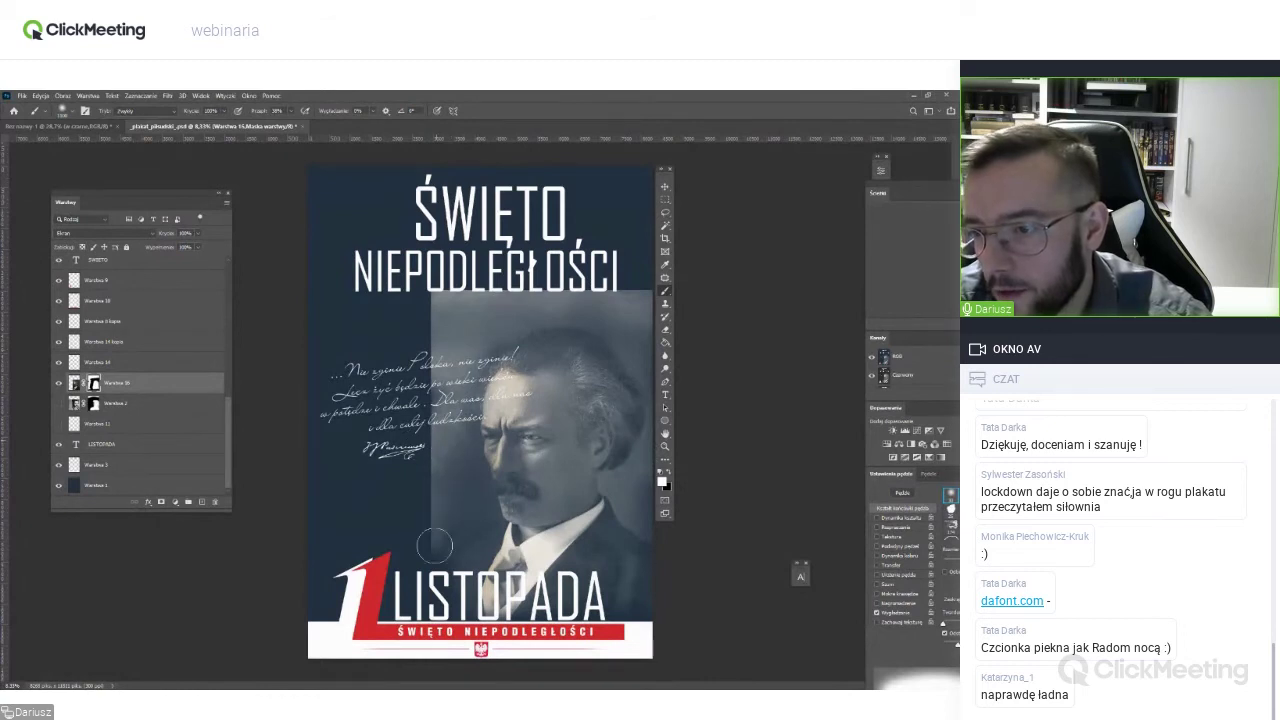
left_click_drag(434, 545, 548, 371)
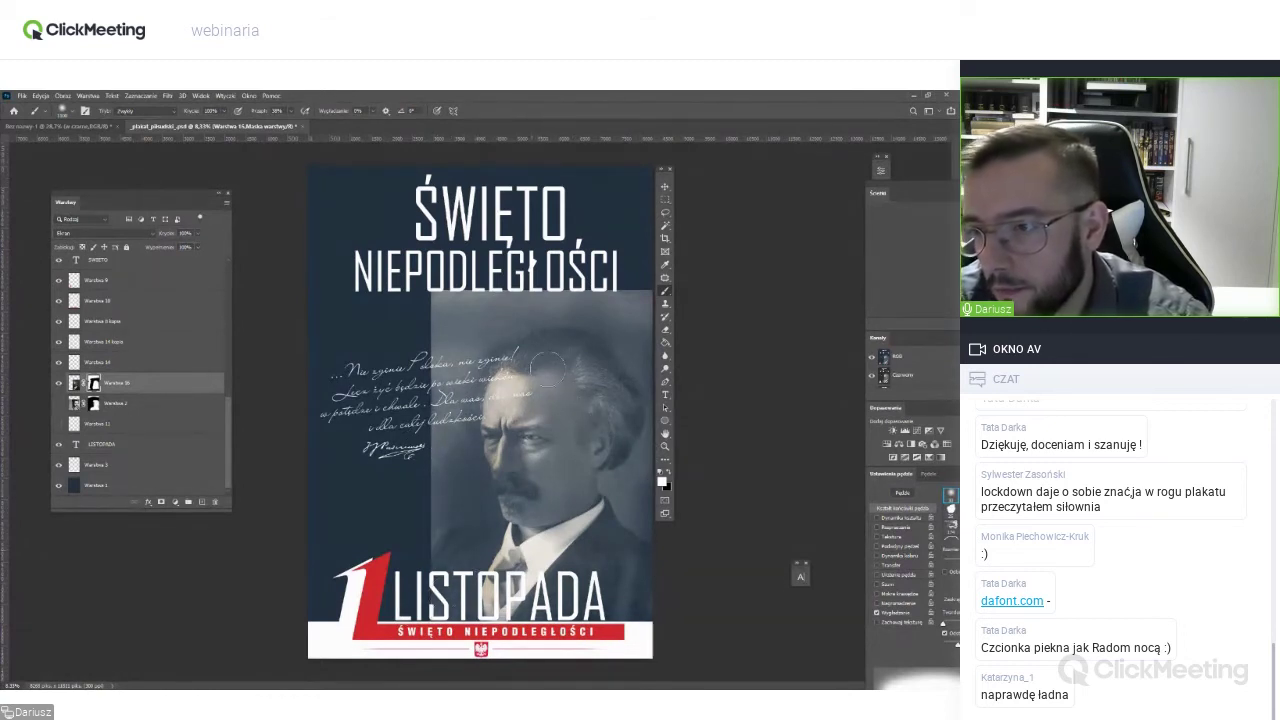
left_click(668, 474)
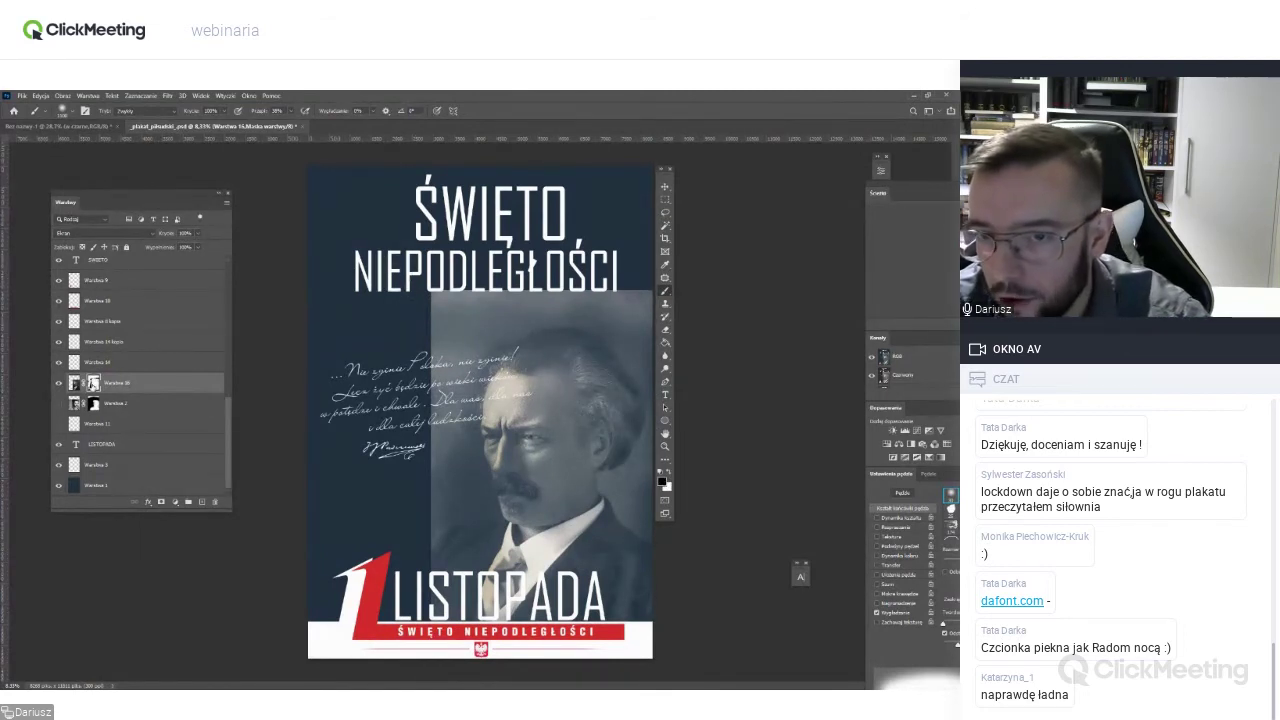
left_click_drag(476, 308, 539, 311)
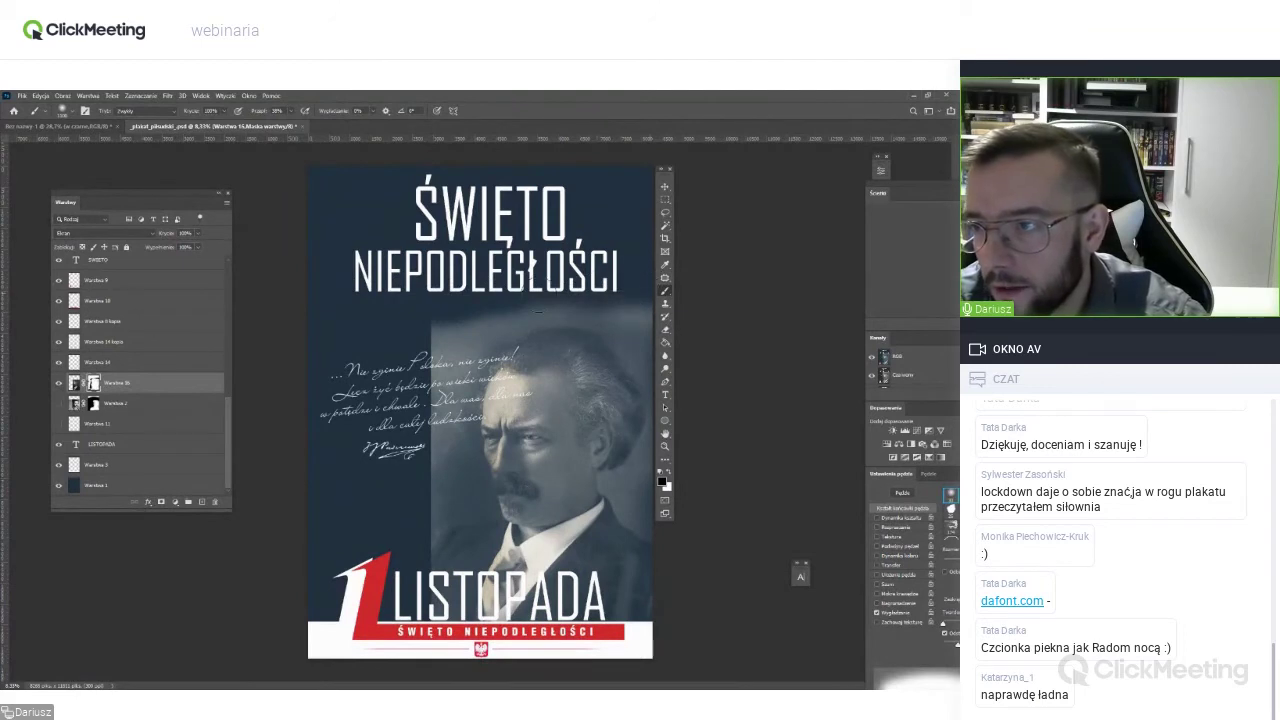
left_click_drag(432, 330, 475, 370)
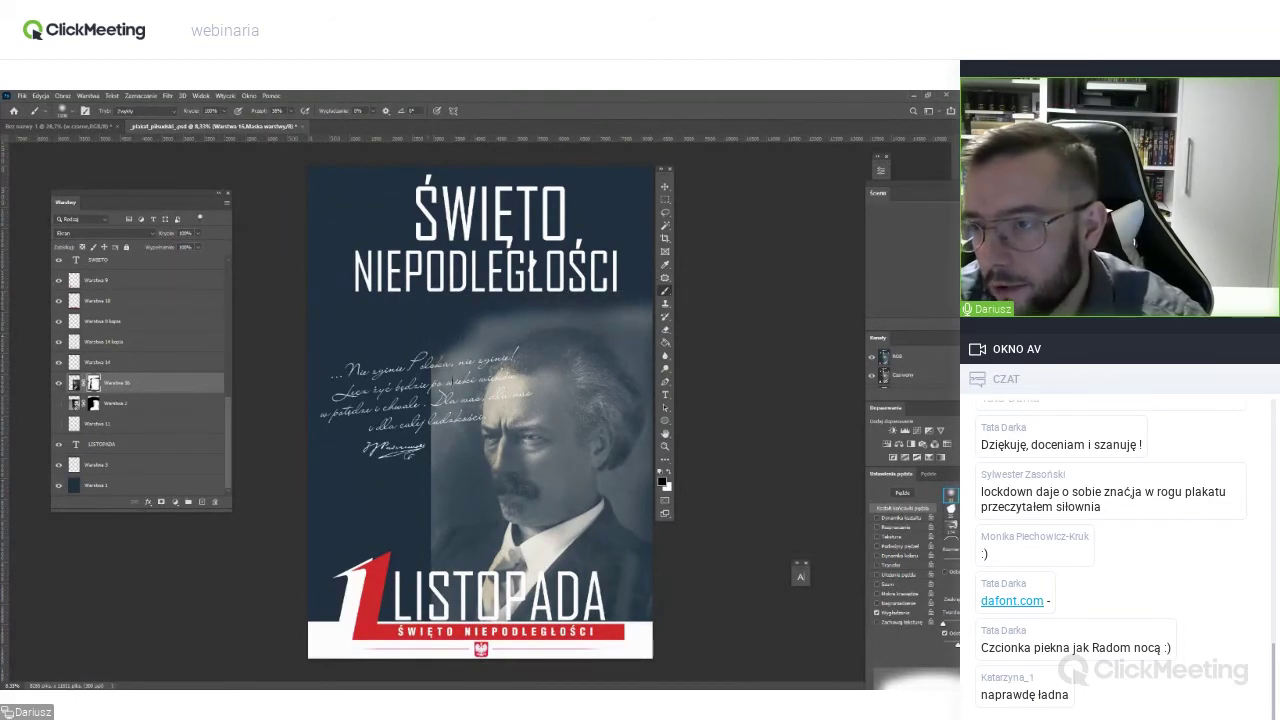
left_click_drag(500, 322, 442, 470)
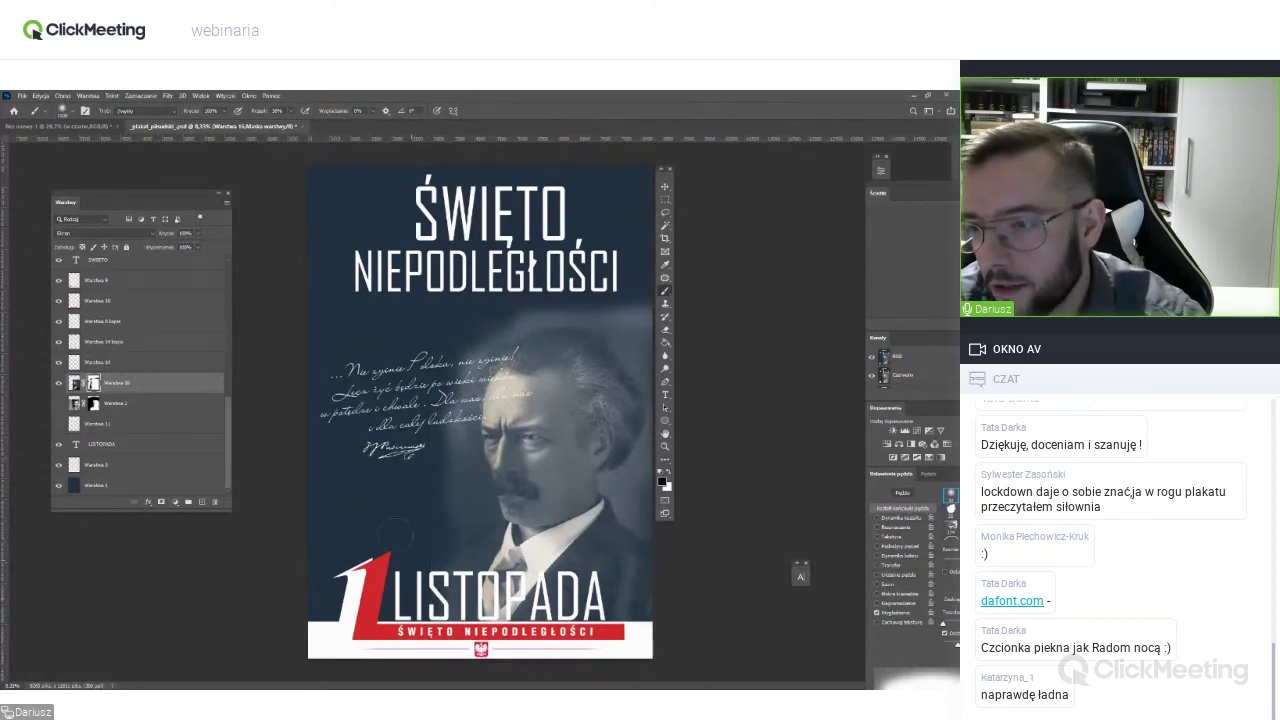
left_click_drag(637, 311, 638, 293)
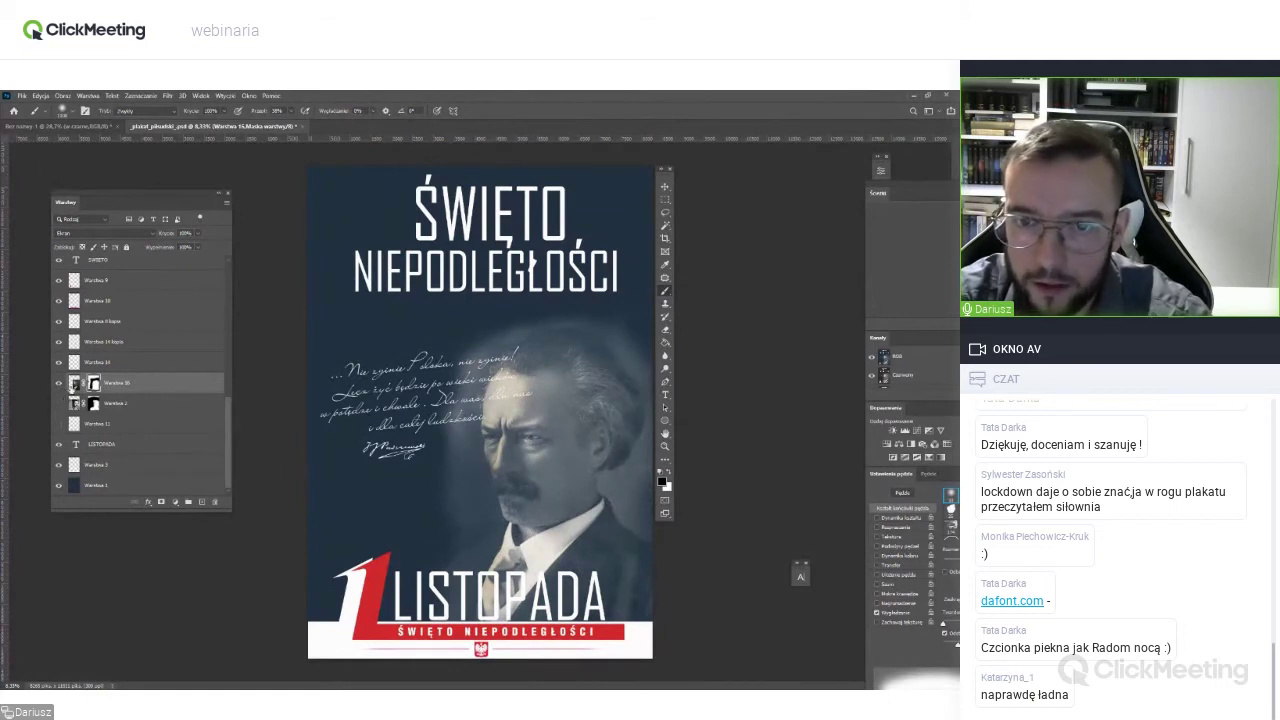
left_click(75, 384)
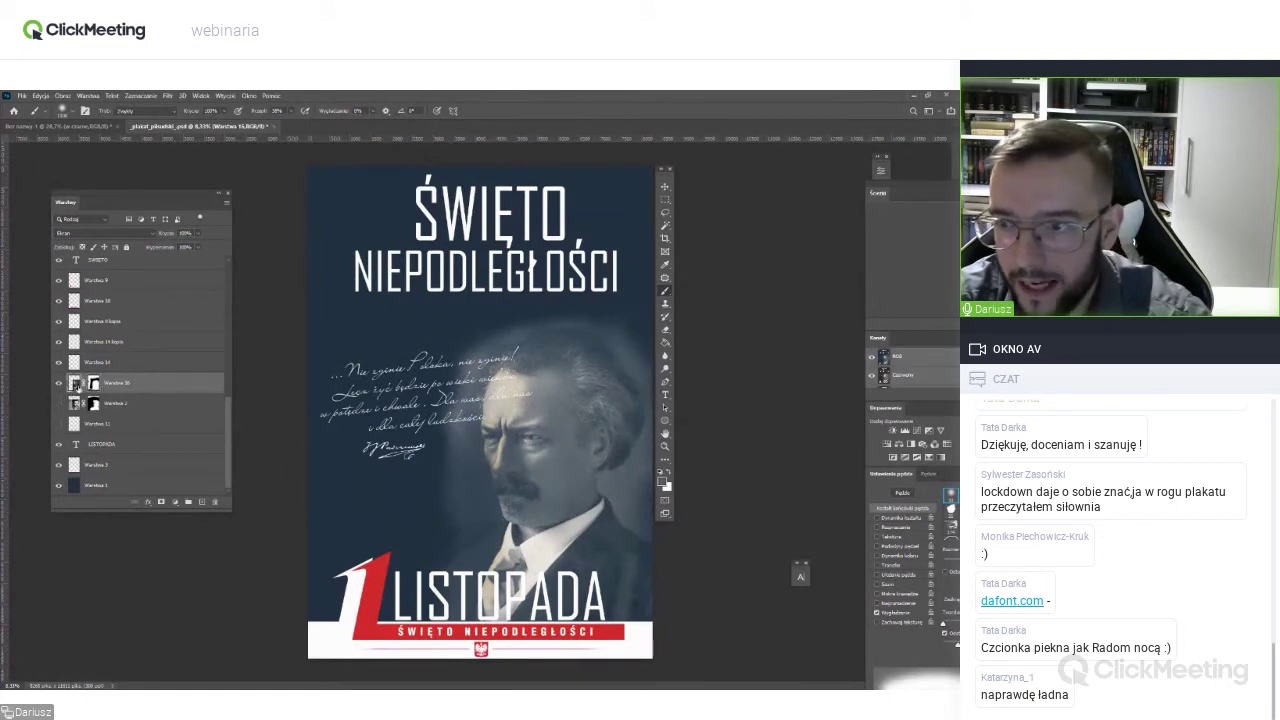
Preview blend modes on the Piłsudski portrait layer and settle on Ekran (Screen).
left_click(120, 232)
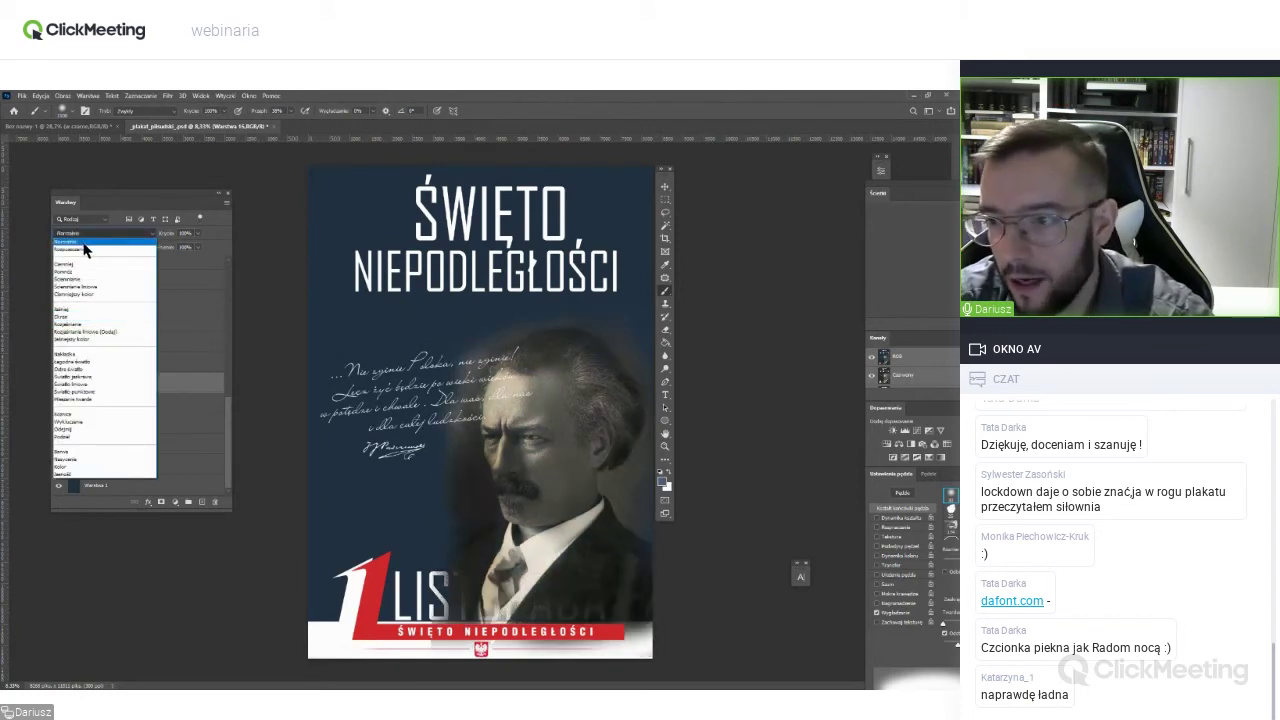
left_click(83, 243)
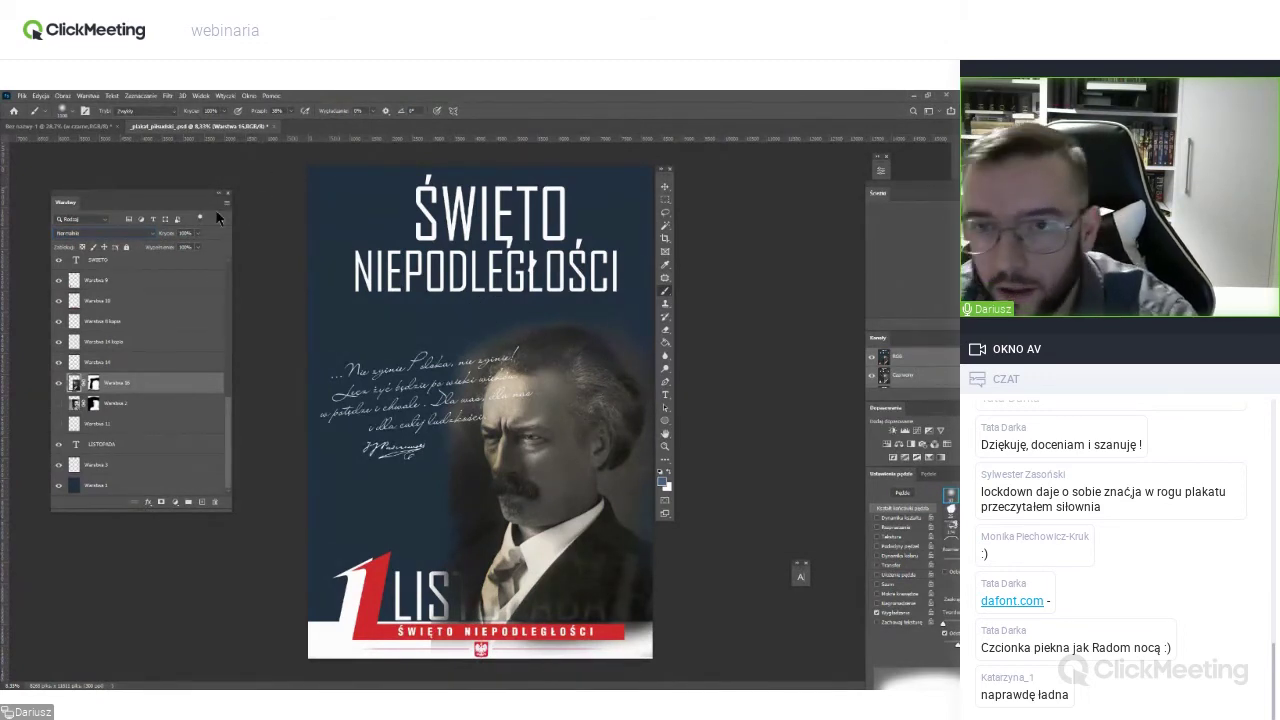
scroll(107, 237, "down", 1)
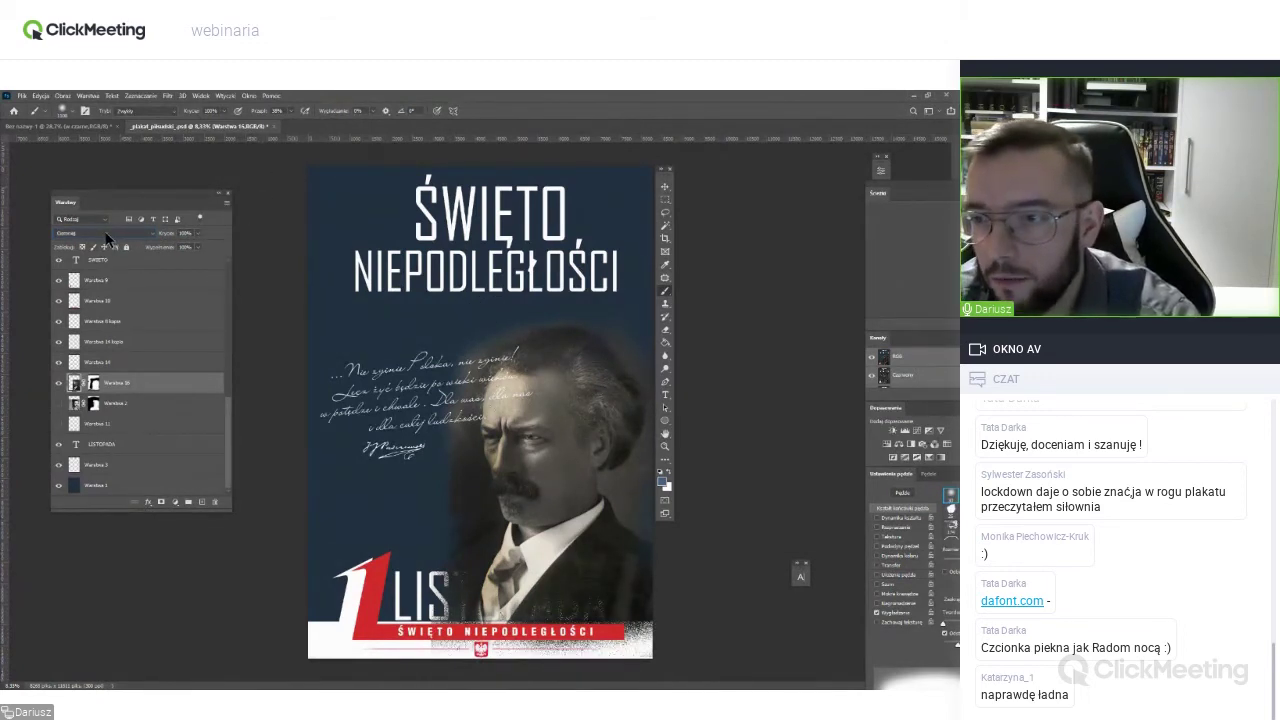
scroll(107, 237, "down", 1)
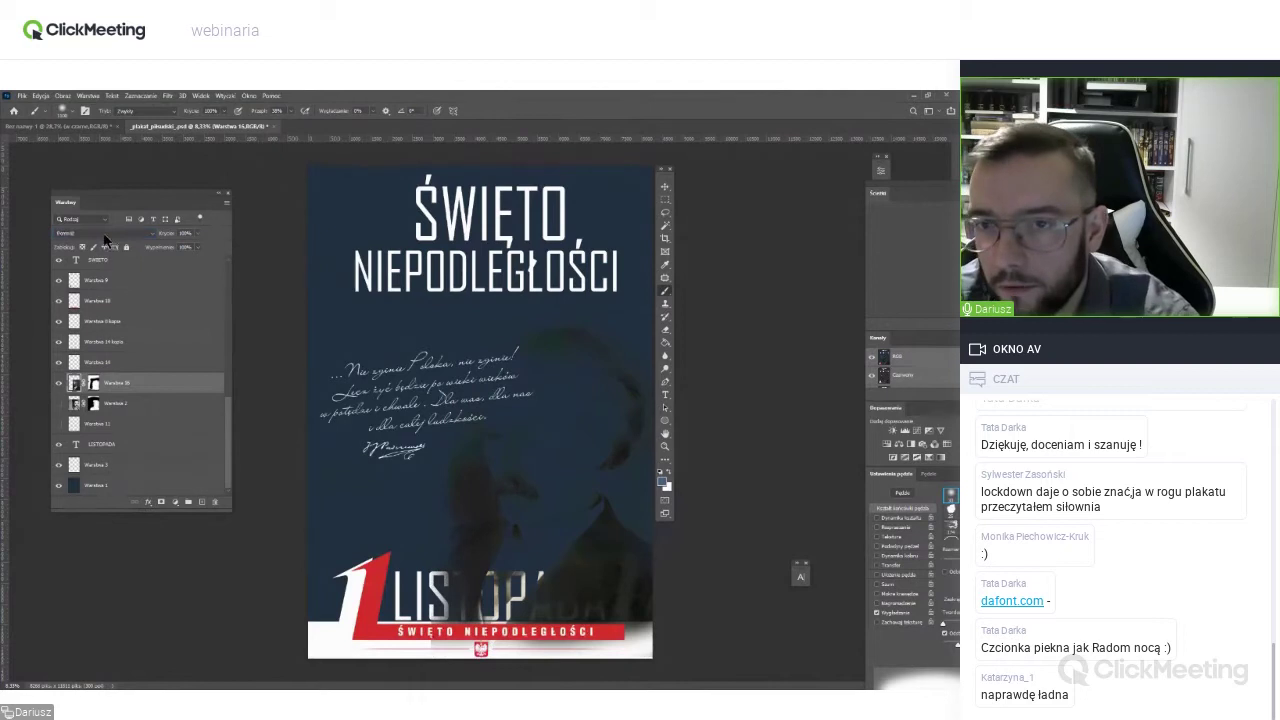
scroll(107, 237, "down", 1)
scroll(107, 237, "down", 1)
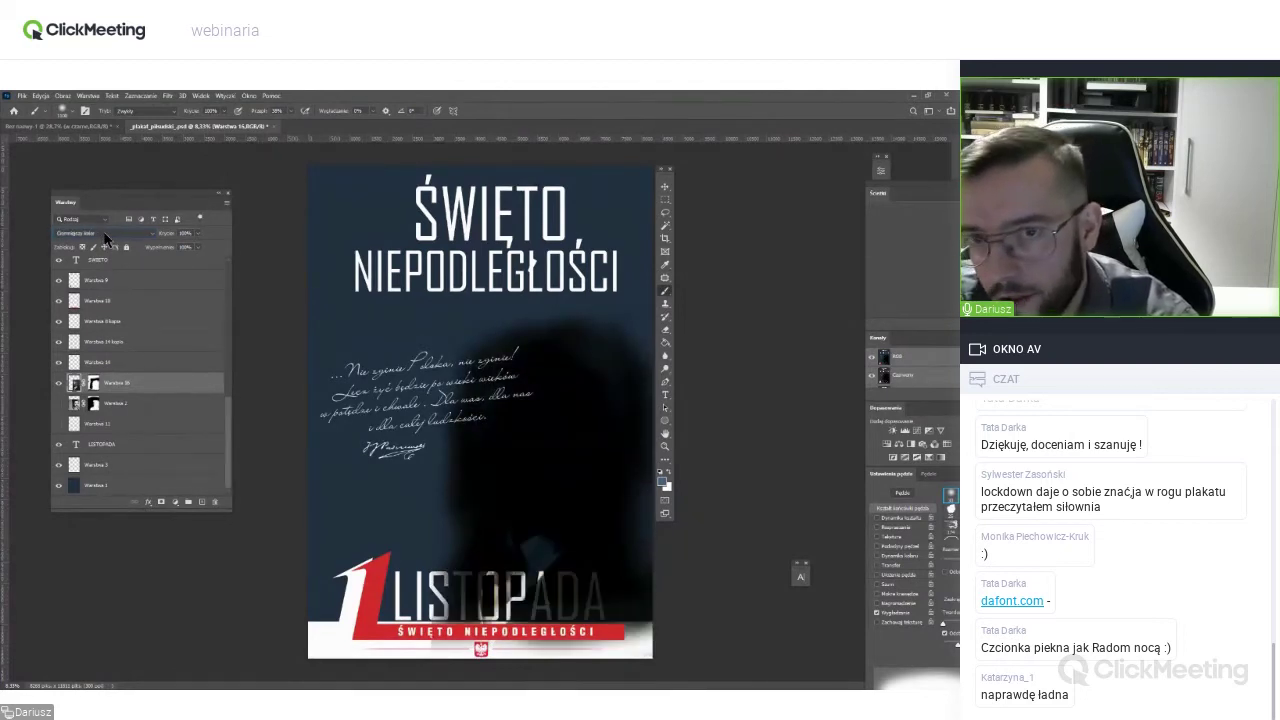
scroll(105, 237, "down", 1)
scroll(106, 238, "down", 1)
scroll(110, 240, "down", 1)
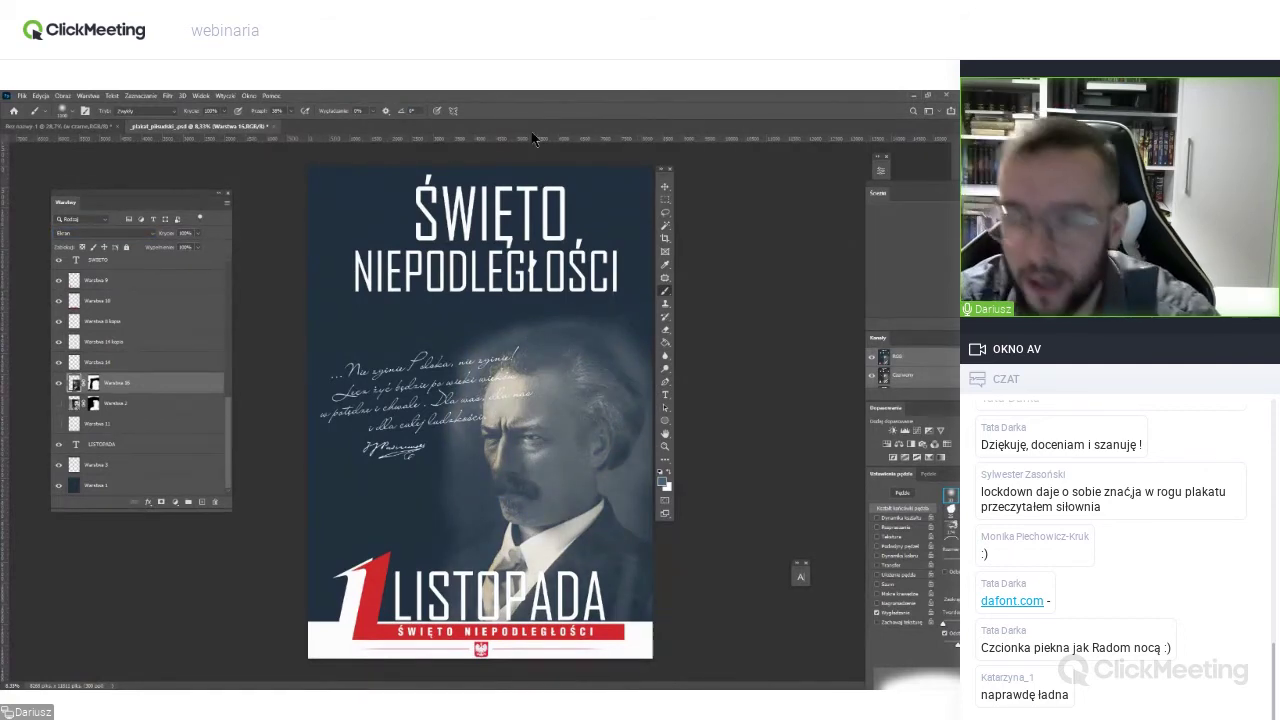
With the Move tool, nudge the handwritten quote and reposition the red-and-white 1 beside LISTOPADA.
key("v")
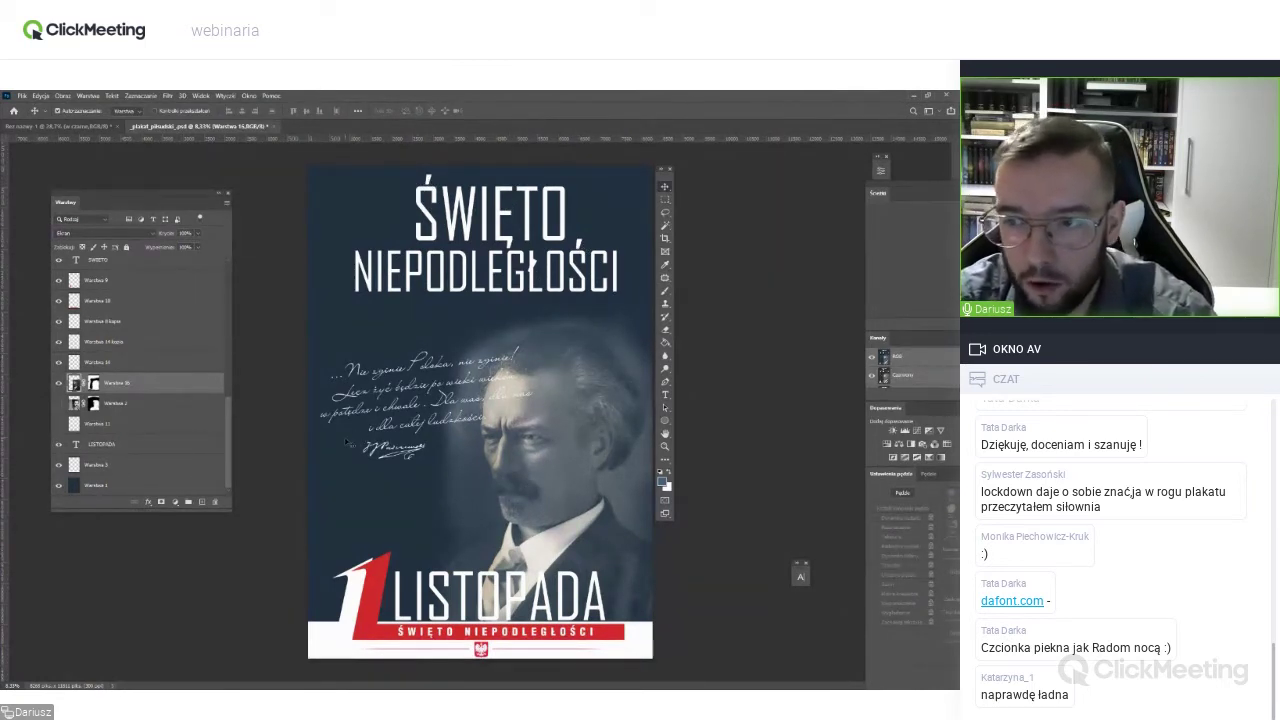
mouse_move(410, 380)
left_mouse_down()
mouse_move(368, 343)
mouse_move(376, 353)
left_mouse_up()
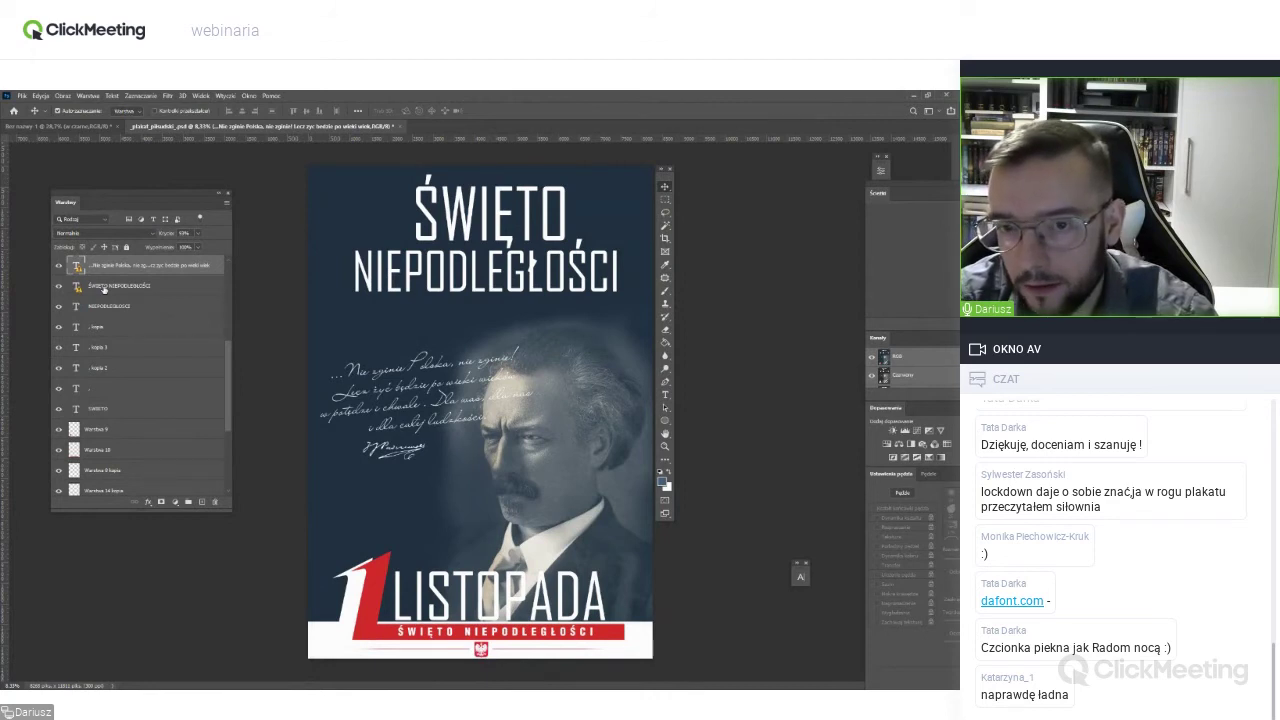
mouse_move(362, 600)
left_mouse_down()
mouse_move(375, 498)
mouse_move(419, 503)
left_mouse_up()
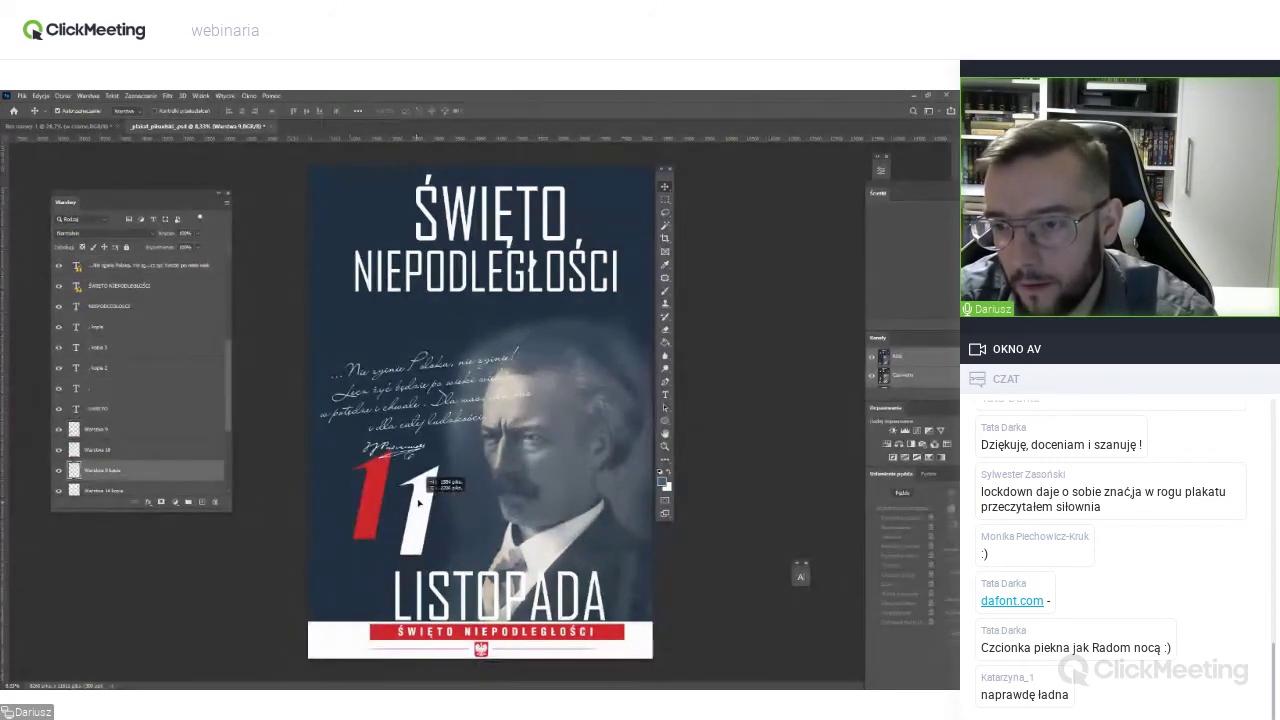
left_click(390, 514)
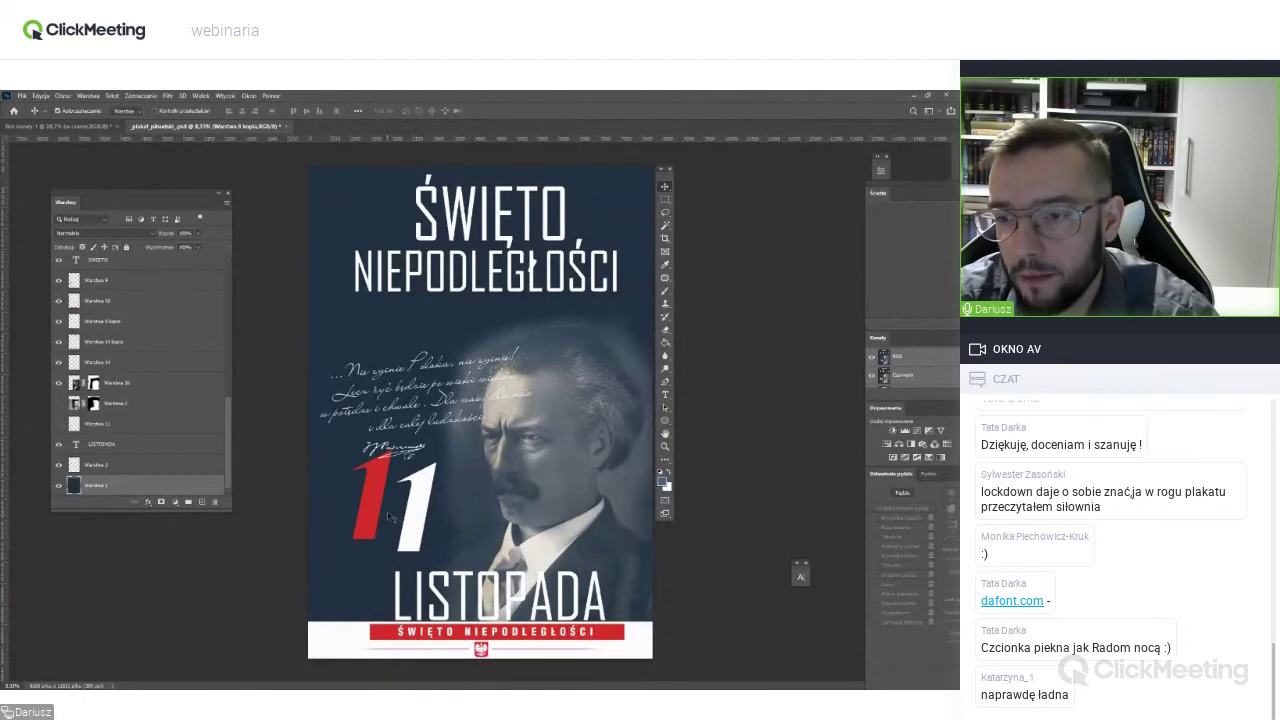
left_click(370, 517)
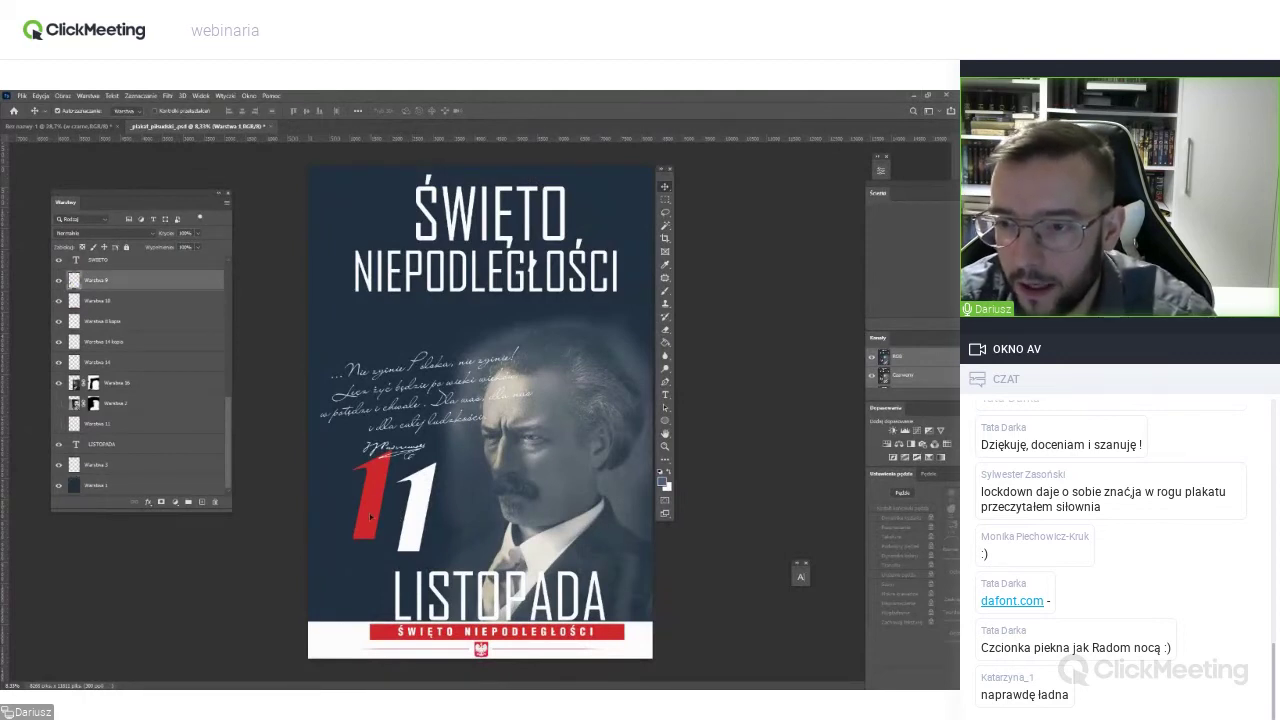
left_click_drag(370, 517, 344, 494)
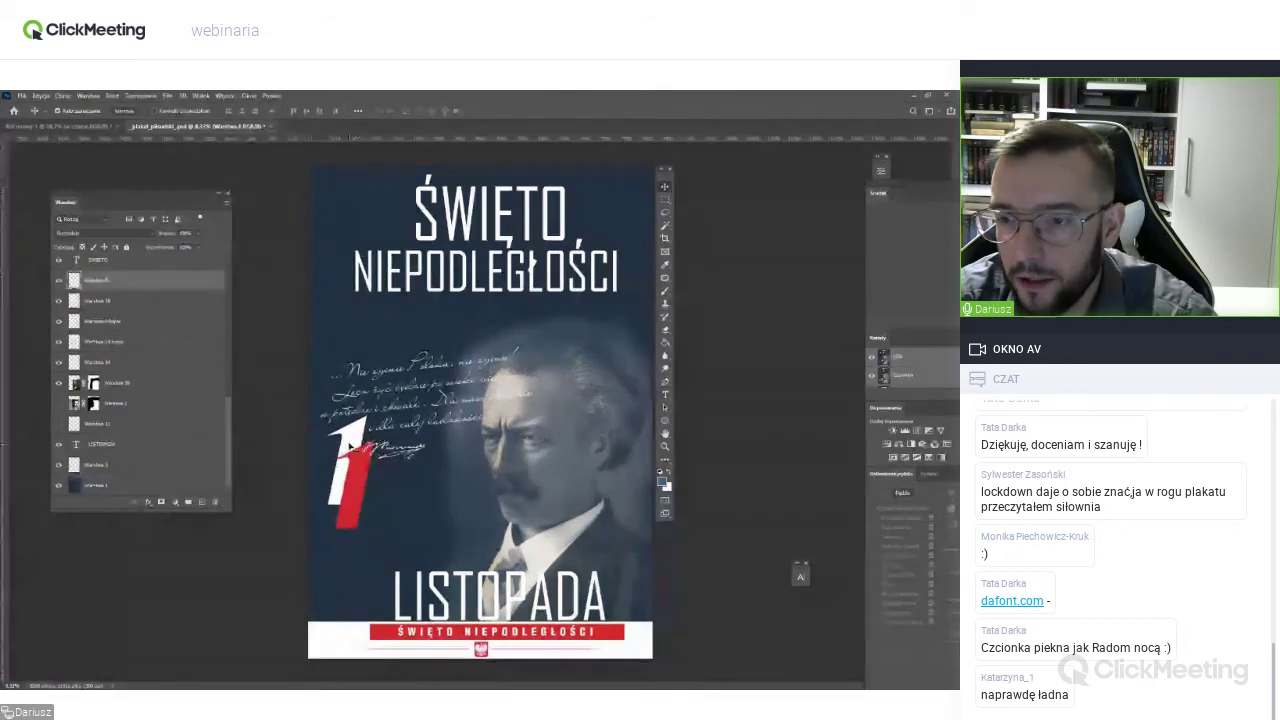
mouse_move(344, 494)
left_mouse_down()
mouse_move(355, 527)
mouse_move(375, 521)
mouse_move(339, 553)
left_mouse_up()
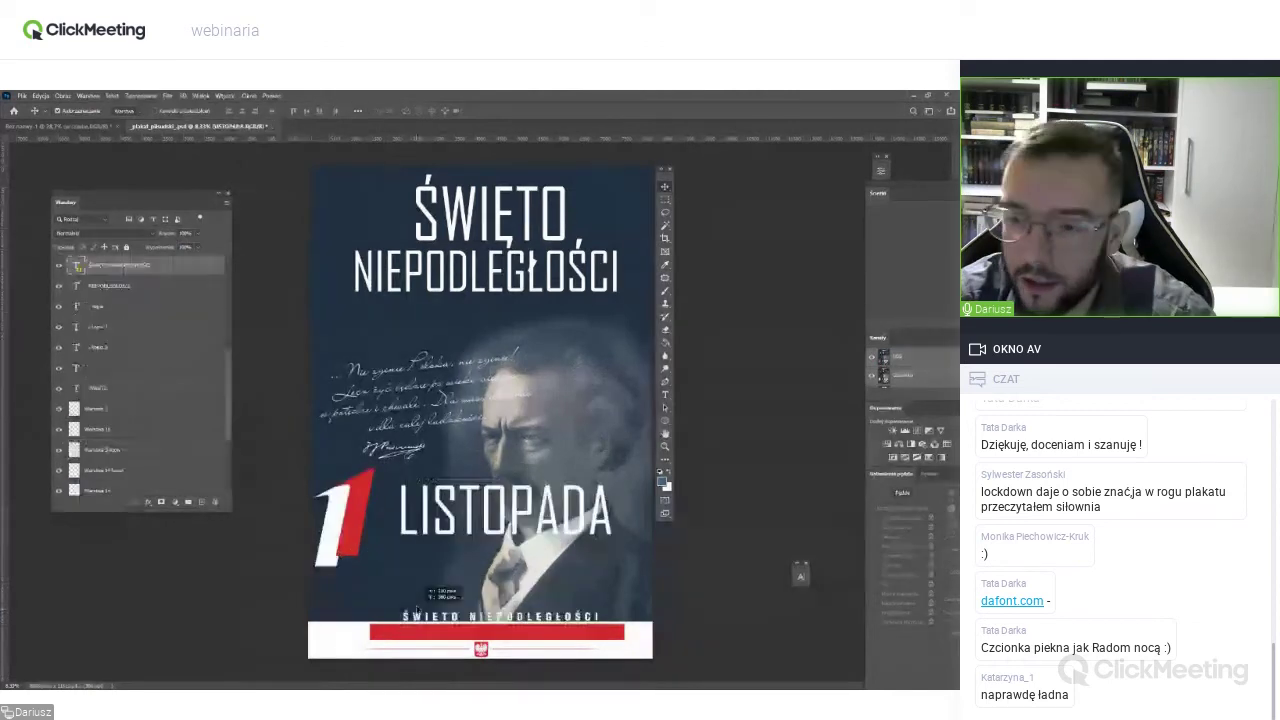
Raise the subtitle and red bar, place the eagle left of it, and lift the white strip below NIEPODLEGŁOŚCI.
left_click_drag(408, 634, 408, 594)
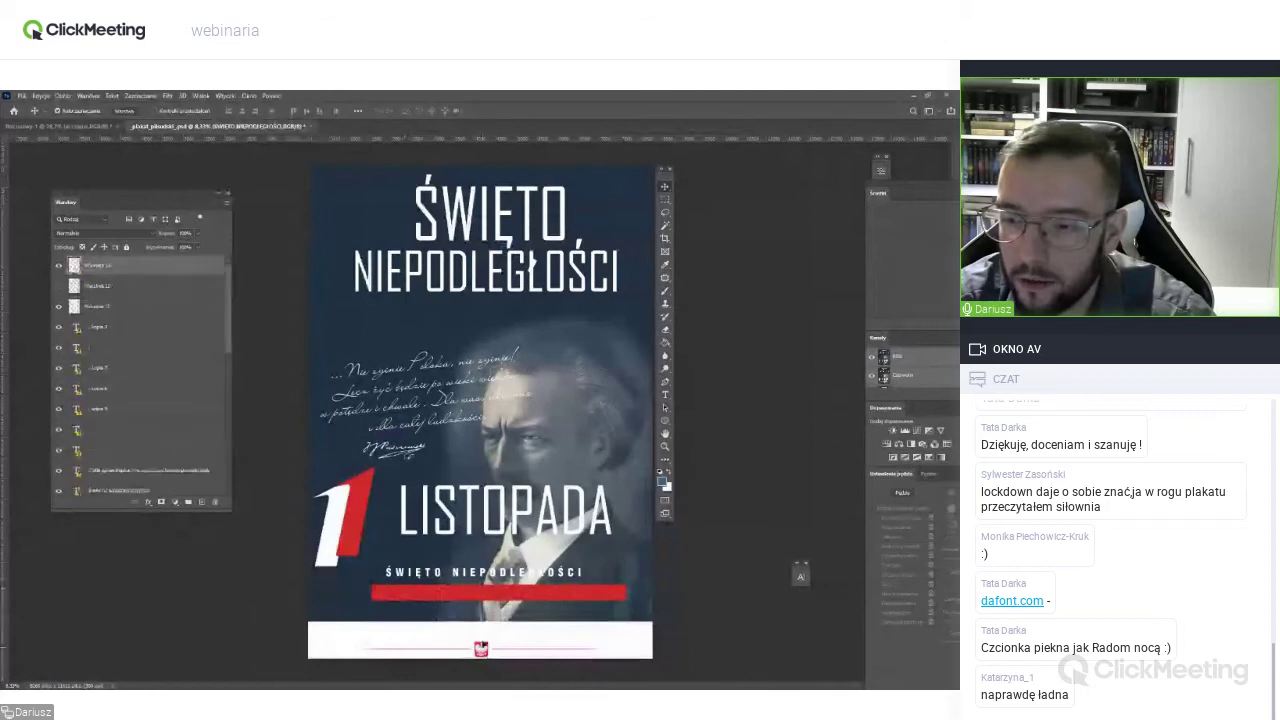
left_click_drag(481, 648, 348, 596)
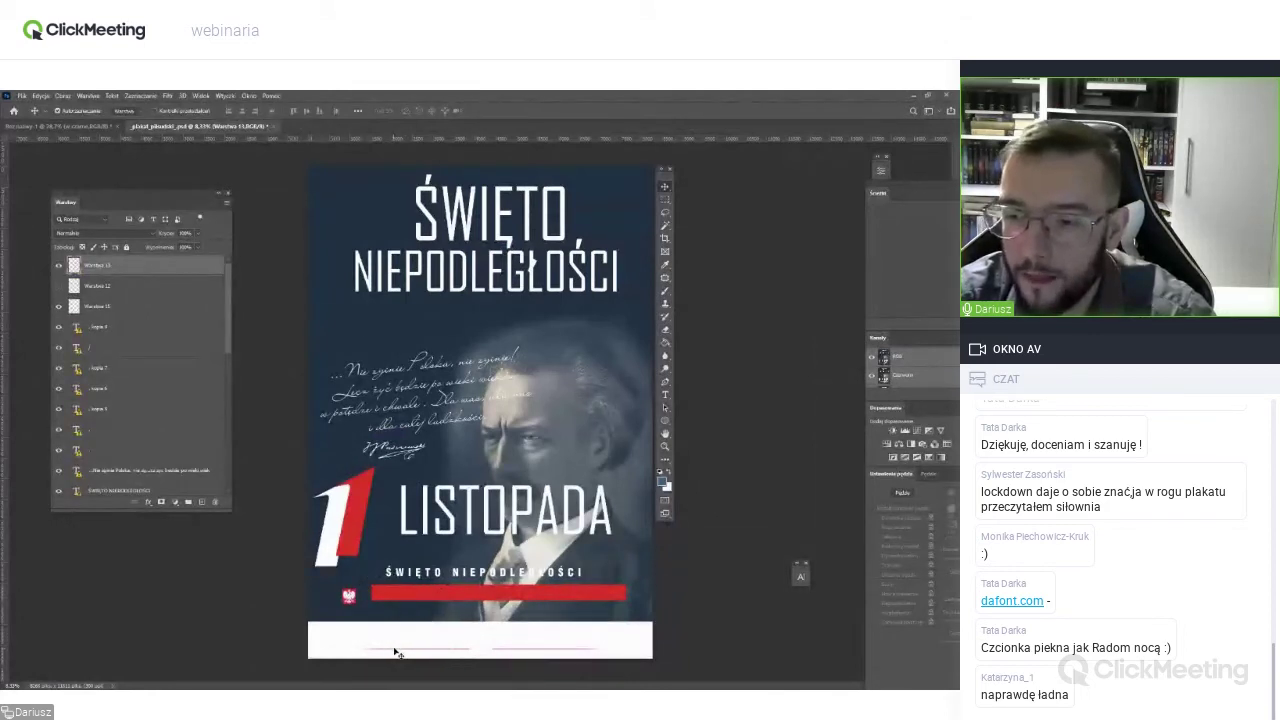
left_click_drag(395, 652, 412, 336)
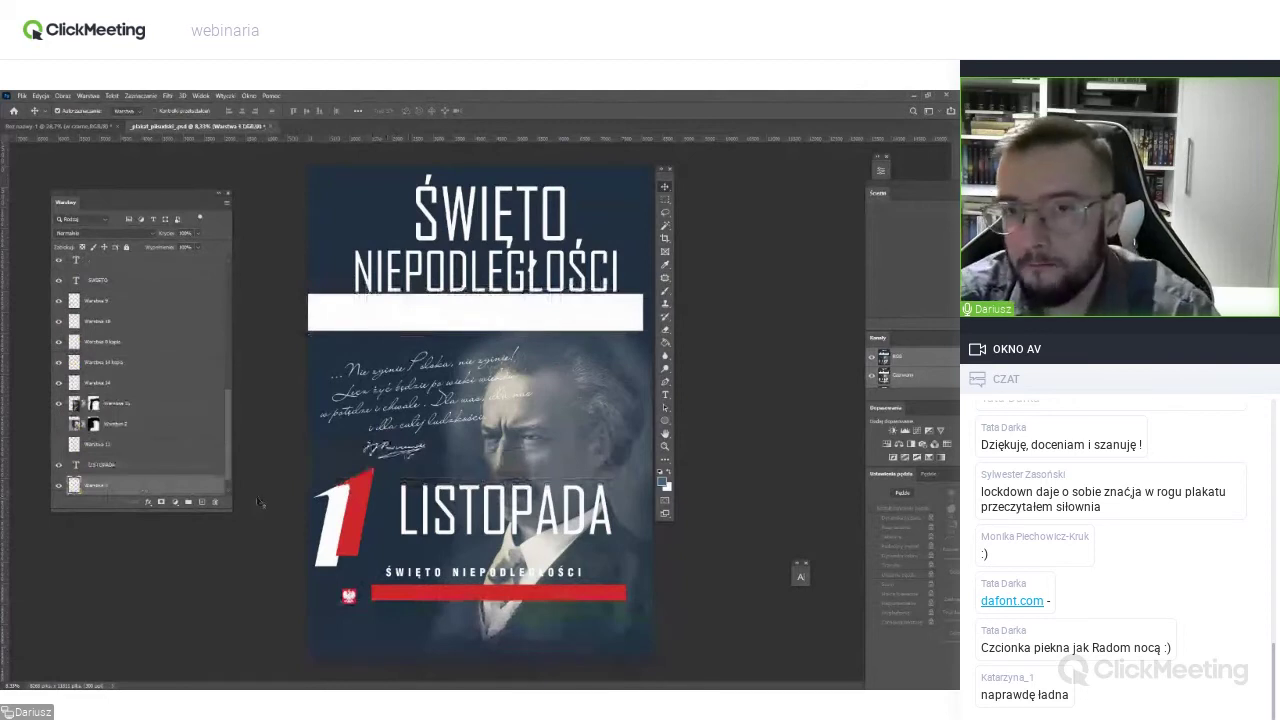
left_click(310, 312)
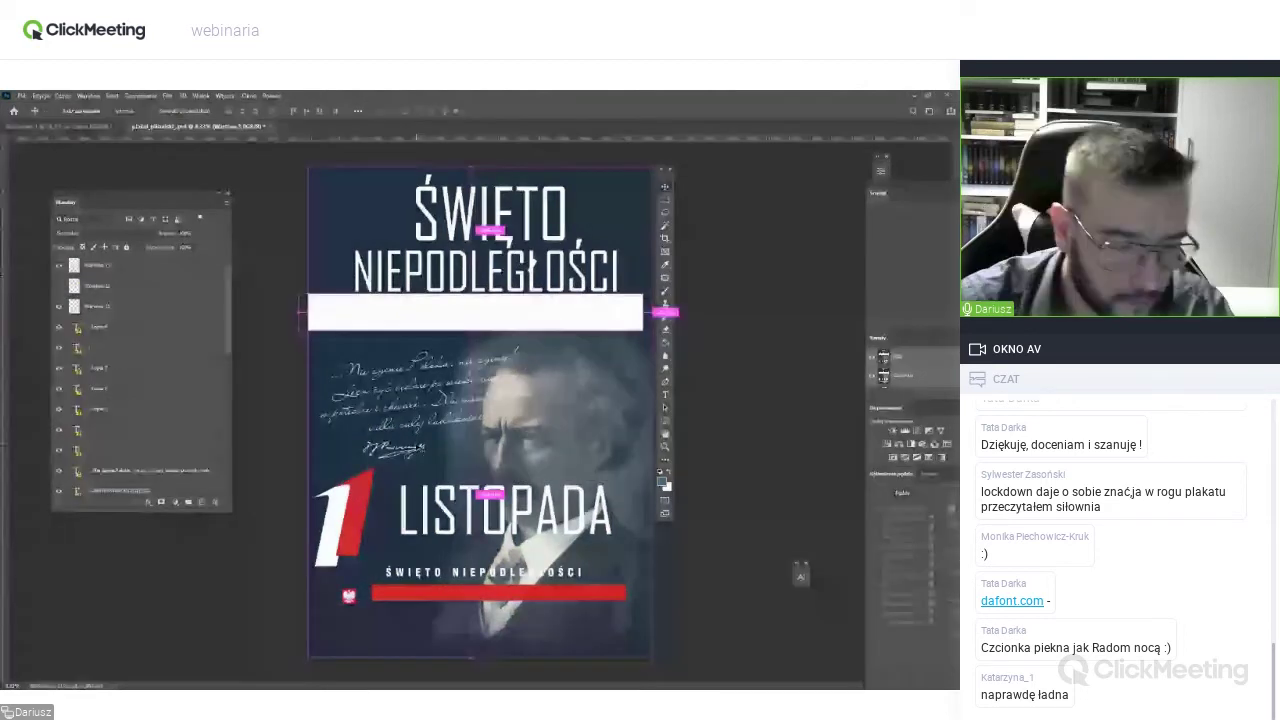
key("ctrl+Tab")
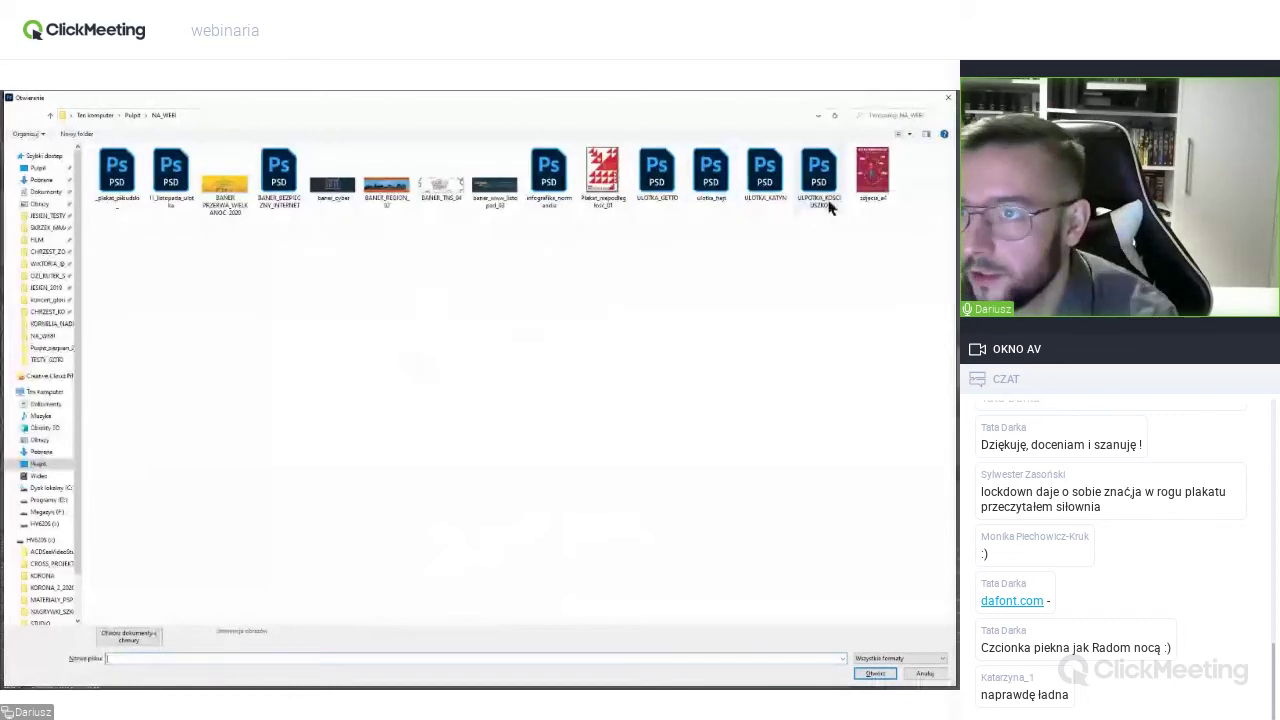
mouse_move(818, 175)
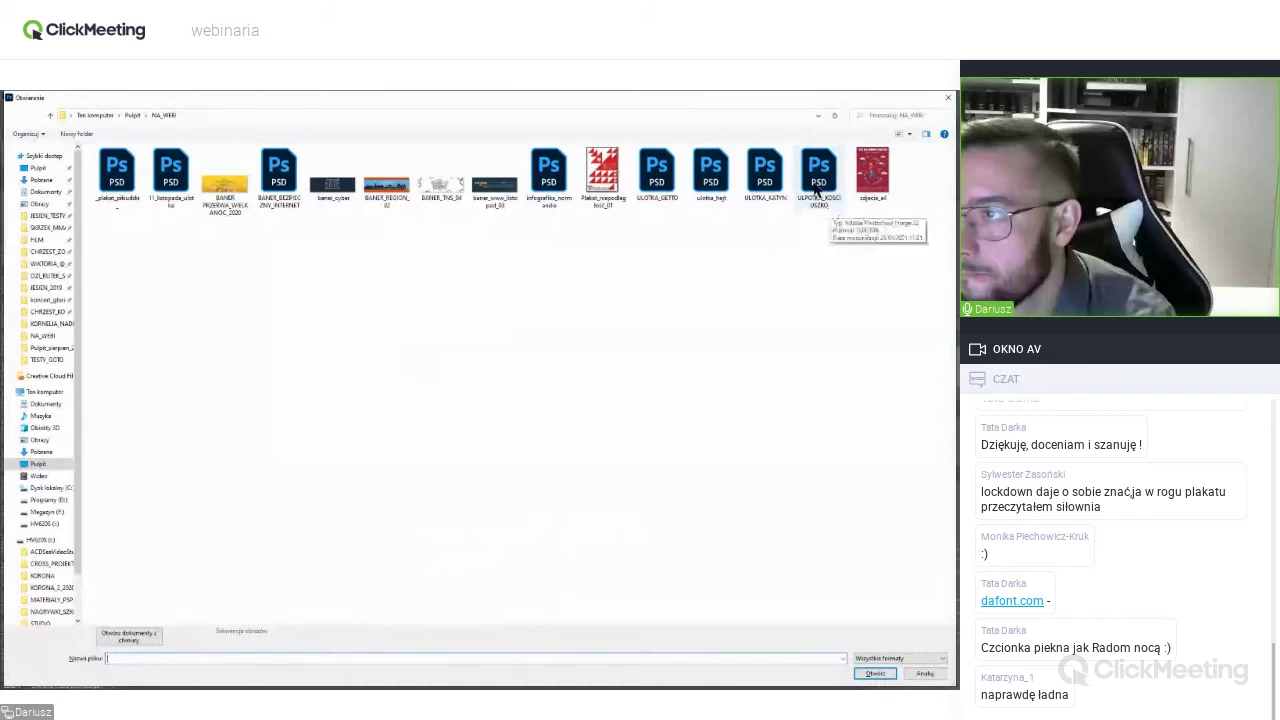
Open ULOTKA_KOSCIUSZKO.psd, the ROK TADEUSZA KOŚCIUSZKI 2017 poster.
double_click(816, 180)
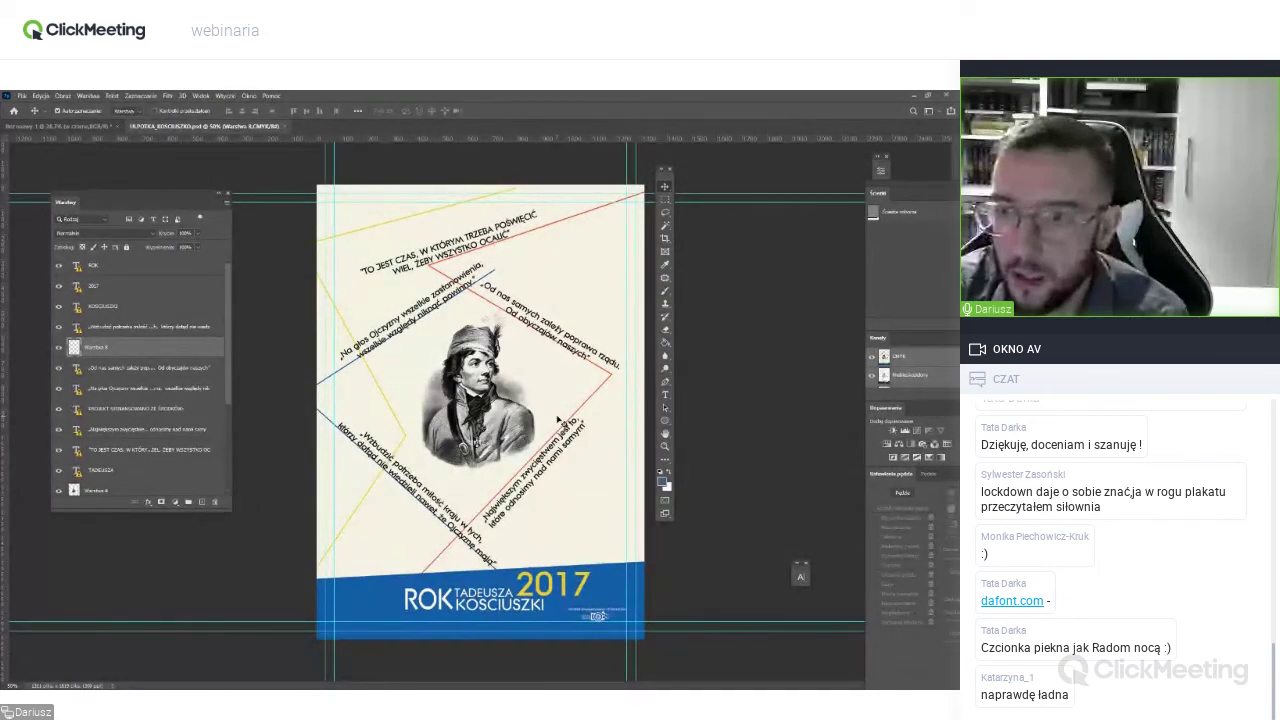
Move TADEUSZA beside ROK, lift 2017 onto the cream area, and shift the slanted quotations.
key("ctrl+j")
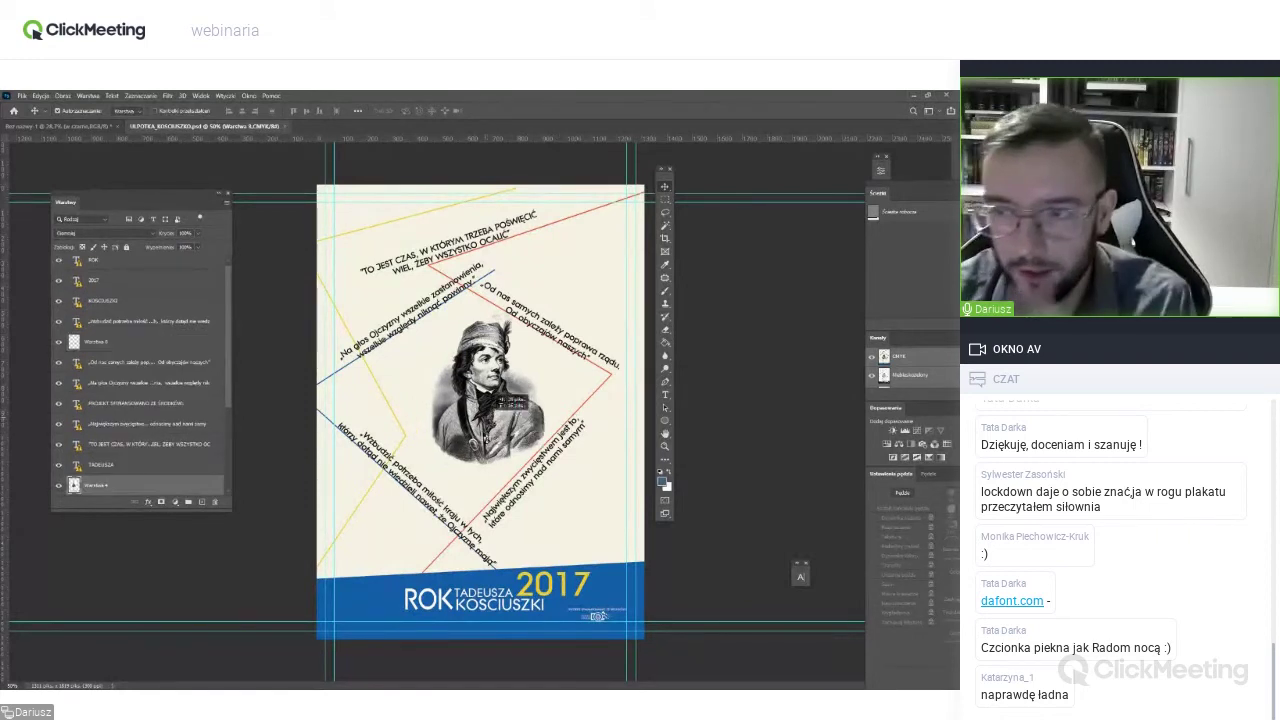
left_click_drag(383, 586, 410, 576)
key("ctrl+z")
mouse_move(483, 593)
left_mouse_down()
mouse_move(480, 581)
mouse_move(552, 532)
left_mouse_up()
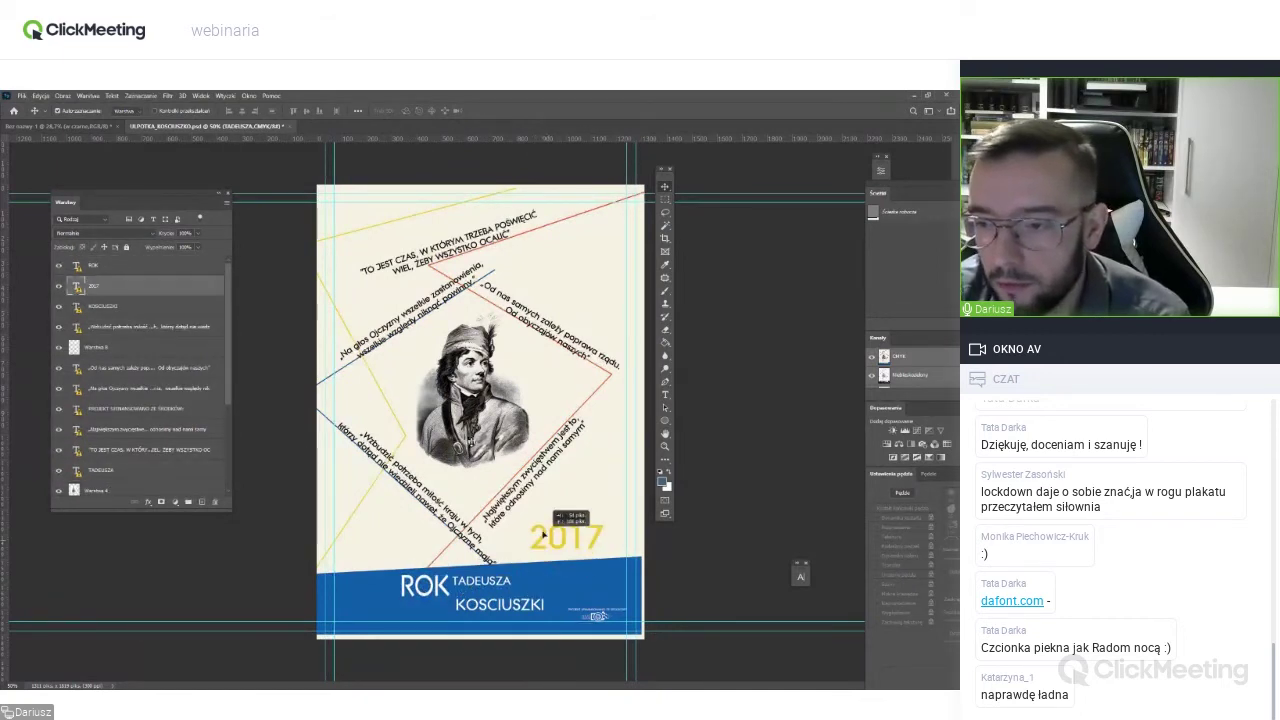
mouse_move(597, 607)
left_mouse_down()
mouse_move(597, 595)
mouse_move(562, 599)
left_mouse_up()
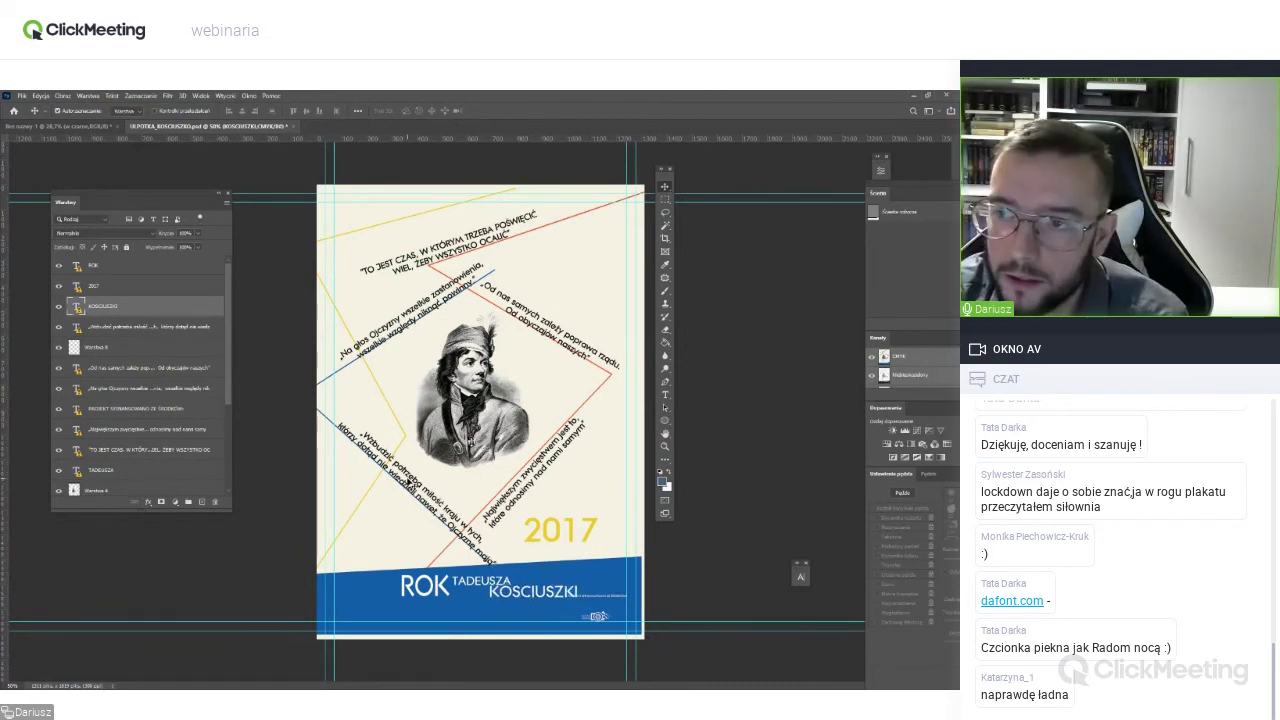
left_click_drag(430, 240, 410, 228)
left_click_drag(433, 315, 445, 300)
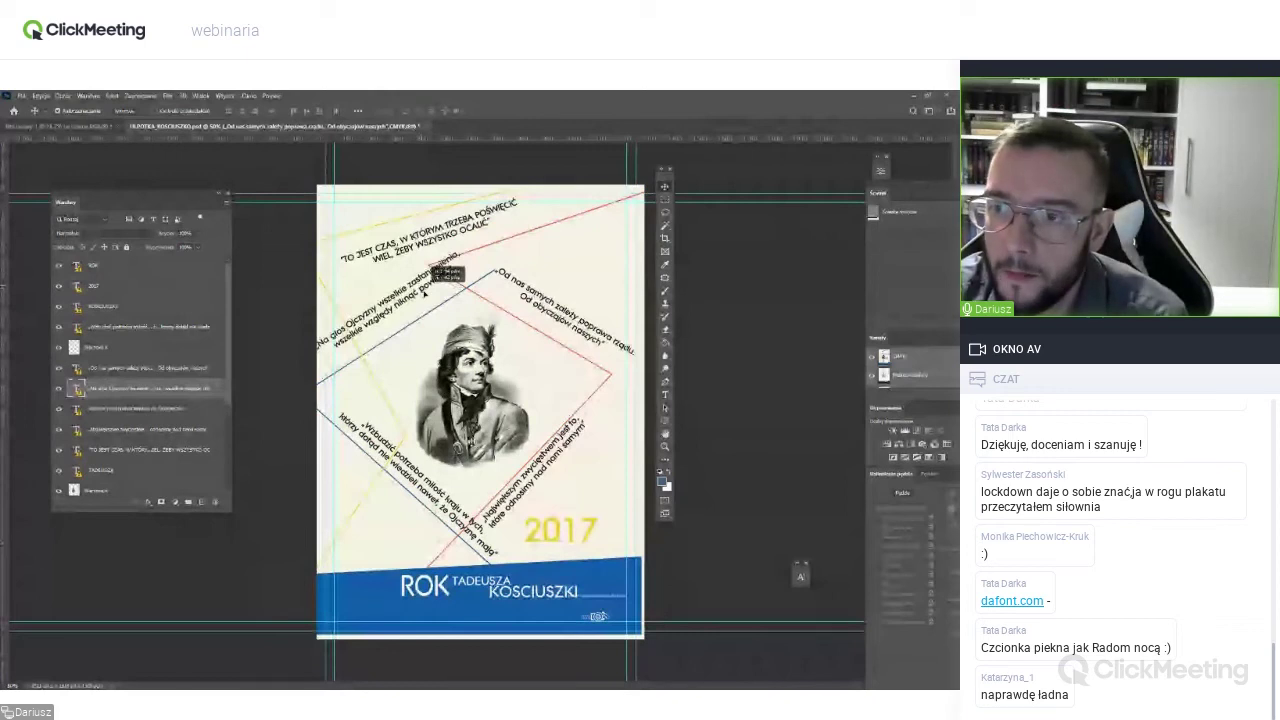
left_click_drag(424, 293, 426, 294)
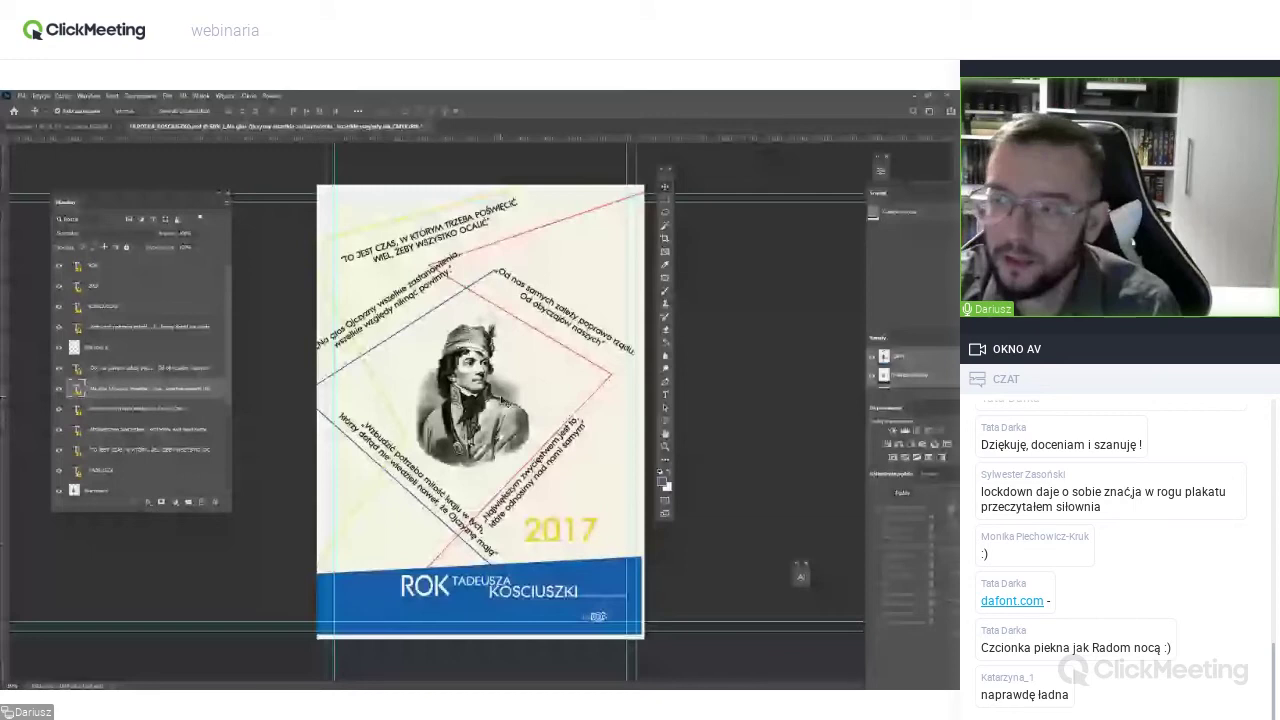
Close the Kościuszko poster and open the 11_listopada_ulotka leaflet file.
key("ctrl+w")
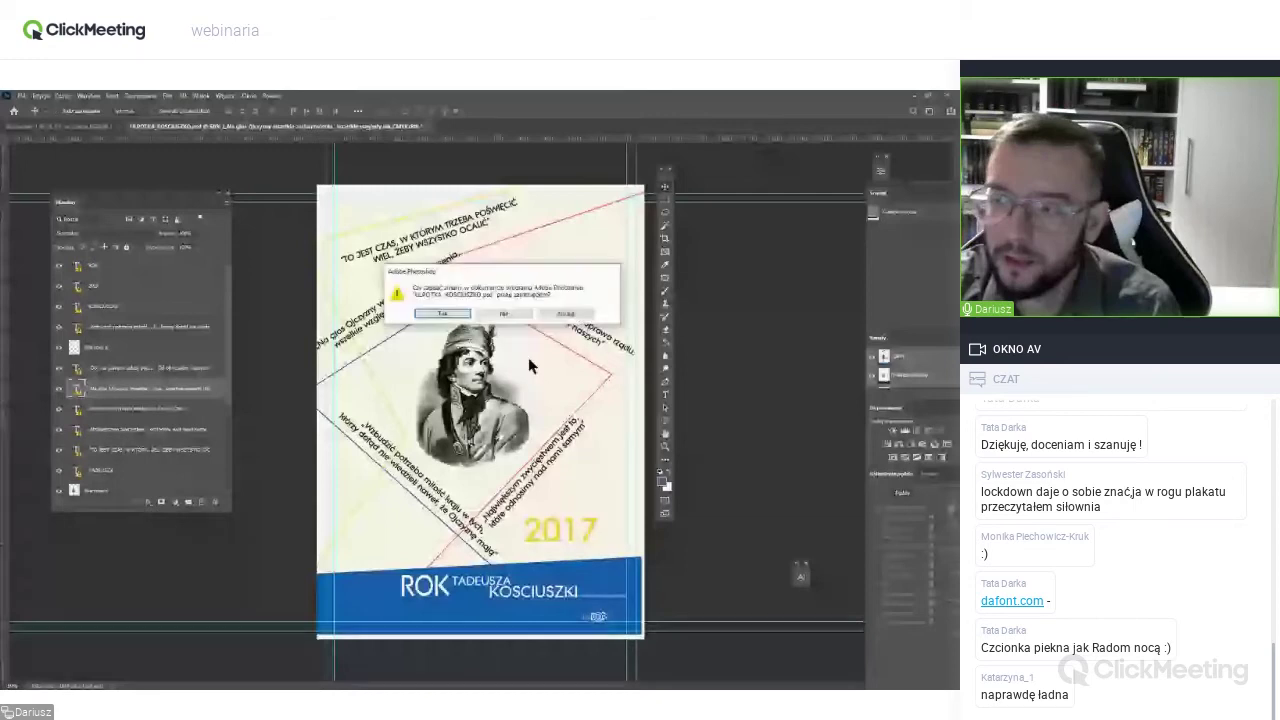
key("Escape")
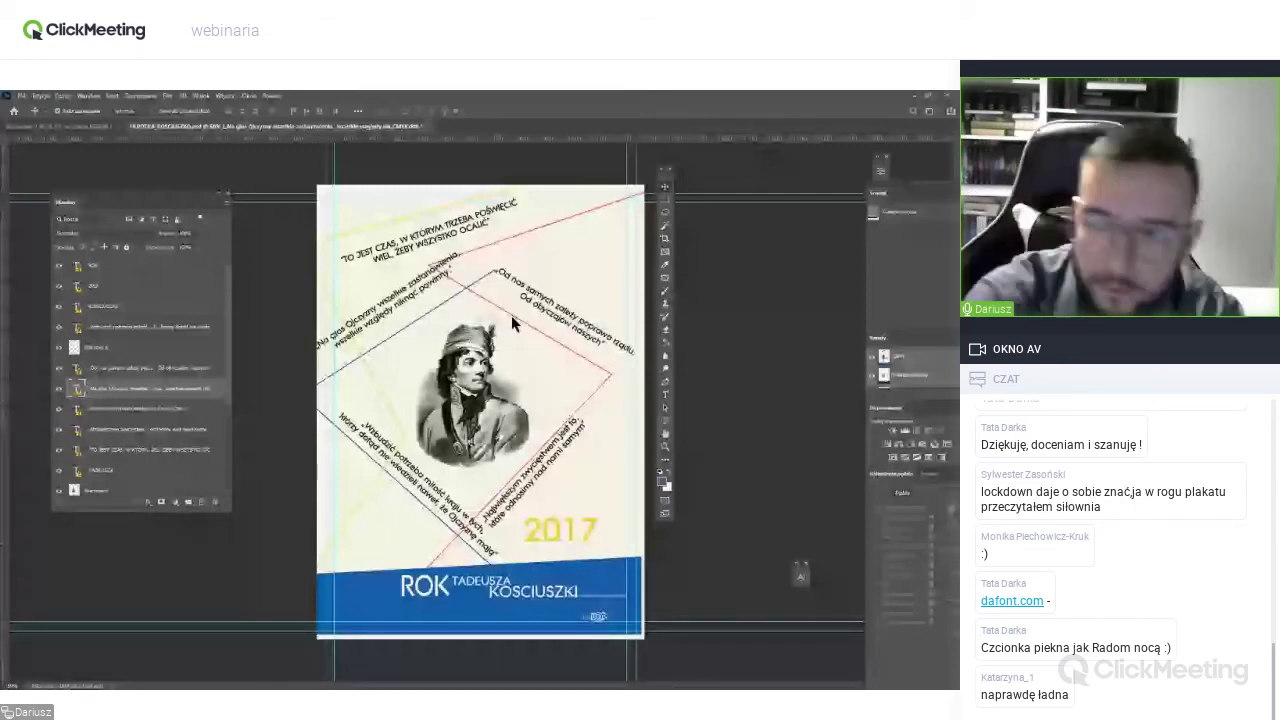
key("ctrl+o")
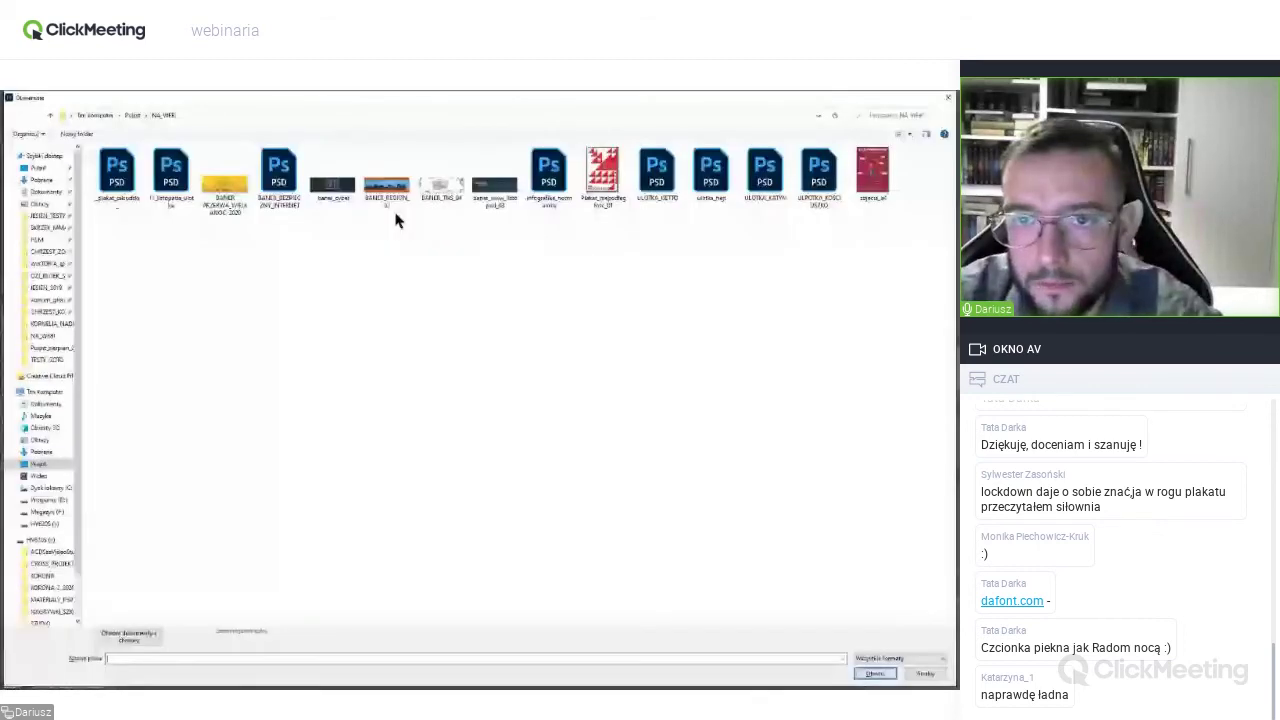
key("1")
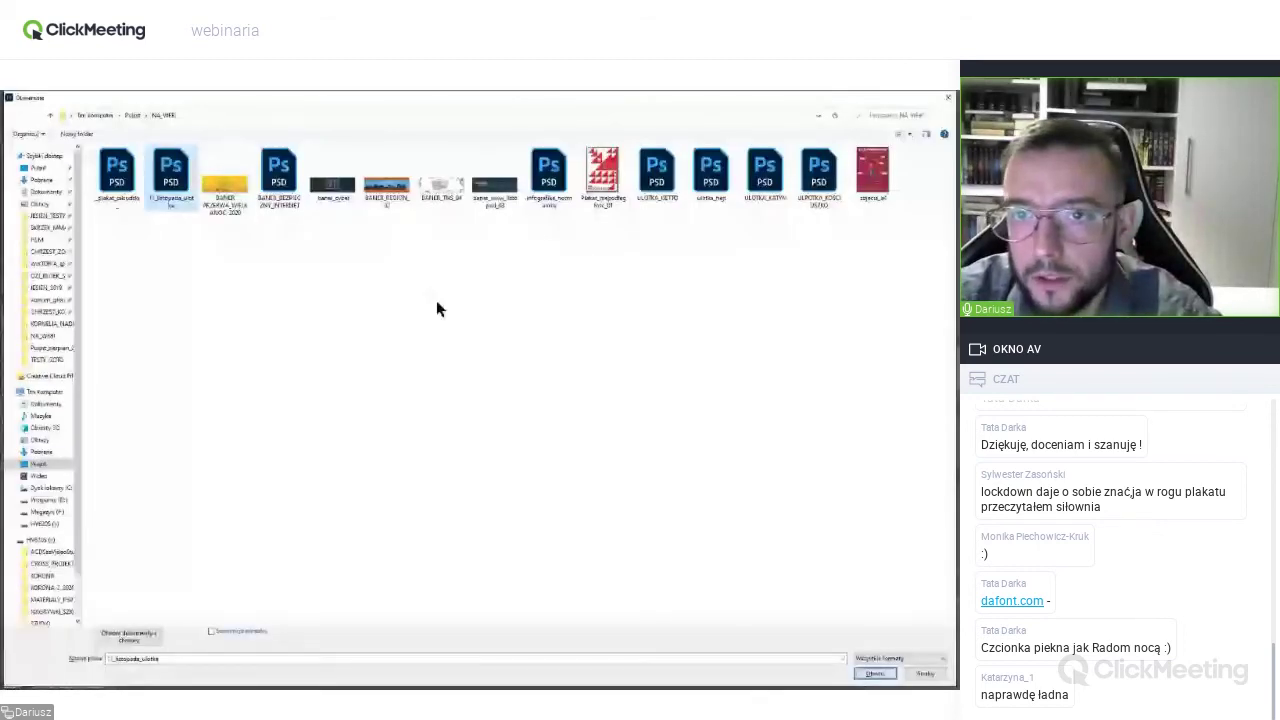
key("Escape")
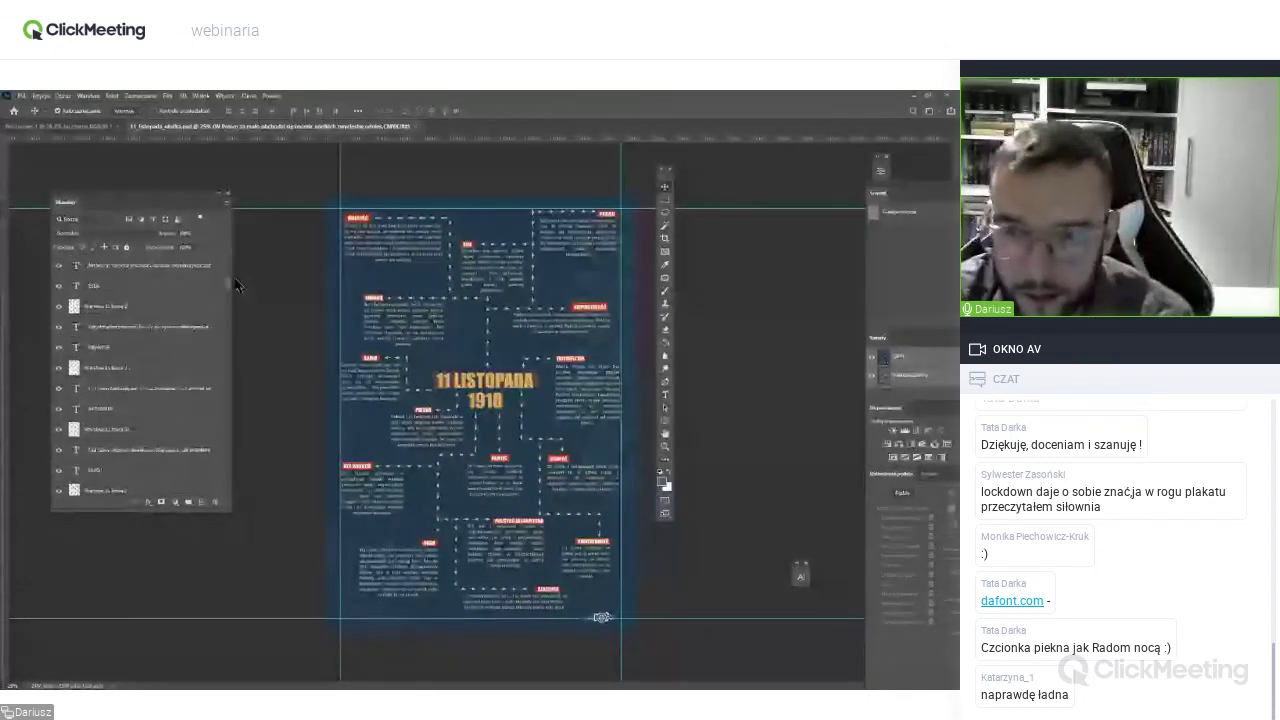
Zoom the 11 LISTOPADA 1918 leaflet view from 25% to about 33%.
scroll(234, 300, "down", 3)
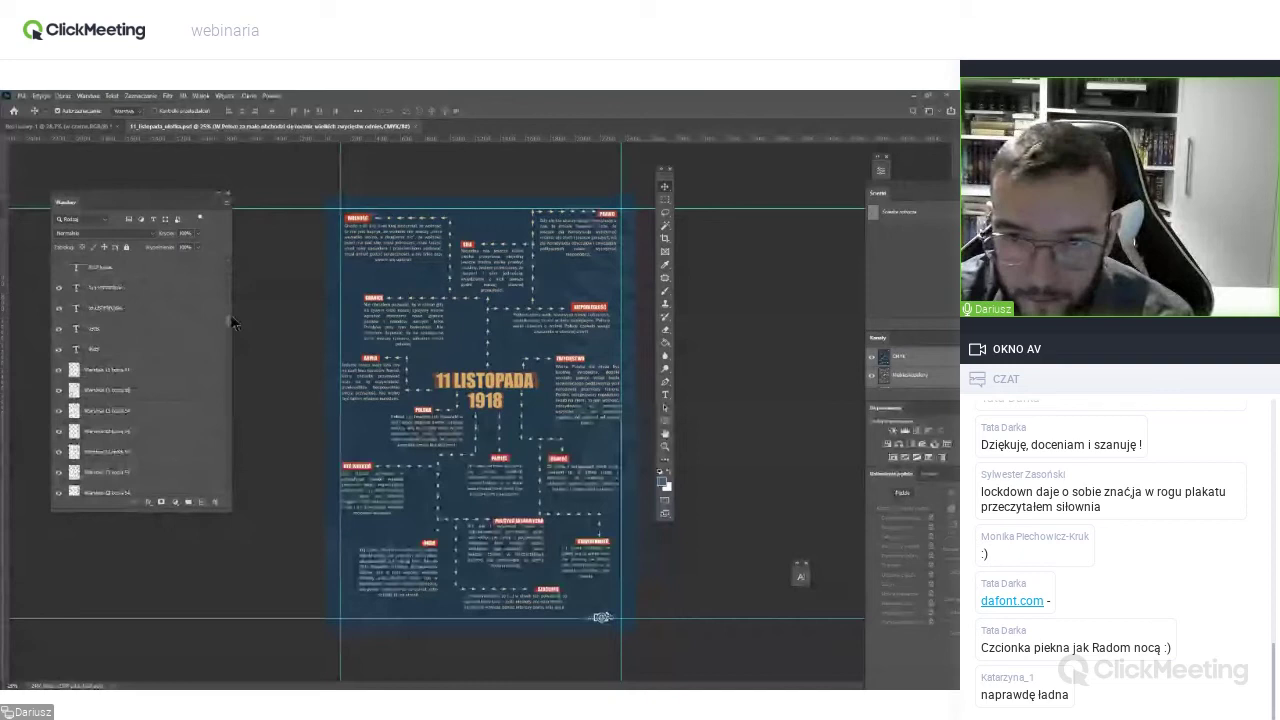
scroll(233, 340, "down", 3)
scroll(233, 420, "down", 2)
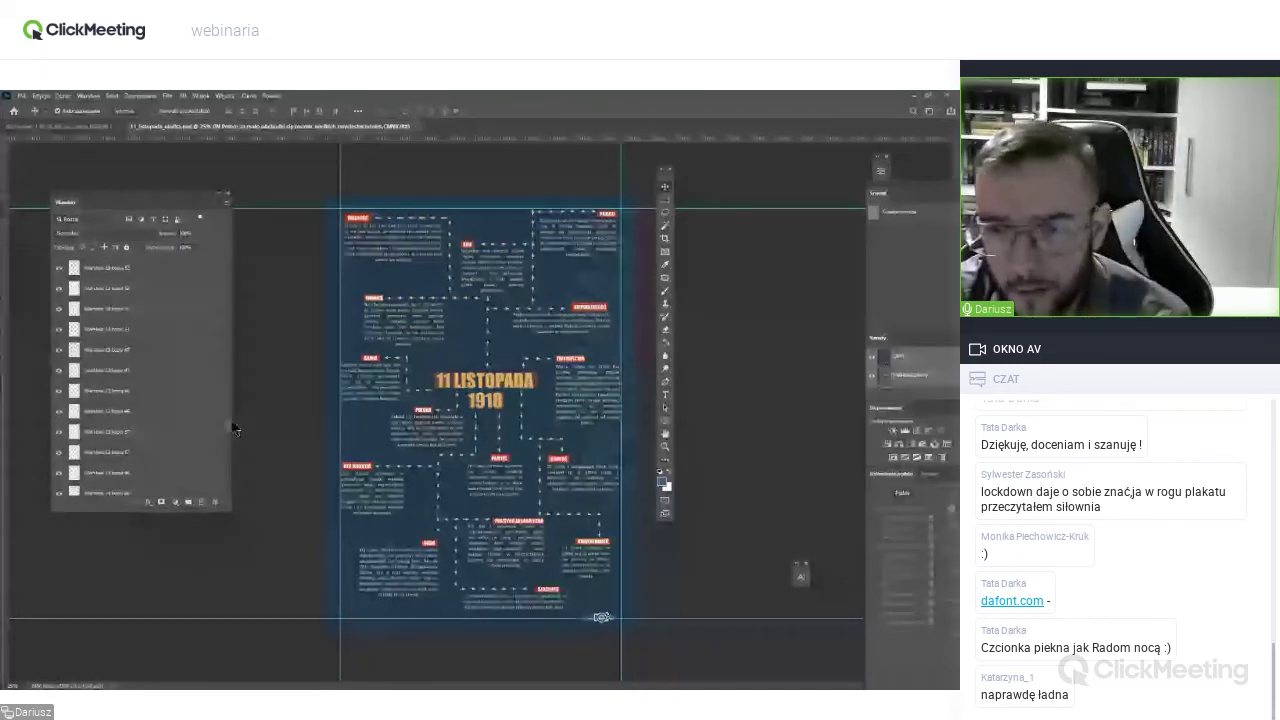
scroll(228, 380, "up", 10)
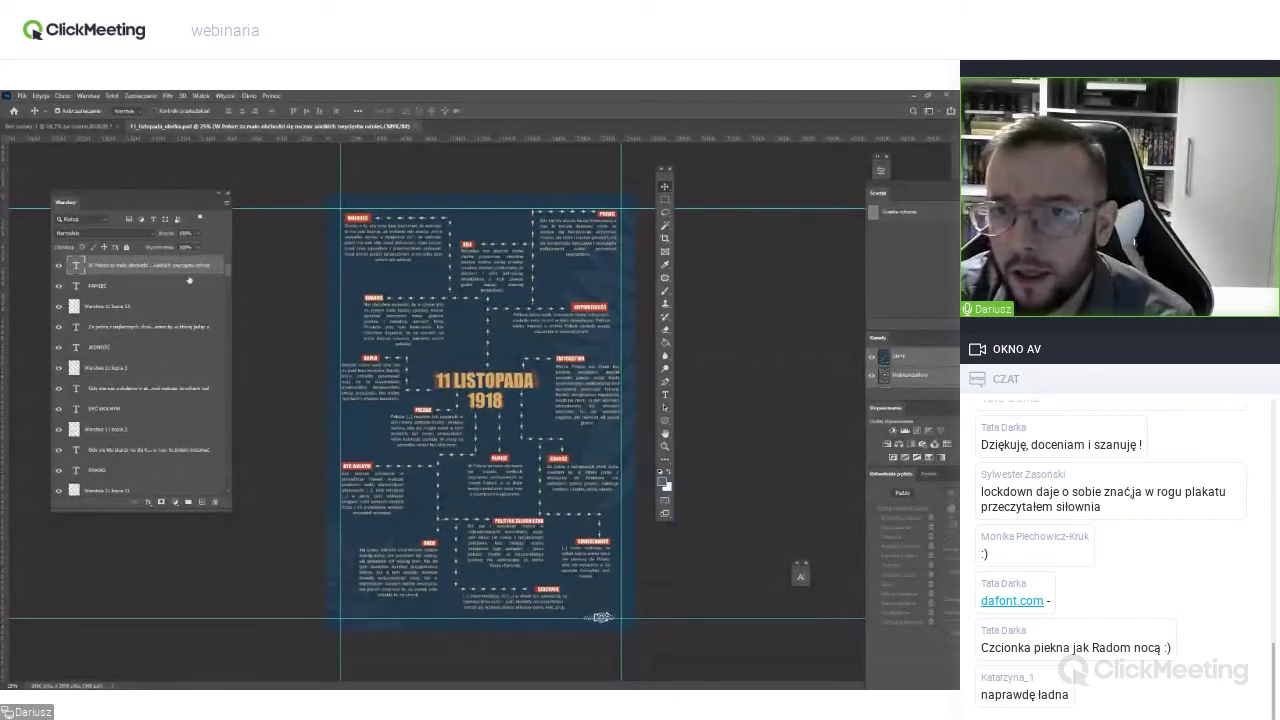
scroll(440, 370, "up", 2)
scroll(440, 340, "up", 2)
scroll(435, 315, "up", 2)
scroll(432, 303, "up", 3)
scroll(432, 303, "down", 3)
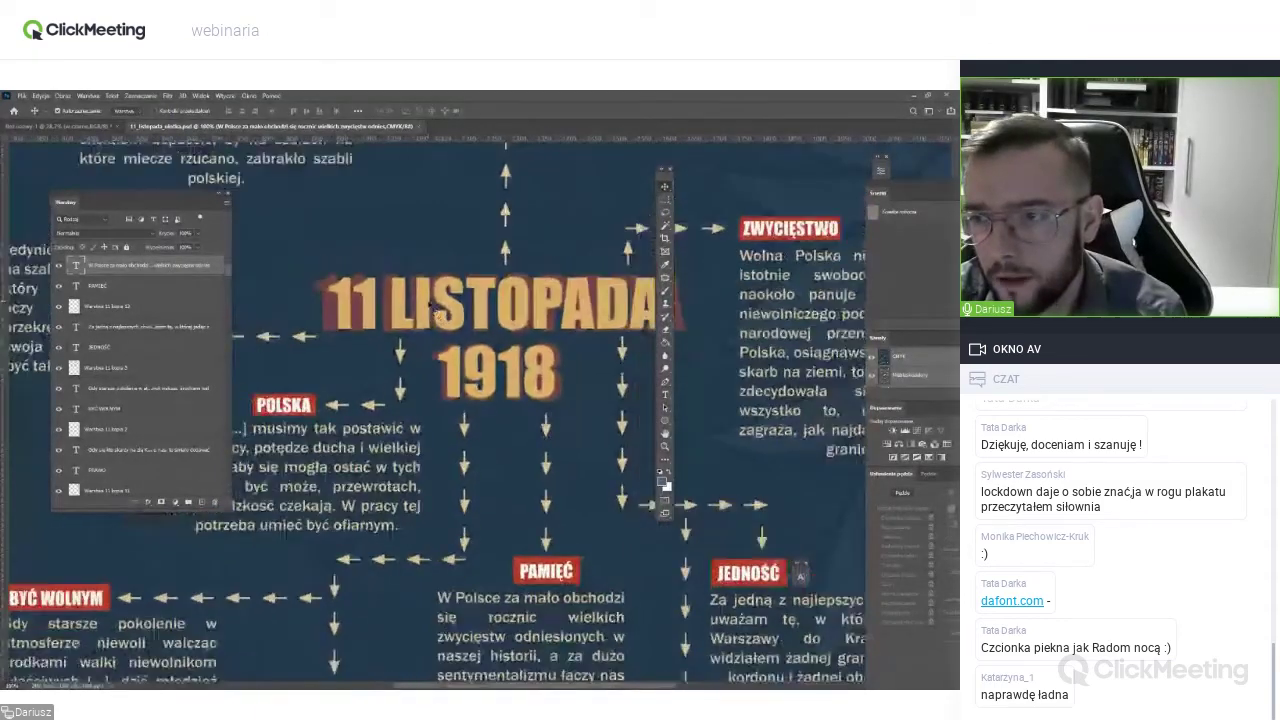
scroll(432, 303, "down", 3)
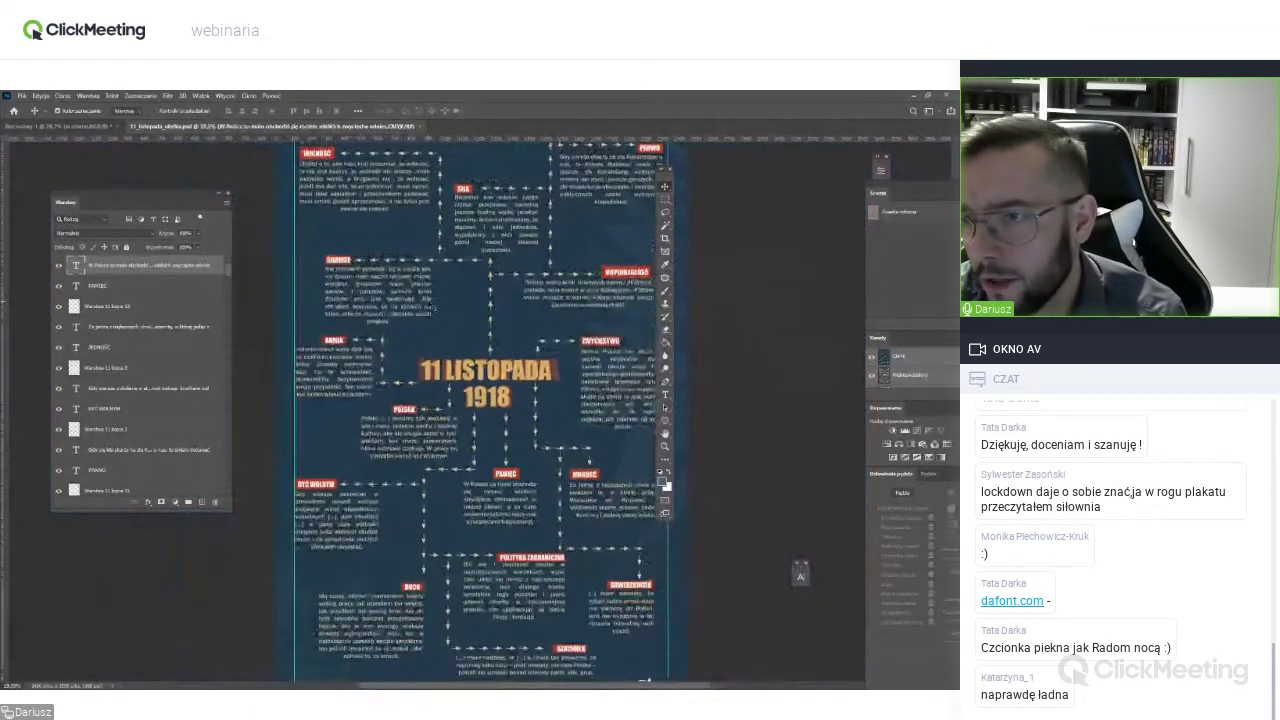
scroll(601, 617, "down", 1)
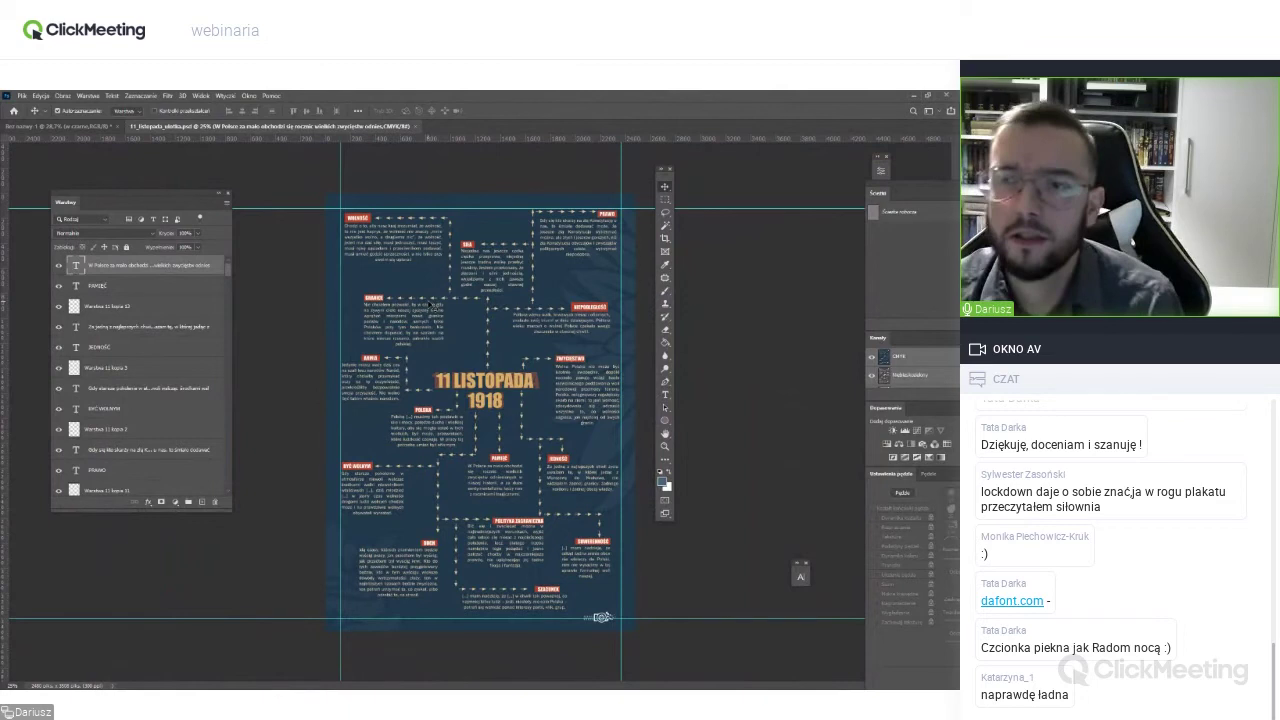
key("ctrl+plus")
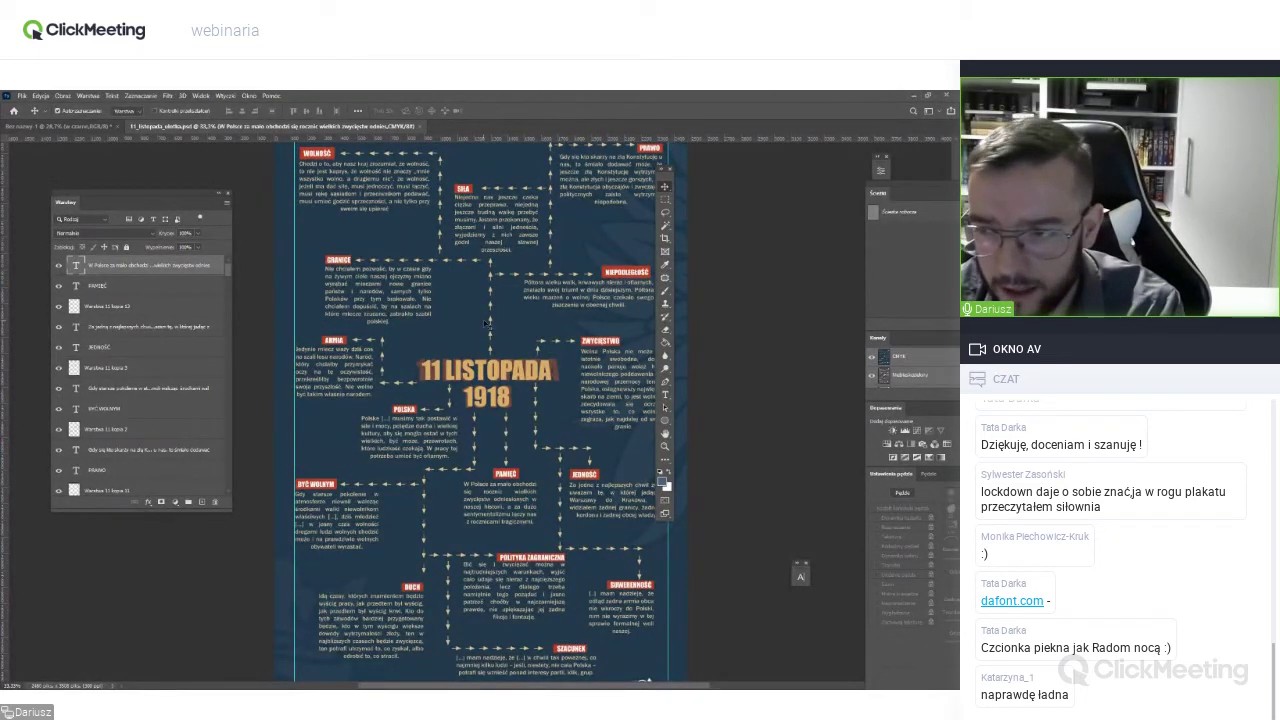
Move the arrow elements and the 11 LISTOPADA title copy on the poster.
left_click_drag(370, 250, 377, 341)
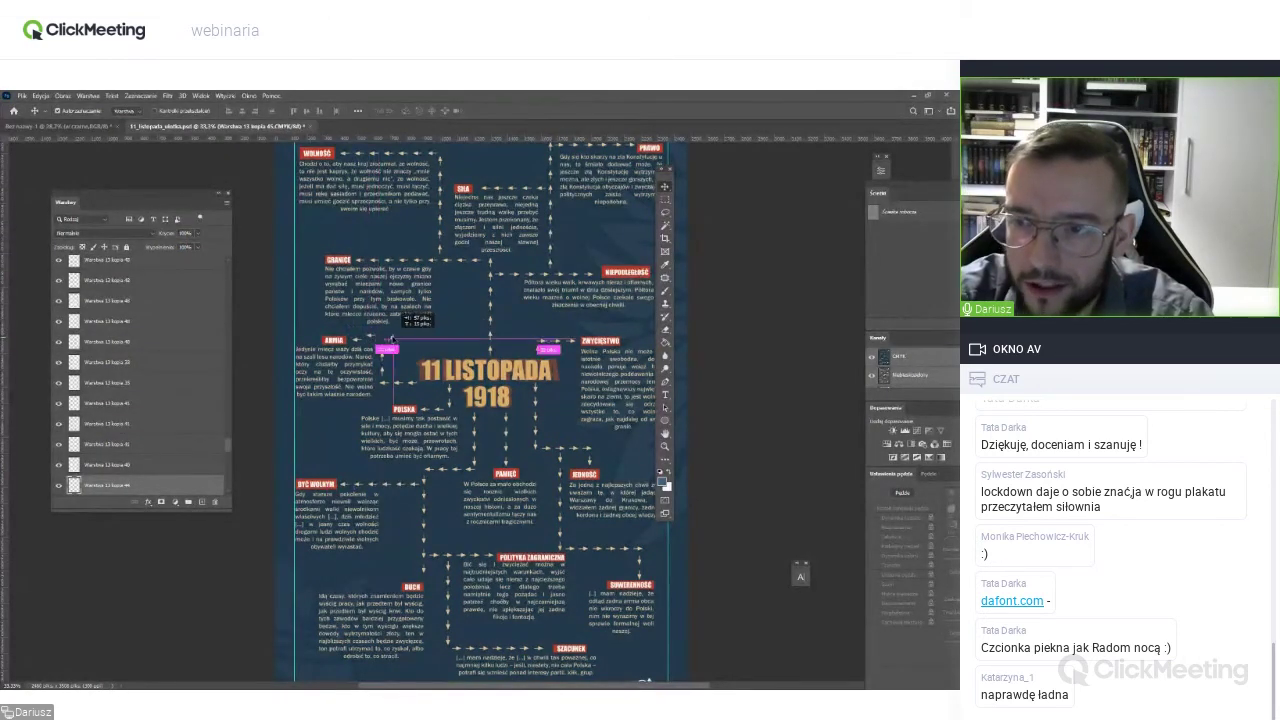
scroll(156, 466, "down", 5)
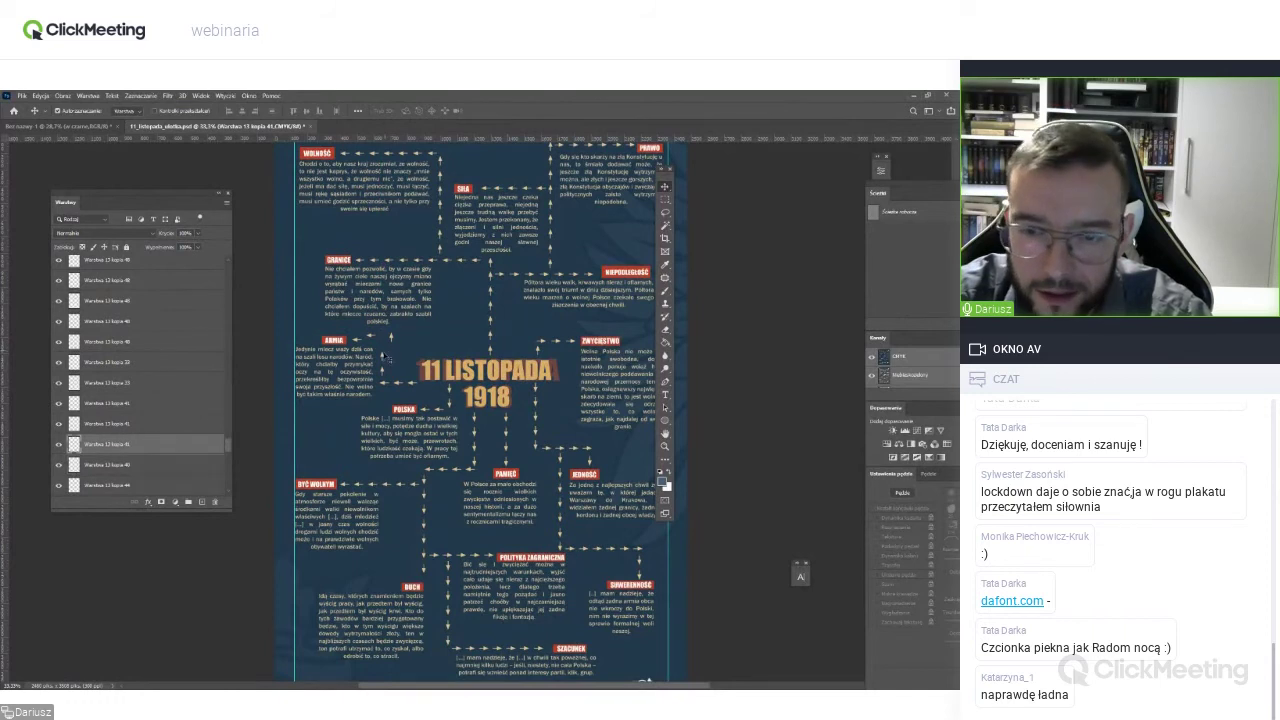
mouse_move(393, 361)
left_mouse_down()
mouse_move(383, 371)
mouse_move(411, 347)
mouse_move(404, 388)
mouse_move(462, 358)
left_mouse_up()
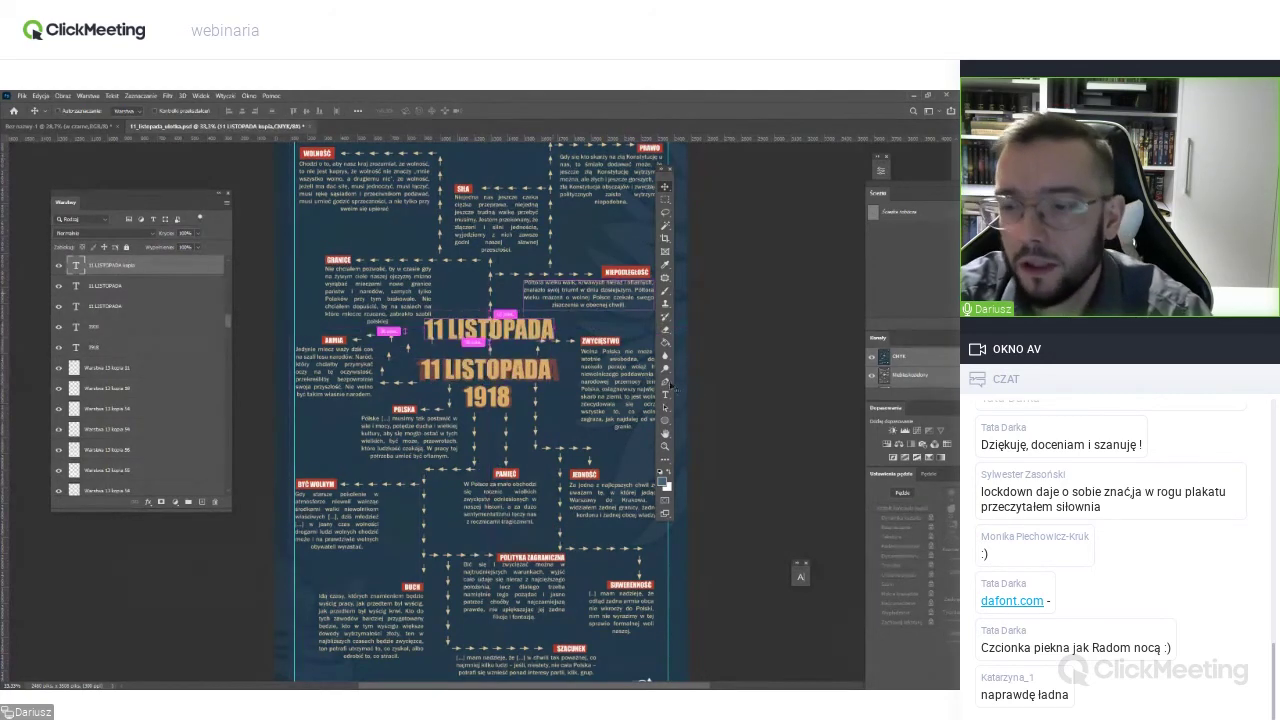
left_click_drag(463, 353, 470, 362)
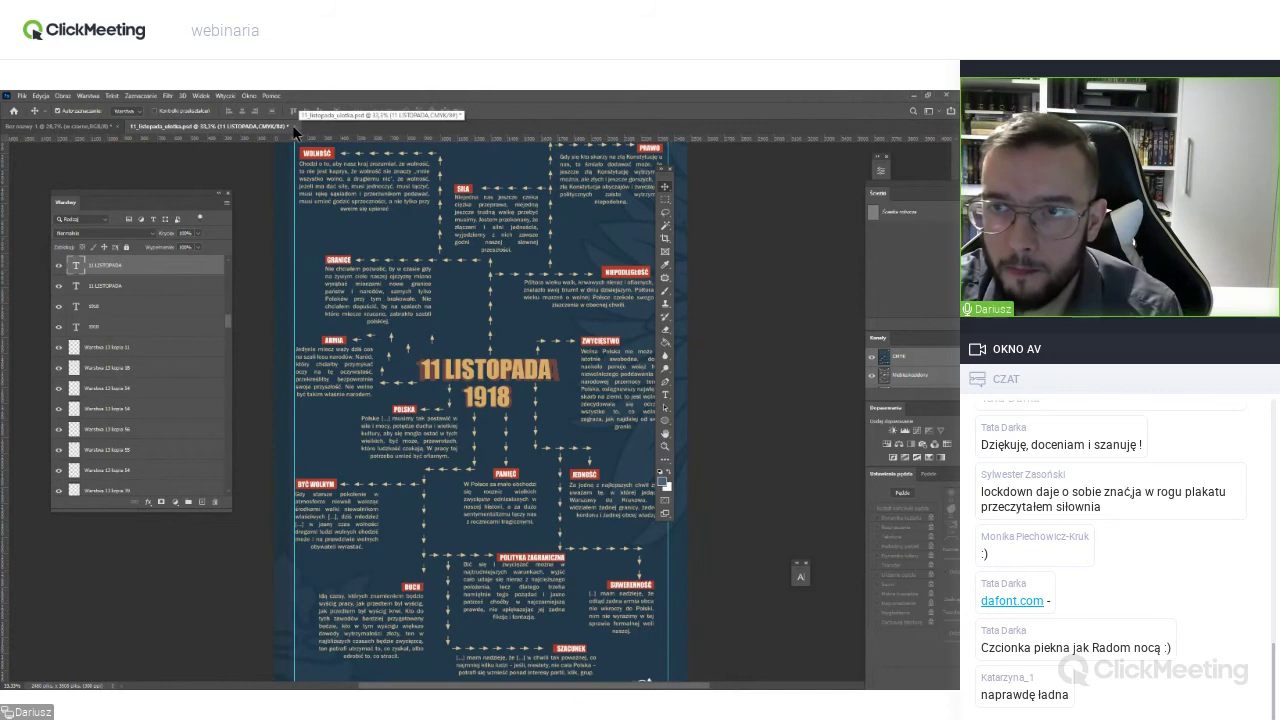
Close the 11 LISTOPADA poster without saving and bring up the Open dialog.
left_click(293, 127)
left_click(517, 318)
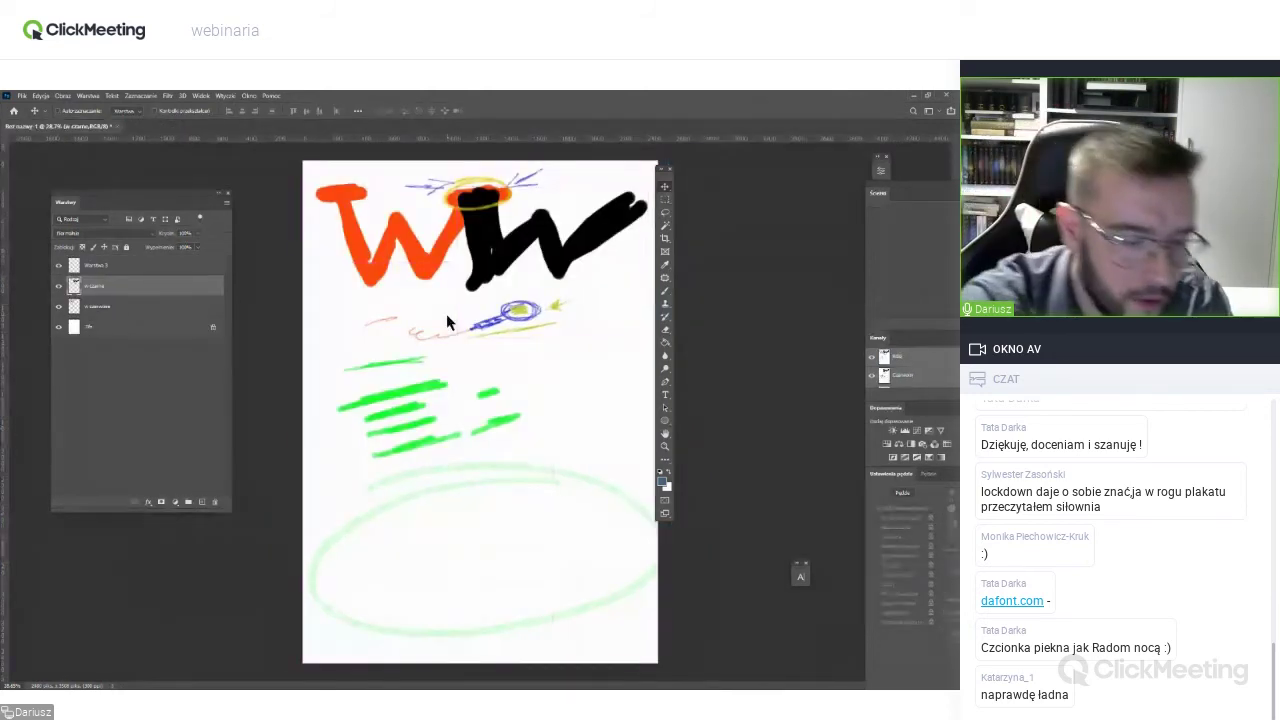
key("ctrl+o")
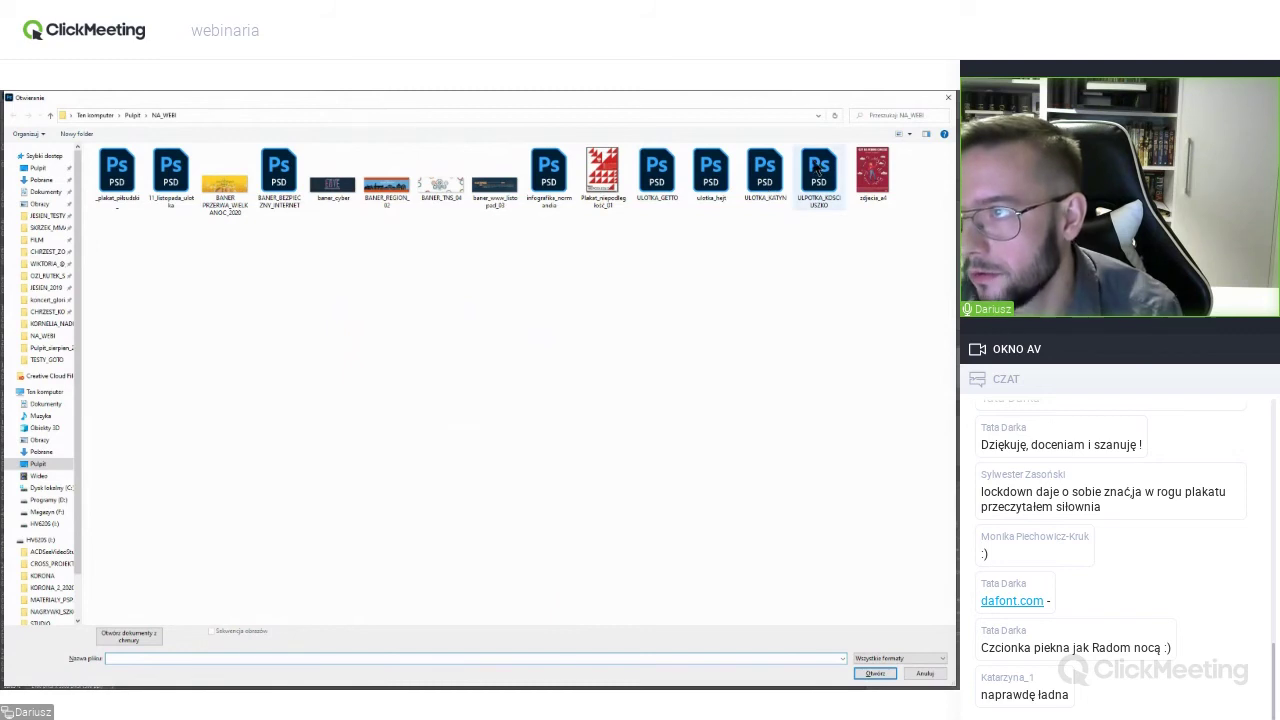
Open the ULOTKA_GETTO leaflet from the NA_WEB folder.
left_click(656, 170)
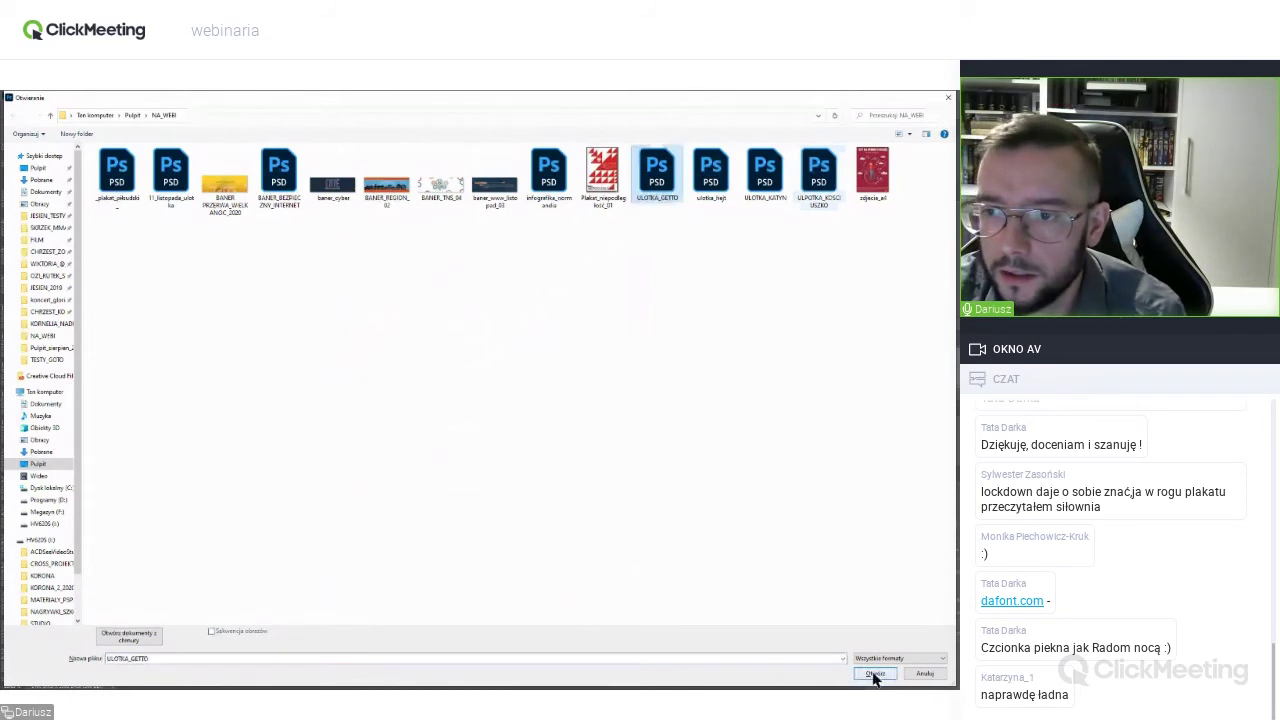
left_click(875, 674)
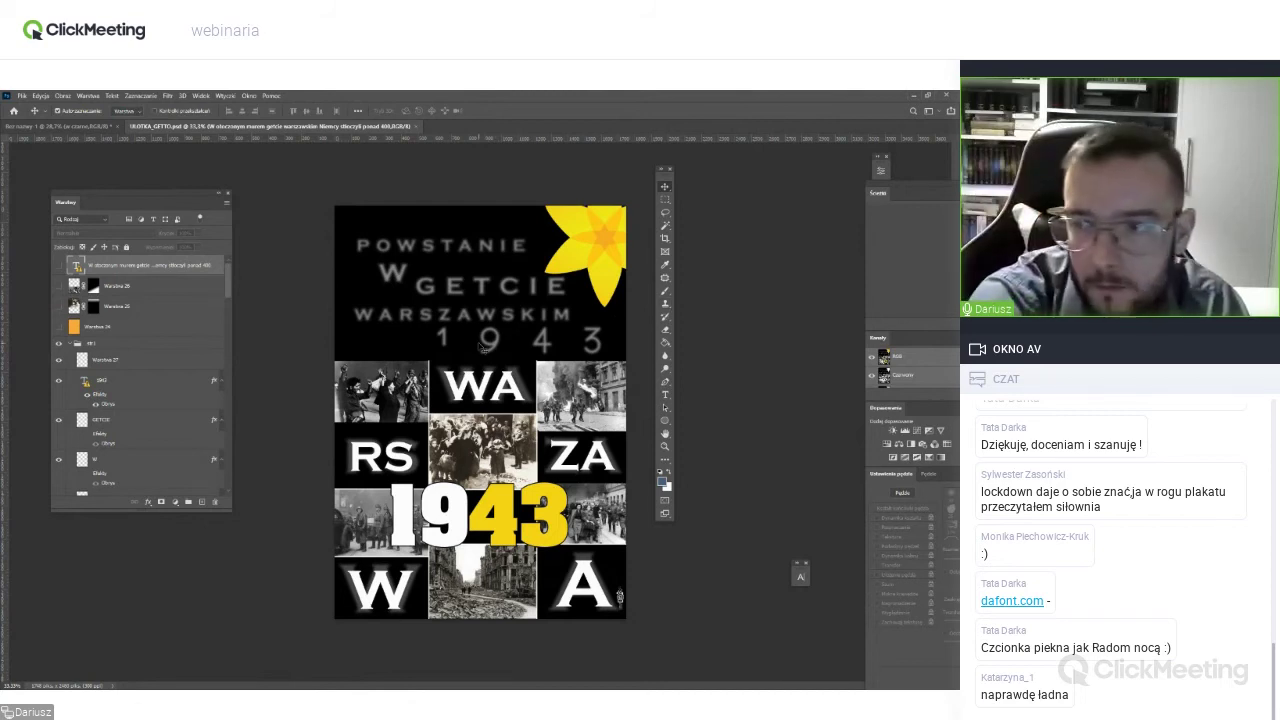
Zoom in and shift the top-left photo, trying then cancelling a Free Transform enlargement.
key("ctrl+plus")
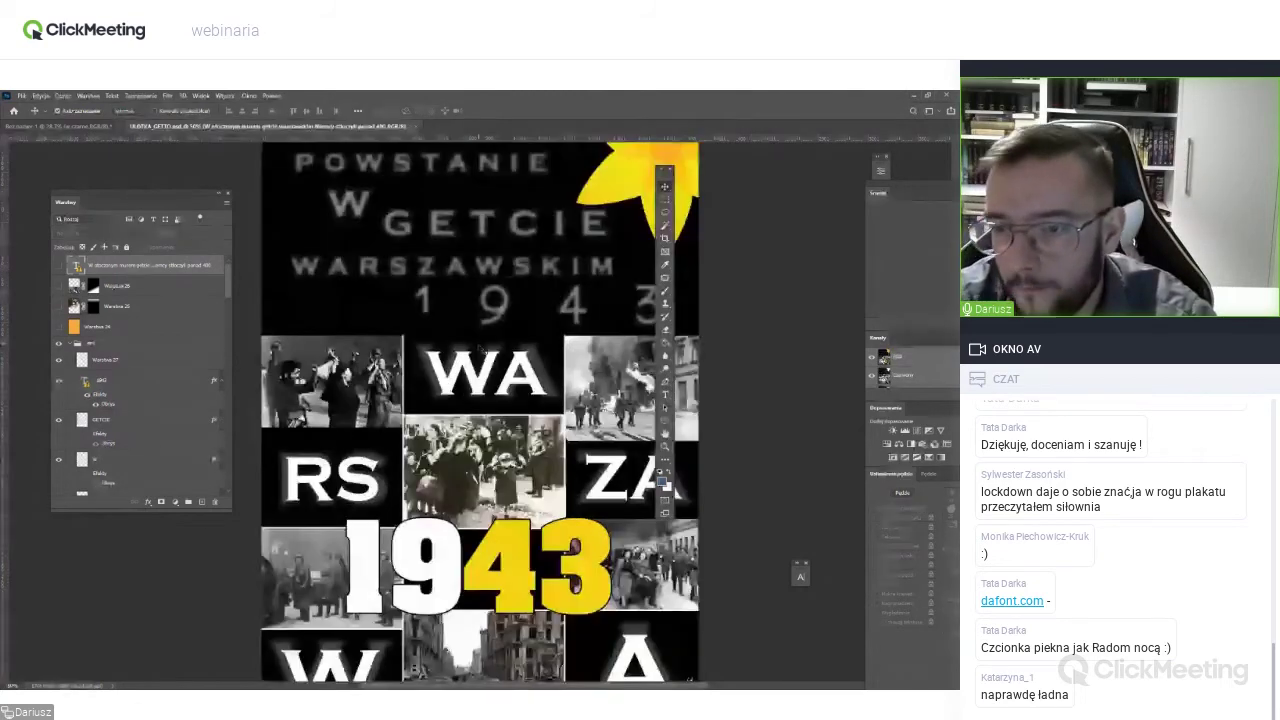
left_click_drag(688, 680, 706, 641)
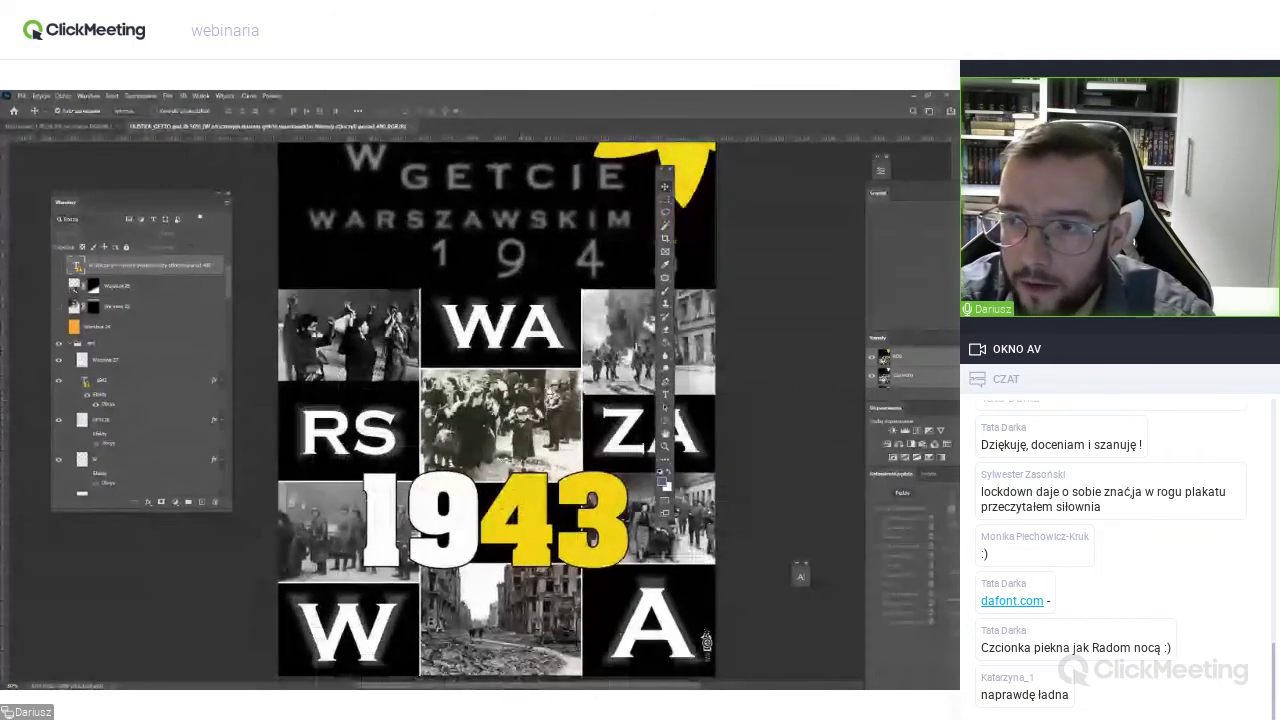
mouse_move(437, 333)
left_mouse_down()
mouse_move(450, 282)
mouse_move(455, 310)
left_mouse_up()
key("ctrl+t")
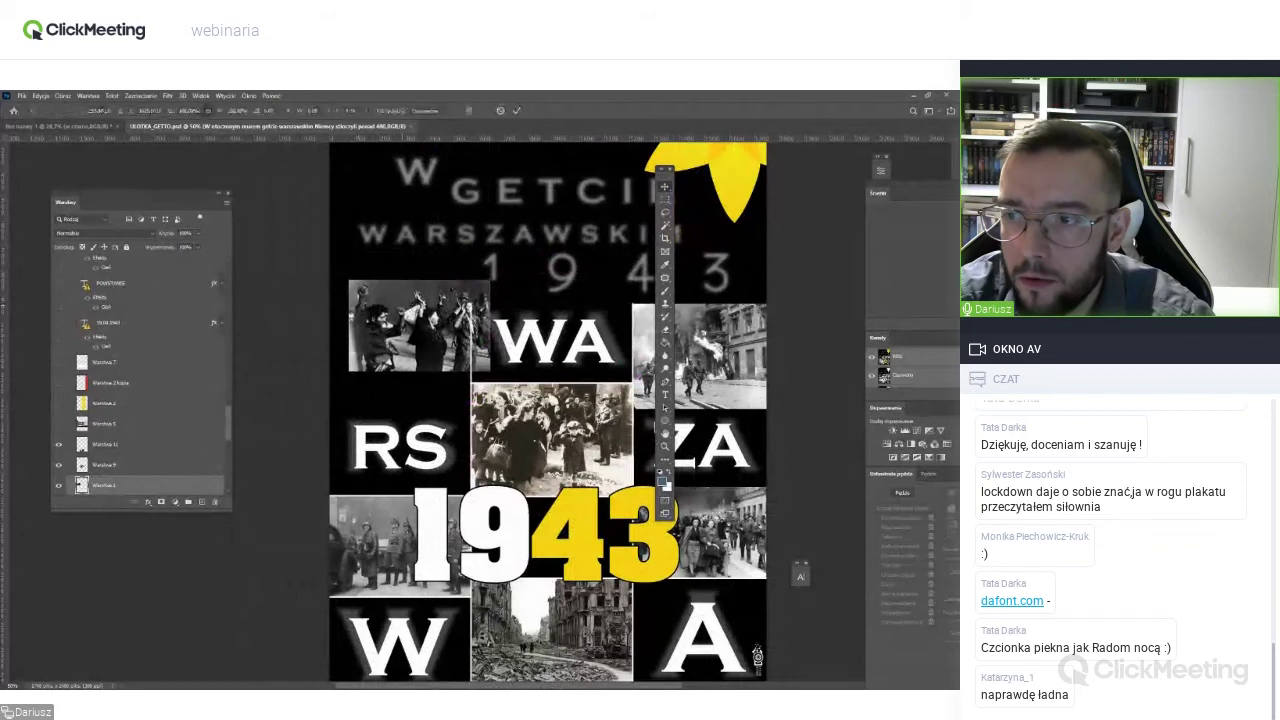
mouse_move(490, 281)
left_mouse_down()
mouse_move(594, 213)
mouse_move(455, 243)
mouse_move(512, 247)
left_mouse_up()
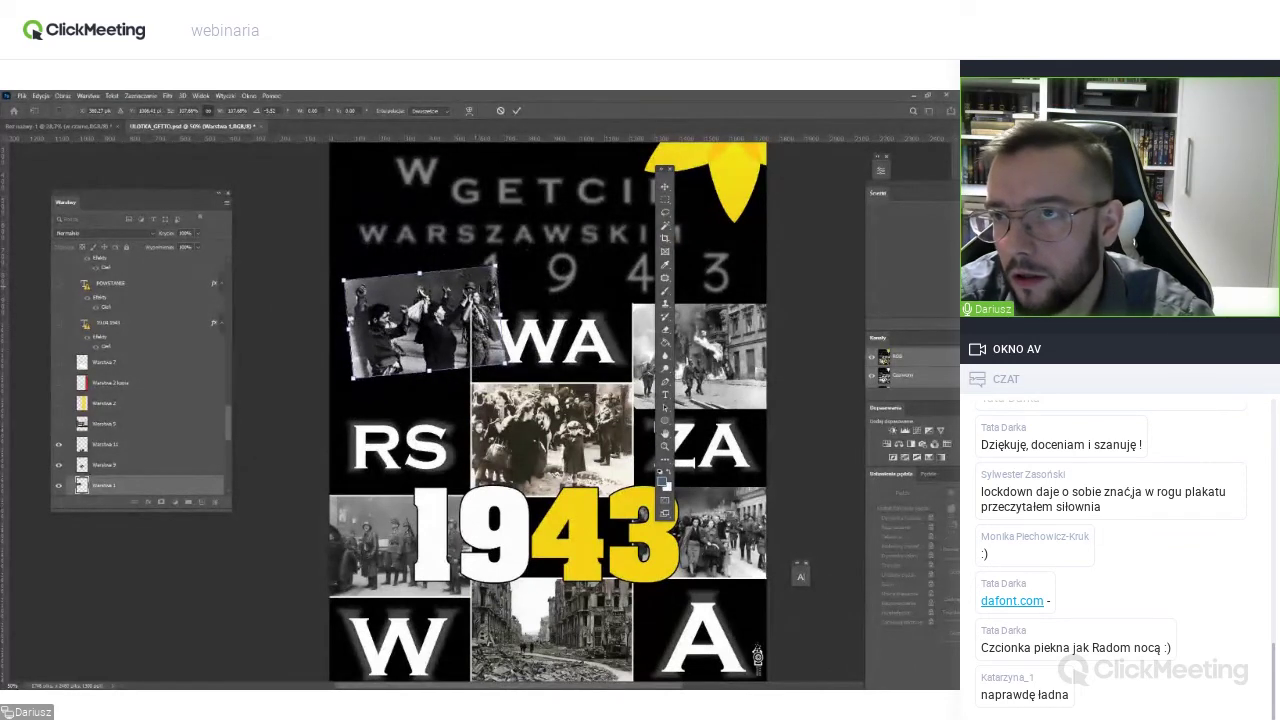
key("Escape")
Undo the last rearrangement and move the top-right photo down beside ZA.
scroll(548, 410, "down", 2)
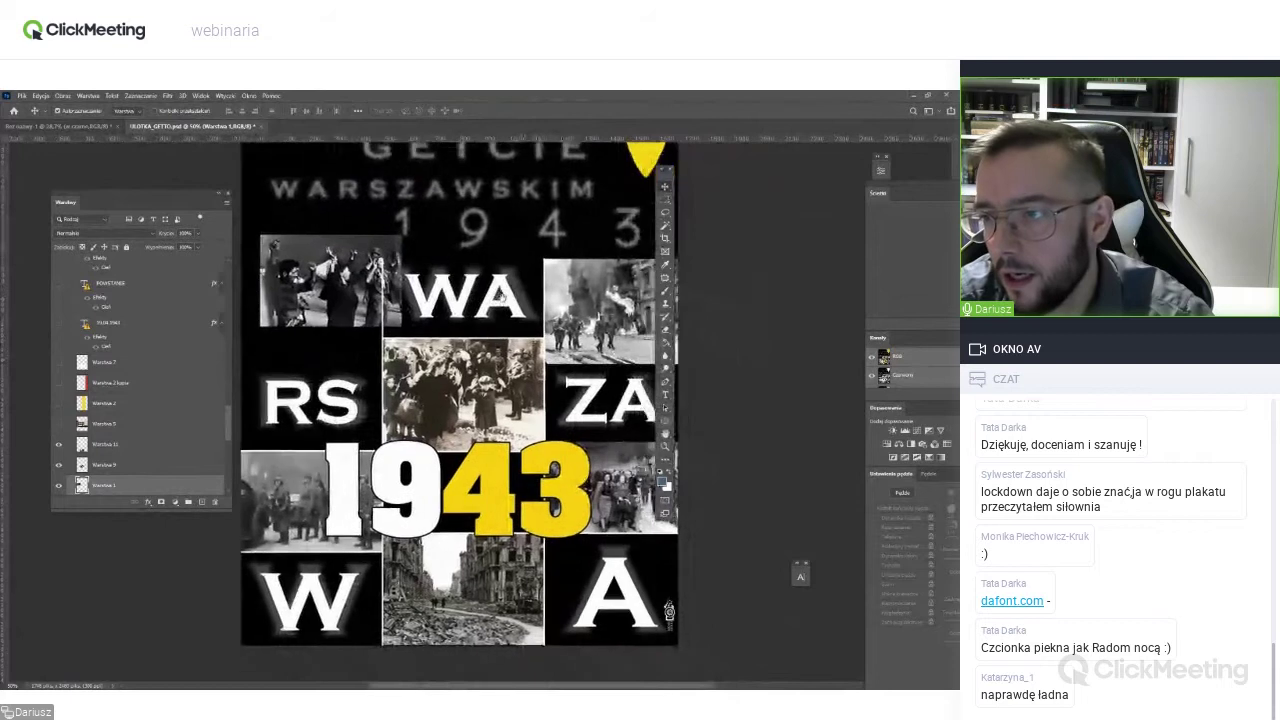
left_click_drag(669, 610, 703, 568)
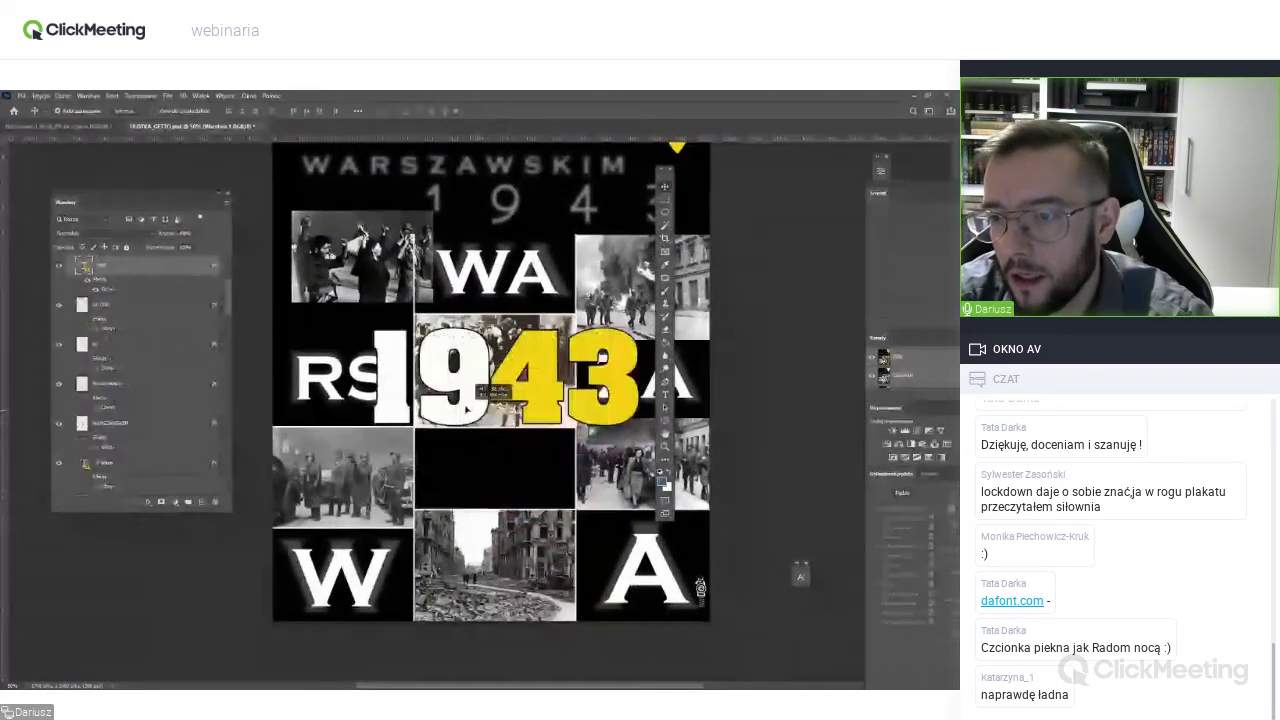
key("ctrl+z")
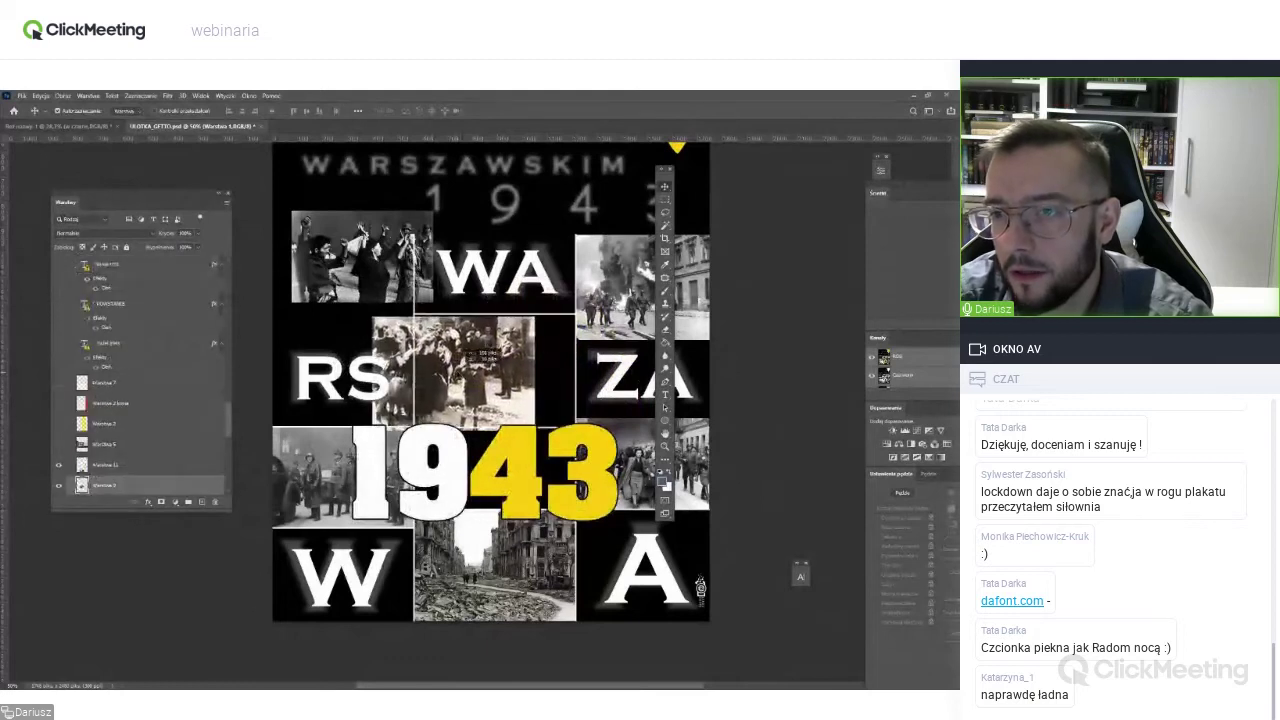
left_click_drag(470, 348, 580, 356)
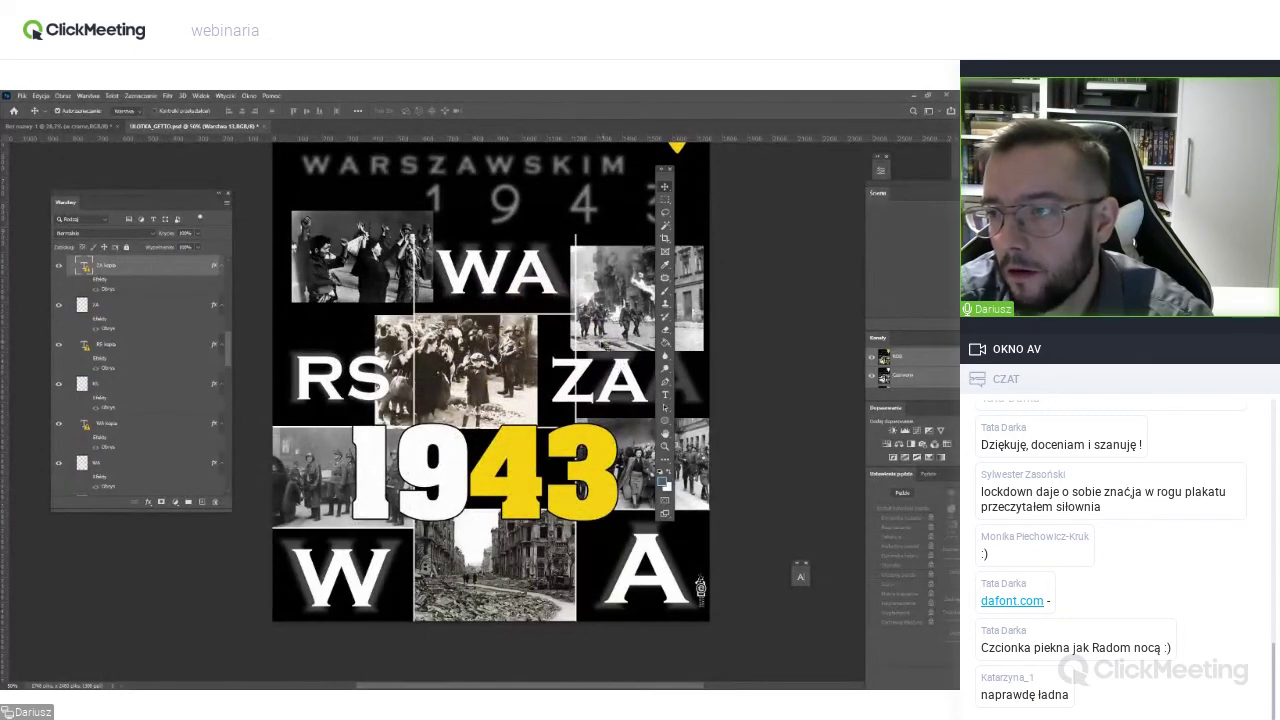
Zoom in close on the boy-and-soldiers photo and select its layer, Warstwa 9.
scroll(482, 222, "up", 5)
scroll(596, 310, "up", 3)
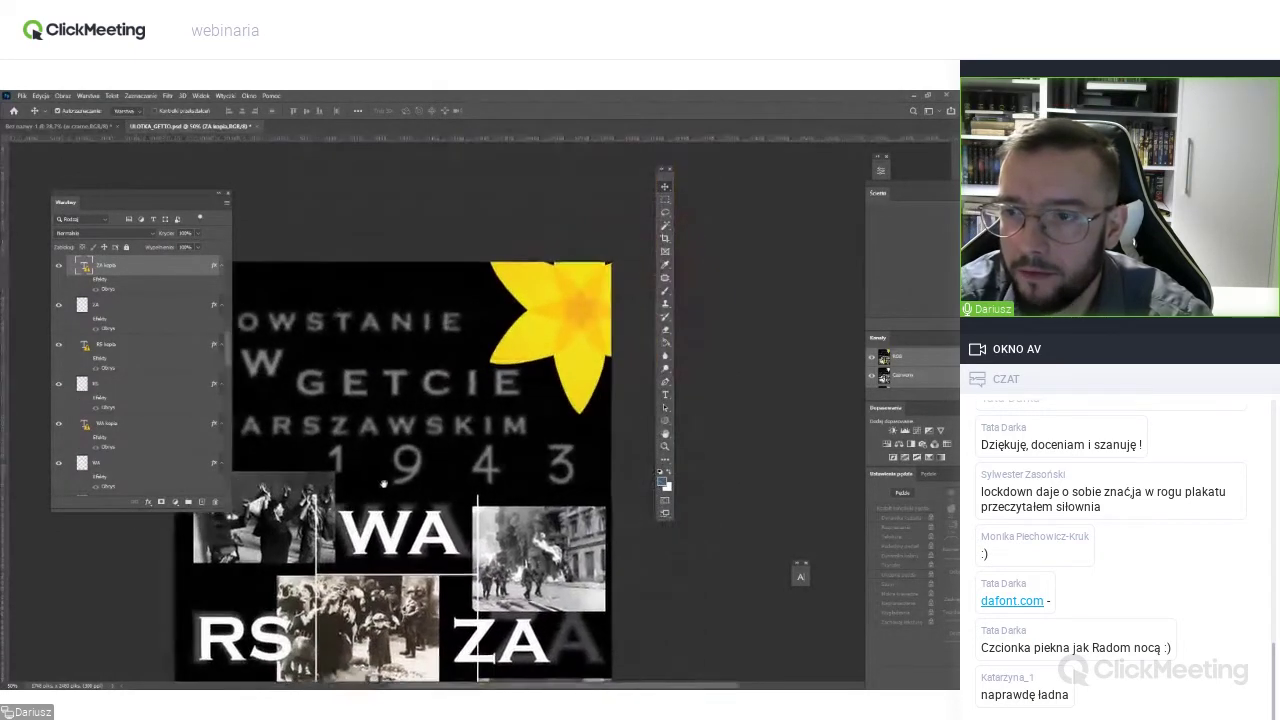
left_click_drag(596, 310, 521, 350)
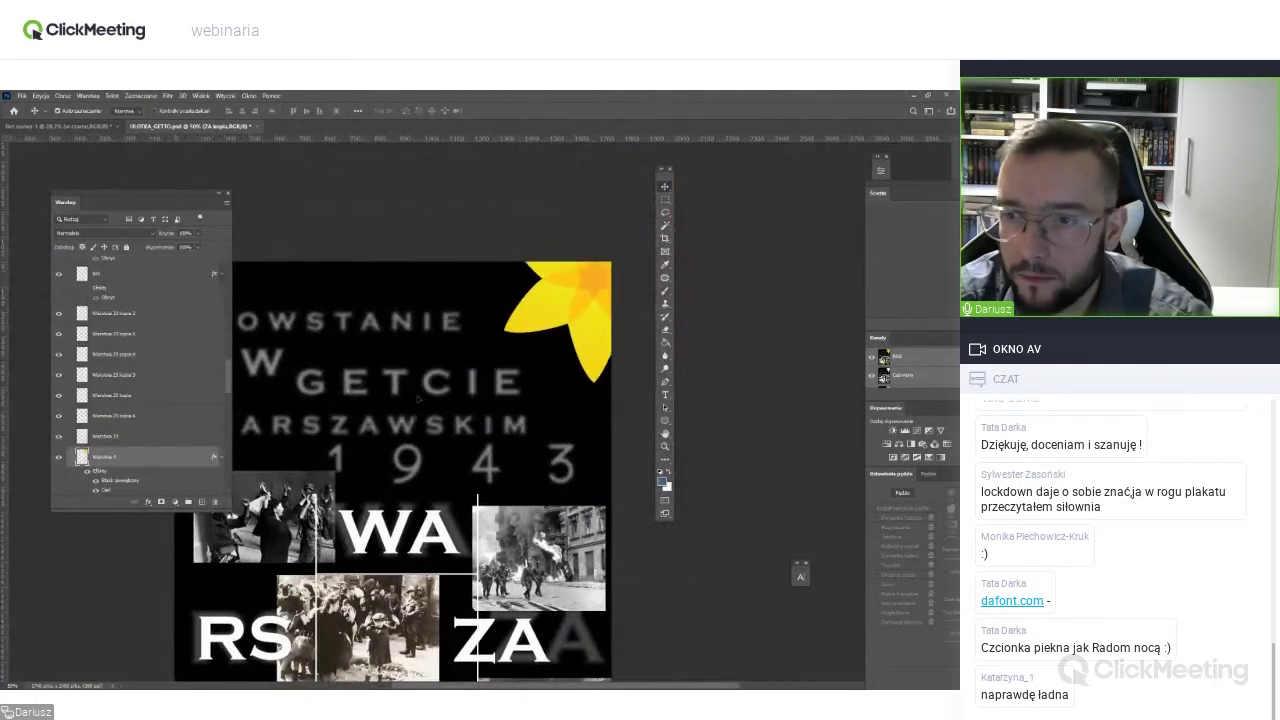
scroll(418, 398, "down", 2)
scroll(503, 331, "down", 3)
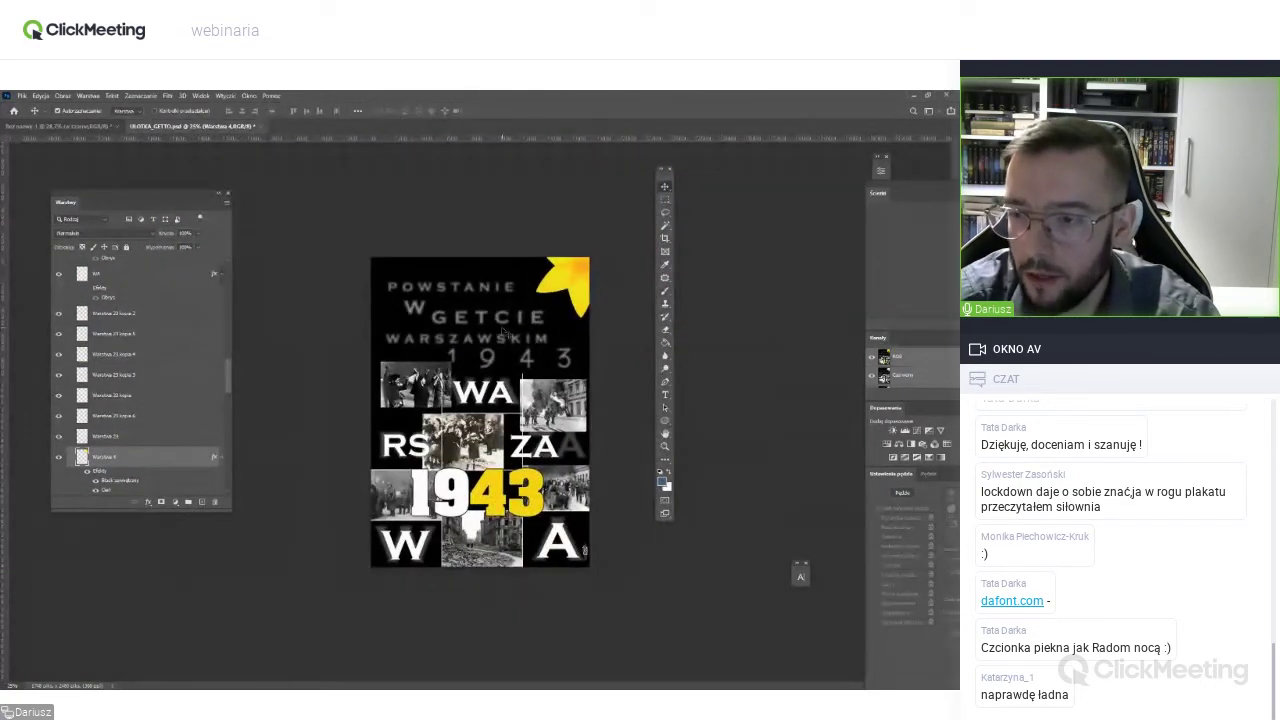
scroll(503, 331, "up", 1)
scroll(504, 332, "up", 2)
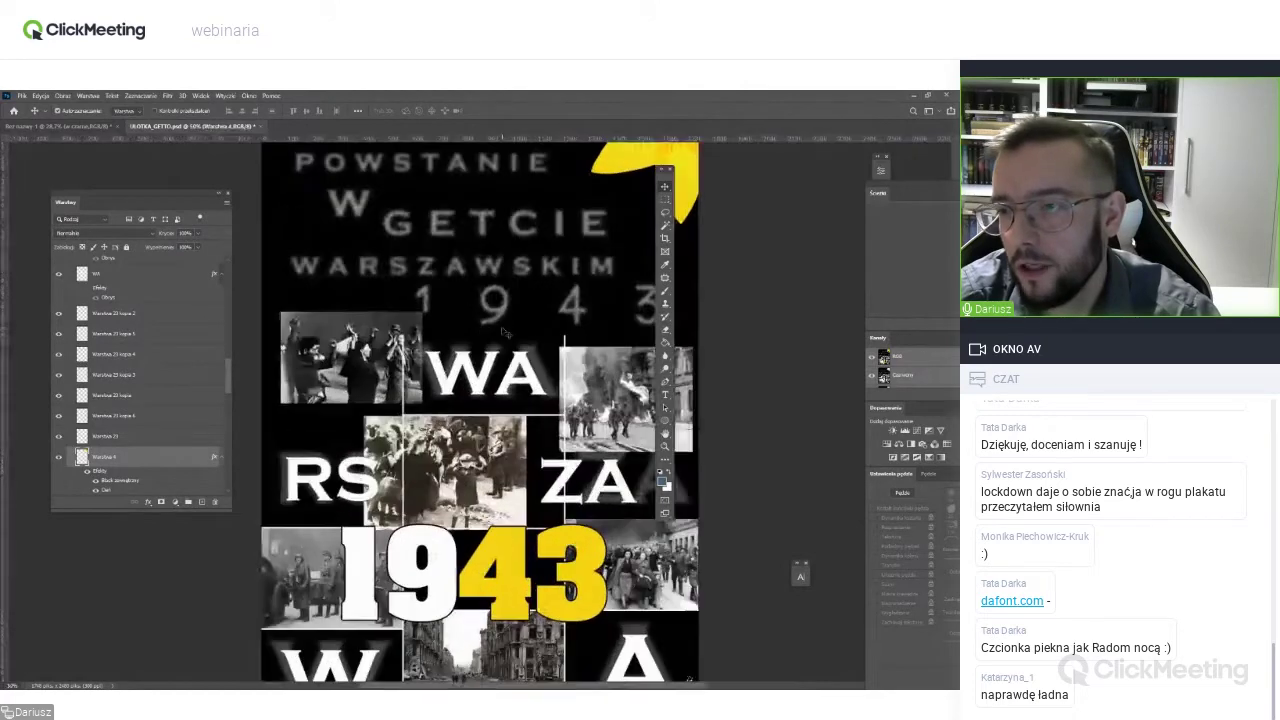
scroll(504, 332, "down", 1)
scroll(504, 332, "up", 1)
scroll(504, 332, "up", 1)
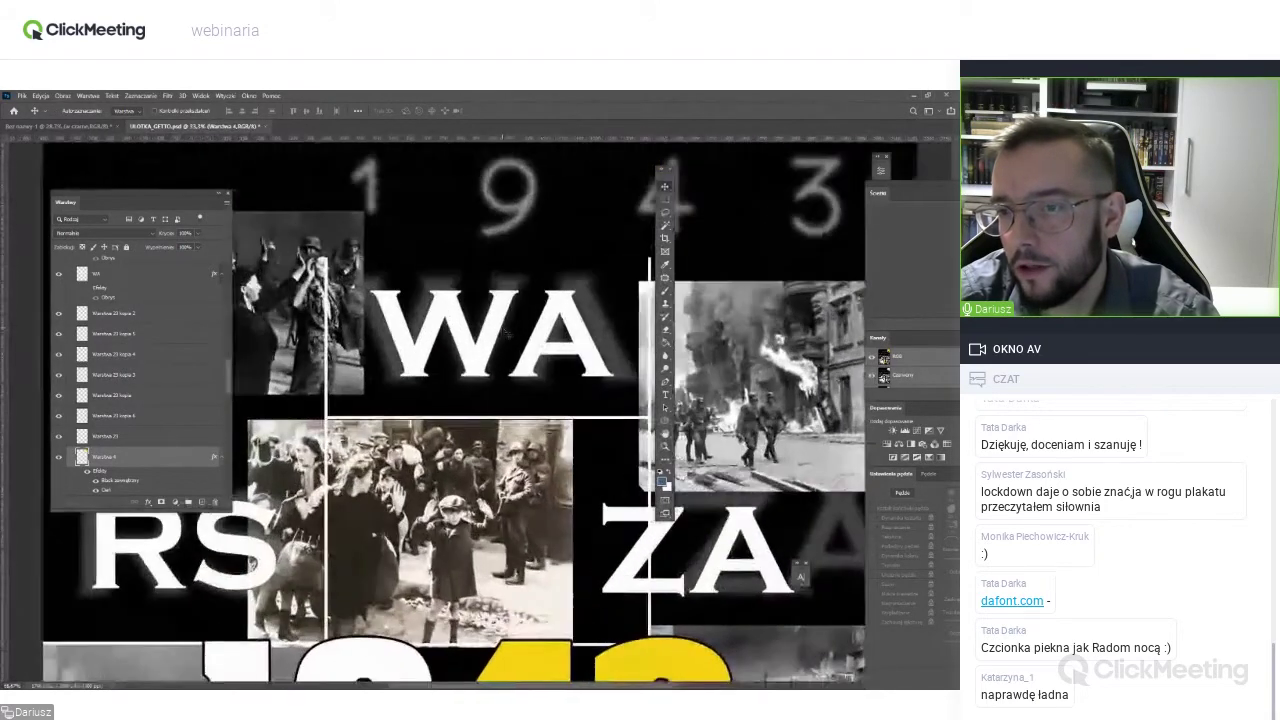
scroll(505, 333, "up", 2)
scroll(505, 333, "up", 1)
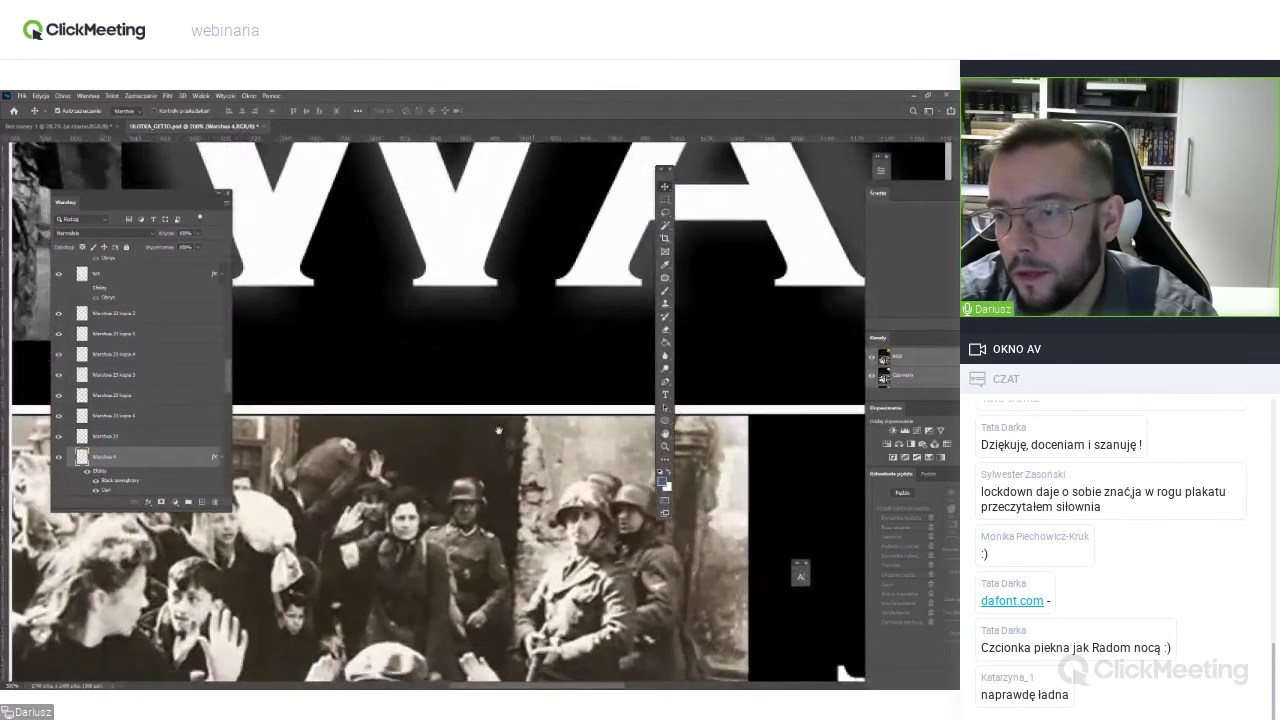
scroll(505, 333, "up", 2)
scroll(470, 304, "up", 1)
scroll(470, 304, "up", 1)
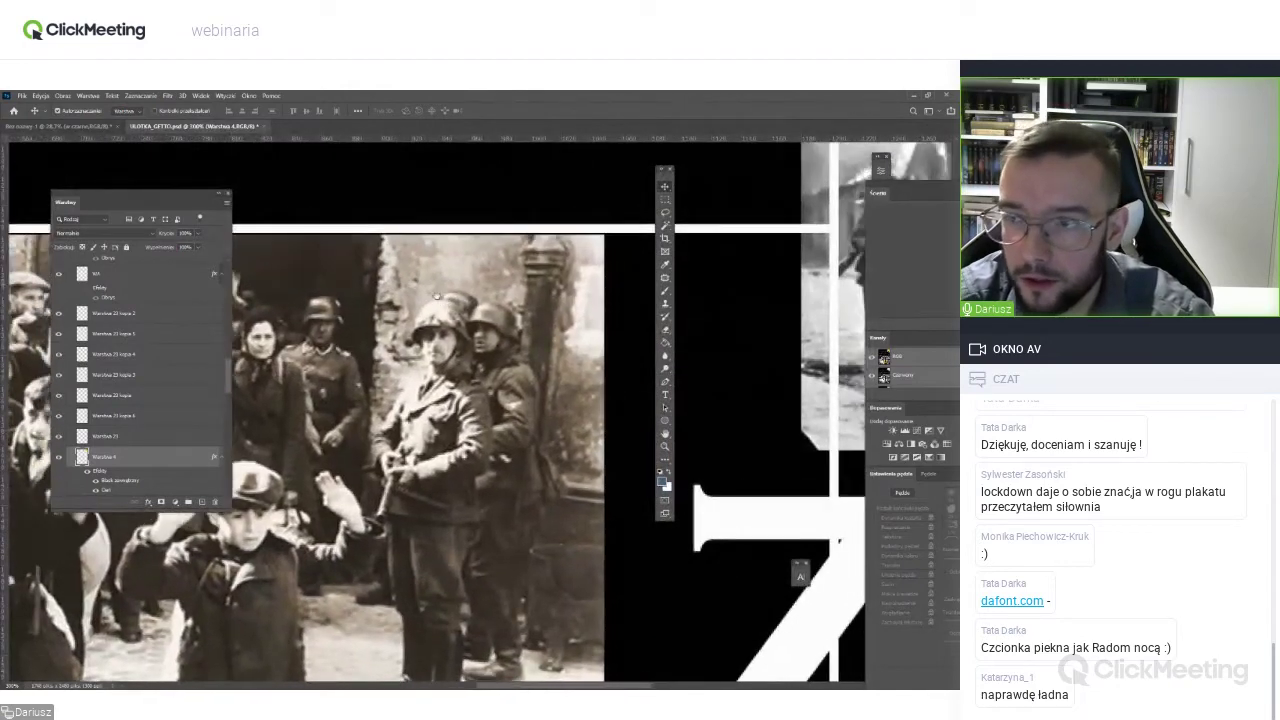
scroll(470, 304, "up", 2)
scroll(510, 341, "down", 2)
scroll(510, 341, "down", 1)
scroll(510, 341, "down", 2)
scroll(510, 341, "down", 1)
scroll(510, 341, "up", 2)
scroll(480, 340, "up", 1)
scroll(450, 339, "up", 1)
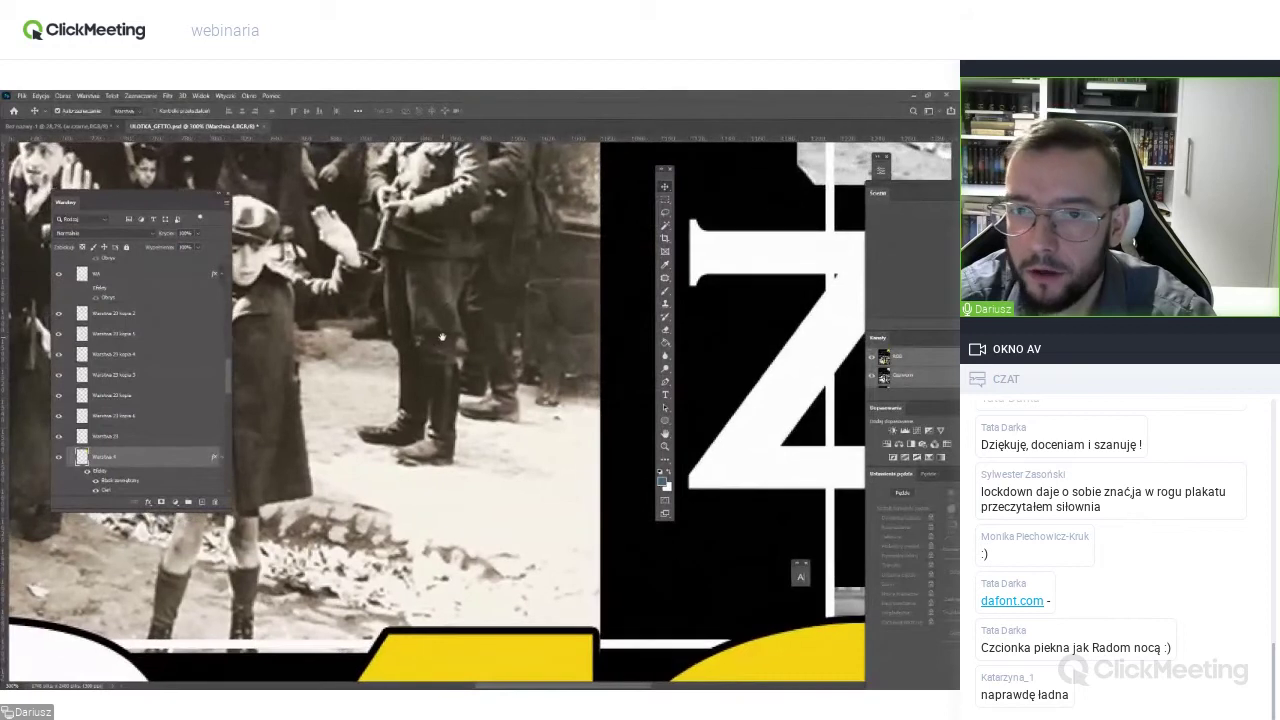
scroll(424, 338, "up", 1)
scroll(430, 336, "up", 1)
scroll(445, 330, "up", 2)
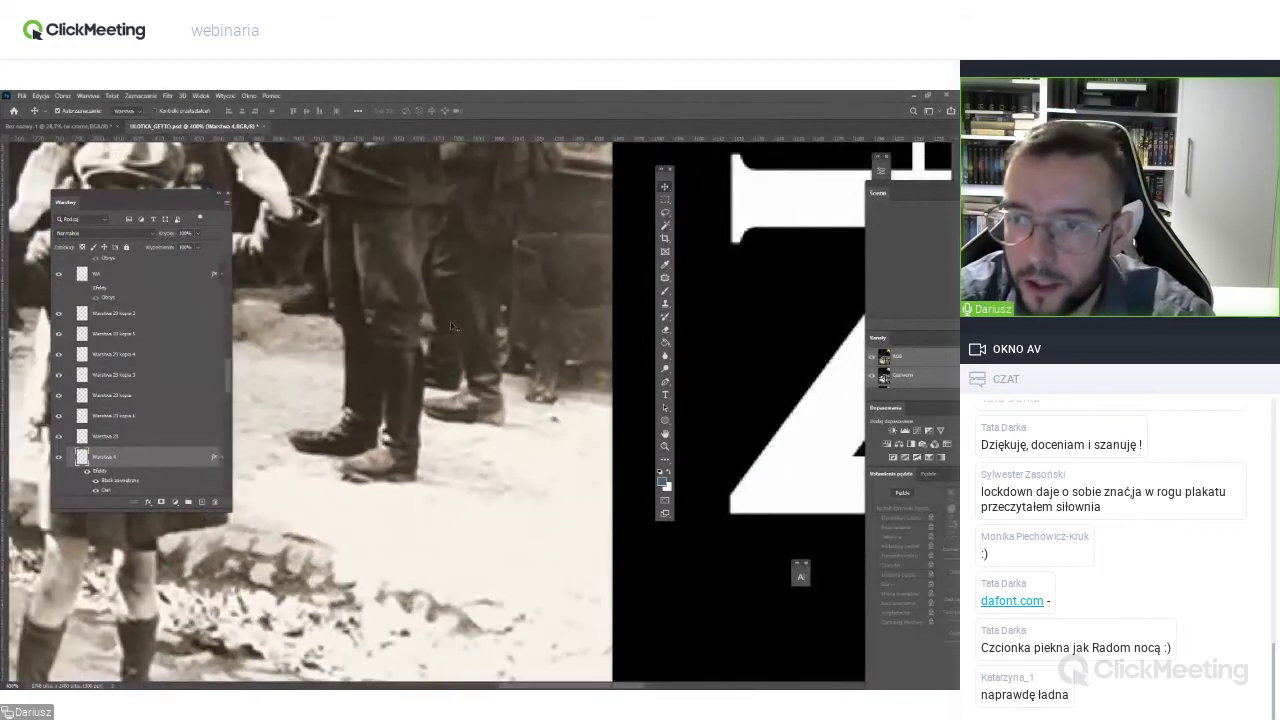
left_click(408, 370)
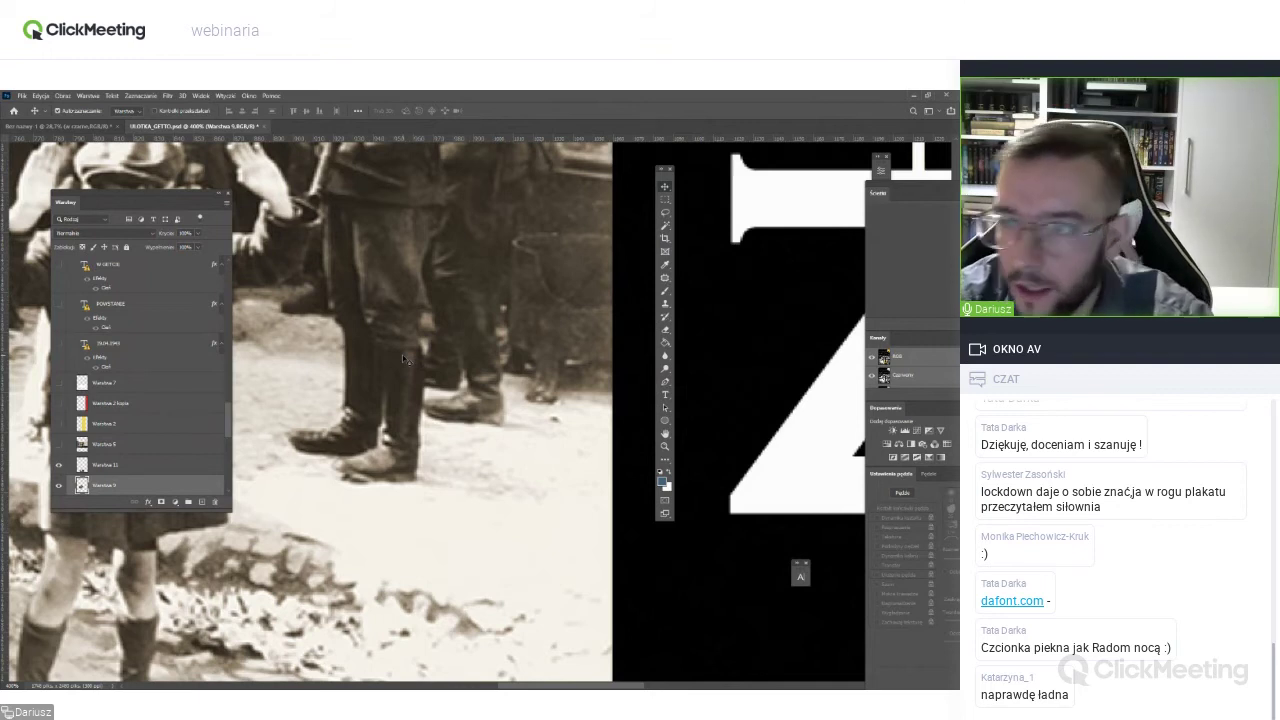
Switch to the Clone Stamp, pan to the boy's legs, and bring up the brush presets.
left_click(666, 308)
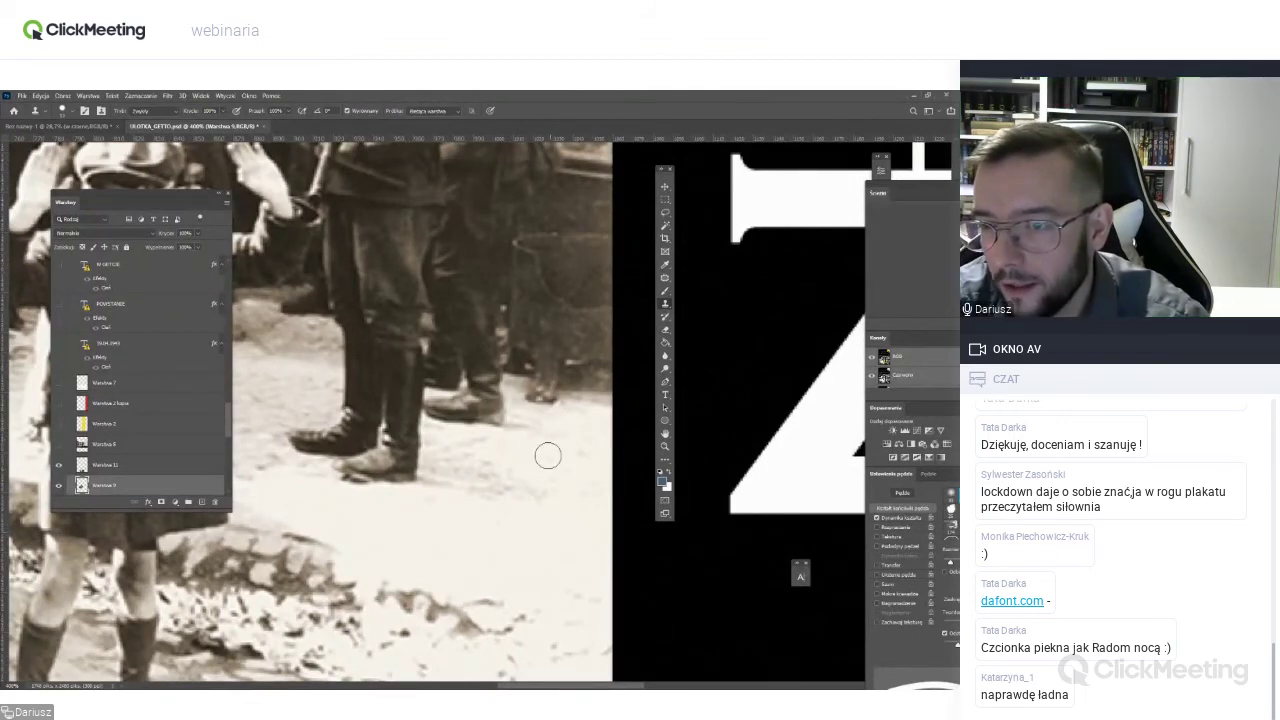
mouse_move(422, 512)
left_mouse_down()
mouse_move(526, 441)
mouse_move(358, 492)
left_mouse_up()
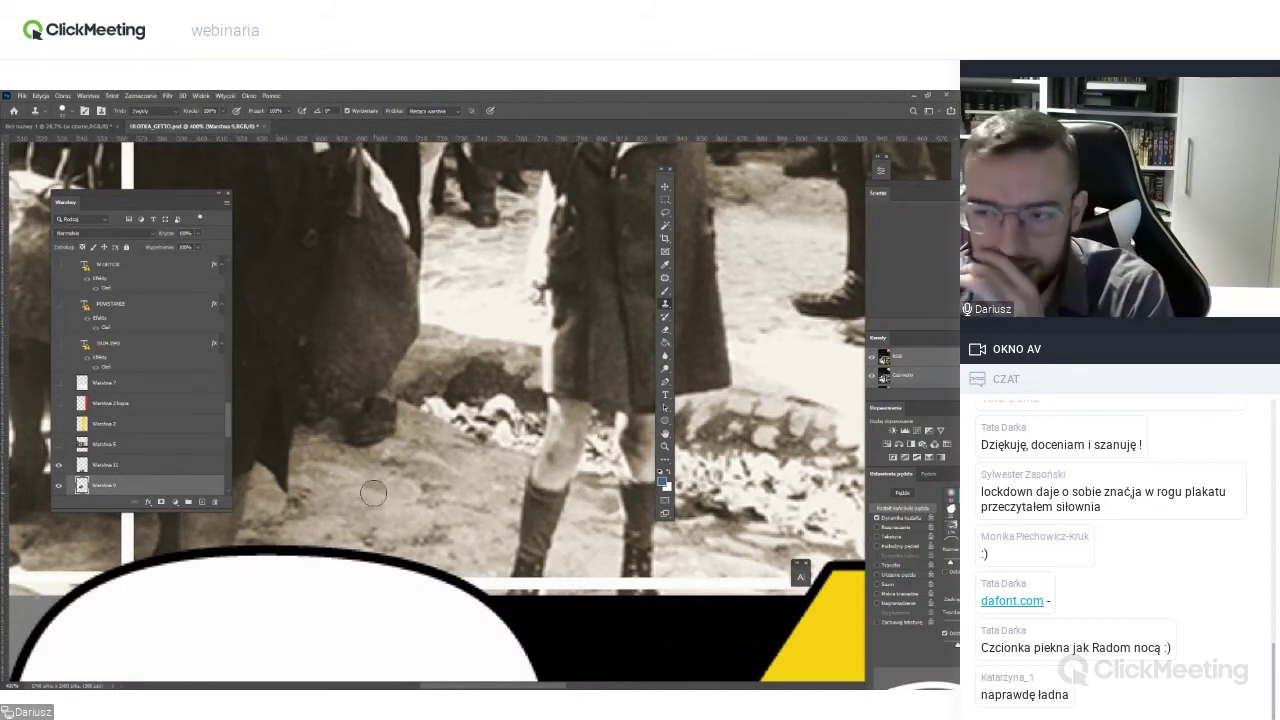
right_click(380, 355)
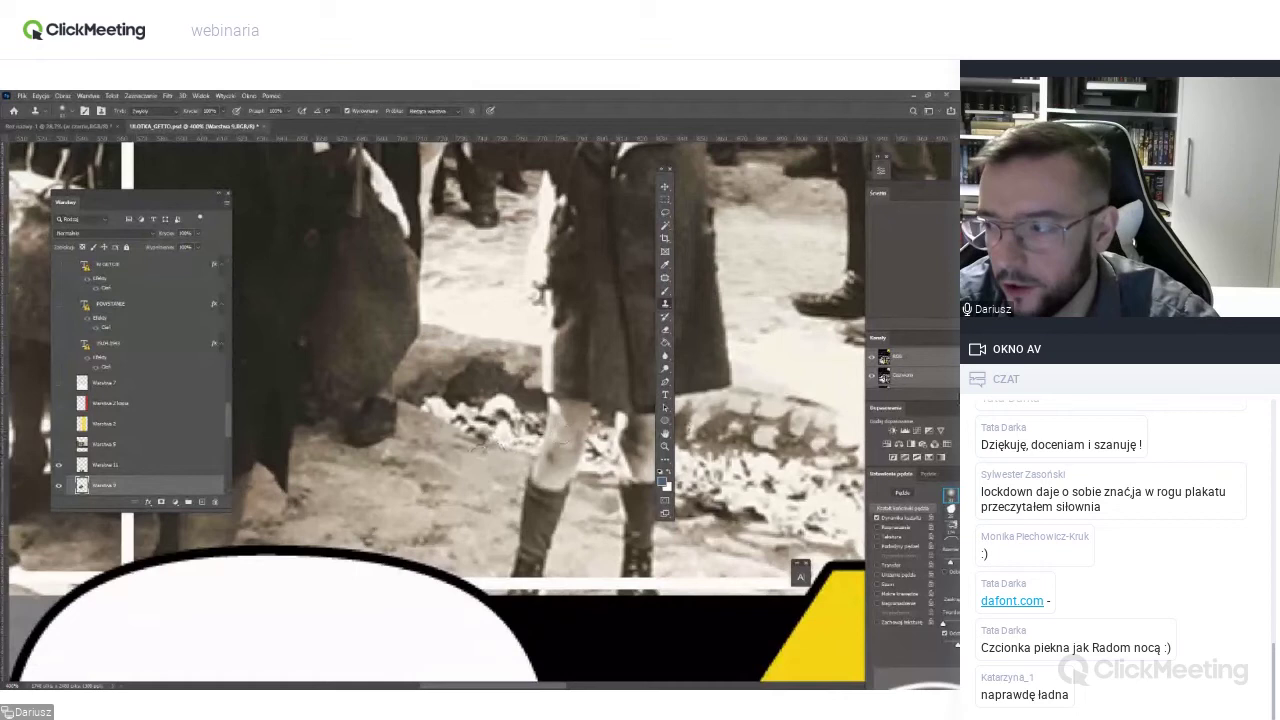
scroll(480, 430, "down", 3)
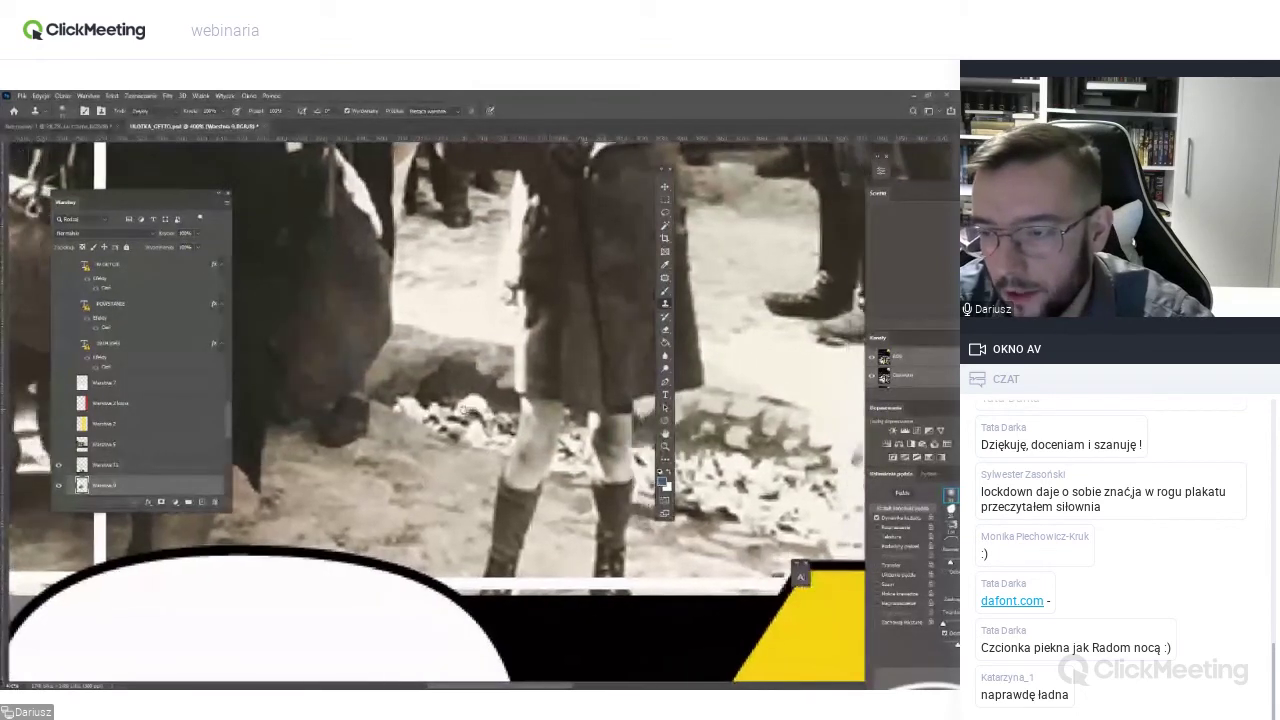
scroll(502, 379, "down", 3)
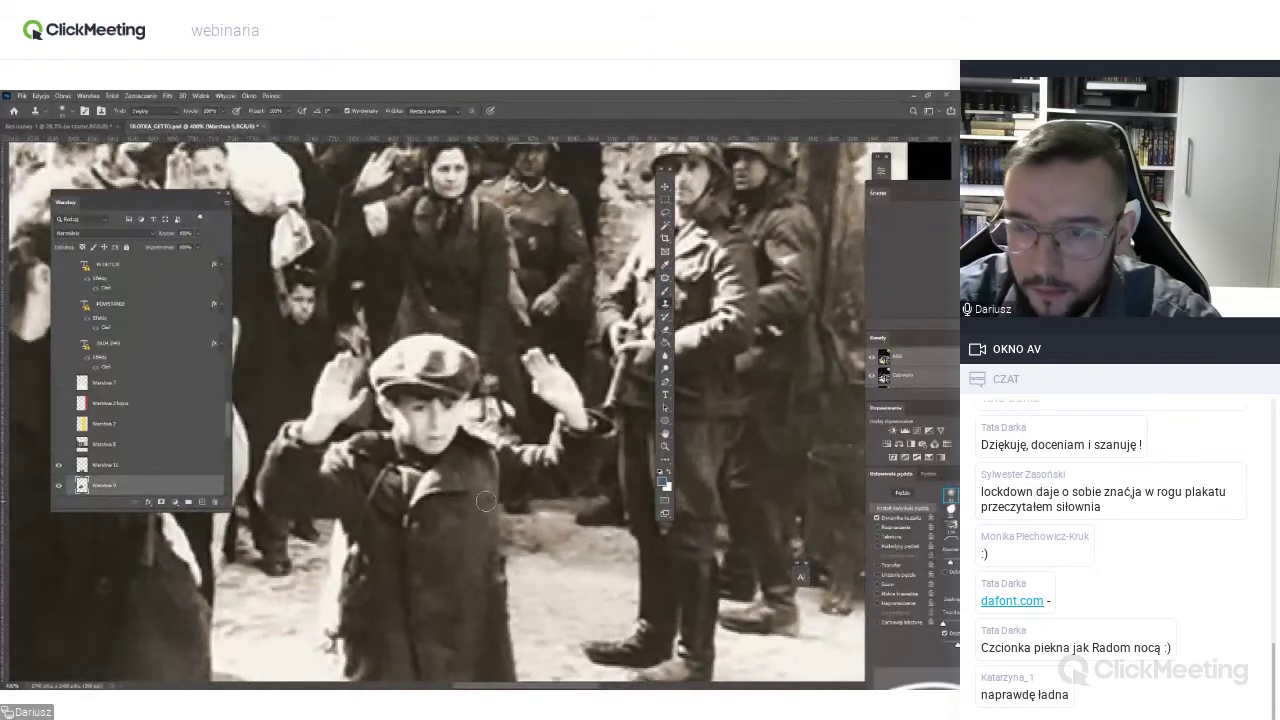
scroll(485, 500, "up", 2)
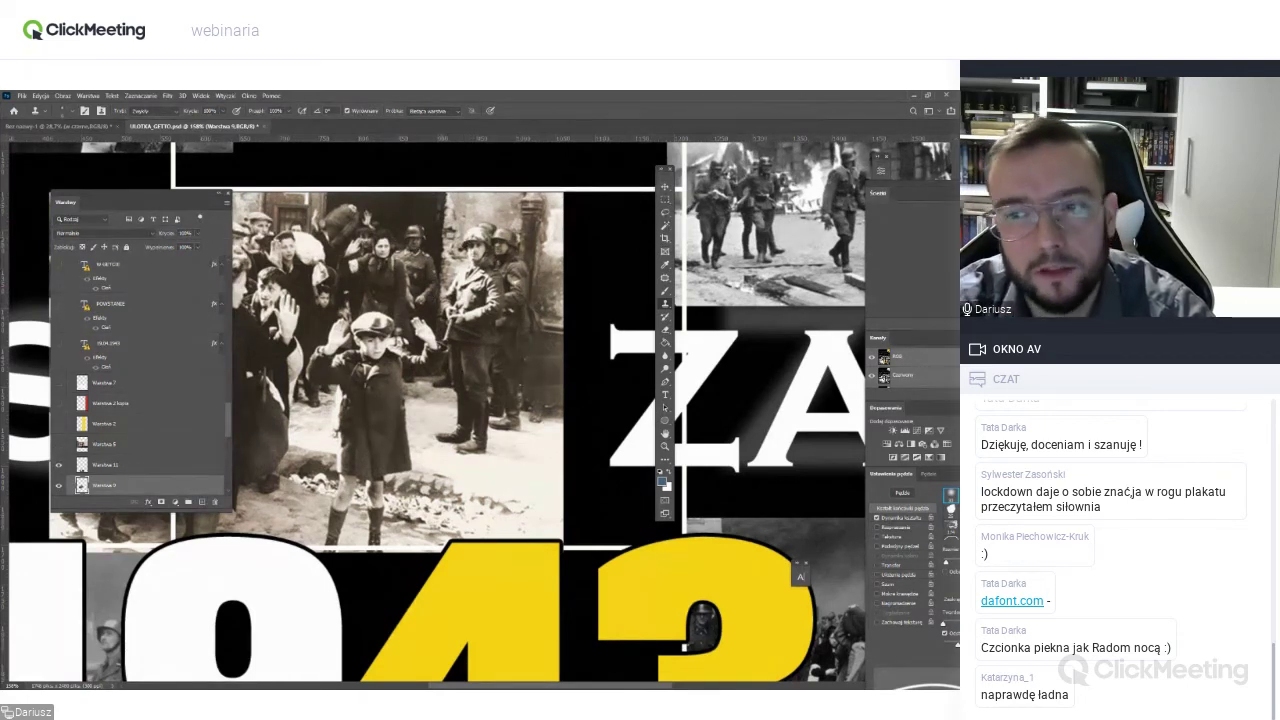
Brush-lighten the background left of the soldier's helmet, then fit the whole 1943 poster on screen.
scroll(800, 577, "down", 2)
scroll(800, 577, "up", 3)
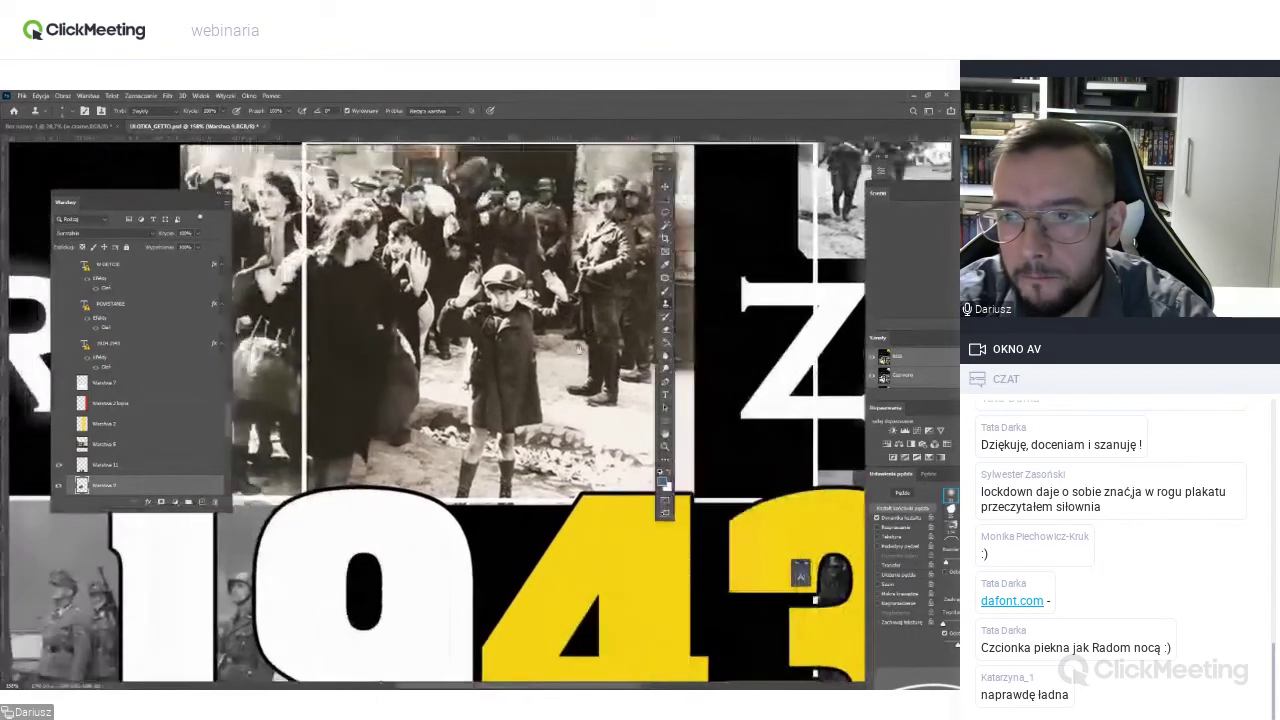
left_click_drag(559, 373, 522, 386)
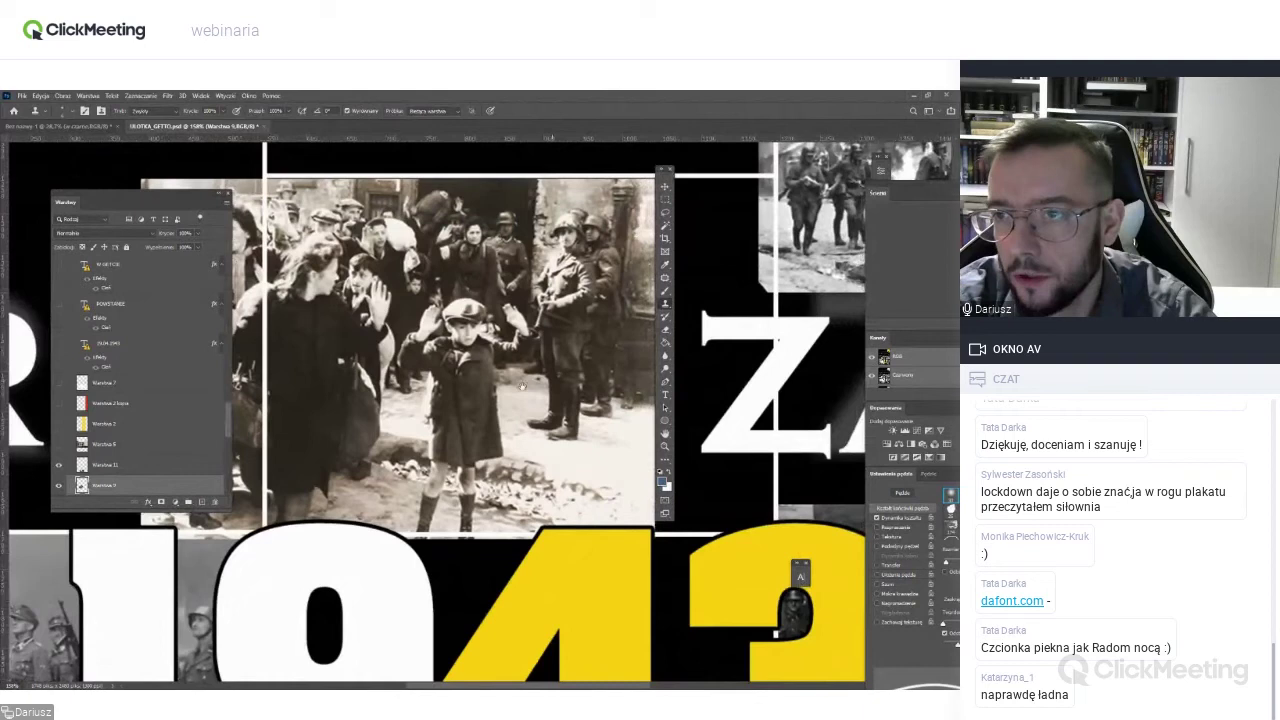
scroll(522, 386, "up", 5)
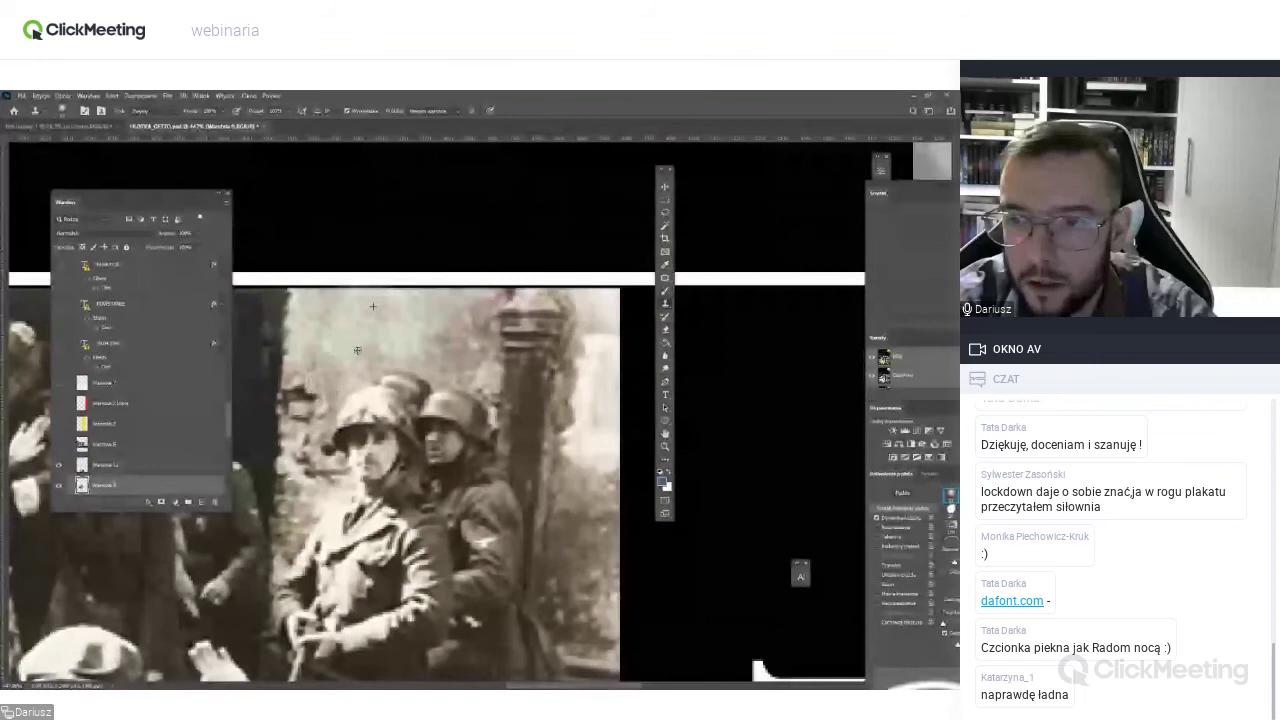
left_click_drag(357, 350, 309, 398)
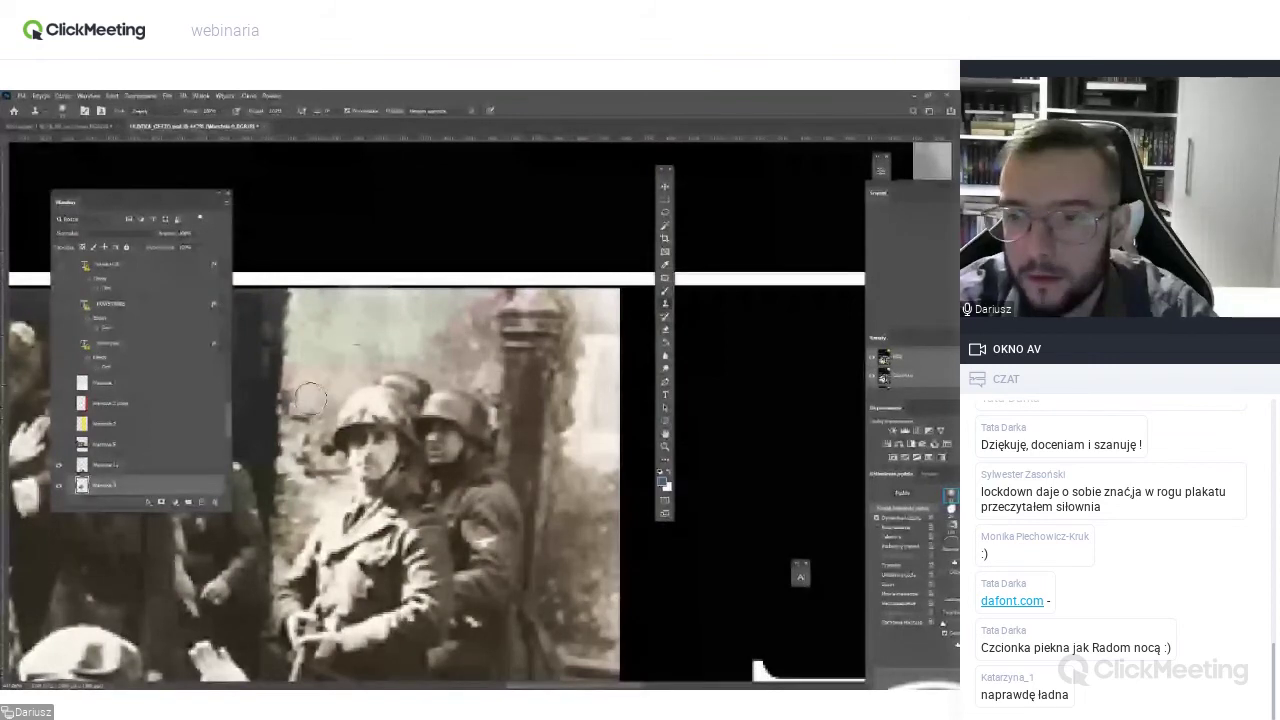
key("ctrl+0")
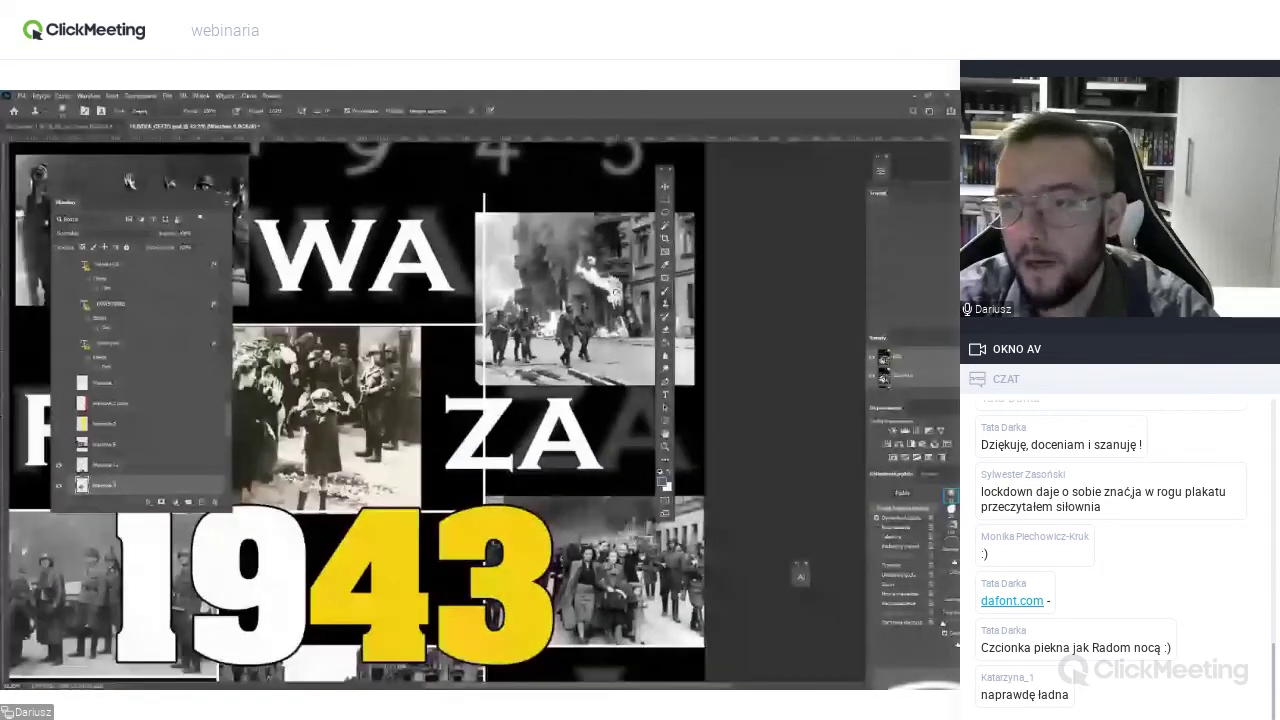
scroll(300, 420, "up", 4)
scroll(544, 301, "up", 2)
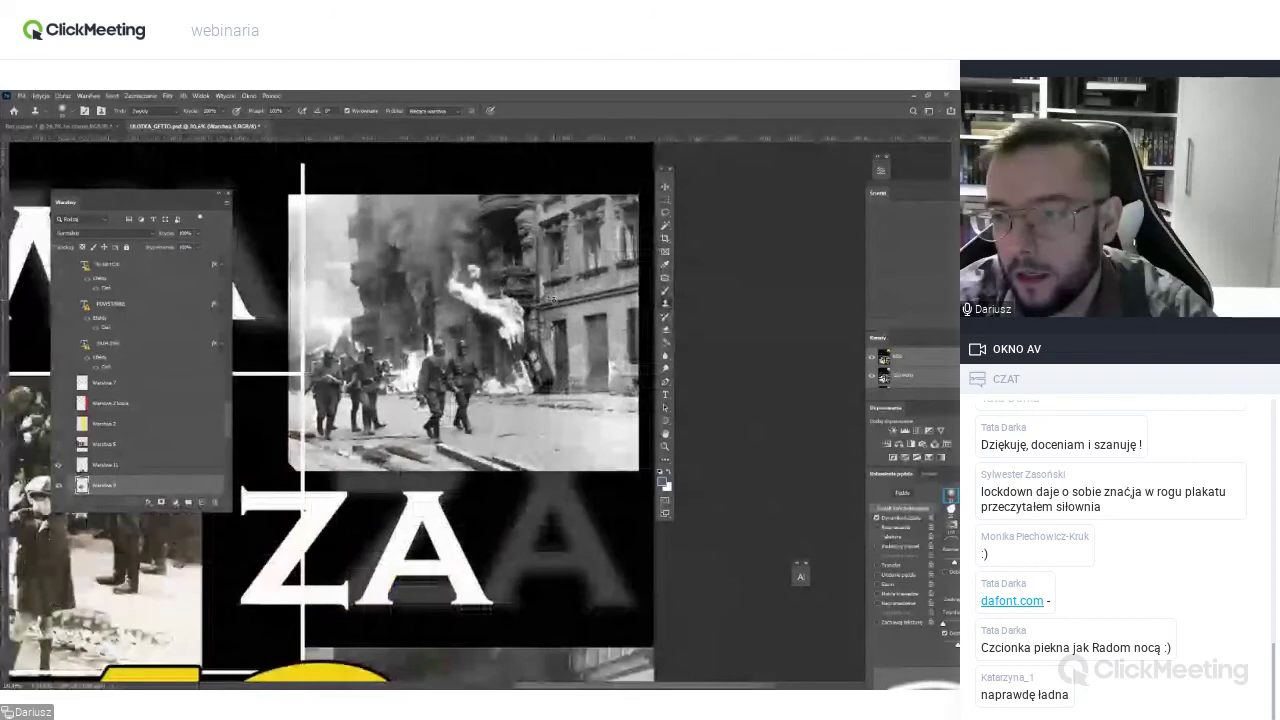
scroll(551, 299, "up", 2)
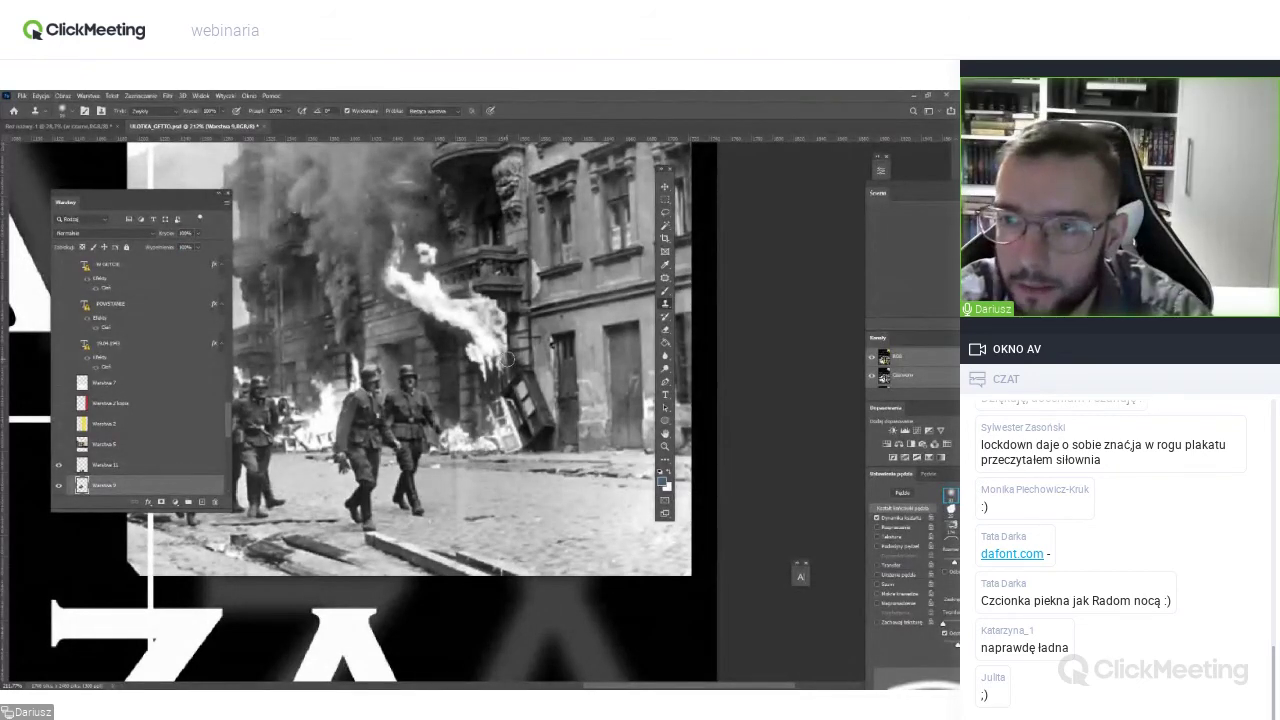
scroll(508, 359, "up", 1)
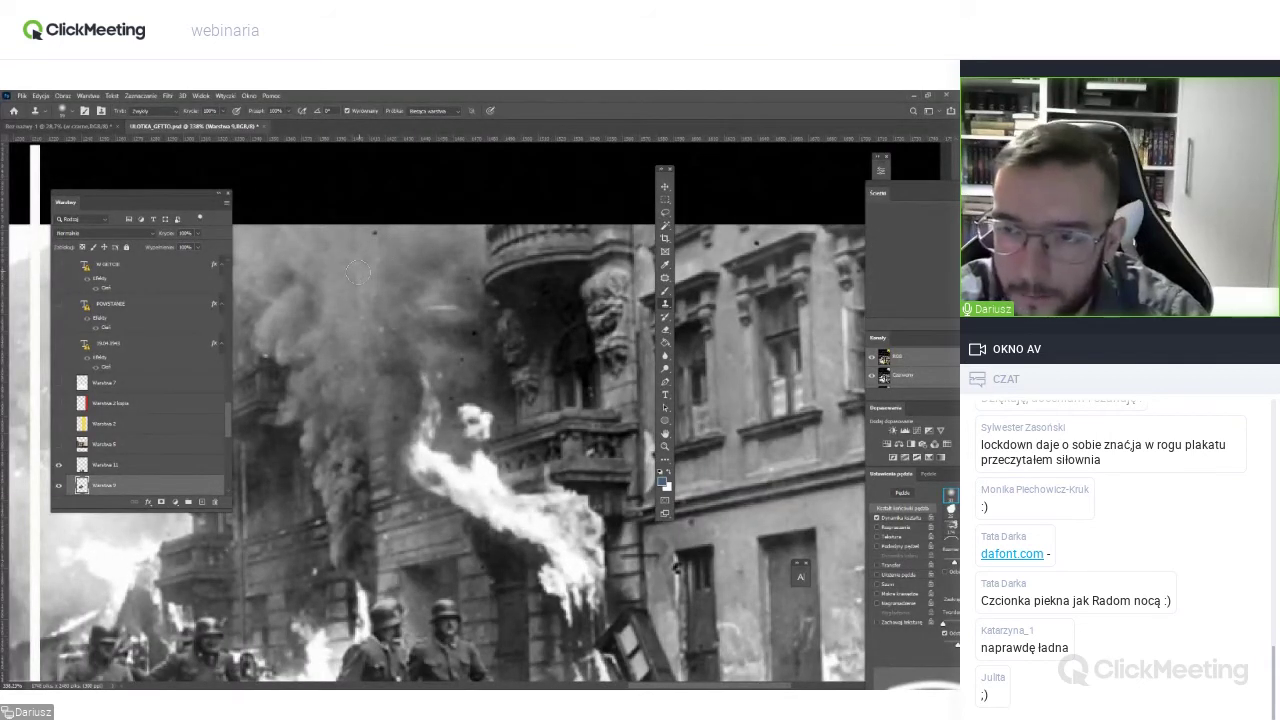
right_click(340, 311)
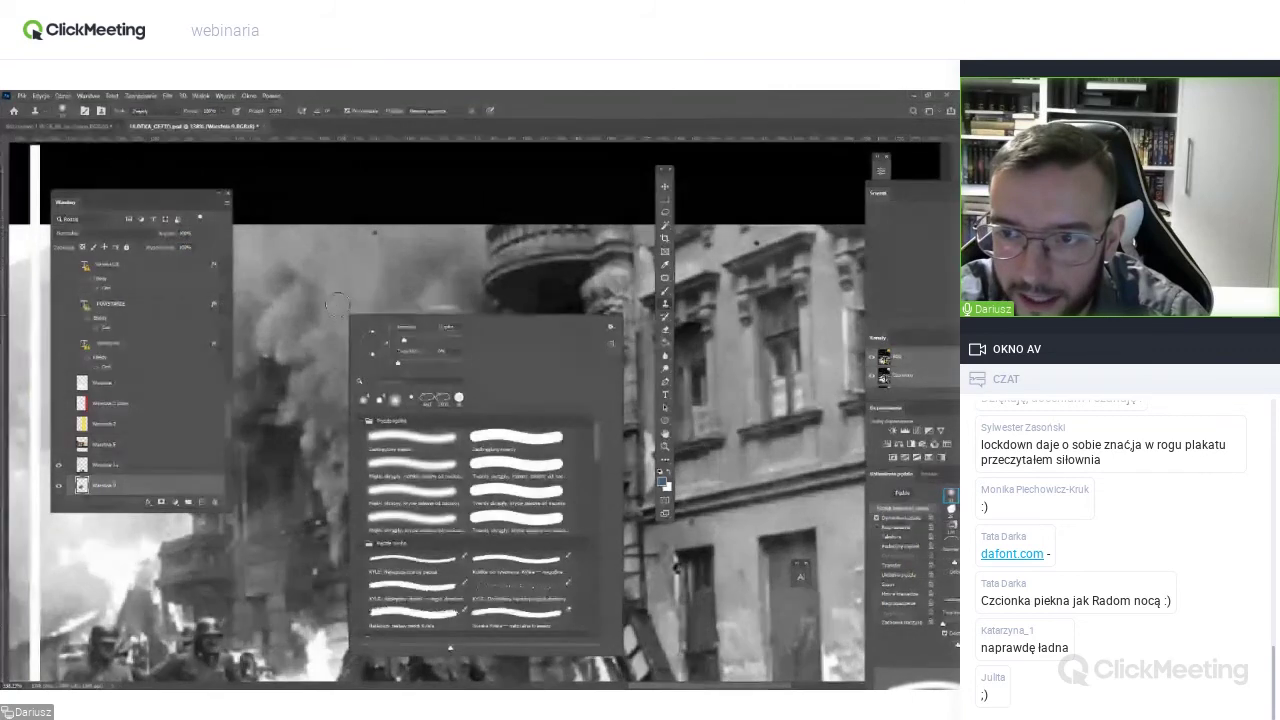
key("Escape")
scroll(340, 290, "up", 1)
scroll(360, 265, "up", 1)
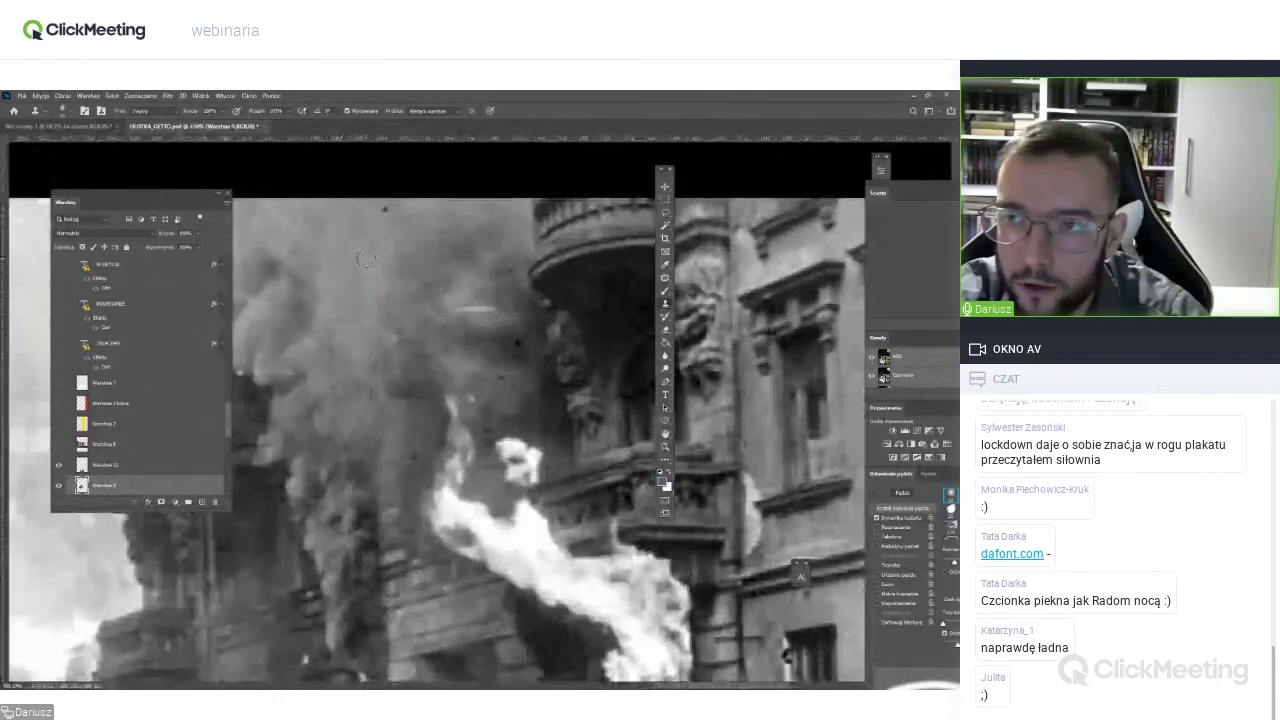
key("v")
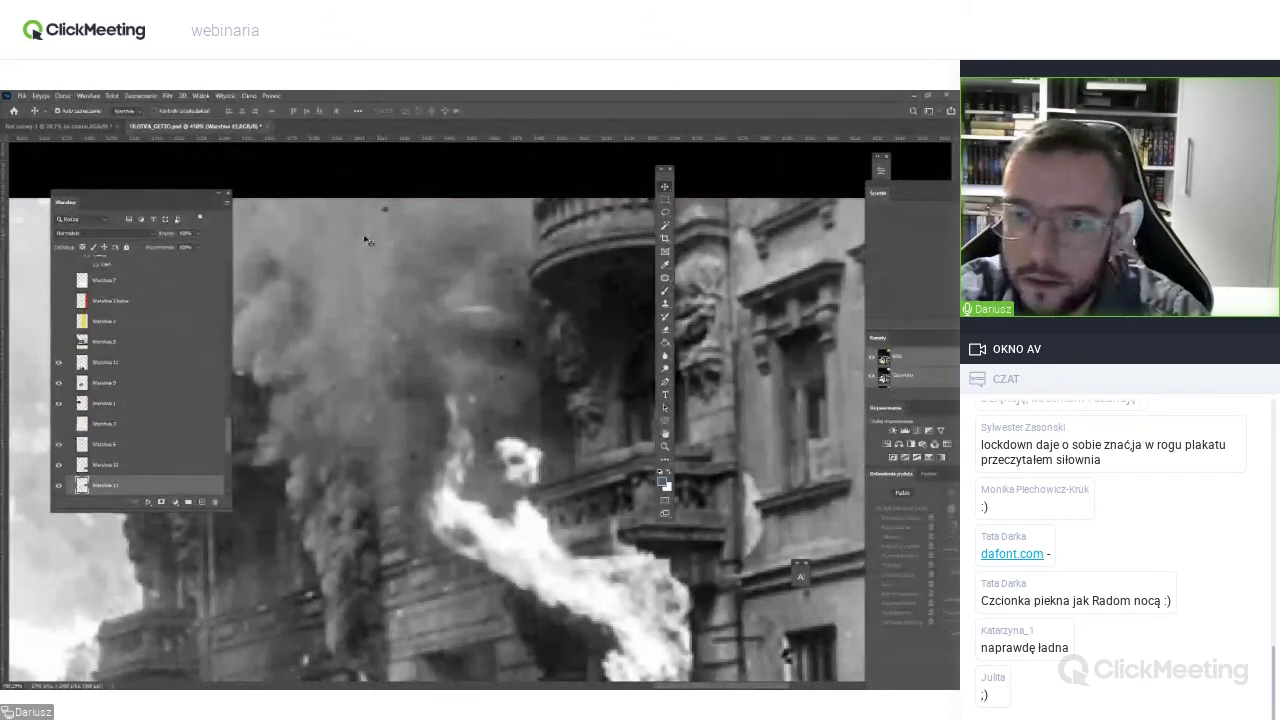
key("b")
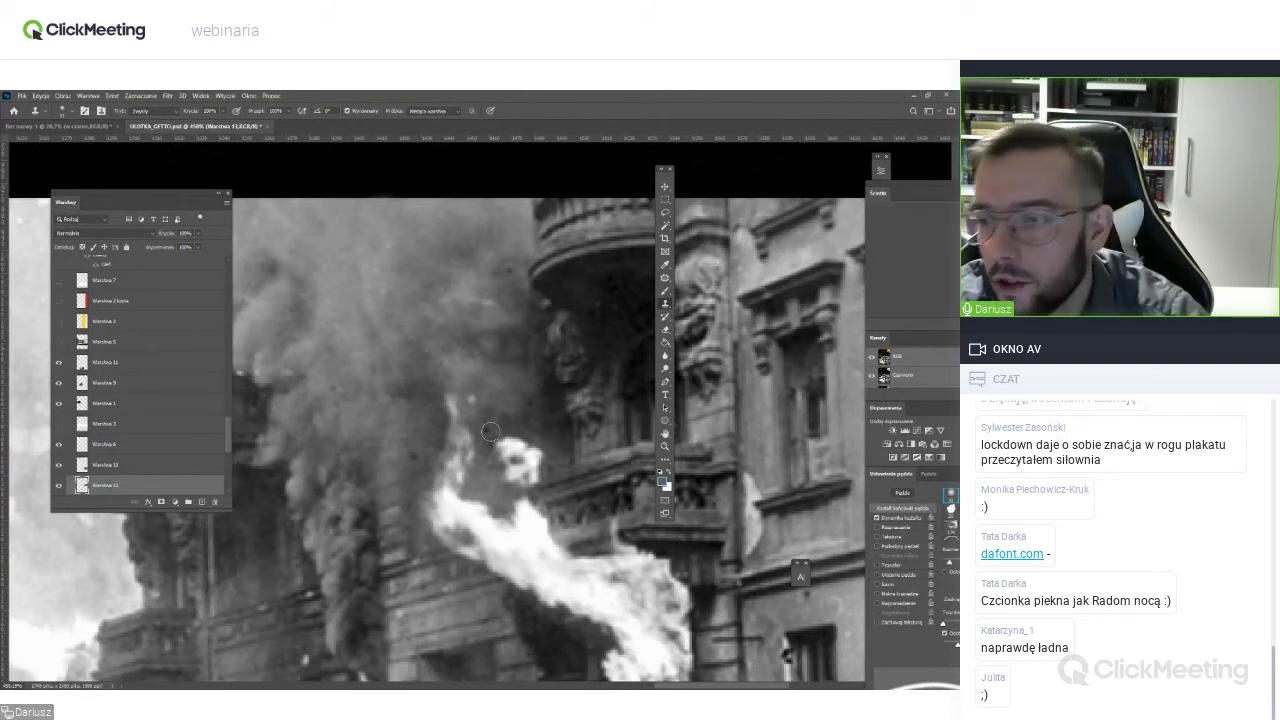
scroll(490, 431, "down", 5)
Close ULOTKA_GETTO.psd so Photoshop asks whether to save its changes.
scroll(472, 512, "down", 5)
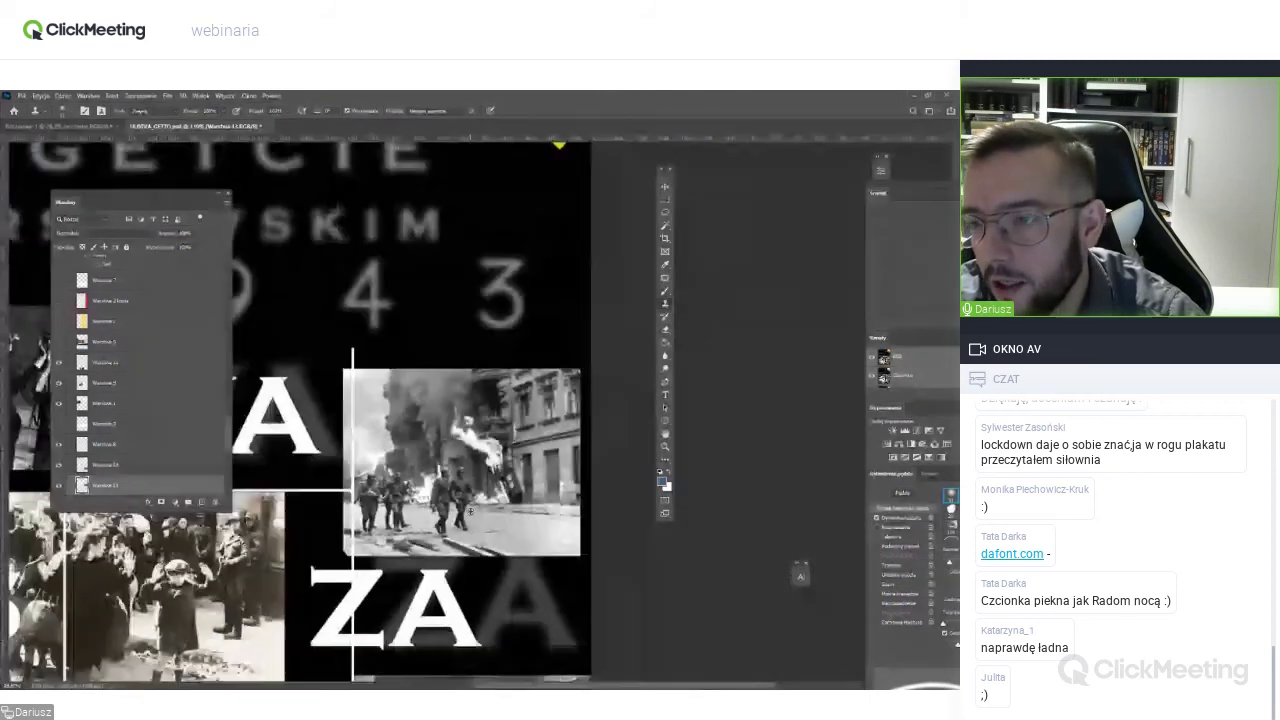
scroll(440, 400, "up", 2)
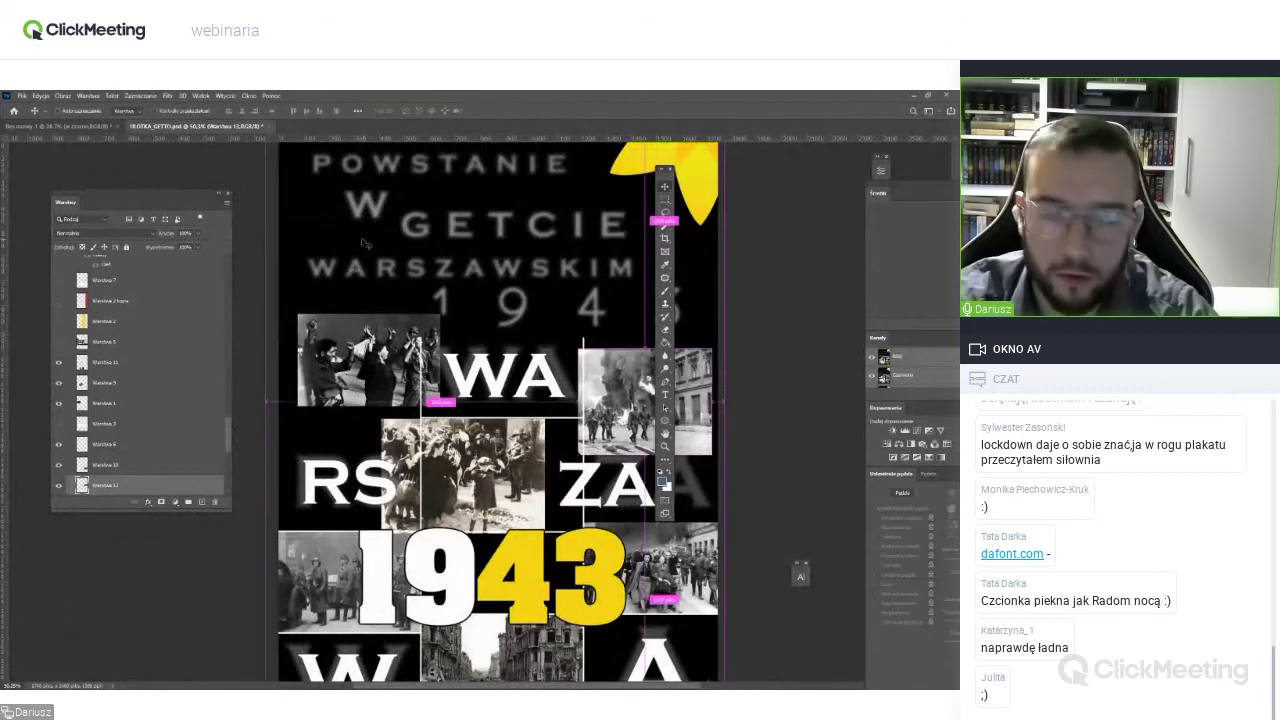
key("ctrl+w")
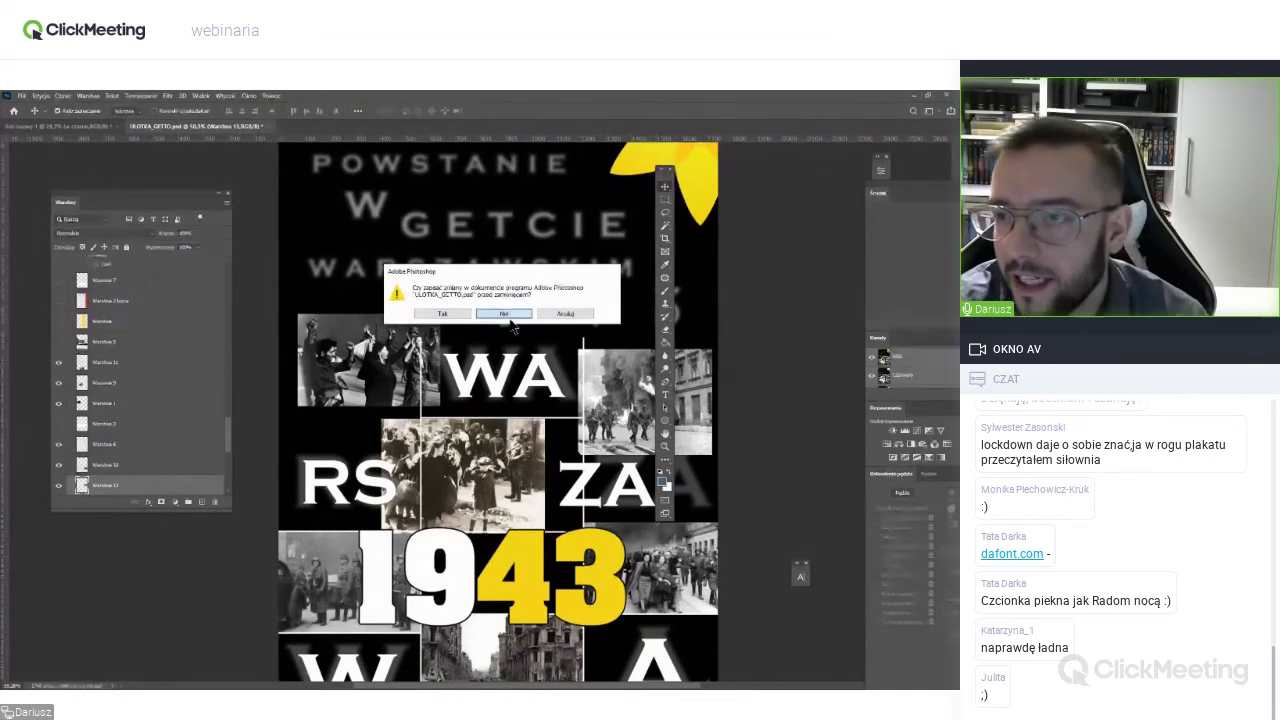
Discard the ghetto poster's changes, select the sketch canvas, and bring up the Open dialog.
left_click(505, 316)
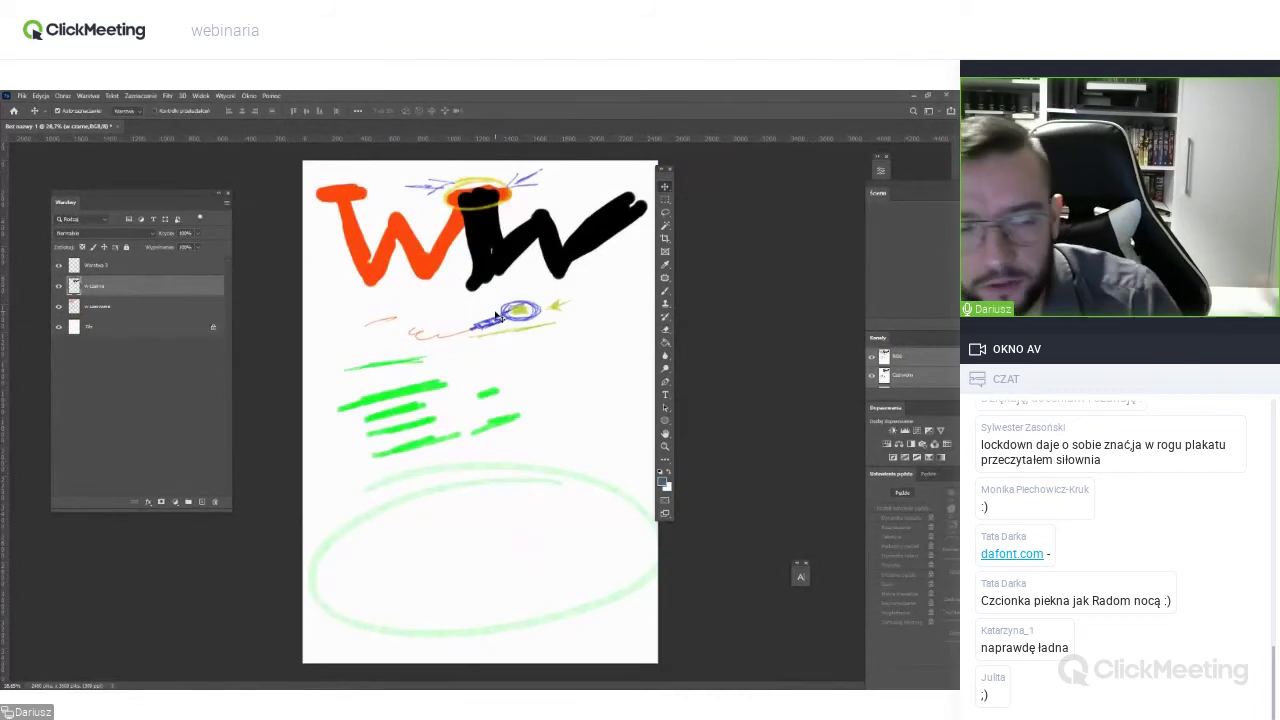
left_click(495, 316)
key("ctrl+o")
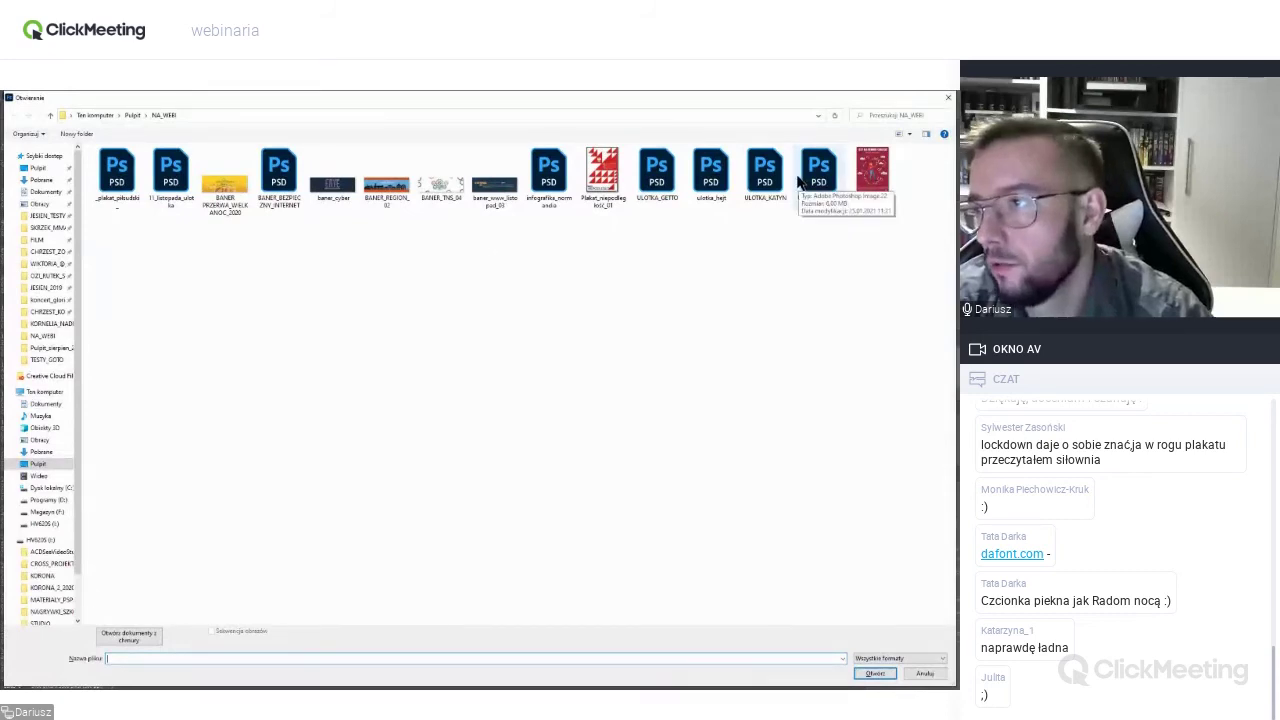
Pick zdjecia_a4 from the NA_WEBI folder's poster files and open it.
left_click(812, 172)
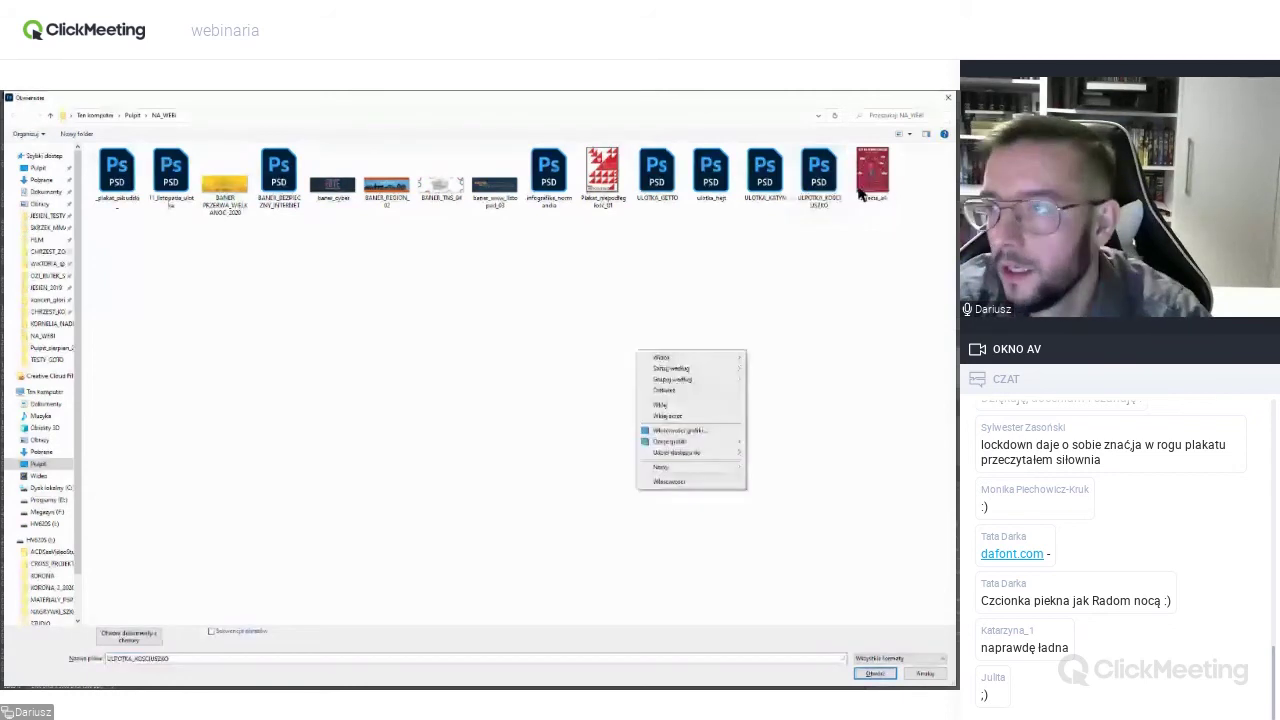
left_click(710, 175)
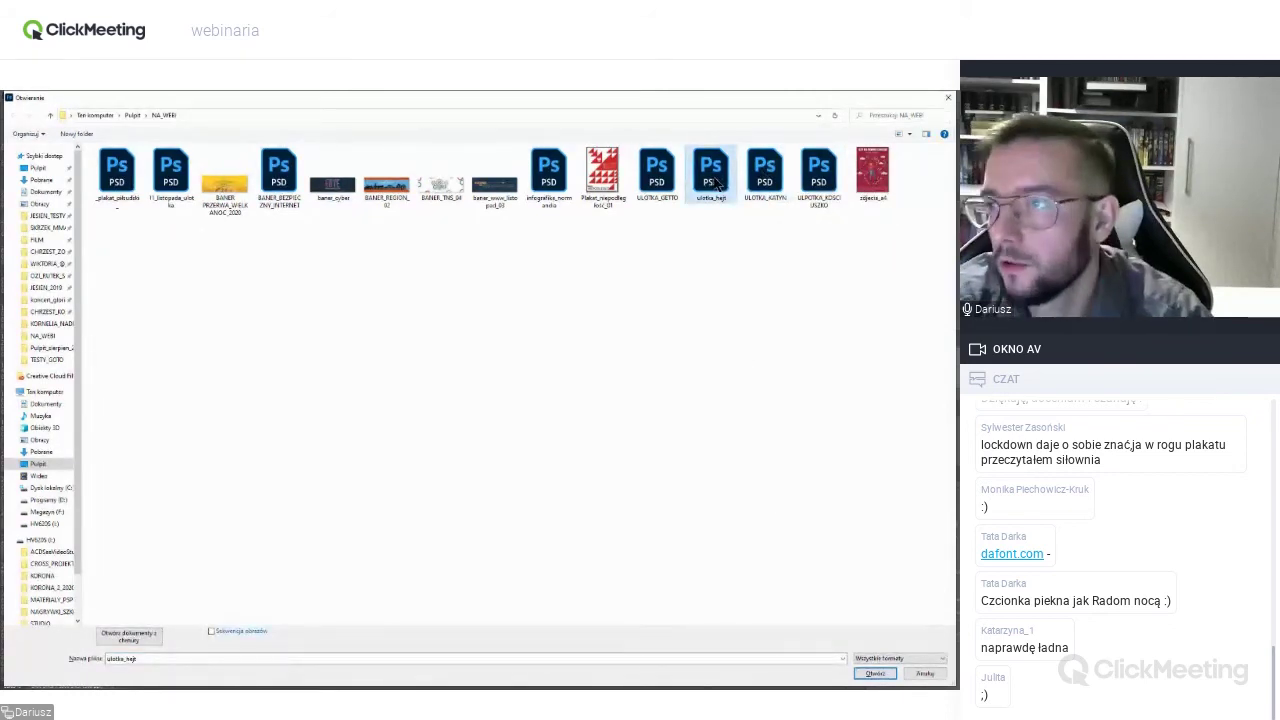
left_click(872, 172)
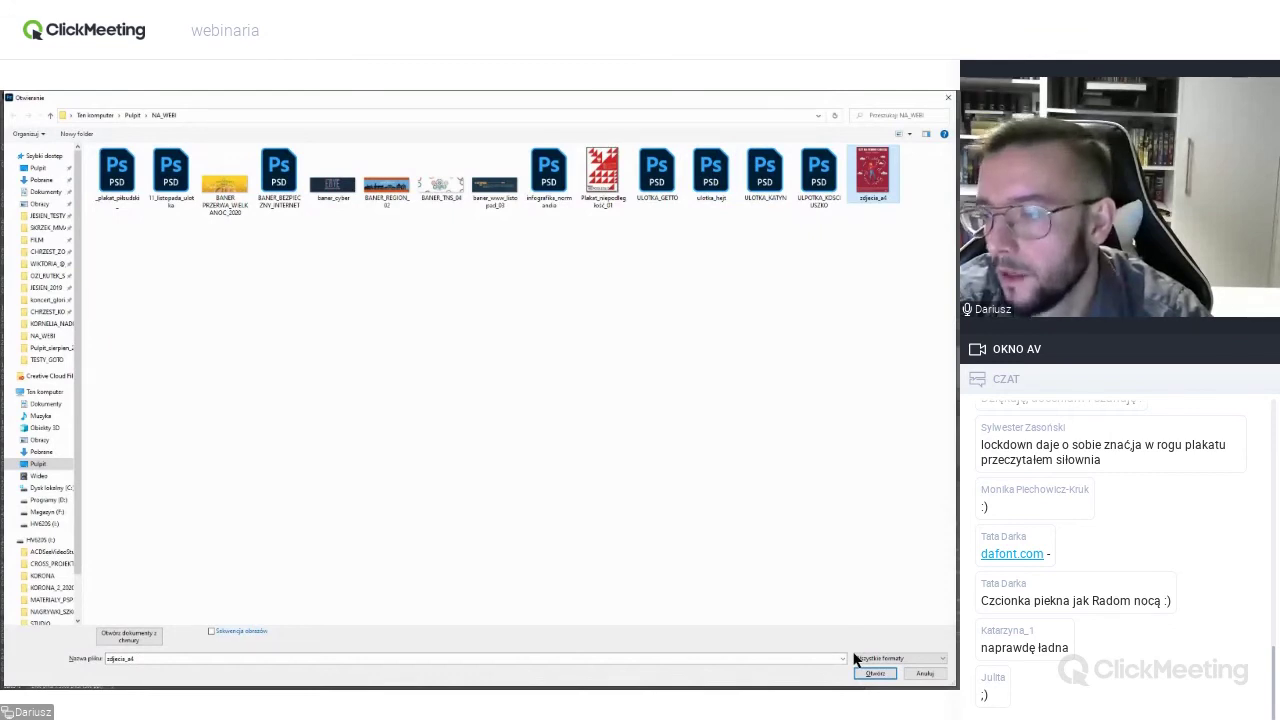
left_click(873, 673)
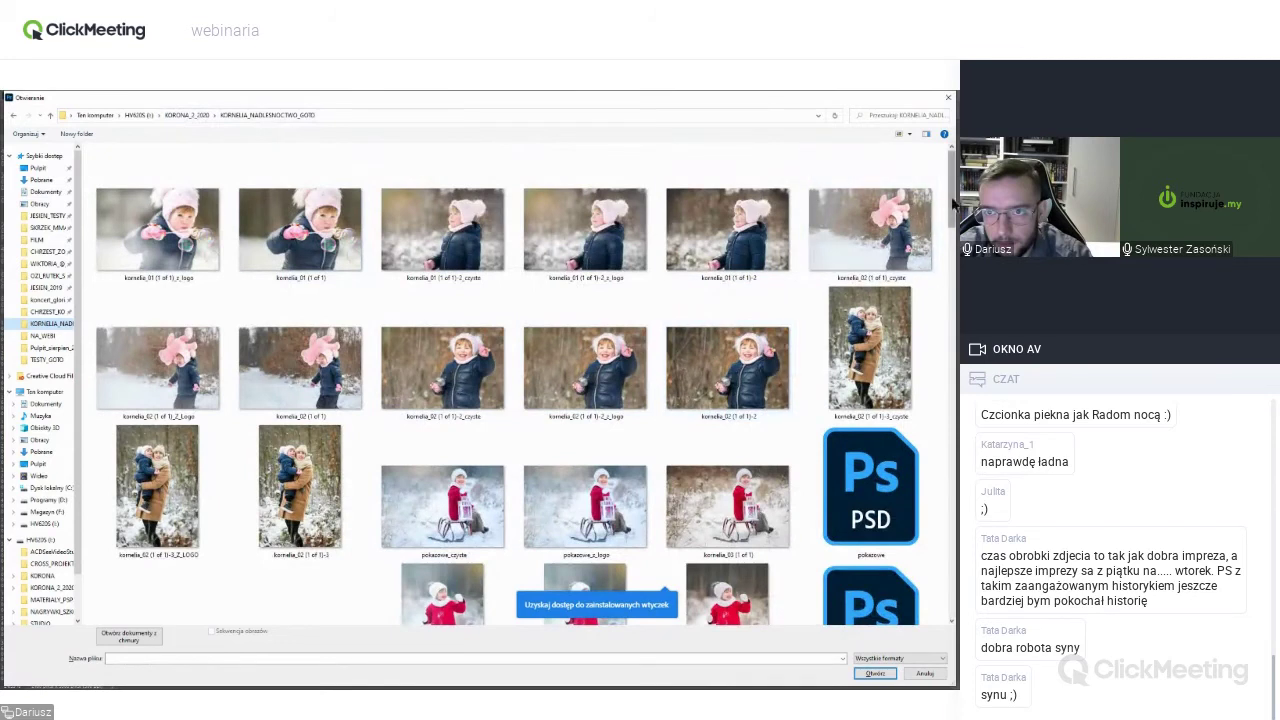
Open the original kornelia_04 JPG, its CZYSTE JPG and the layered PSD together.
left_click_drag(954, 205, 955, 254)
left_click(790, 323)
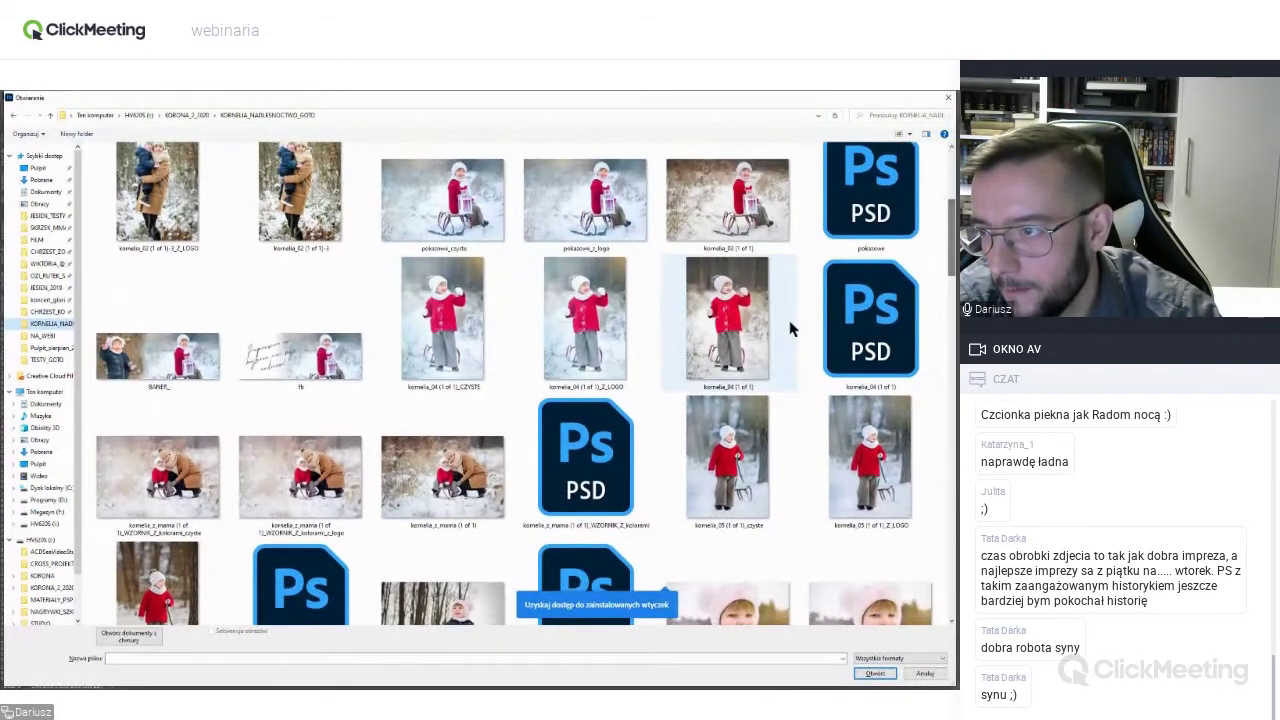
left_click(466, 340, "ctrl")
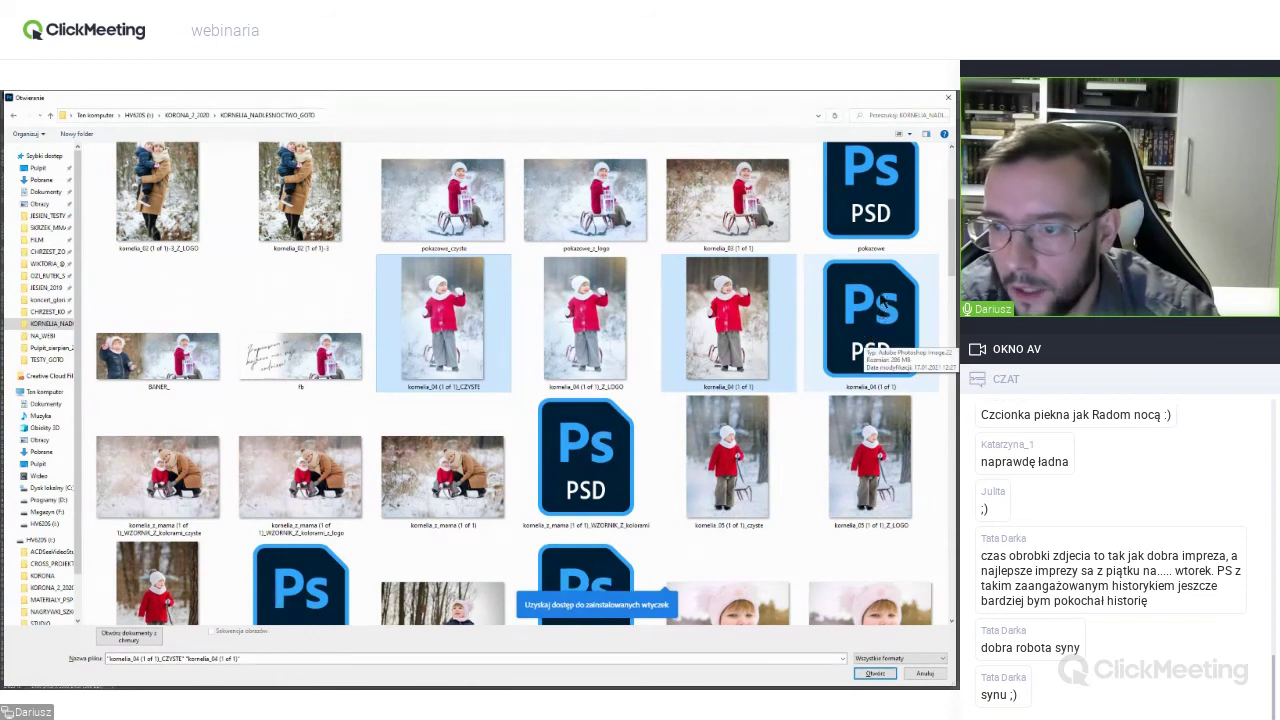
left_click(868, 340, "ctrl")
left_click(875, 673)
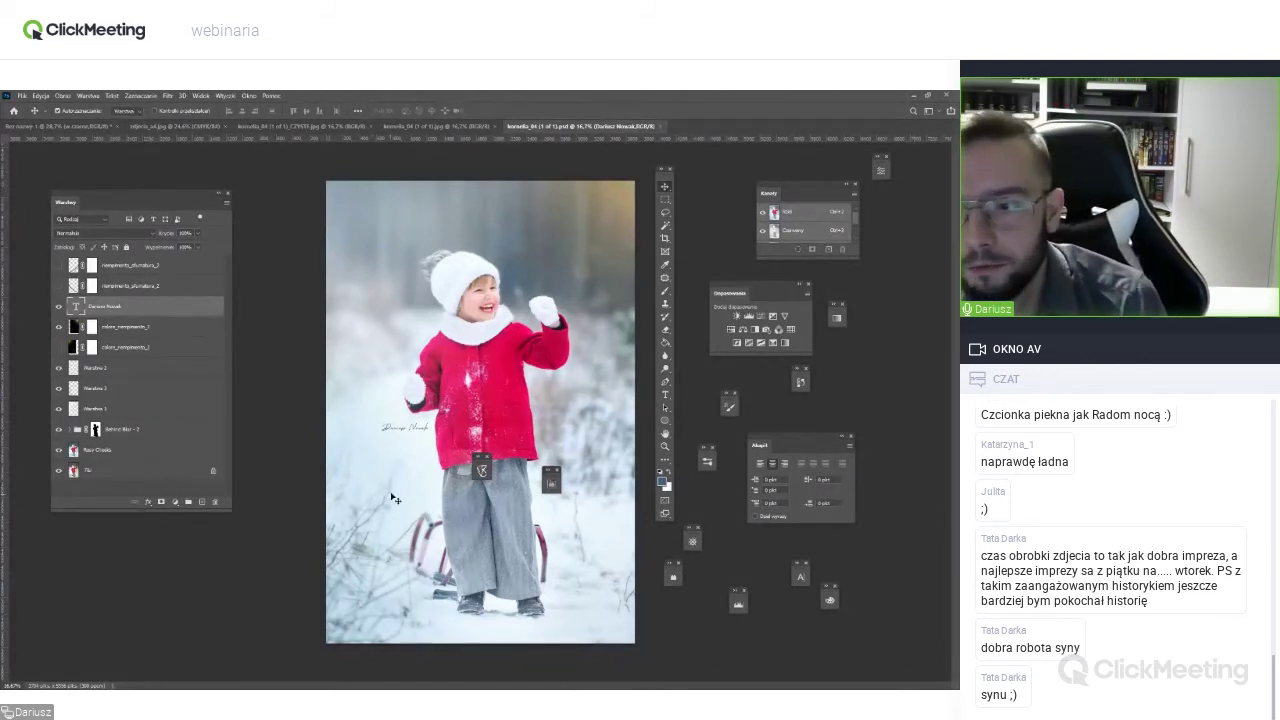
Move a collapsed panel aside, close the zdjecia_a4 poster, and bring the CZYSTE JPG forward.
left_click_drag(481, 469, 294, 335)
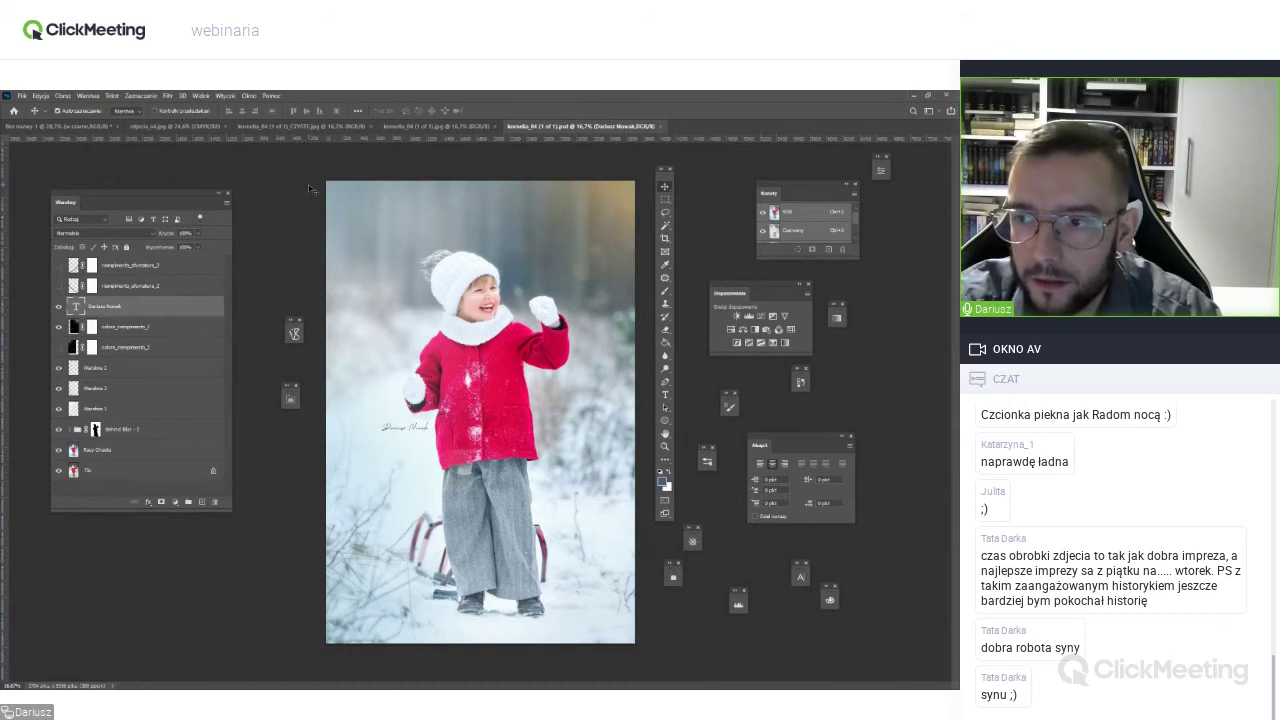
key("ctrl+shift+Tab")
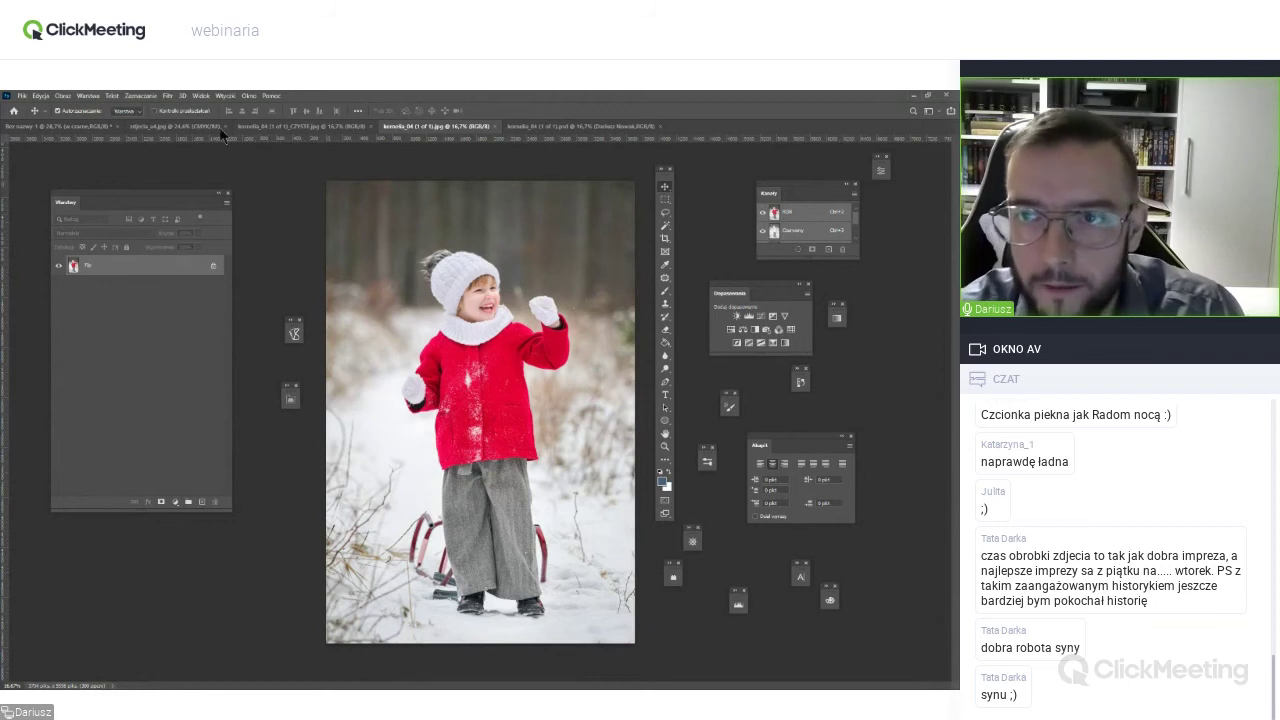
left_click(178, 127)
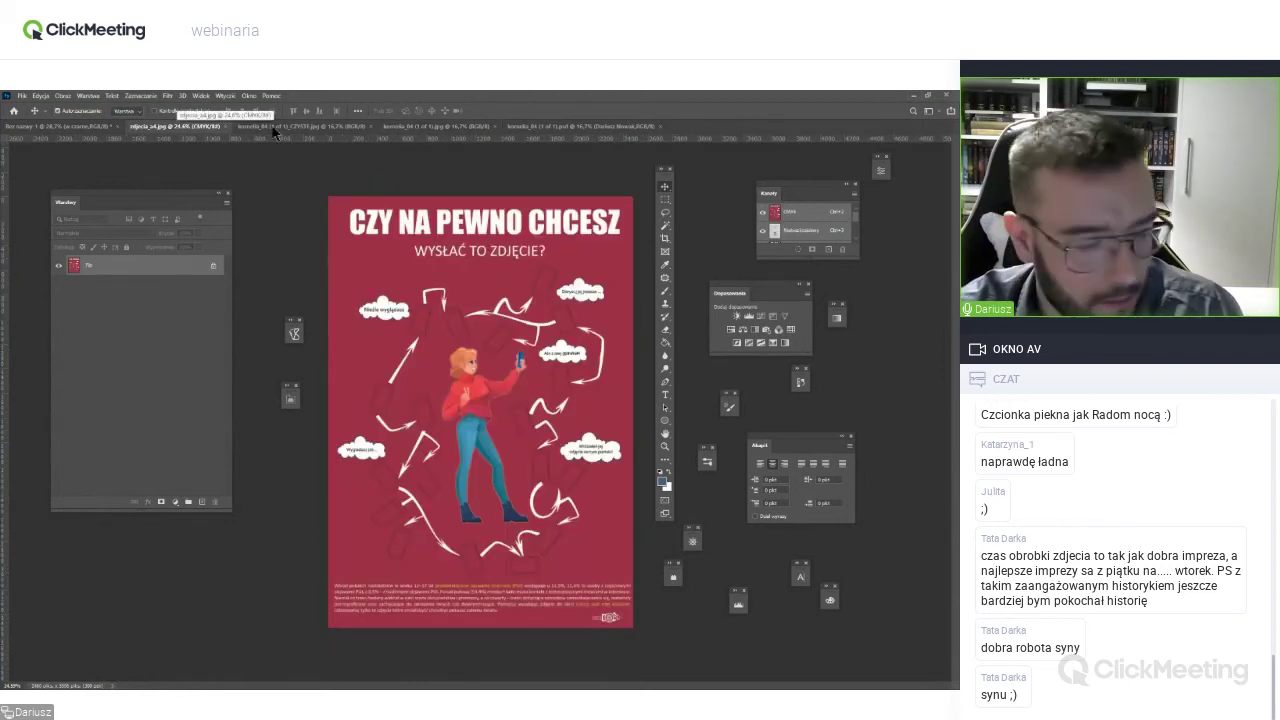
left_click(226, 127)
left_click(80, 127)
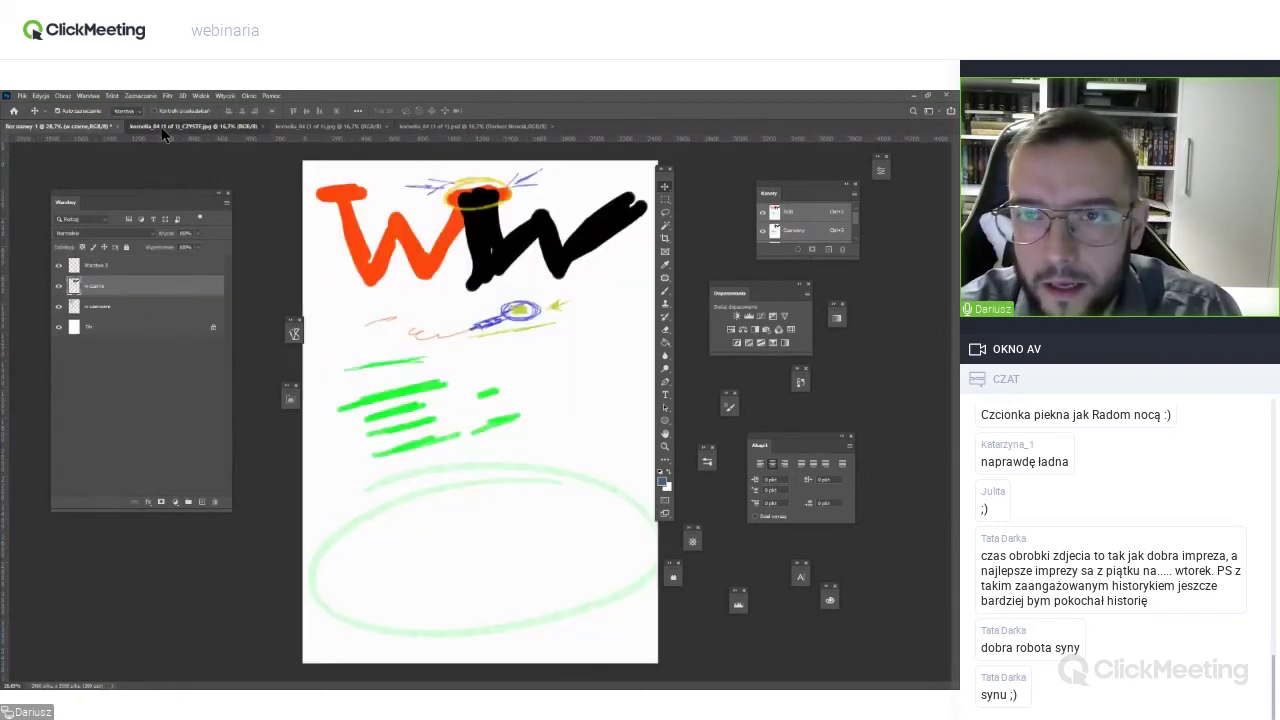
left_click(150, 127)
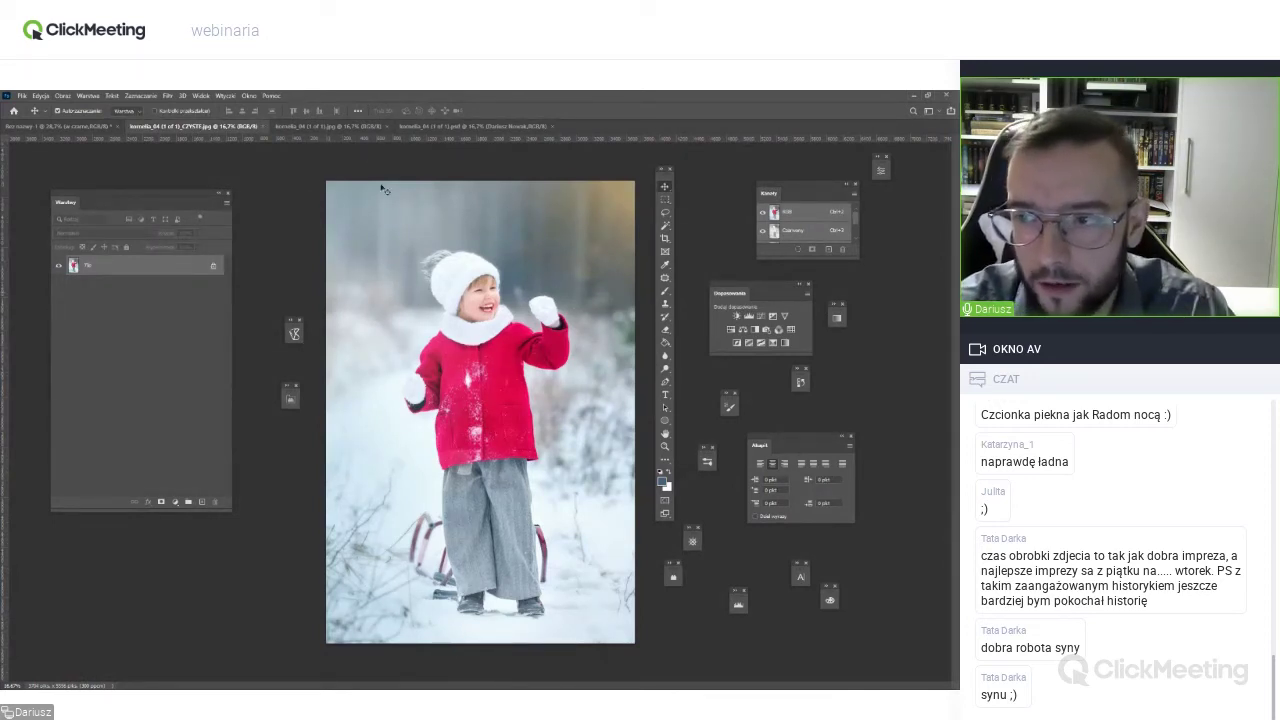
Float the photo versions side by side, collapsing the layers list and moving panels clear.
left_click_drag(330, 127, 454, 170)
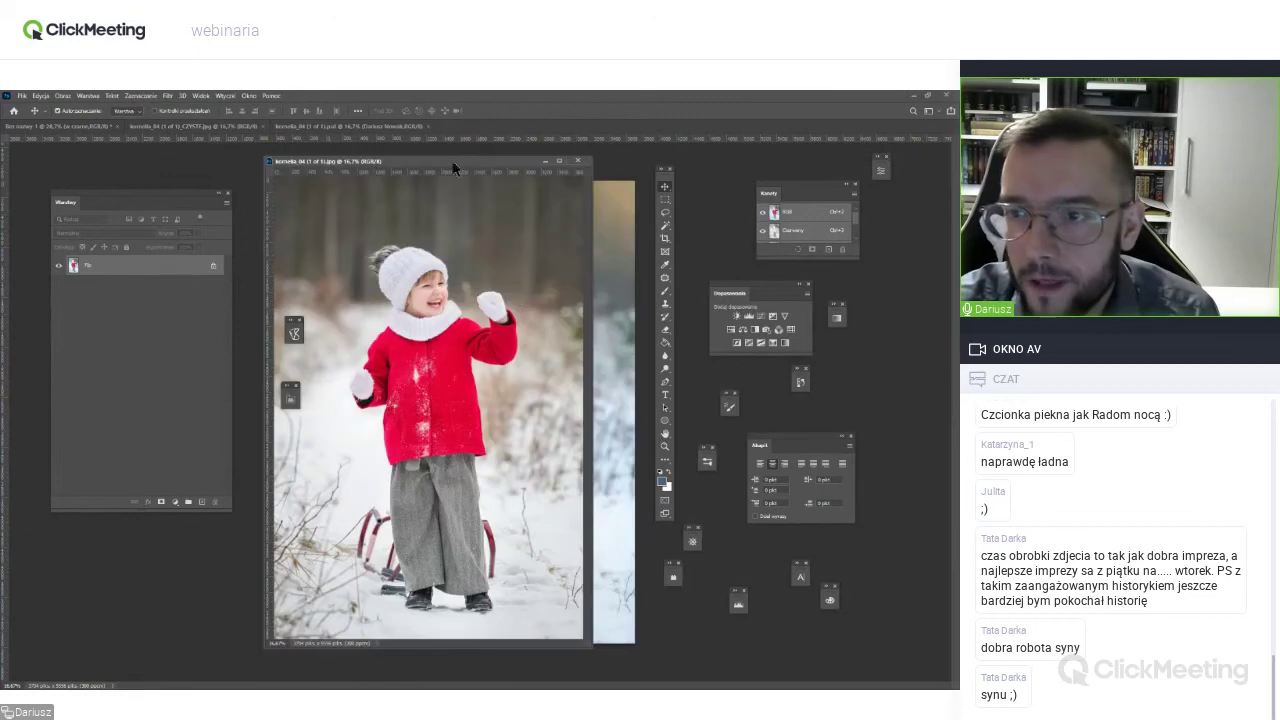
mouse_move(345, 127)
left_mouse_down()
mouse_move(268, 177)
mouse_move(158, 177)
left_mouse_up()
left_click_drag(295, 125, 450, 174)
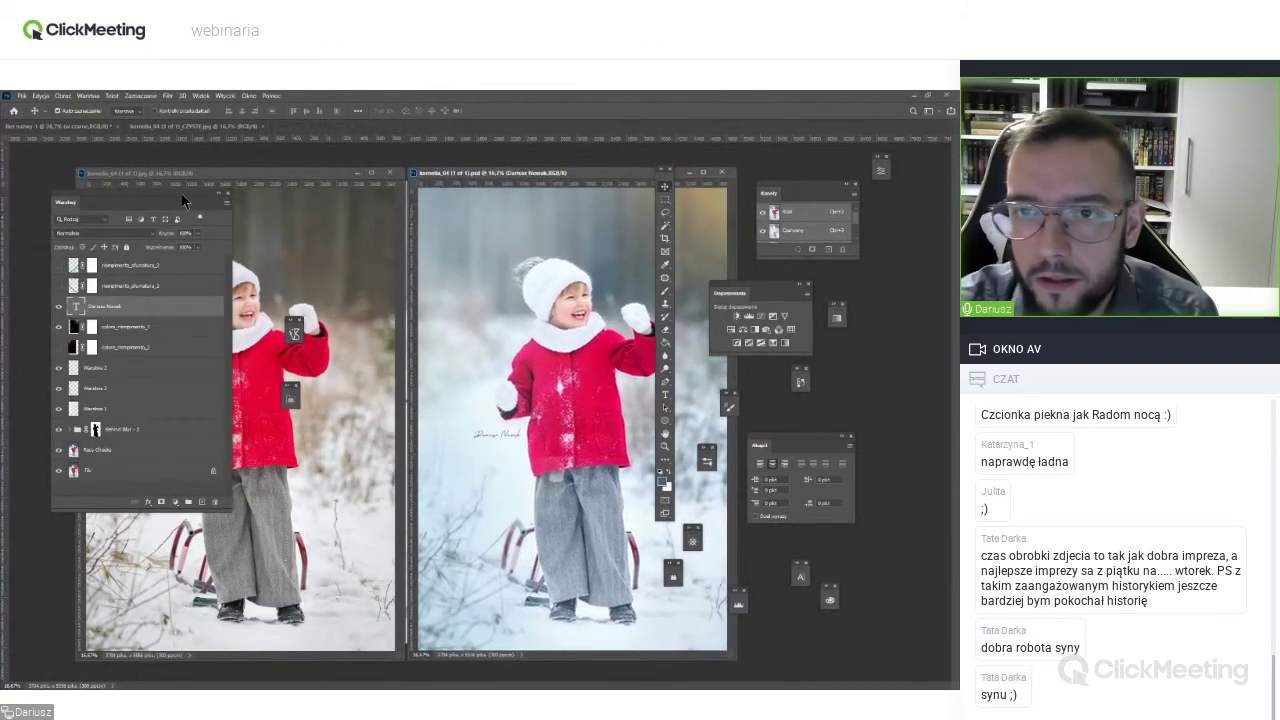
left_click(221, 197)
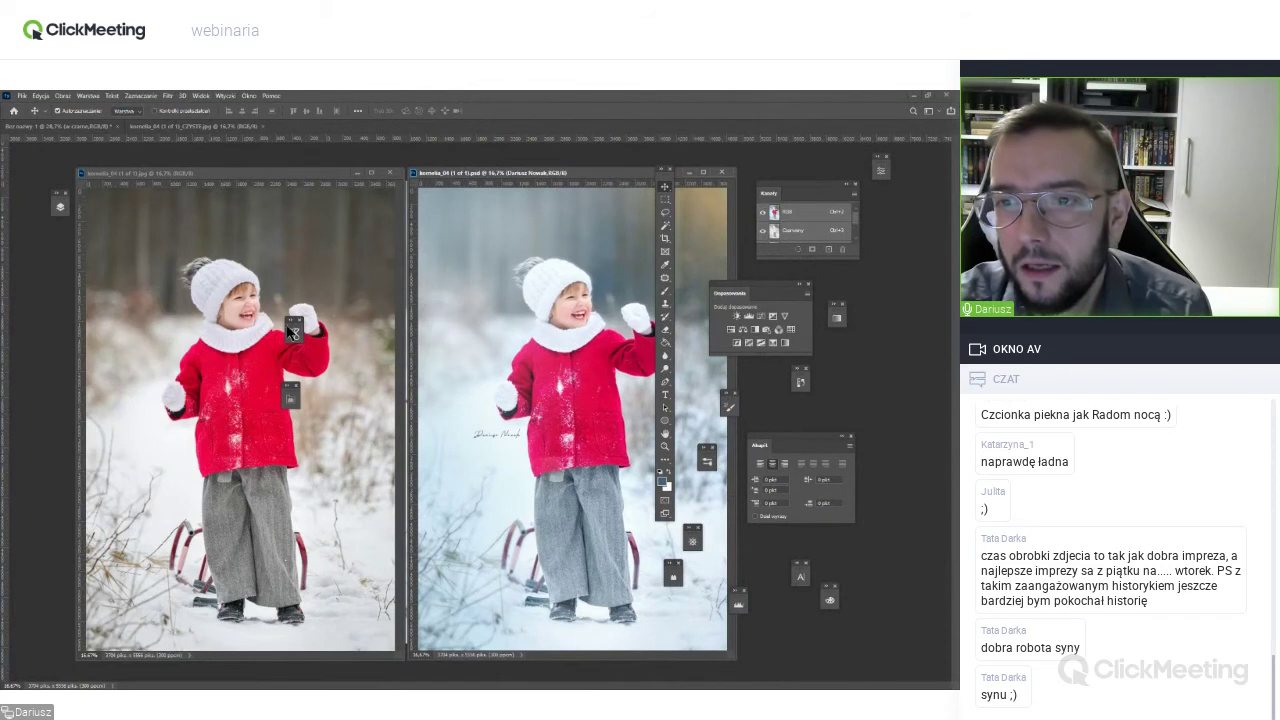
left_click_drag(283, 335, 448, 305)
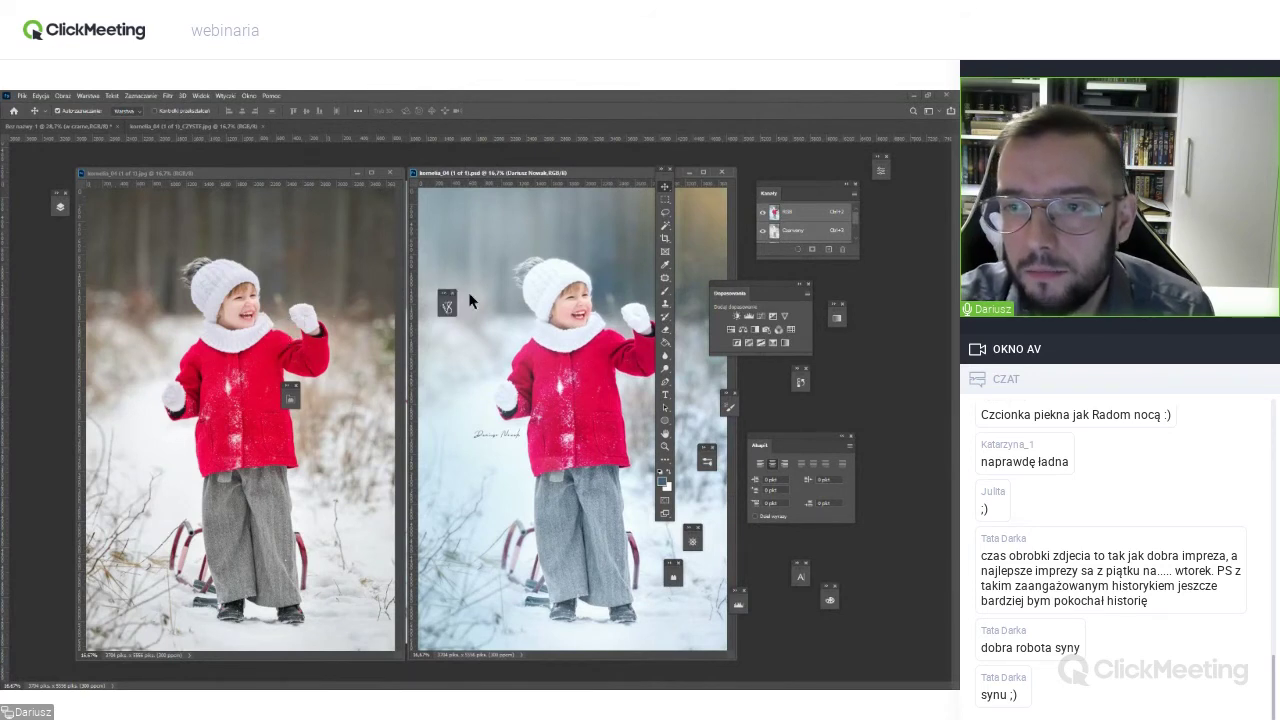
mouse_move(662, 185)
left_mouse_down()
mouse_move(848, 265)
mouse_move(930, 213)
mouse_move(920, 220)
left_mouse_up()
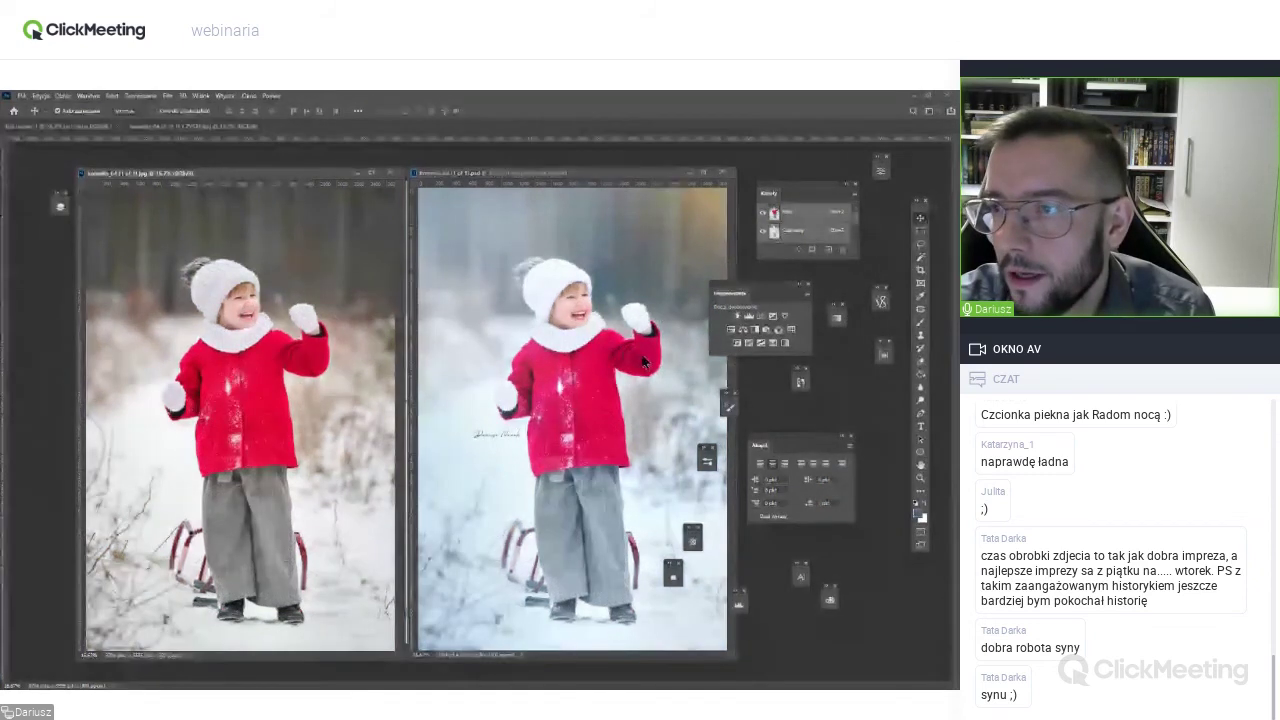
left_click(574, 390)
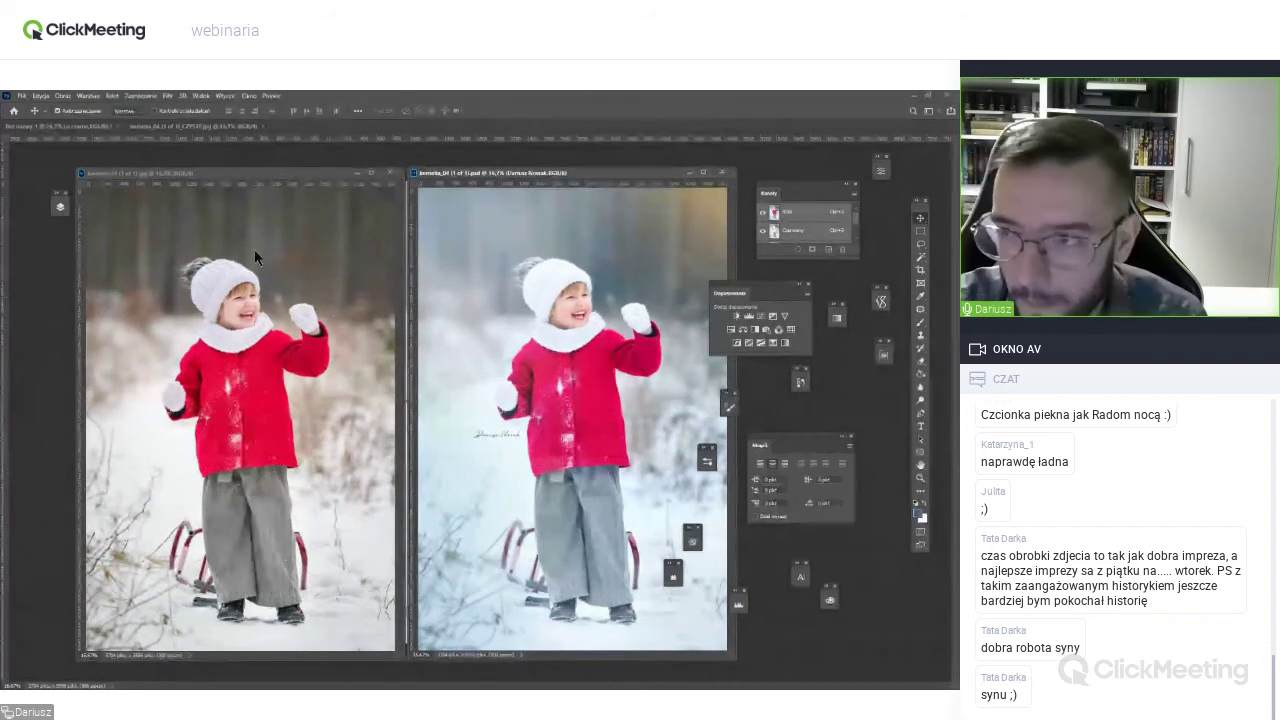
Dock the floating photos back into tabs, re-expand the Layers list, and show the retouched PSD alone.
left_click(157, 130)
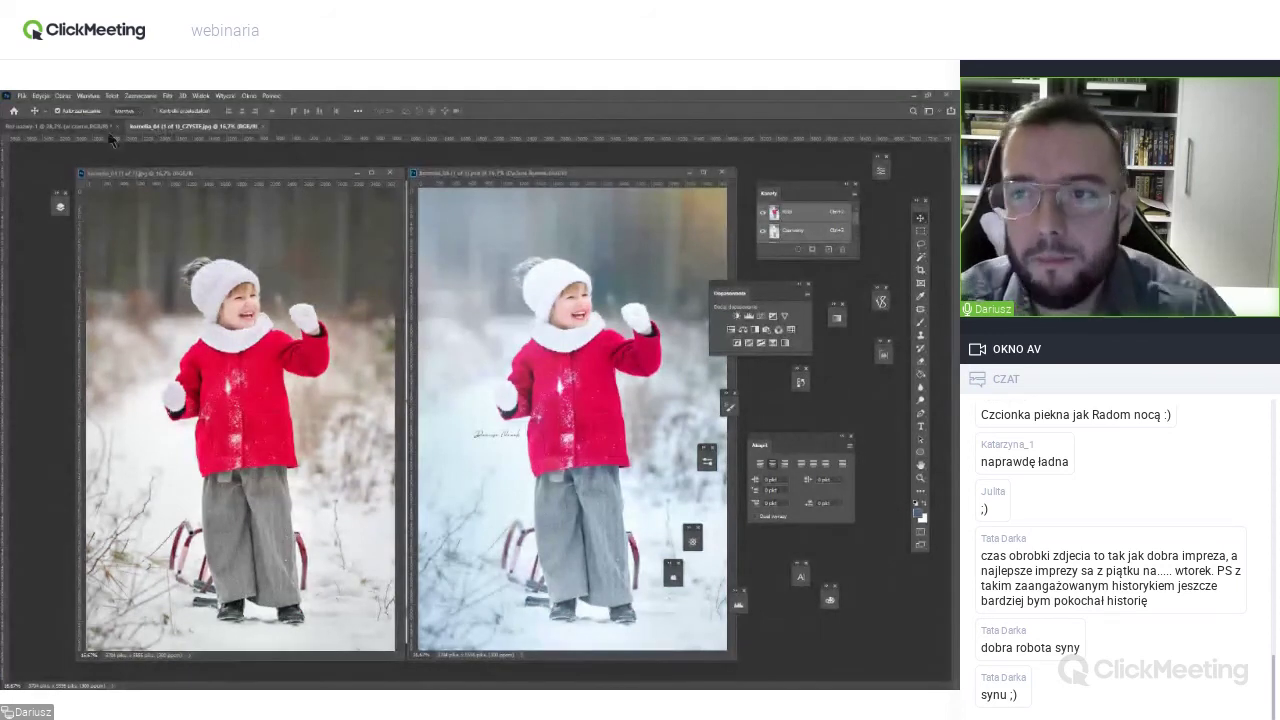
left_click_drag(157, 137, 377, 162)
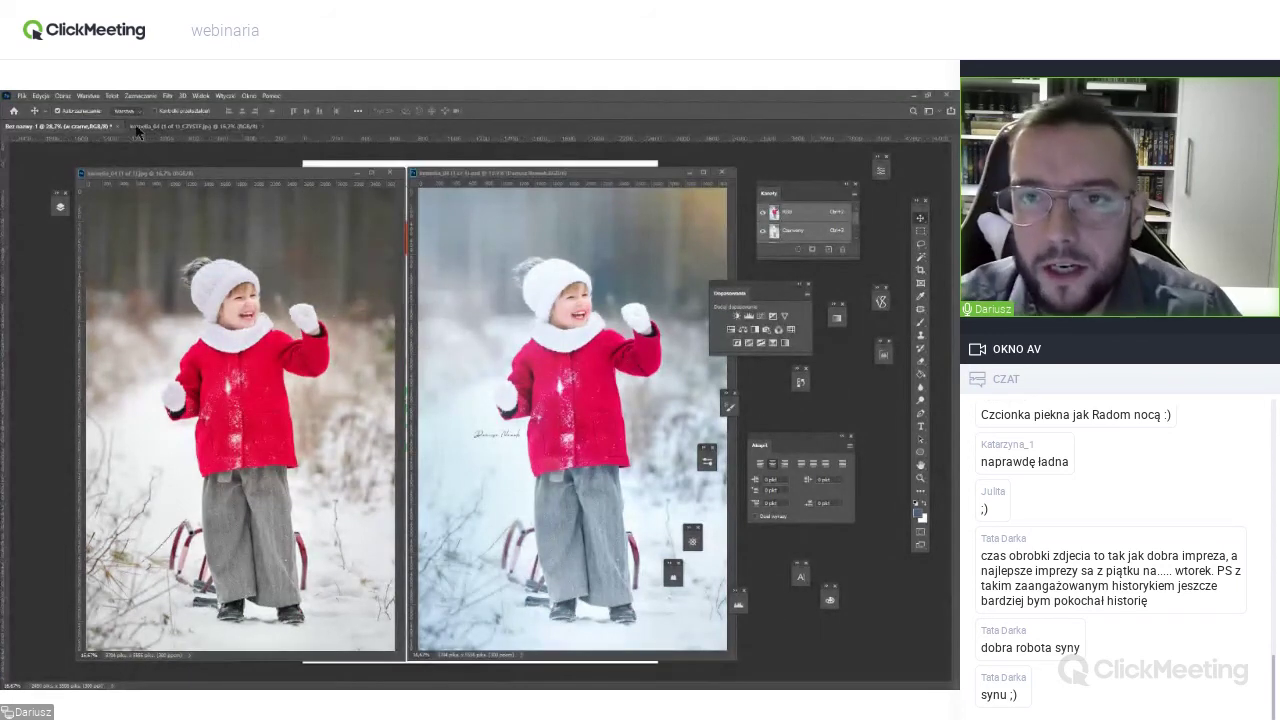
double_click(526, 168)
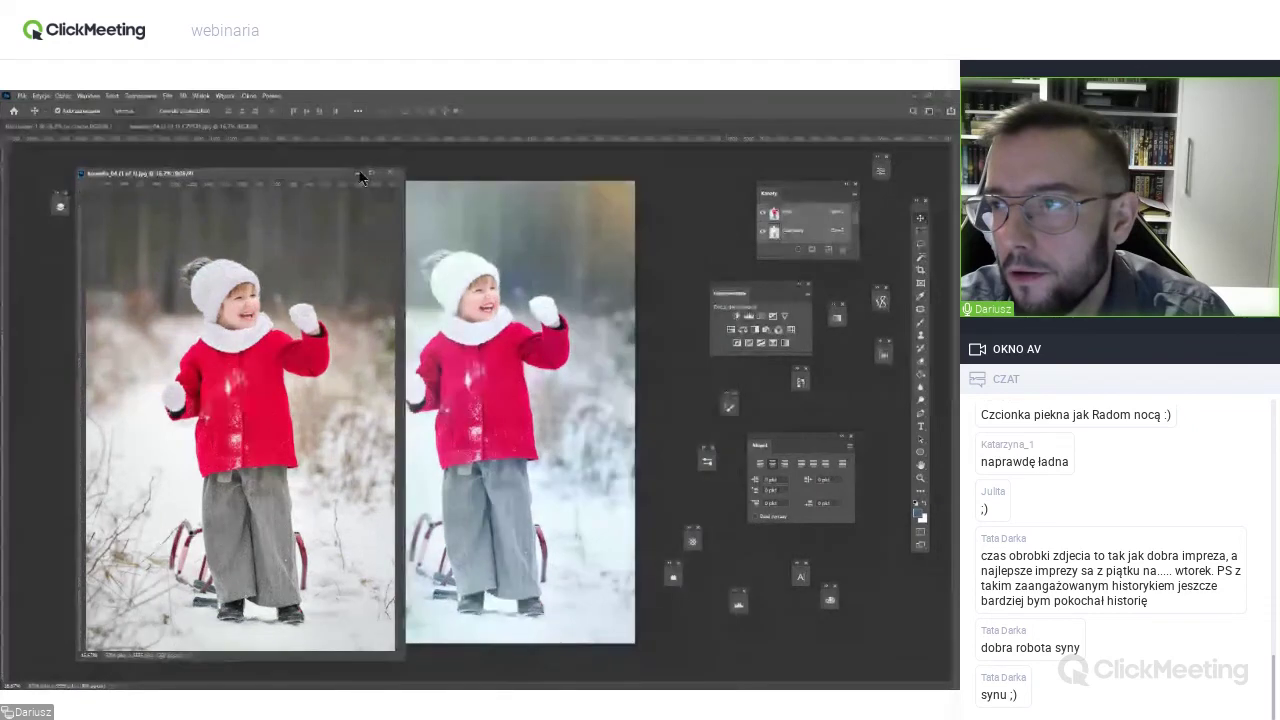
left_click(357, 172)
left_click(60, 207)
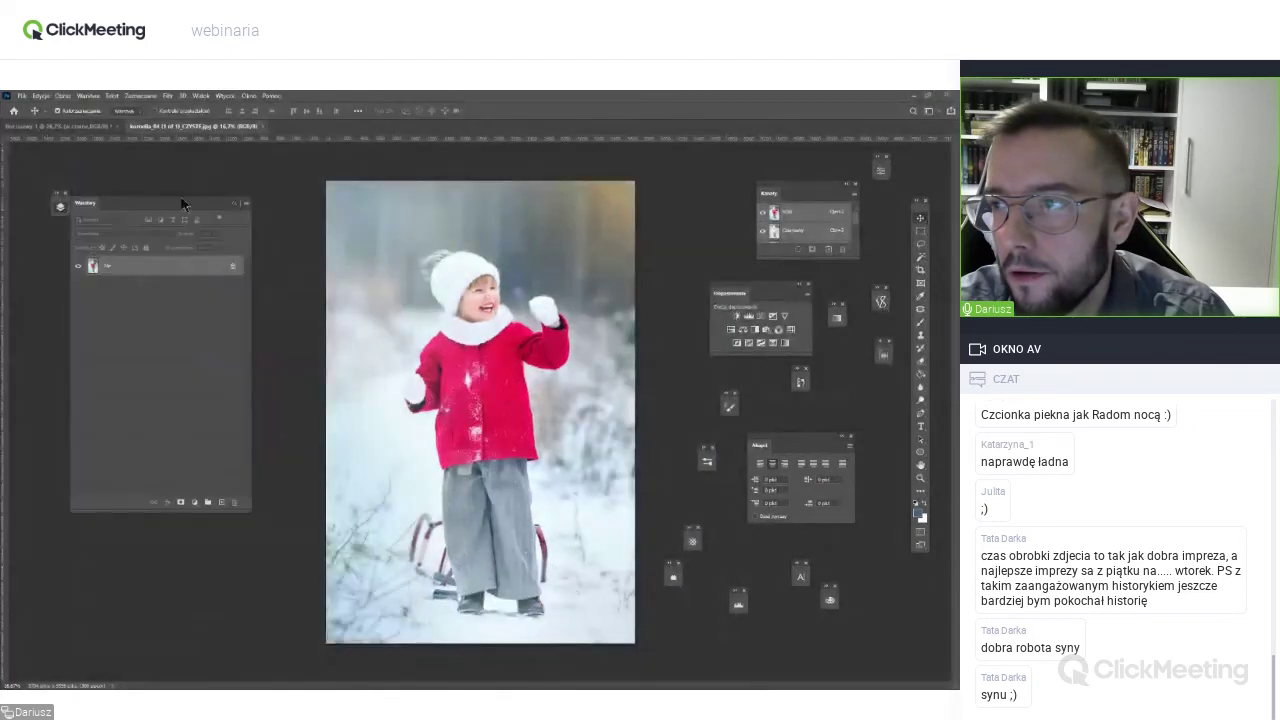
key("ctrl+Tab")
key("ctrl+Tab")
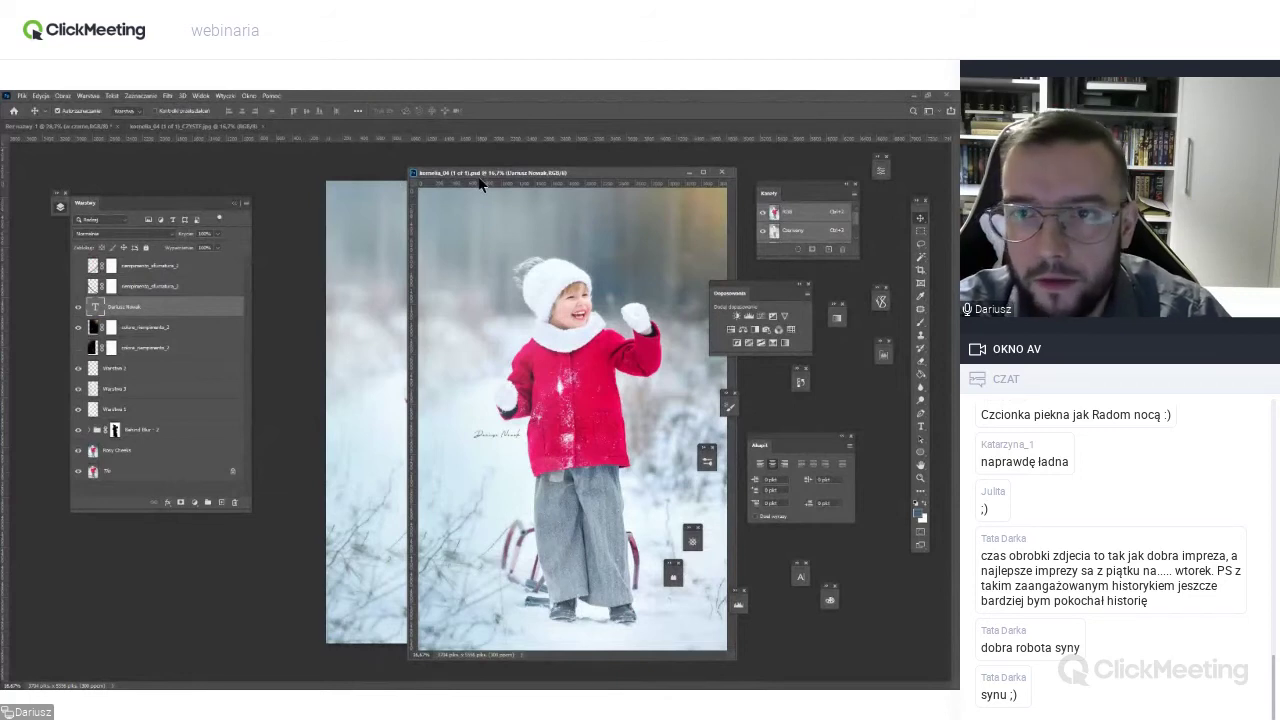
mouse_move(479, 176)
left_mouse_down()
mouse_move(382, 143)
mouse_move(385, 127)
left_mouse_up()
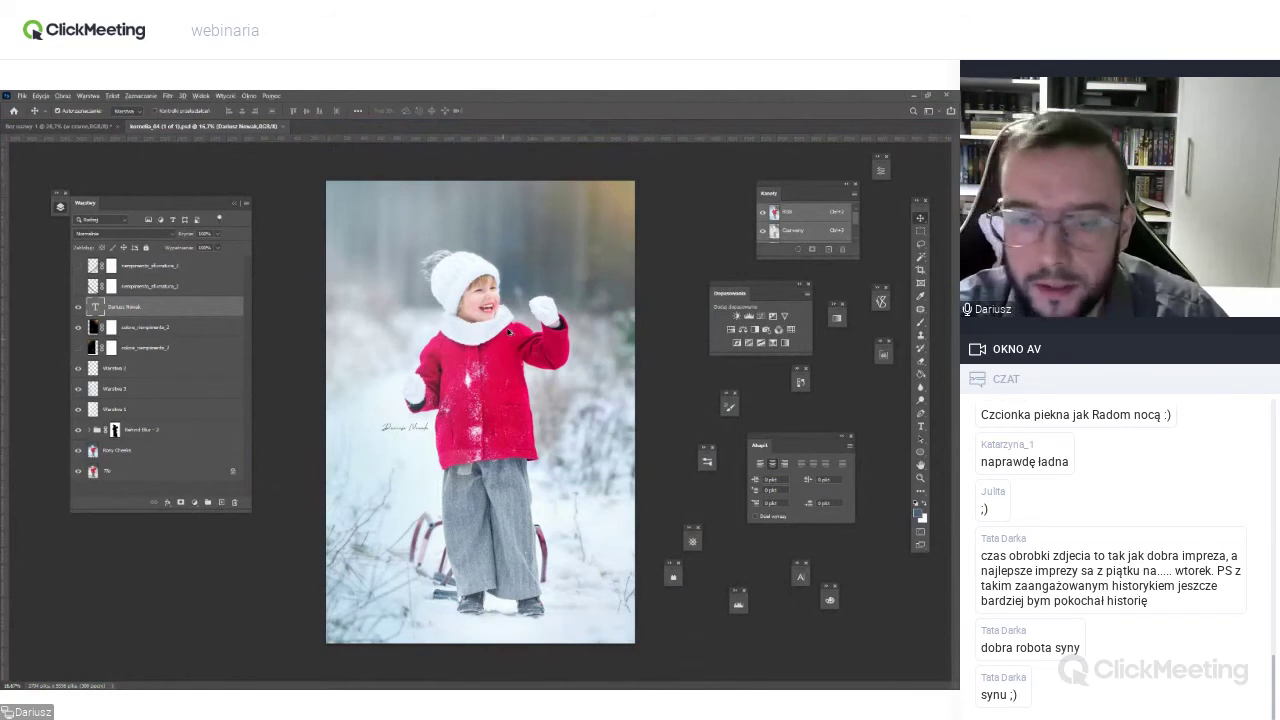
scroll(509, 333, "up", 10)
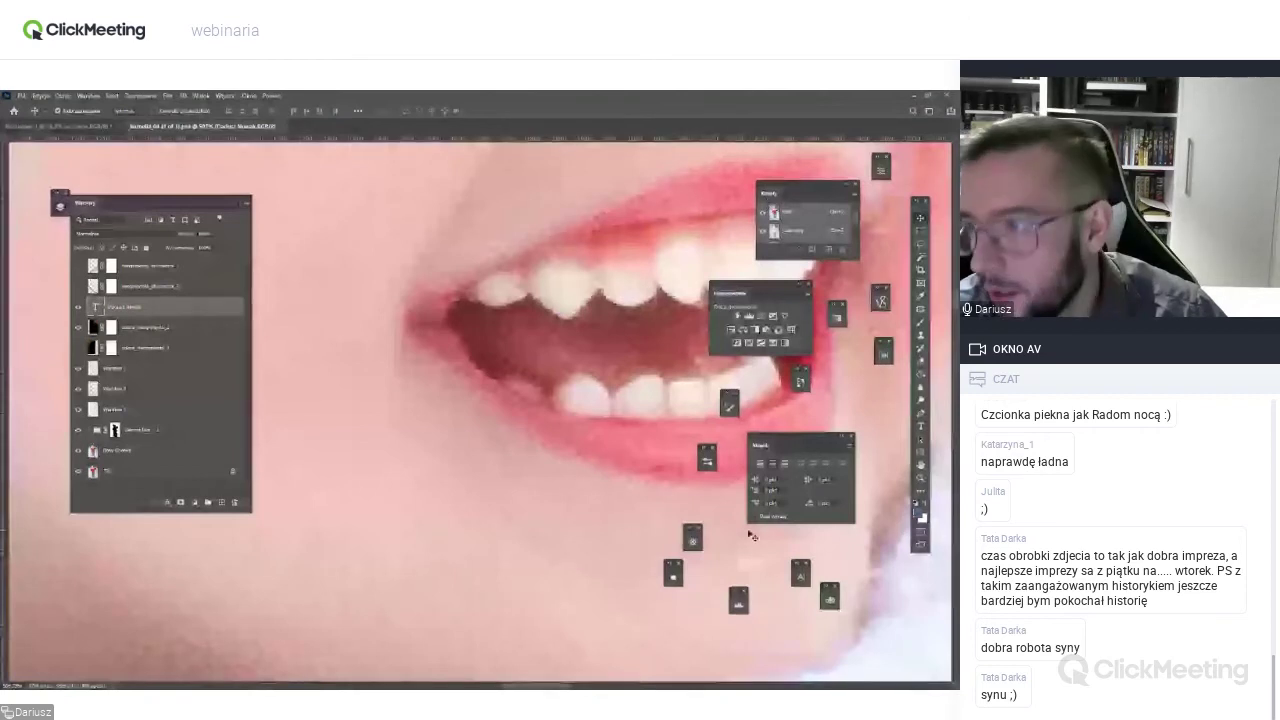
left_click(692, 538)
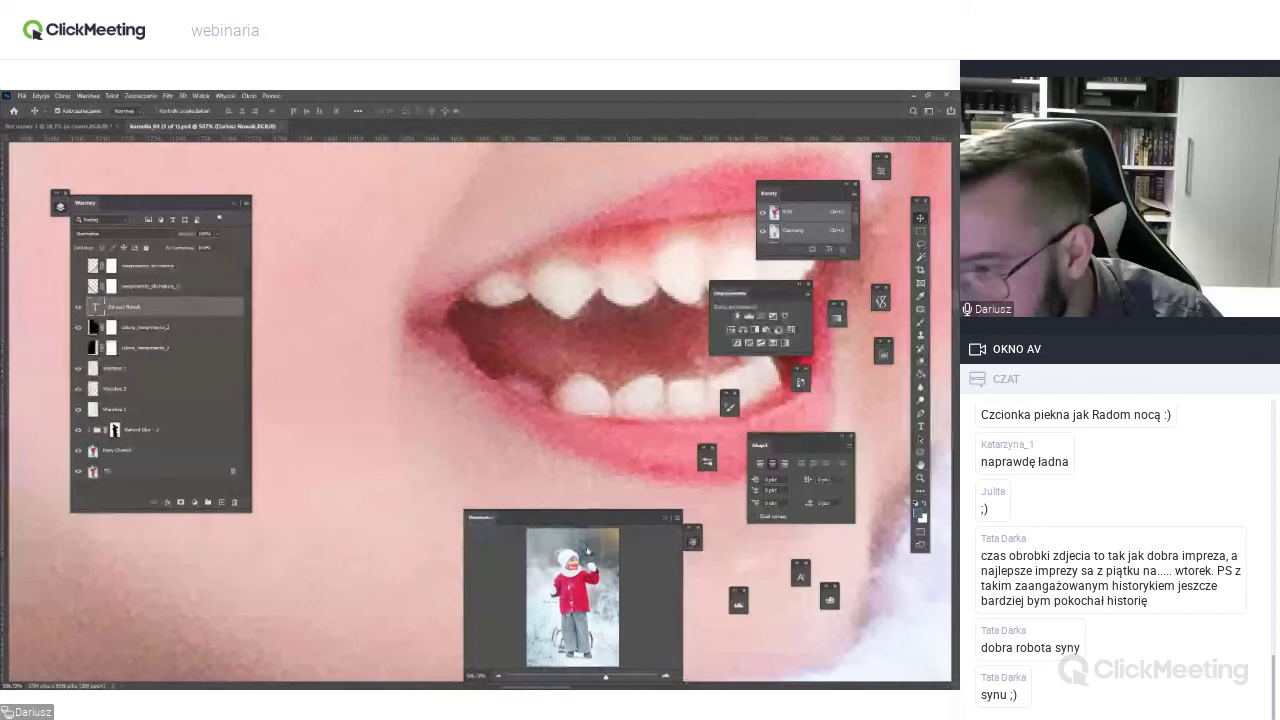
left_click(563, 555)
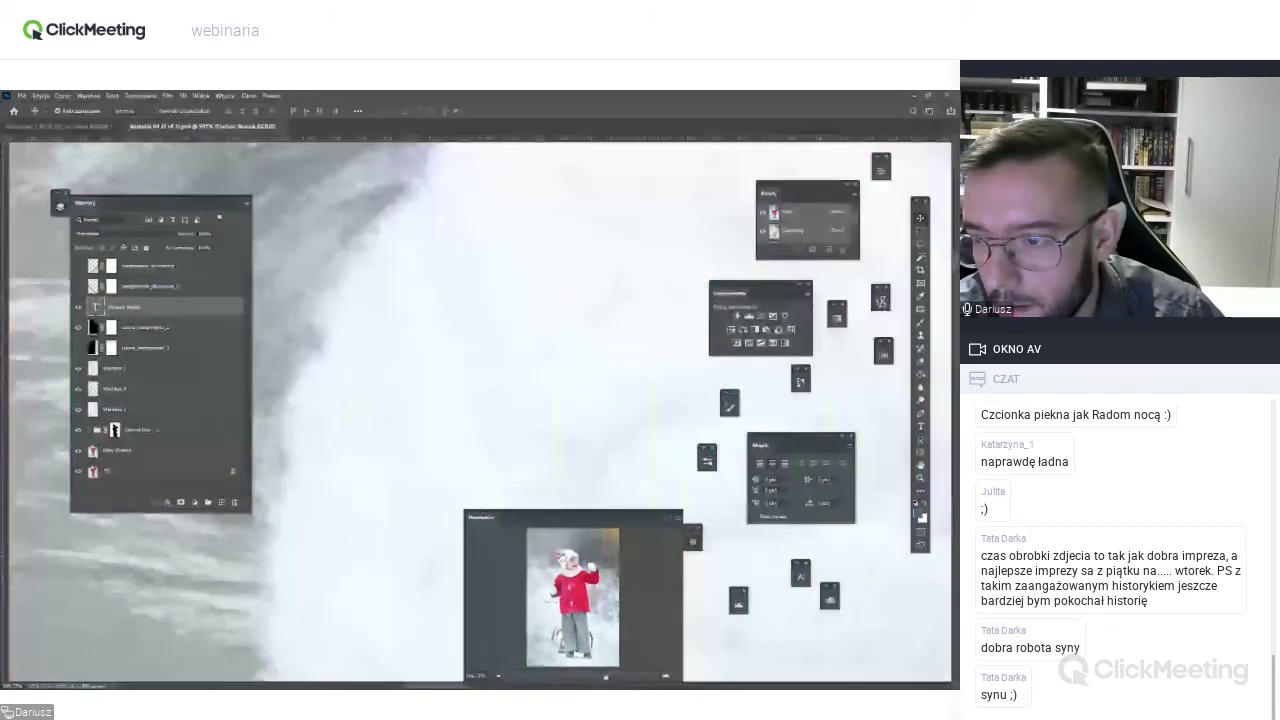
left_click_drag(563, 555, 562, 556)
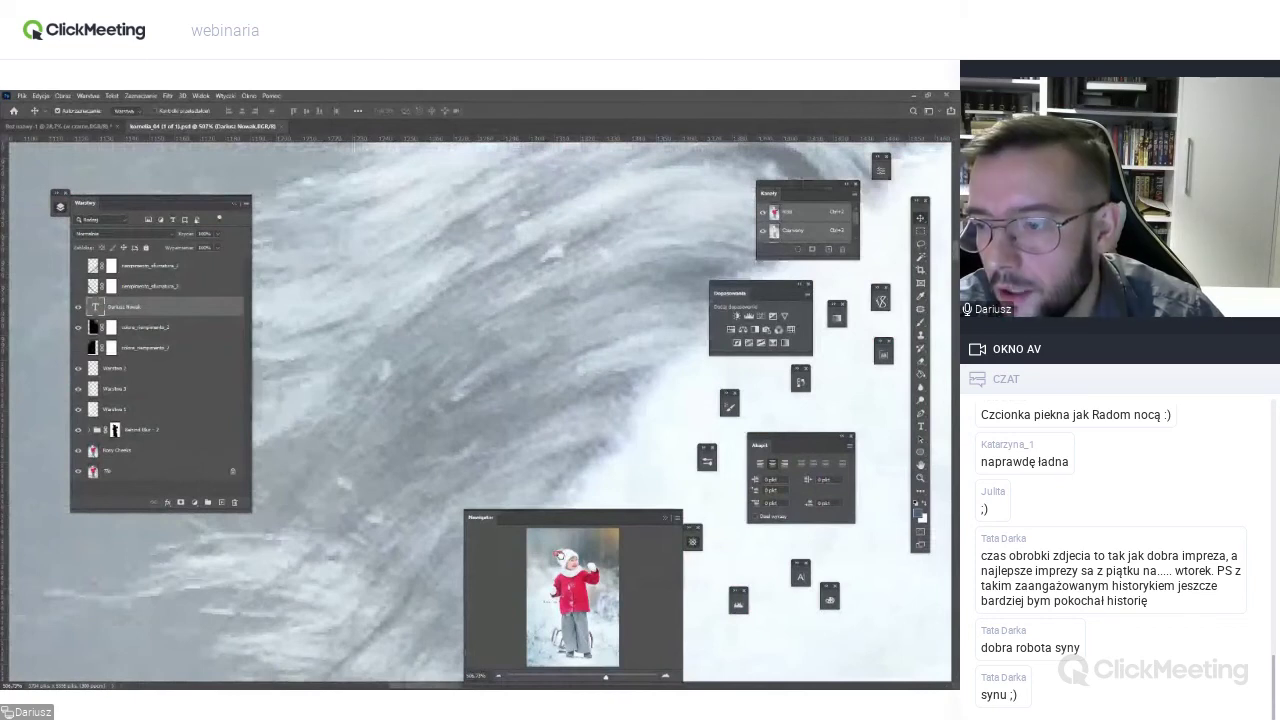
scroll(561, 403, "down", 2)
scroll(561, 403, "down", 2)
scroll(561, 403, "down", 2)
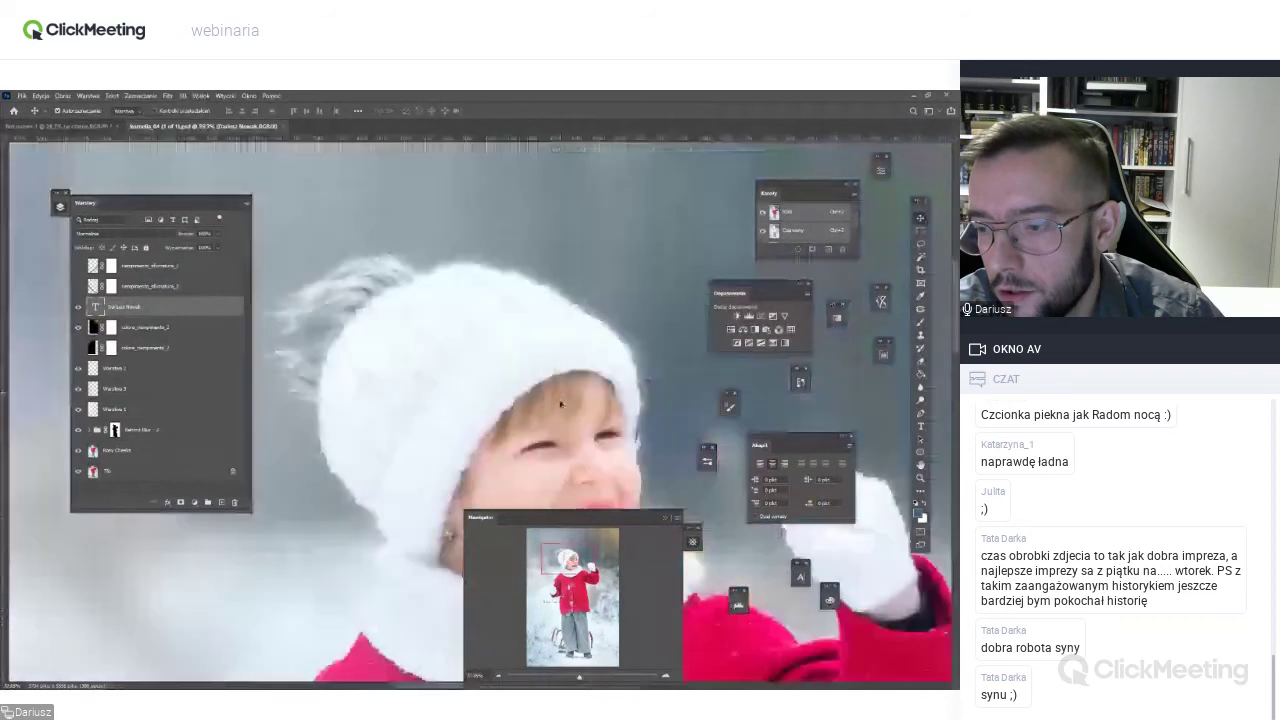
scroll(561, 403, "down", 1)
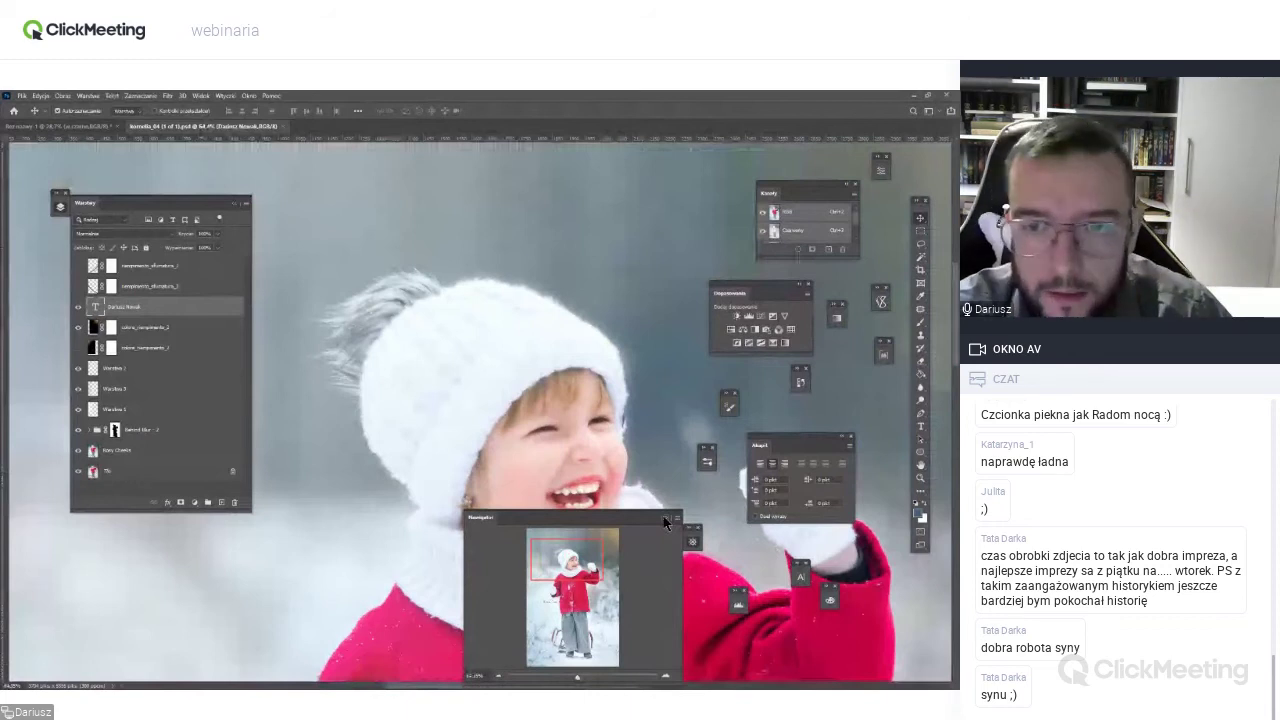
left_click(665, 522)
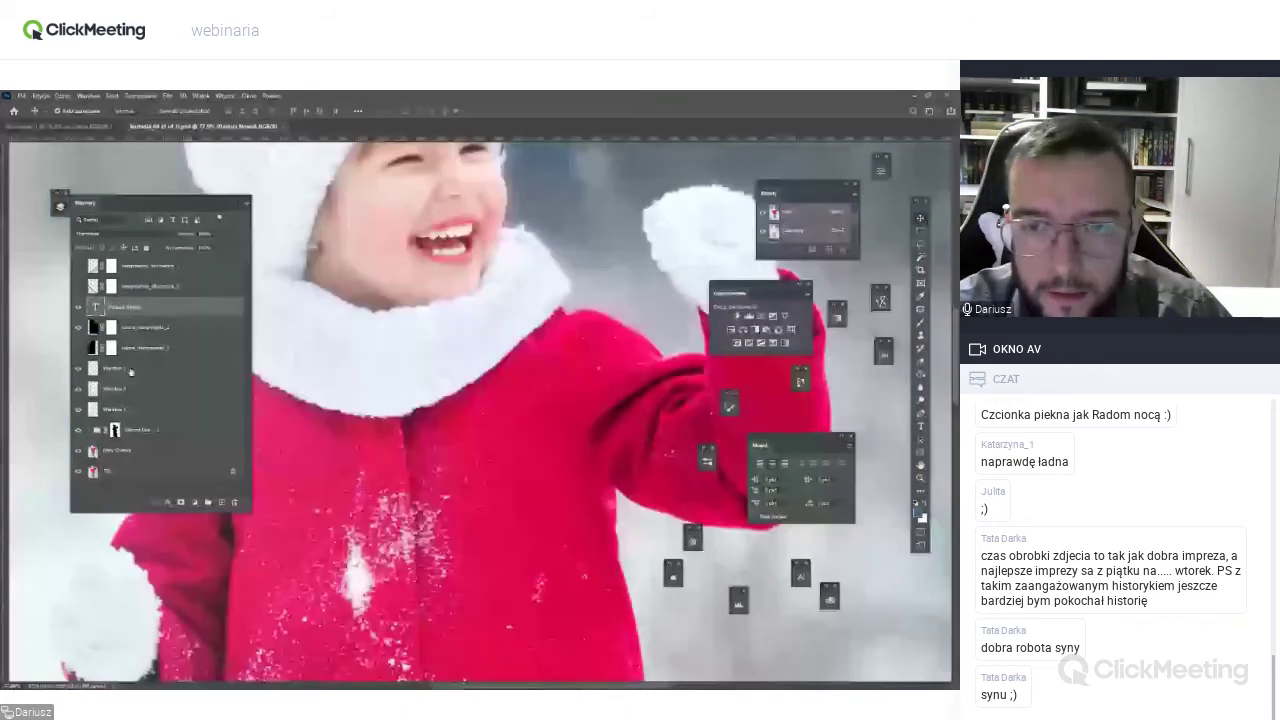
left_click(90, 432)
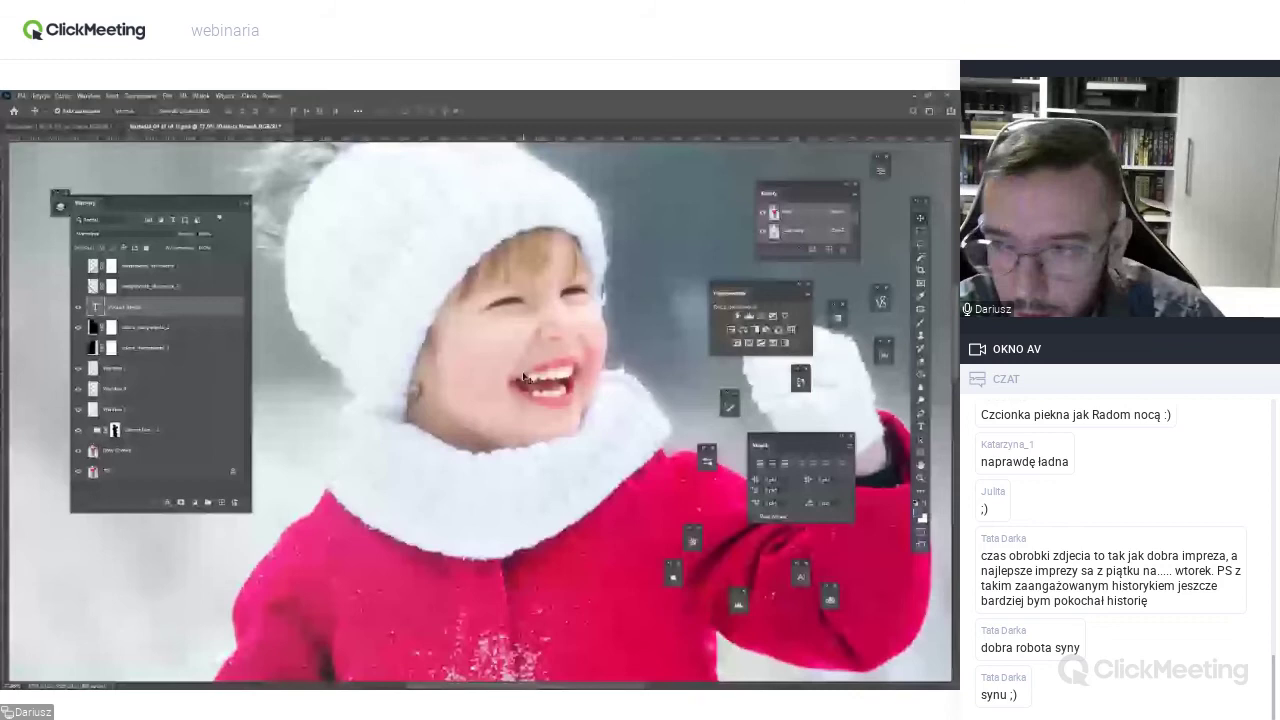
key("ctrl+minus")
key("ctrl+minus")
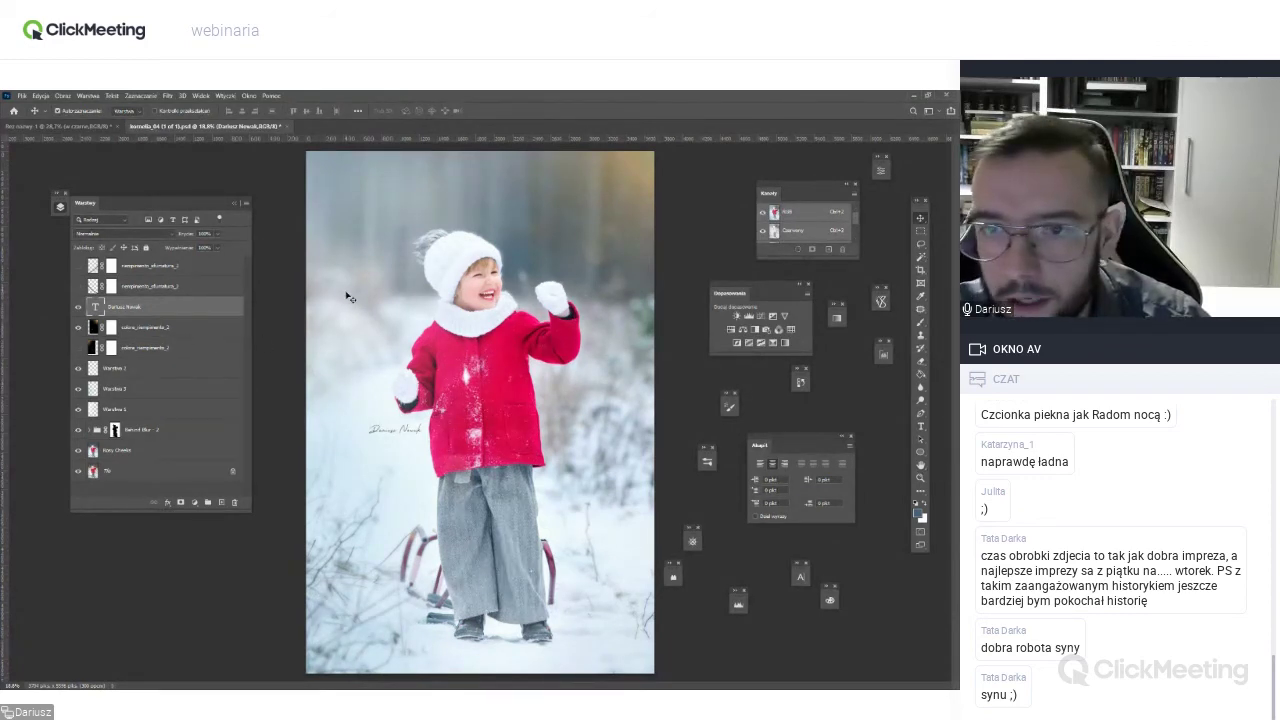
Zoom into the red coat and select the signature text layer.
scroll(537, 396, "up", 1)
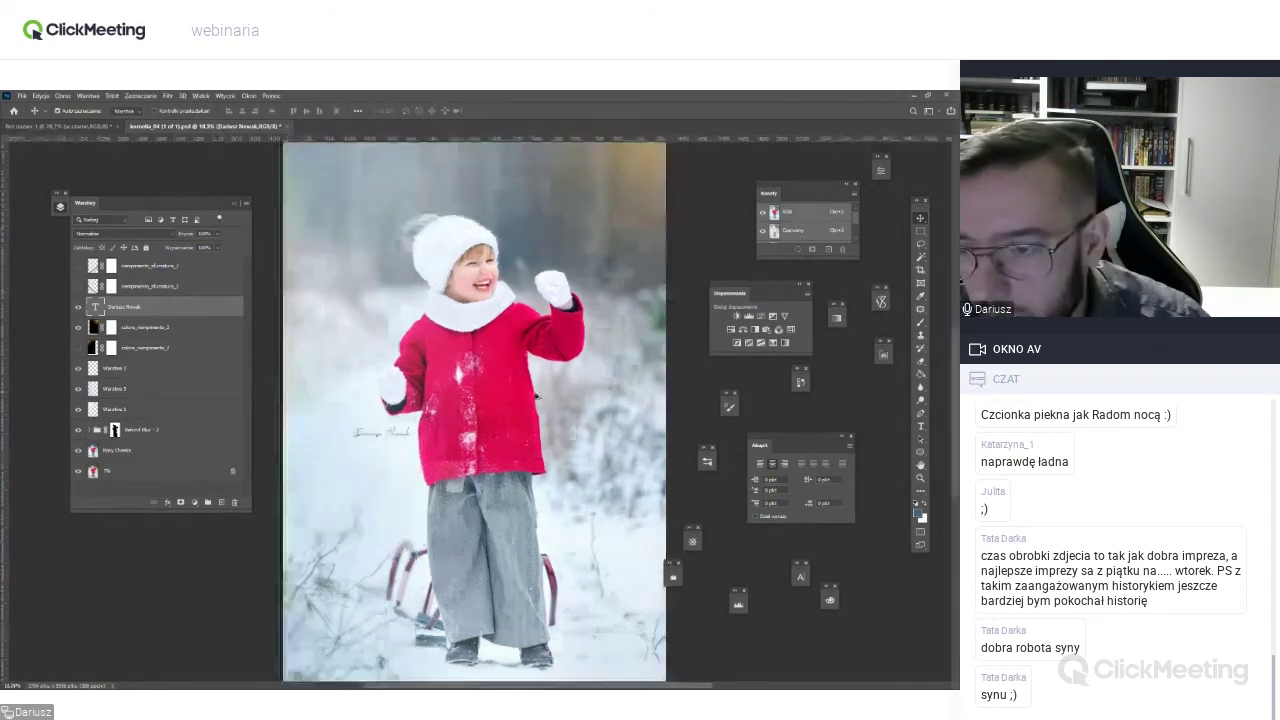
scroll(537, 397, "up", 2)
scroll(508, 414, "up", 1)
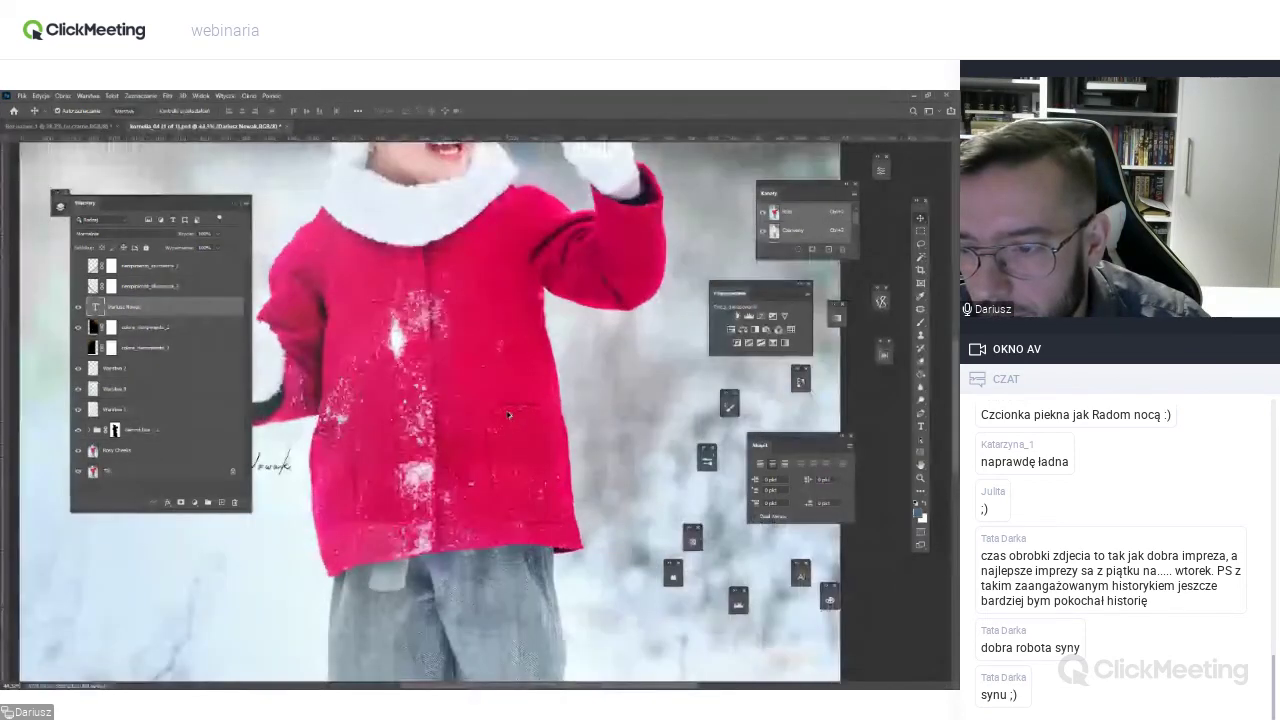
scroll(508, 414, "up", 2)
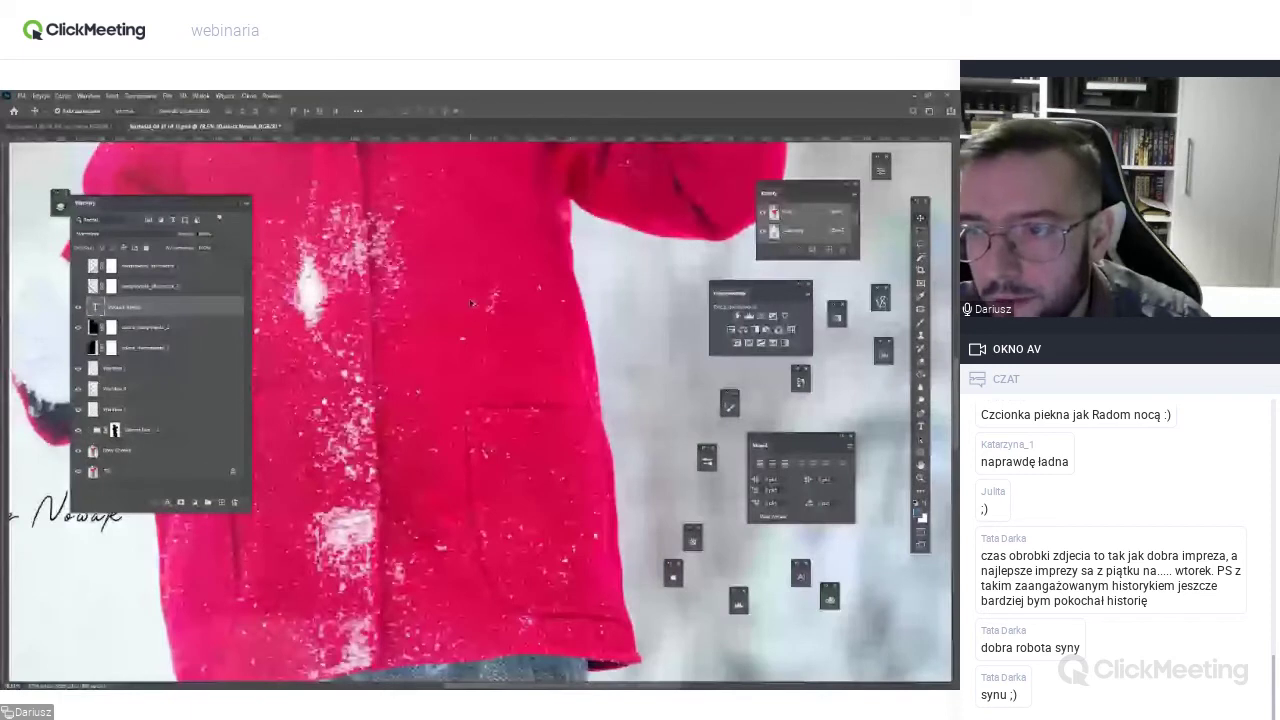
scroll(450, 350, "up", 2)
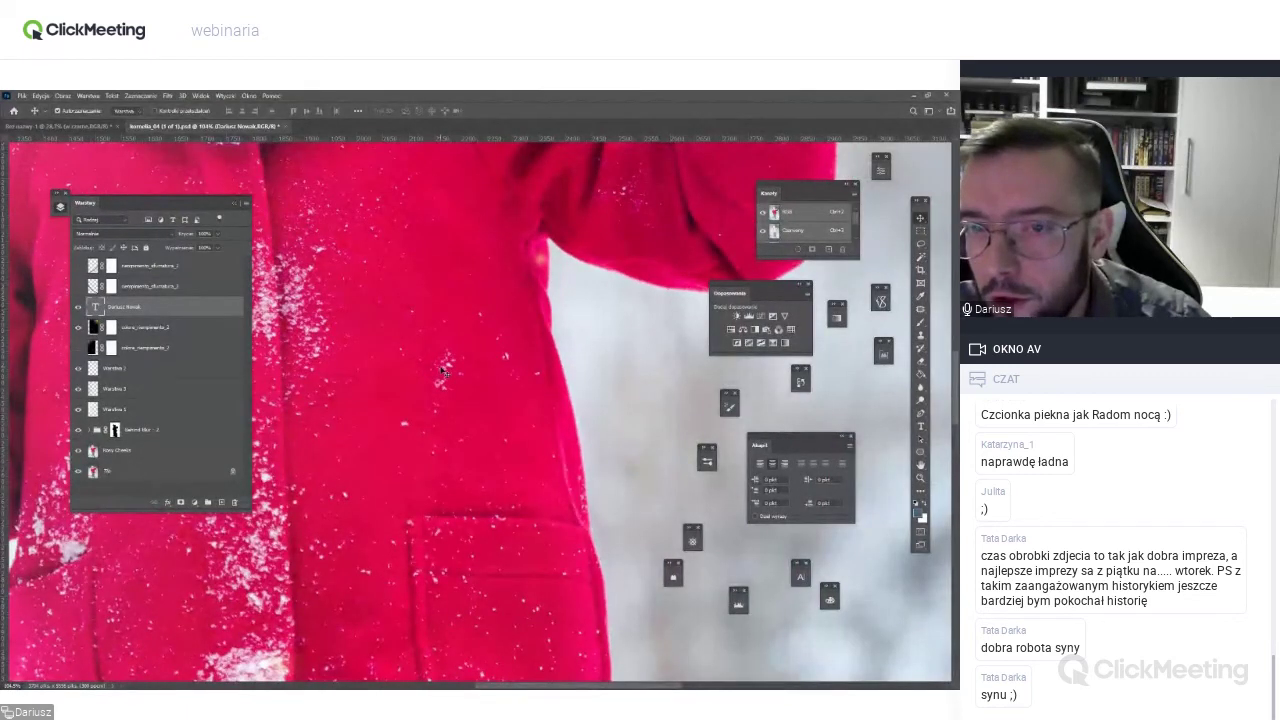
left_click(244, 324)
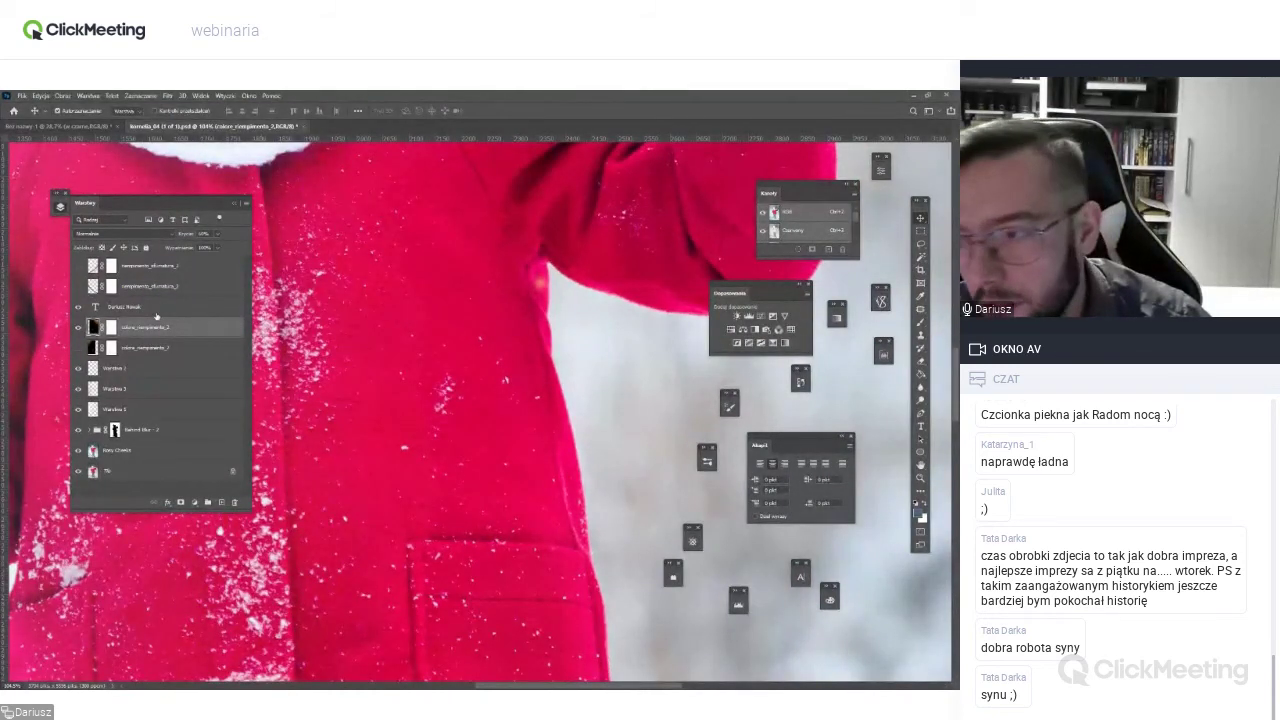
left_click(186, 302)
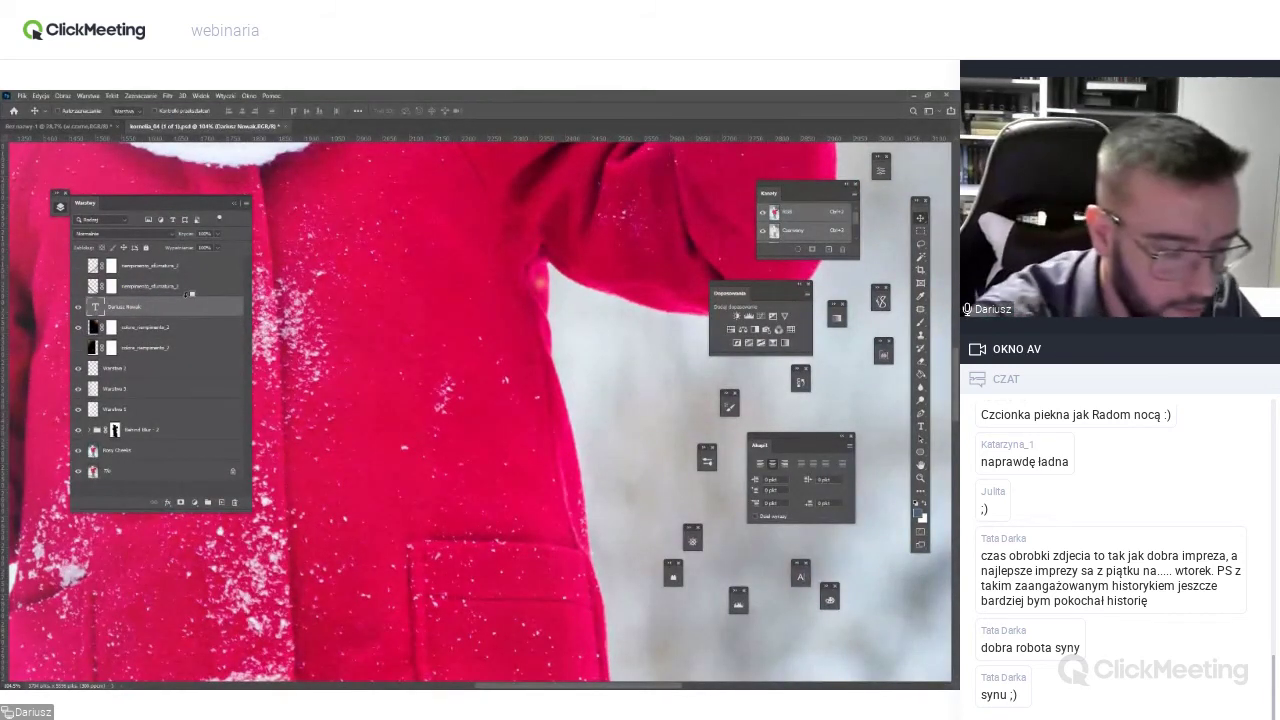
Add empty layer Warstwa 4 above the signature and set the Brush size and hardness.
key("ctrl+shift+alt+n")
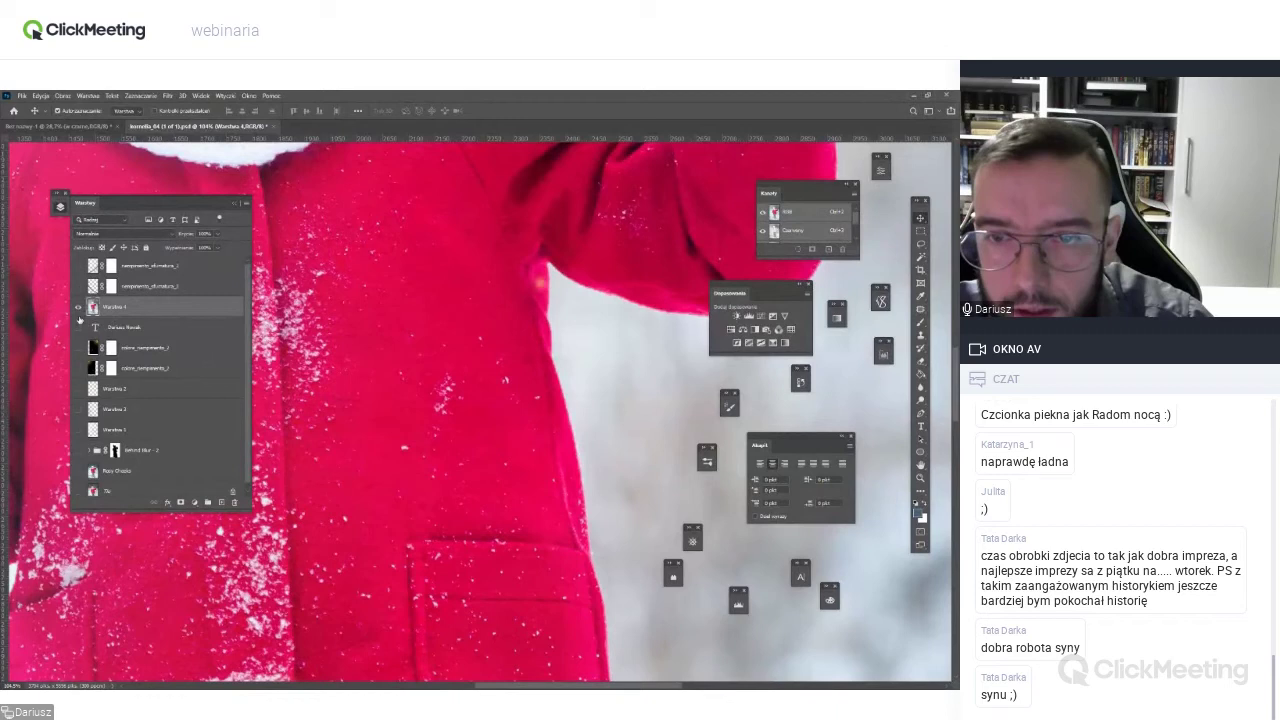
key("b")
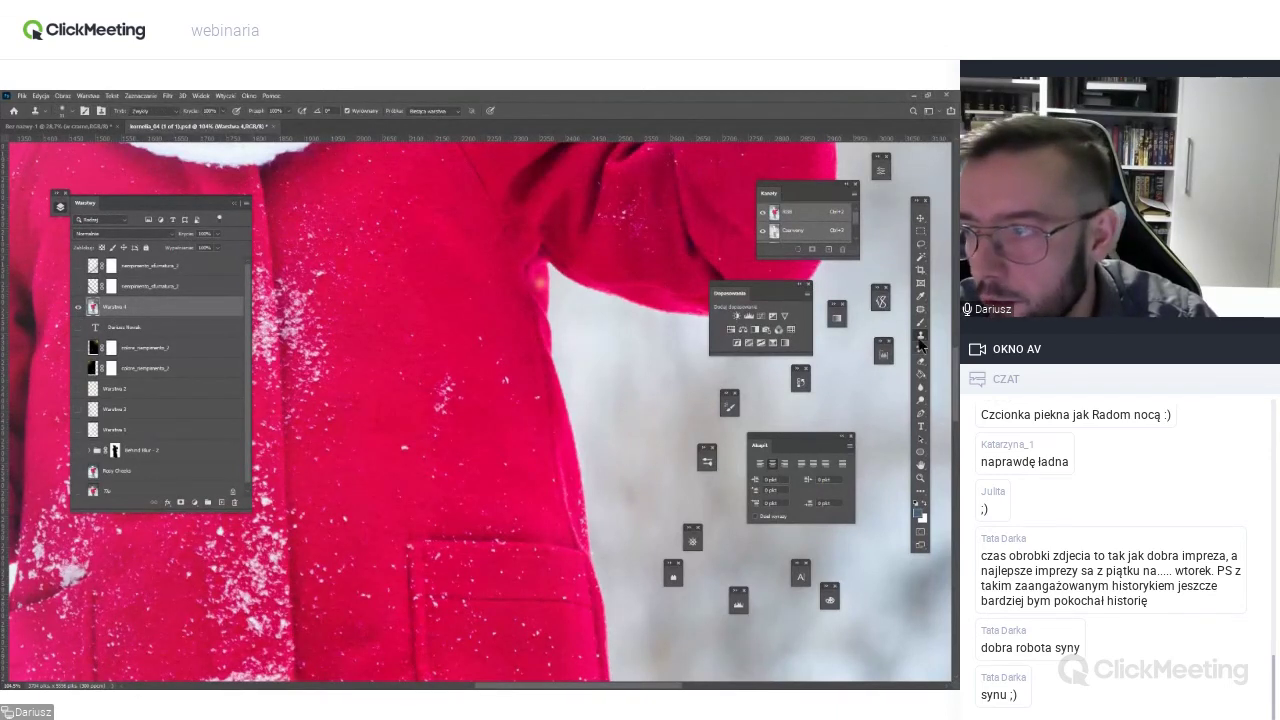
right_click(388, 316, "alt")
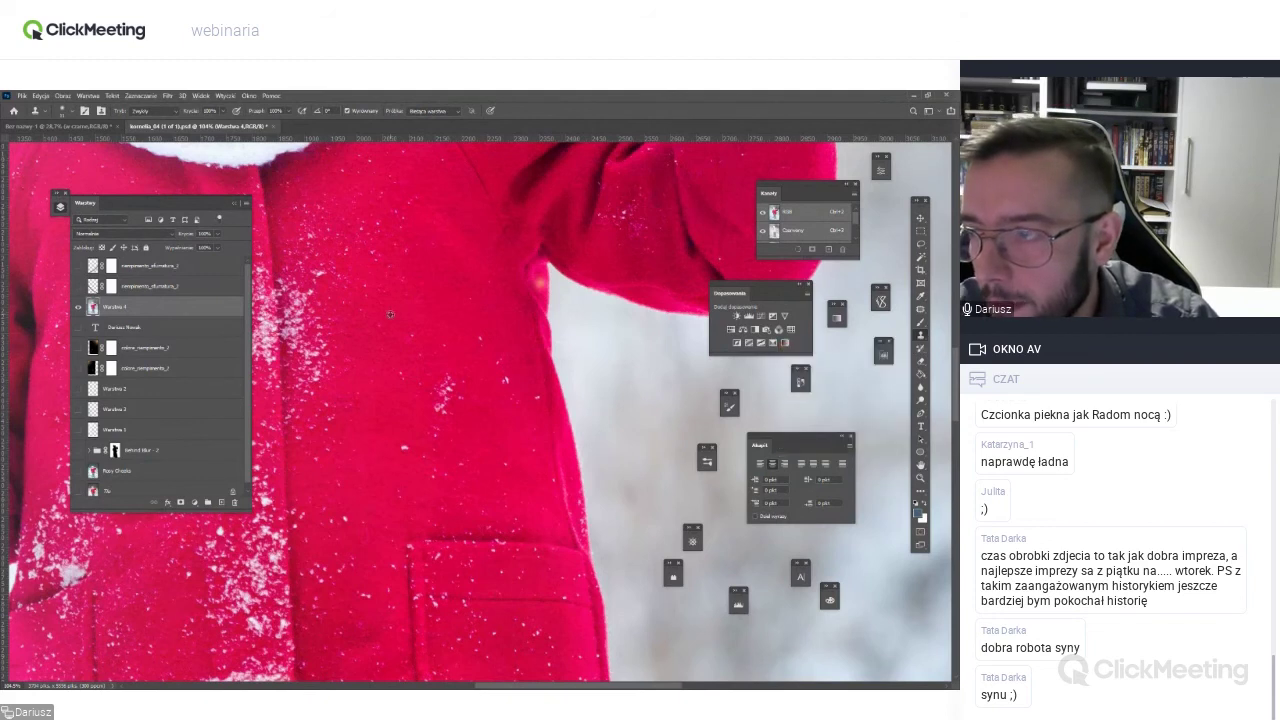
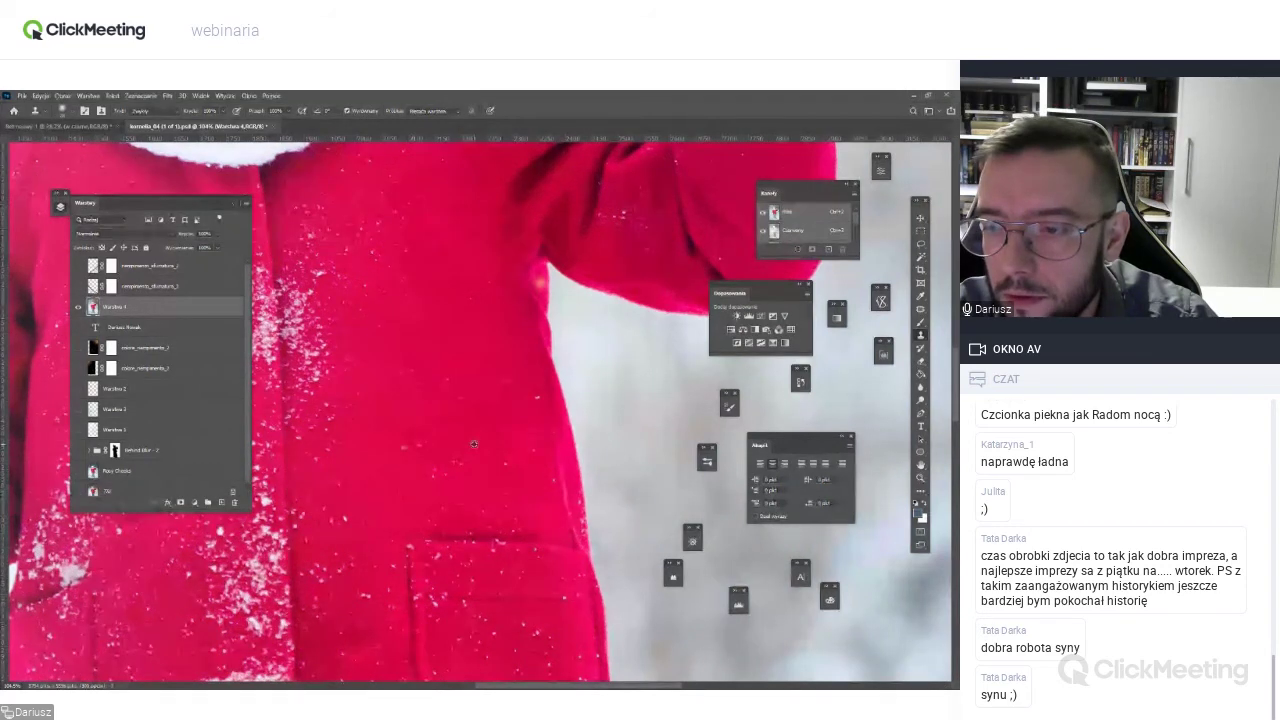
Show all layers of the child portrait and fit the whole image, signature included, in view.
scroll(400, 435, "down", 5)
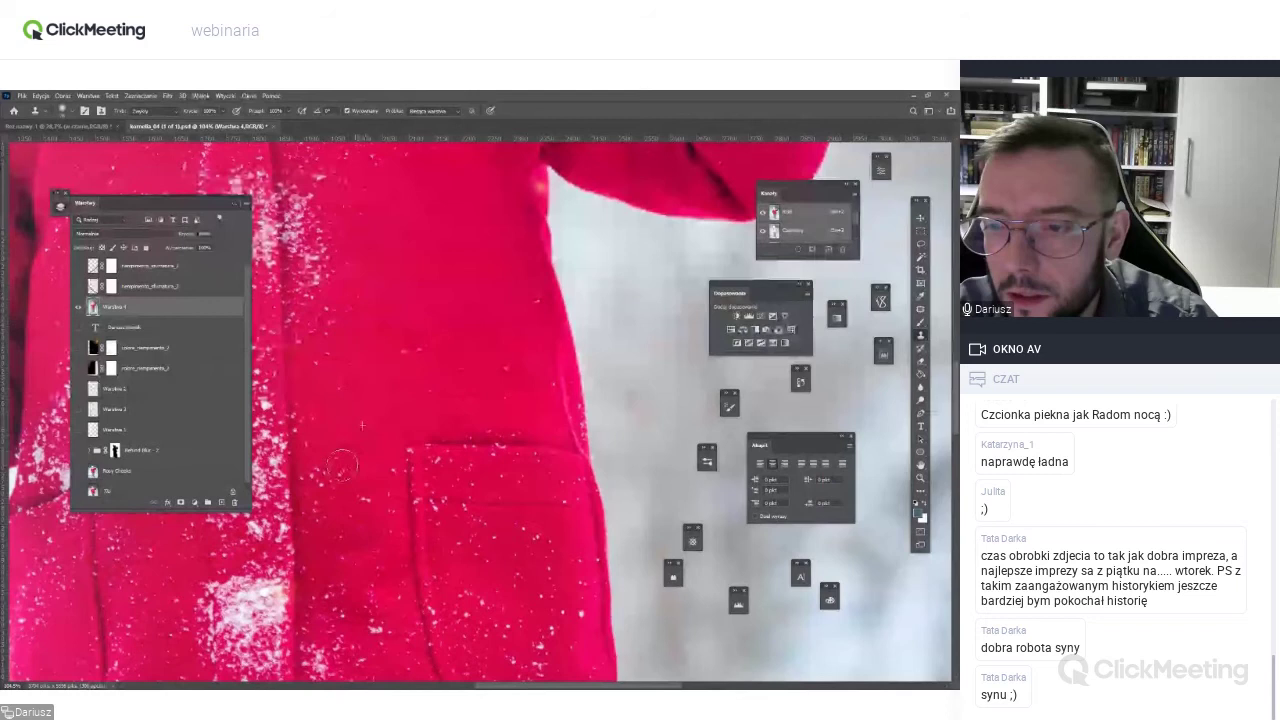
key("ctrl+0")
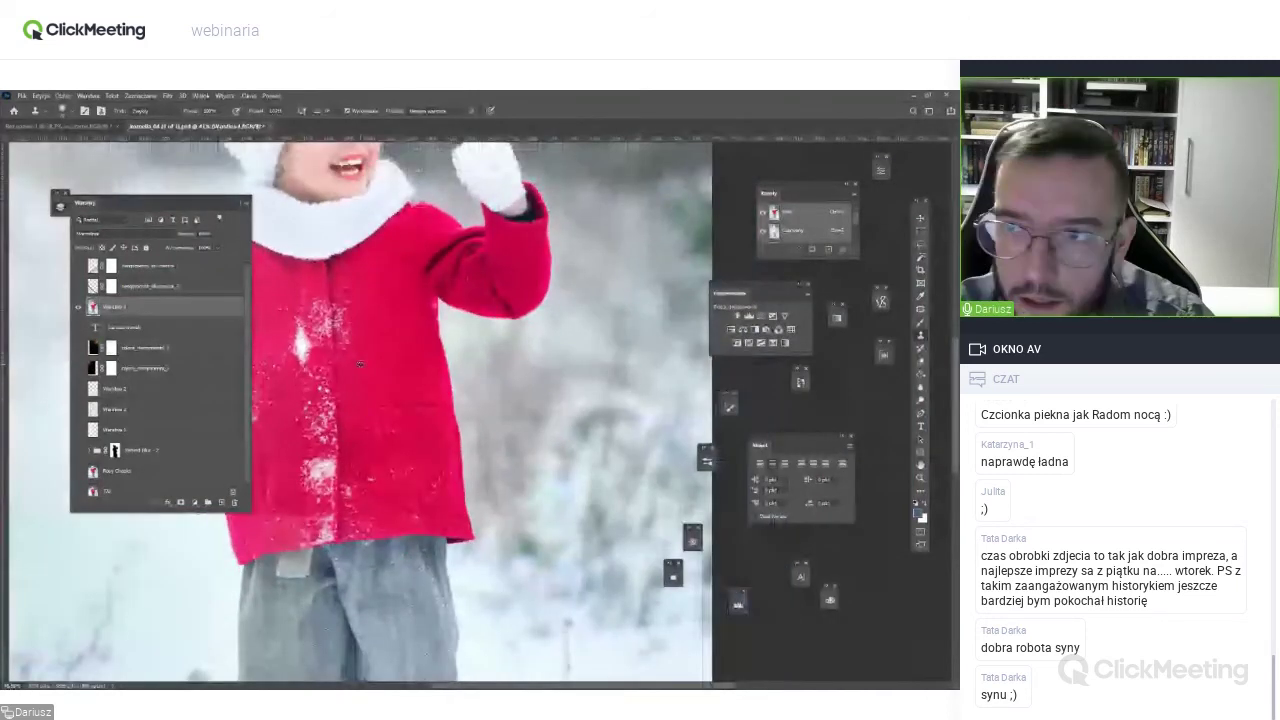
left_click(79, 307, "alt")
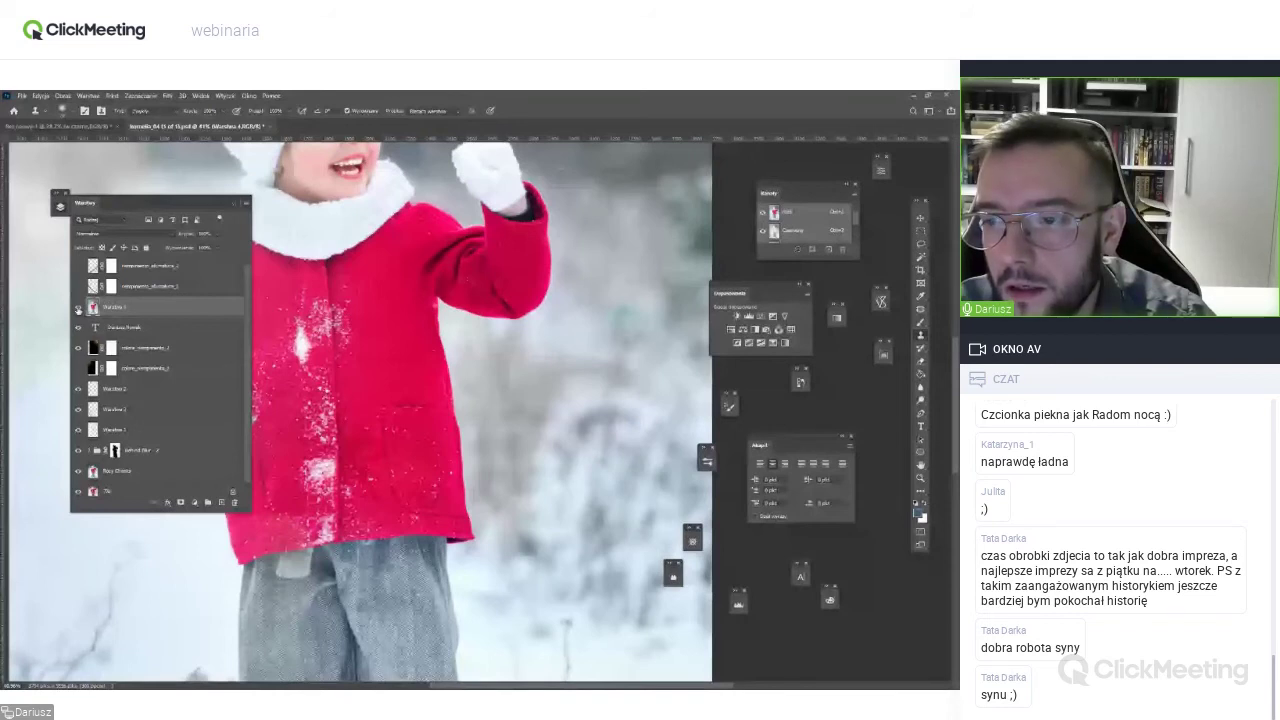
key("ctrl+0")
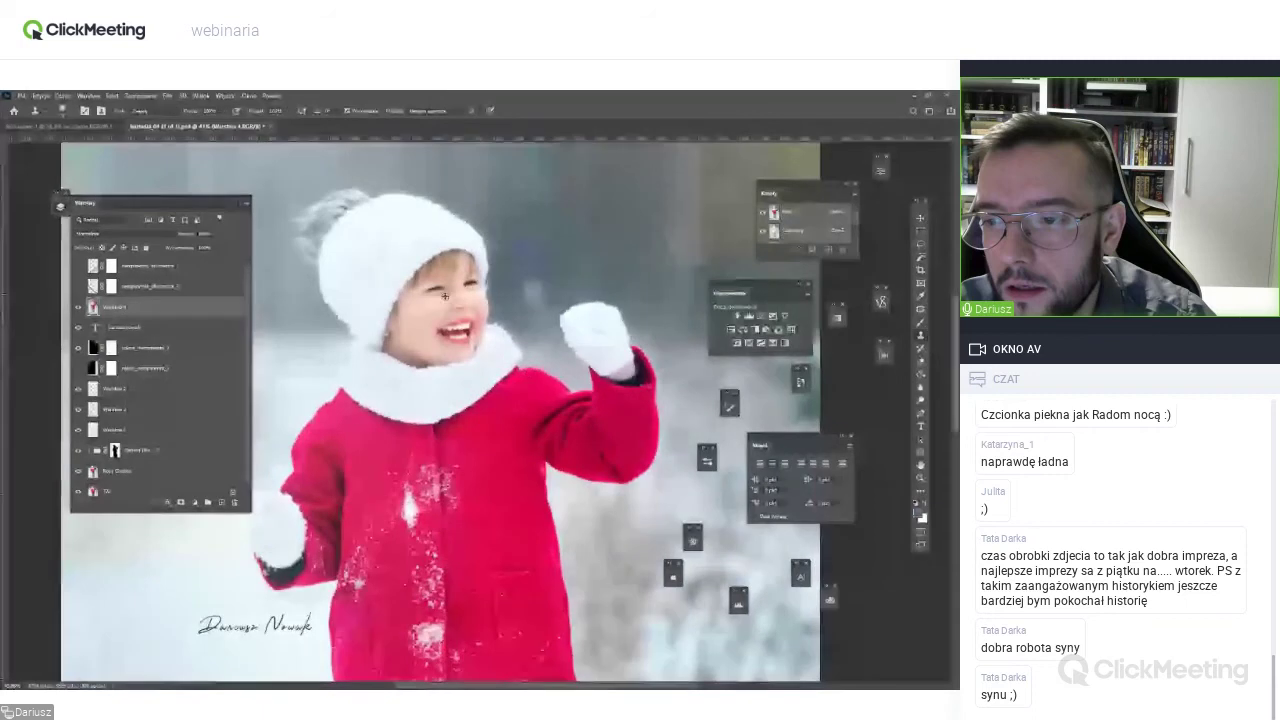
Zoom in and brush over the grey shadow beside the girl's mouth, then fit the photo.
scroll(445, 296, "down", 5)
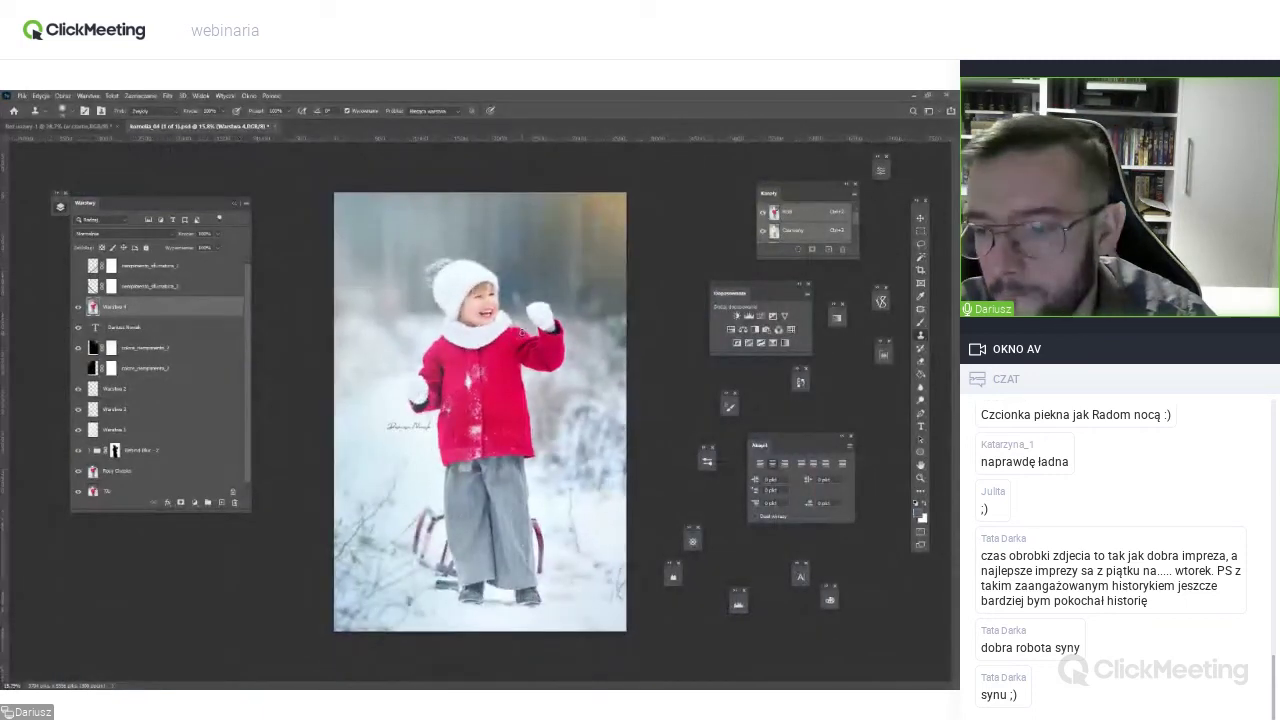
scroll(521, 331, "up", 1)
scroll(521, 331, "up", 2)
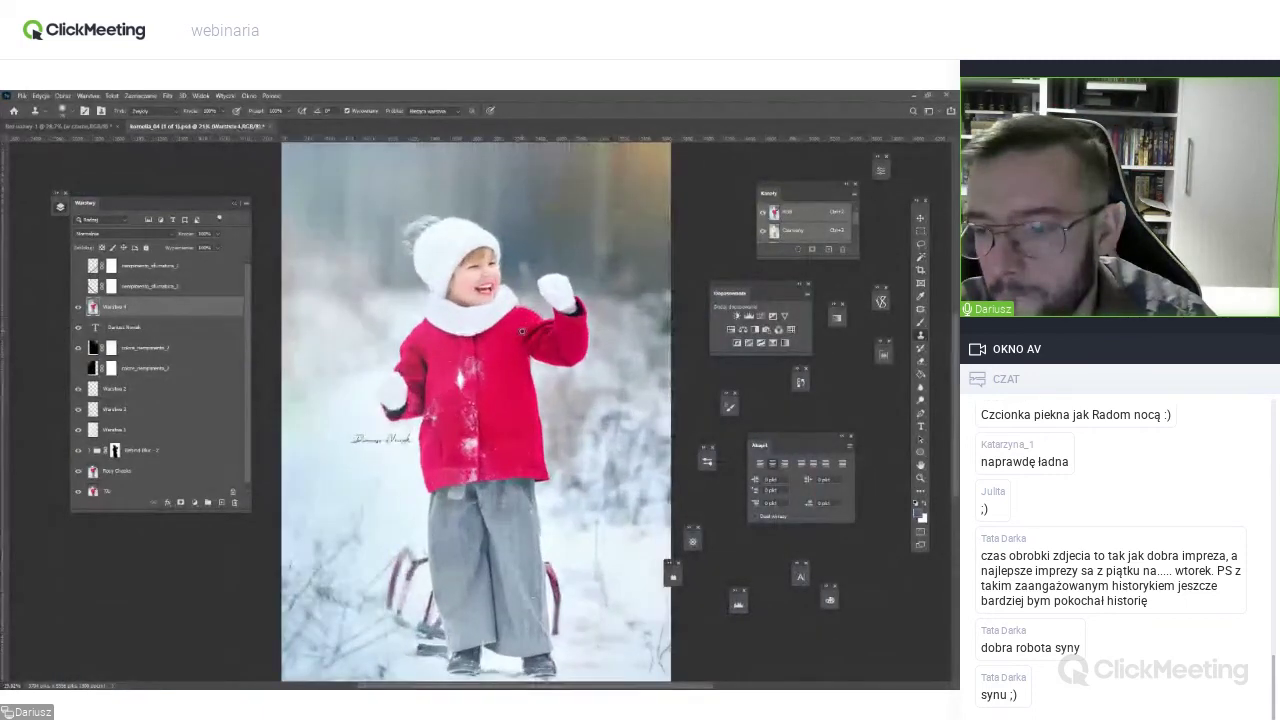
scroll(521, 331, "down", 1)
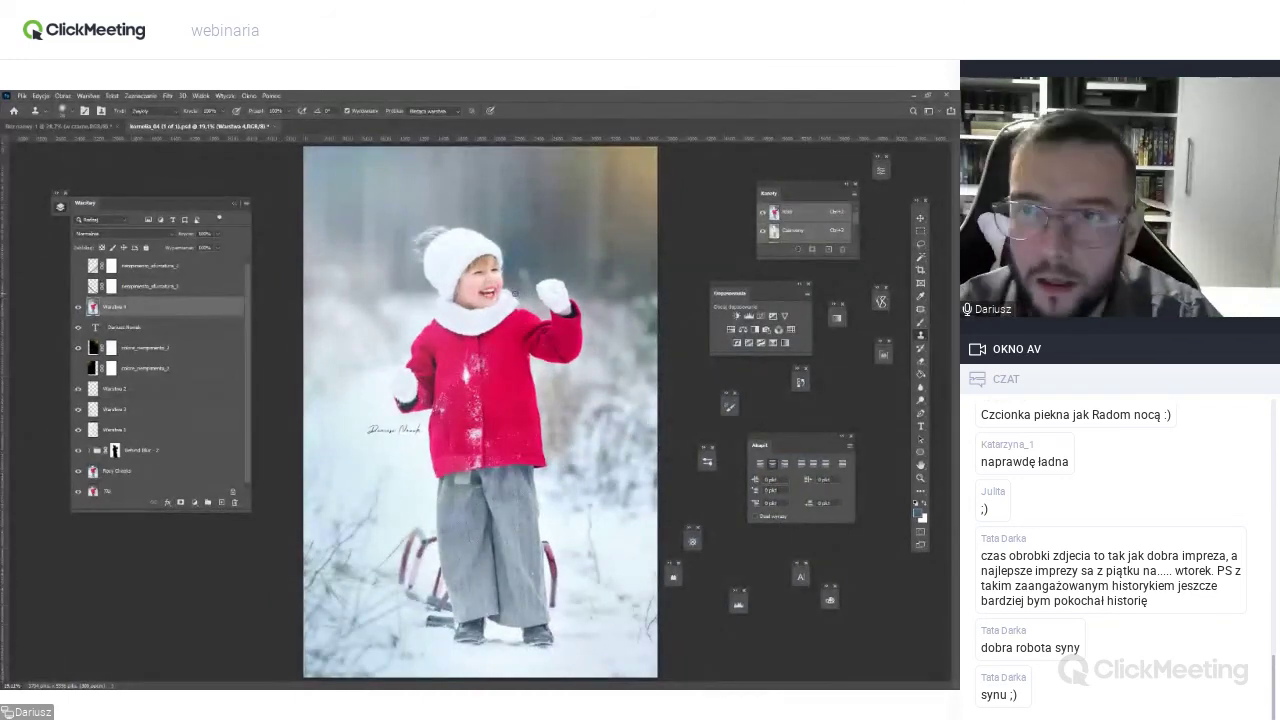
scroll(513, 293, "up", 2)
scroll(510, 295, "up", 7)
scroll(500, 300, "up", 4)
scroll(496, 304, "up", 1)
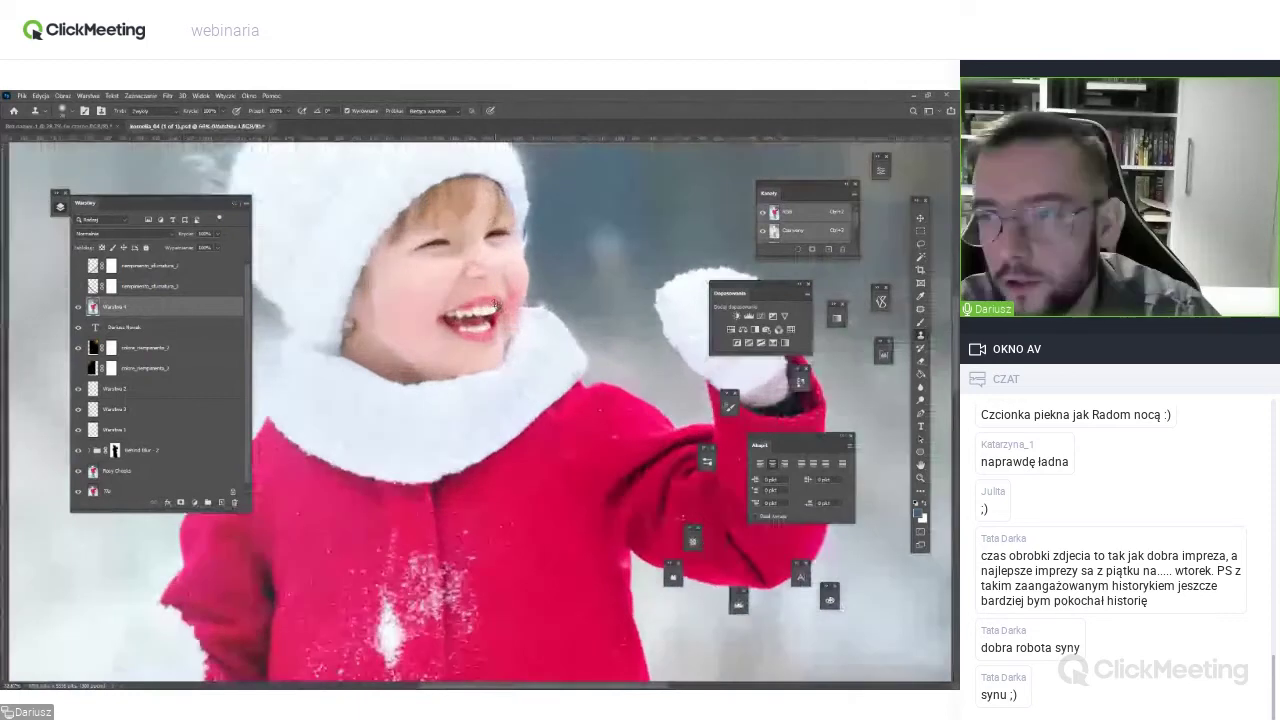
scroll(490, 304, "up", 1)
scroll(460, 305, "up", 1)
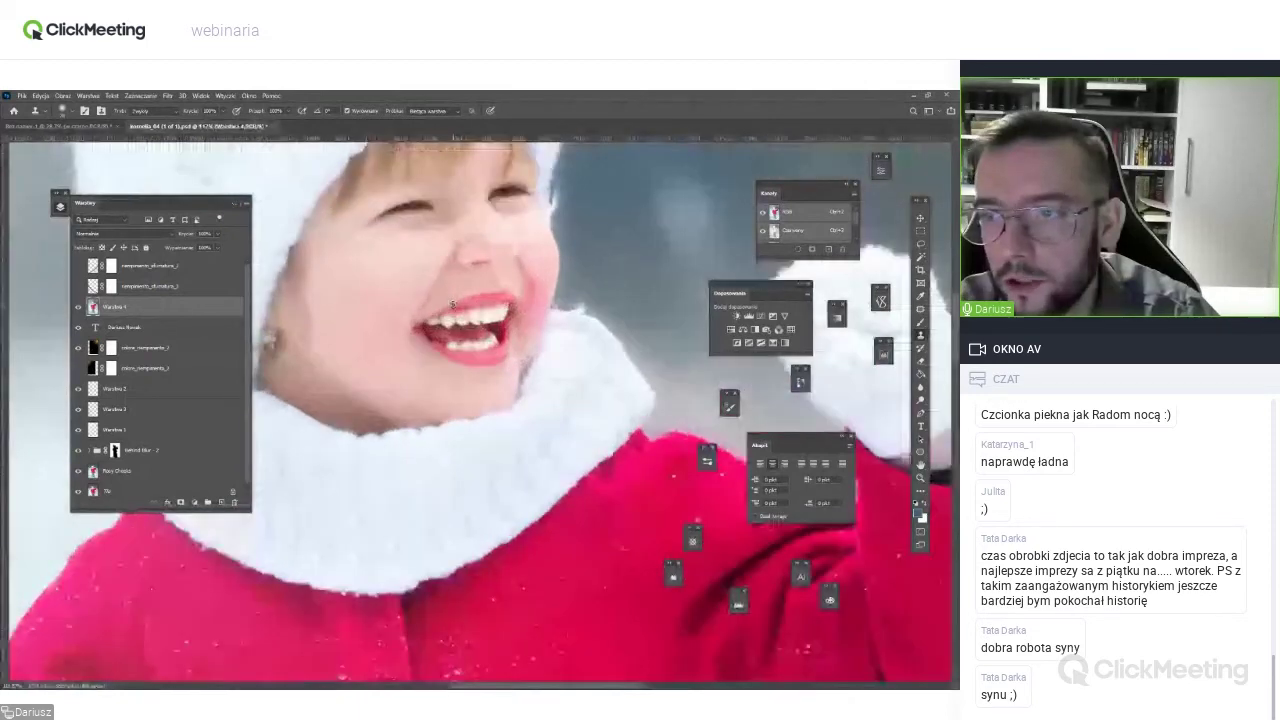
scroll(452, 304, "up", 1)
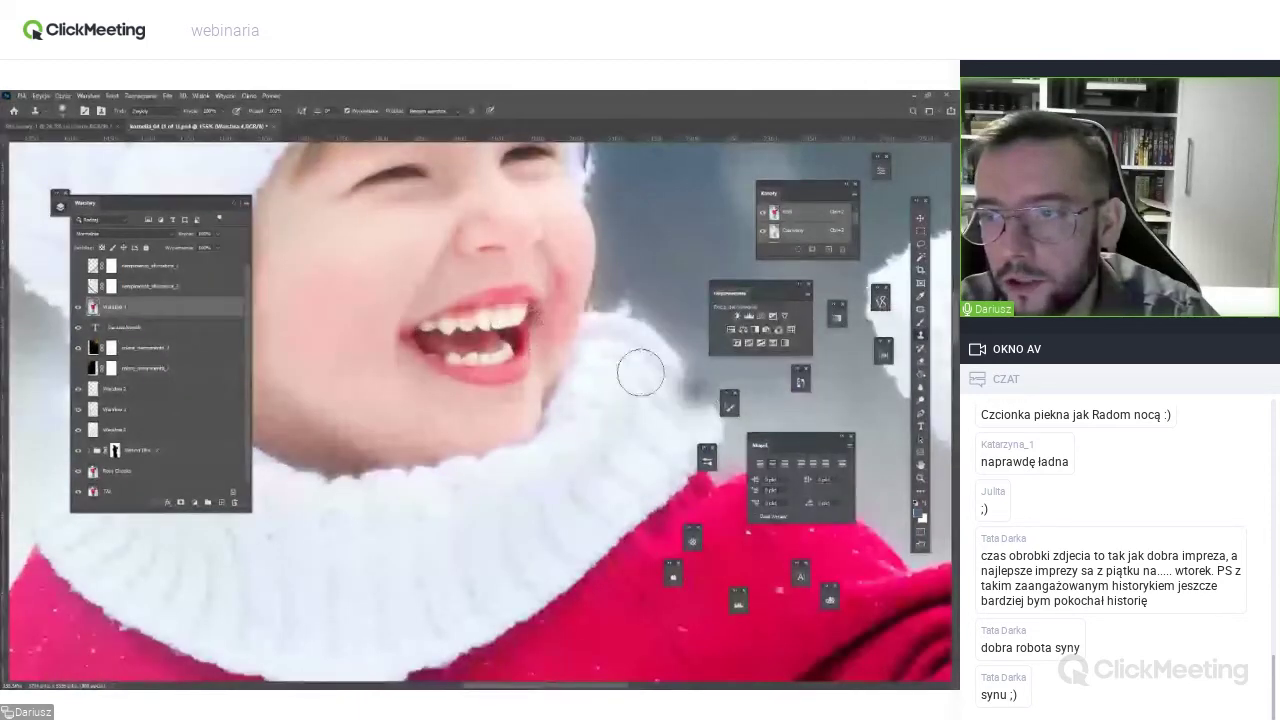
left_click_drag(640, 372, 647, 375)
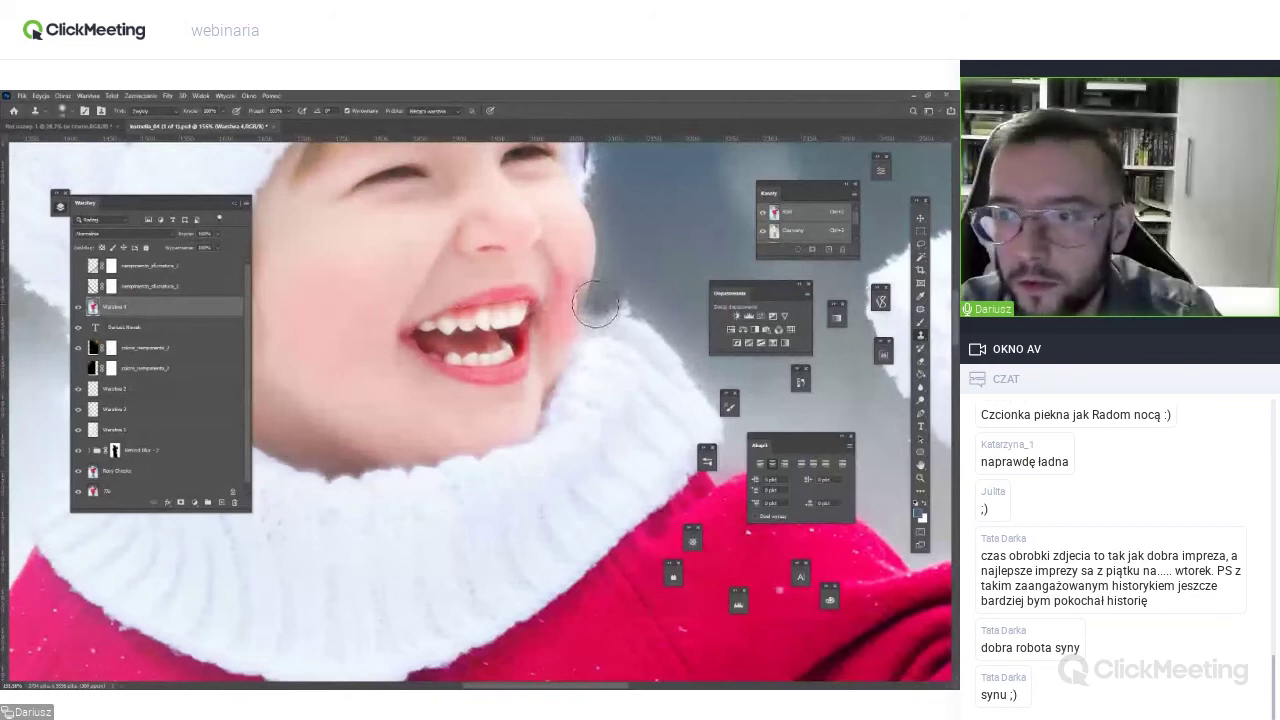
key("ctrl+0")
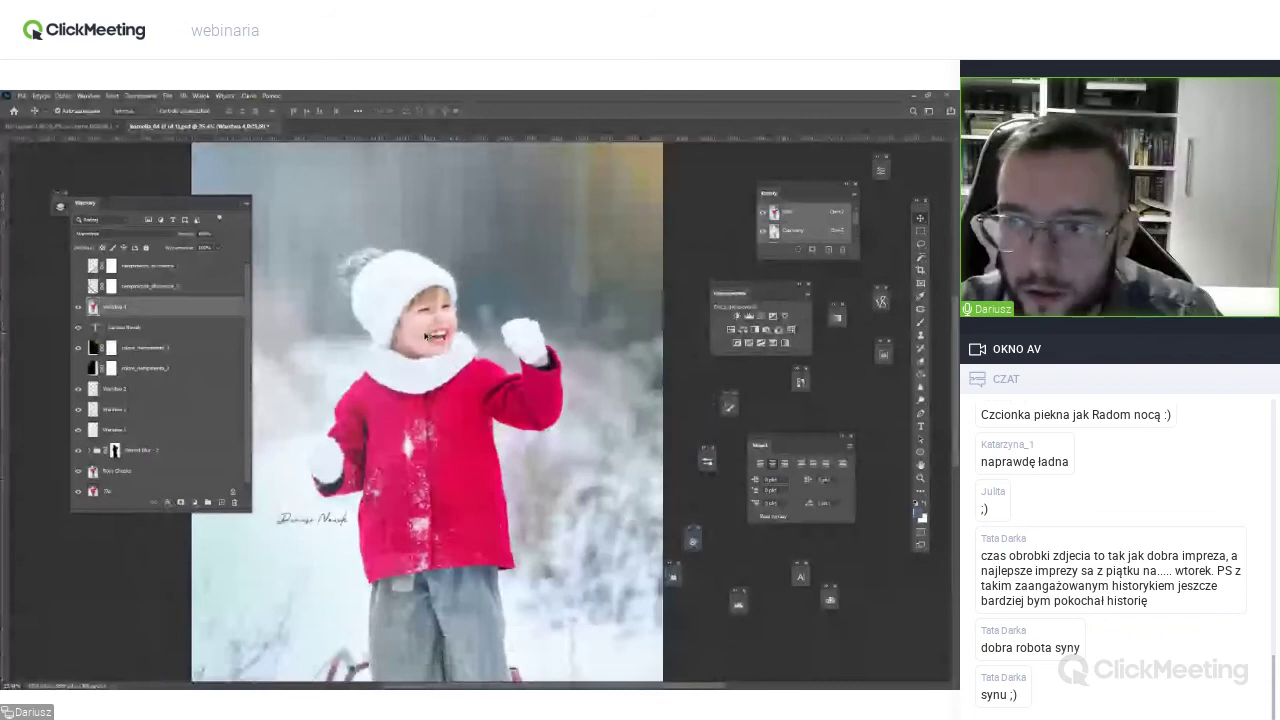
Close the child portrait without saving and browse the NA_WEB folder in the Open dialog.
key("ctrl+z")
left_click(436, 318)
key("ctrl+Tab")
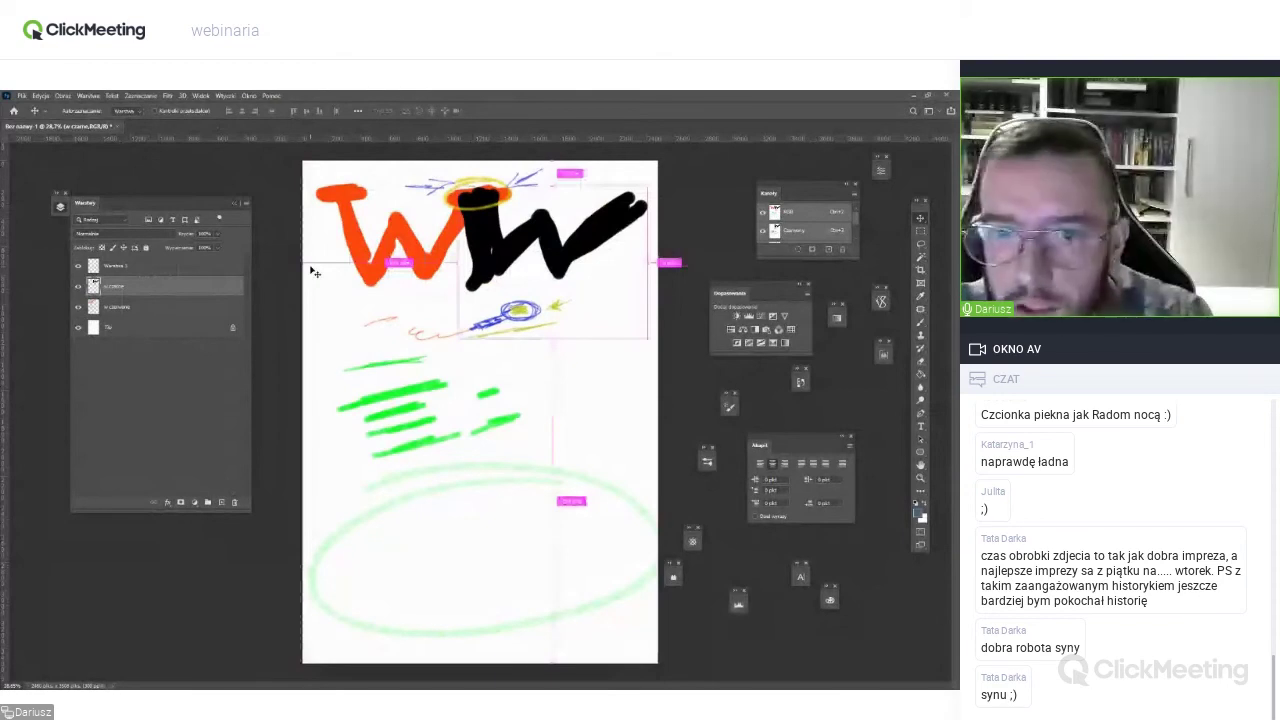
key("ctrl+o")
left_click(48, 336)
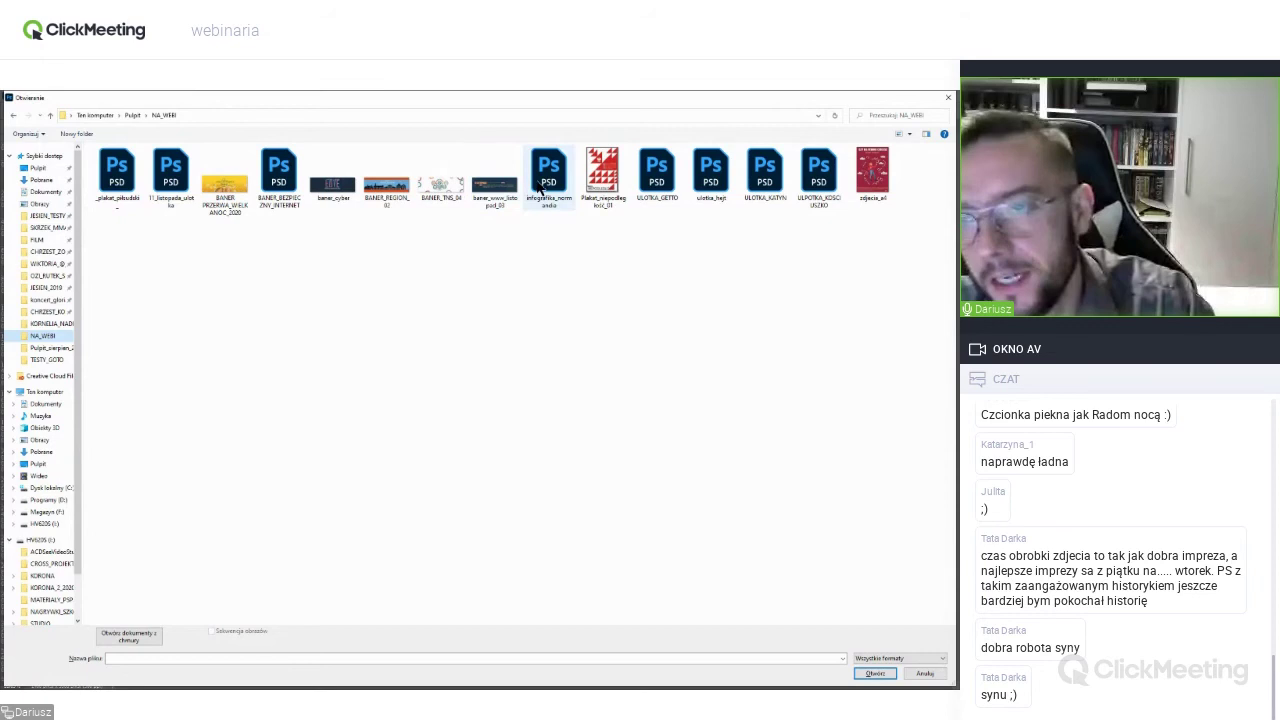
Open BANER_PRZERWA_WIELKANOC_2020, baner_cyber, BANER_REGION_02 and infografika_normandia together.
left_click(386, 178, "ctrl")
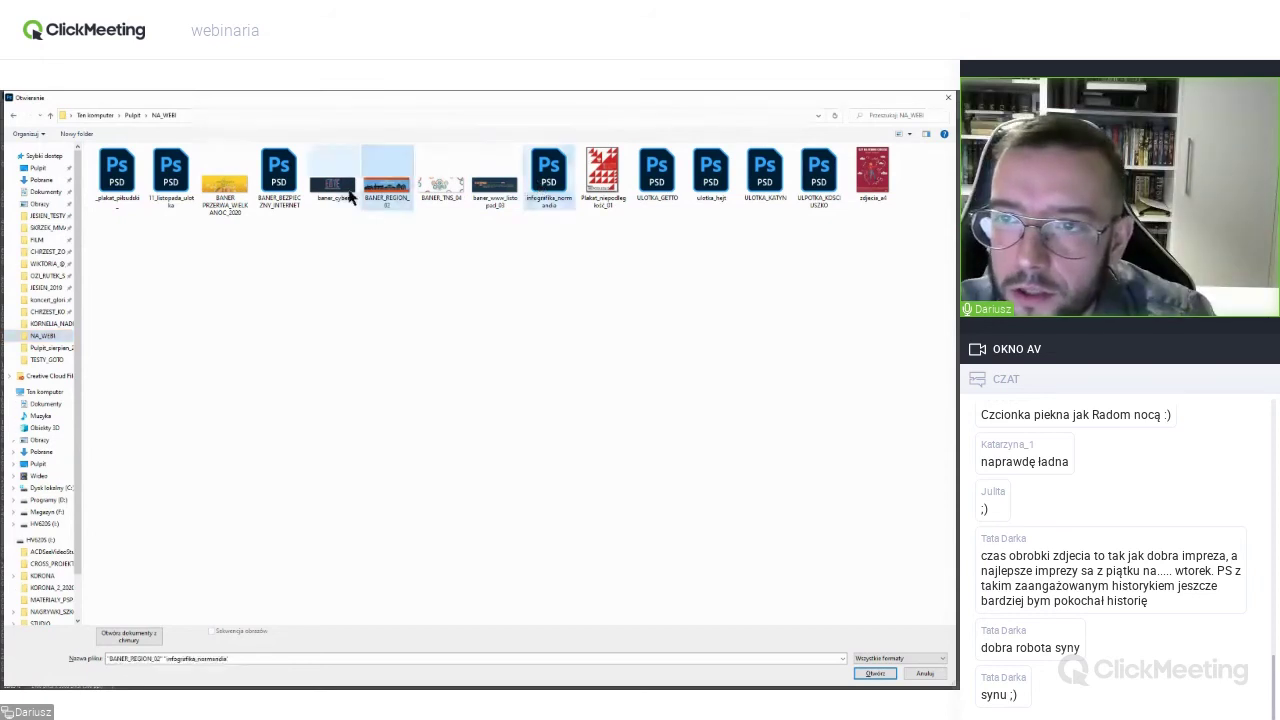
left_click(332, 178, "ctrl")
left_click(225, 180, "ctrl")
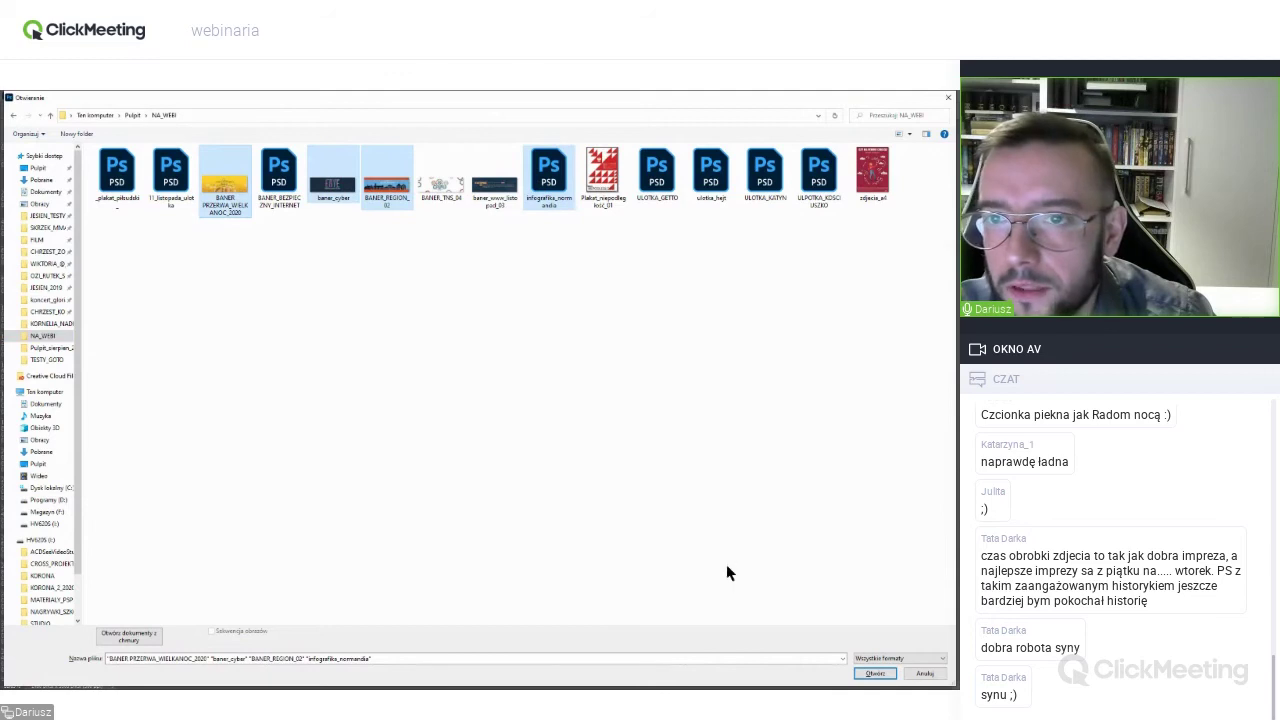
left_click(875, 673)
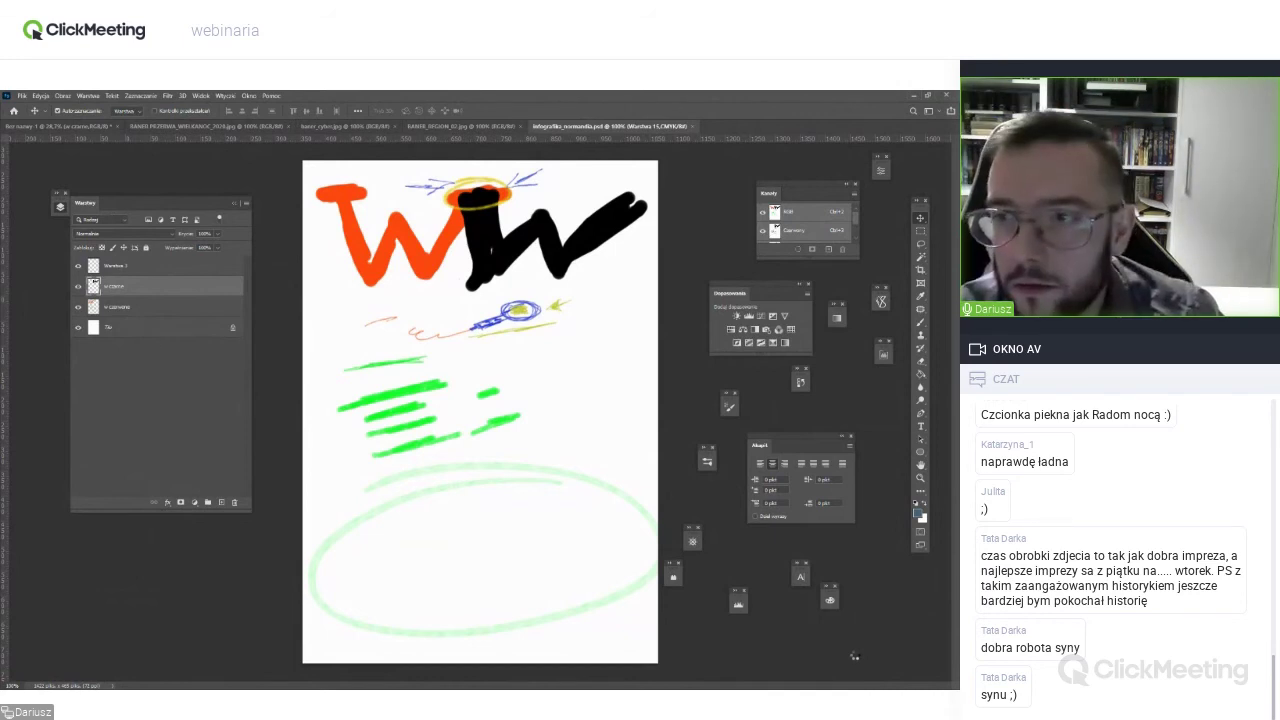
Show the yellow Easter banner, close it, and switch to the baner_cyber HATE banner.
left_click(205, 126)
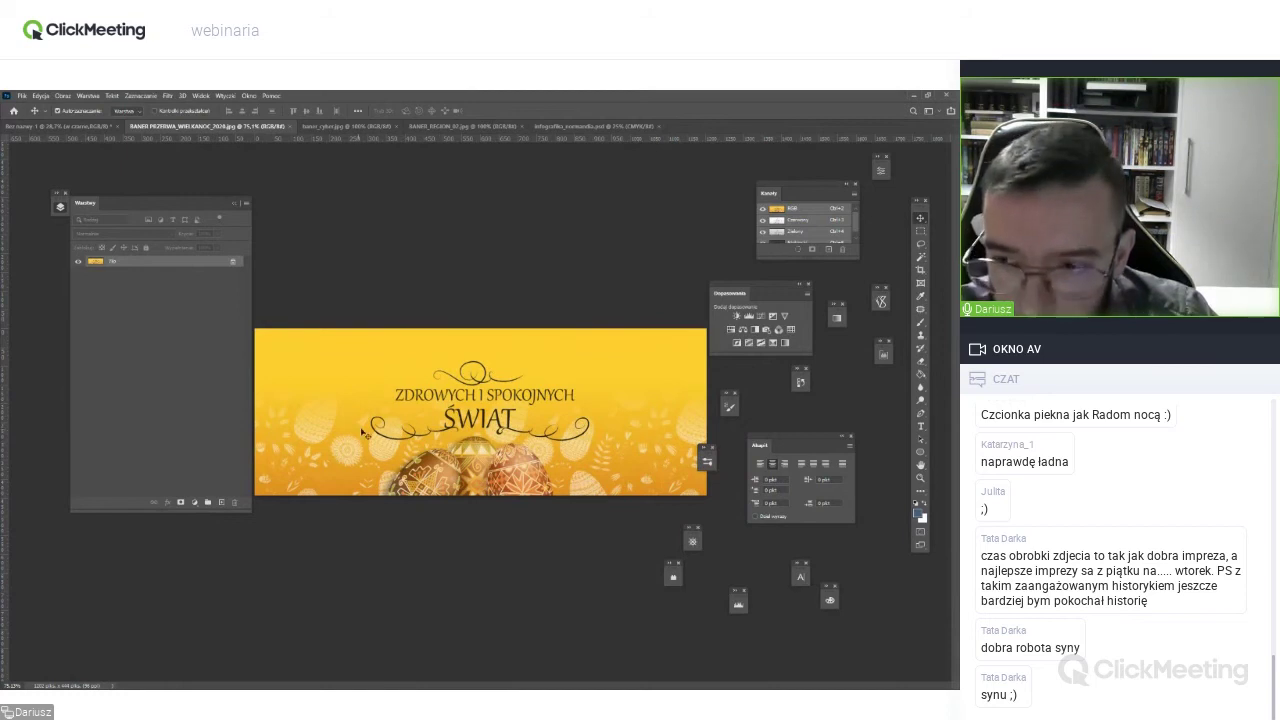
key("ctrl+w")
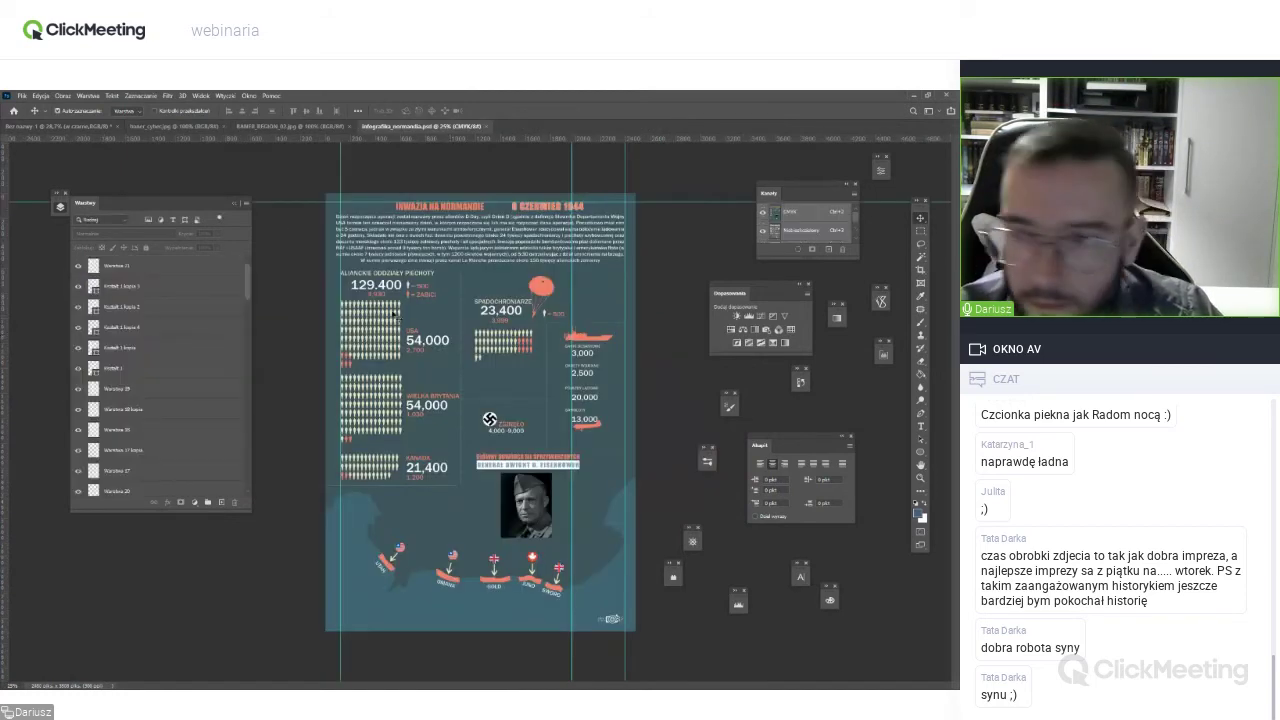
left_click(192, 127)
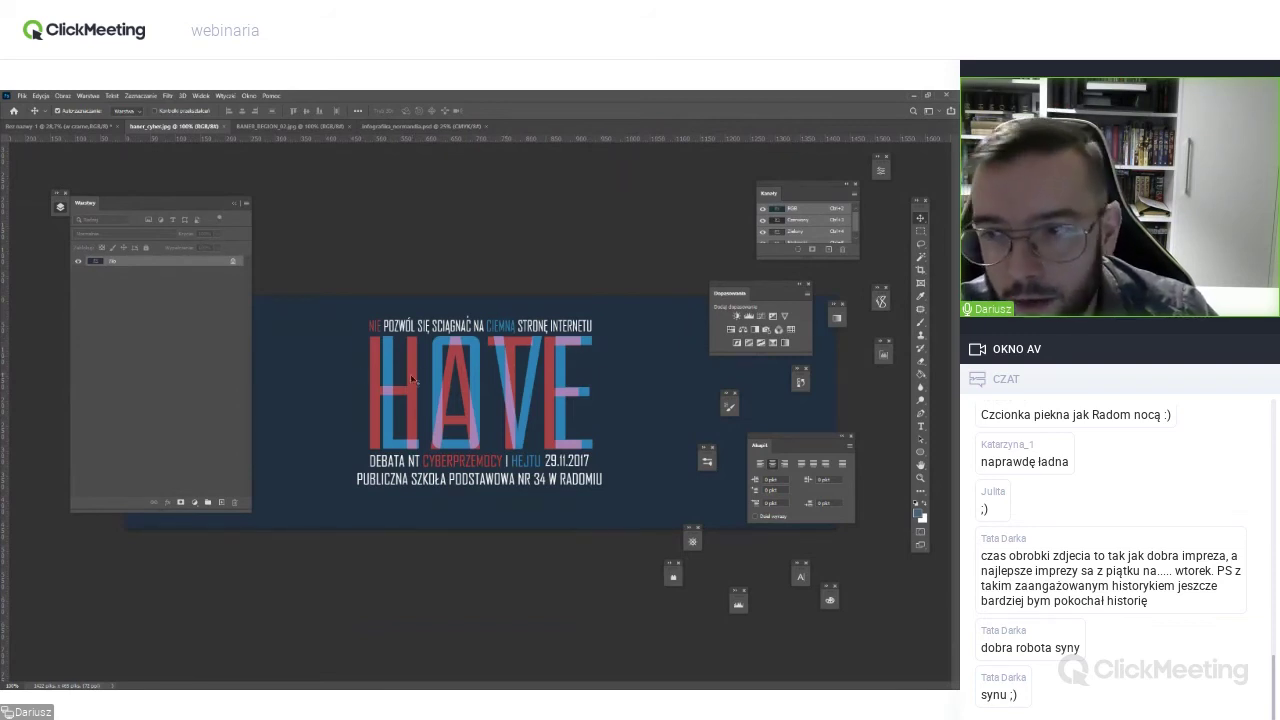
Add an empty layer to the HATE banner and set up a small magenta brush.
key("b")
left_click_drag(482, 369, 257, 374)
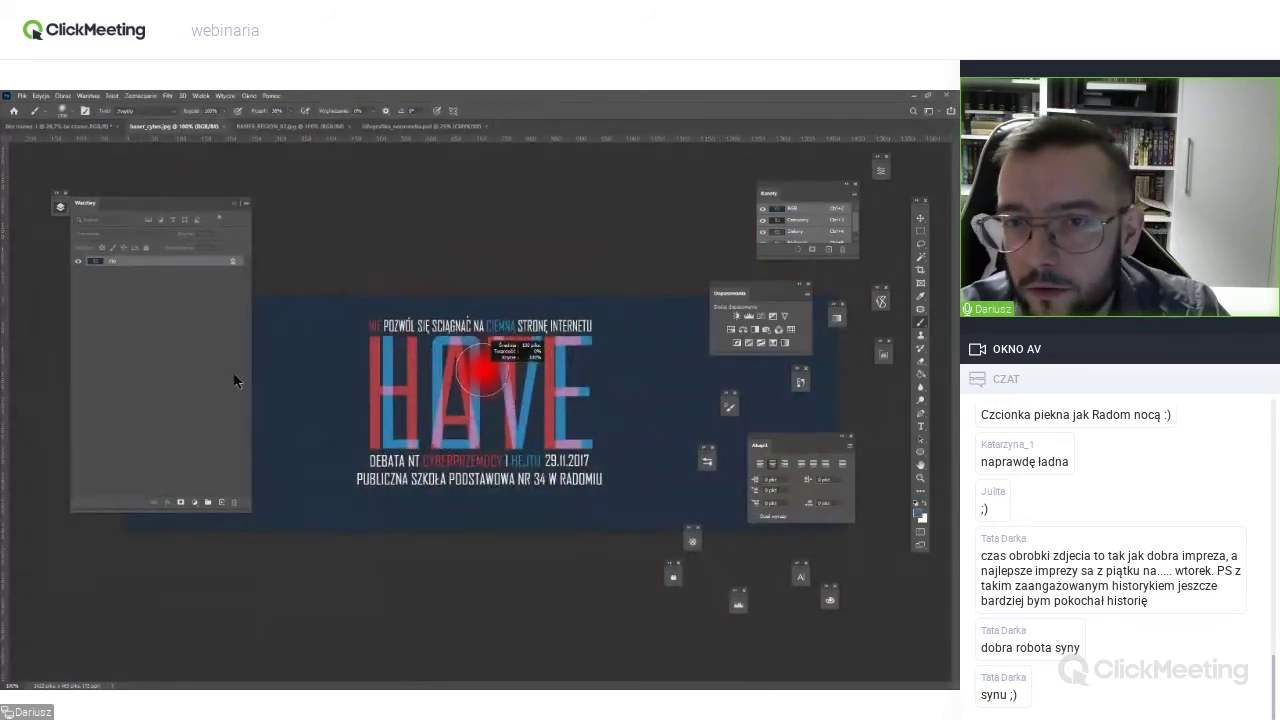
left_click(221, 502)
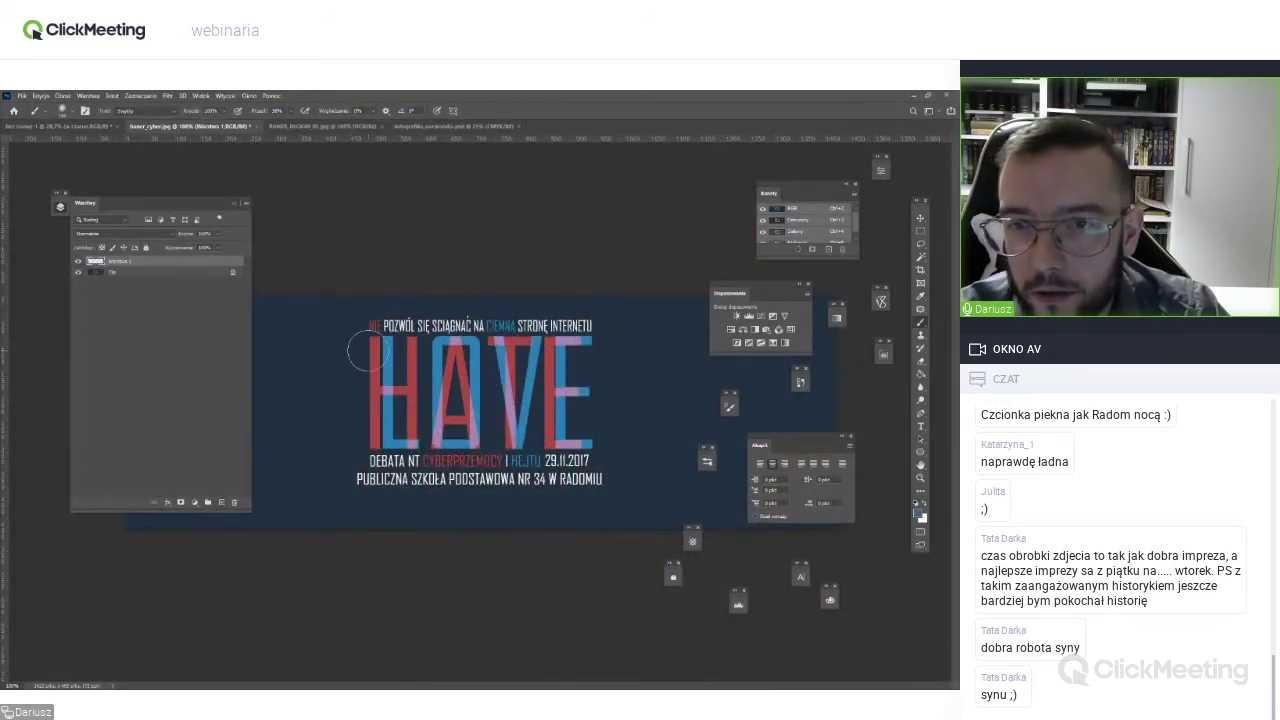
scroll(383, 373, "up", 1)
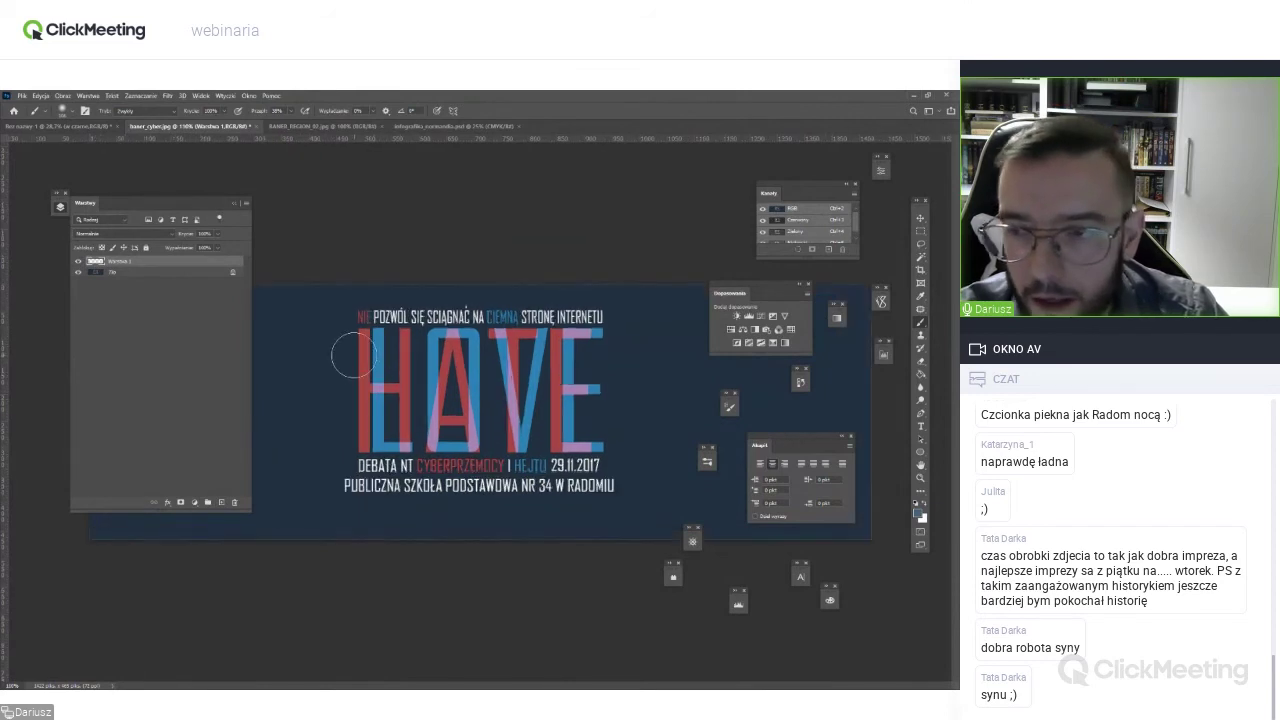
key("bracketleft")
key("bracketleft")
key("bracketleft")
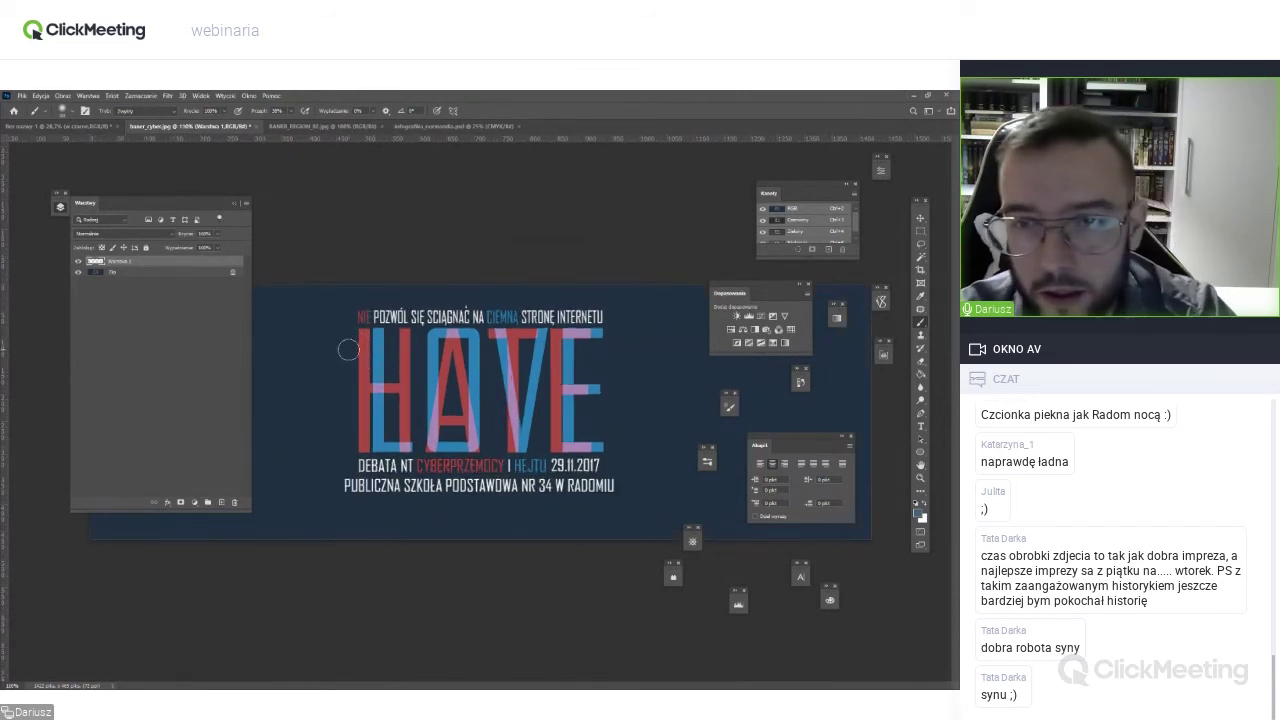
left_click(917, 512)
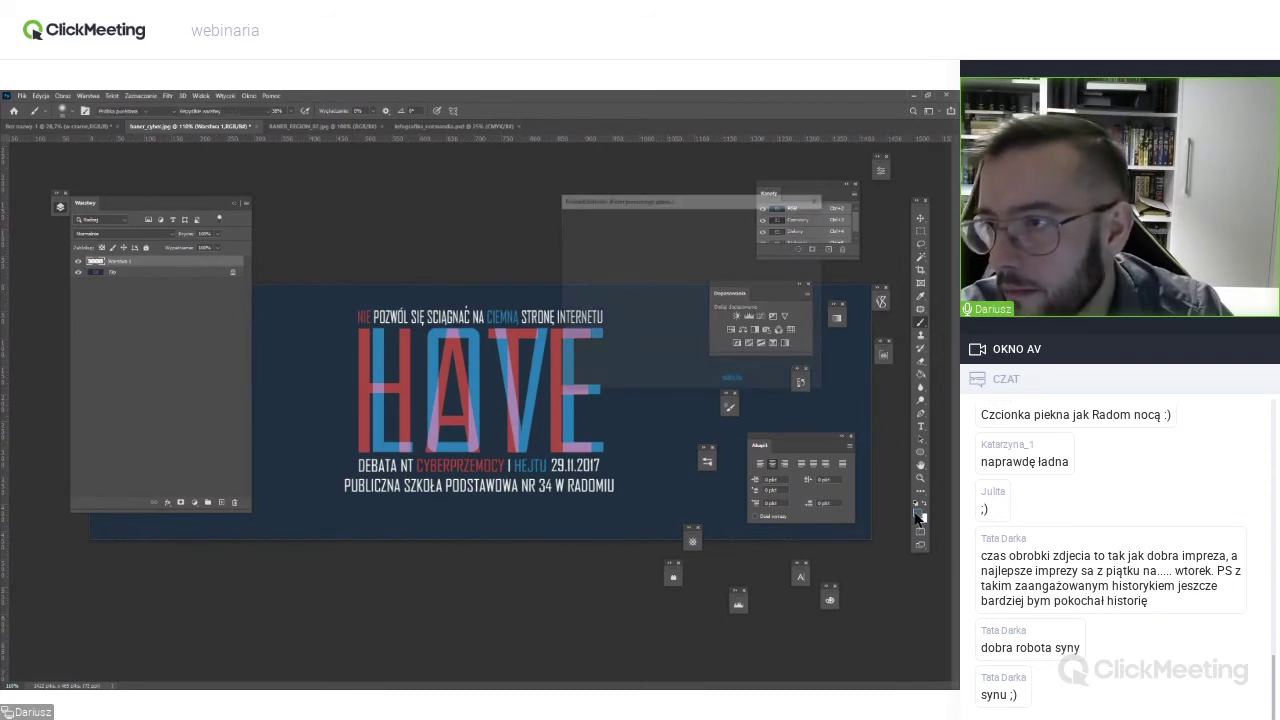
left_click(789, 212)
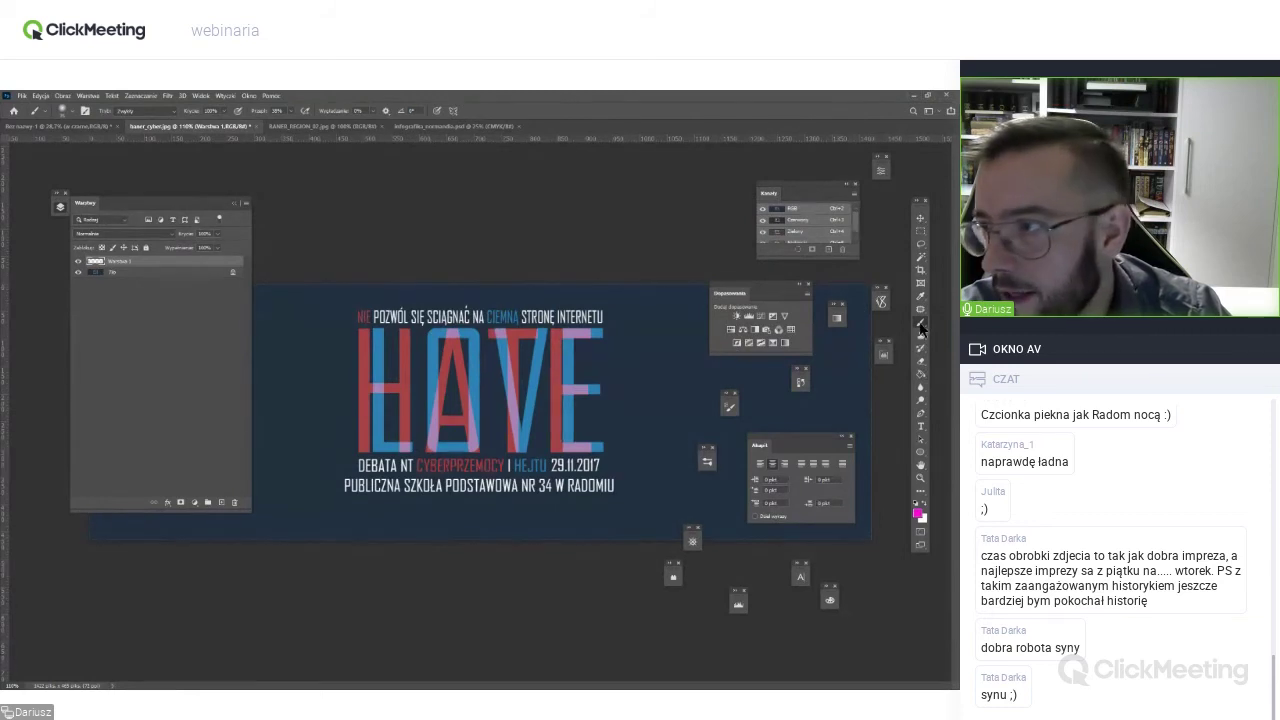
Paint a magenta outline around the HATE lettering with the KYLE hard brush.
right_click(401, 340)
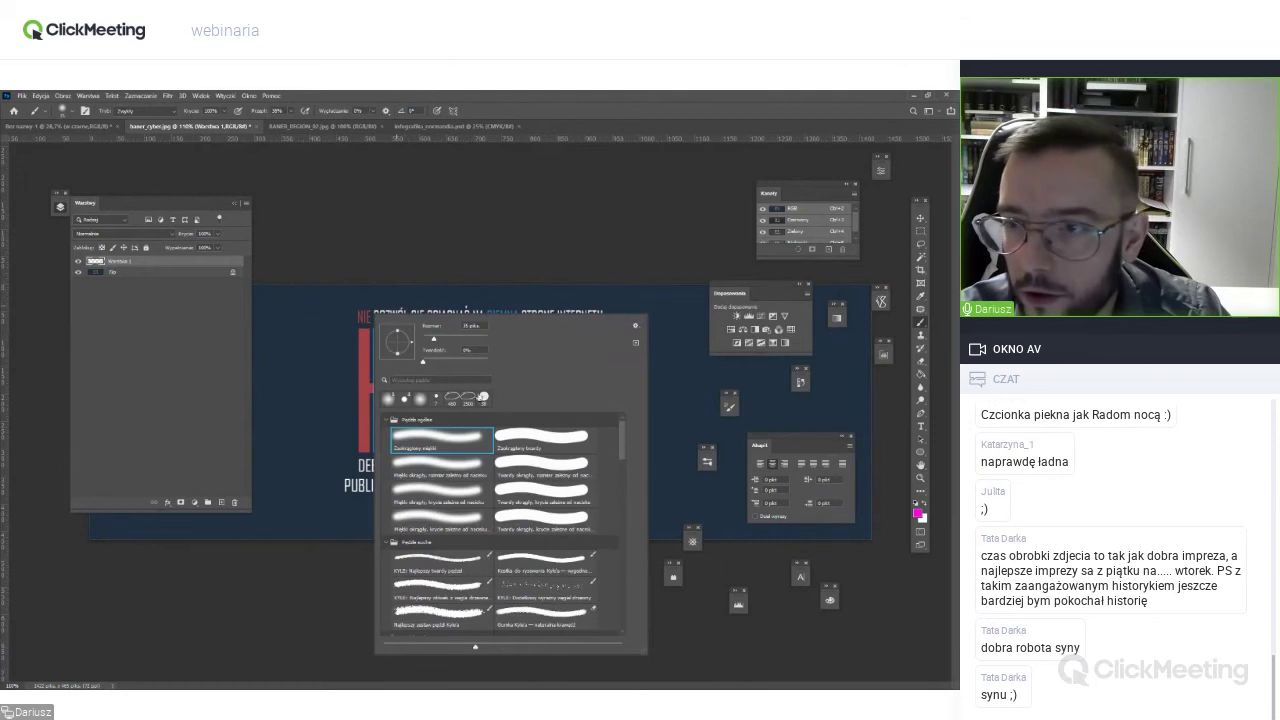
left_click(440, 560)
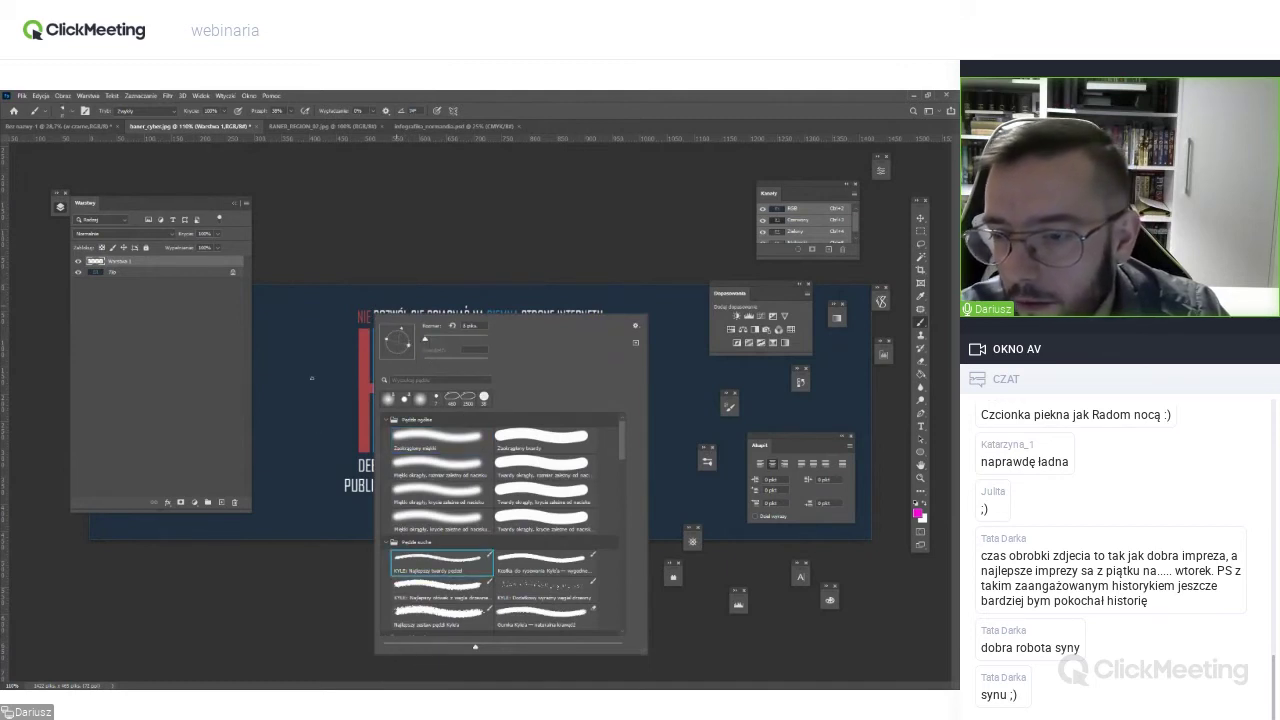
left_click(311, 378)
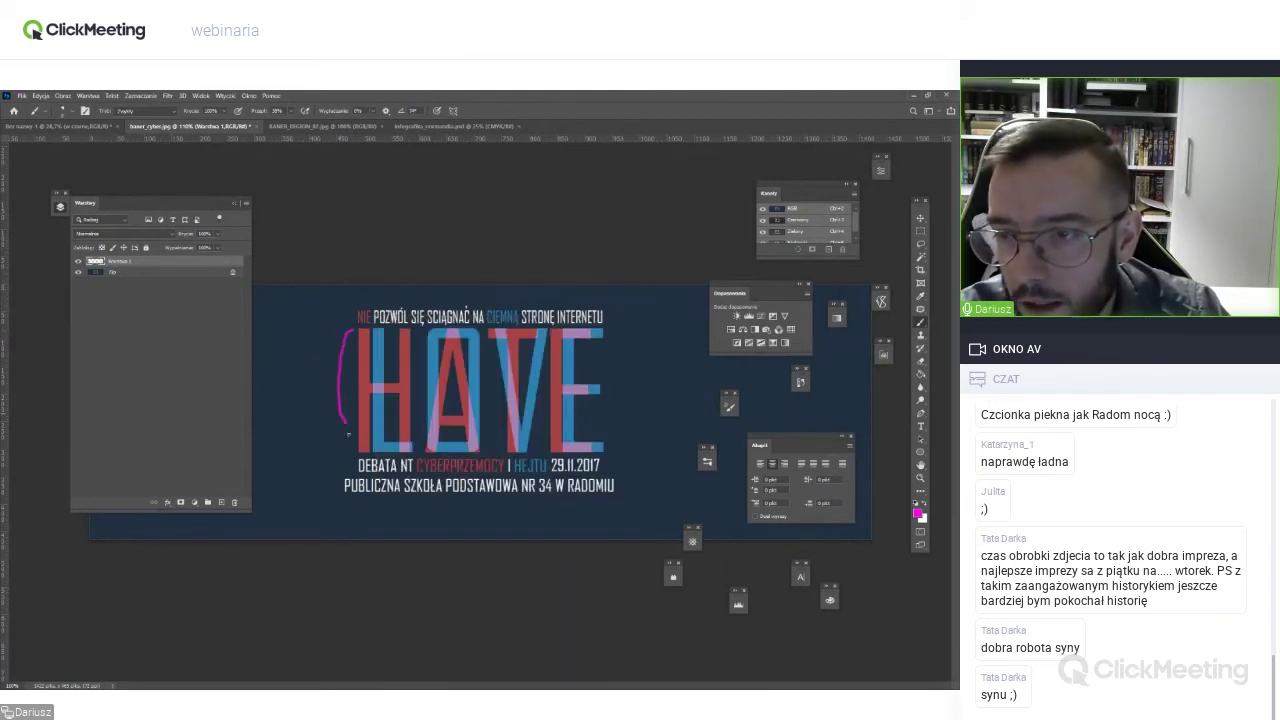
left_click_drag(490, 464, 580, 454)
left_click_drag(606, 371, 607, 327)
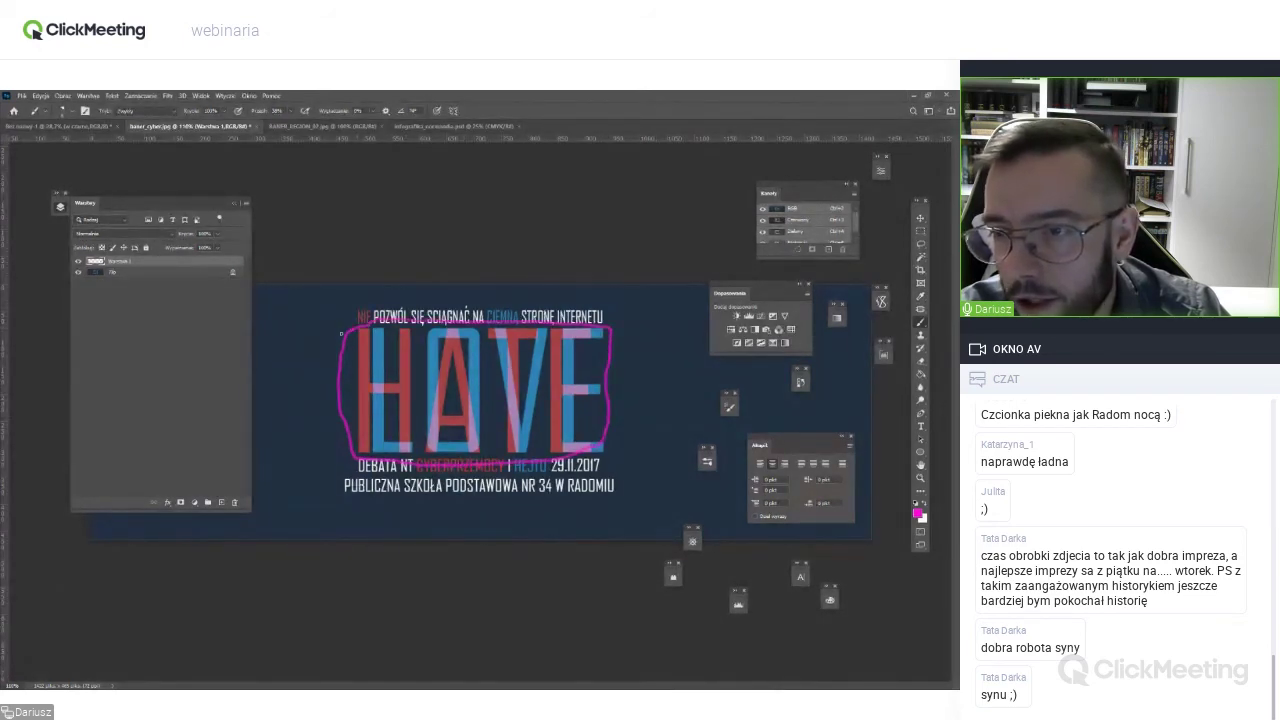
Hide the magenta outline layer and close the HATE banner document.
left_click(89, 128)
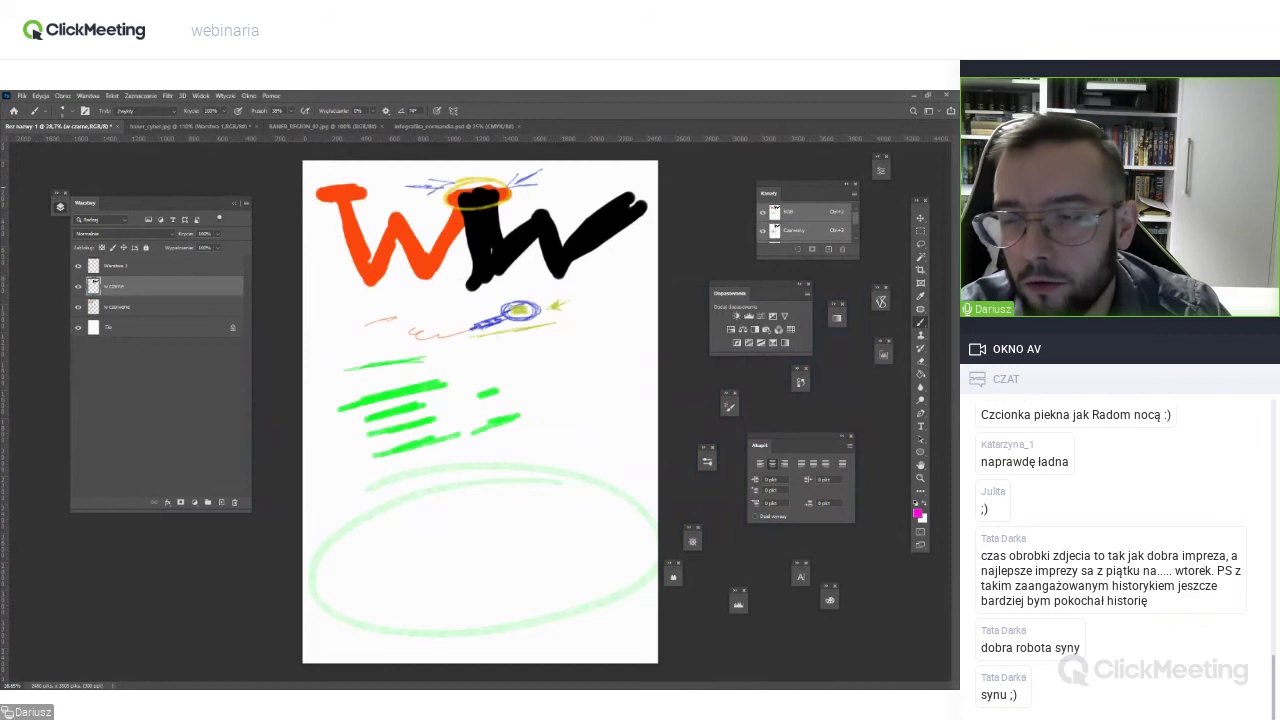
left_click(240, 127)
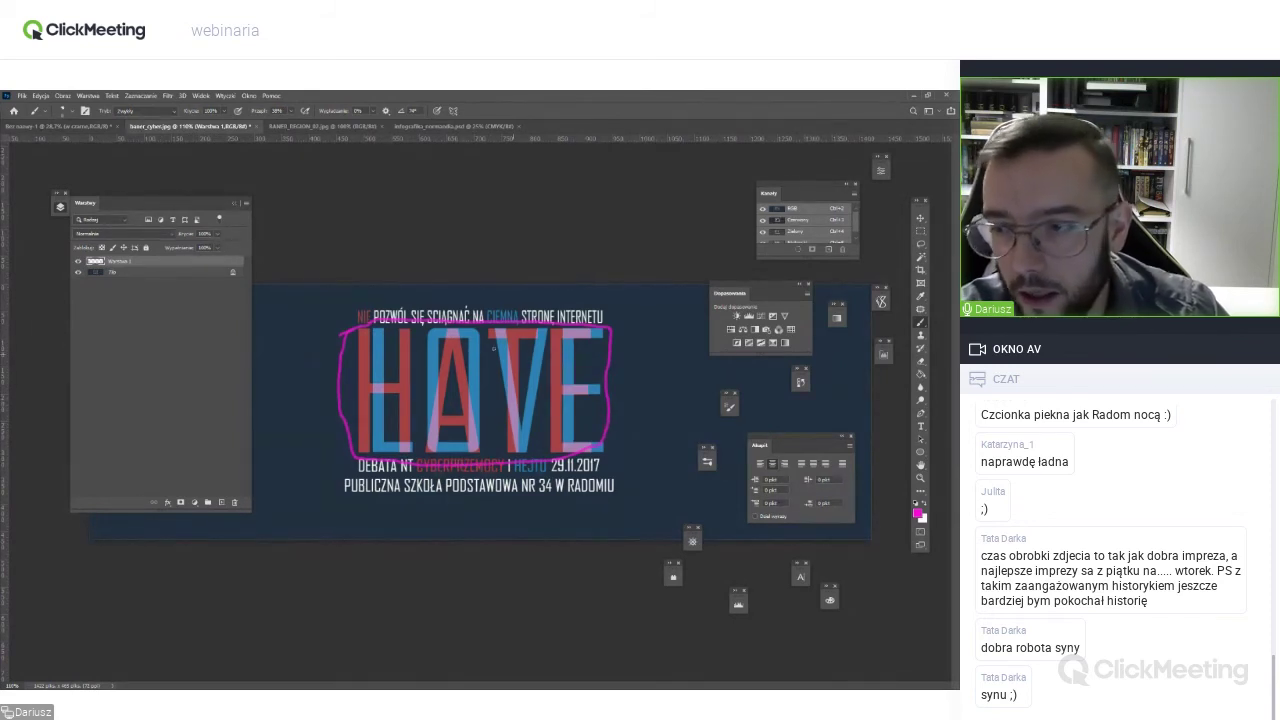
scroll(497, 352, "down", 2)
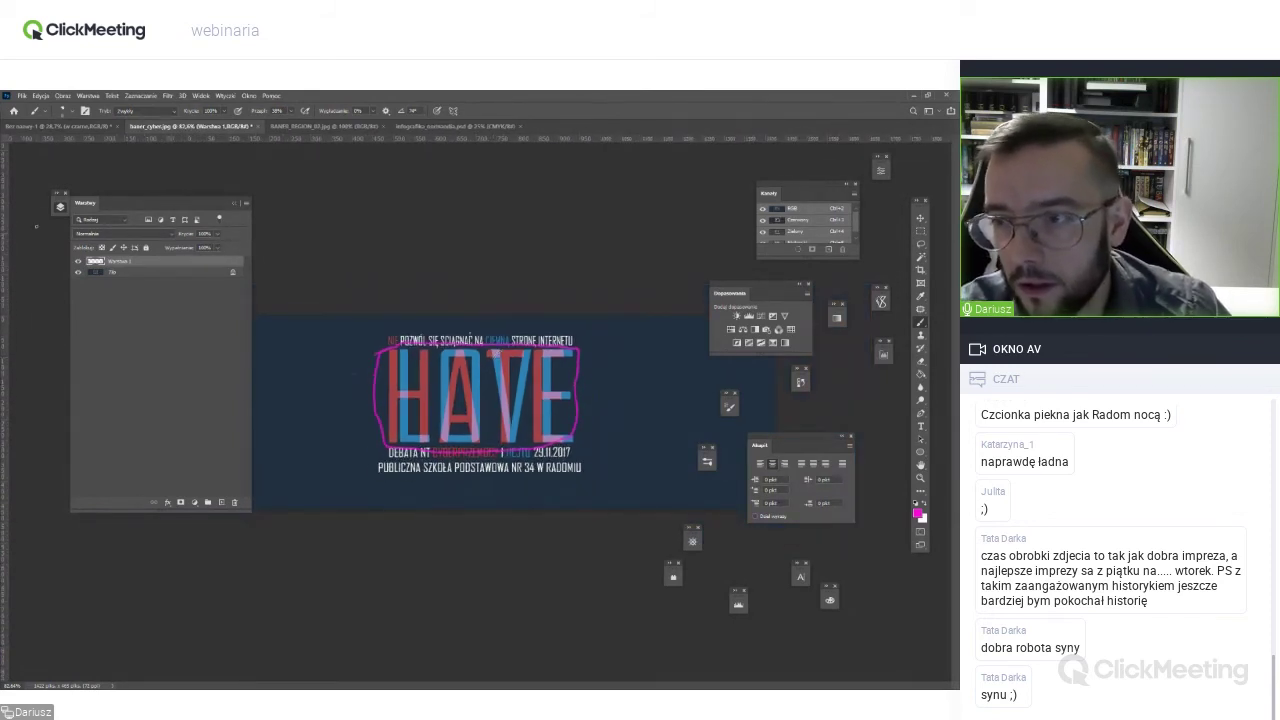
left_click(78, 261)
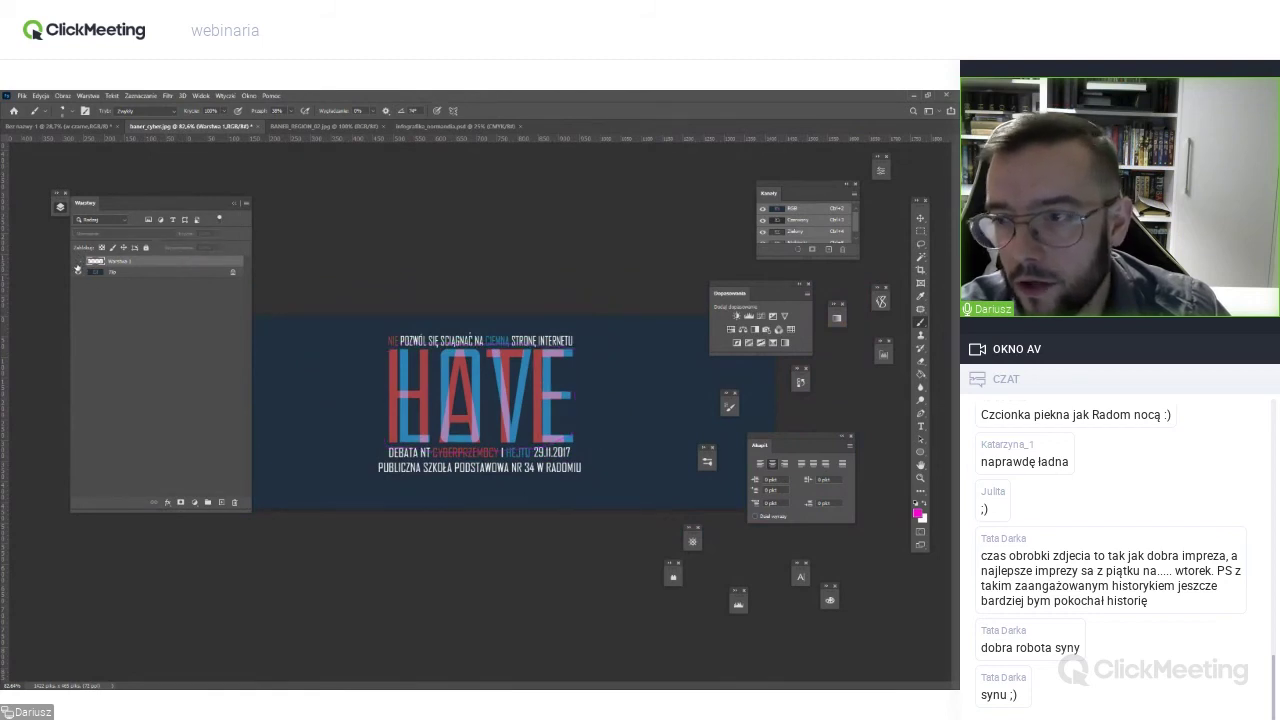
left_click(78, 261)
left_click(78, 263)
left_click(253, 124)
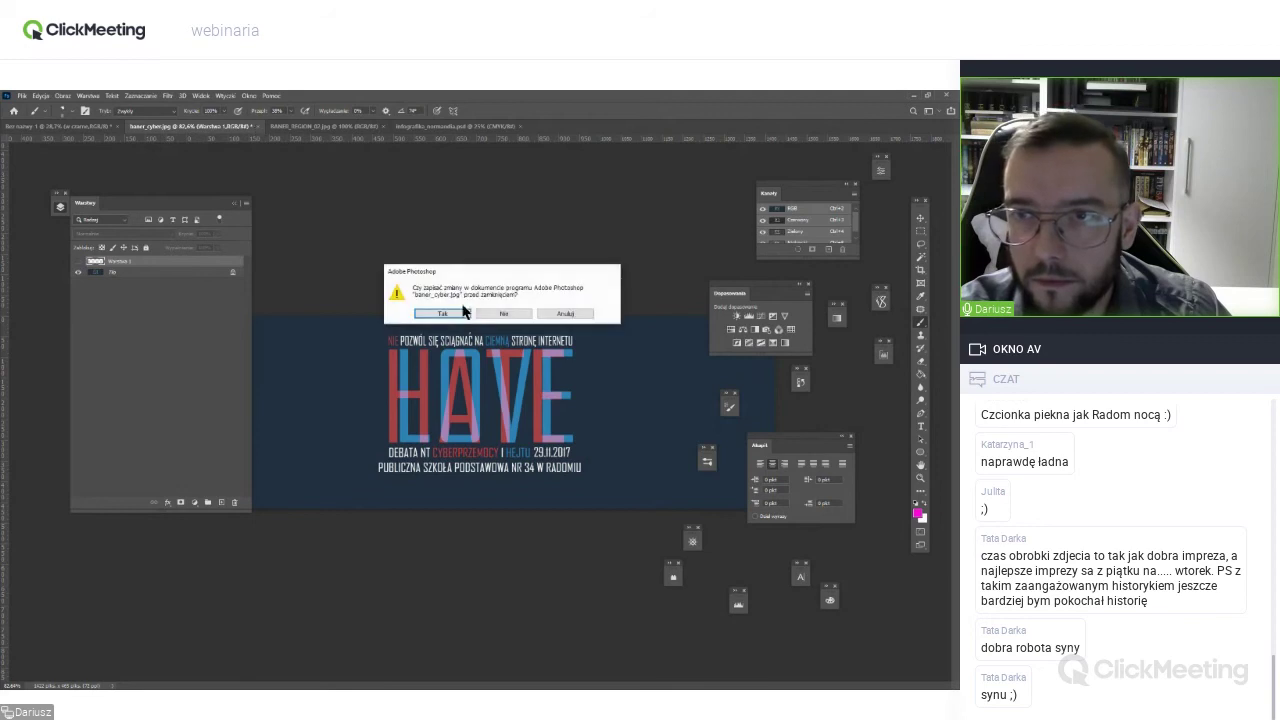
left_click(460, 312)
Zoom and pan around the KONKURS regional banner, collapsing the Layers panel.
left_click(218, 127)
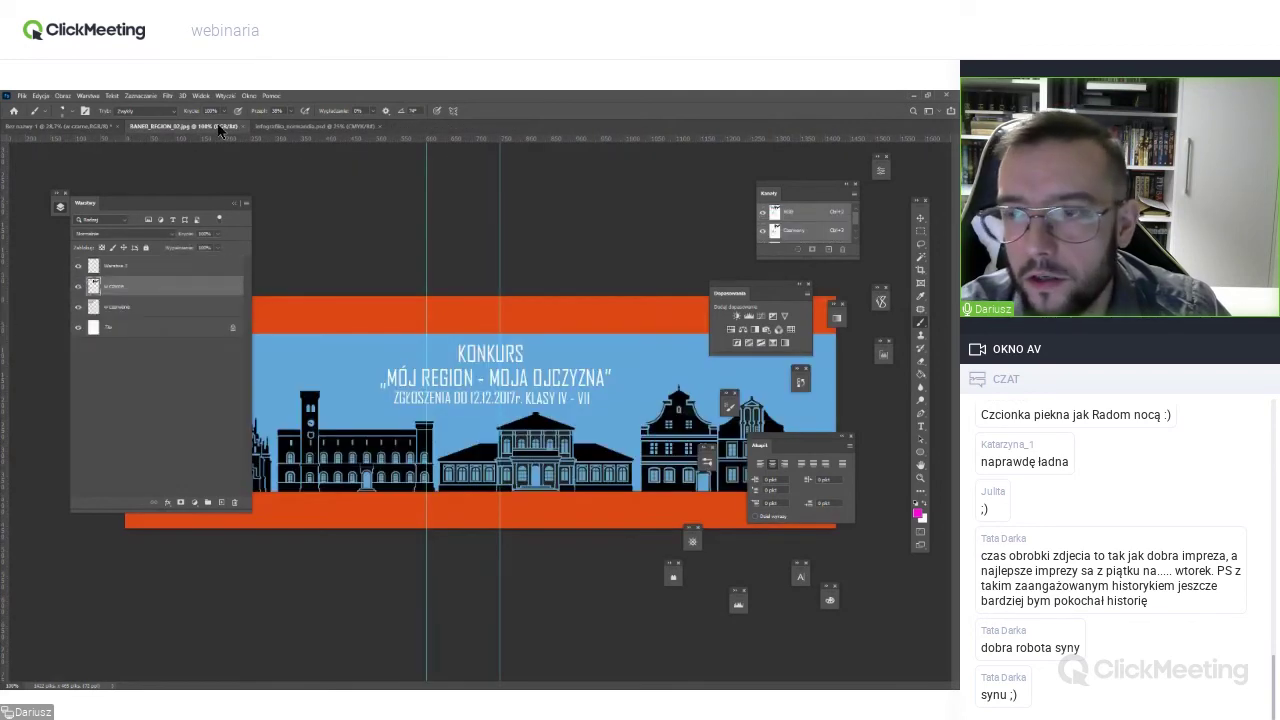
scroll(618, 397, "down", 1)
scroll(618, 397, "up", 1)
scroll(618, 397, "down", 1)
scroll(618, 397, "down", 1)
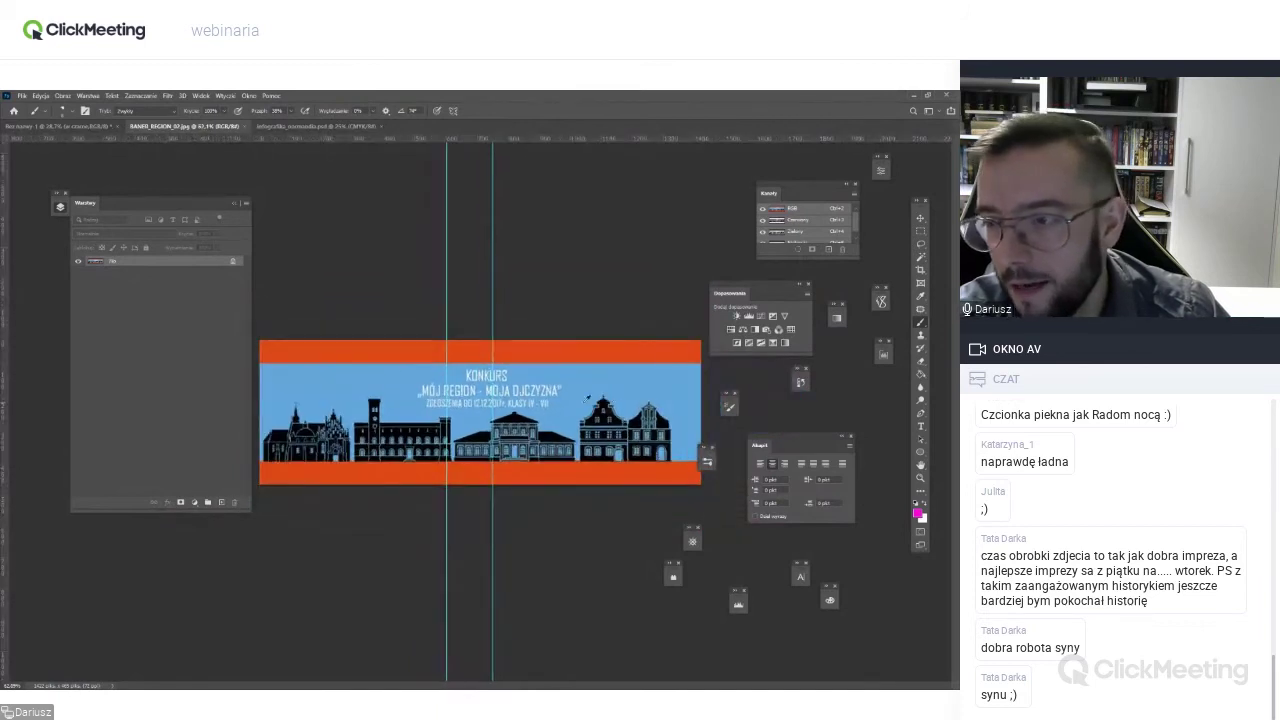
scroll(380, 390, "up", 1)
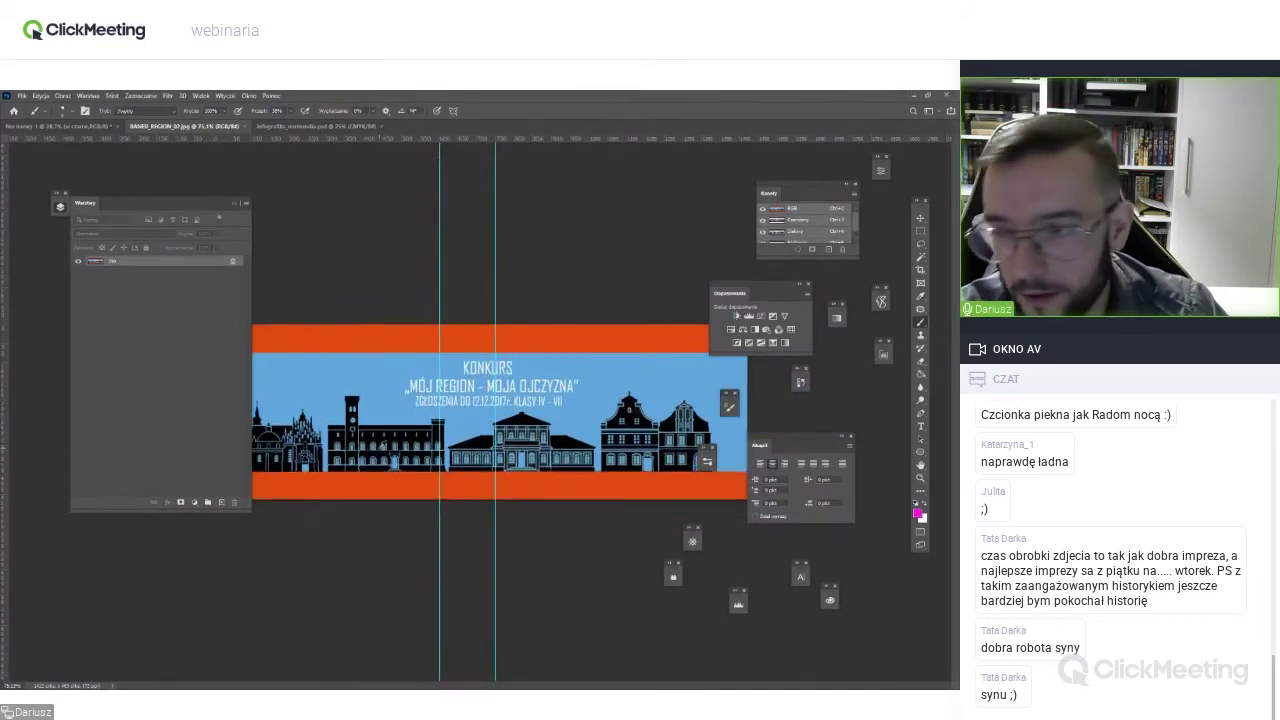
scroll(384, 397, "up", 1)
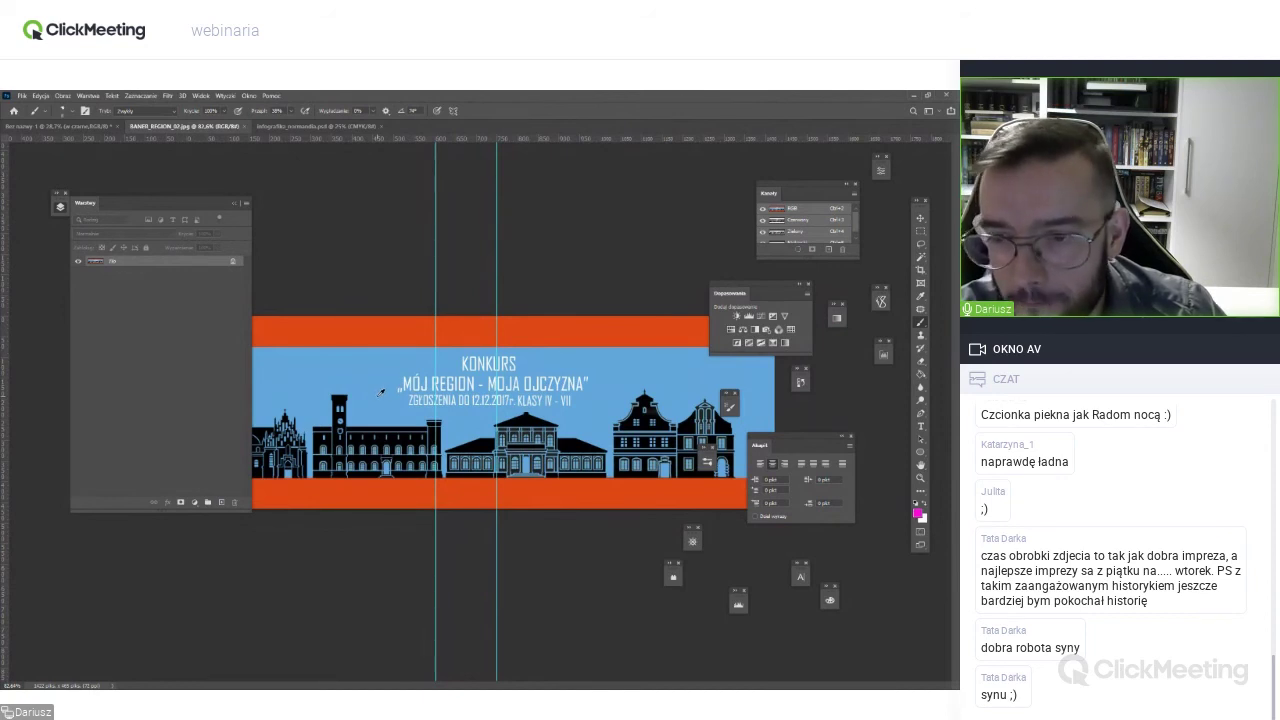
scroll(380, 391, "down", 1)
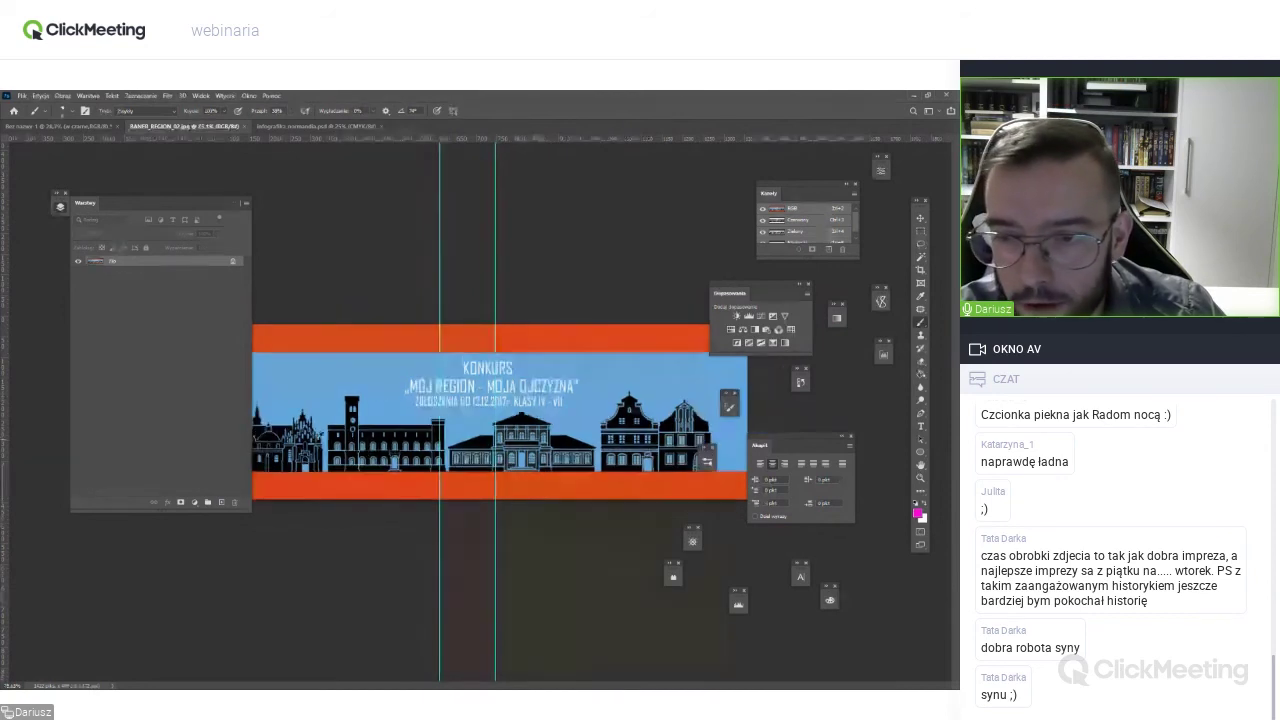
left_click(233, 203)
scroll(288, 495, "up", 2)
scroll(290, 480, "up", 2)
scroll(292, 465, "up", 2)
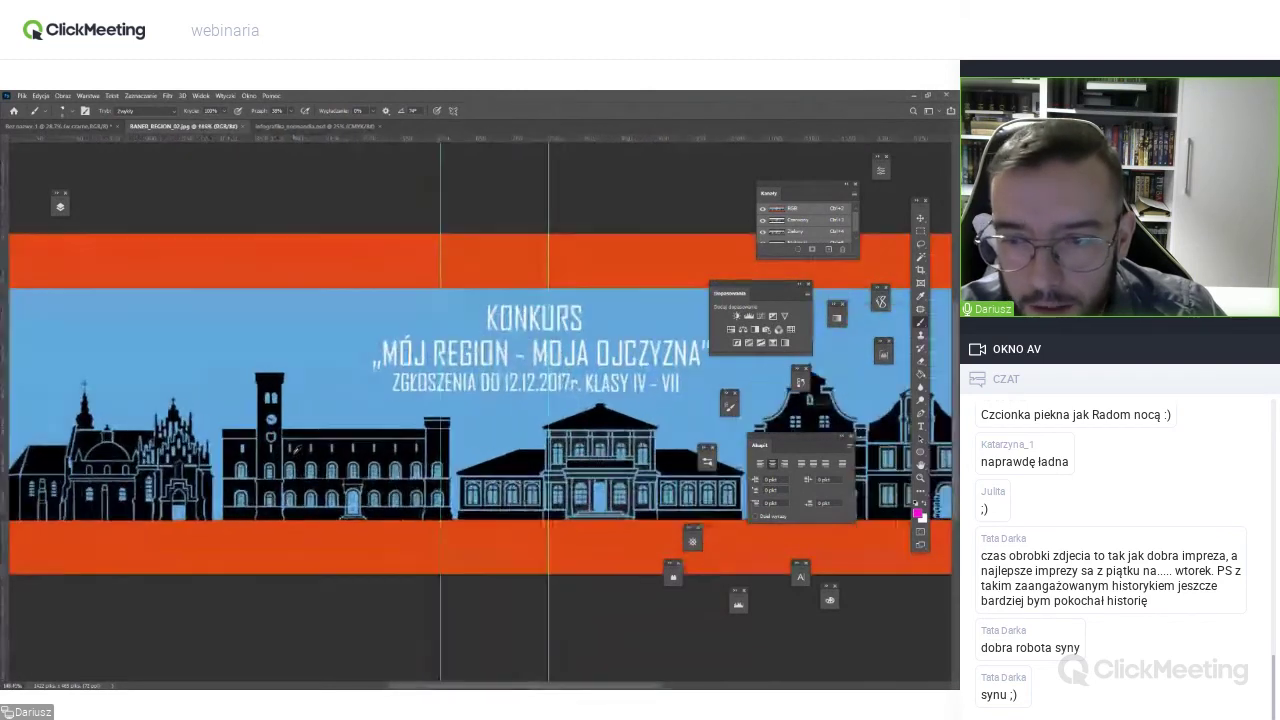
scroll(295, 450, "up", 2)
left_click_drag(295, 448, 444, 395)
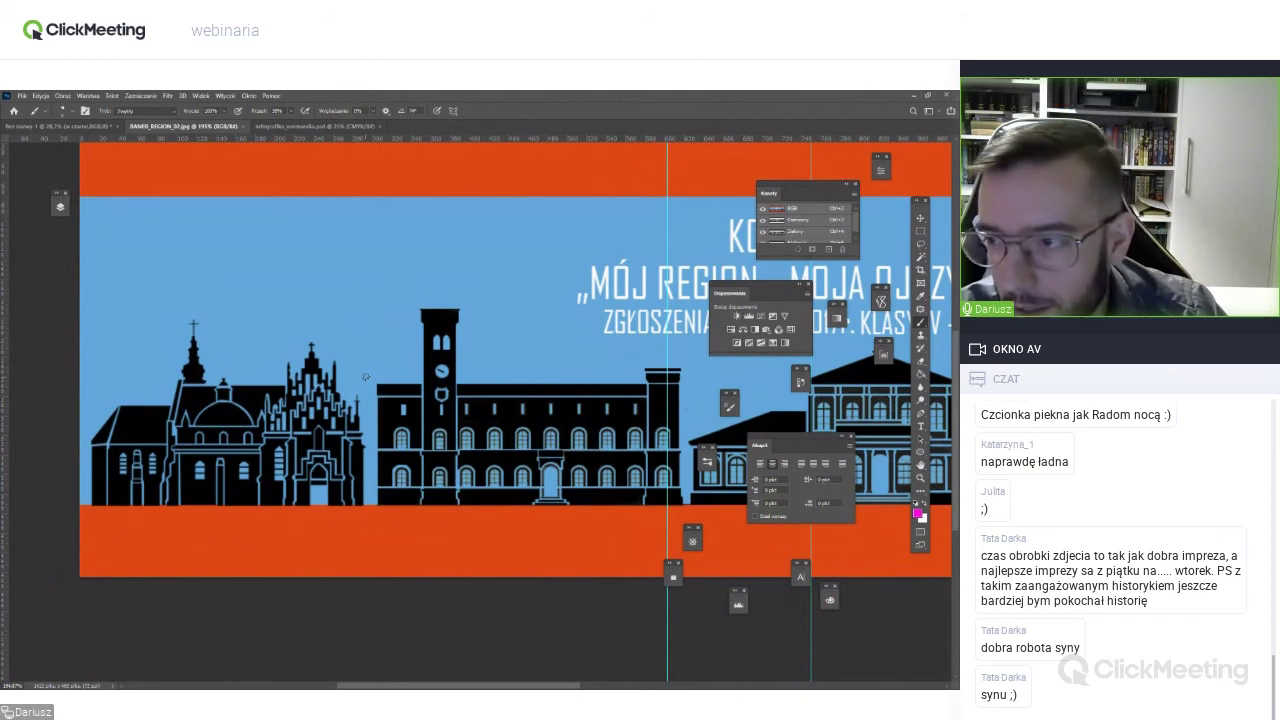
scroll(365, 377, "right", 5)
scroll(576, 403, "right", 3)
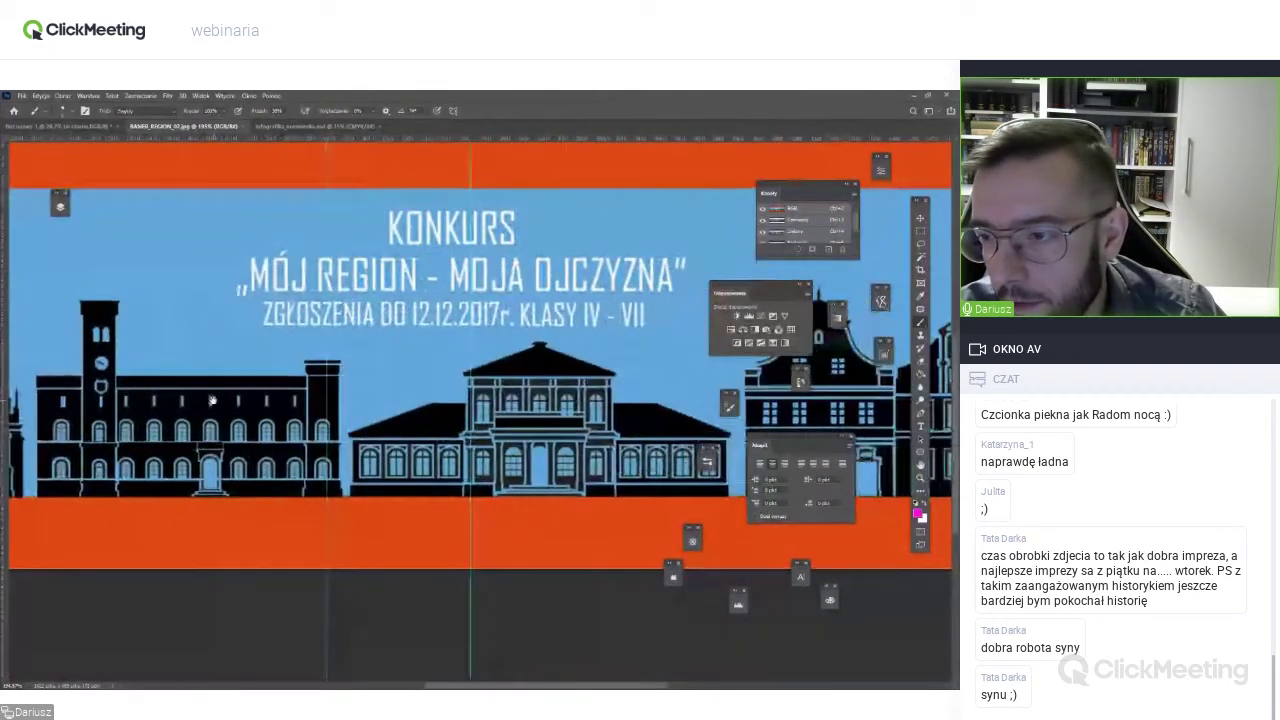
scroll(576, 403, "right", 1)
scroll(575, 400, "right", 2)
scroll(572, 393, "right", 4)
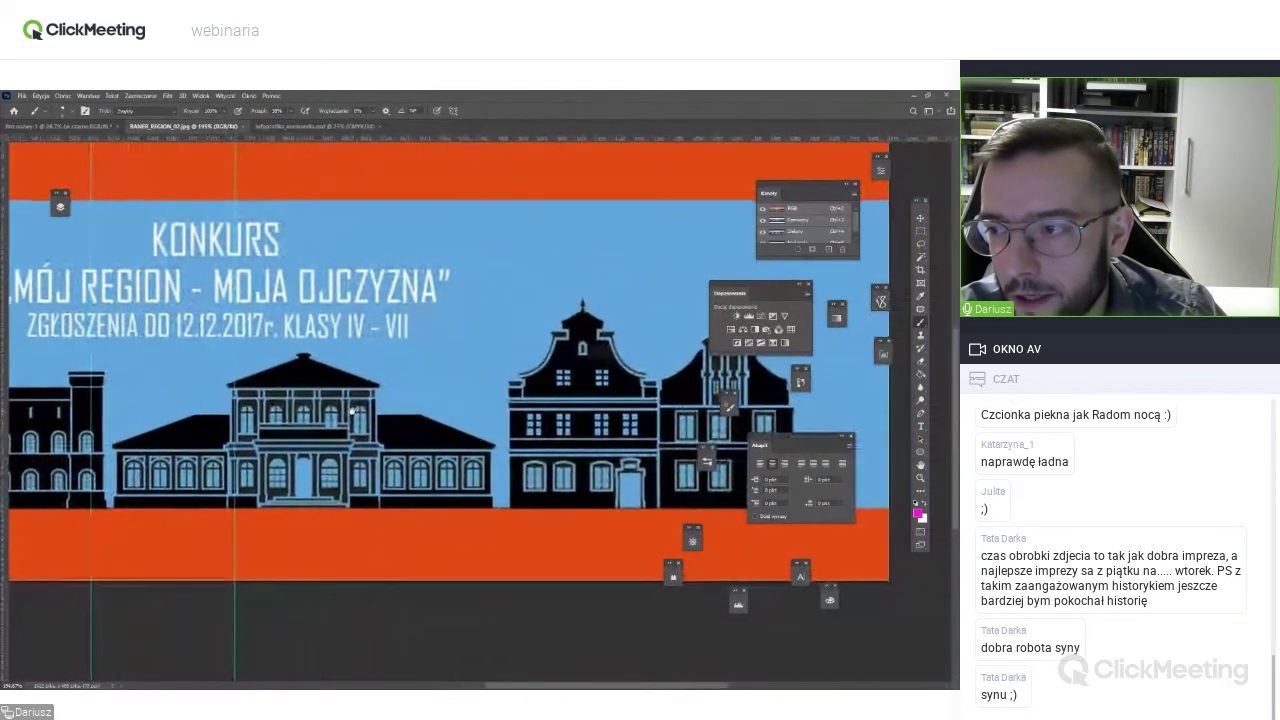
scroll(288, 363, "down", 1)
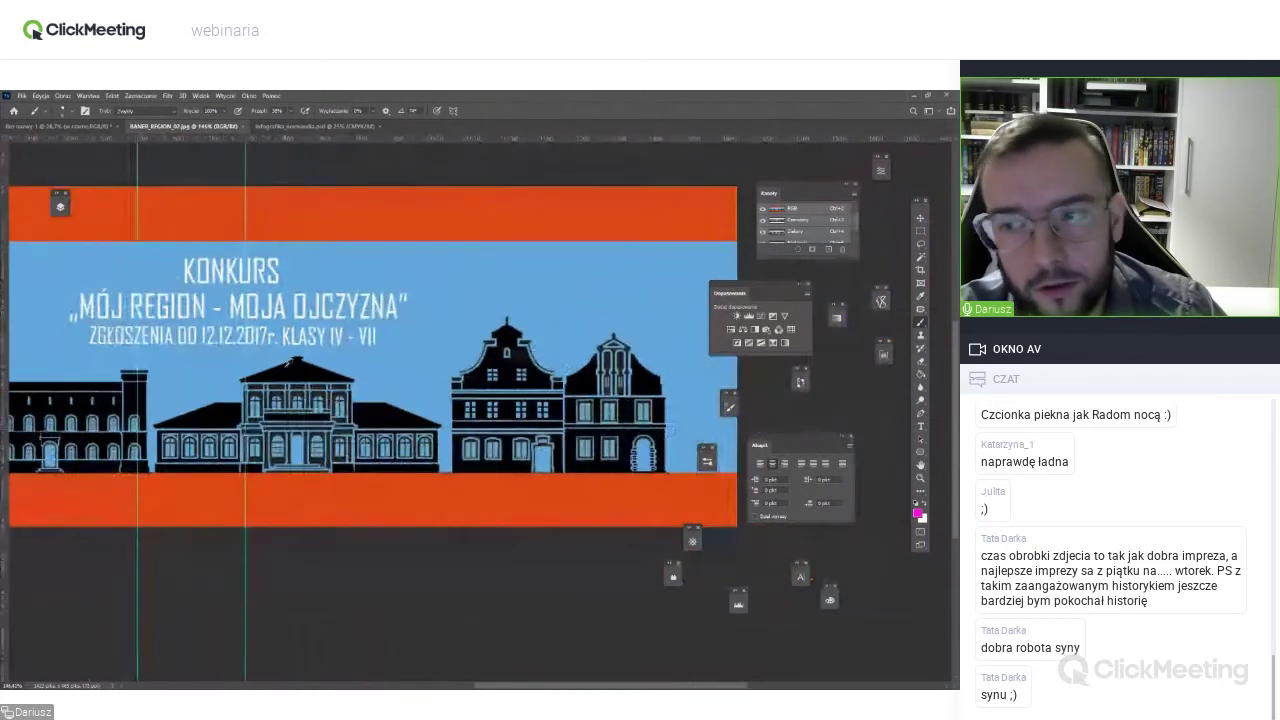
scroll(400, 385, "down", 1)
scroll(500, 400, "down", 1)
scroll(583, 419, "down", 1)
scroll(583, 419, "down", 1)
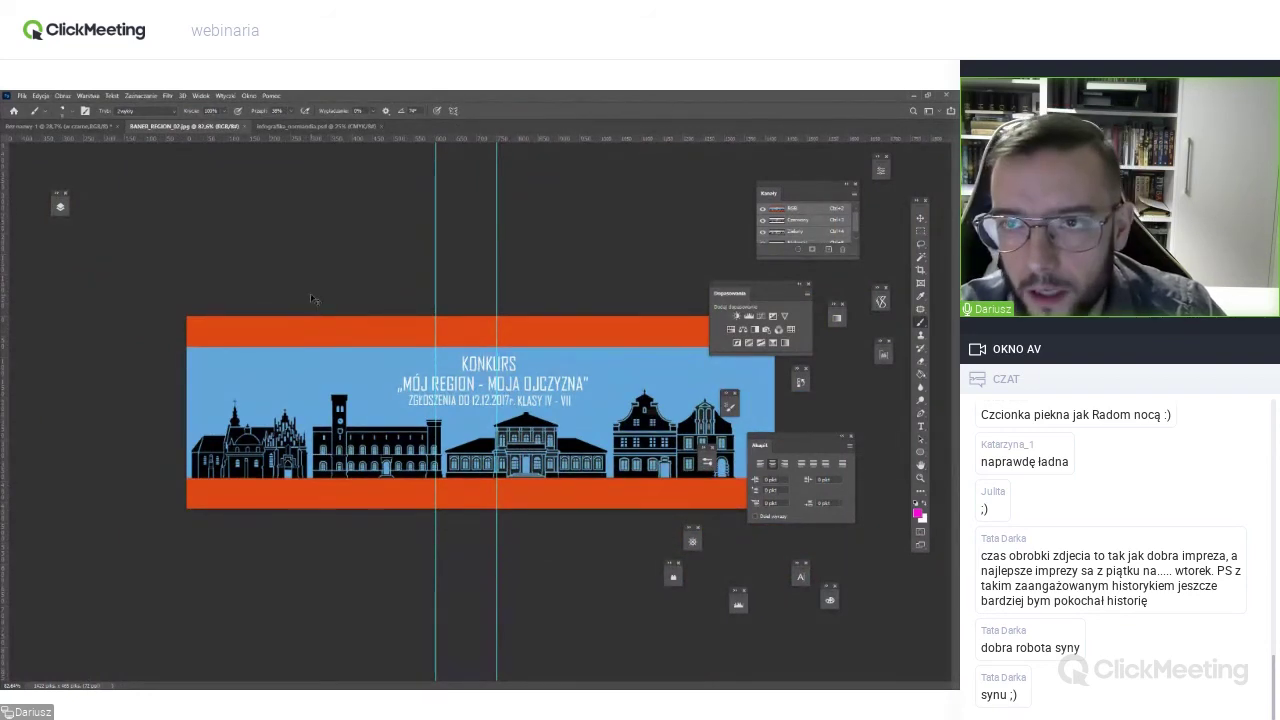
Close the KONKURS banner to reveal the Normandy infographic and zoom in on it.
key("ctrl+w")
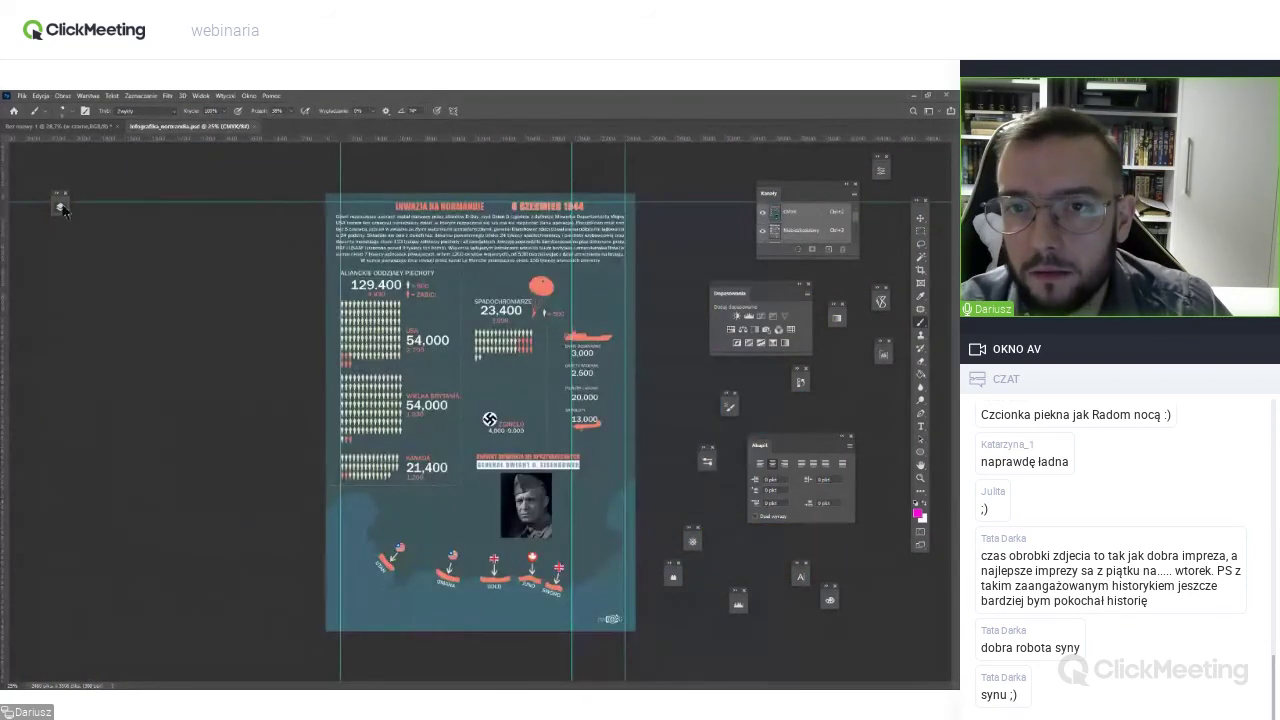
left_click(60, 206)
mouse_move(246, 283)
left_mouse_down()
mouse_move(248, 440)
mouse_move(249, 376)
mouse_move(245, 402)
left_mouse_up()
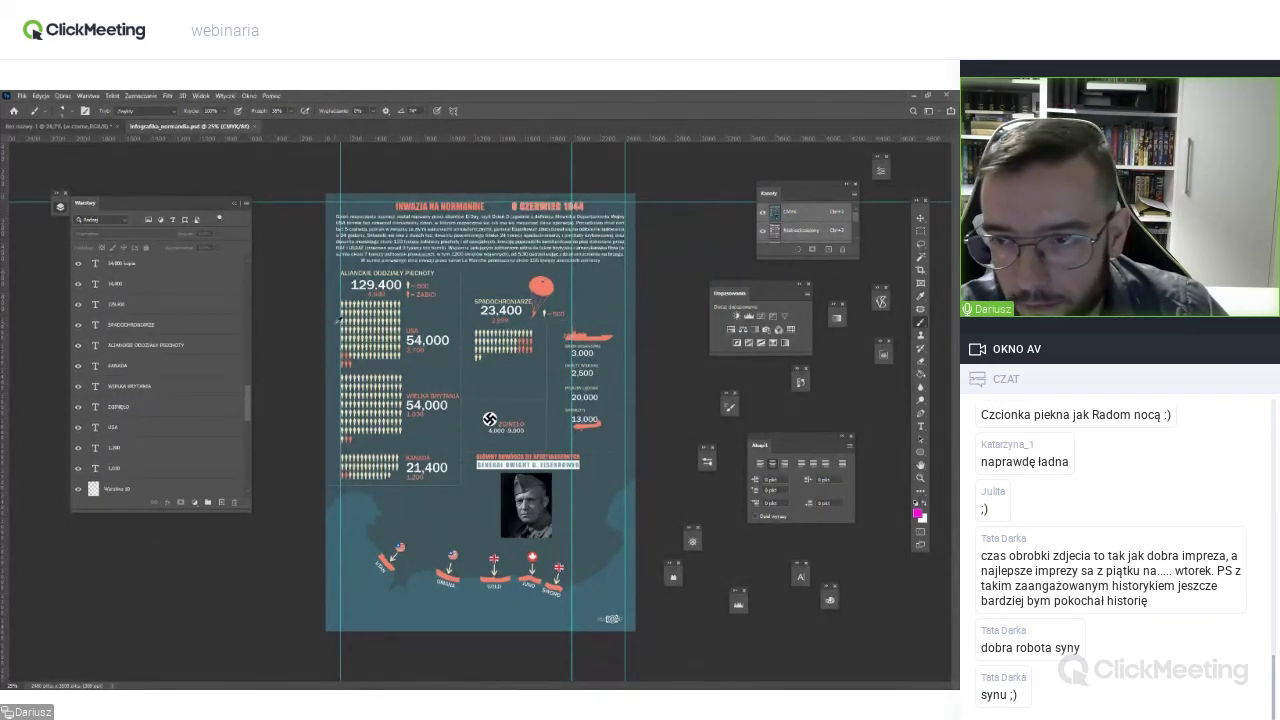
scroll(341, 315, "up", 1)
scroll(350, 312, "up", 1)
scroll(365, 306, "up", 1)
scroll(381, 300, "up", 1)
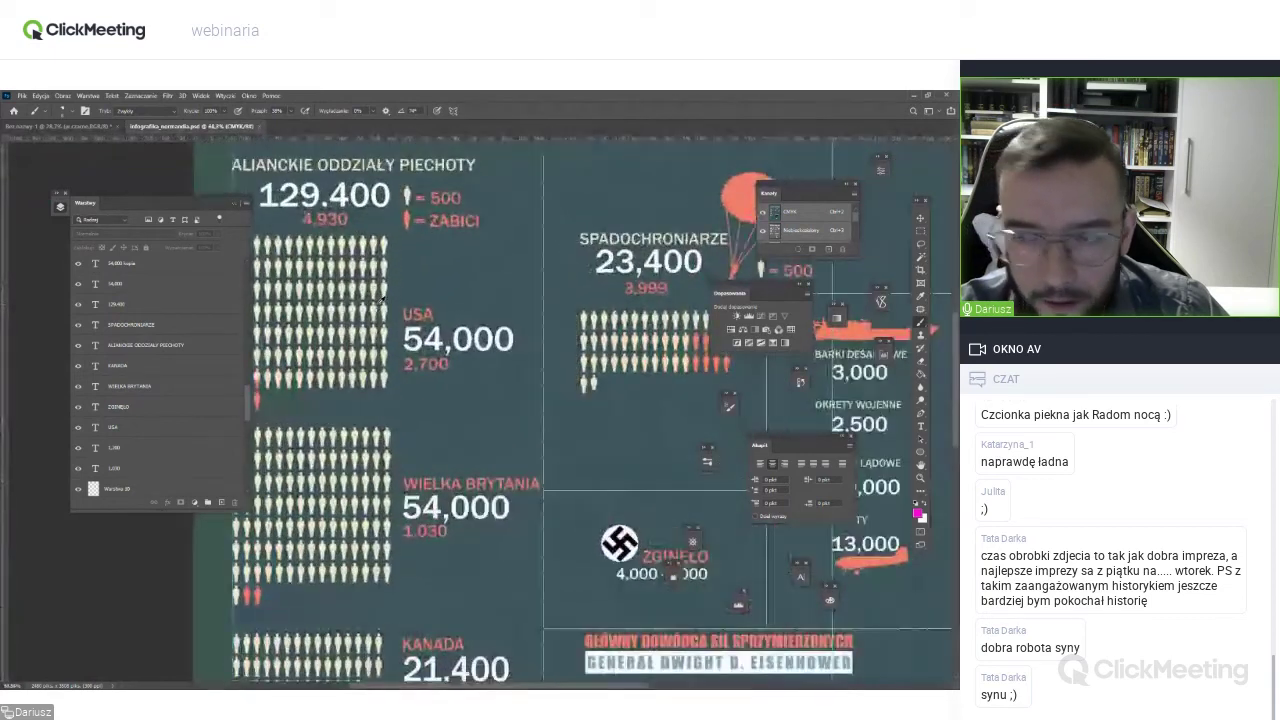
scroll(381, 300, "up", 3)
Select the KANADA figure grid layer, then zoom out to 25% to see the whole page.
key("v")
left_click_drag(378, 310, 399, 343)
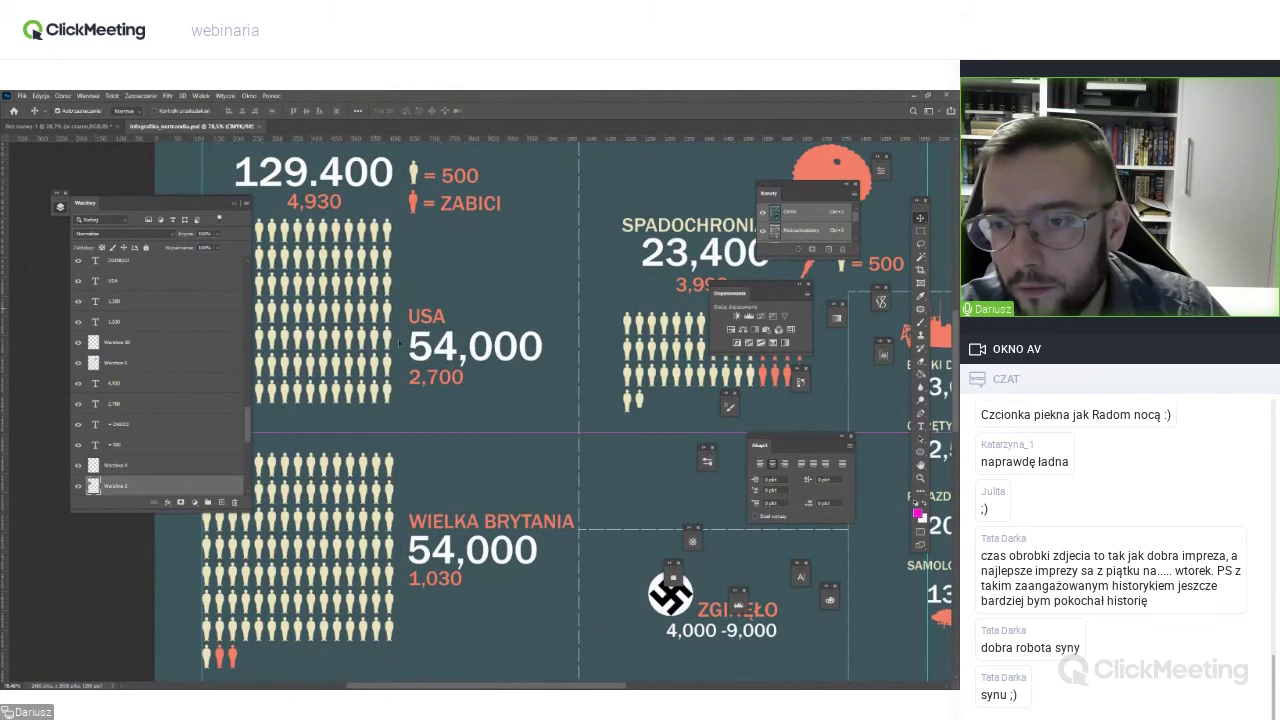
scroll(400, 343, "down", 3)
scroll(420, 335, "left", 2)
scroll(449, 323, "down", 1)
scroll(449, 323, "down", 2)
scroll(447, 380, "down", 1)
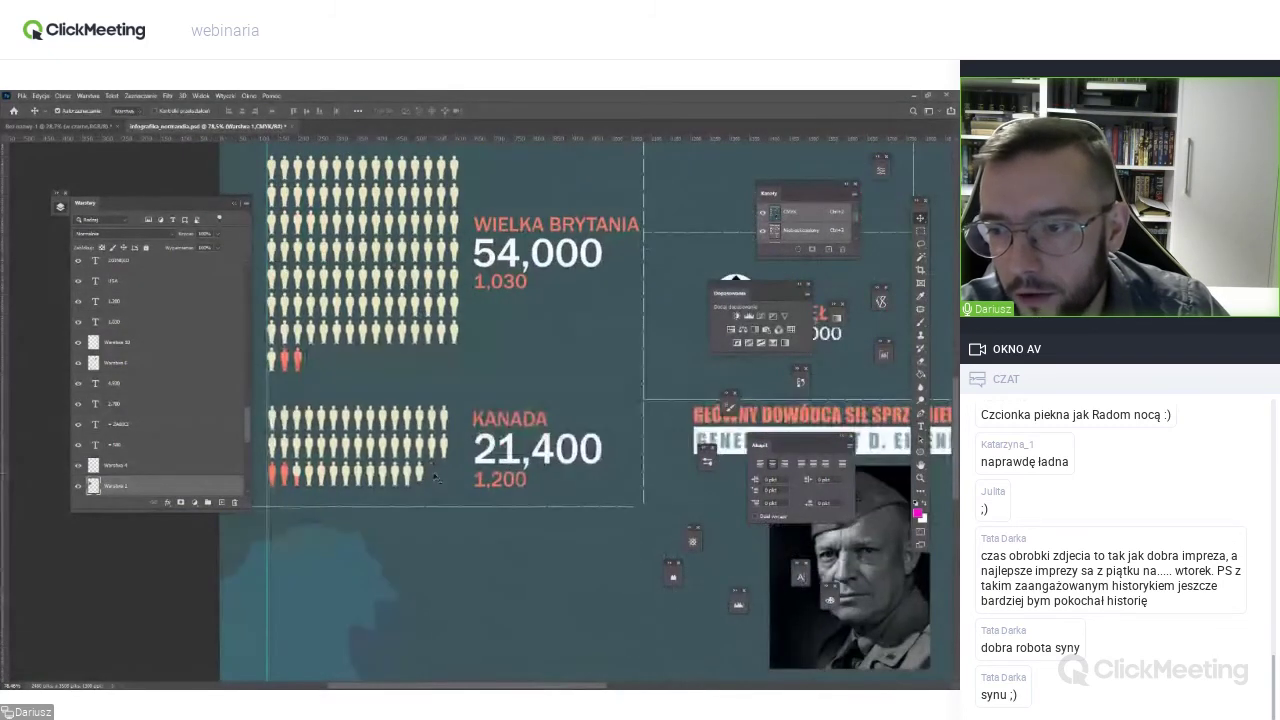
left_click(446, 421)
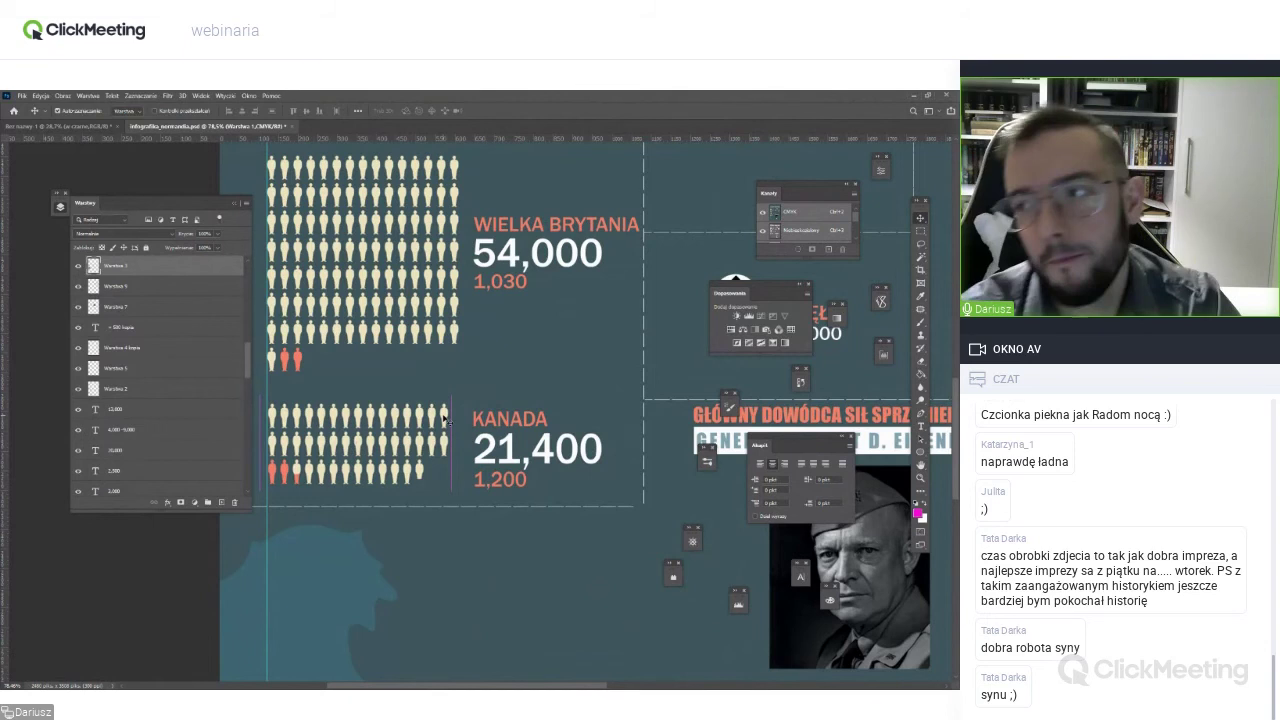
key("ctrl+0")
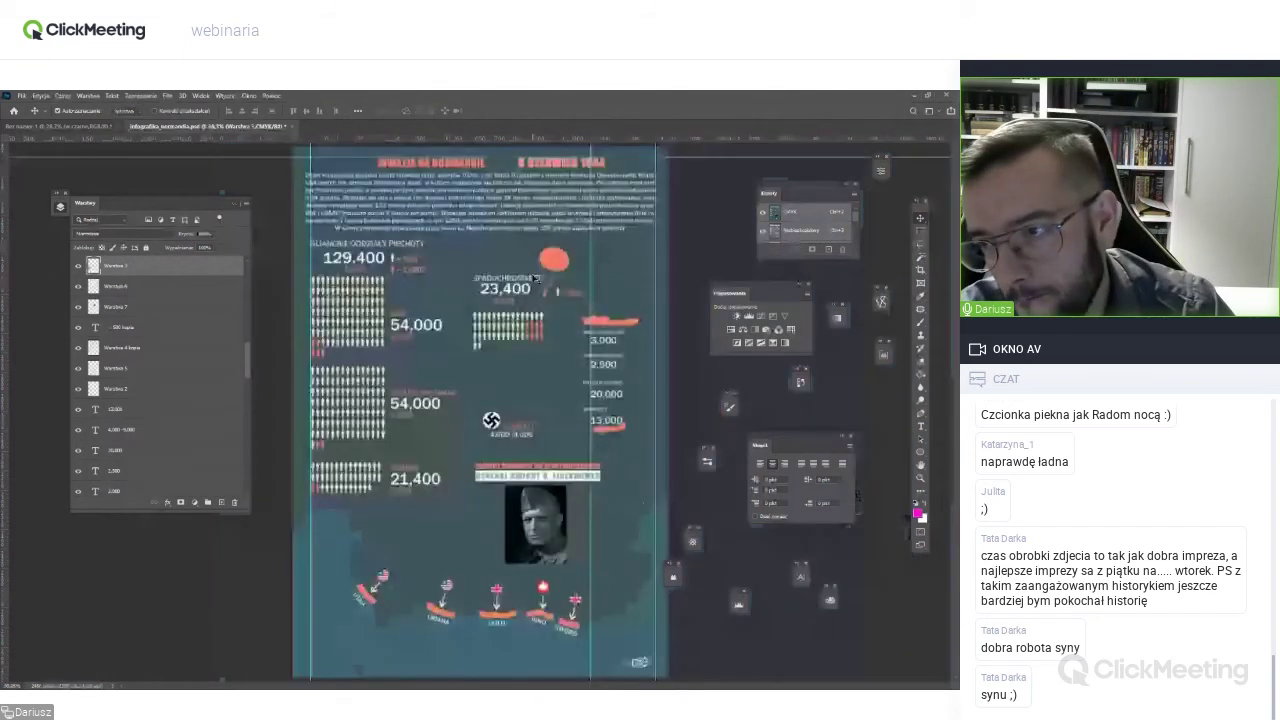
key("ctrl+minus")
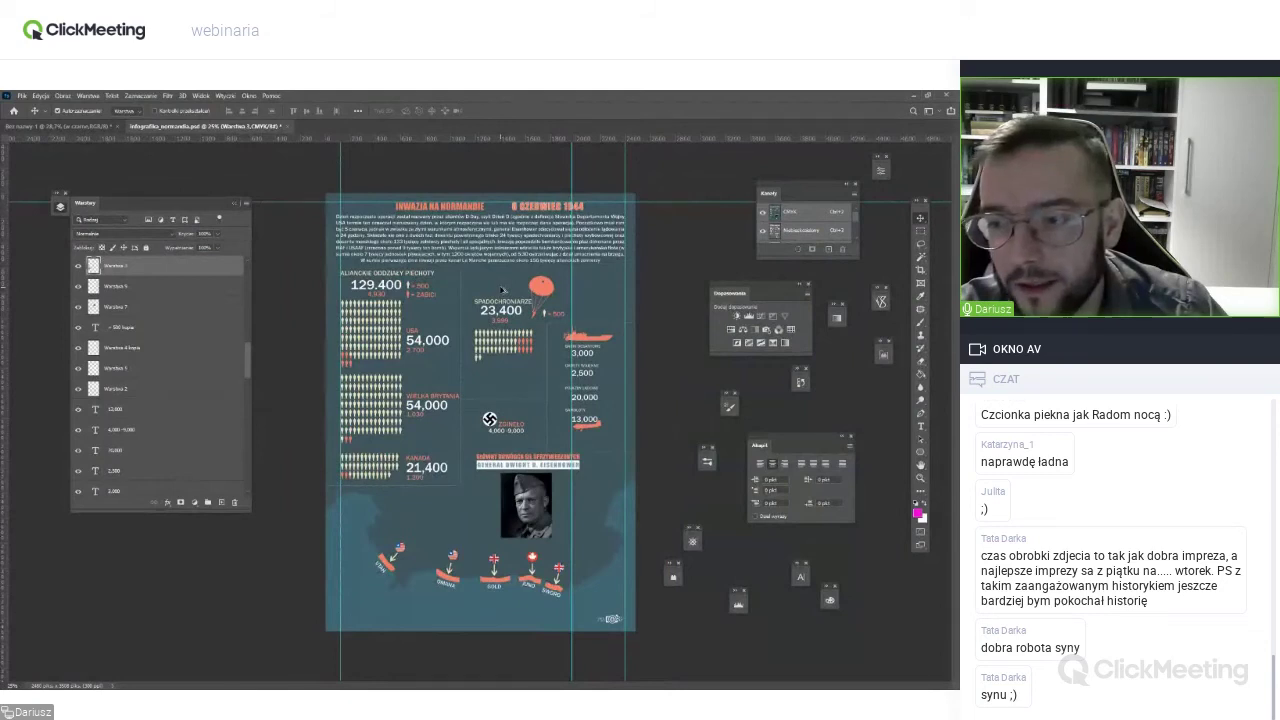
scroll(502, 409, "up", 2)
Enlarge Eisenhower's black-and-white portrait on the infographic and bring up the Open dialog.
left_click(541, 551)
left_click_drag(503, 504, 437, 440)
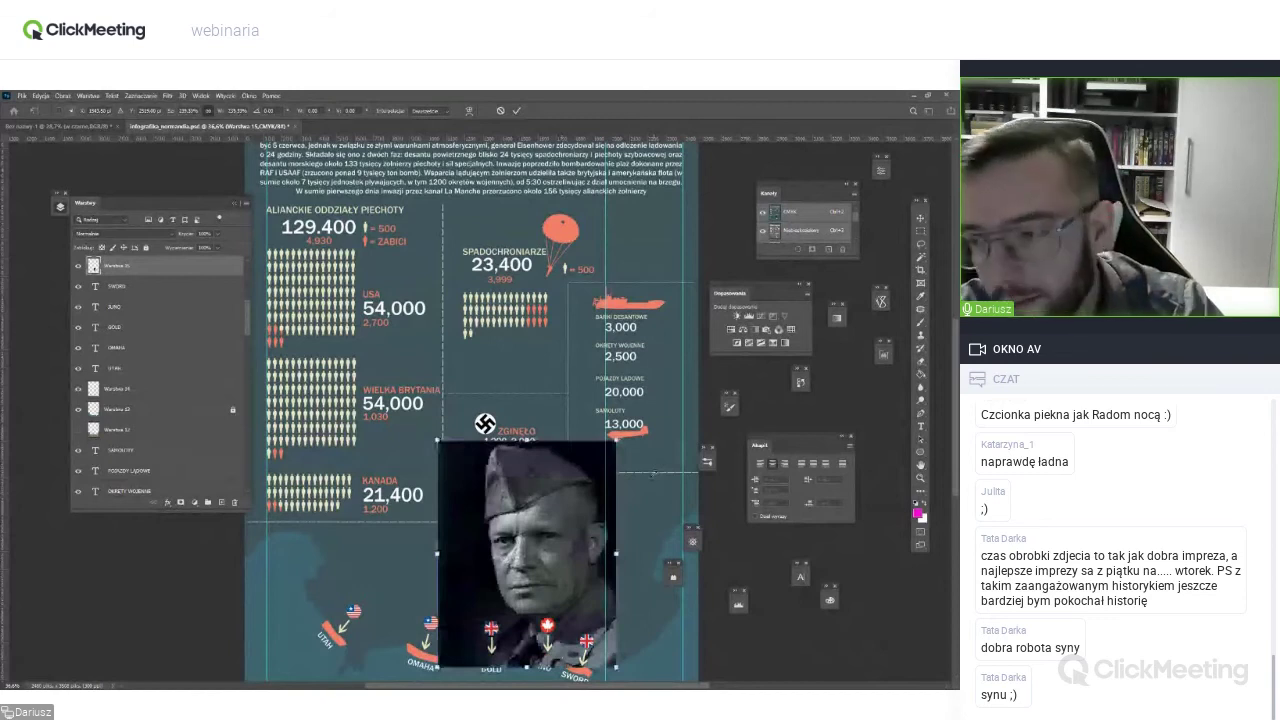
key("Return")
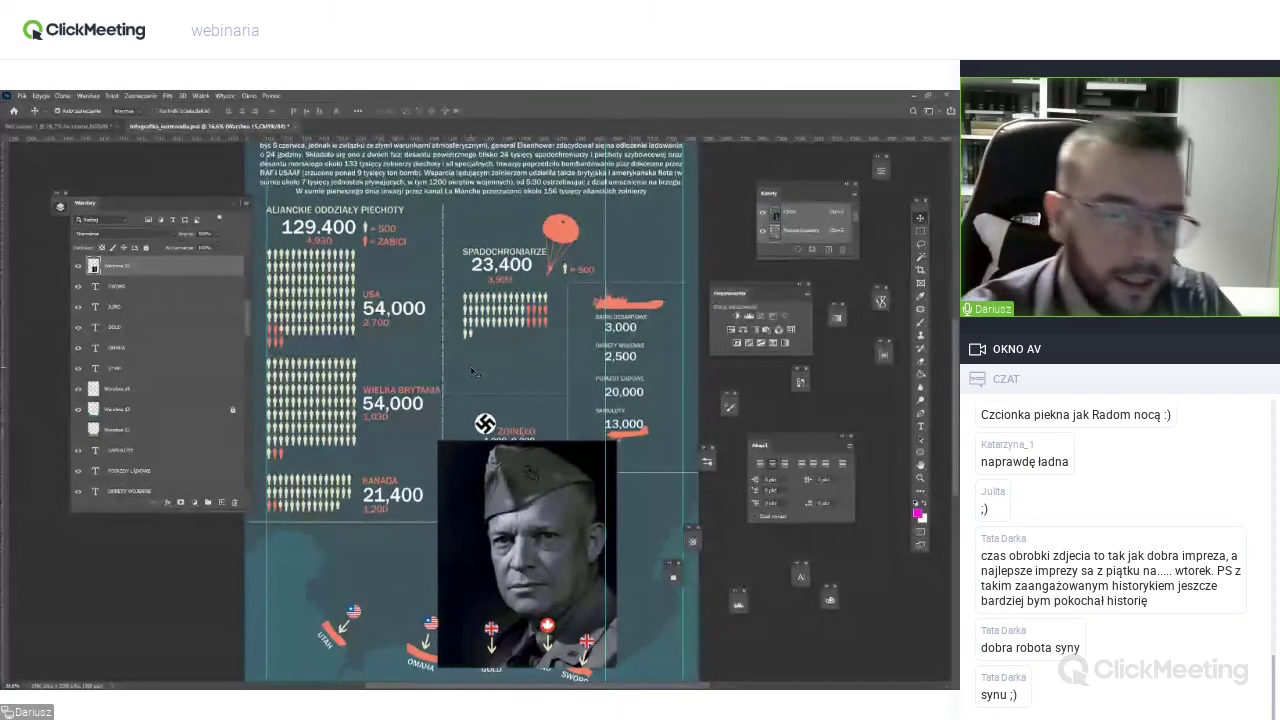
key("ctrl+f")
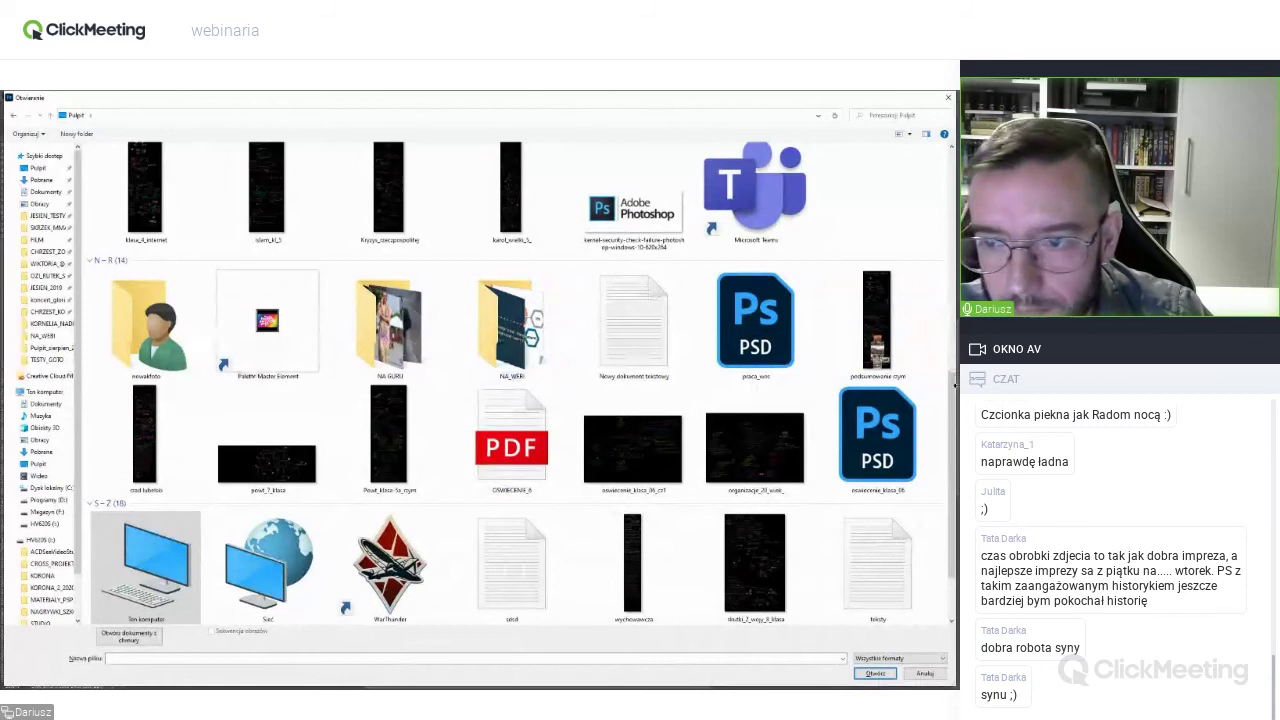
scroll(927, 511, "down", 3)
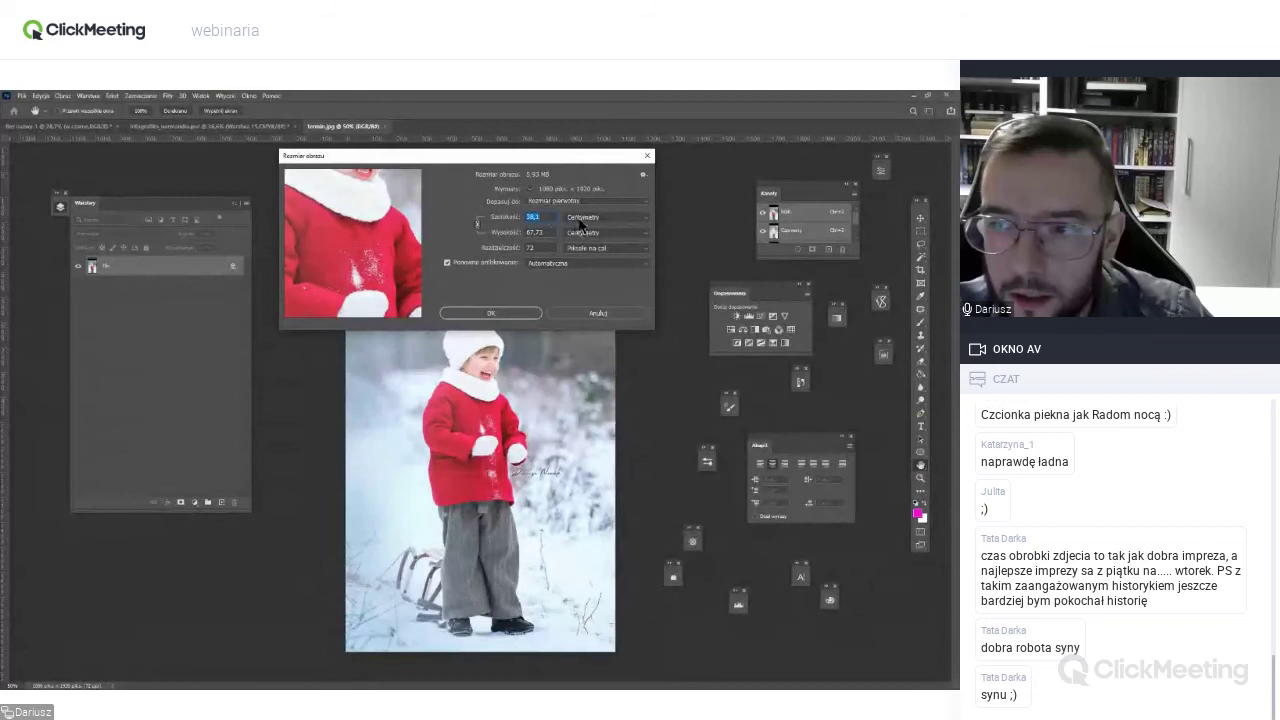
Resize the winter photo in pixels: try width 100, reset the values, then apply.
left_click(586, 218)
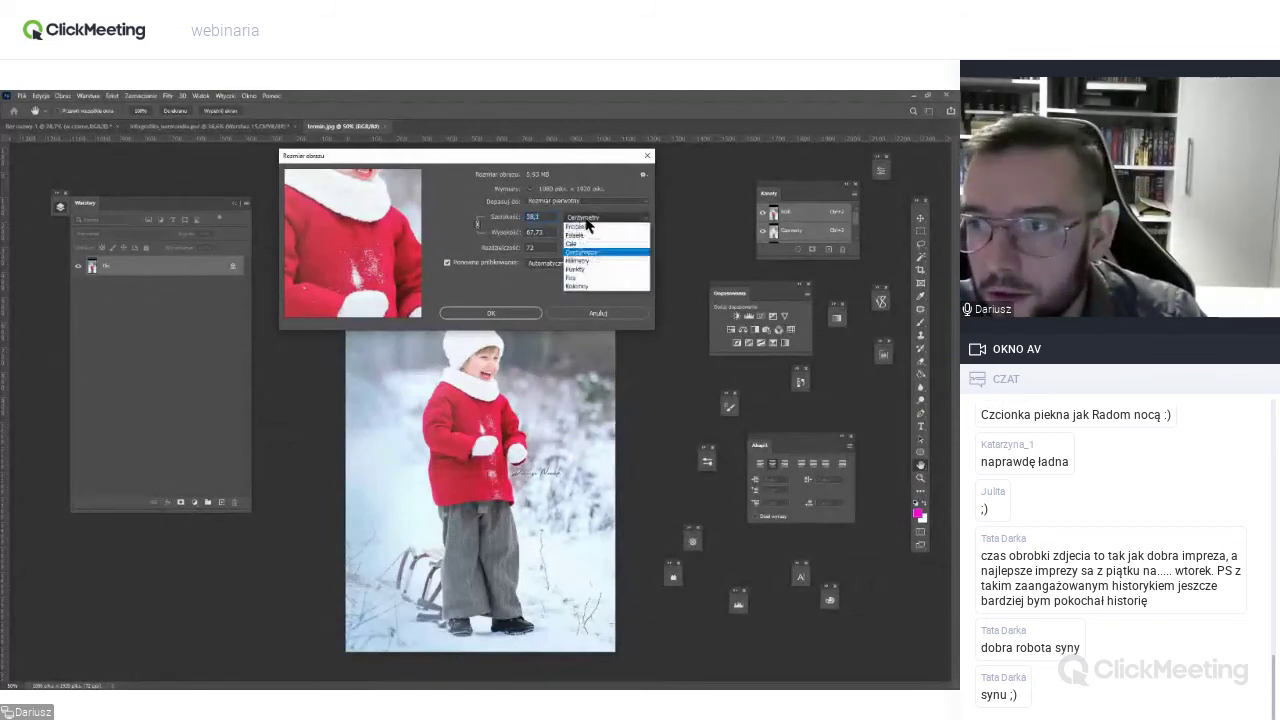
left_click(576, 235)
type("400")
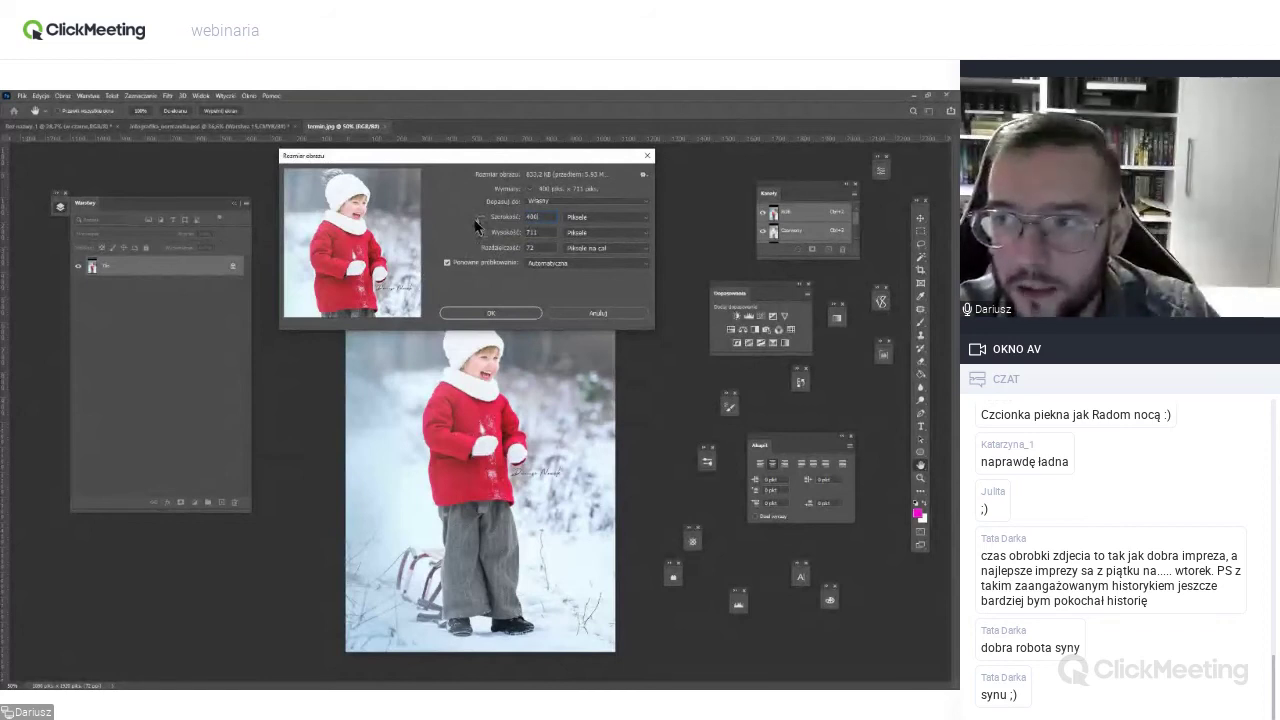
double_click(524, 216)
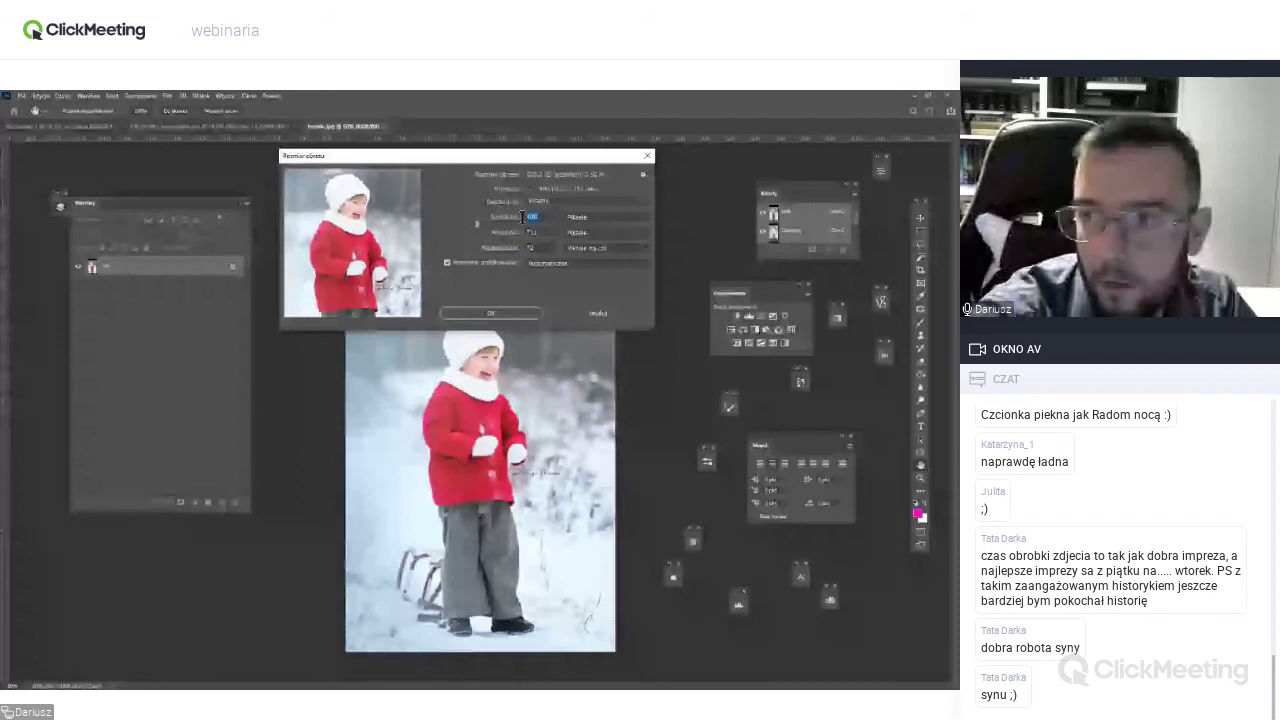
type("1")
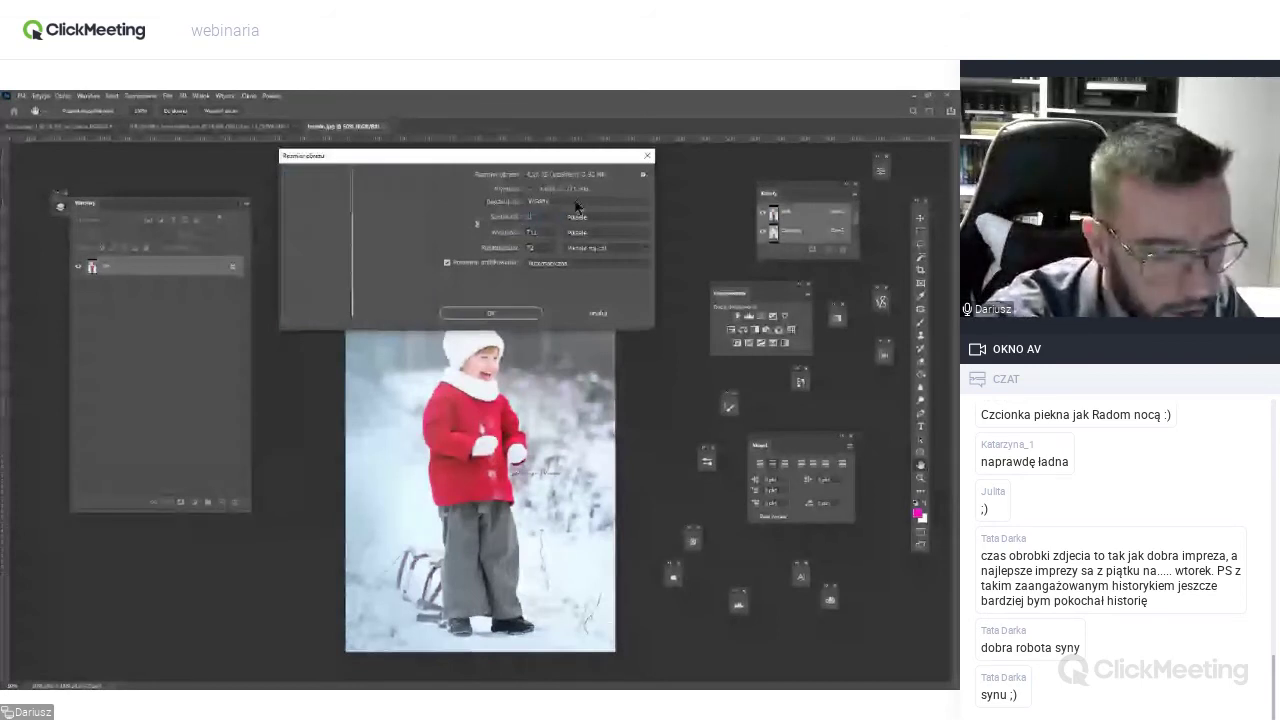
type("000")
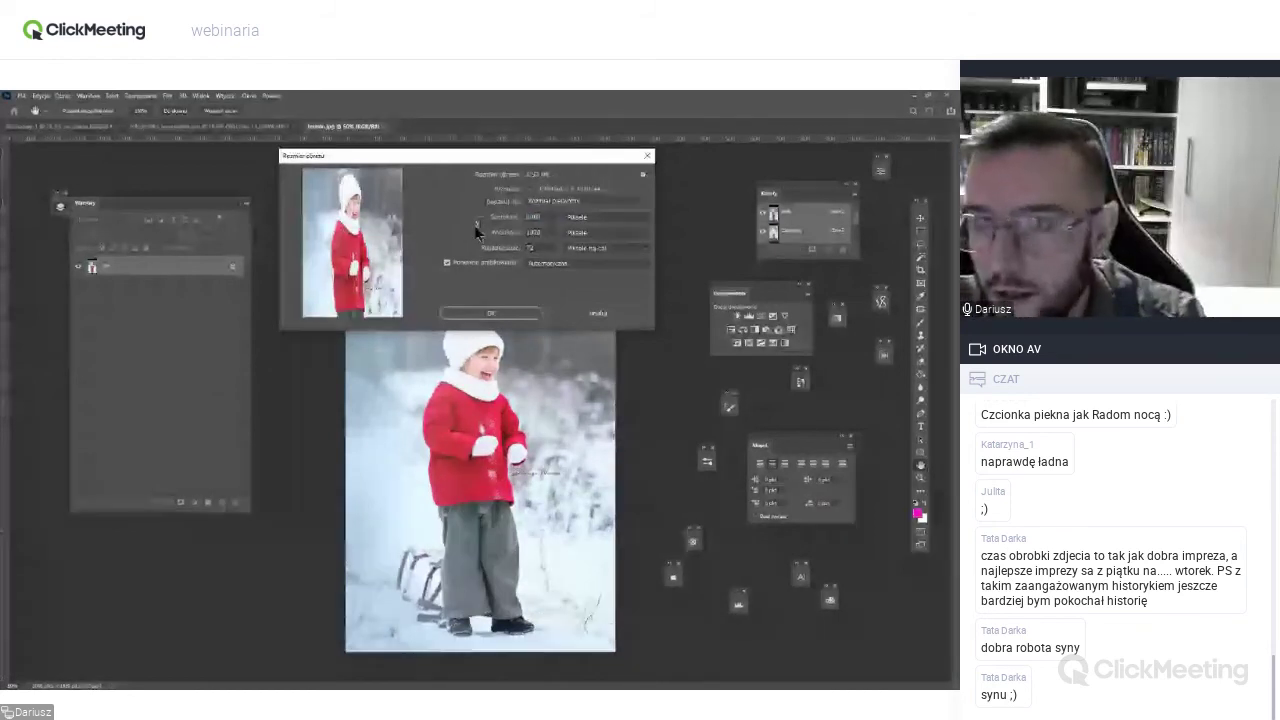
key("ctrl+z")
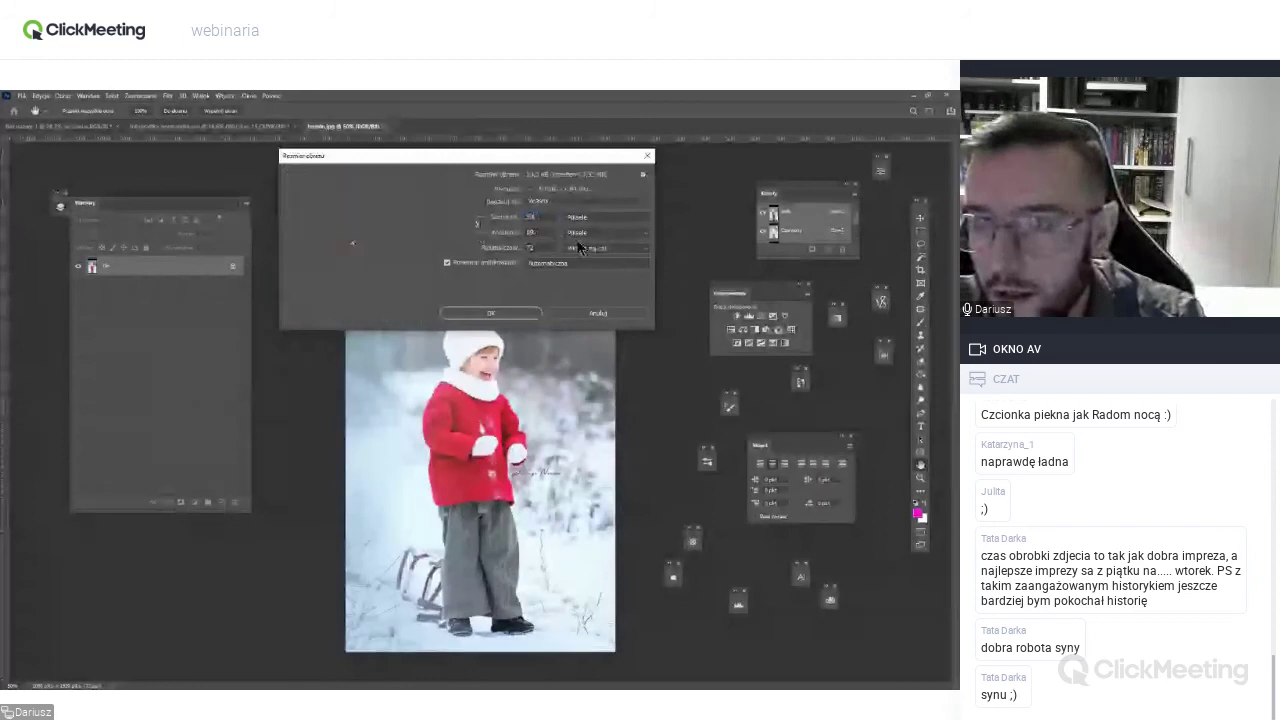
key("Return")
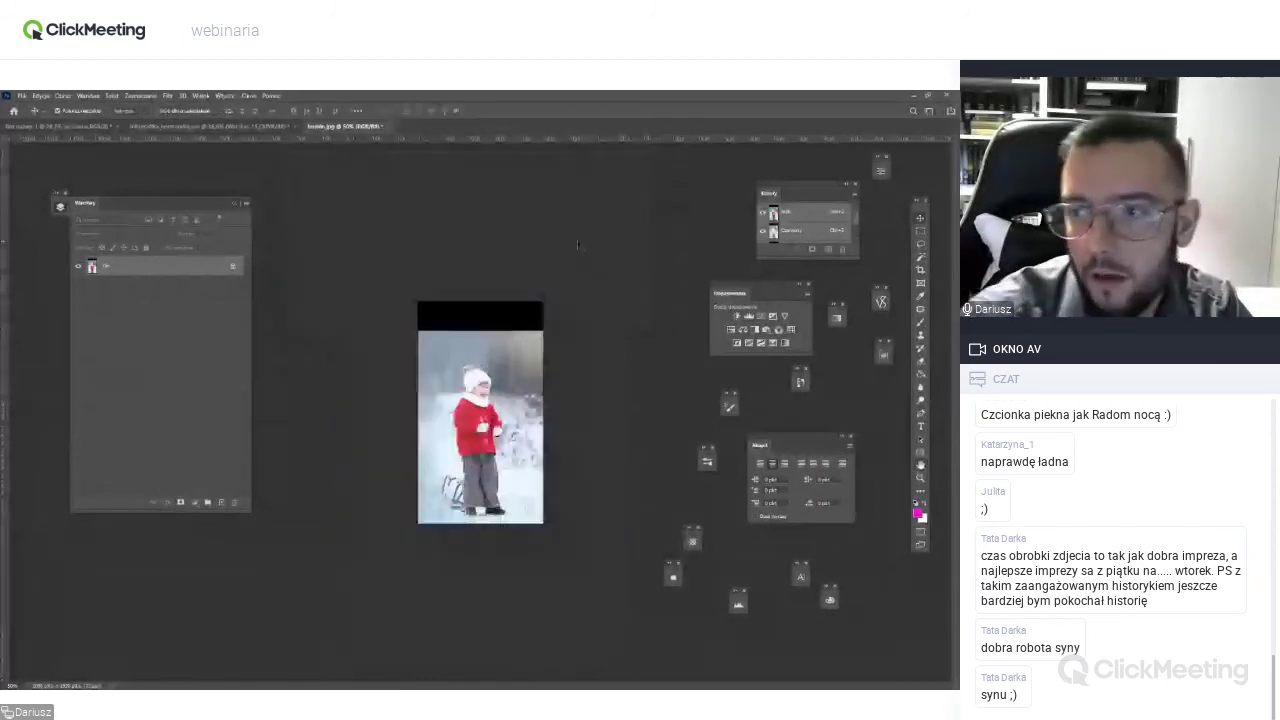
Add a Brightness/Contrast adjustment and raise brightness and levels on the child photo.
key("ctrl+plus")
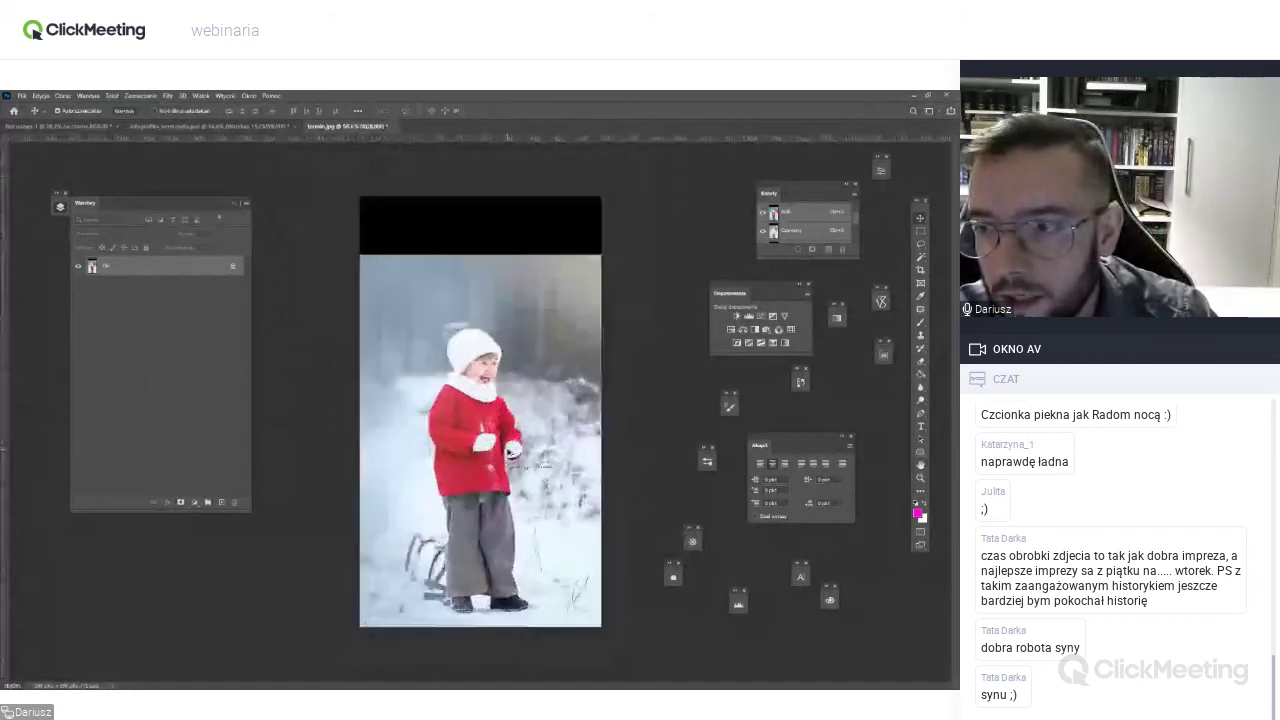
key("ctrl+plus")
key("ctrl+minus")
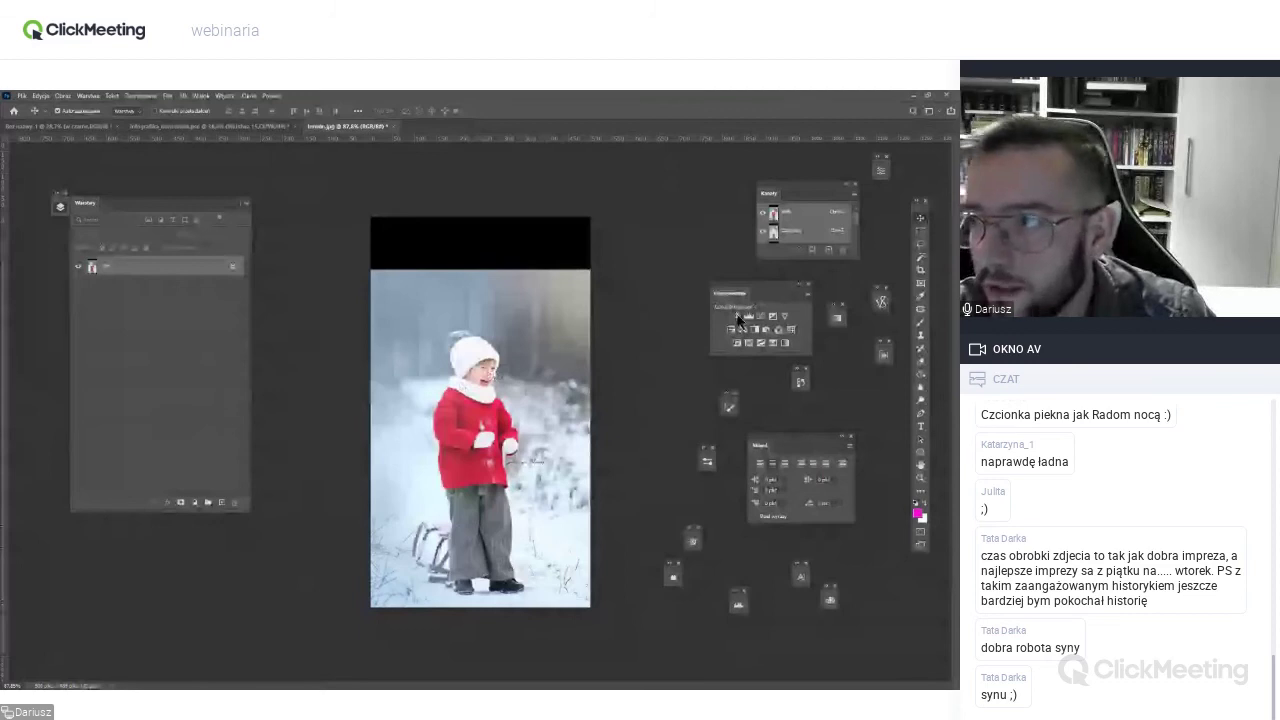
left_click(738, 317)
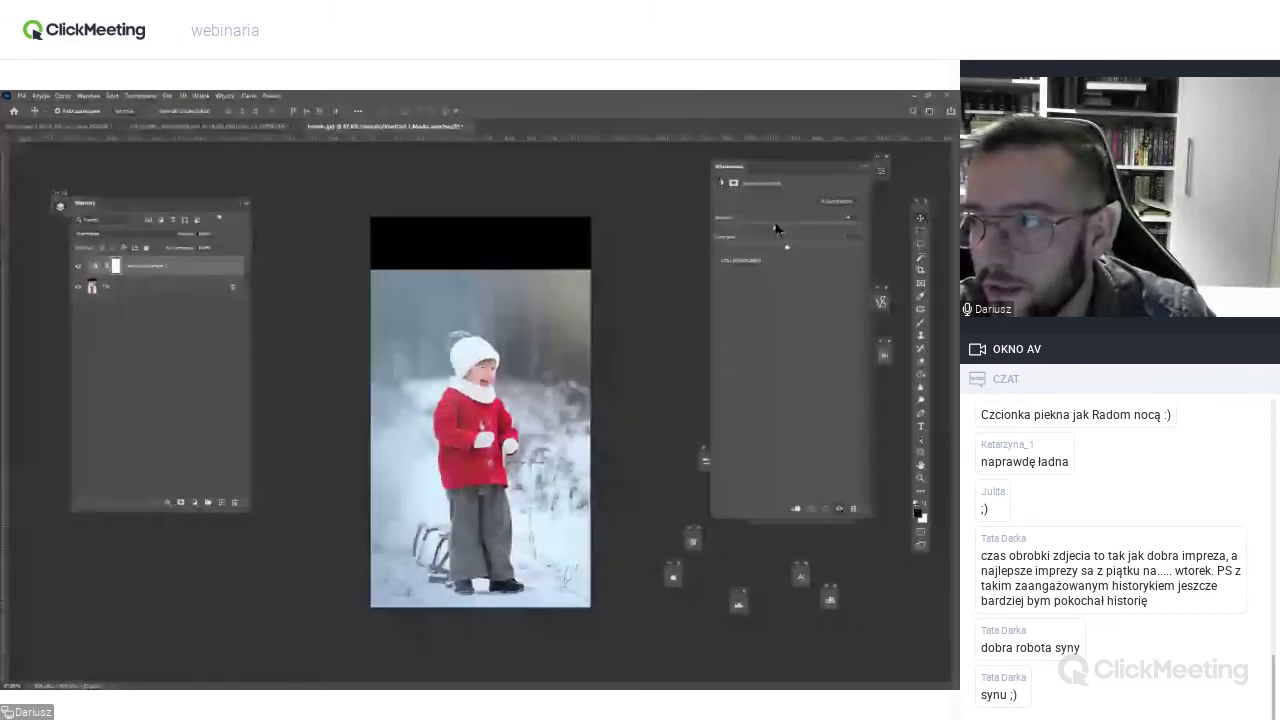
left_click_drag(775, 229, 782, 231)
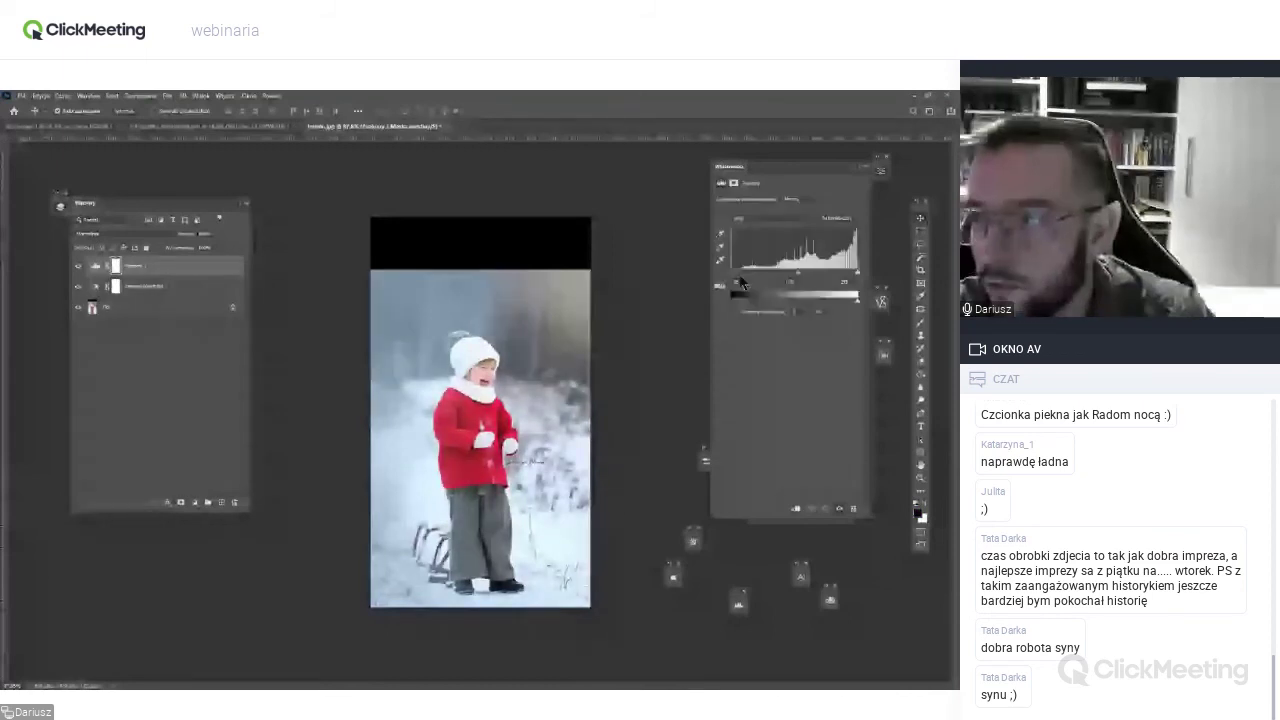
left_click_drag(740, 283, 800, 279)
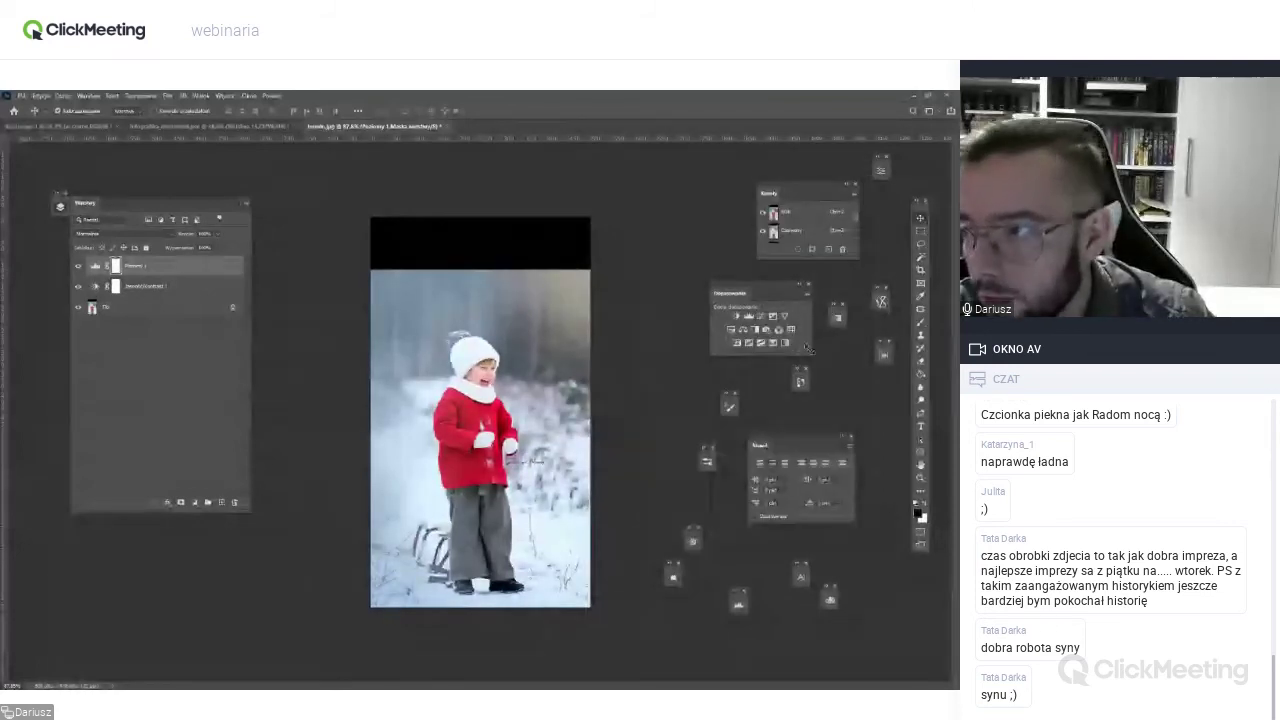
Enlarge the Adjustments panel, deselect the adjustment layer, and bring up the Open dialog.
left_click_drag(816, 362, 844, 388)
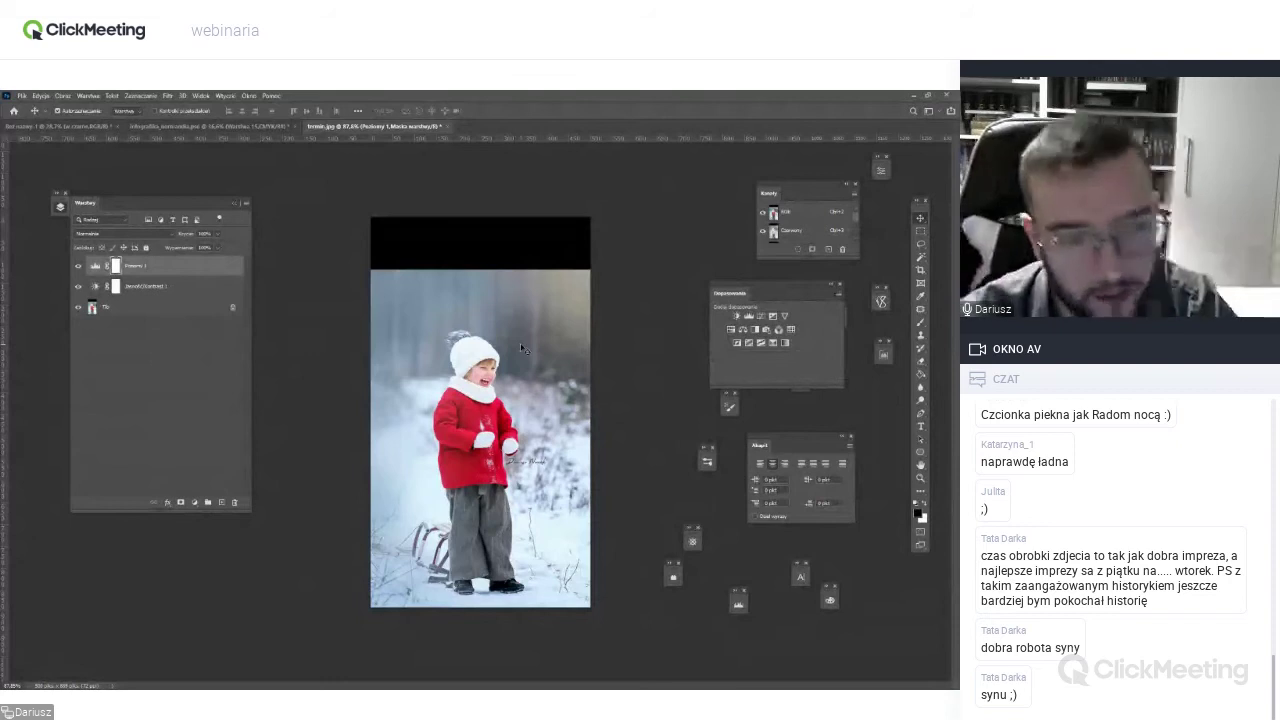
left_click(520, 345)
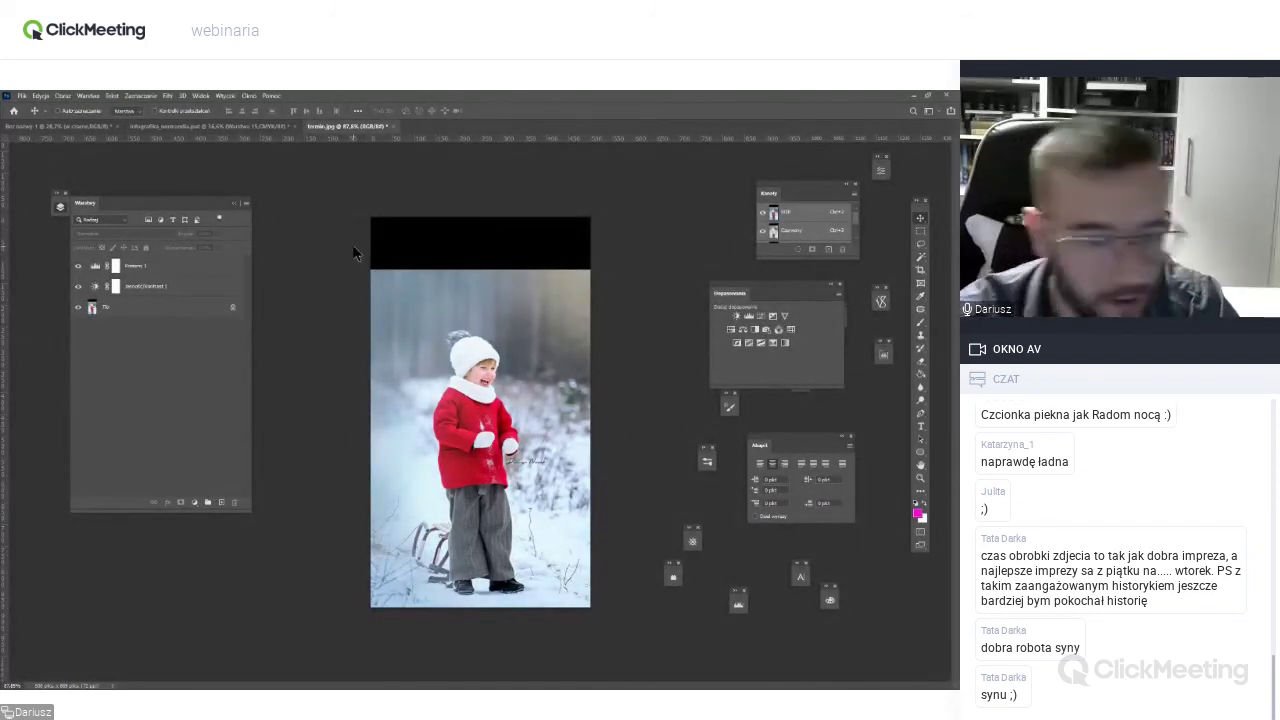
key("ctrl+o")
scroll(394, 386, "down", 5)
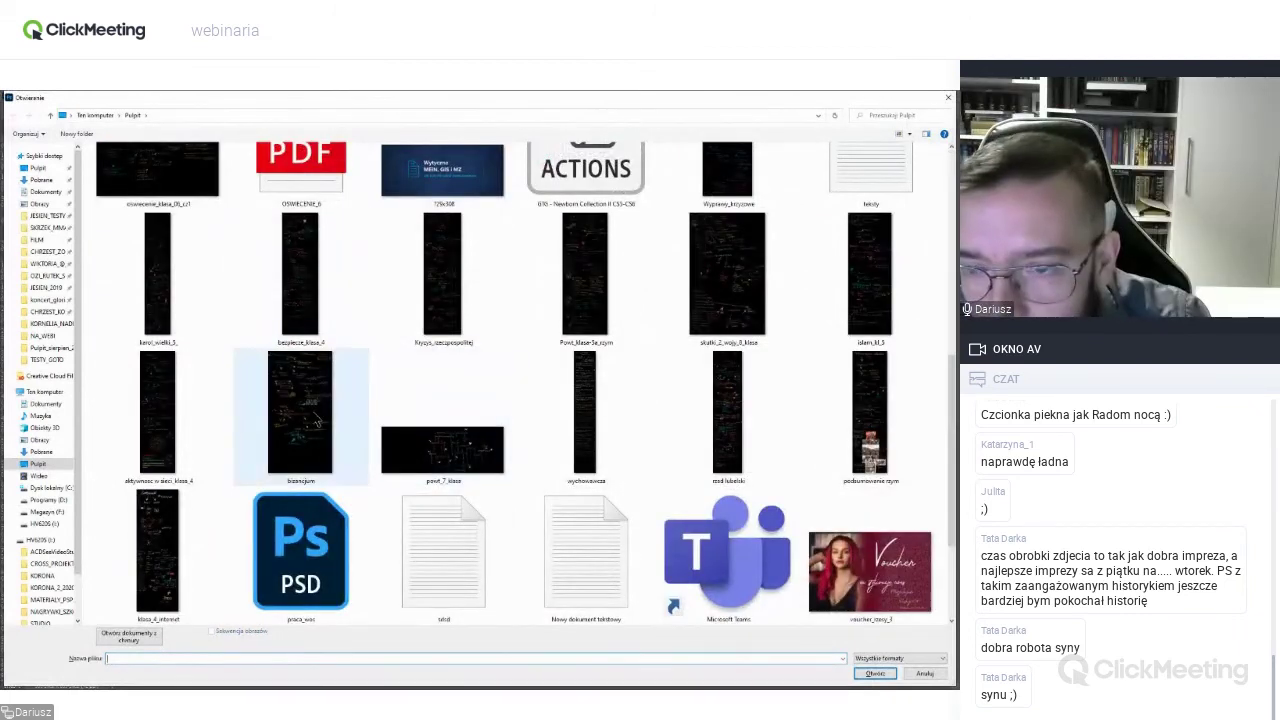
Select Storie-Before-After, skutki_2_wojy_8_klasa — kopia and bizancjum — kopia together and open them.
left_click(352, 412)
left_click(697, 312, "ctrl")
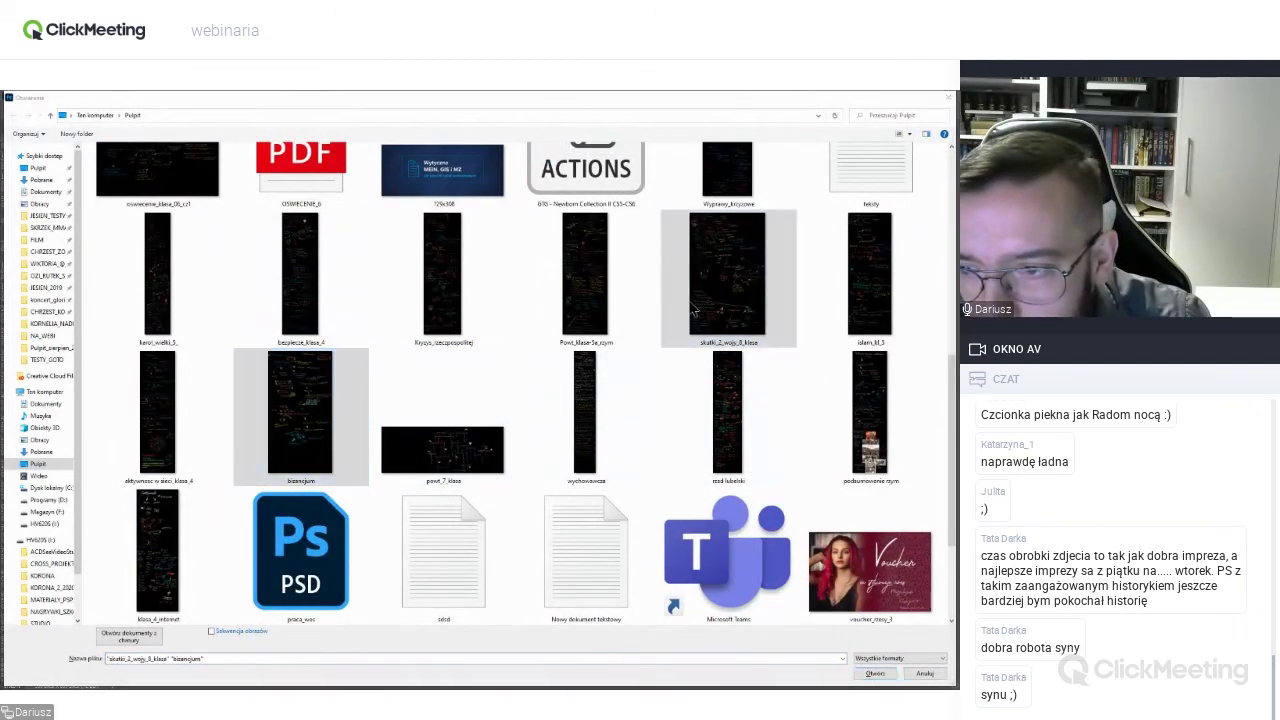
key("ctrl+v")
scroll(771, 477, "up", 5)
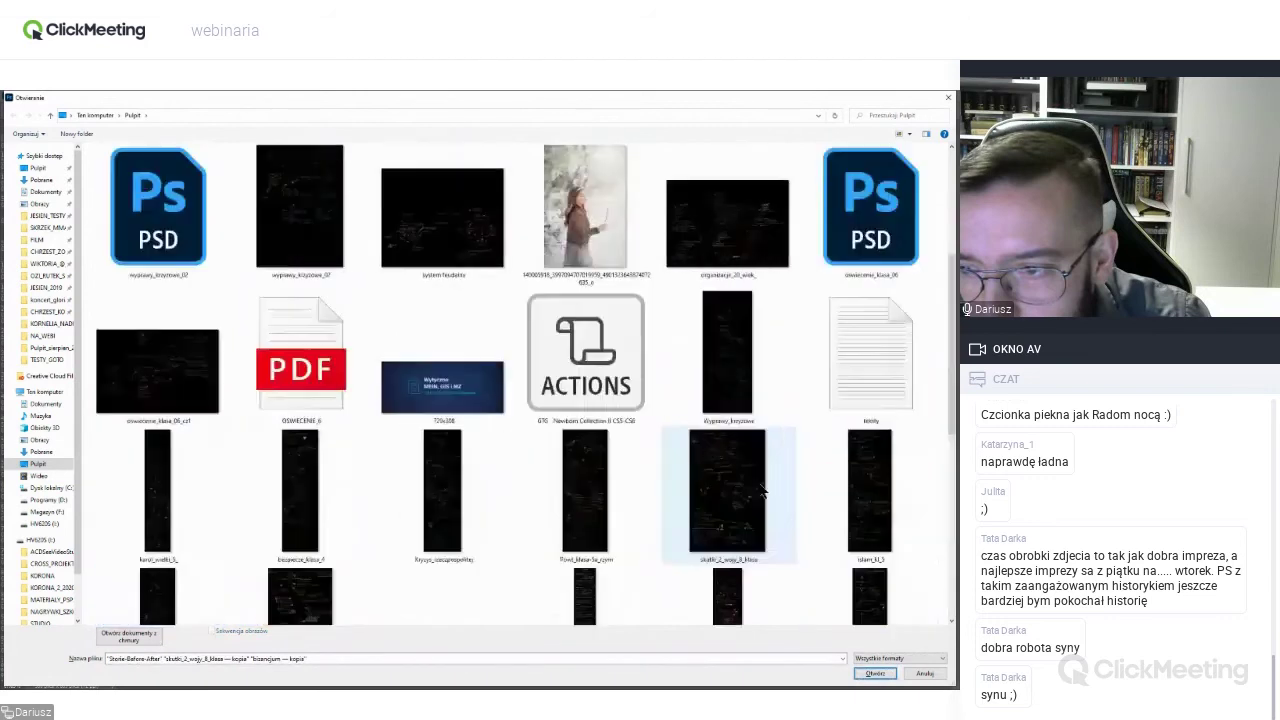
scroll(771, 477, "up", 5)
scroll(857, 466, "down", 3)
scroll(866, 480, "down", 3)
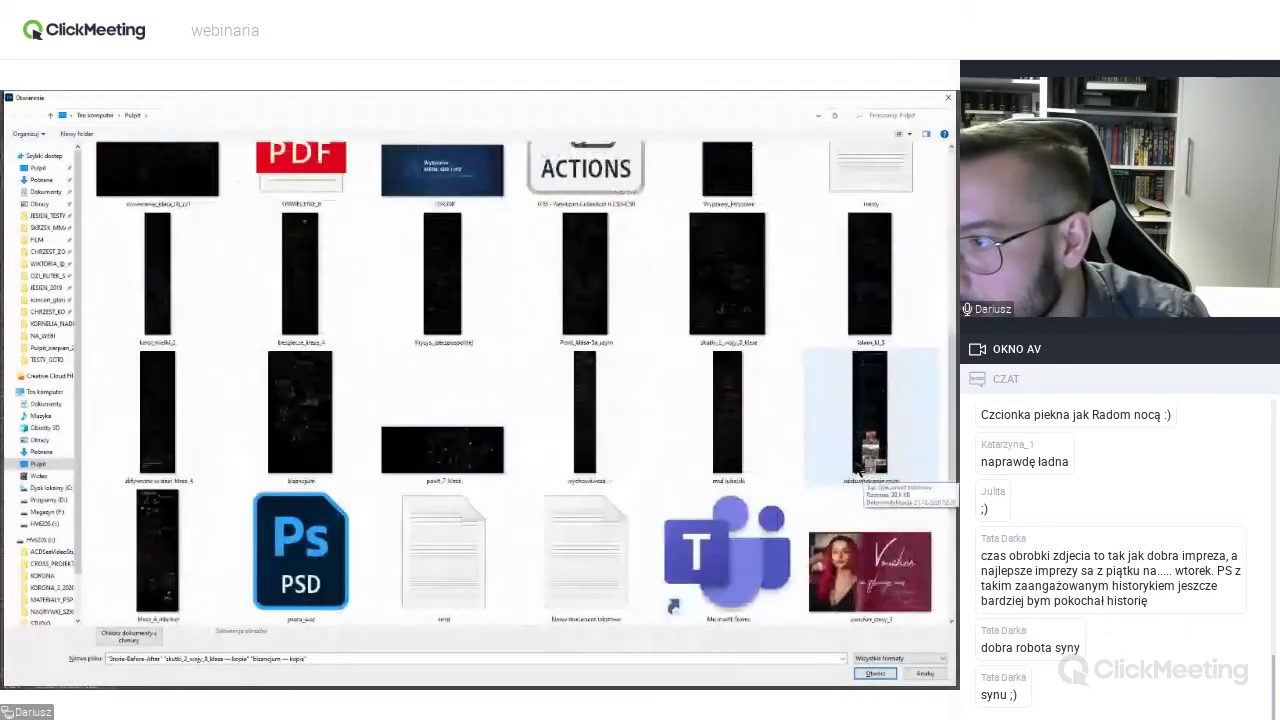
left_click(876, 673)
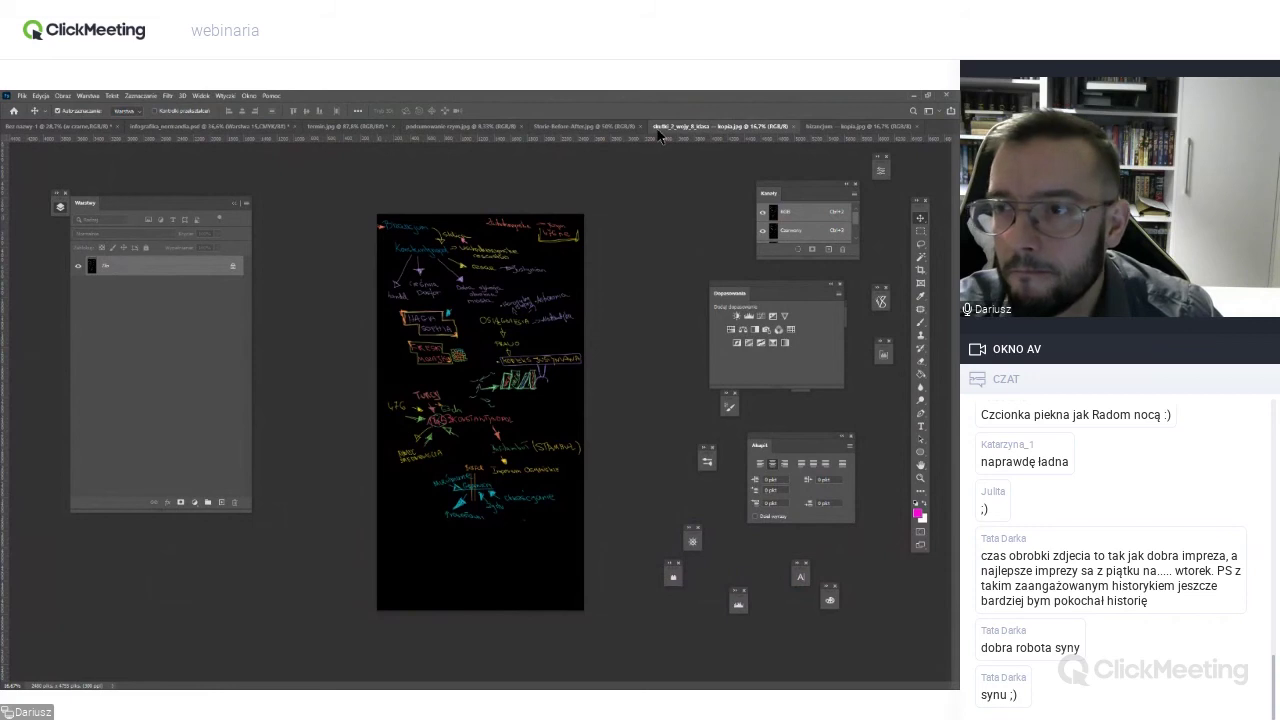
Switch to podsumowanie_rzym.jpg and zoom in on the Rome mind map.
left_click(460, 126)
scroll(470, 400, "up", 5)
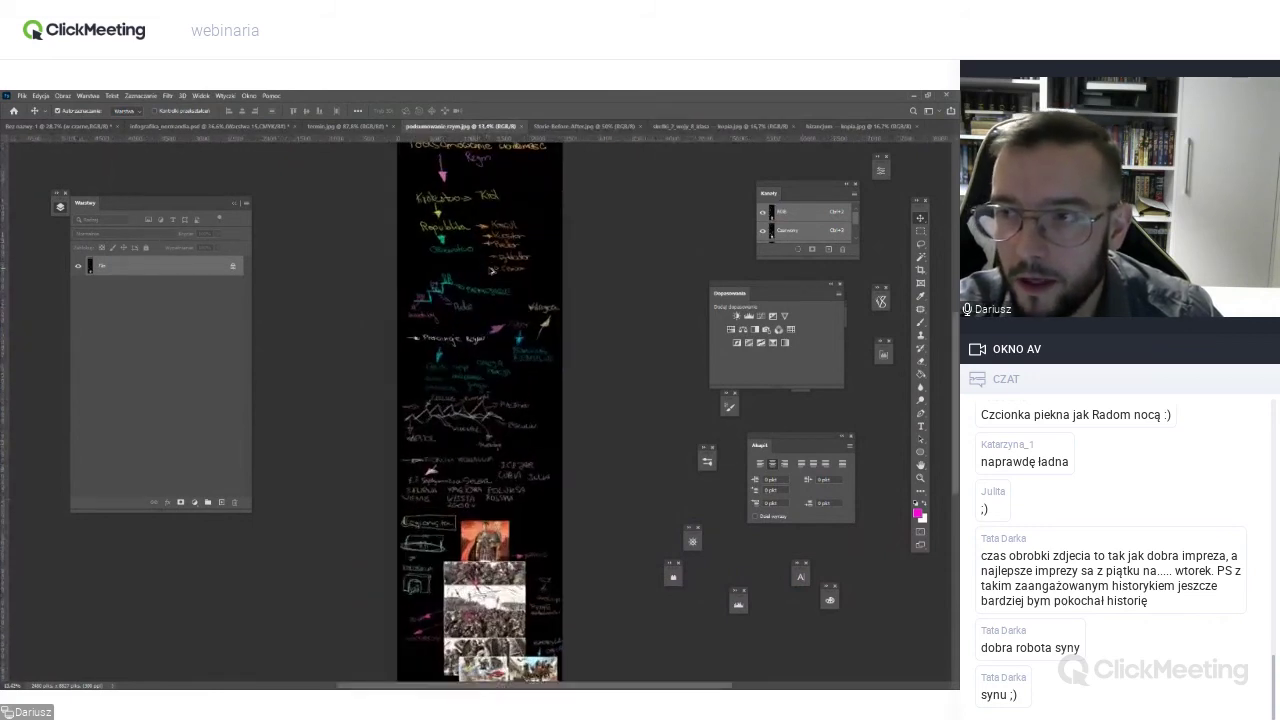
scroll(499, 443, "up", 2)
scroll(499, 443, "up", 2)
scroll(499, 443, "up", 2)
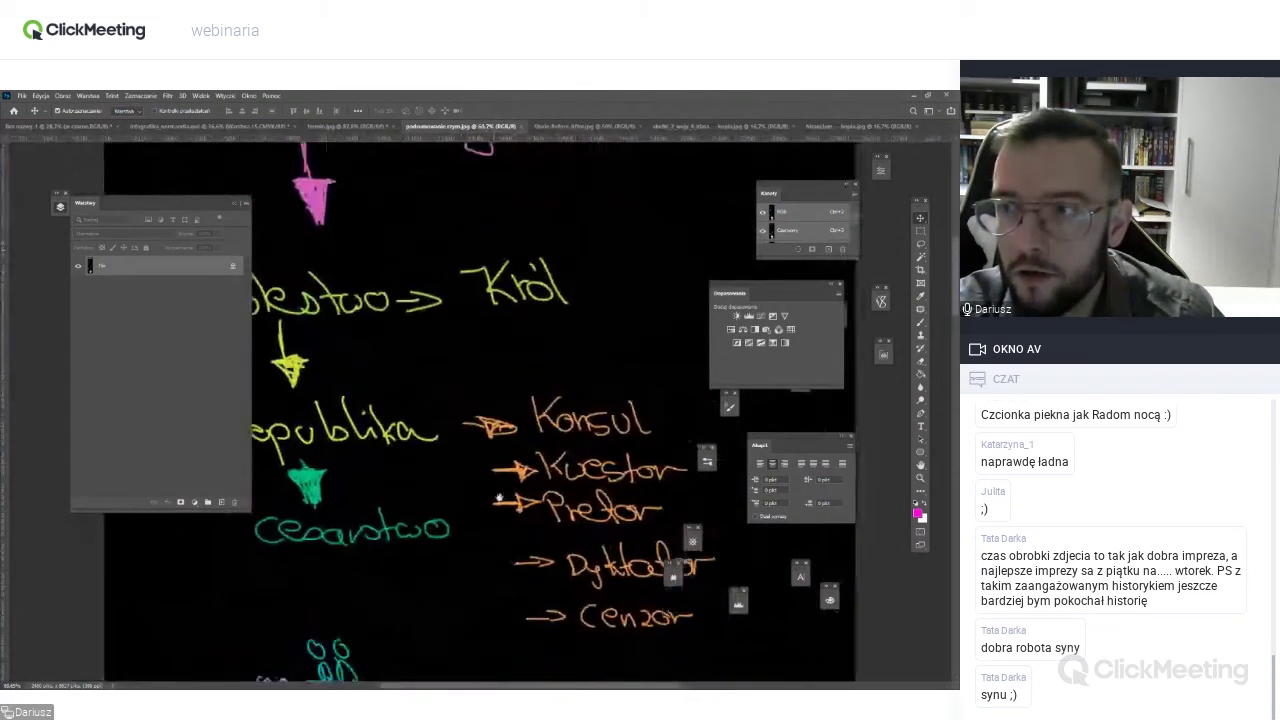
scroll(499, 443, "up", 2)
scroll(600, 400, "down", 2)
scroll(695, 345, "down", 1)
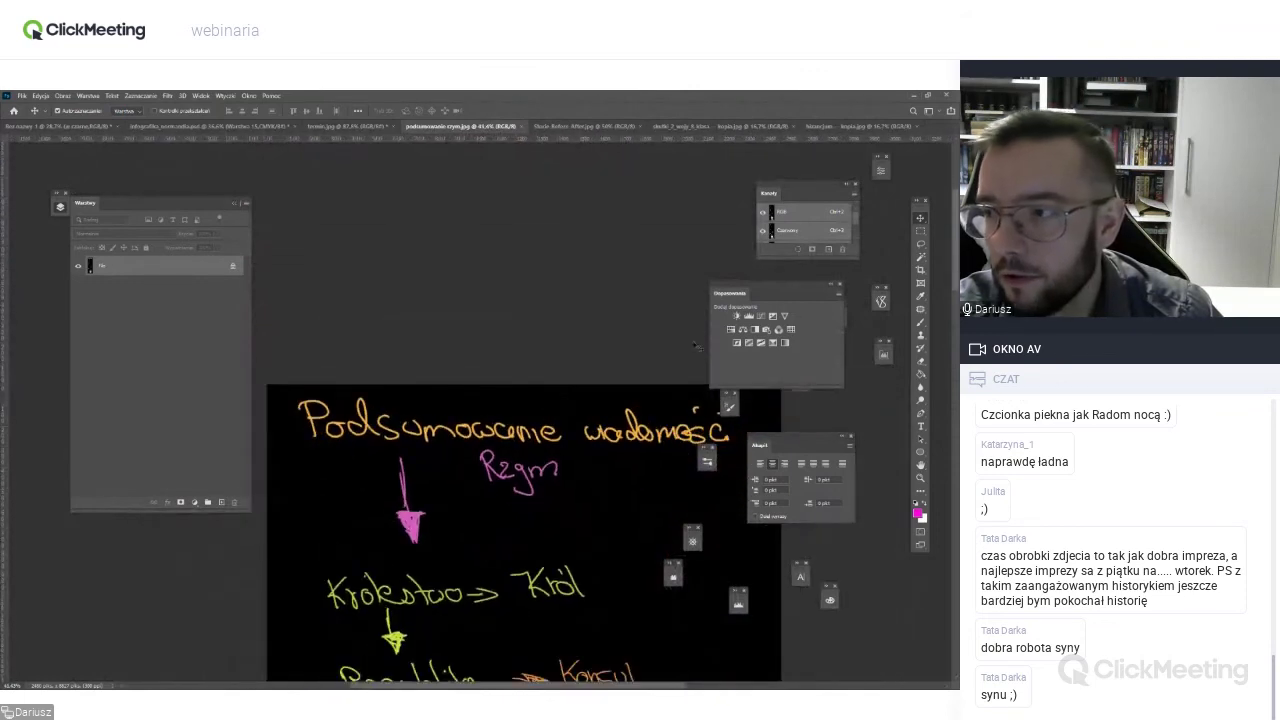
scroll(724, 283, "right", 2)
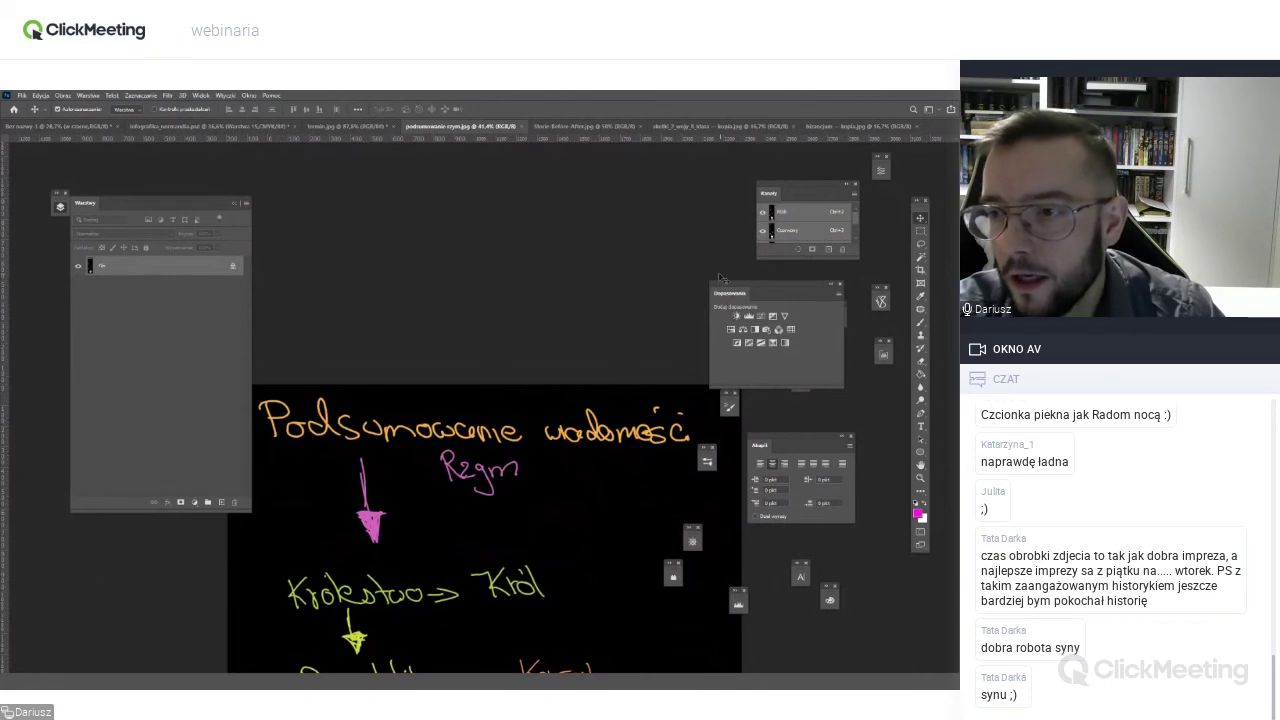
Hide the panels and scroll through the whole Rome summary drawing.
key("Tab")
scroll(574, 376, "down", 1)
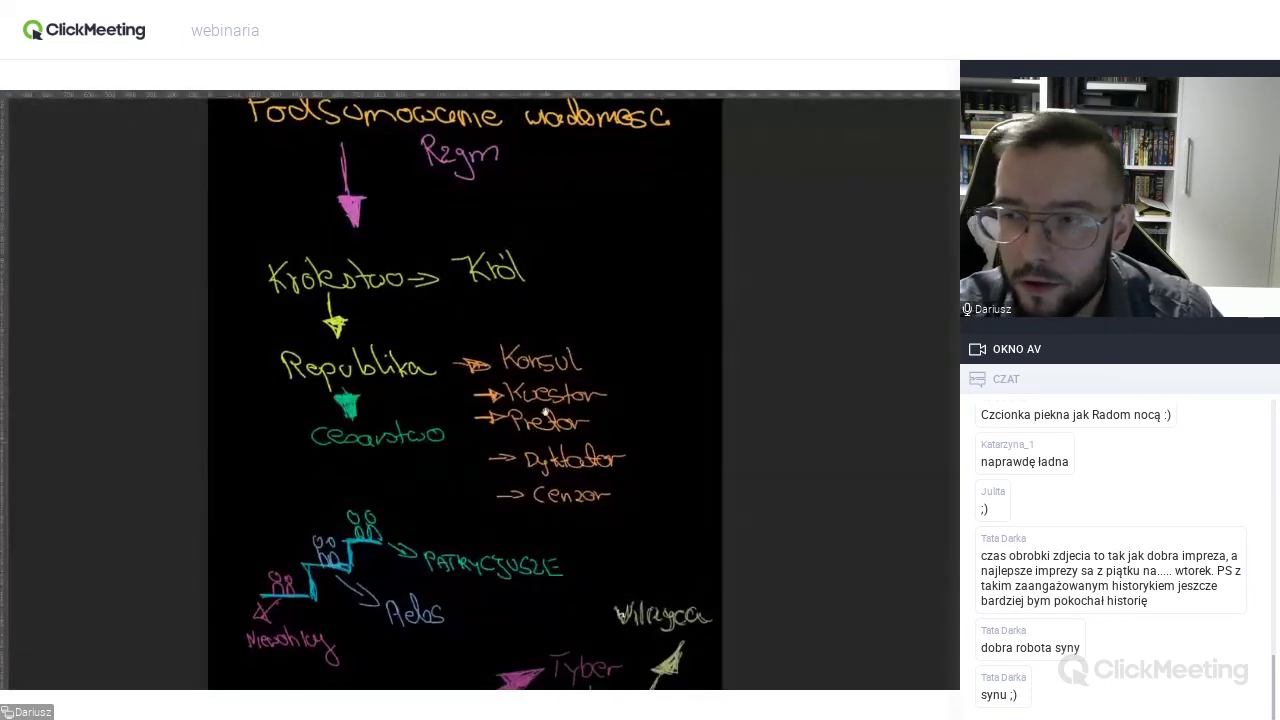
scroll(545, 413, "down", 2)
scroll(550, 380, "down", 1)
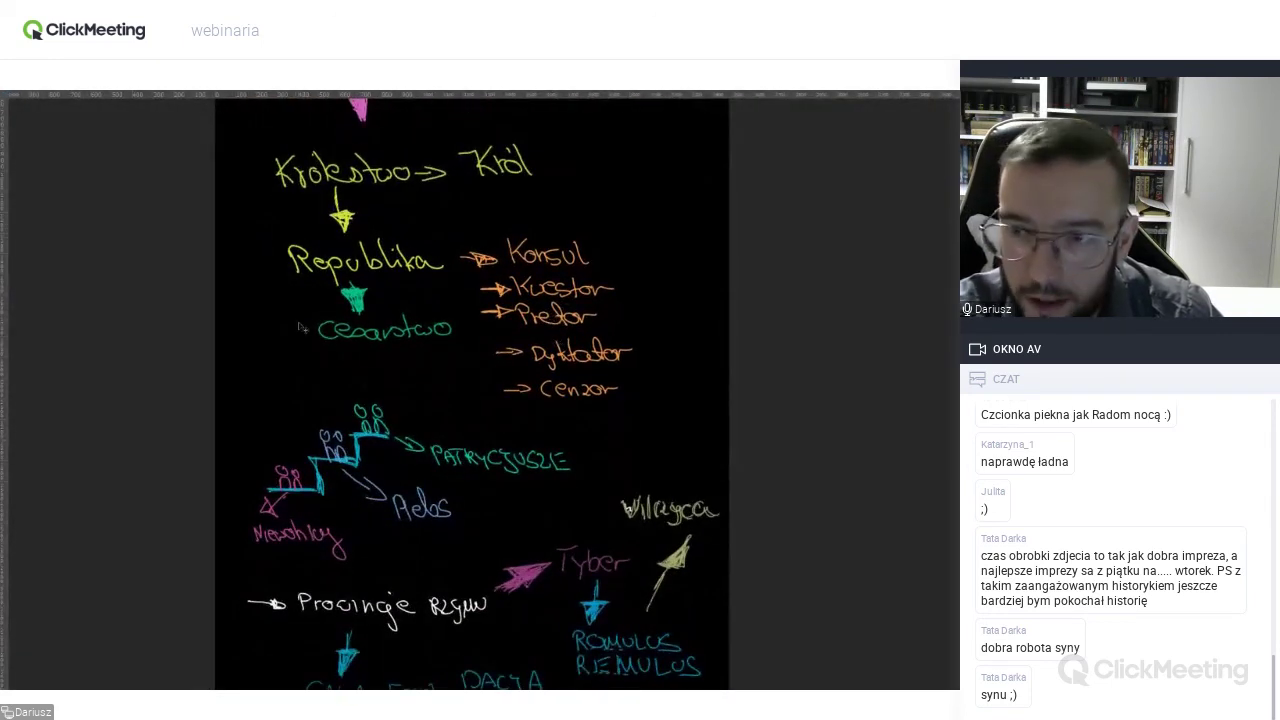
scroll(510, 447, "down", 1)
scroll(491, 346, "down", 2)
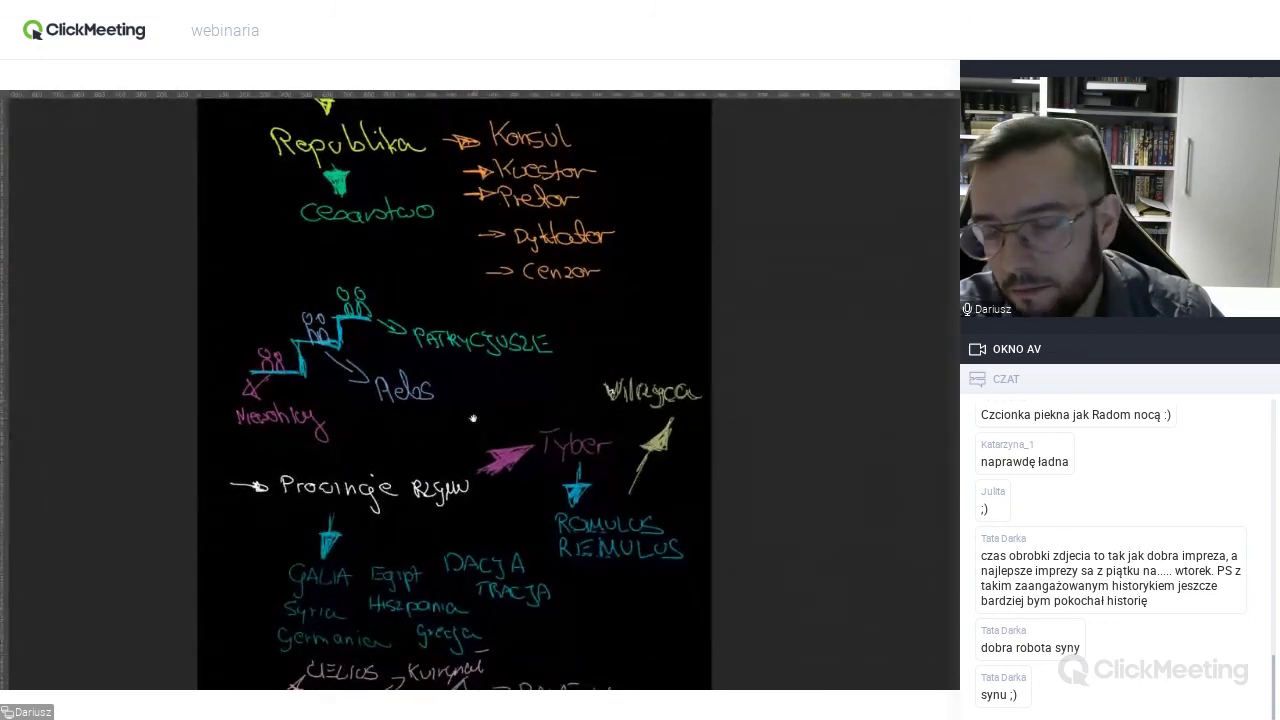
scroll(464, 349, "down", 1)
scroll(464, 349, "down", 3)
scroll(460, 400, "down", 2)
scroll(413, 484, "down", 1)
scroll(413, 484, "down", 1)
scroll(420, 420, "down", 2)
scroll(431, 347, "down", 2)
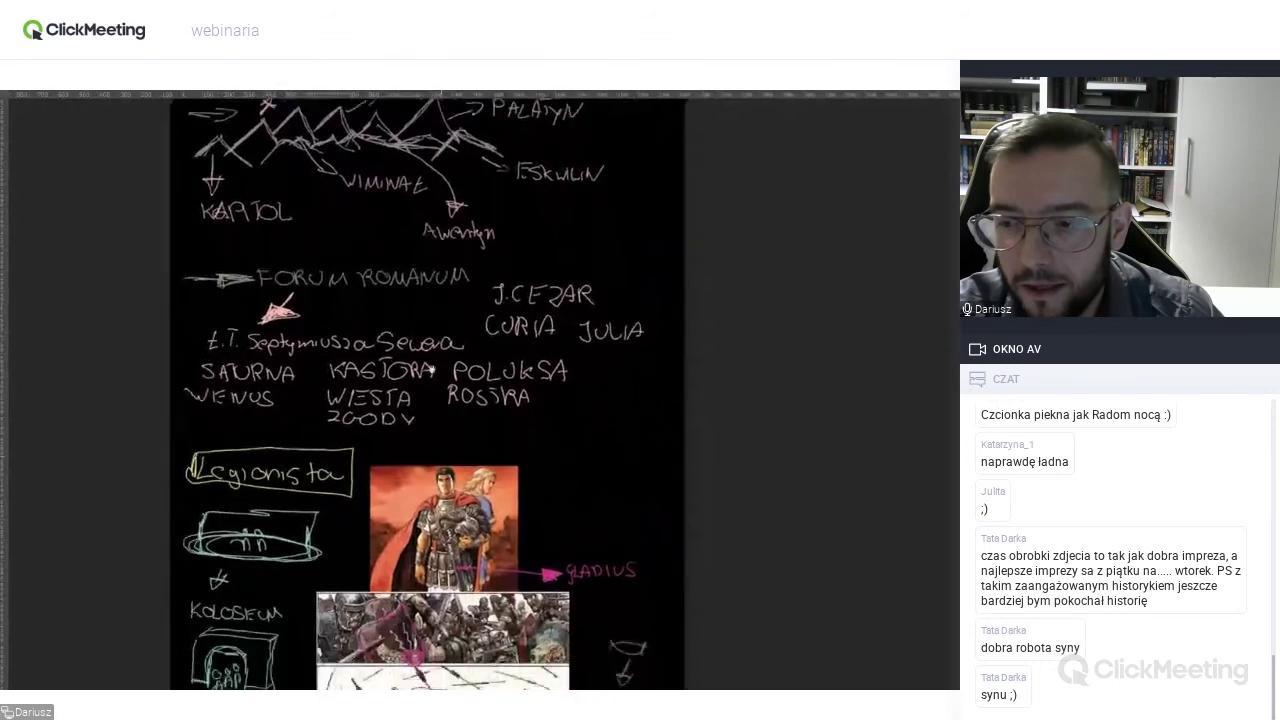
scroll(431, 347, "down", 2)
scroll(431, 347, "down", 1)
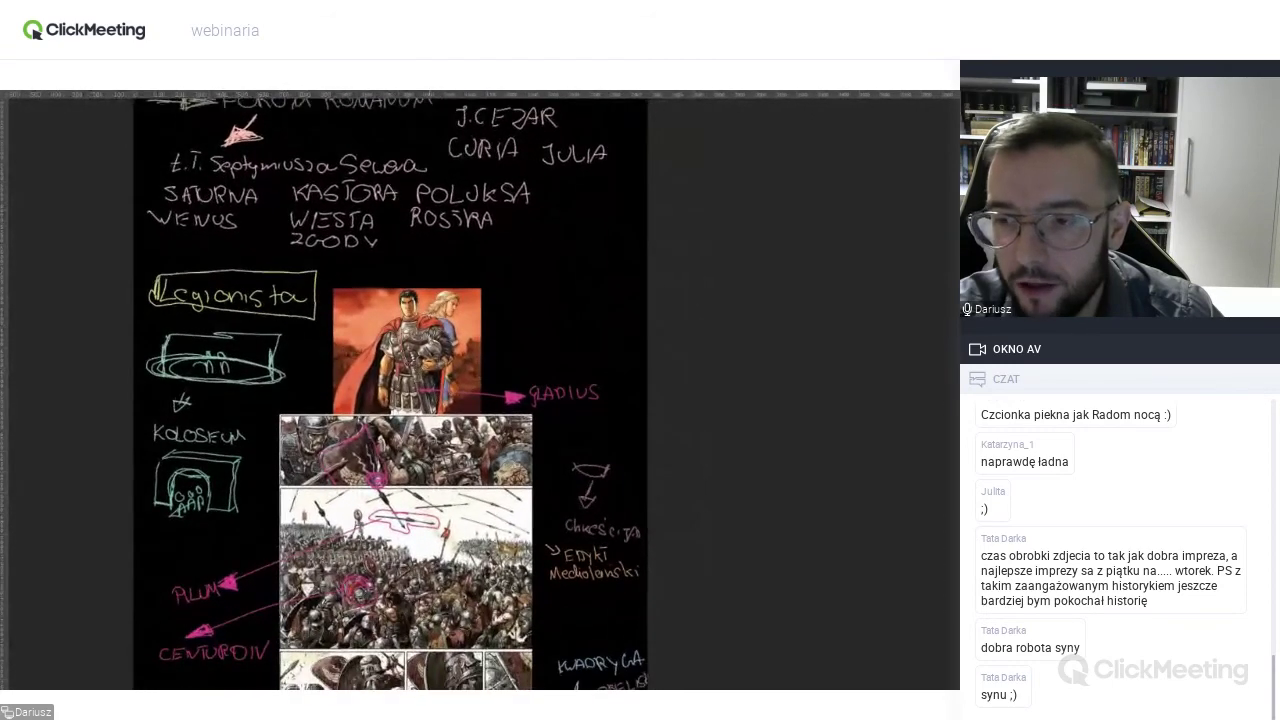
scroll(440, 372, "up", 1)
scroll(440, 372, "up", 2)
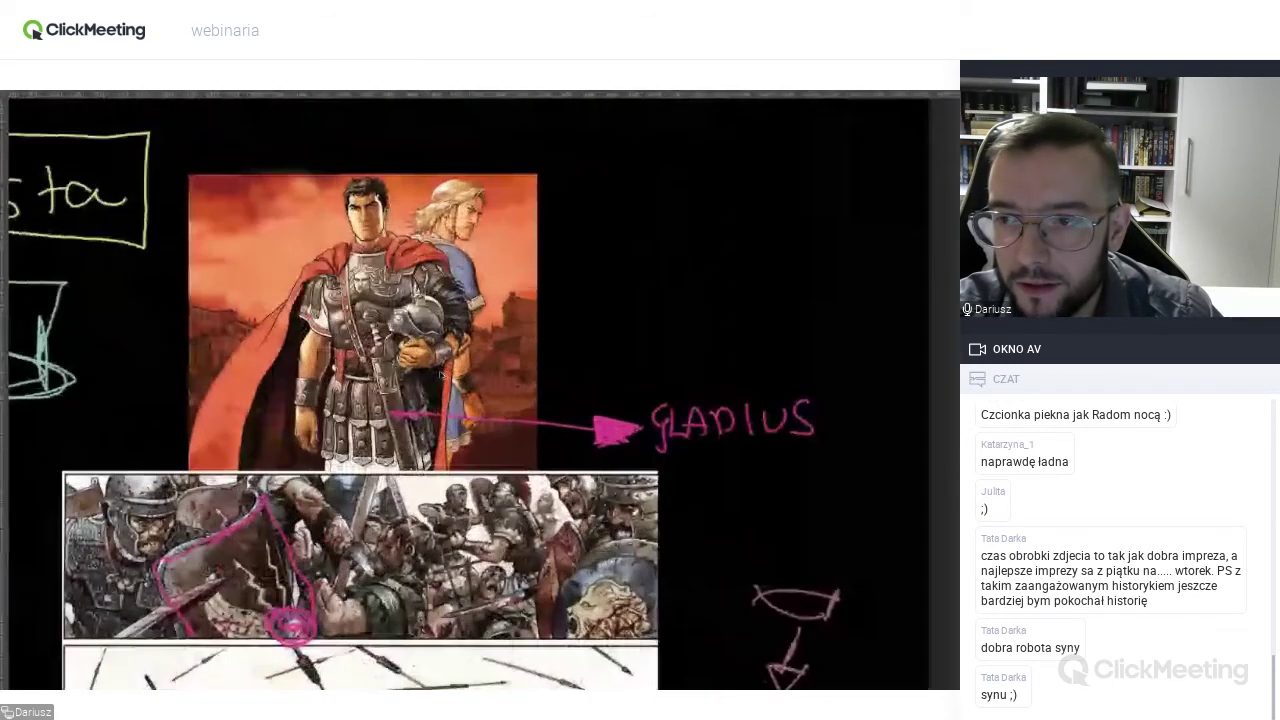
scroll(440, 374, "up", 1)
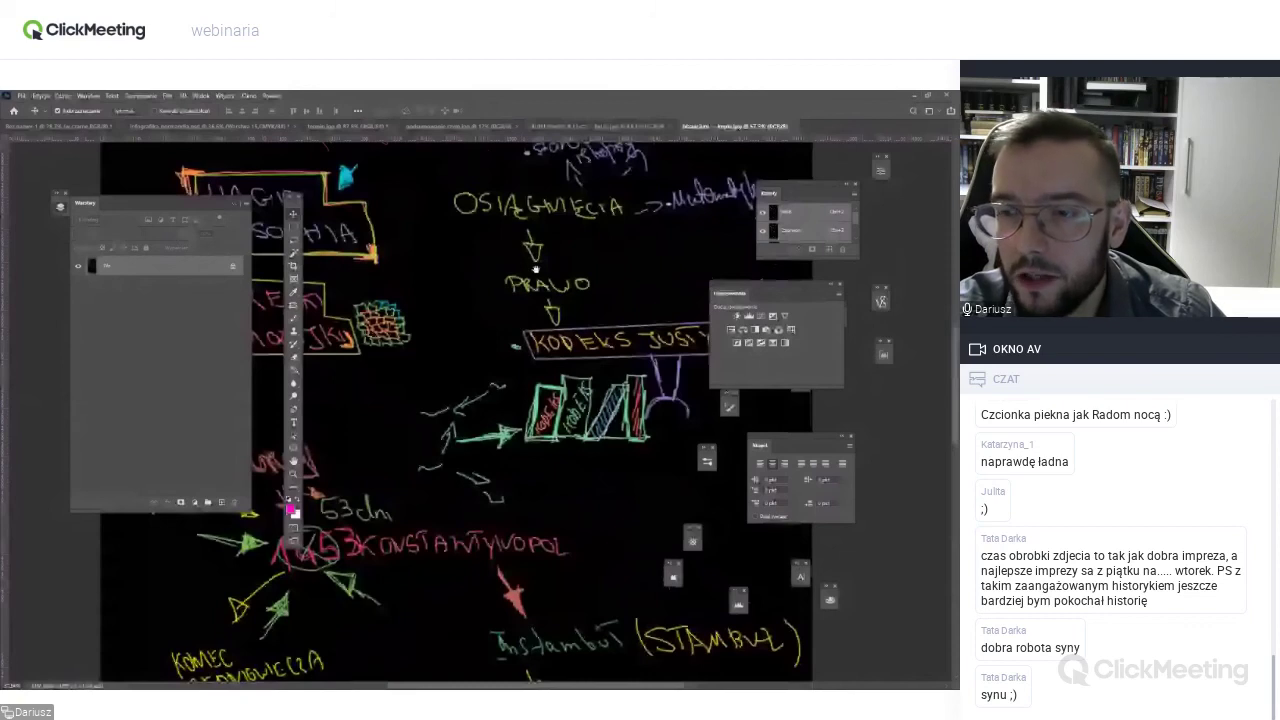
Fit the mind map to the window, then switch to infografika_normandia.psd.
key("ctrl+0")
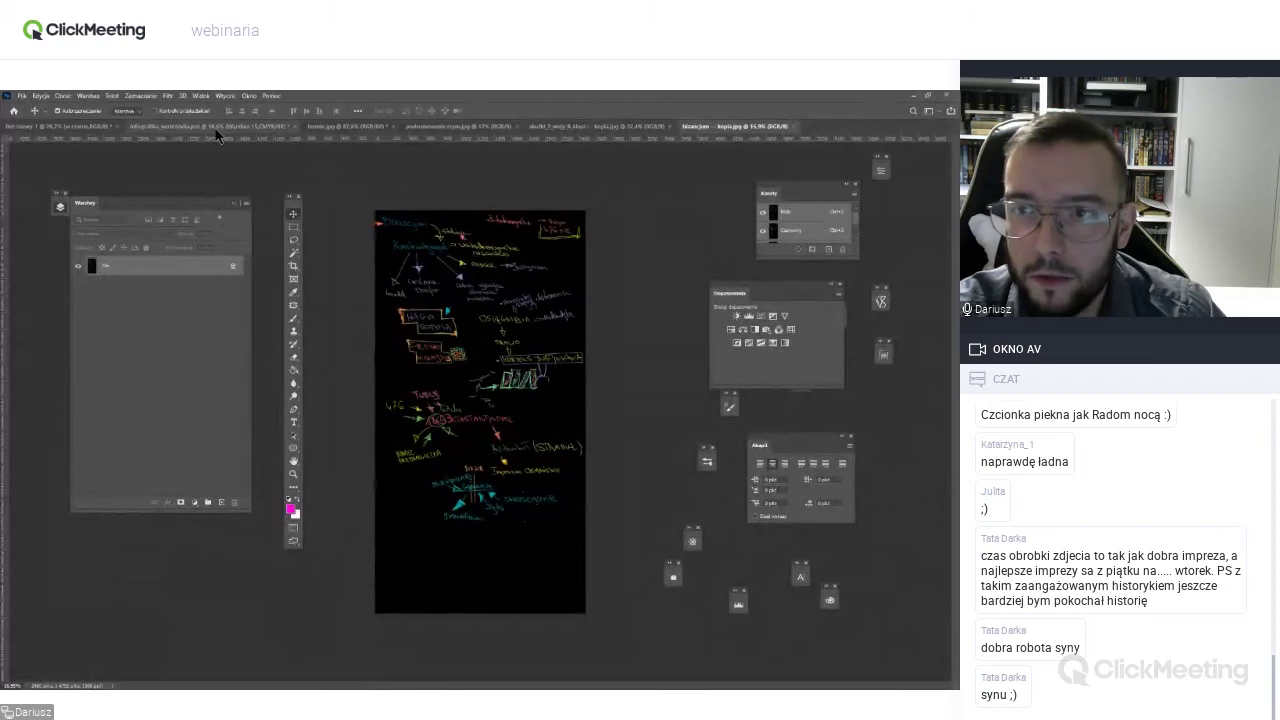
left_click(216, 127)
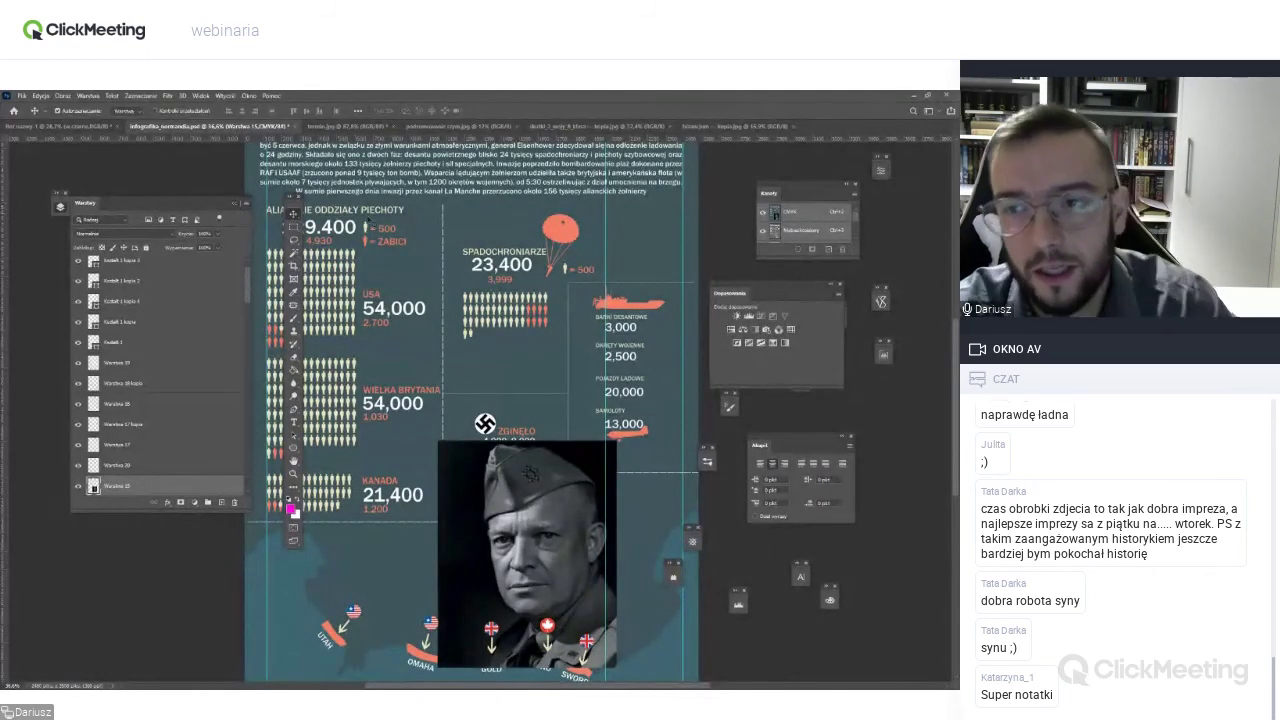
Crop the infographic tightly around Eisenhower's black-and-white portrait.
left_click(293, 272)
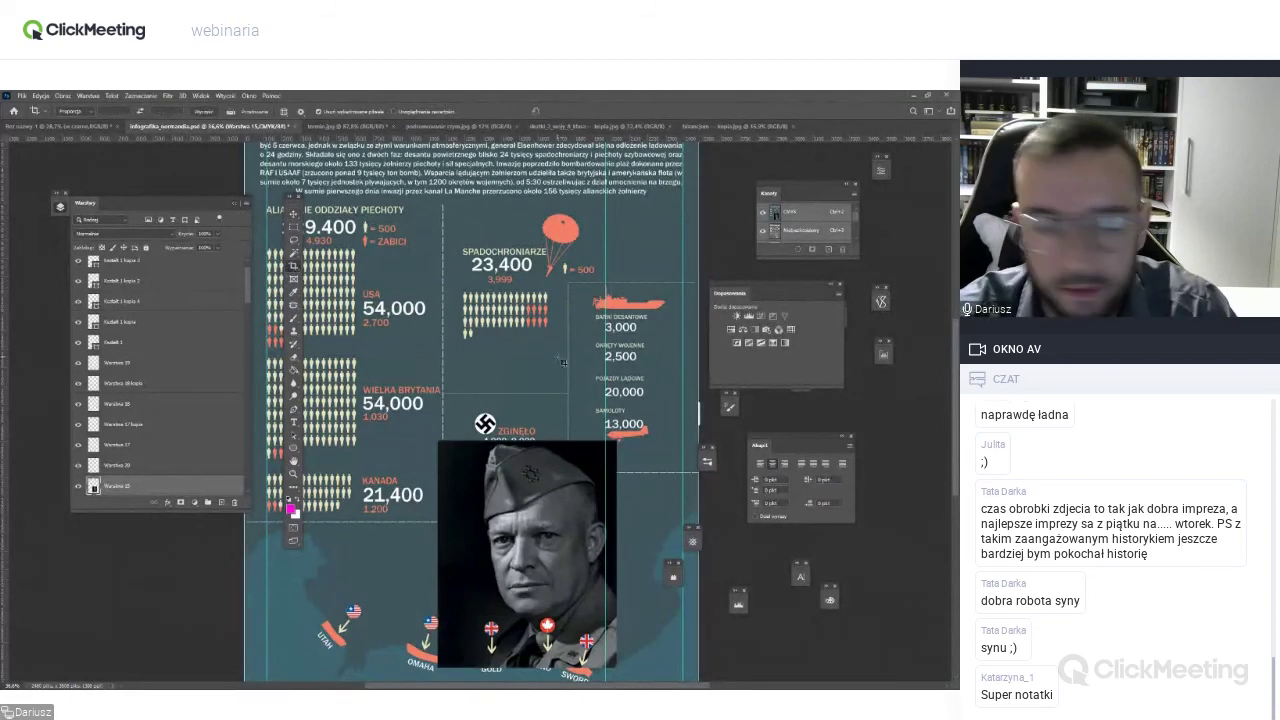
scroll(562, 360, "down", 2)
mouse_move(480, 314)
left_mouse_down()
mouse_move(472, 329)
mouse_move(488, 331)
left_mouse_up()
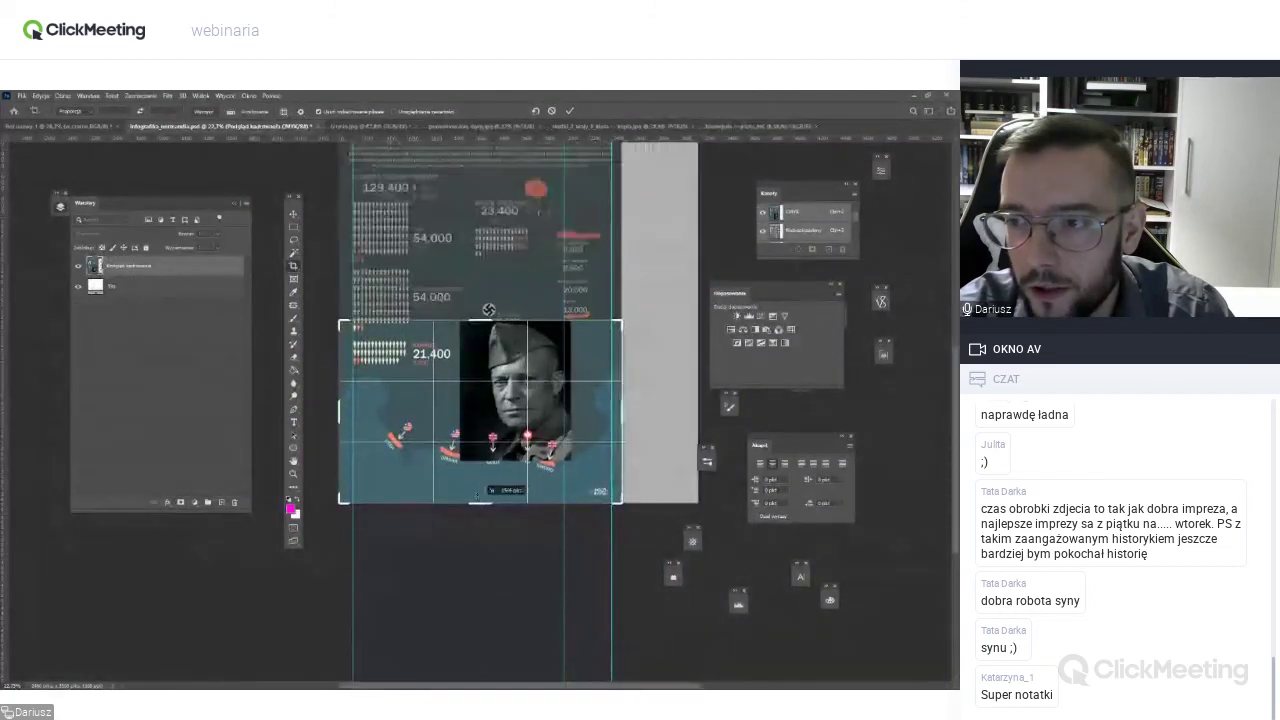
left_click_drag(488, 331, 433, 330)
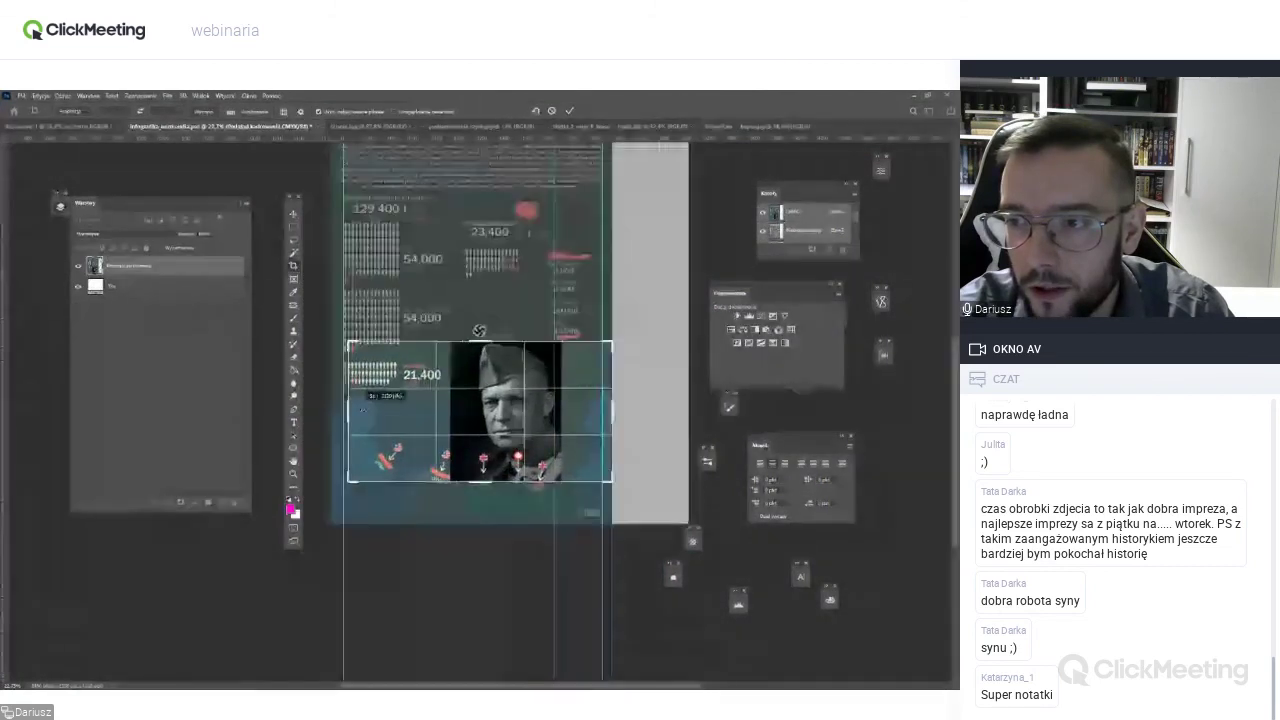
left_click_drag(396, 410, 401, 410)
left_click_drag(563, 410, 535, 410)
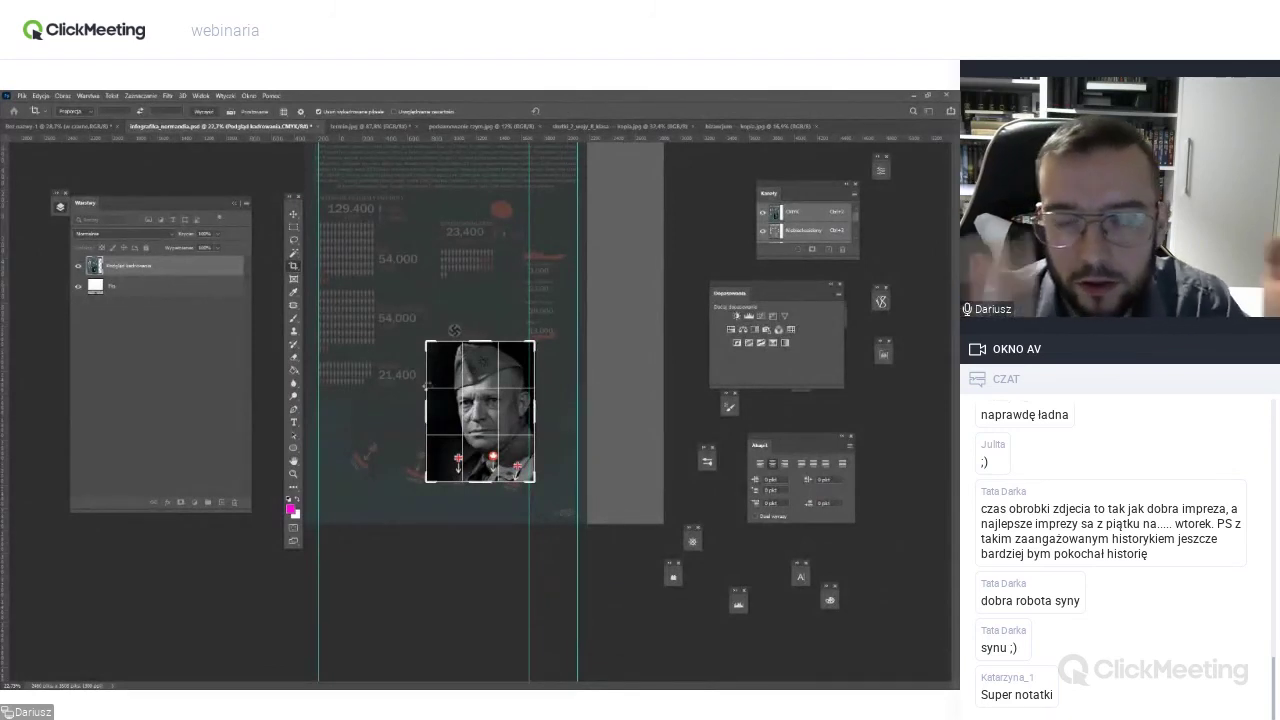
key("Return")
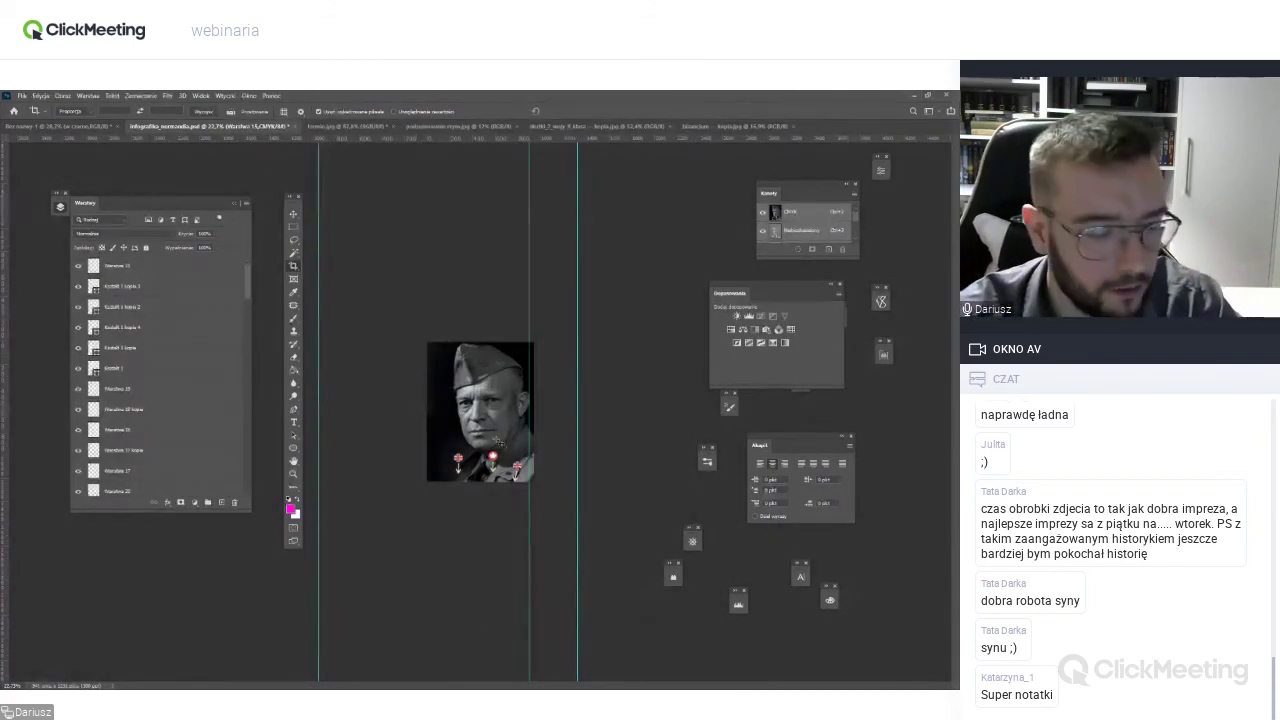
Return to the Move tool and dock the Adjustments panel with the Channels panel.
scroll(497, 443, "up", 2)
scroll(490, 420, "up", 1)
scroll(480, 380, "up", 1)
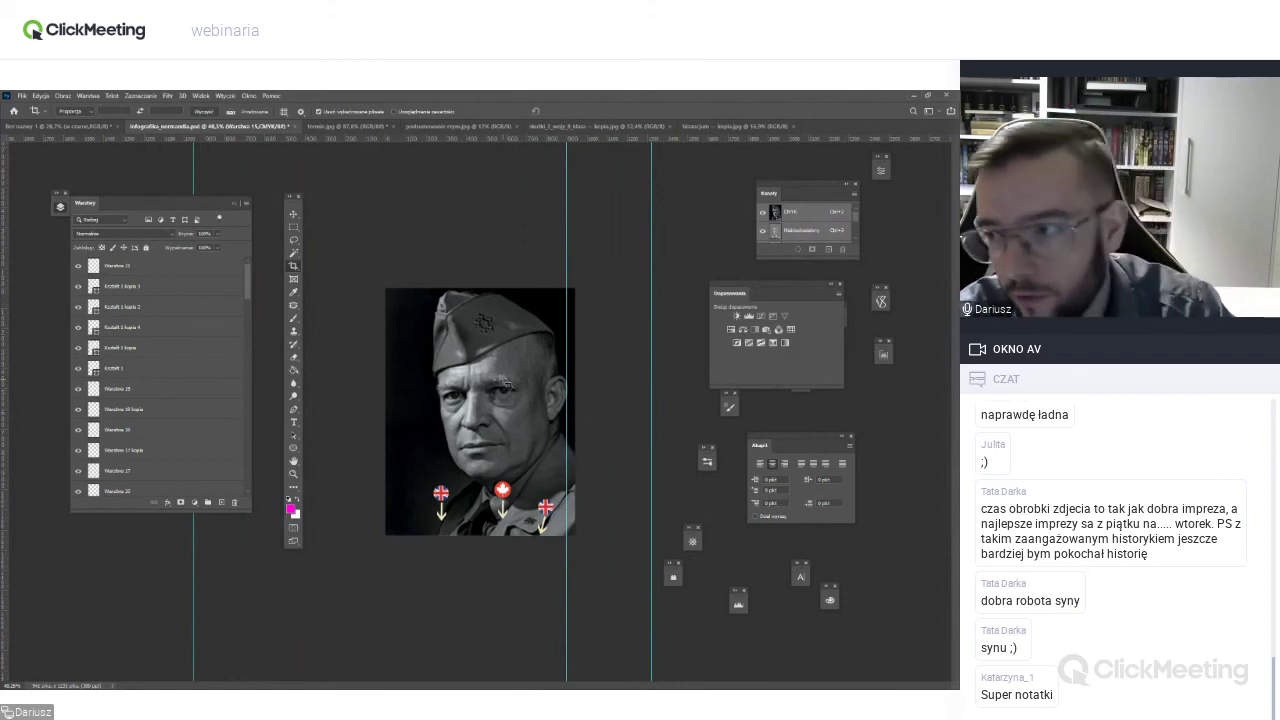
scroll(507, 385, "down", 3)
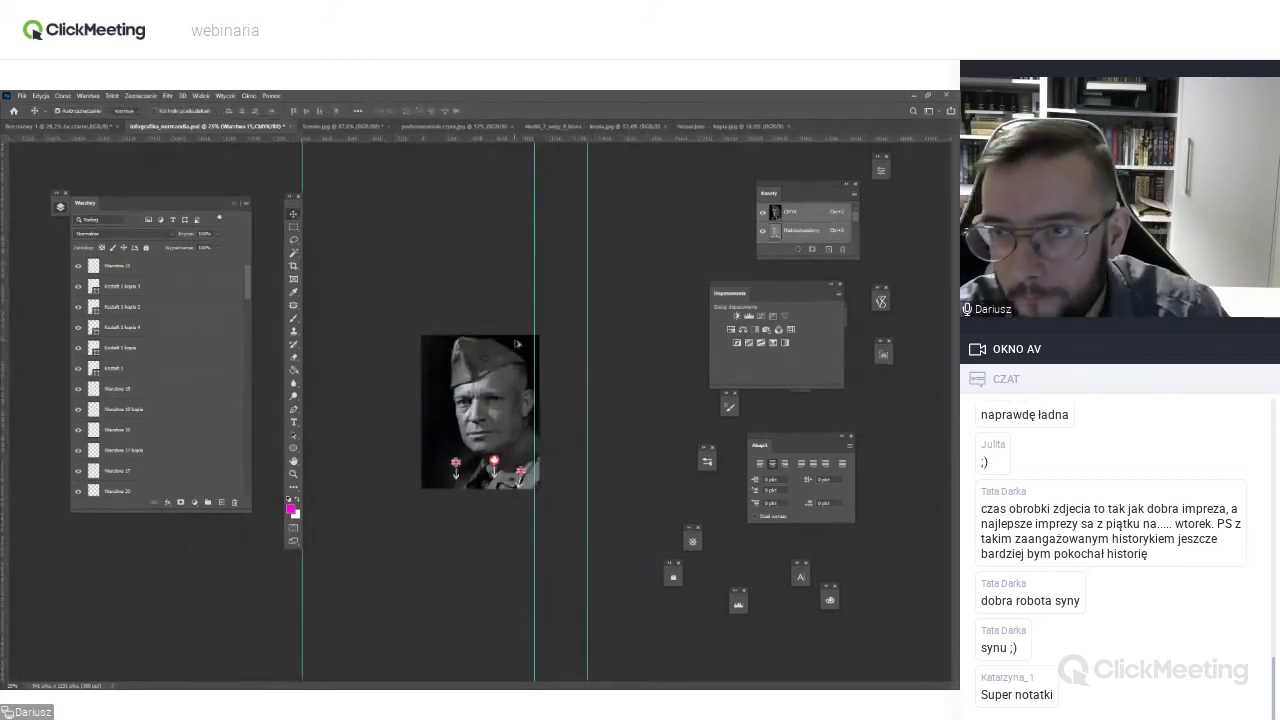
key("v")
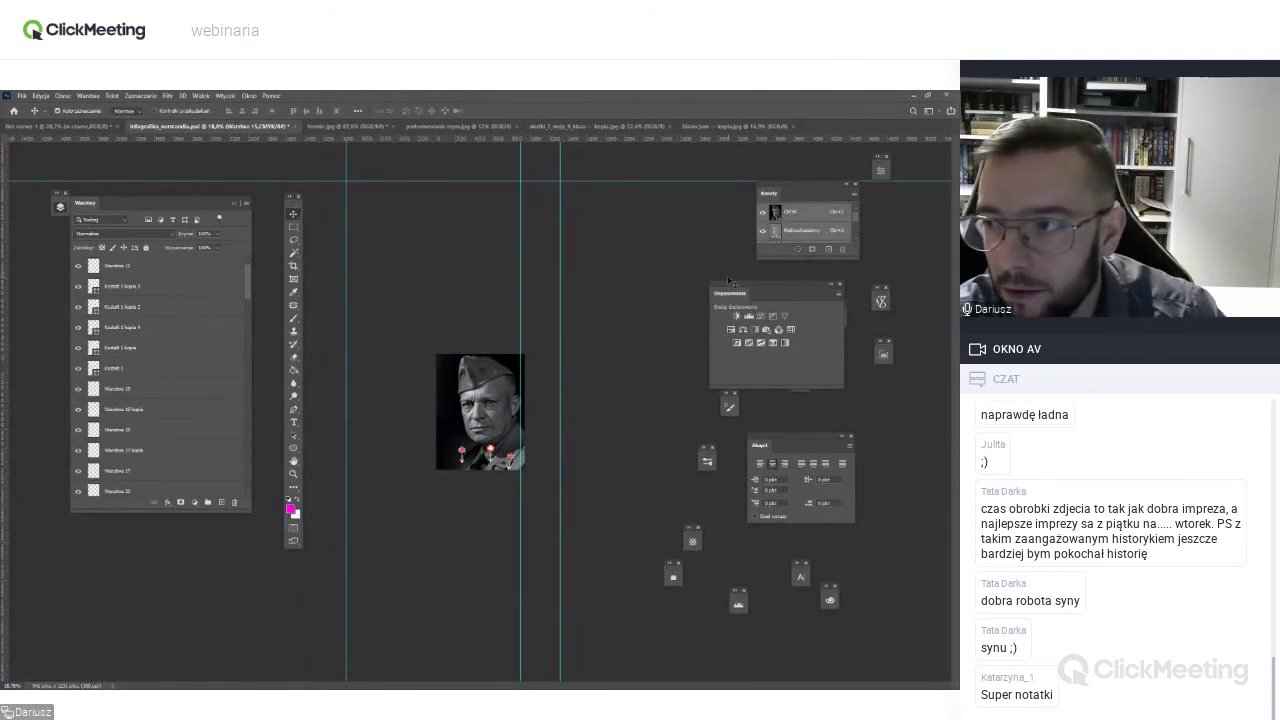
left_click_drag(730, 283, 662, 192)
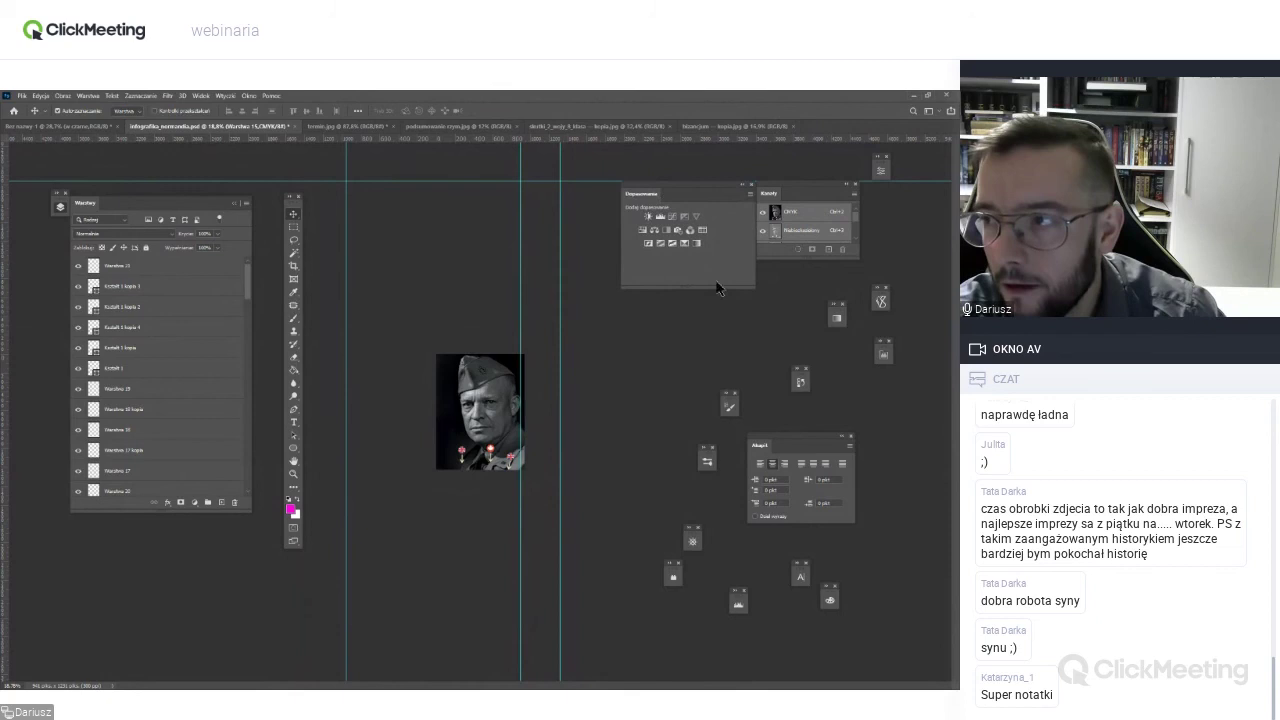
Dock the Paragraph panel beside Adjustments, switch to kremin.jpg, and minimize Photoshop.
left_click_drag(798, 445, 564, 194)
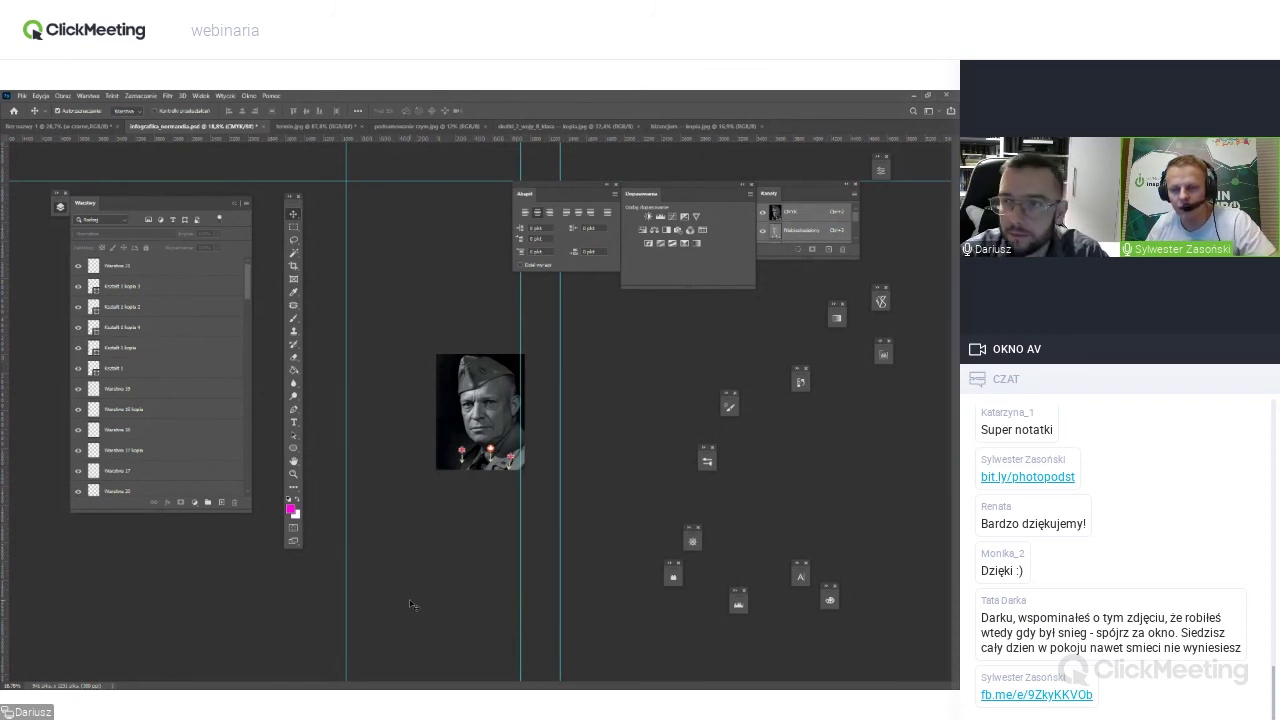
left_click(305, 126)
left_click(914, 96)
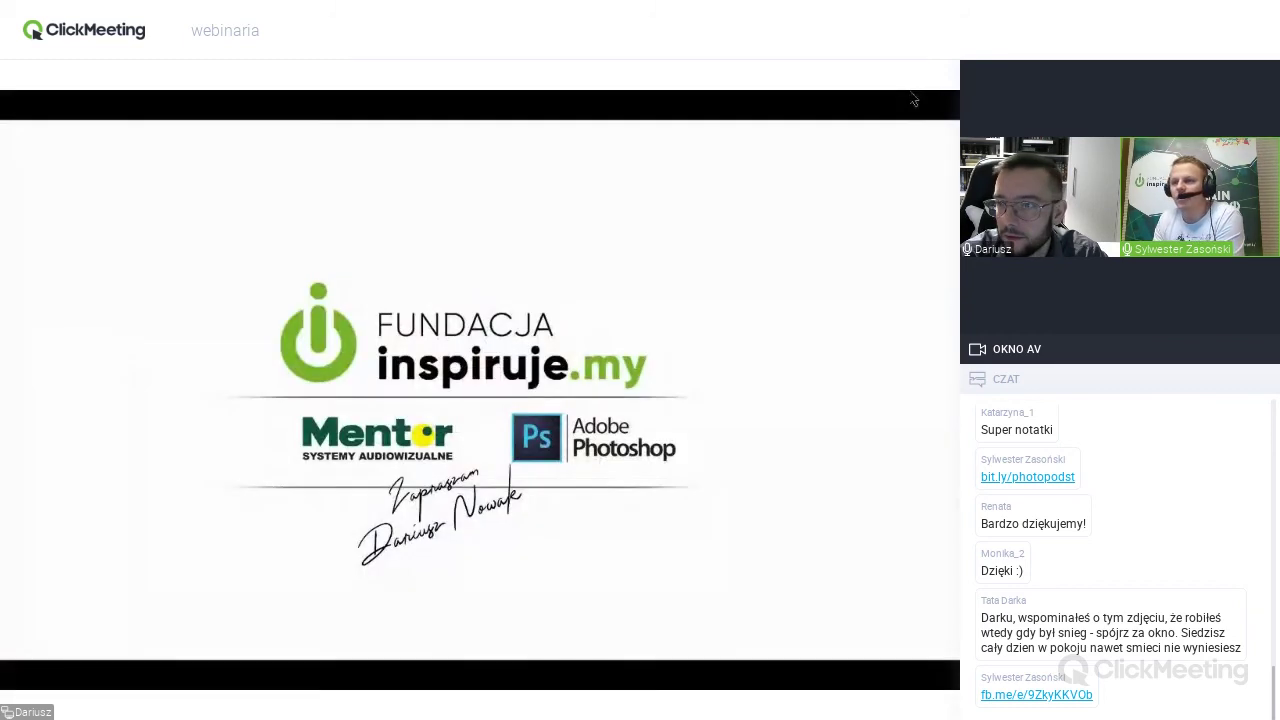